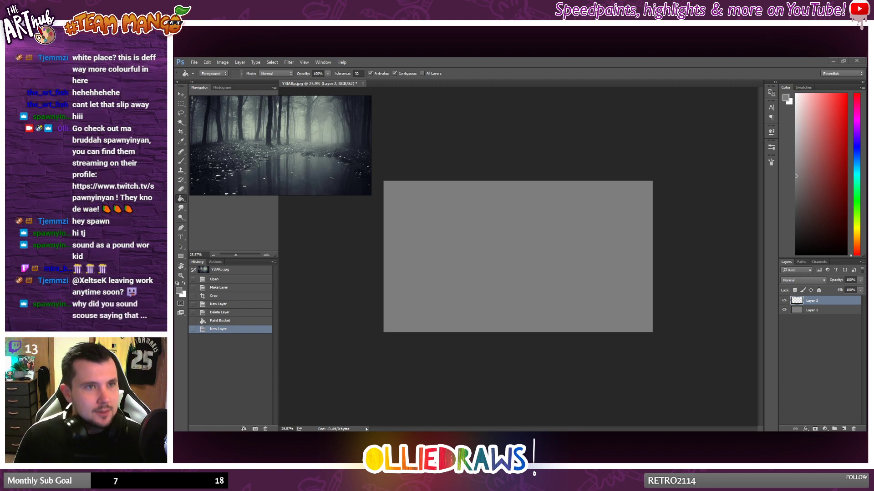
# Step: Switch to Discord, view the demonic pose reference in the character-pose-references channel, and return to the Photoshop canvas
pyautogui.moveTo(175, 142); pyautogui.dragTo(536, 58)
pyautogui.click(353, 334)
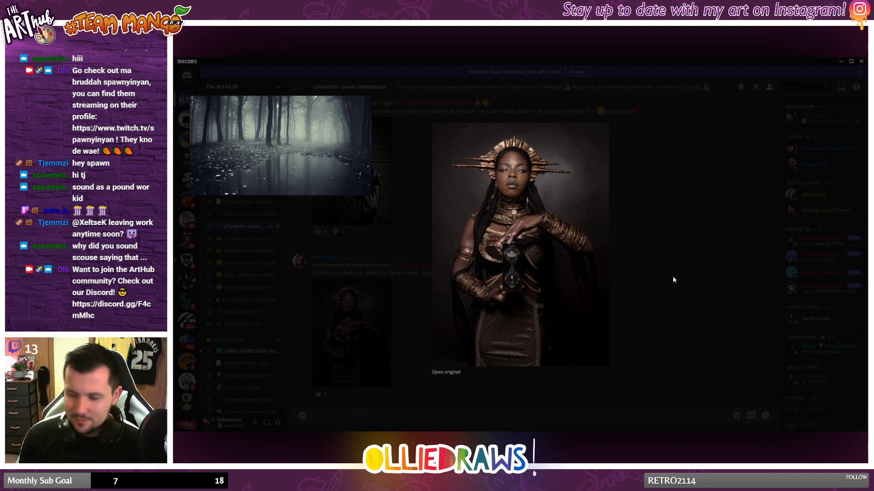
pyautogui.click(660, 220)
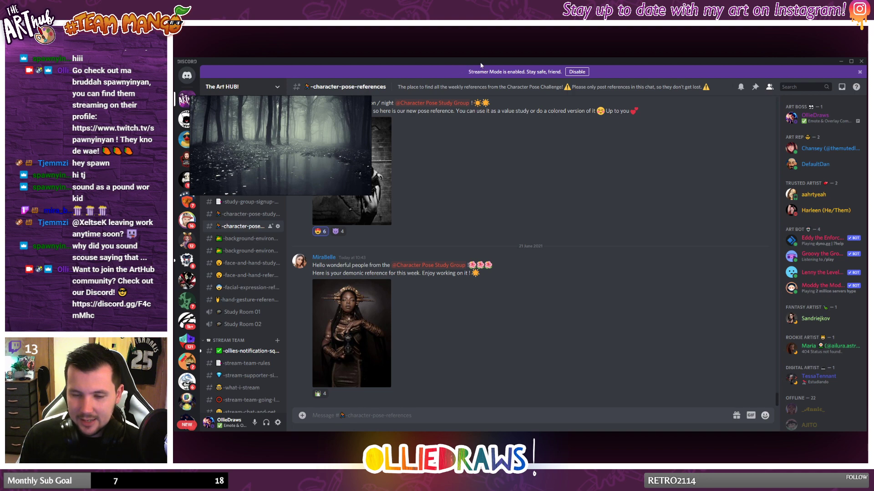
pyautogui.click(841, 62)
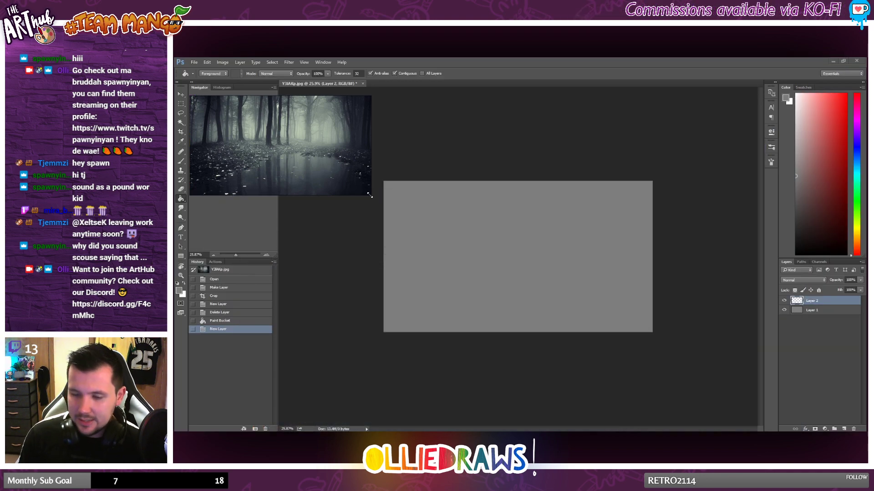
# Step: Enlarge the misty forest reference image for closer study, and shrink it back to its small size beside the canvas
pyautogui.moveTo(369, 195); pyautogui.dragTo(603, 332)
pyautogui.scroll(3, 365, 186)
pyautogui.moveTo(338, 170); pyautogui.dragTo(482, 261)
pyautogui.scroll(3, 471, 250)
pyautogui.moveTo(430, 239); pyautogui.dragTo(506, 261)
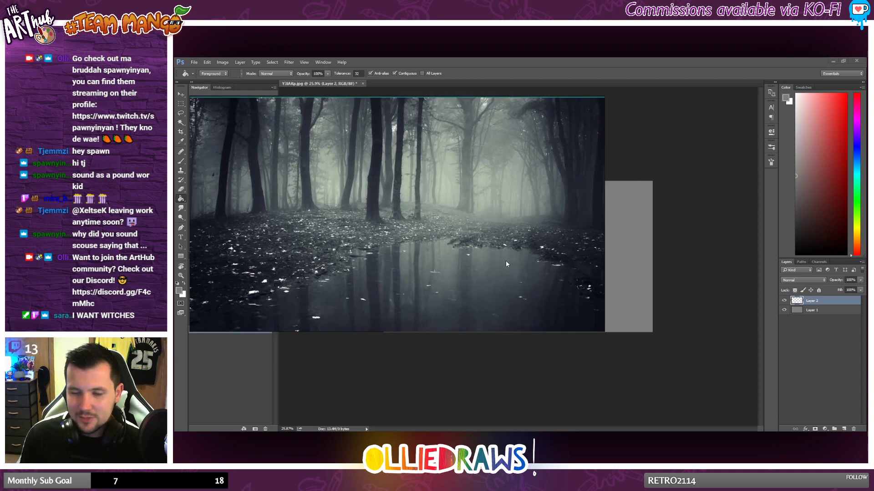
pyautogui.scroll(-2, 500, 253)
pyautogui.moveTo(450, 249); pyautogui.dragTo(285, 159)
pyautogui.scroll(-2, 439, 236)
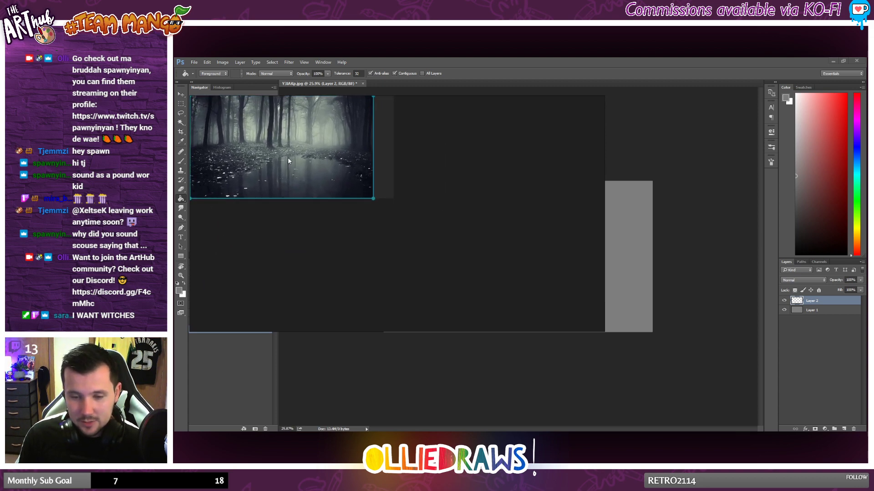
pyautogui.moveTo(602, 331); pyautogui.dragTo(368, 197)
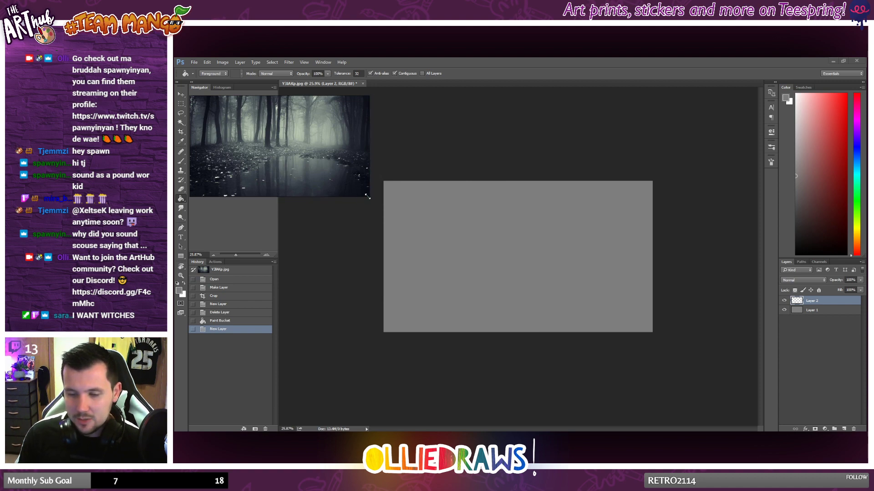
# Step: Choose the Brush tool with the textured 63 px preset and adjust its tip angle
pyautogui.click(181, 161)
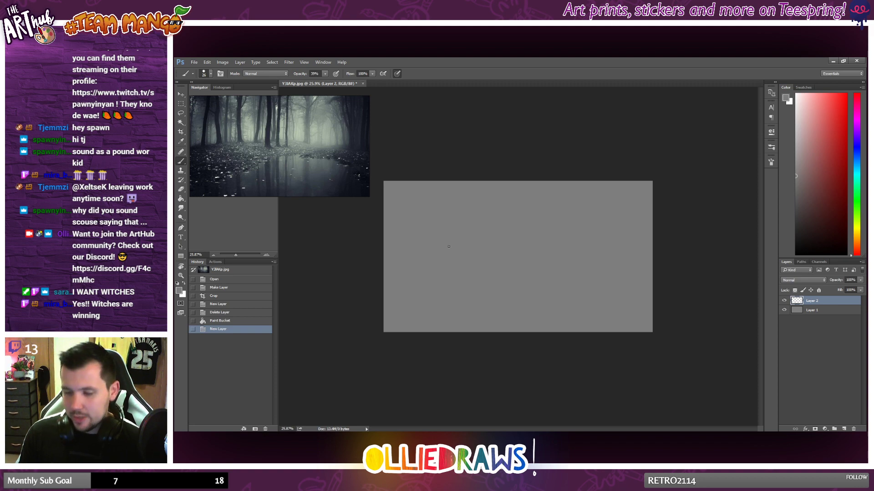
pyautogui.scroll(2, 448, 247)
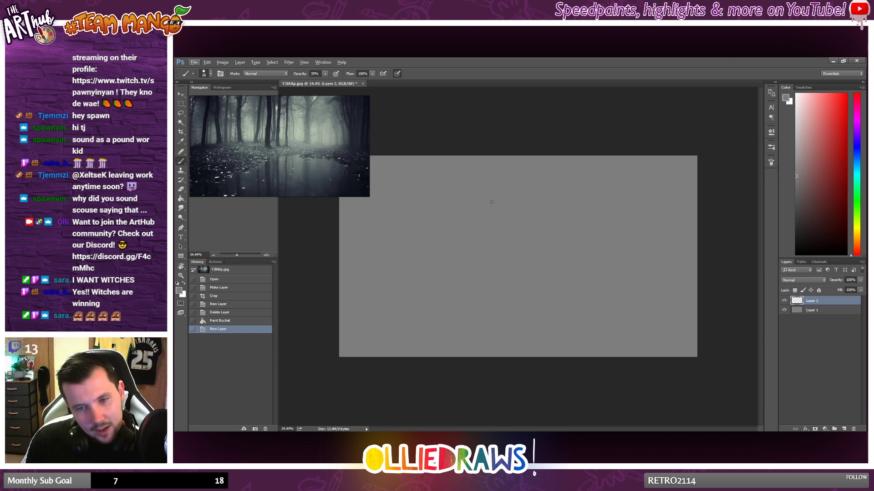
pyautogui.rightClick(491, 229)
pyautogui.scroll(-3, 557, 354)
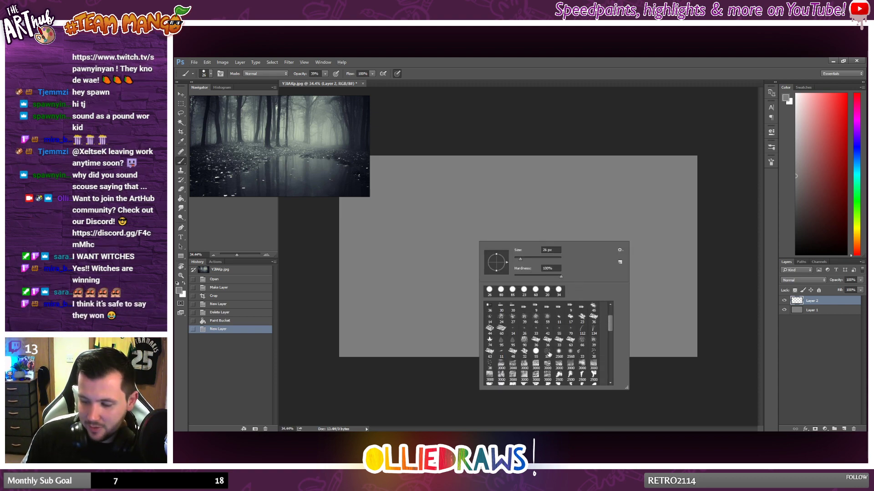
pyautogui.click(572, 315)
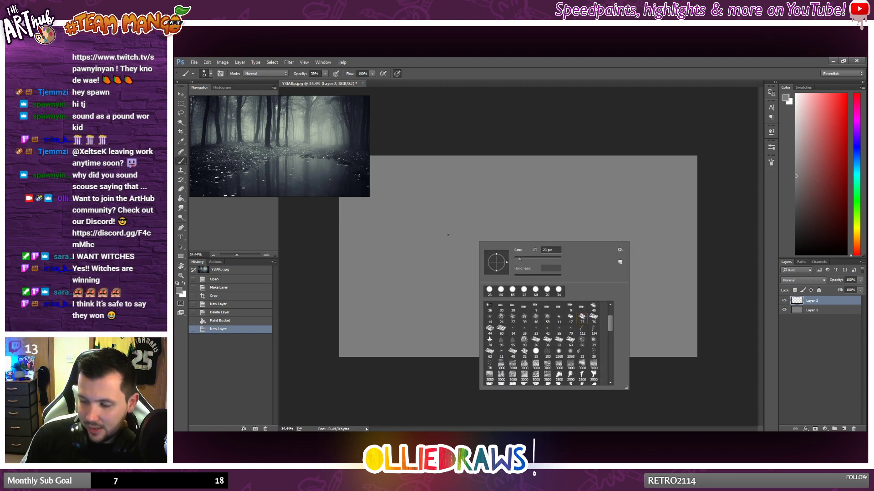
pyautogui.click(540, 258)
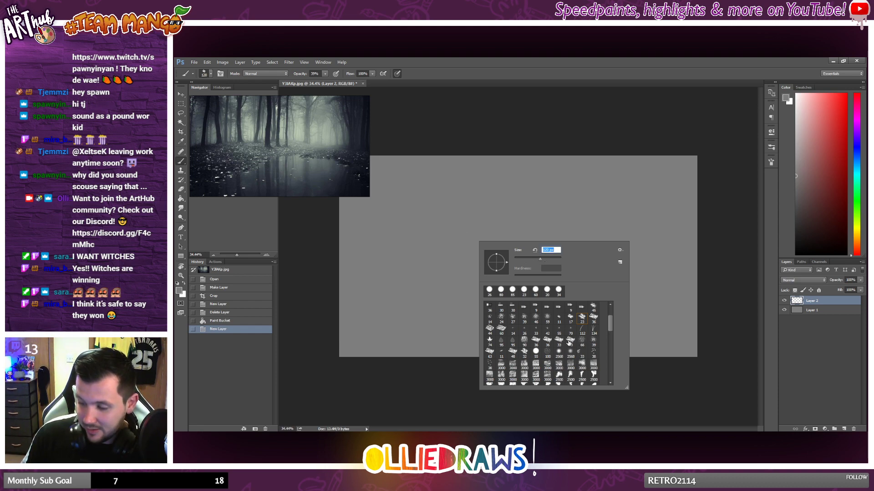
pyautogui.click(487, 353)
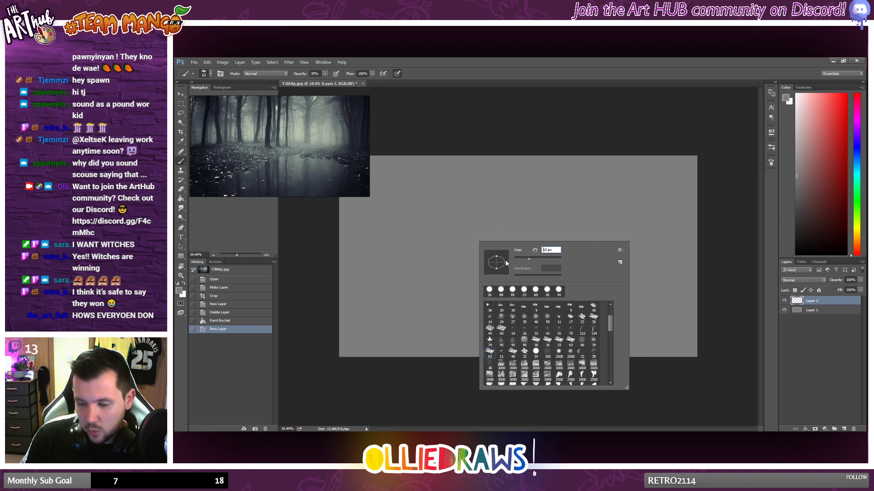
pyautogui.moveTo(496, 253); pyautogui.dragTo(504, 259)
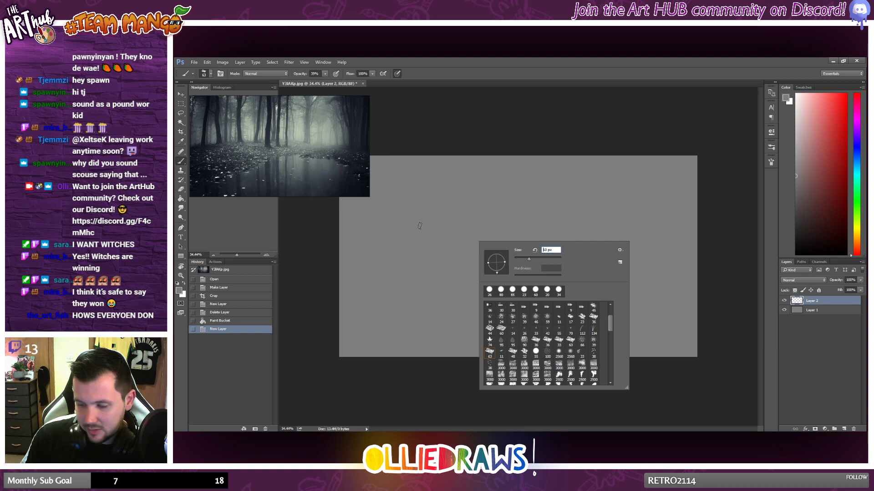
pyautogui.moveTo(416, 252)
pyautogui.mouseDown()
pyautogui.moveTo(441, 259)
pyautogui.moveTo(439, 251)
pyautogui.mouseUp()
# Step: Set the foreground colour to a near-black grey and enlarge the textured brush to 188 px
pyautogui.click(796, 245)
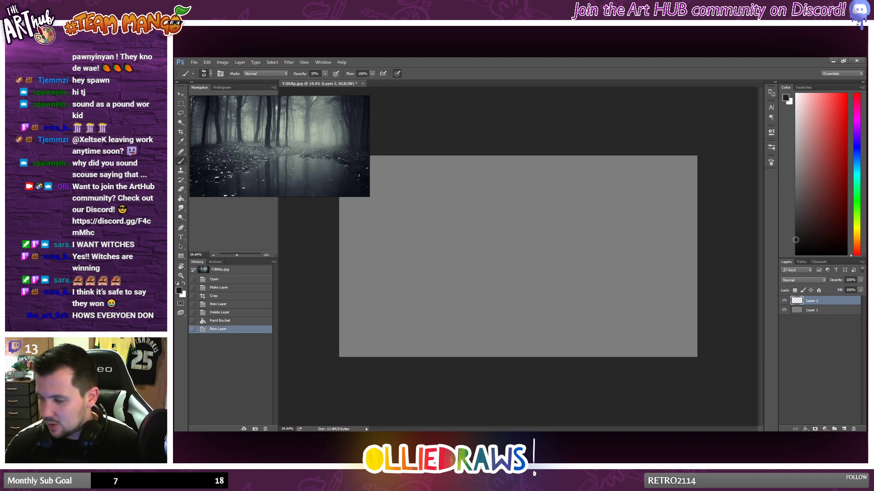
pyautogui.moveTo(380, 283); pyautogui.dragTo(457, 287)
pyautogui.hotkey('ctrl', 'z')
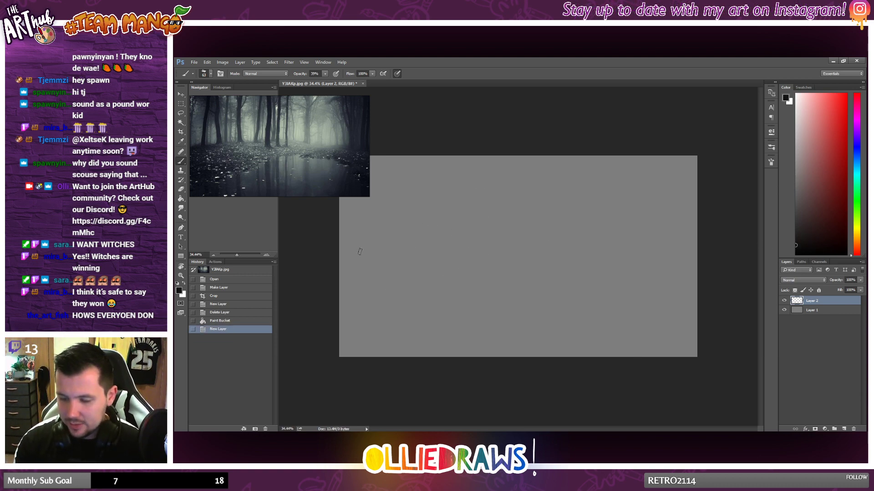
pyautogui.click(325, 73)
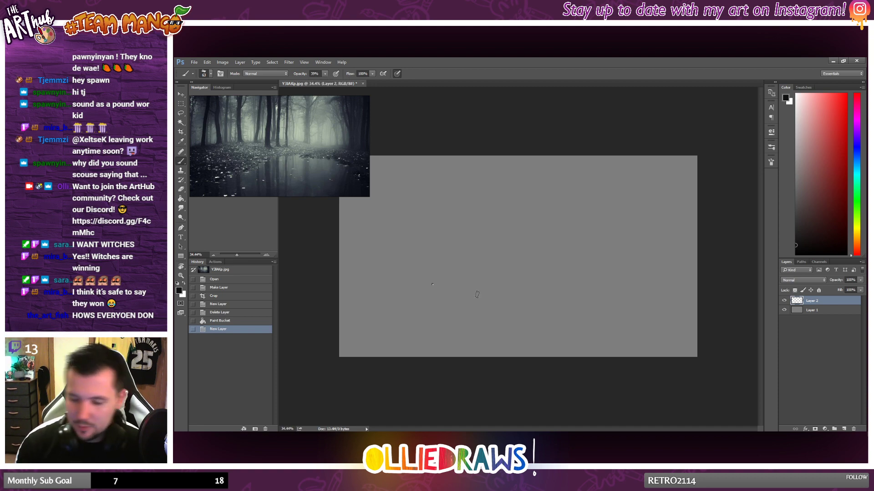
pyautogui.rightClick(430, 291)
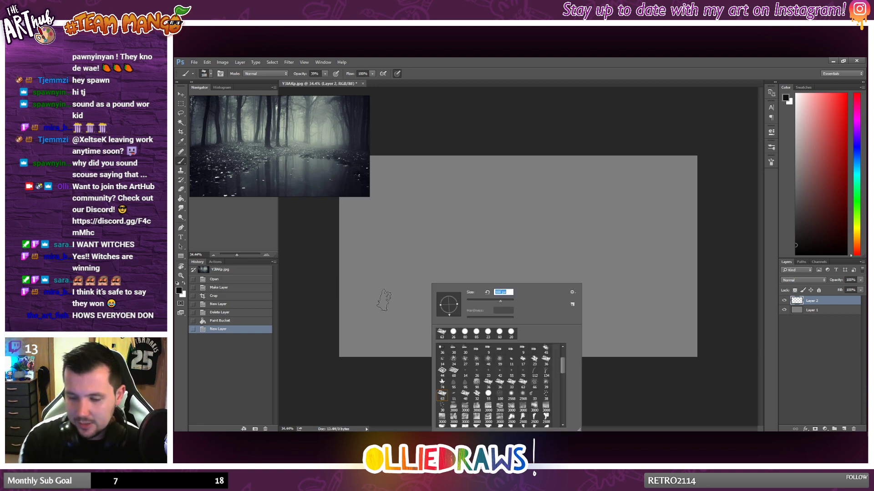
# Step: Paint the dark forest floor on Layer 2 with broad horizontal strokes across the lower third of the canvas
pyautogui.moveTo(342, 309); pyautogui.dragTo(375, 301)
pyautogui.moveTo(343, 310); pyautogui.dragTo(453, 299)
pyautogui.moveTo(342, 304)
pyautogui.mouseDown()
pyautogui.moveTo(574, 298)
pyautogui.moveTo(383, 297)
pyautogui.mouseUp()
pyautogui.moveTo(323, 317)
pyautogui.mouseDown()
pyautogui.moveTo(475, 303)
pyautogui.moveTo(300, 313)
pyautogui.moveTo(560, 323)
pyautogui.moveTo(328, 330)
pyautogui.moveTo(446, 337)
pyautogui.moveTo(307, 356)
pyautogui.moveTo(559, 348)
pyautogui.moveTo(338, 342)
pyautogui.moveTo(631, 346)
pyautogui.moveTo(594, 300)
pyautogui.moveTo(729, 309)
pyautogui.moveTo(455, 294)
pyautogui.moveTo(723, 295)
pyautogui.moveTo(331, 307)
pyautogui.moveTo(696, 295)
pyautogui.mouseUp()
pyautogui.moveTo(523, 294)
pyautogui.mouseDown()
pyautogui.moveTo(705, 292)
pyautogui.moveTo(279, 312)
pyautogui.mouseUp()
pyautogui.moveTo(725, 306)
pyautogui.mouseDown()
pyautogui.moveTo(416, 316)
pyautogui.moveTo(733, 323)
pyautogui.moveTo(410, 344)
pyautogui.moveTo(436, 335)
pyautogui.moveTo(721, 335)
pyautogui.moveTo(548, 338)
pyautogui.moveTo(667, 345)
pyautogui.moveTo(552, 361)
pyautogui.moveTo(650, 349)
pyautogui.moveTo(307, 355)
pyautogui.moveTo(506, 330)
pyautogui.moveTo(354, 311)
pyautogui.moveTo(419, 309)
pyautogui.moveTo(296, 320)
pyautogui.mouseUp()
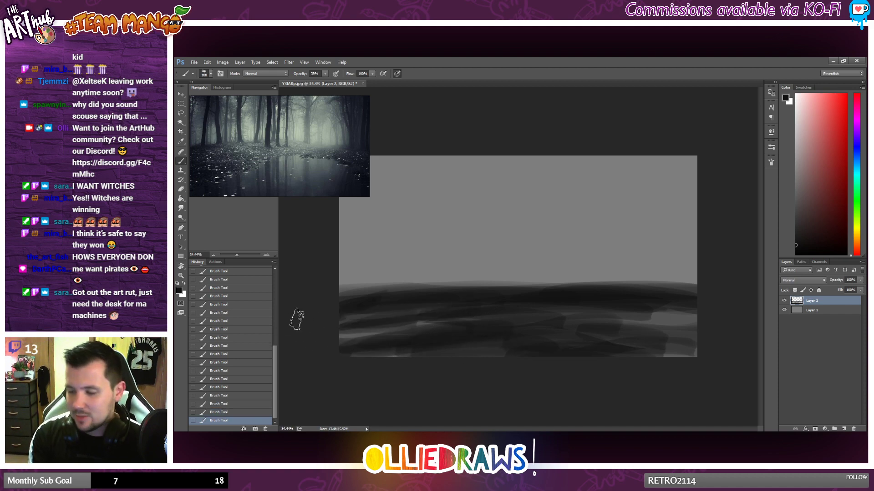
# Step: Build the top of the dark ground up into a gently curved hill and darken the area beneath it
pyautogui.moveTo(335, 296); pyautogui.dragTo(601, 296)
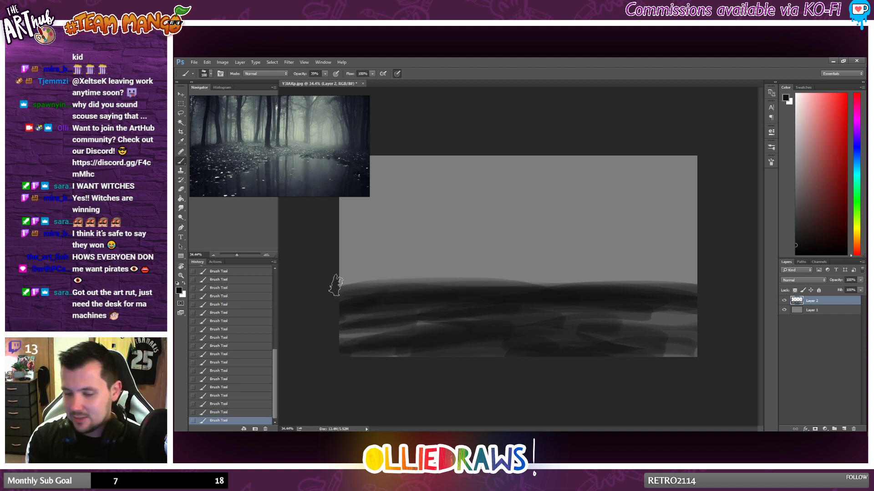
pyautogui.moveTo(336, 285); pyautogui.dragTo(476, 285)
pyautogui.moveTo(322, 298)
pyautogui.mouseDown()
pyautogui.moveTo(646, 289)
pyautogui.moveTo(700, 304)
pyautogui.moveTo(335, 303)
pyautogui.moveTo(659, 293)
pyautogui.moveTo(583, 284)
pyautogui.moveTo(402, 294)
pyautogui.moveTo(717, 321)
pyautogui.moveTo(300, 359)
pyautogui.moveTo(483, 353)
pyautogui.moveTo(333, 359)
pyautogui.moveTo(381, 337)
pyautogui.moveTo(638, 332)
pyautogui.moveTo(341, 332)
pyautogui.moveTo(615, 326)
pyautogui.moveTo(692, 346)
pyautogui.moveTo(665, 356)
pyautogui.mouseUp()
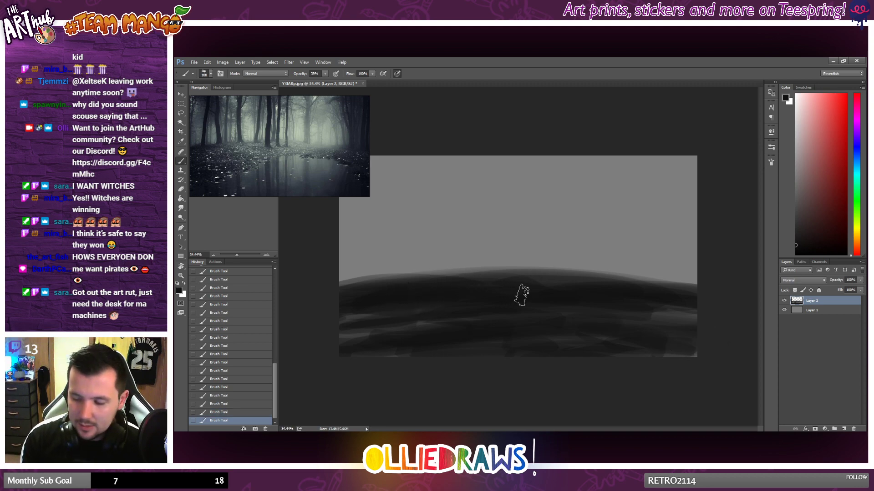
# Step: Rotate the brush tip and paint two leaning dark tree trunks on the left side of the hill, tidying with the Eraser and blending the ground
pyautogui.rightClick(515, 293)
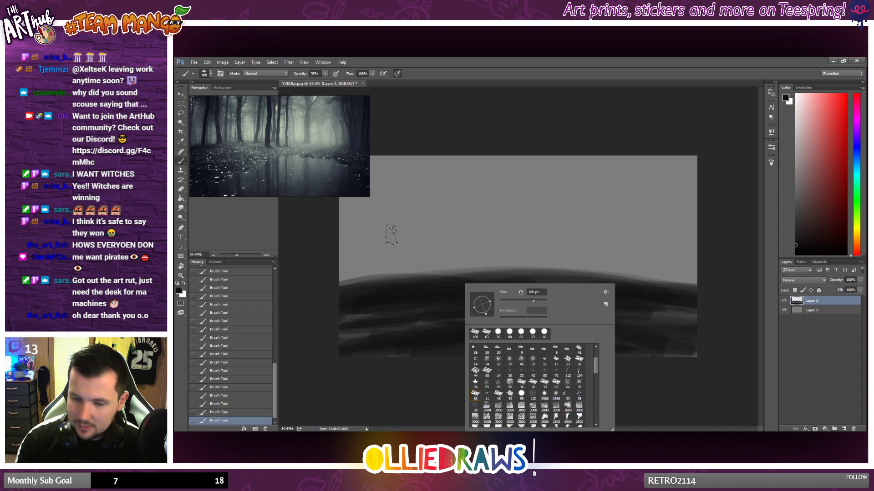
pyautogui.moveTo(372, 272); pyautogui.dragTo(373, 258)
pyautogui.moveTo(377, 290)
pyautogui.mouseDown()
pyautogui.moveTo(384, 234)
pyautogui.moveTo(395, 230)
pyautogui.moveTo(369, 254)
pyautogui.moveTo(366, 272)
pyautogui.mouseUp()
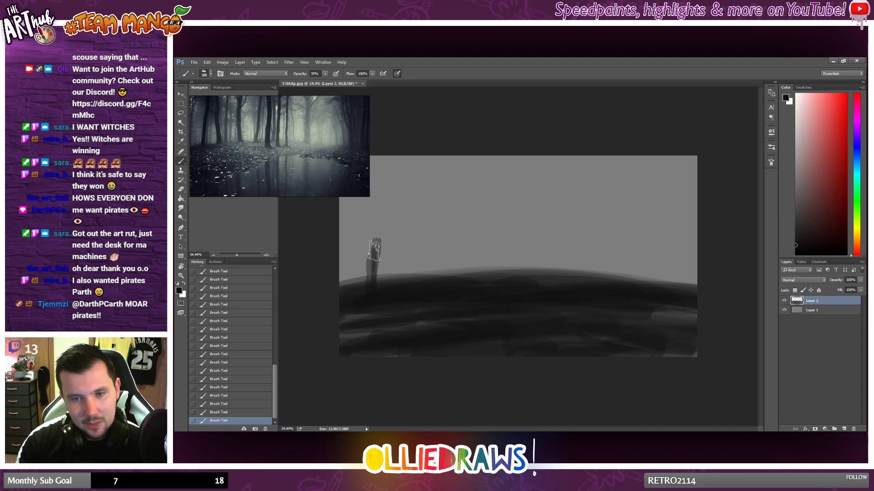
pyautogui.moveTo(375, 233)
pyautogui.mouseDown()
pyautogui.moveTo(368, 305)
pyautogui.moveTo(392, 148)
pyautogui.moveTo(374, 295)
pyautogui.moveTo(377, 219)
pyautogui.moveTo(373, 303)
pyautogui.moveTo(382, 170)
pyautogui.moveTo(408, 169)
pyautogui.moveTo(421, 202)
pyautogui.moveTo(411, 178)
pyautogui.moveTo(425, 276)
pyautogui.moveTo(422, 237)
pyautogui.moveTo(421, 261)
pyautogui.moveTo(418, 215)
pyautogui.moveTo(426, 286)
pyautogui.moveTo(419, 202)
pyautogui.moveTo(440, 307)
pyautogui.moveTo(436, 334)
pyautogui.moveTo(417, 208)
pyautogui.moveTo(422, 275)
pyautogui.mouseUp()
pyautogui.click(182, 189)
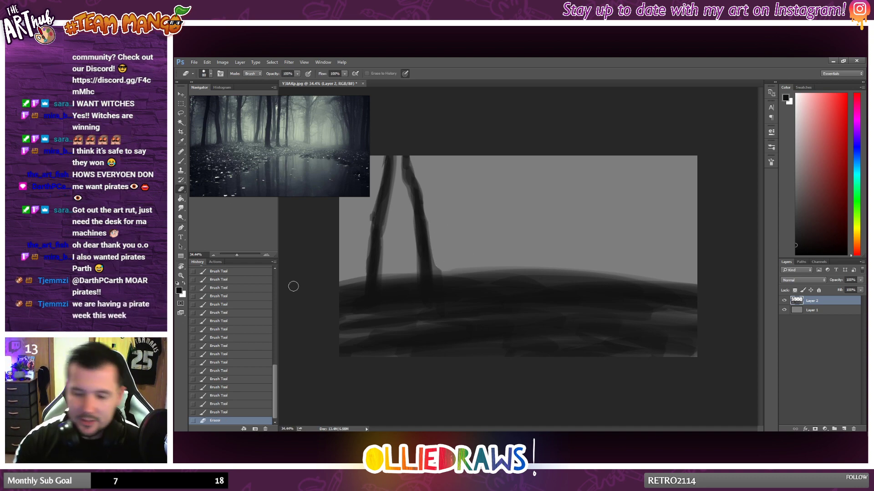
pyautogui.click(181, 161)
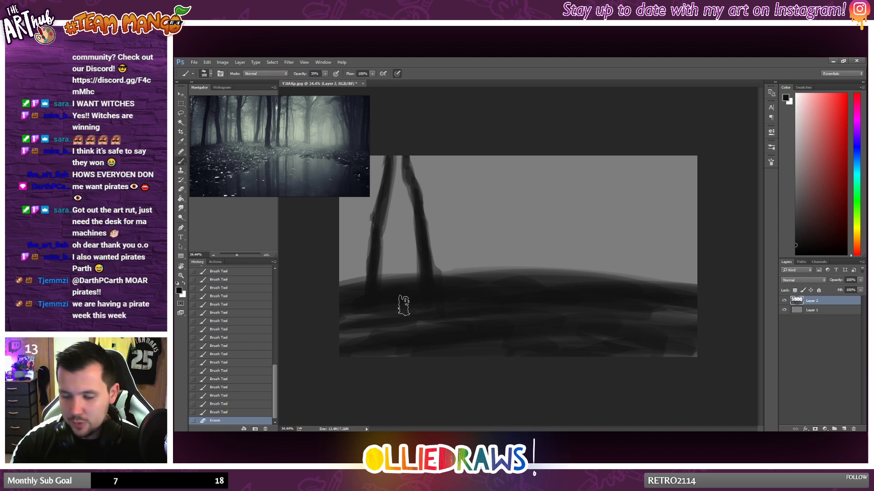
pyautogui.moveTo(358, 320); pyautogui.dragTo(487, 310)
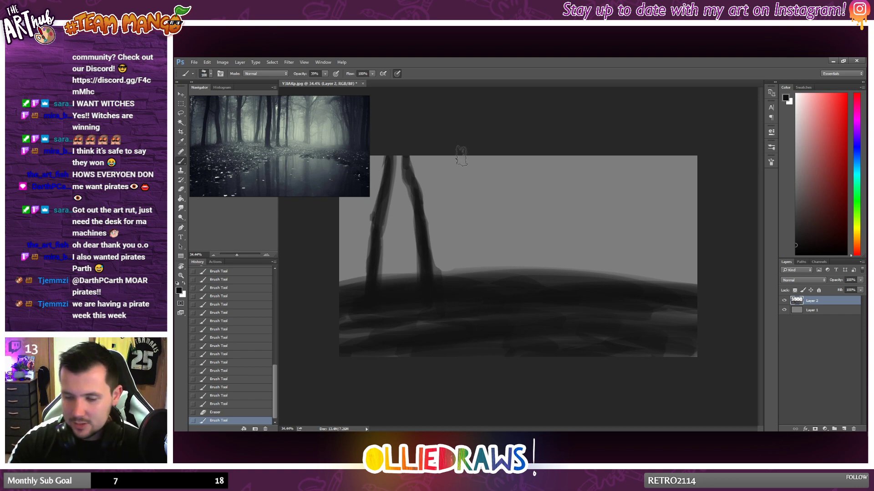
# Step: Paint a forked tree trunk left of the canvas centre and another tall trunk near the right edge
pyautogui.moveTo(460, 155)
pyautogui.mouseDown()
pyautogui.moveTo(458, 294)
pyautogui.moveTo(468, 287)
pyautogui.moveTo(462, 191)
pyautogui.moveTo(464, 223)
pyautogui.moveTo(480, 142)
pyautogui.mouseUp()
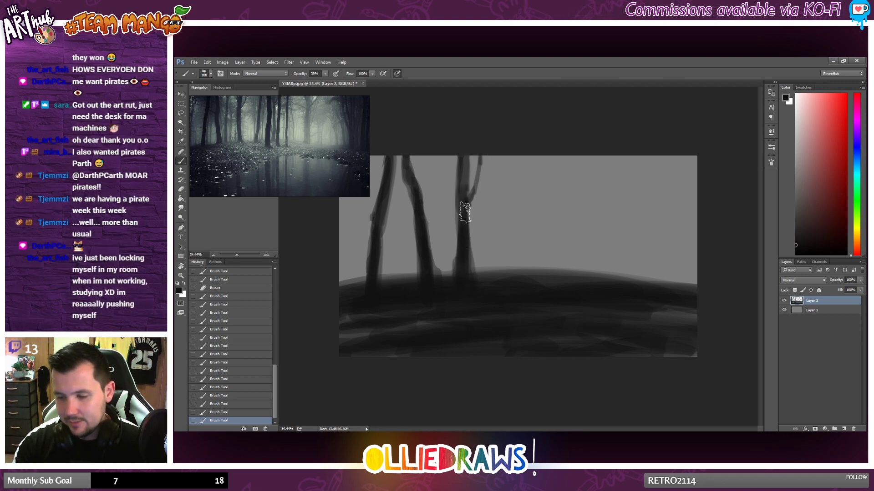
pyautogui.moveTo(466, 212); pyautogui.dragTo(479, 114)
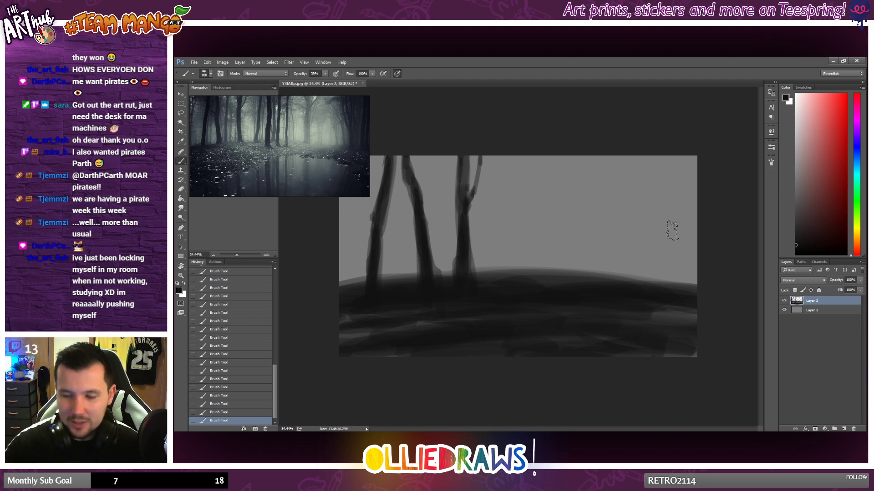
pyautogui.moveTo(685, 143)
pyautogui.mouseDown()
pyautogui.moveTo(679, 304)
pyautogui.moveTo(689, 175)
pyautogui.moveTo(700, 232)
pyautogui.moveTo(700, 203)
pyautogui.moveTo(694, 249)
pyautogui.moveTo(700, 208)
pyautogui.moveTo(693, 260)
pyautogui.moveTo(701, 295)
pyautogui.moveTo(702, 201)
pyautogui.mouseUp()
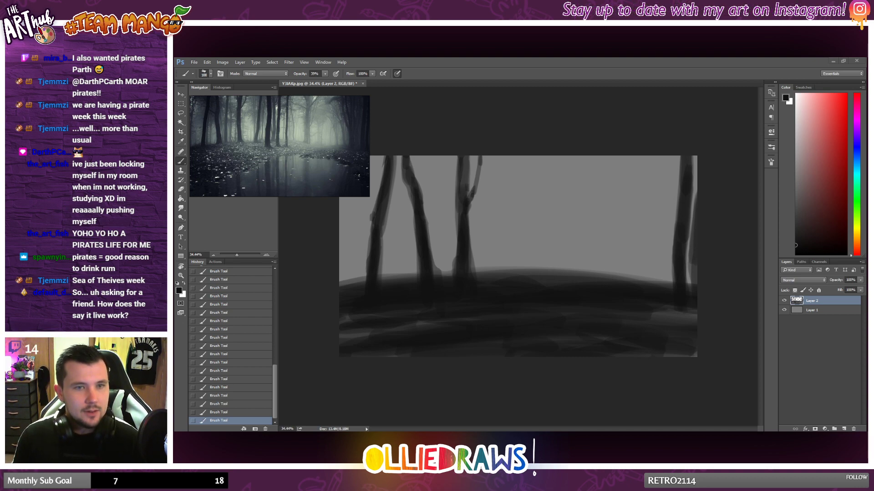
# Step: Switch to the Twitch channel page in the browser and approve the first queued message in the Say It Live moderation panel
pyautogui.moveTo(175, 259); pyautogui.dragTo(525, 58)
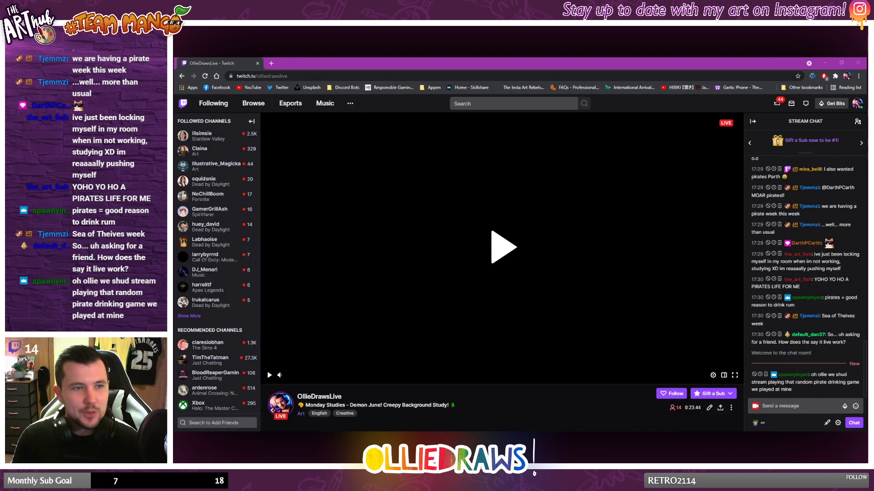
pyautogui.scroll(-2, 606, 381)
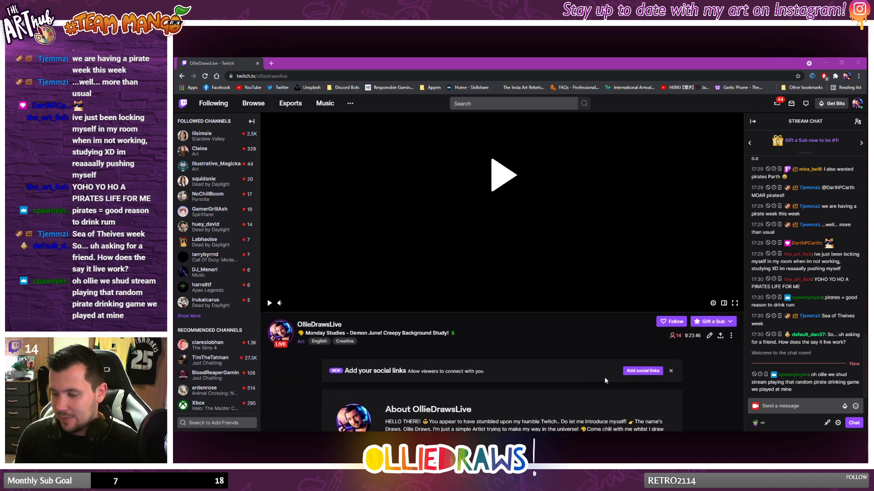
pyautogui.scroll(2, 571, 339)
pyautogui.scroll(-3, 523, 309)
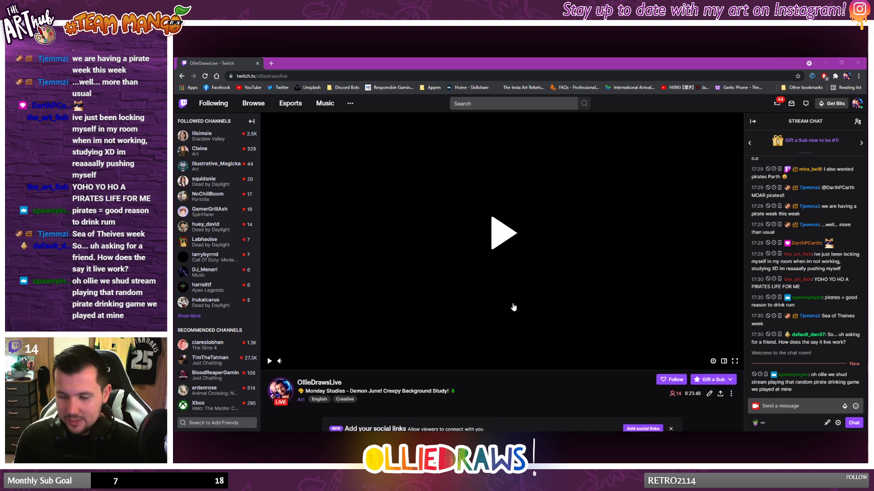
pyautogui.scroll(-5, 507, 300)
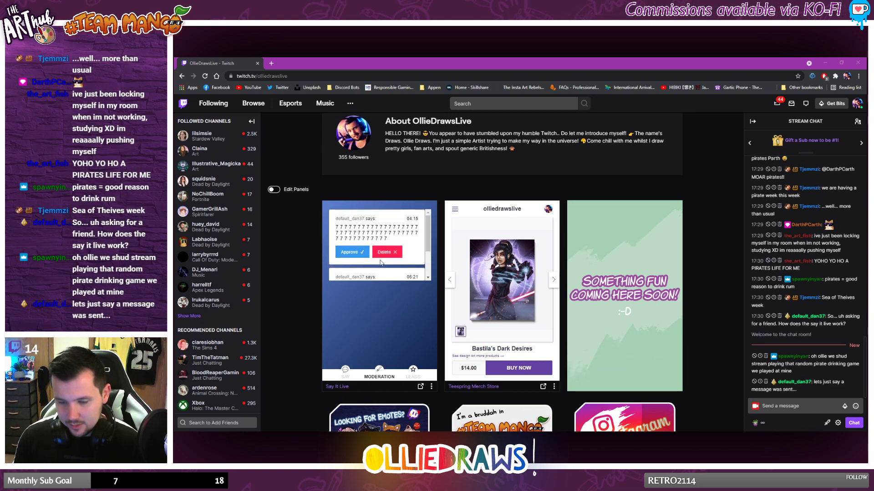
pyautogui.scroll(-2, 382, 272)
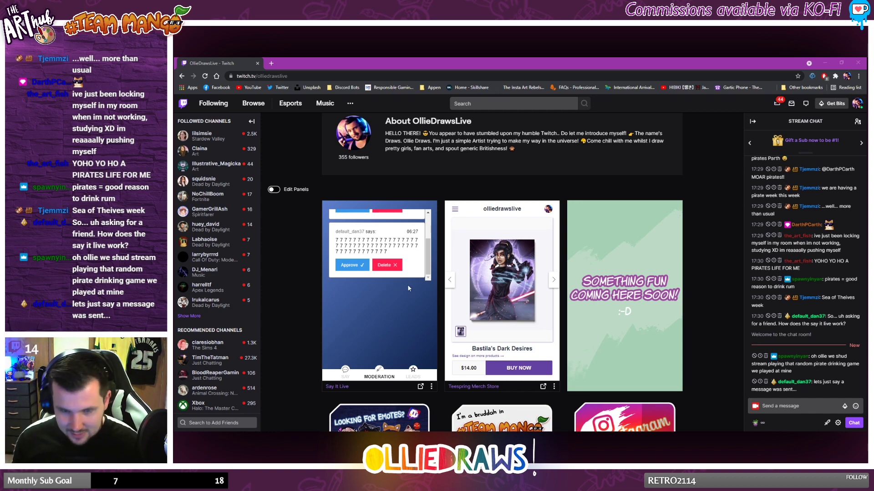
pyautogui.scroll(1, 360, 302)
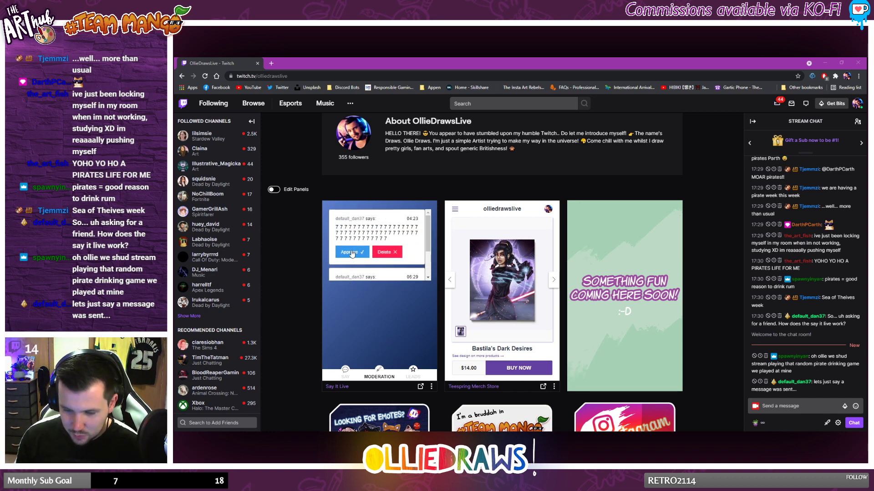
pyautogui.click(360, 255)
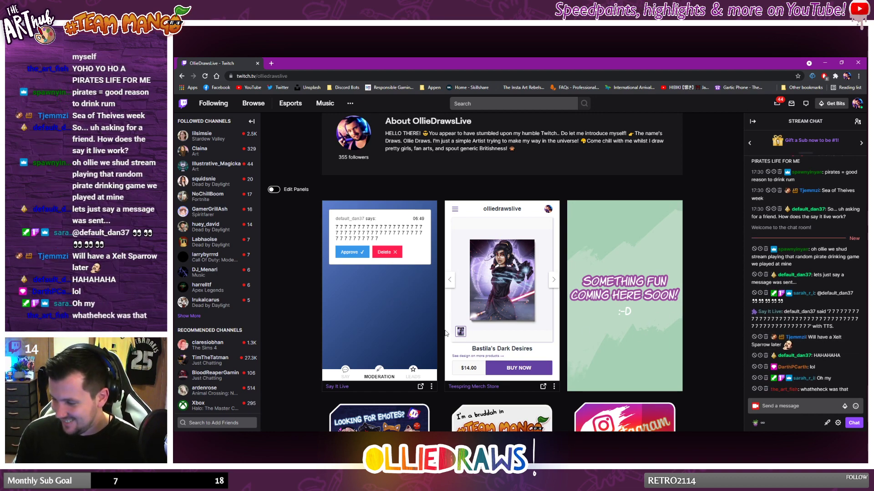
# Step: Approve the remaining queued message in the Say It Live moderation panel and return to the Photoshop canvas
pyautogui.click(352, 253)
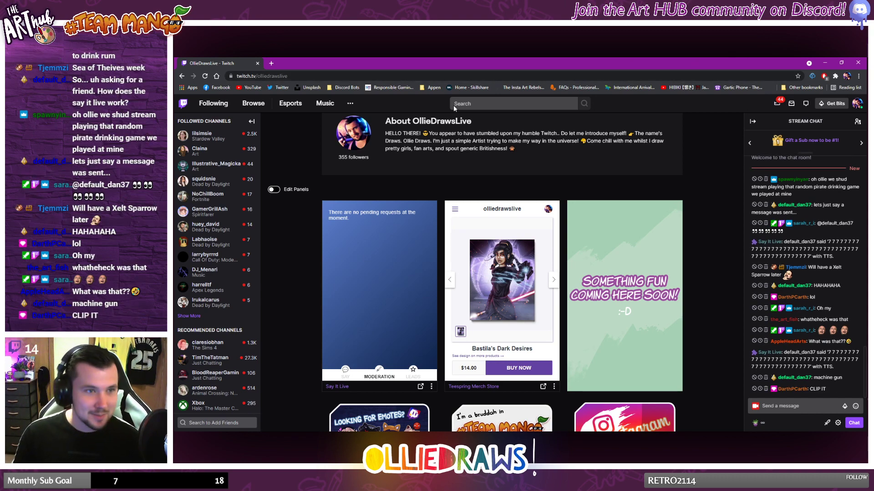
pyautogui.moveTo(466, 70); pyautogui.dragTo(174, 173)
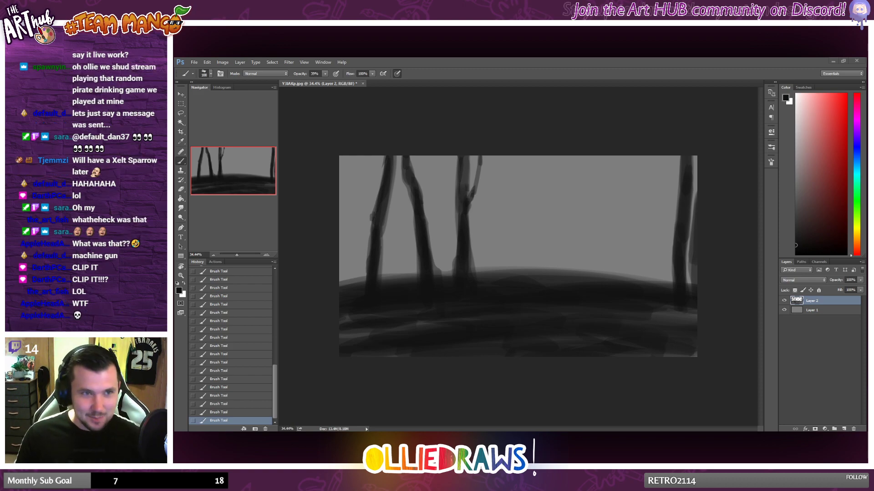
# Step: Switch to the Twitch channel page, enter "hjdsfkjgsjkgfsbfhwhfbj" in Say It Live, preview it with text-to-speech, and return to Photoshop
pyautogui.moveTo(174, 237); pyautogui.dragTo(587, 59)
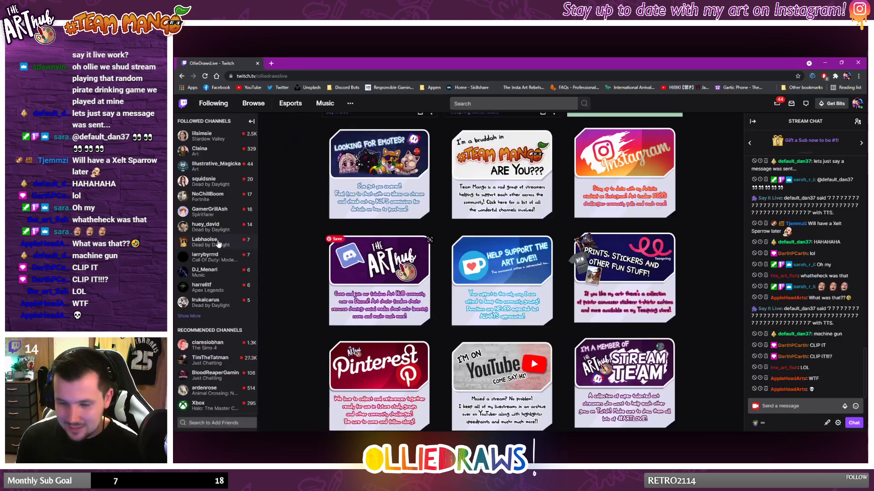
pyautogui.scroll(5, 401, 262)
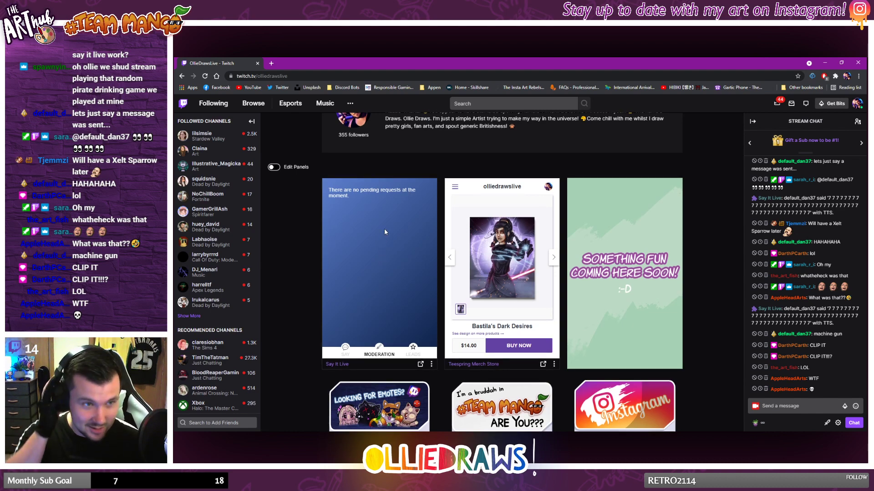
pyautogui.click(345, 348)
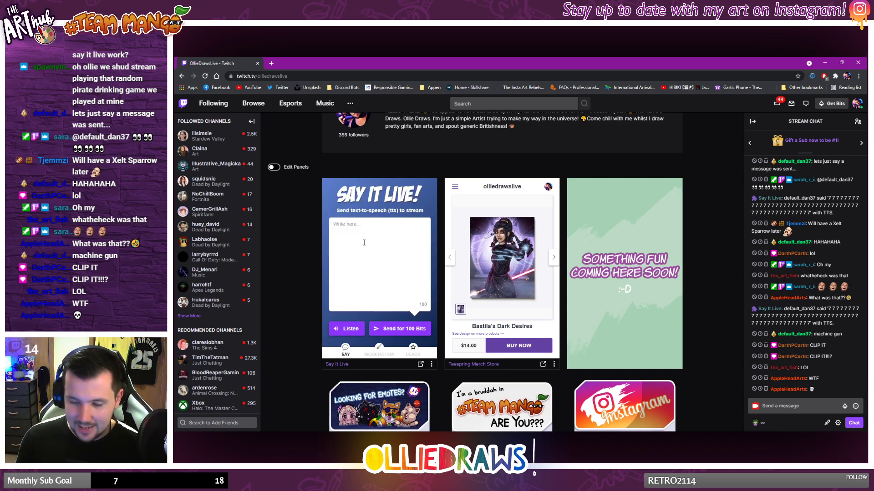
pyautogui.click(363, 242)
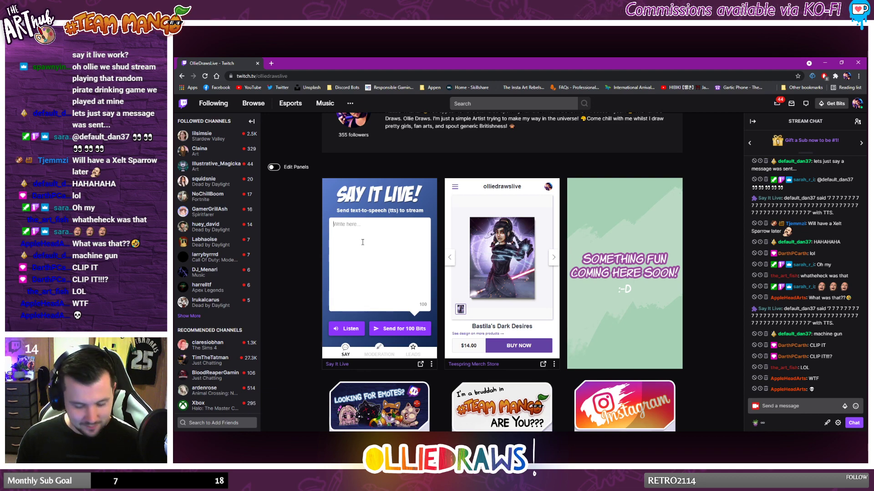
pyautogui.write('hjdsfkjgsjkgfsbfhwhfbj')
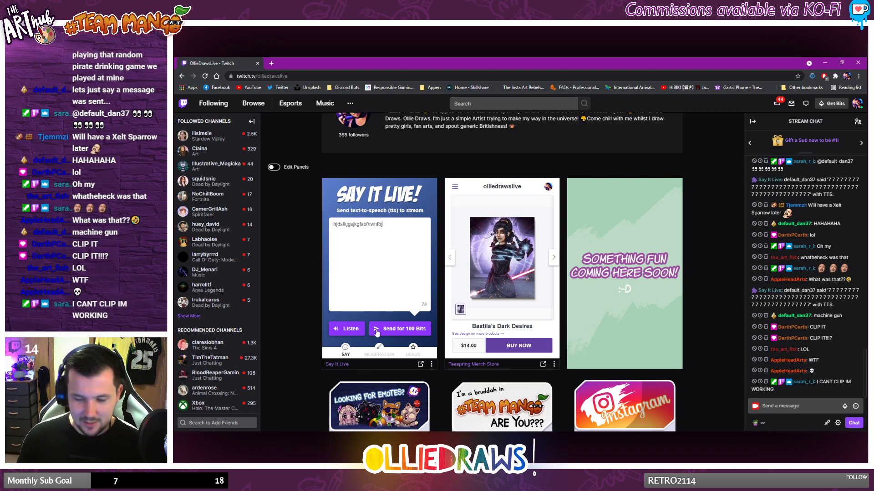
pyautogui.click(349, 329)
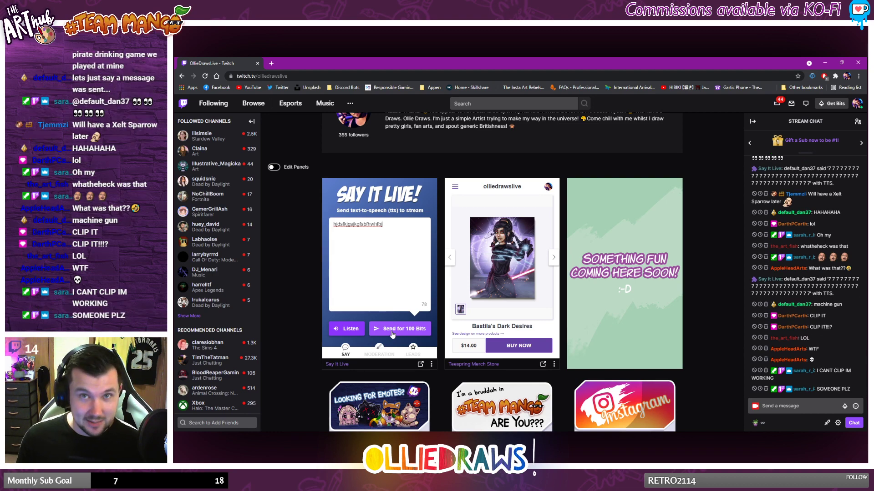
pyautogui.click(354, 333)
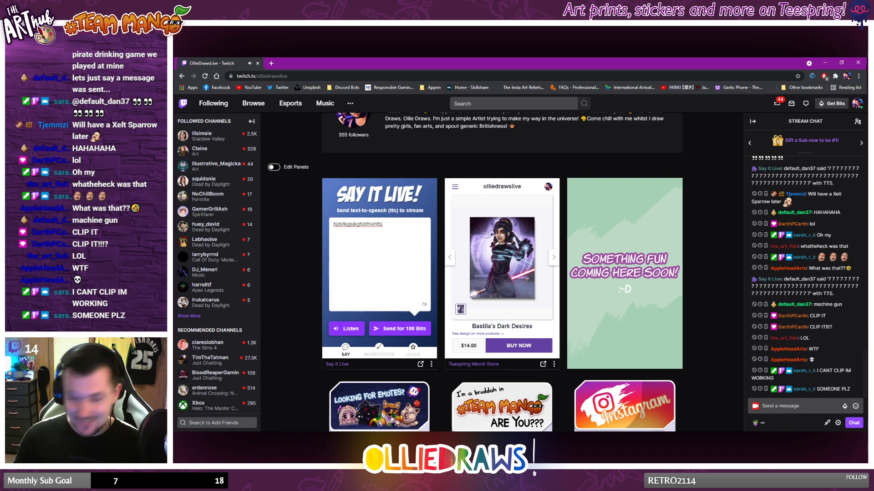
pyautogui.click(827, 62)
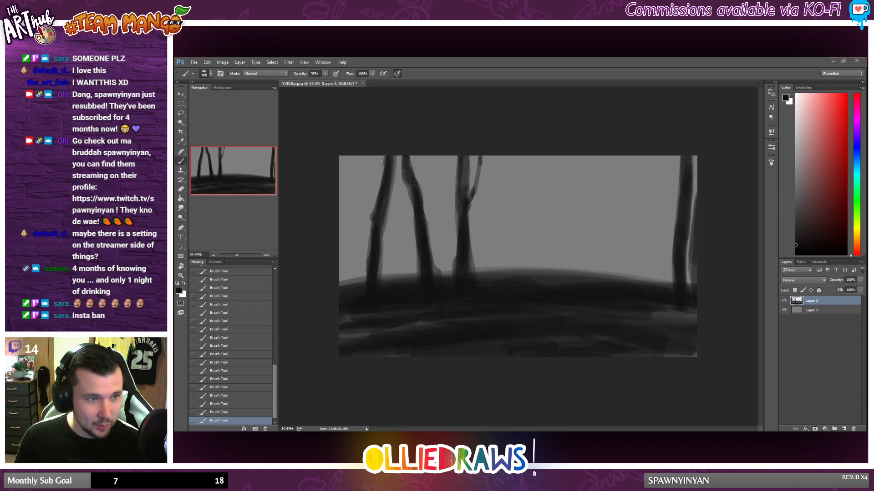
# Step: Bring the misty forest reference photo back over the workspace and paint a slender dark trunk just right of the forked tree
pyautogui.moveTo(396, 167); pyautogui.dragTo(274, 151)
pyautogui.click(531, 68)
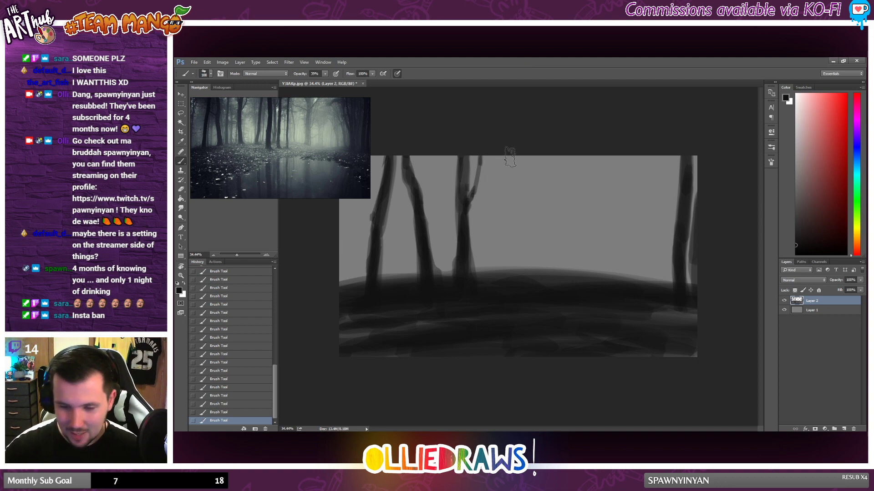
pyautogui.moveTo(506, 148); pyautogui.dragTo(499, 279)
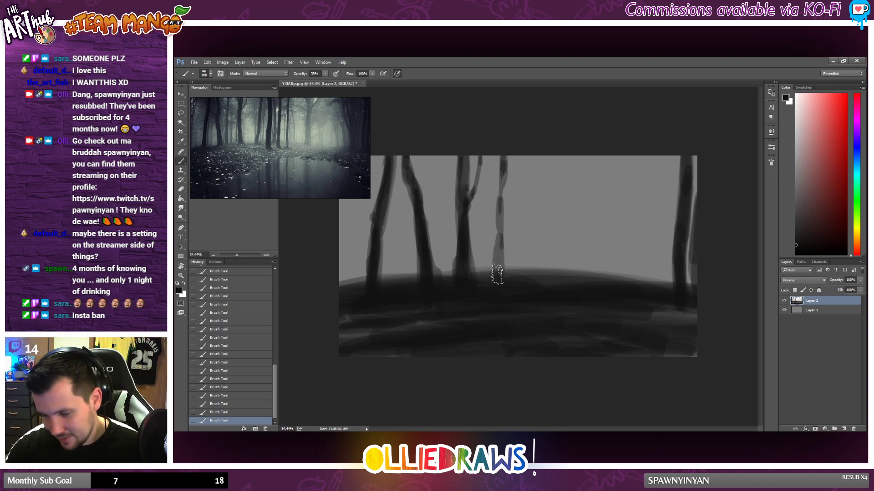
pyautogui.moveTo(500, 208); pyautogui.dragTo(499, 282)
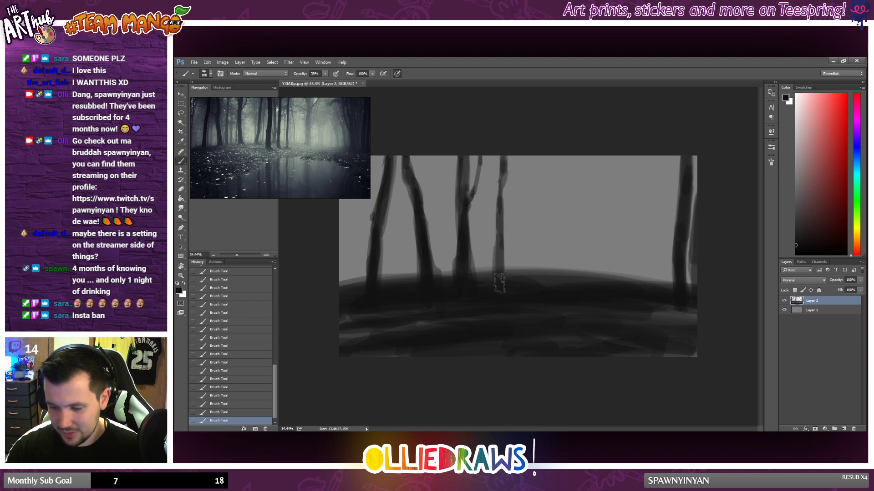
pyautogui.moveTo(507, 153); pyautogui.dragTo(500, 276)
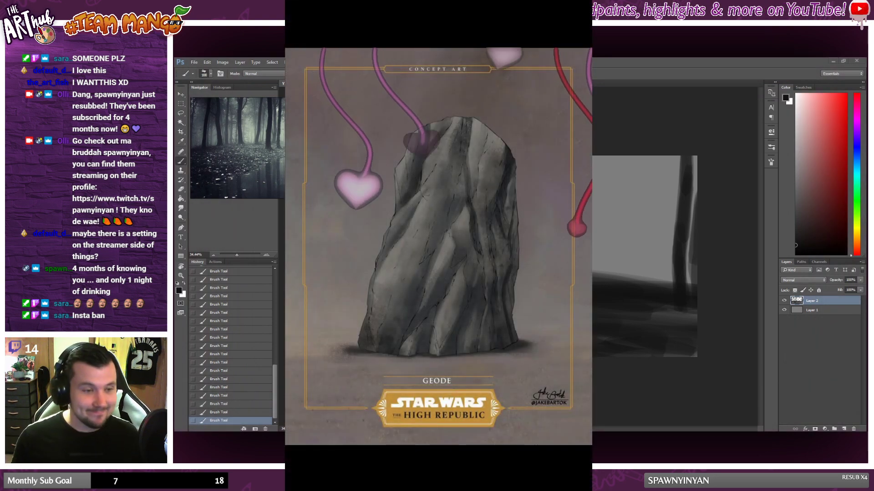
# Step: Switch to the Twitch channel page to check the stream chat and return to Photoshop
pyautogui.hotkey('alt', 'Tab')
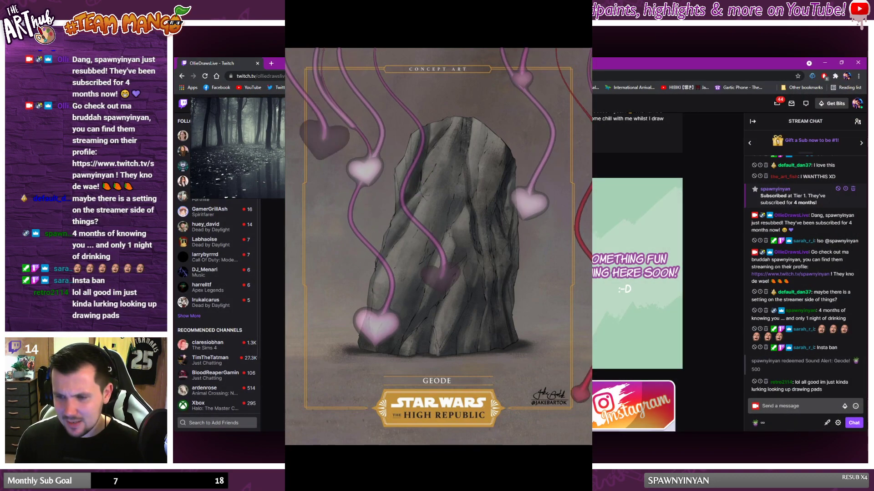
pyautogui.hotkey('alt', 'Tab')
pyautogui.hotkey('alt', 'Tab')
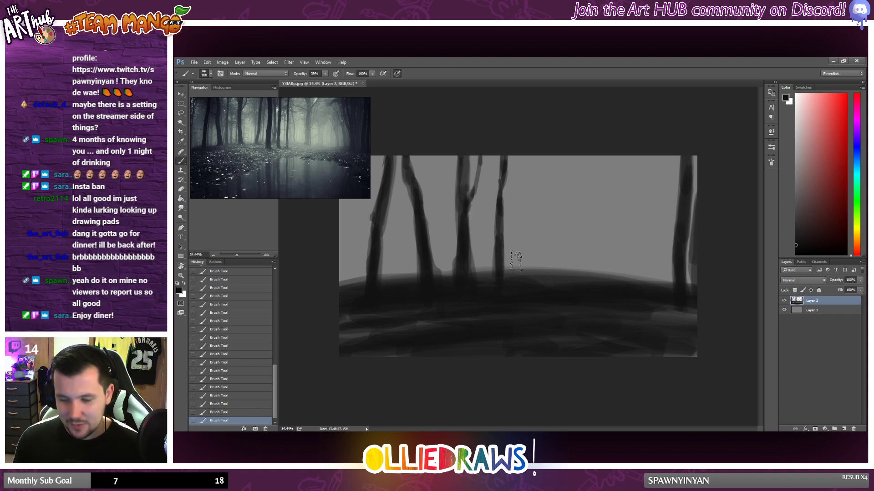
# Step: Reduce the brush size and paint a second slender trunk beside the last one, trimming its edge with the Eraser and blending its base
pyautogui.rightClick(529, 214)
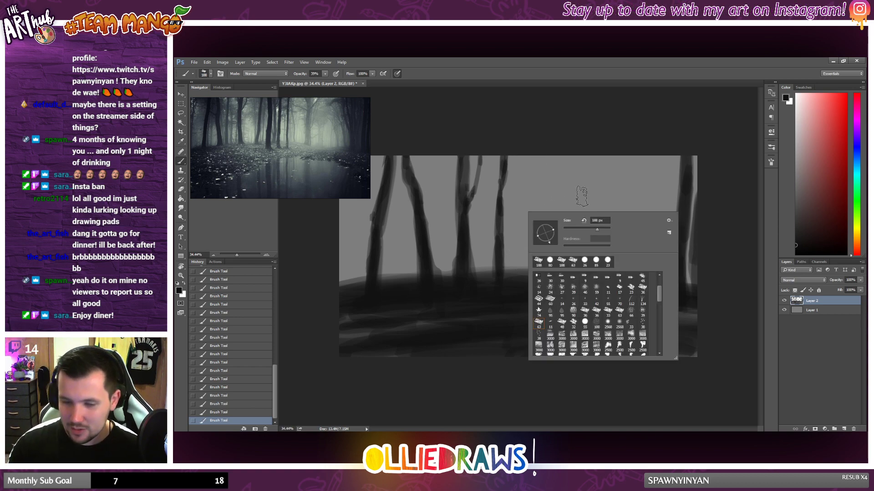
pyautogui.moveTo(598, 233); pyautogui.dragTo(593, 232)
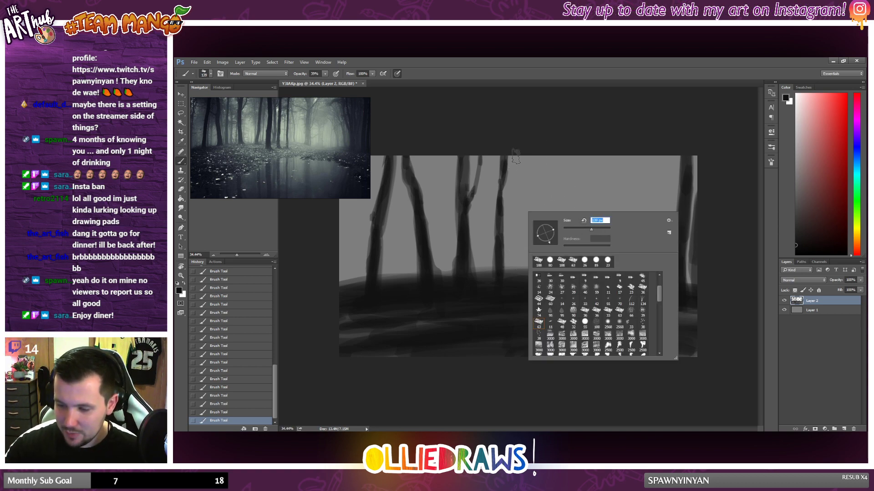
pyautogui.click(515, 182)
pyautogui.moveTo(516, 182)
pyautogui.mouseDown()
pyautogui.moveTo(519, 286)
pyautogui.moveTo(518, 157)
pyautogui.moveTo(520, 281)
pyautogui.moveTo(519, 162)
pyautogui.moveTo(512, 280)
pyautogui.mouseUp()
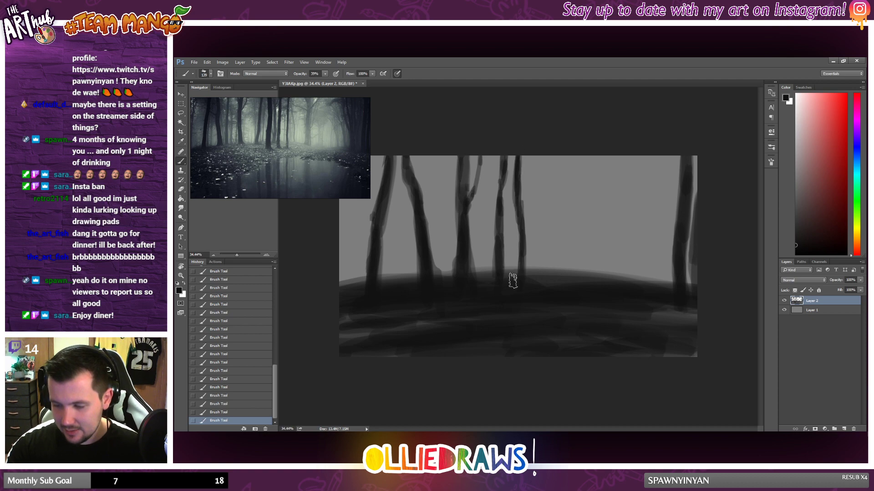
pyautogui.click(181, 190)
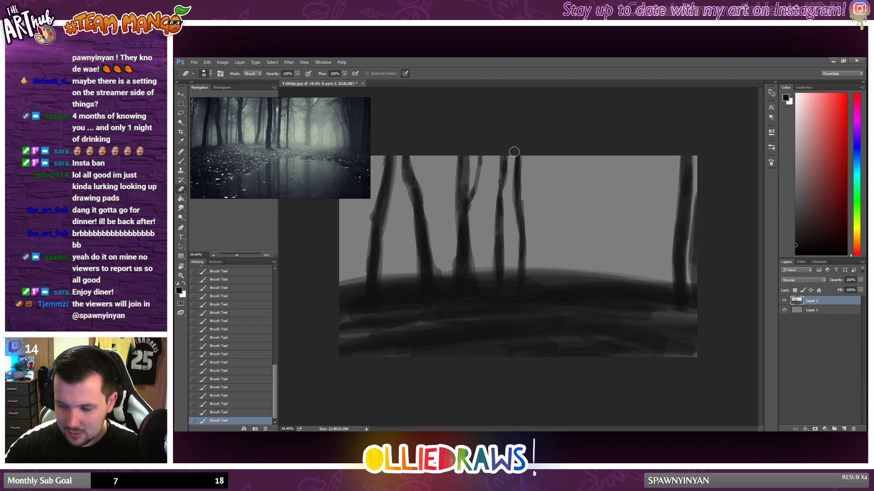
pyautogui.moveTo(513, 154); pyautogui.dragTo(516, 273)
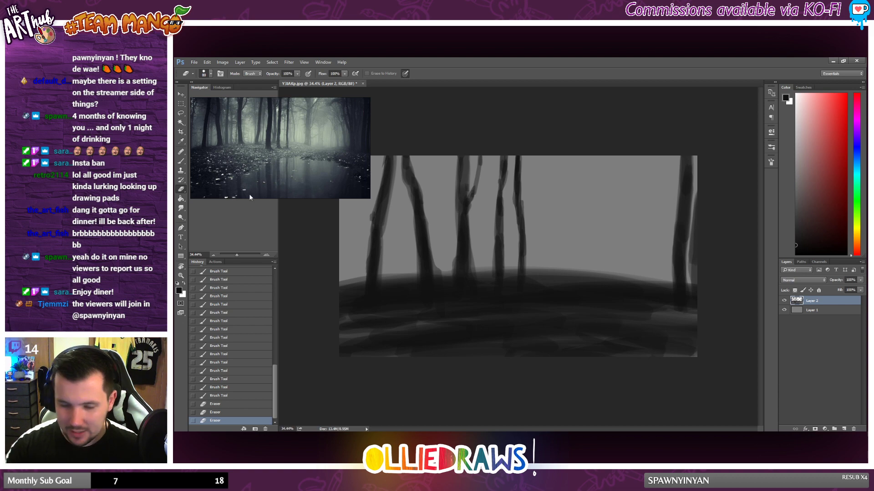
pyautogui.click(181, 161)
pyautogui.moveTo(522, 235); pyautogui.dragTo(516, 303)
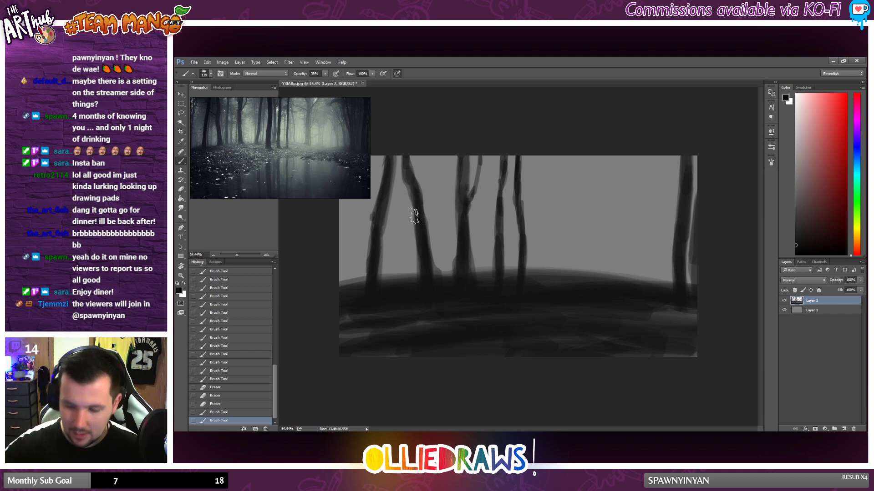
# Step: Paint a branch from the second leaning trunk towards the first and darken the hill crest beneath the left group of trees
pyautogui.moveTo(413, 217)
pyautogui.mouseDown()
pyautogui.moveTo(395, 198)
pyautogui.moveTo(407, 209)
pyautogui.mouseUp()
pyautogui.moveTo(410, 215)
pyautogui.mouseDown()
pyautogui.moveTo(380, 190)
pyautogui.moveTo(391, 197)
pyautogui.mouseUp()
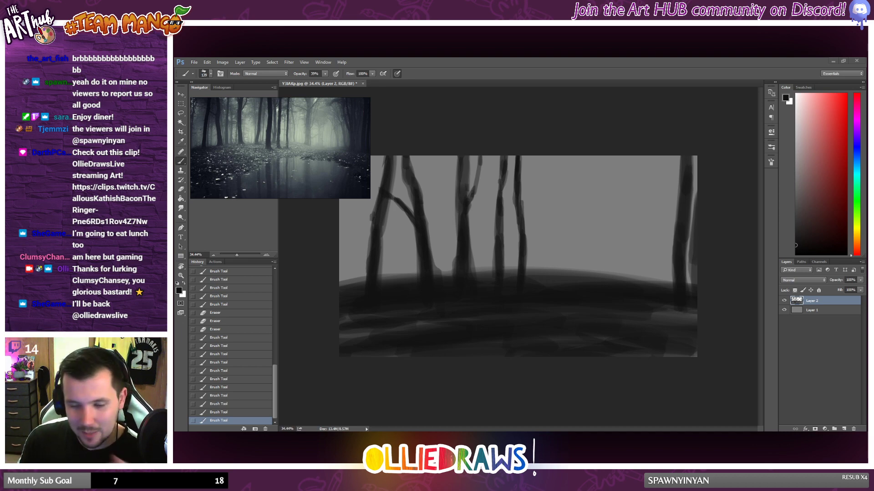
pyautogui.moveTo(339, 286); pyautogui.dragTo(407, 282)
pyautogui.moveTo(386, 281); pyautogui.dragTo(479, 273)
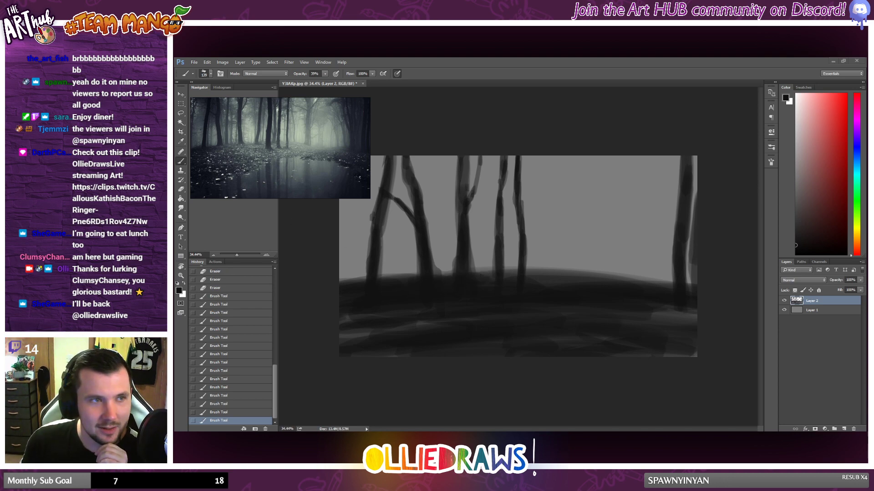
# Step: Switch to the browser to view the Twitch clip shared in chat and return to Photoshop
pyautogui.moveTo(174, 159); pyautogui.dragTo(634, 59)
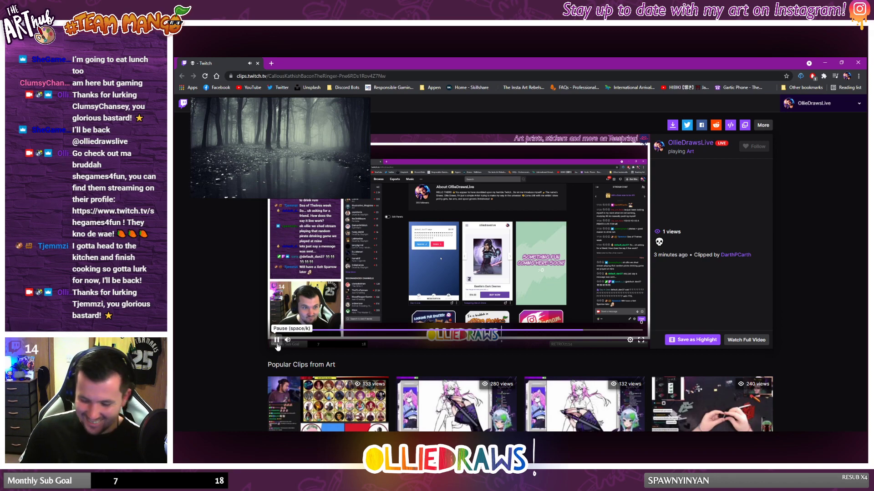
pyautogui.click(829, 65)
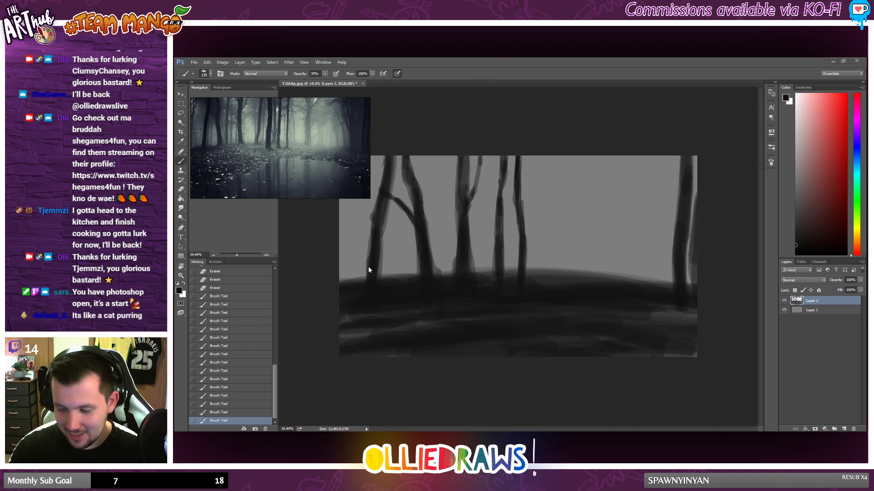
# Step: Darken the hill's left edge and build up the right half of its crest with broad dark strokes
pyautogui.moveTo(338, 290)
pyautogui.mouseDown()
pyautogui.moveTo(362, 281)
pyautogui.moveTo(341, 280)
pyautogui.mouseUp()
pyautogui.moveTo(341, 280); pyautogui.dragTo(351, 286)
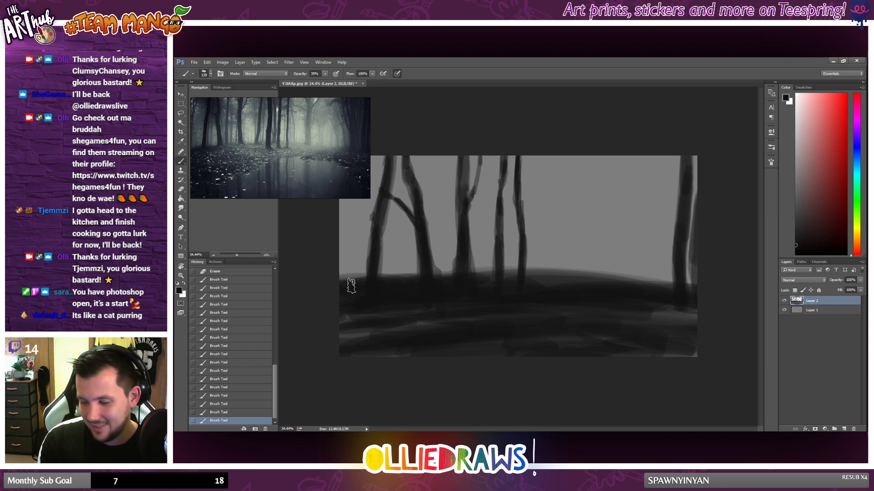
pyautogui.moveTo(483, 296); pyautogui.dragTo(698, 287)
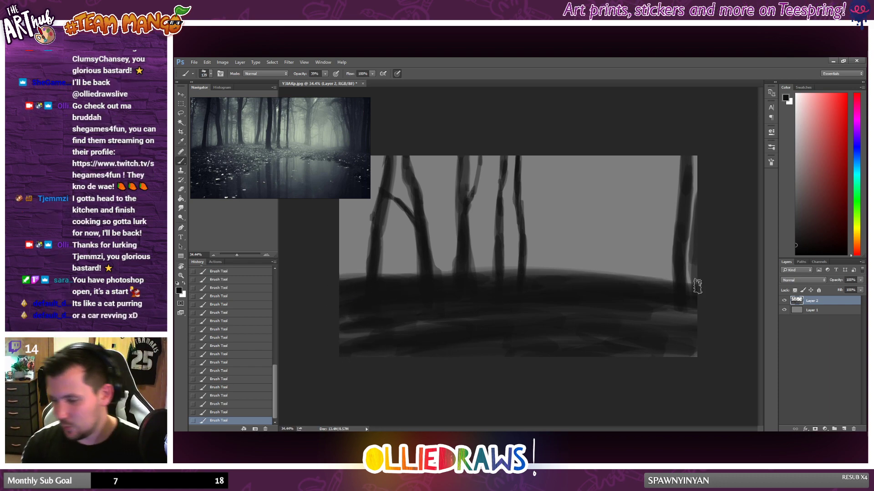
pyautogui.moveTo(584, 284); pyautogui.dragTo(698, 287)
pyautogui.moveTo(475, 297); pyautogui.dragTo(705, 288)
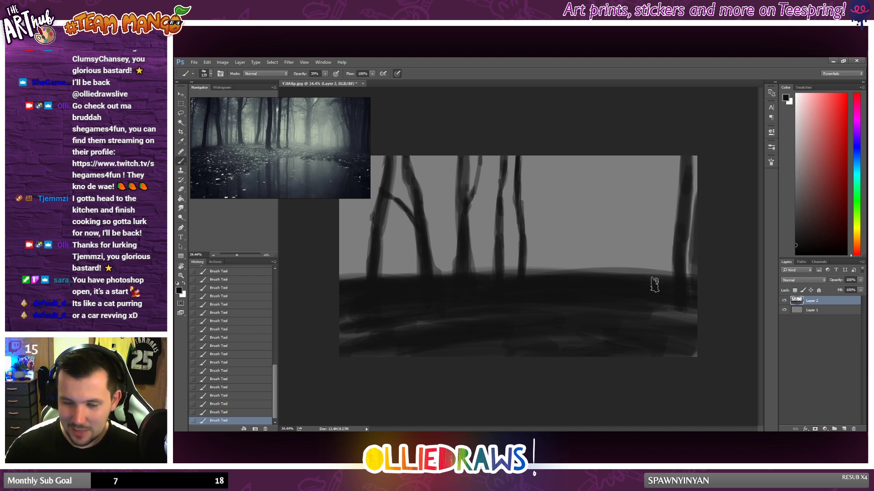
# Step: Paint a Y-shaped tree with two upper limbs and a thickened trunk just left of the trunk at the canvas's right edge
pyautogui.moveTo(662, 158); pyautogui.dragTo(663, 191)
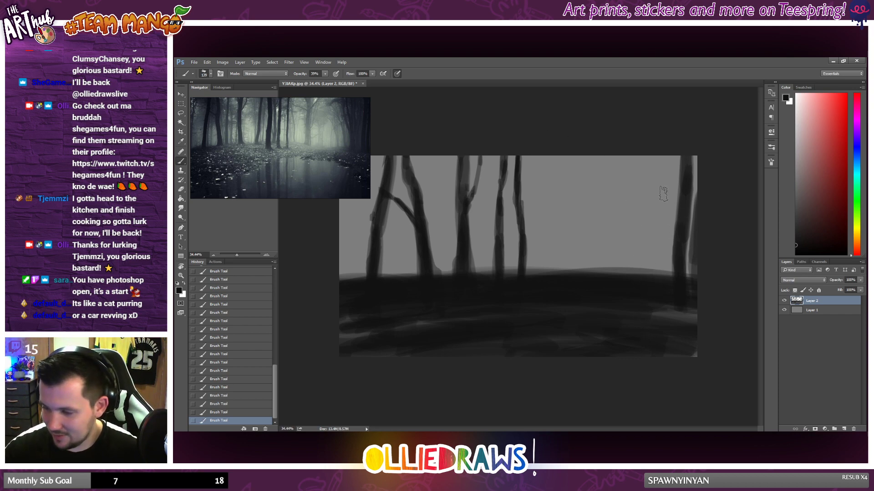
pyautogui.moveTo(664, 159)
pyautogui.mouseDown()
pyautogui.moveTo(661, 195)
pyautogui.moveTo(635, 182)
pyautogui.moveTo(632, 161)
pyautogui.moveTo(651, 226)
pyautogui.mouseUp()
pyautogui.moveTo(649, 196); pyautogui.dragTo(649, 289)
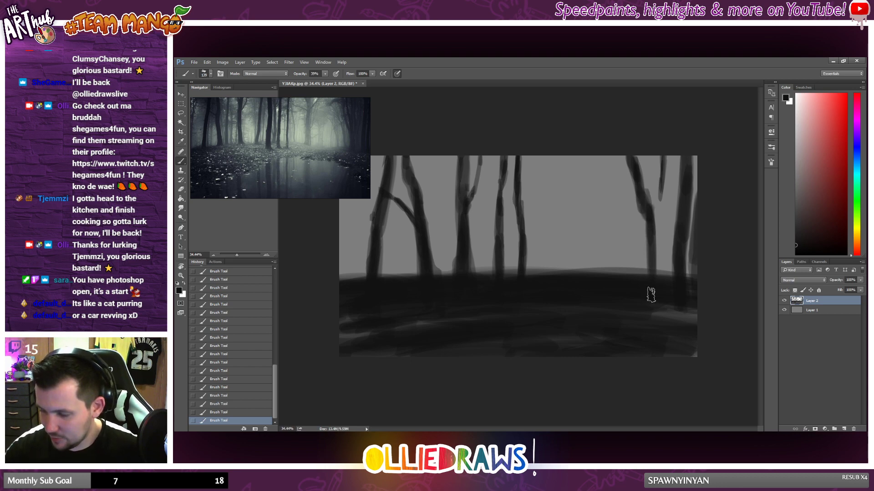
pyautogui.moveTo(654, 218)
pyautogui.mouseDown()
pyautogui.moveTo(656, 284)
pyautogui.moveTo(654, 251)
pyautogui.moveTo(646, 301)
pyautogui.moveTo(659, 270)
pyautogui.mouseUp()
pyautogui.moveTo(658, 196)
pyautogui.mouseDown()
pyautogui.moveTo(654, 223)
pyautogui.moveTo(662, 163)
pyautogui.moveTo(654, 213)
pyautogui.mouseUp()
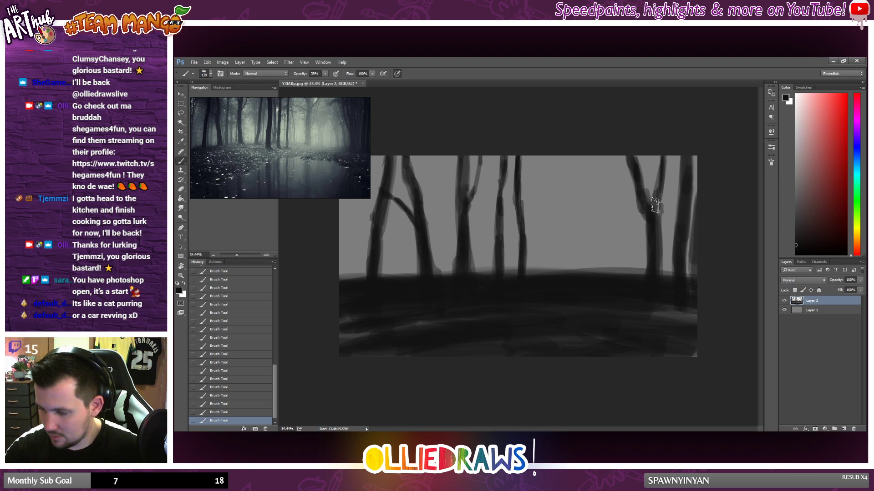
pyautogui.moveTo(661, 161); pyautogui.dragTo(656, 200)
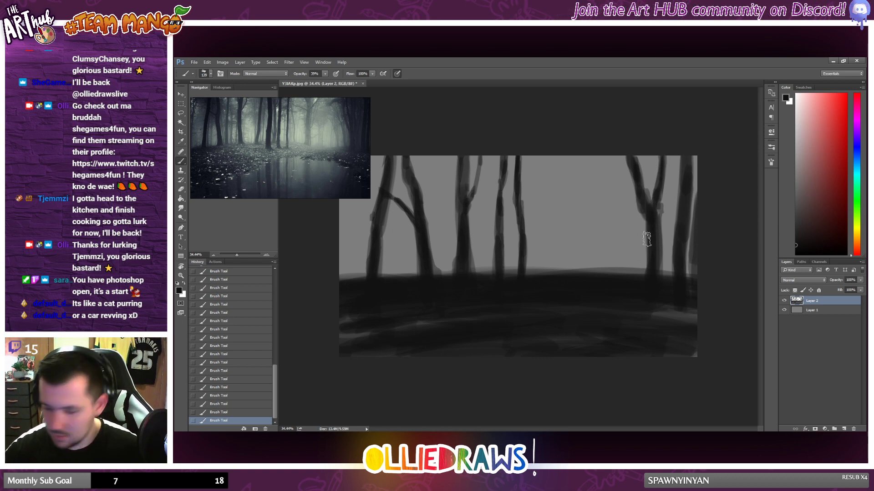
# Step: Paint a tall straight trunk right of the canvas centre with several branches reaching up and to the left
pyautogui.moveTo(592, 159)
pyautogui.mouseDown()
pyautogui.moveTo(592, 273)
pyautogui.moveTo(590, 163)
pyautogui.moveTo(588, 262)
pyautogui.moveTo(585, 217)
pyautogui.moveTo(589, 154)
pyautogui.moveTo(594, 287)
pyautogui.moveTo(589, 160)
pyautogui.moveTo(589, 272)
pyautogui.mouseUp()
pyautogui.moveTo(569, 155)
pyautogui.mouseDown()
pyautogui.moveTo(565, 195)
pyautogui.moveTo(556, 187)
pyautogui.moveTo(589, 223)
pyautogui.moveTo(538, 172)
pyautogui.moveTo(591, 223)
pyautogui.mouseUp()
pyautogui.moveTo(585, 178)
pyautogui.mouseDown()
pyautogui.moveTo(588, 287)
pyautogui.moveTo(594, 234)
pyautogui.moveTo(585, 148)
pyautogui.moveTo(593, 298)
pyautogui.moveTo(591, 139)
pyautogui.moveTo(593, 208)
pyautogui.moveTo(573, 150)
pyautogui.moveTo(583, 182)
pyautogui.moveTo(549, 145)
pyautogui.moveTo(580, 172)
pyautogui.moveTo(542, 166)
pyautogui.moveTo(580, 179)
pyautogui.moveTo(560, 149)
pyautogui.mouseUp()
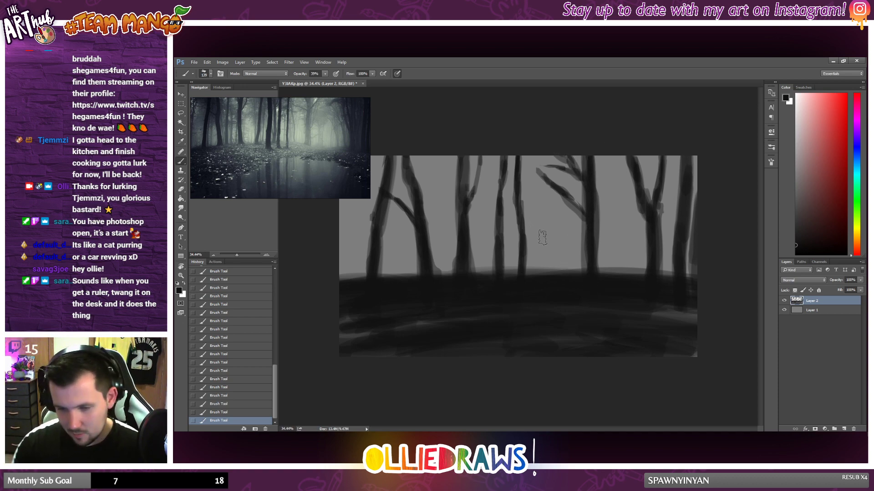
# Step: Reduce the brush size and paint thinner branches on both sides of the tall trunk right of the canvas centre
pyautogui.rightClick(603, 207)
pyautogui.moveTo(663, 226); pyautogui.dragTo(648, 216)
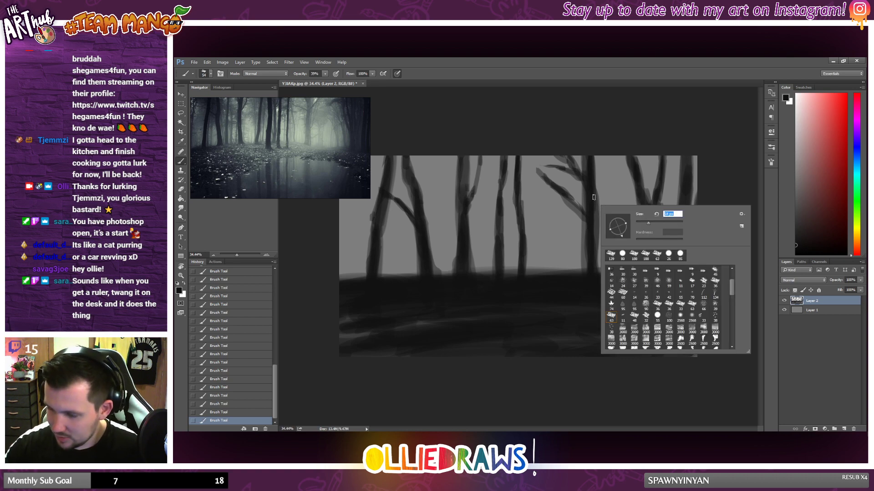
pyautogui.moveTo(594, 197)
pyautogui.mouseDown()
pyautogui.moveTo(627, 148)
pyautogui.moveTo(604, 171)
pyautogui.moveTo(621, 152)
pyautogui.moveTo(595, 214)
pyautogui.mouseUp()
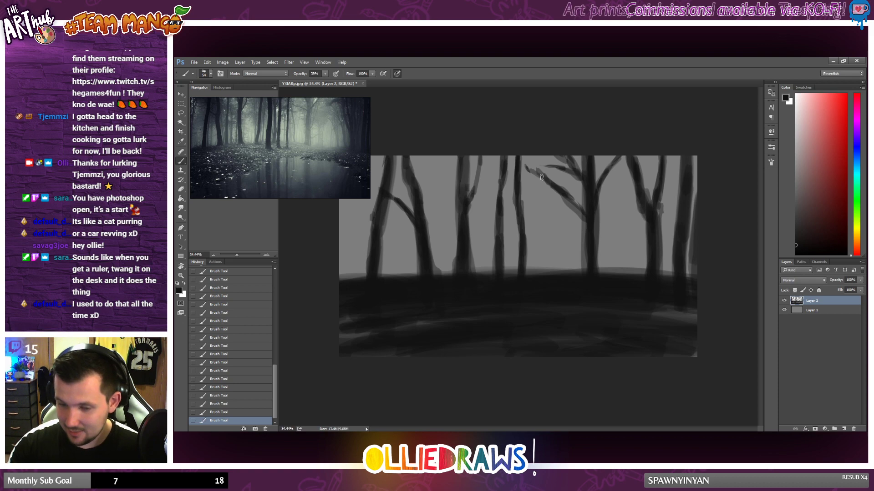
pyautogui.moveTo(527, 167)
pyautogui.mouseDown()
pyautogui.moveTo(588, 225)
pyautogui.moveTo(580, 209)
pyautogui.moveTo(562, 214)
pyautogui.moveTo(584, 227)
pyautogui.moveTo(569, 215)
pyautogui.mouseUp()
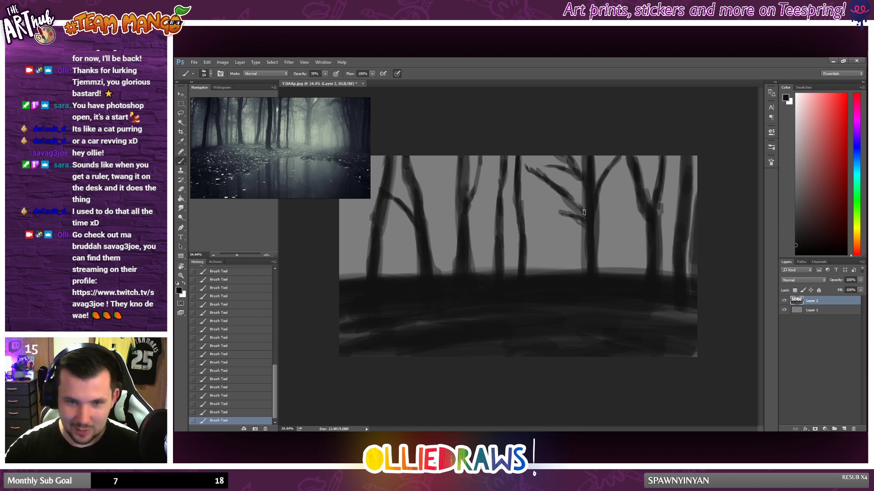
pyautogui.moveTo(585, 224); pyautogui.dragTo(562, 215)
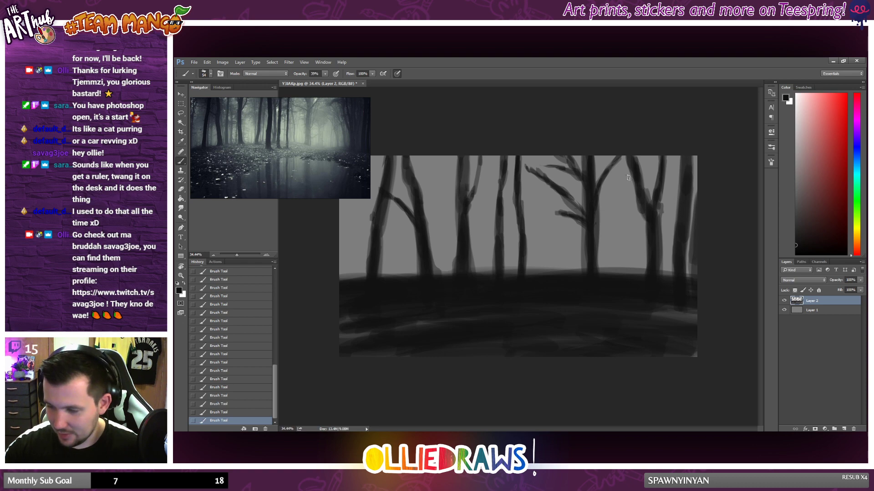
# Step: Add a side branch and a second upright trunk to the Y-shaped tree, plus a short branch on the right-edge trunk
pyautogui.moveTo(628, 177)
pyautogui.mouseDown()
pyautogui.moveTo(620, 173)
pyautogui.moveTo(641, 198)
pyautogui.mouseUp()
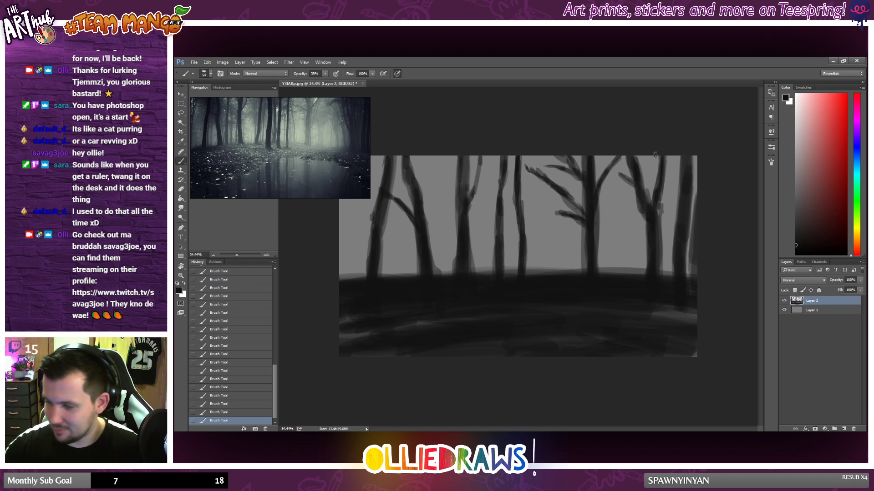
pyautogui.moveTo(655, 155); pyautogui.dragTo(652, 223)
pyautogui.moveTo(652, 151); pyautogui.dragTo(658, 267)
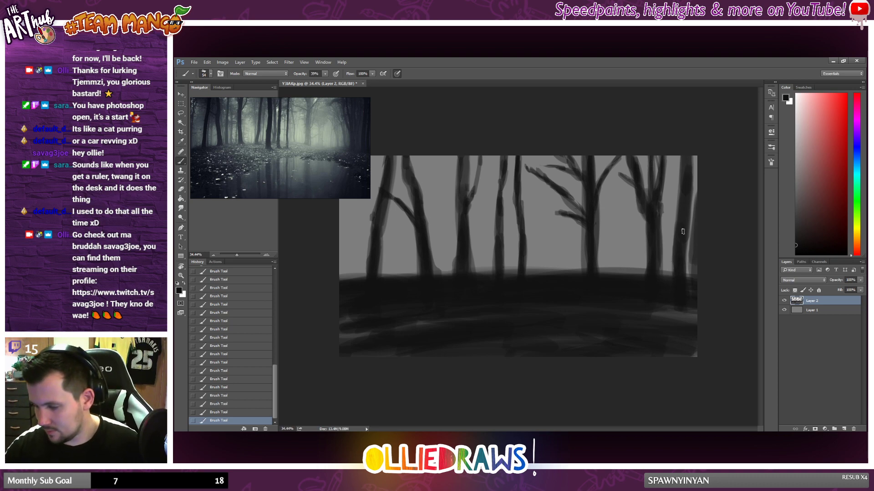
pyautogui.moveTo(674, 189); pyautogui.dragTo(683, 209)
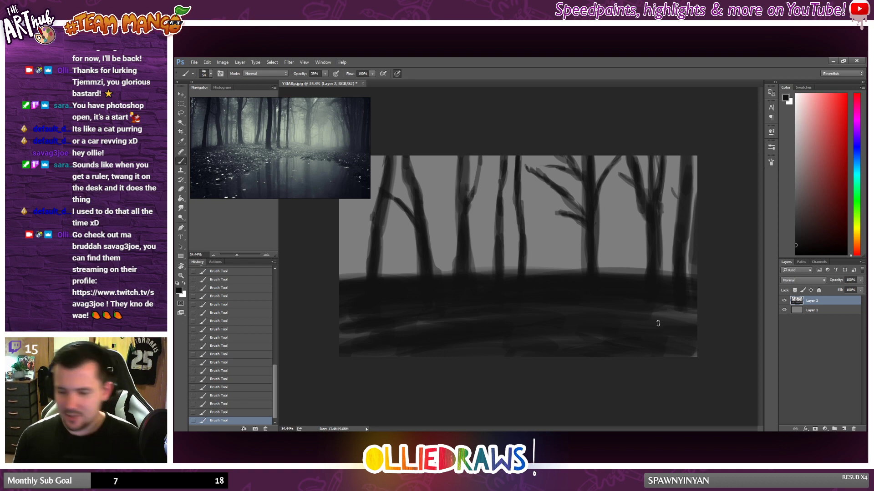
# Step: Paint a thin wavy trunk beside the leaning tree on the left and darken the hill's crest across the middle
pyautogui.scroll(-1, 658, 324)
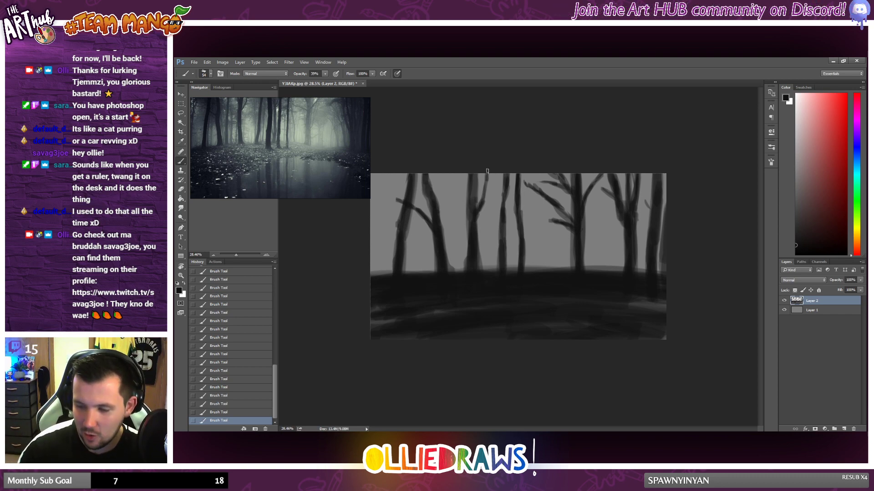
pyautogui.moveTo(482, 196); pyautogui.dragTo(492, 166)
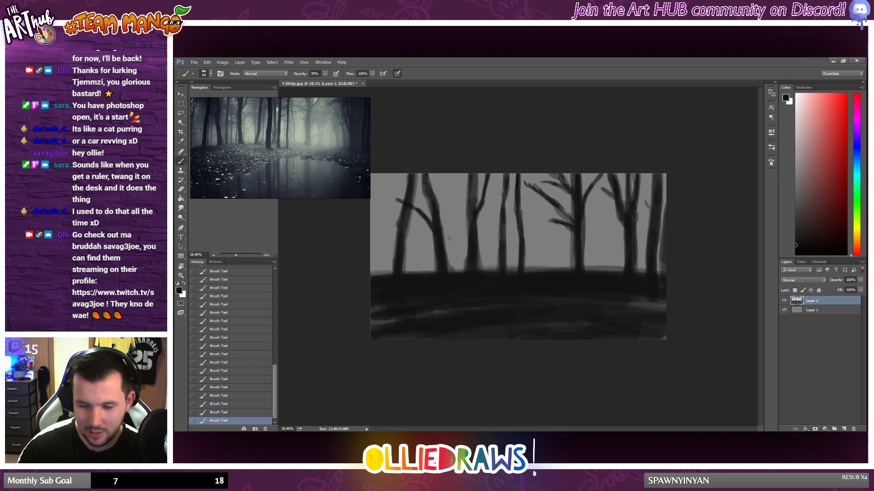
pyautogui.moveTo(446, 241); pyautogui.dragTo(451, 270)
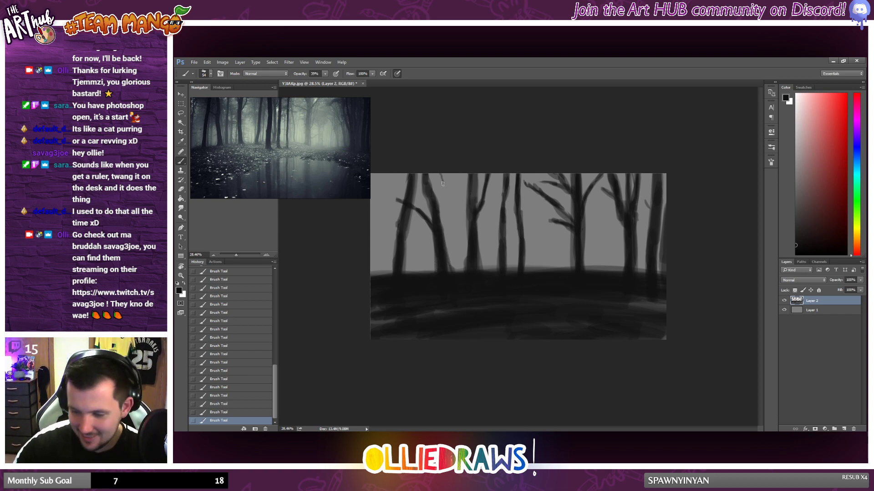
pyautogui.moveTo(445, 204); pyautogui.dragTo(454, 269)
pyautogui.moveTo(454, 236)
pyautogui.mouseDown()
pyautogui.moveTo(462, 268)
pyautogui.moveTo(434, 276)
pyautogui.moveTo(445, 268)
pyautogui.moveTo(428, 270)
pyautogui.moveTo(454, 266)
pyautogui.moveTo(529, 271)
pyautogui.mouseUp()
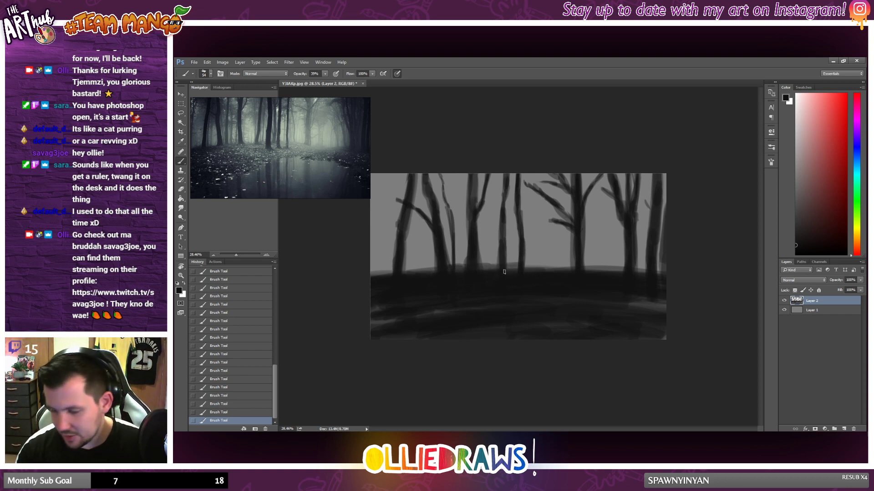
pyautogui.moveTo(483, 268); pyautogui.dragTo(580, 270)
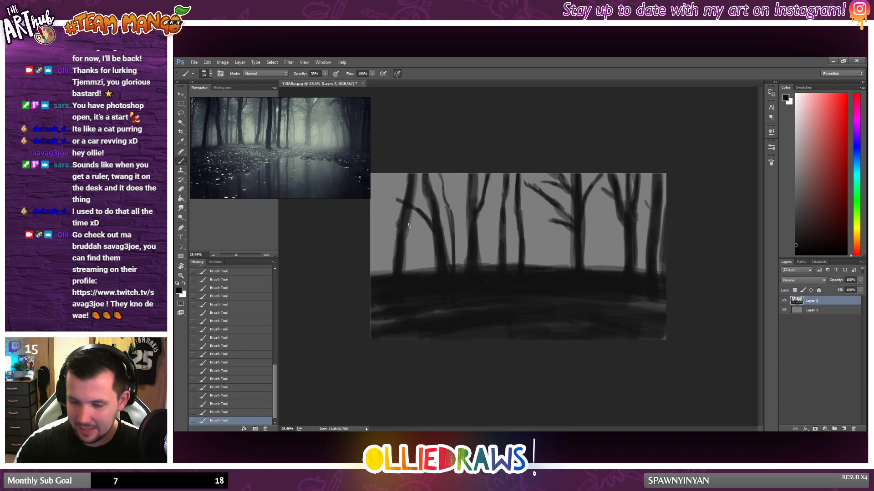
# Step: Paint a curved tree with a side branch at the canvas's left edge and touch up the right side of the dark ground
pyautogui.moveTo(387, 178)
pyautogui.mouseDown()
pyautogui.moveTo(369, 241)
pyautogui.moveTo(376, 285)
pyautogui.moveTo(374, 222)
pyautogui.moveTo(371, 282)
pyautogui.mouseUp()
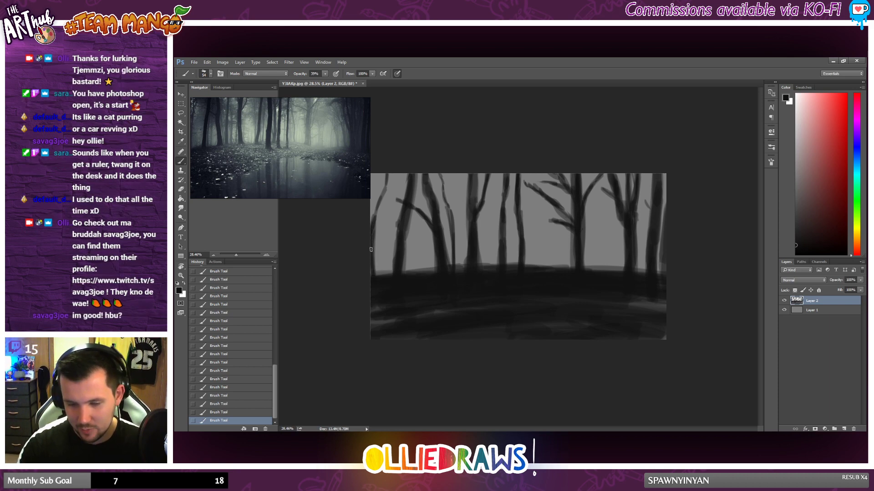
pyautogui.moveTo(374, 214)
pyautogui.mouseDown()
pyautogui.moveTo(390, 170)
pyautogui.moveTo(387, 205)
pyautogui.mouseUp()
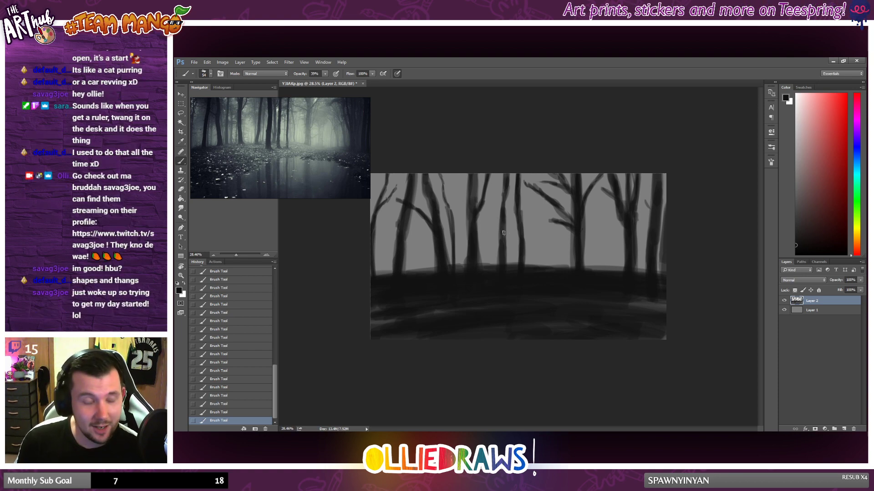
pyautogui.scroll(-1, 518, 207)
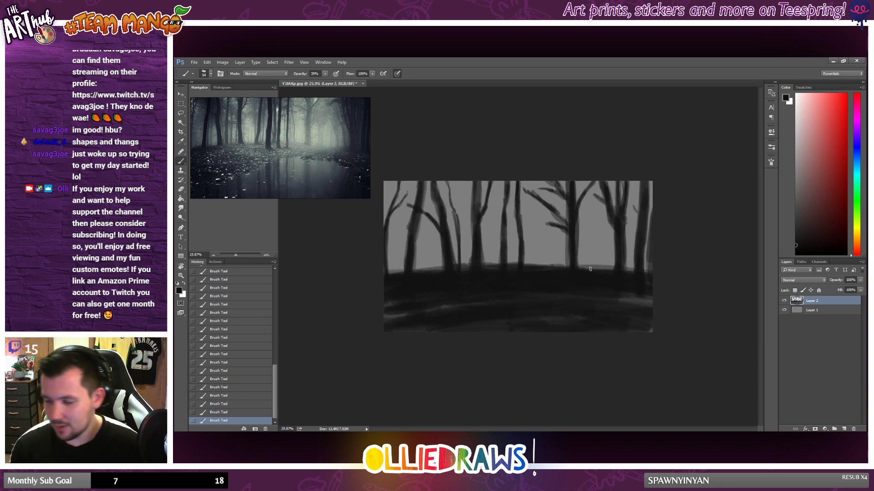
pyautogui.moveTo(592, 268); pyautogui.dragTo(626, 269)
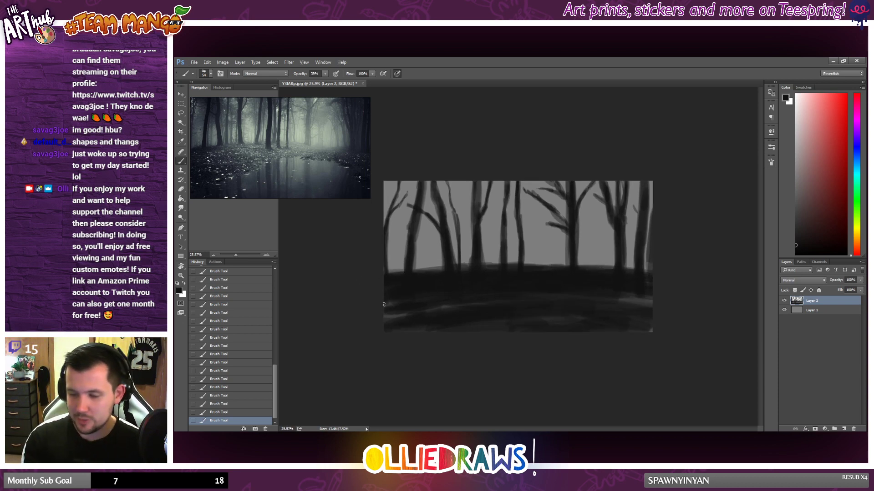
pyautogui.moveTo(628, 302); pyautogui.dragTo(648, 300)
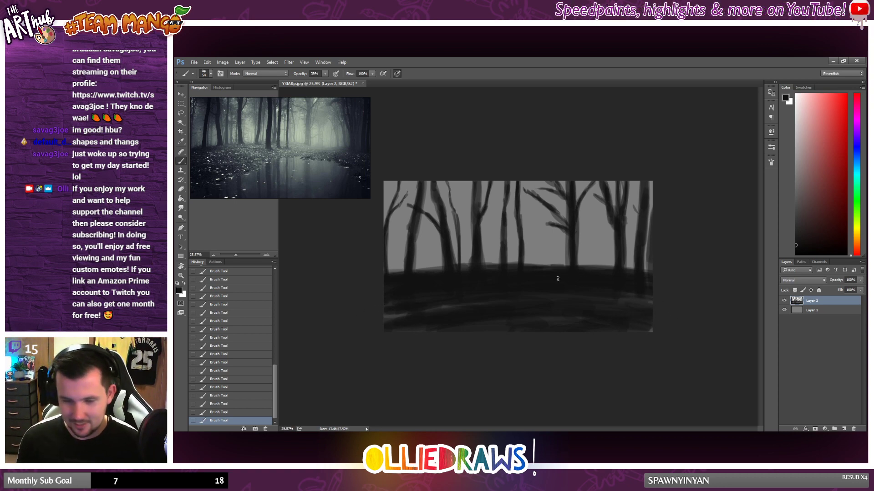
# Step: Add a new layer above the trees and paint slightly lighter grey strokes down the forked trunk left of the centre
pyautogui.click(844, 429)
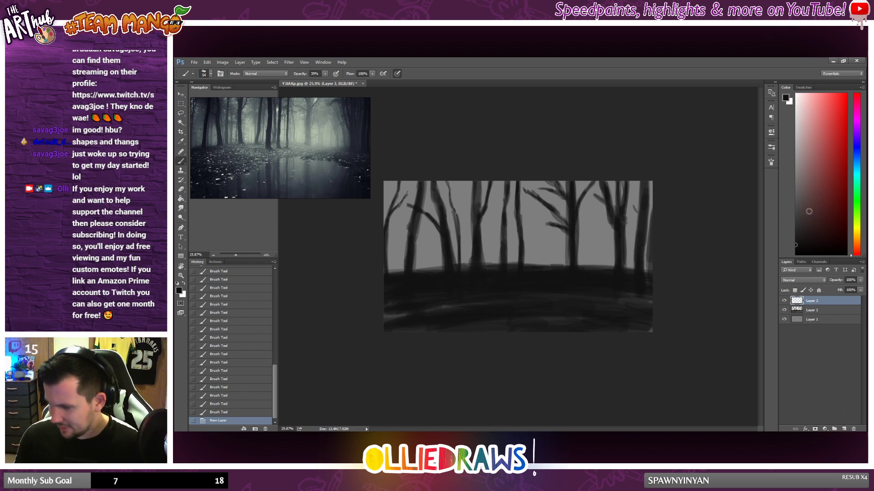
pyautogui.click(796, 224)
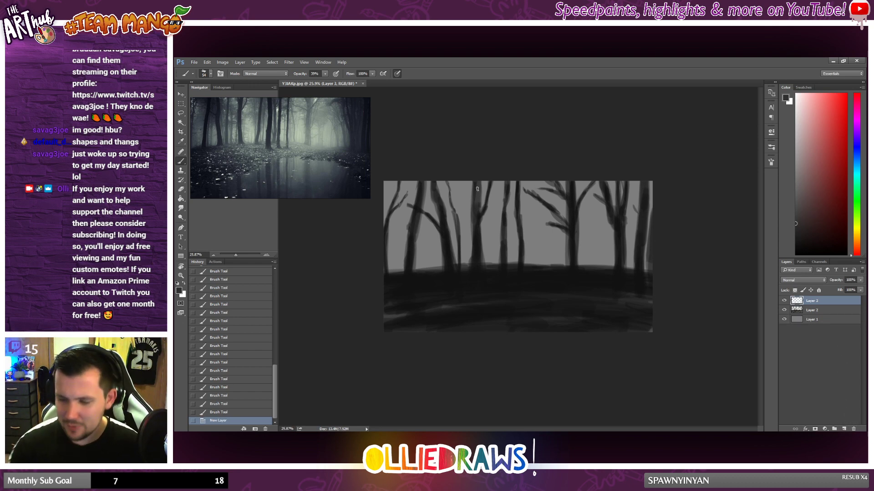
pyautogui.rightClick(478, 234)
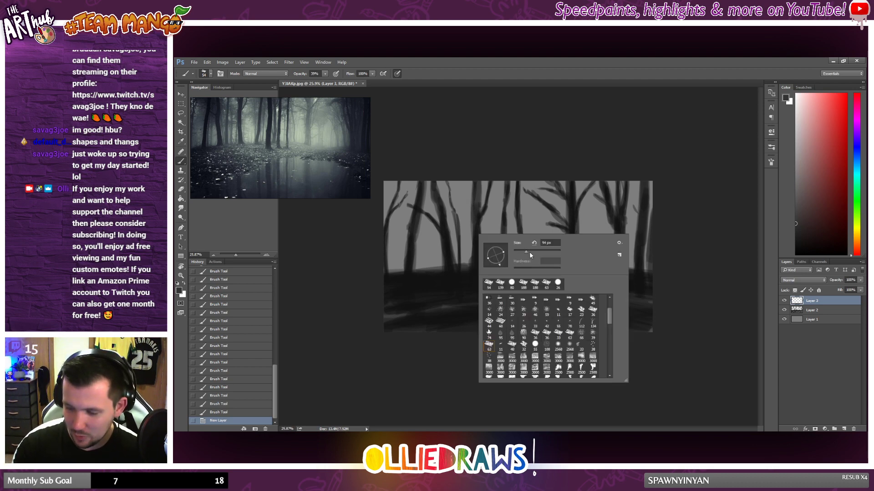
pyautogui.click(526, 250)
pyautogui.moveTo(477, 186); pyautogui.dragTo(477, 217)
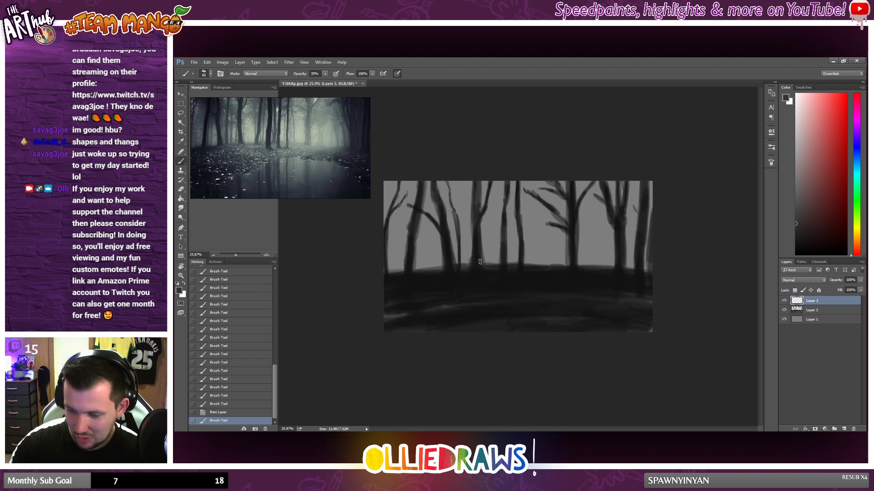
pyautogui.moveTo(480, 262); pyautogui.dragTo(480, 266)
pyautogui.moveTo(476, 248); pyautogui.dragTo(474, 264)
pyautogui.moveTo(477, 235); pyautogui.dragTo(477, 258)
pyautogui.moveTo(477, 249); pyautogui.dragTo(477, 243)
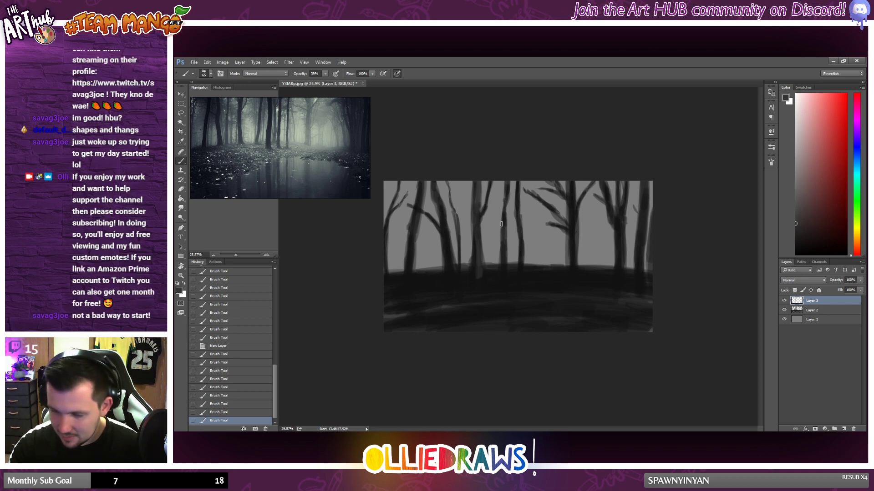
# Step: Continue the lighter grey strokes down the remaining trunks, extending their bases onto the dark ground
pyautogui.moveTo(507, 182); pyautogui.dragTo(504, 223)
pyautogui.moveTo(503, 275); pyautogui.dragTo(504, 248)
pyautogui.moveTo(502, 277); pyautogui.dragTo(504, 253)
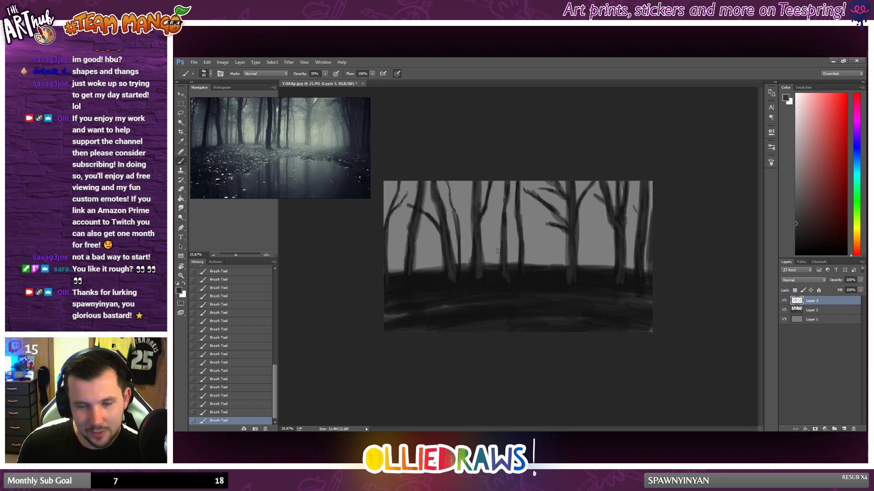
pyautogui.scroll(-2, 513, 251)
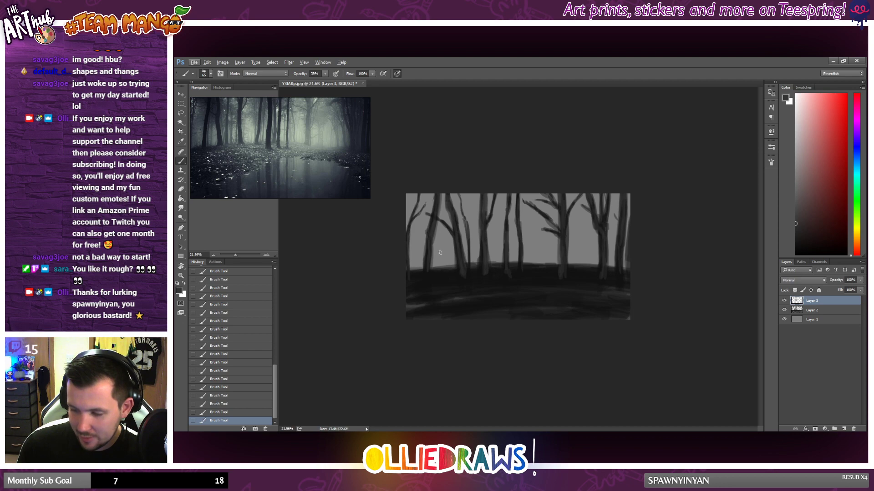
pyautogui.scroll(2, 519, 260)
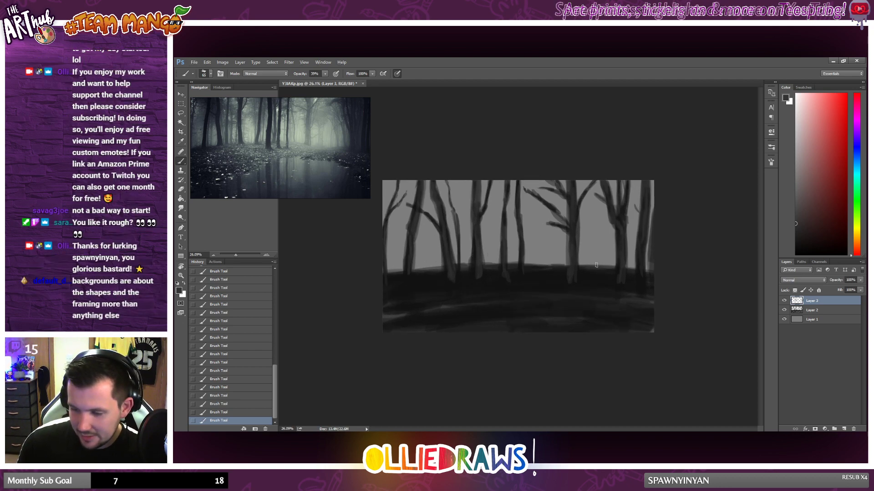
# Step: Pick a slightly darker grey, add a new layer above Layer 1 and paint a background trunk between the two left leaning trees
pyautogui.click(795, 235)
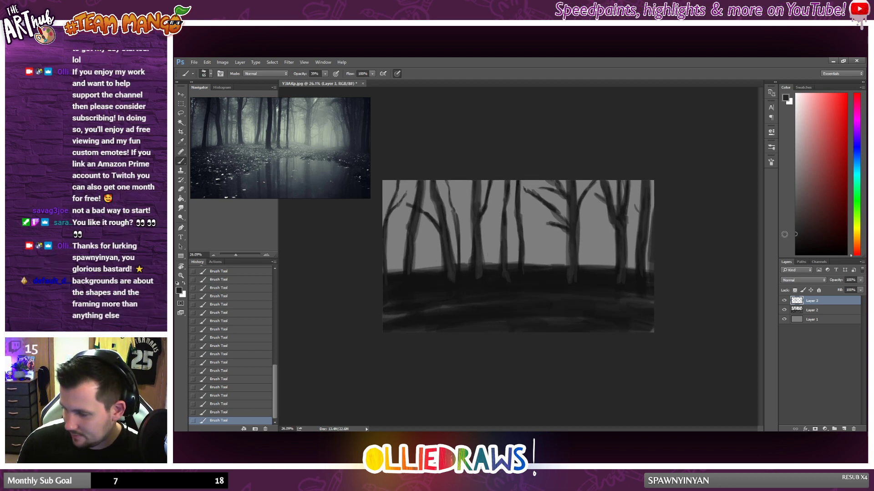
pyautogui.click(812, 321)
pyautogui.click(844, 429)
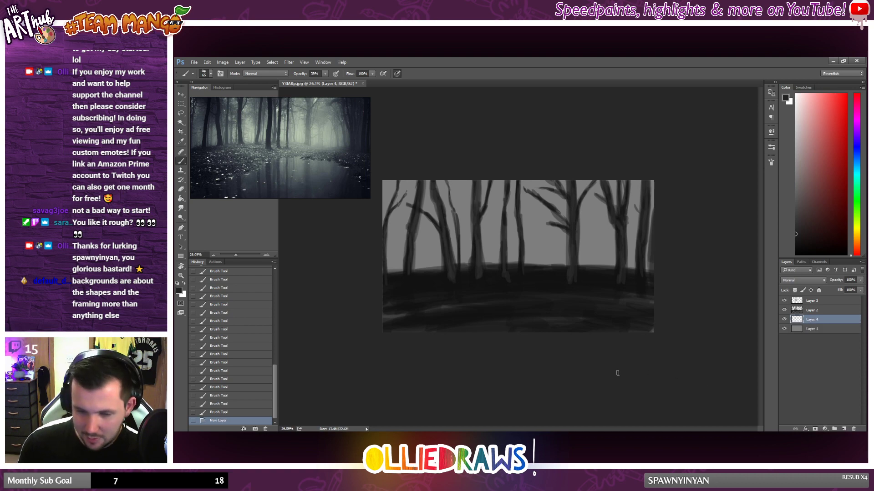
pyautogui.moveTo(421, 212); pyautogui.dragTo(424, 268)
pyautogui.moveTo(424, 268); pyautogui.dragTo(423, 239)
pyautogui.moveTo(423, 243)
pyautogui.mouseDown()
pyautogui.moveTo(422, 214)
pyautogui.moveTo(427, 265)
pyautogui.mouseUp()
pyautogui.moveTo(420, 213); pyautogui.dragTo(436, 226)
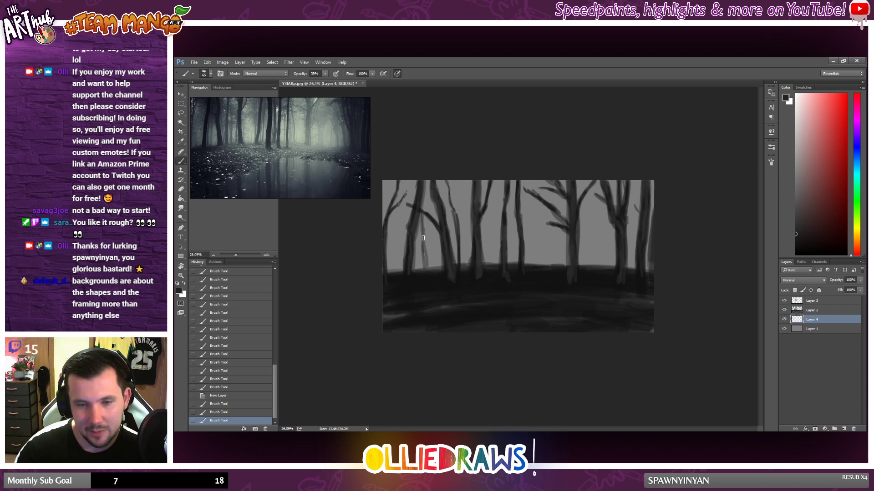
pyautogui.moveTo(423, 213); pyautogui.dragTo(424, 239)
pyautogui.moveTo(423, 231)
pyautogui.mouseDown()
pyautogui.moveTo(433, 273)
pyautogui.moveTo(422, 204)
pyautogui.mouseUp()
pyautogui.moveTo(437, 271); pyautogui.dragTo(430, 269)
pyautogui.moveTo(430, 267); pyautogui.dragTo(427, 253)
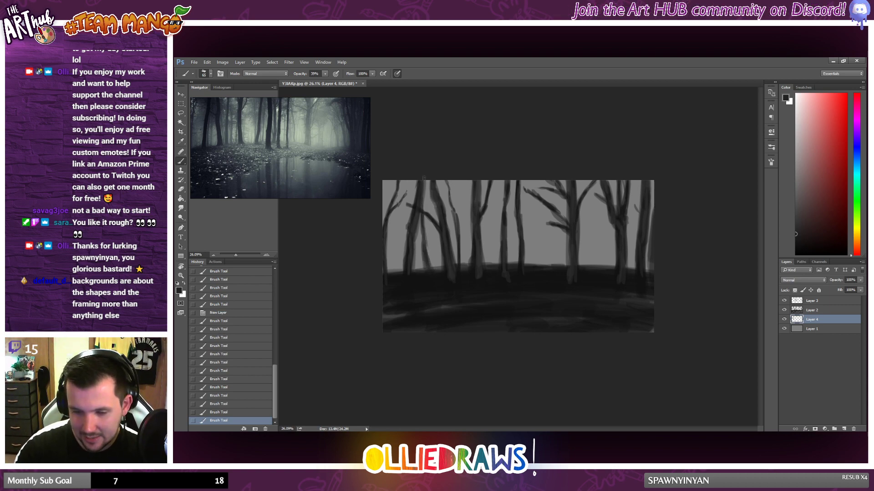
# Step: Paint a background limb beside the left leaning tree and a slim branching tree near the canvas's left edge
pyautogui.moveTo(429, 192)
pyautogui.mouseDown()
pyautogui.moveTo(435, 241)
pyautogui.moveTo(434, 219)
pyautogui.mouseUp()
pyautogui.moveTo(434, 227)
pyautogui.mouseDown()
pyautogui.moveTo(443, 272)
pyautogui.moveTo(432, 206)
pyautogui.mouseUp()
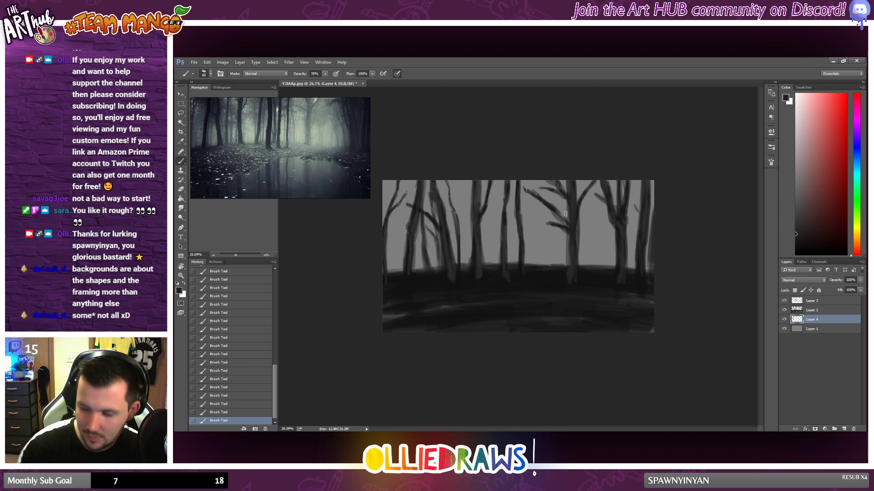
pyautogui.moveTo(395, 274)
pyautogui.mouseDown()
pyautogui.moveTo(393, 244)
pyautogui.moveTo(393, 282)
pyautogui.mouseUp()
pyautogui.moveTo(394, 273)
pyautogui.mouseDown()
pyautogui.moveTo(389, 194)
pyautogui.moveTo(394, 253)
pyautogui.mouseUp()
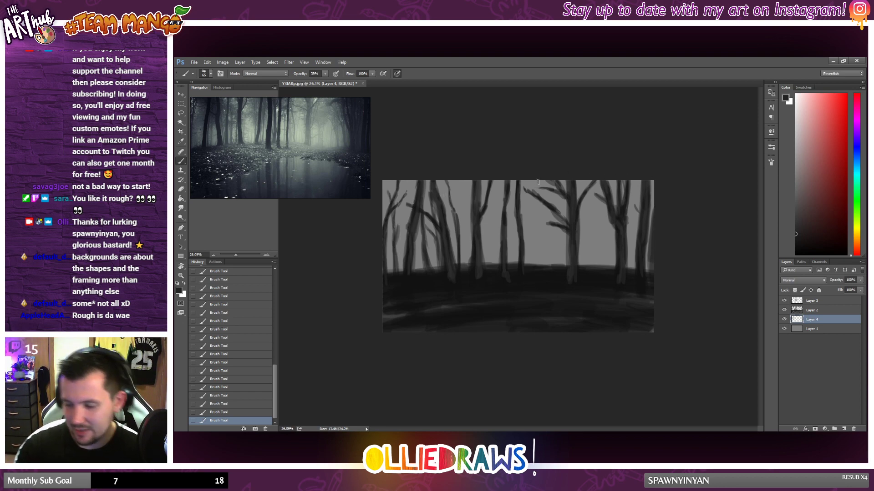
# Step: Paint thin background trunks on either side of the forked tree left of the centre, reaching down to the hill's crest
pyautogui.press('alt')
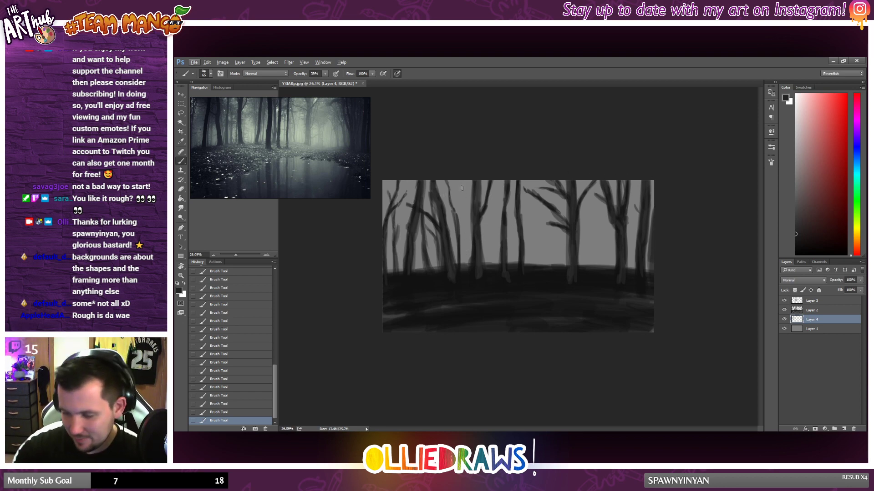
pyautogui.moveTo(461, 192)
pyautogui.mouseDown()
pyautogui.moveTo(458, 238)
pyautogui.moveTo(460, 187)
pyautogui.moveTo(456, 238)
pyautogui.moveTo(459, 186)
pyautogui.moveTo(472, 269)
pyautogui.mouseUp()
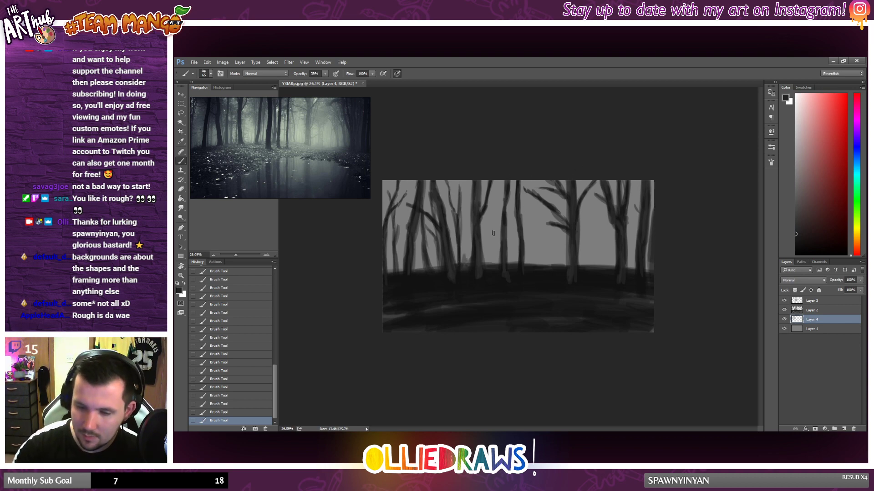
pyautogui.moveTo(501, 194); pyautogui.dragTo(495, 258)
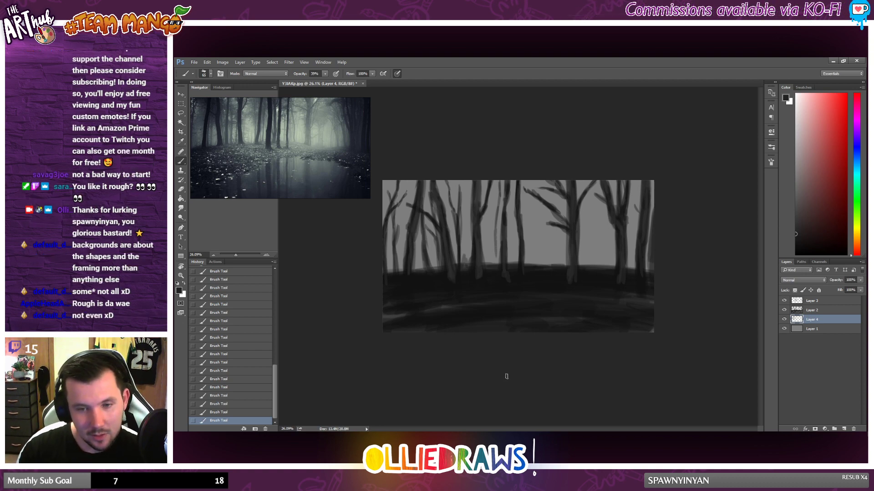
pyautogui.moveTo(496, 255); pyautogui.dragTo(493, 269)
pyautogui.moveTo(496, 236); pyautogui.dragTo(495, 261)
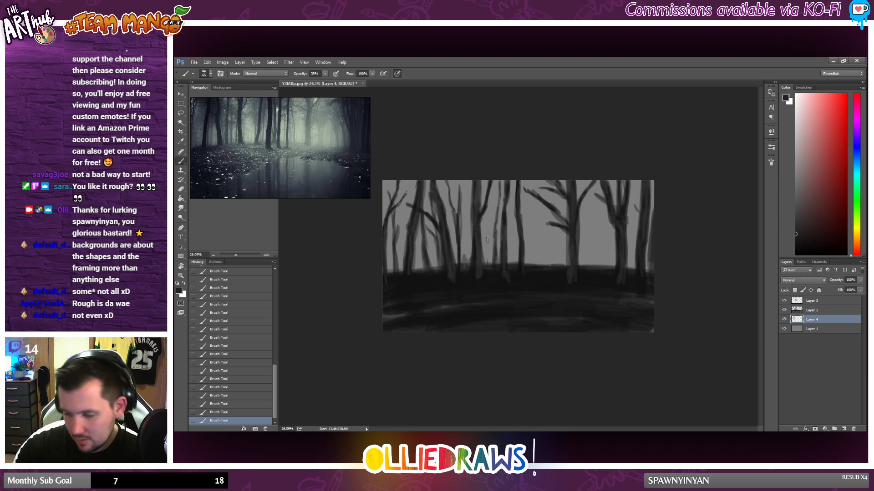
# Step: Paint a thin background trunk left of the centre and slim, branching trunks between the two large trees on the canvas's right side
pyautogui.moveTo(488, 259)
pyautogui.mouseDown()
pyautogui.moveTo(486, 215)
pyautogui.moveTo(487, 271)
pyautogui.moveTo(488, 213)
pyautogui.mouseUp()
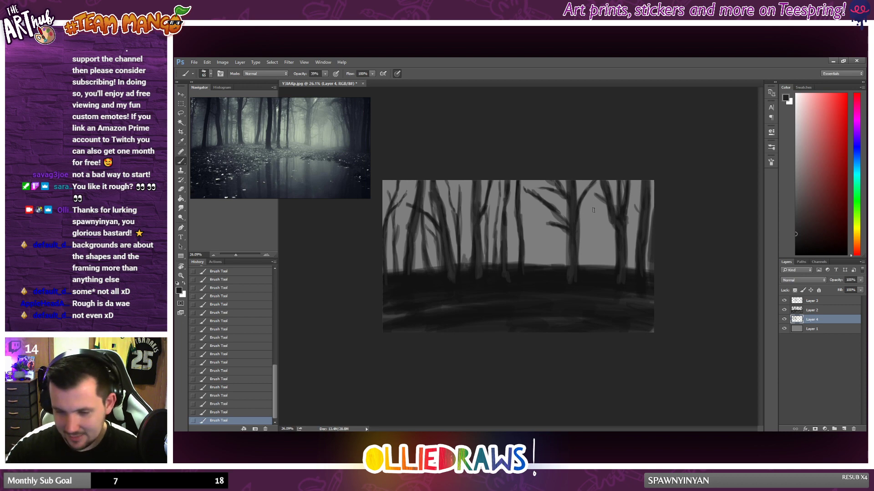
pyautogui.moveTo(587, 268)
pyautogui.mouseDown()
pyautogui.moveTo(588, 224)
pyautogui.moveTo(588, 267)
pyautogui.mouseUp()
pyautogui.moveTo(588, 237)
pyautogui.mouseDown()
pyautogui.moveTo(580, 210)
pyautogui.moveTo(586, 222)
pyautogui.moveTo(591, 192)
pyautogui.moveTo(589, 267)
pyautogui.moveTo(604, 251)
pyautogui.mouseUp()
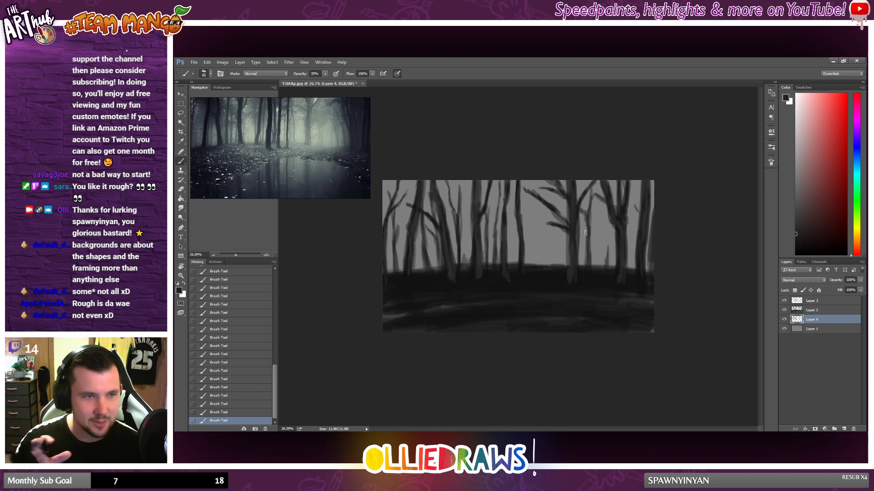
pyautogui.moveTo(607, 268)
pyautogui.mouseDown()
pyautogui.moveTo(603, 224)
pyautogui.moveTo(607, 268)
pyautogui.moveTo(610, 245)
pyautogui.moveTo(596, 206)
pyautogui.moveTo(610, 239)
pyautogui.mouseUp()
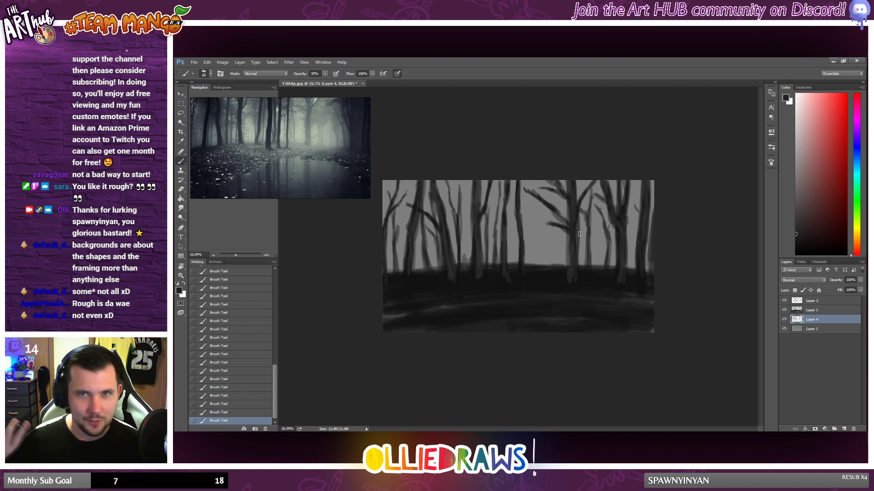
pyautogui.moveTo(608, 232); pyautogui.dragTo(614, 208)
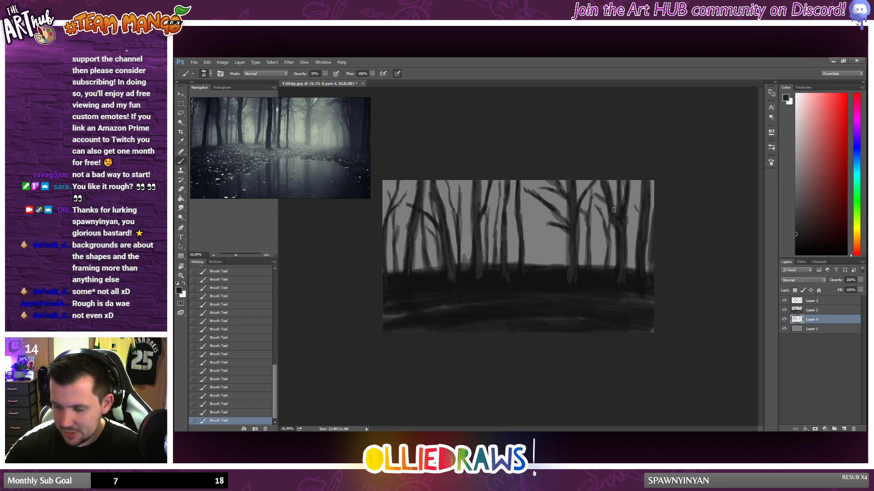
pyautogui.moveTo(610, 251); pyautogui.dragTo(611, 273)
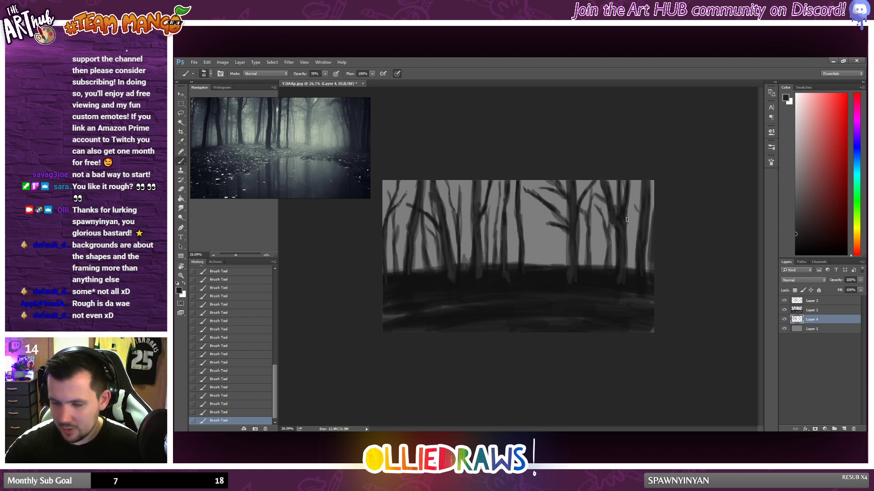
# Step: Paint a slim background trunk with a branch between the forked right tree and the canvas's right edge, and touch up the central crest
pyautogui.moveTo(632, 187); pyautogui.dragTo(632, 249)
pyautogui.moveTo(632, 217); pyautogui.dragTo(633, 274)
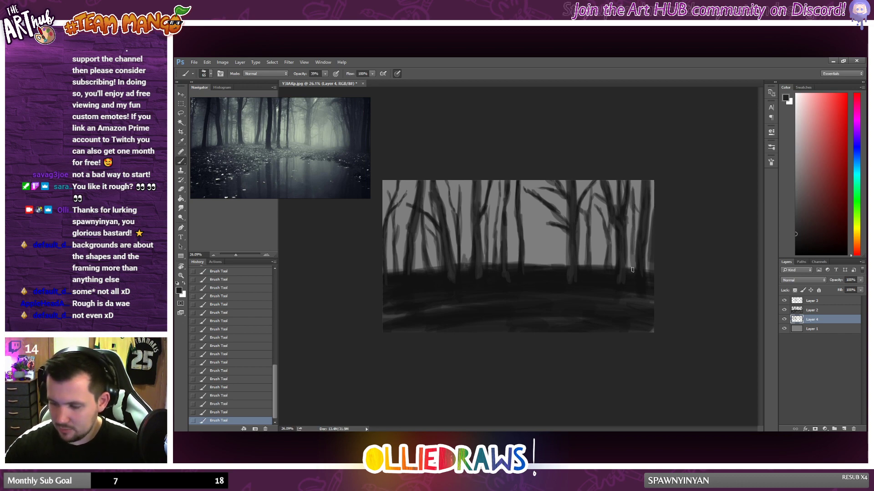
pyautogui.moveTo(627, 194); pyautogui.dragTo(638, 218)
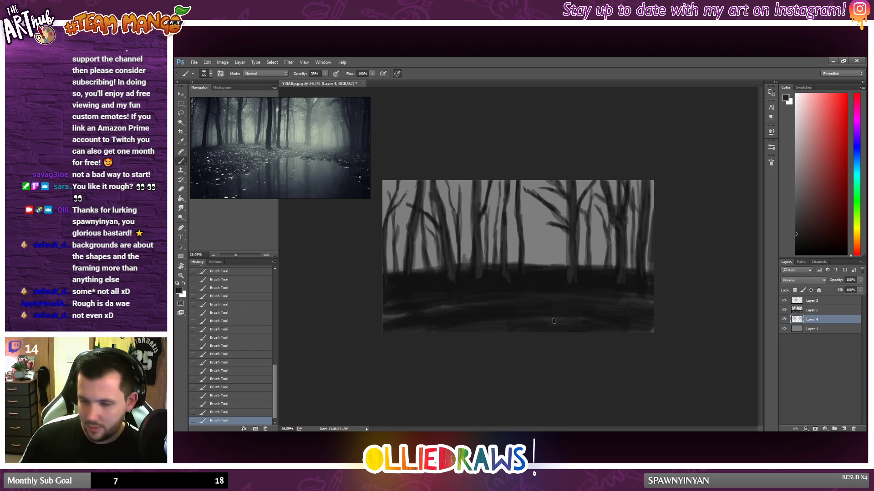
pyautogui.moveTo(554, 321); pyautogui.dragTo(622, 315)
pyautogui.press('alt')
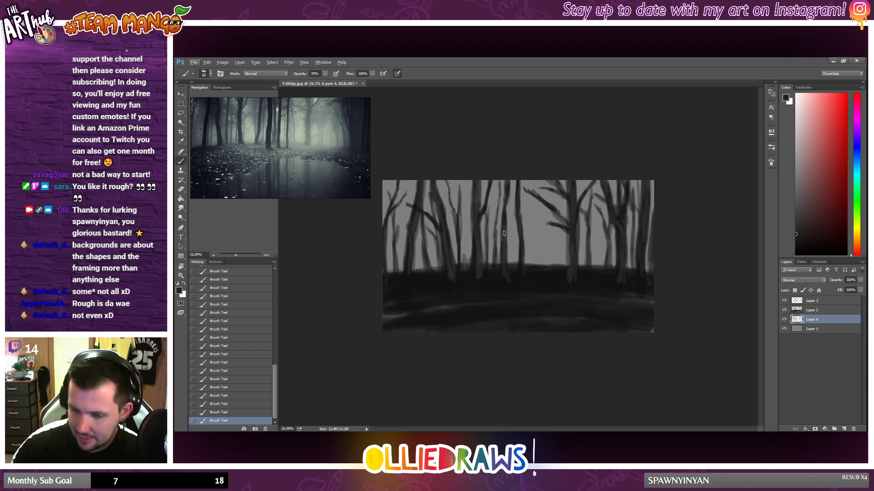
pyautogui.moveTo(529, 265)
pyautogui.mouseDown()
pyautogui.moveTo(504, 204)
pyautogui.moveTo(527, 266)
pyautogui.mouseUp()
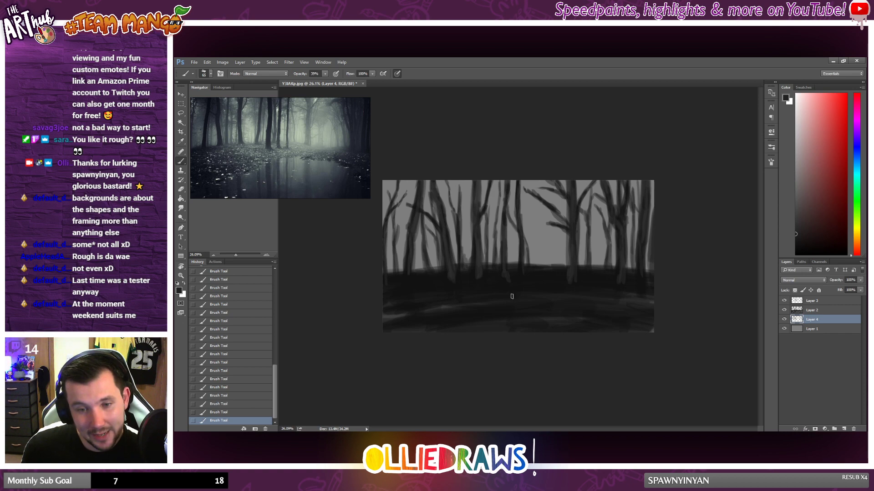
# Step: Add a new layer above Layer 1 and paint faint distant trunks in a slightly lighter grey near the canvas's left edge
pyautogui.scroll(1, 511, 297)
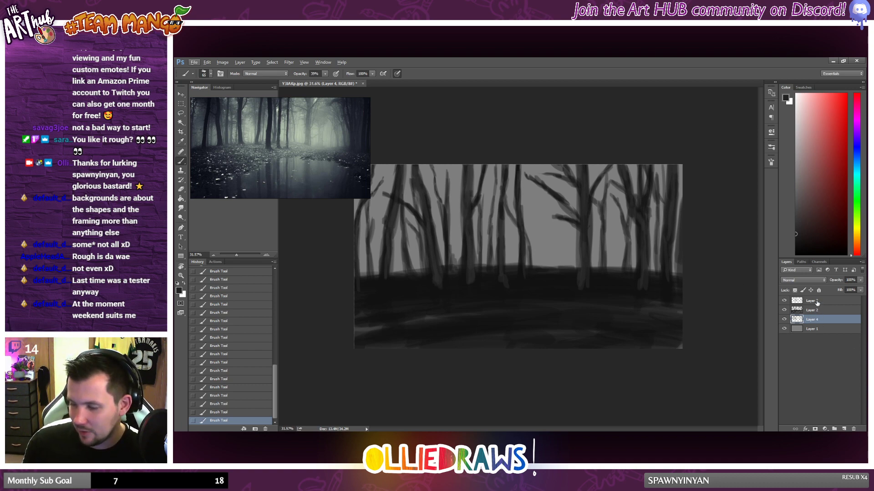
pyautogui.click(844, 429)
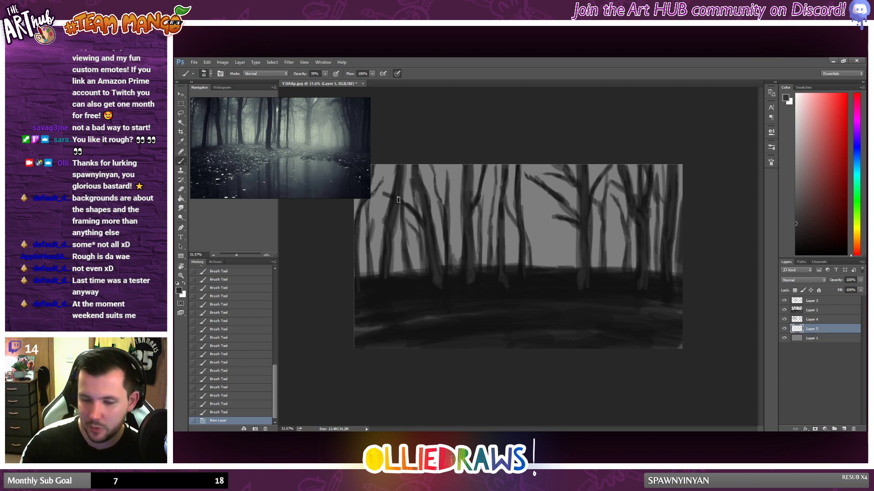
pyautogui.moveTo(367, 235)
pyautogui.mouseDown()
pyautogui.moveTo(365, 274)
pyautogui.moveTo(365, 238)
pyautogui.mouseUp()
pyautogui.moveTo(364, 241); pyautogui.dragTo(366, 222)
pyautogui.moveTo(367, 224); pyautogui.dragTo(371, 211)
pyautogui.moveTo(370, 216); pyautogui.dragTo(377, 182)
pyautogui.moveTo(377, 193)
pyautogui.mouseDown()
pyautogui.moveTo(380, 183)
pyautogui.moveTo(363, 274)
pyautogui.moveTo(396, 239)
pyautogui.moveTo(398, 271)
pyautogui.mouseUp()
pyautogui.moveTo(399, 272); pyautogui.dragTo(397, 225)
pyautogui.moveTo(397, 227)
pyautogui.mouseDown()
pyautogui.moveTo(398, 272)
pyautogui.moveTo(393, 216)
pyautogui.mouseUp()
pyautogui.moveTo(392, 172)
pyautogui.mouseDown()
pyautogui.moveTo(392, 211)
pyautogui.moveTo(381, 190)
pyautogui.moveTo(390, 216)
pyautogui.mouseUp()
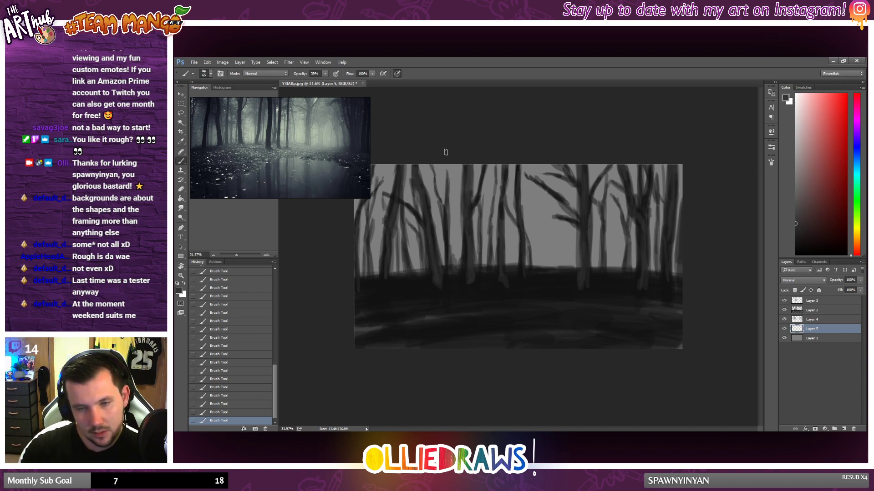
# Step: Add more distant trunks beside the left leaning trees and between the two large trees on the right
pyautogui.moveTo(438, 213); pyautogui.dragTo(441, 252)
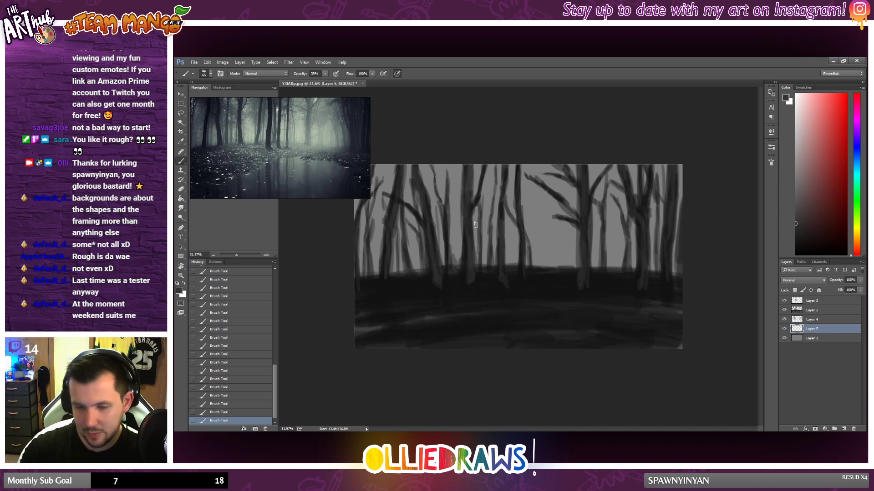
pyautogui.scroll(-4, 528, 284)
pyautogui.scroll(1, 572, 283)
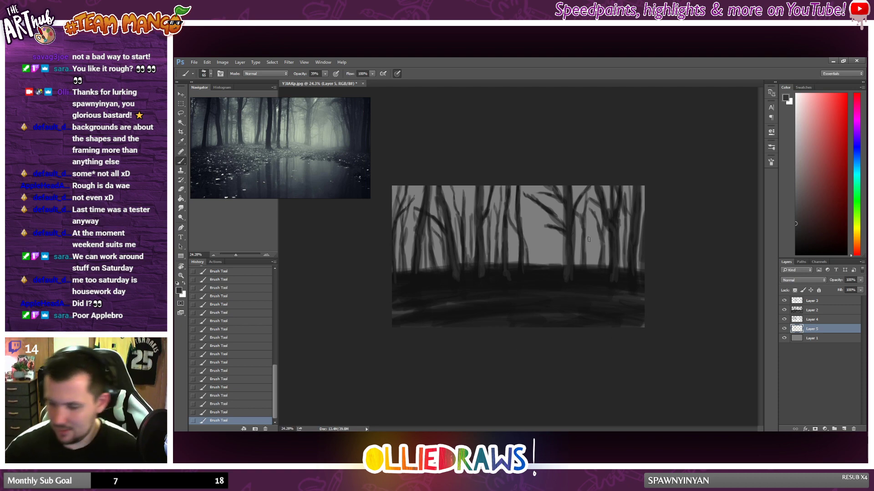
pyautogui.moveTo(591, 231); pyautogui.dragTo(595, 264)
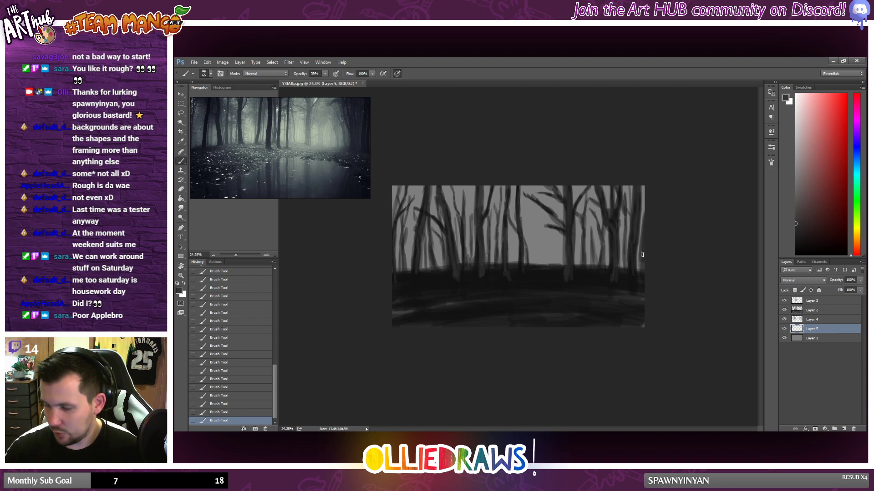
# Step: Pick a near-black colour and lower the opacity of Layer 5, the distant trunks, to about 75%
pyautogui.click(796, 250)
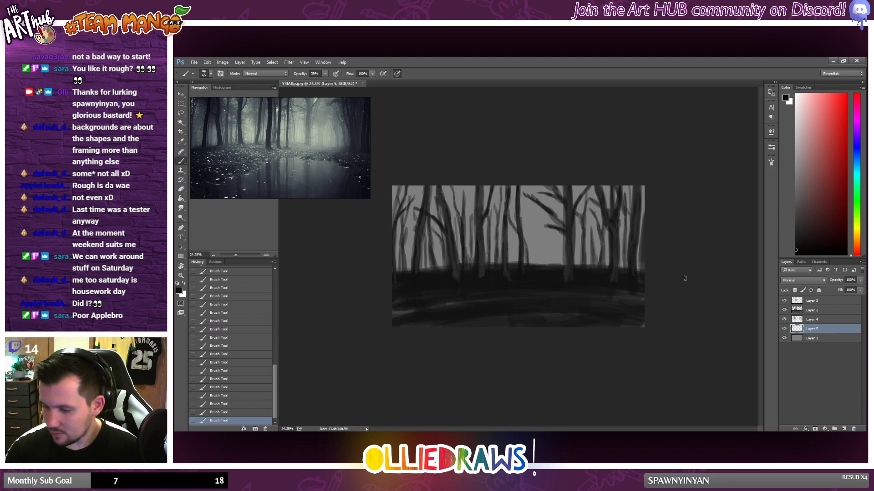
pyautogui.click(807, 303)
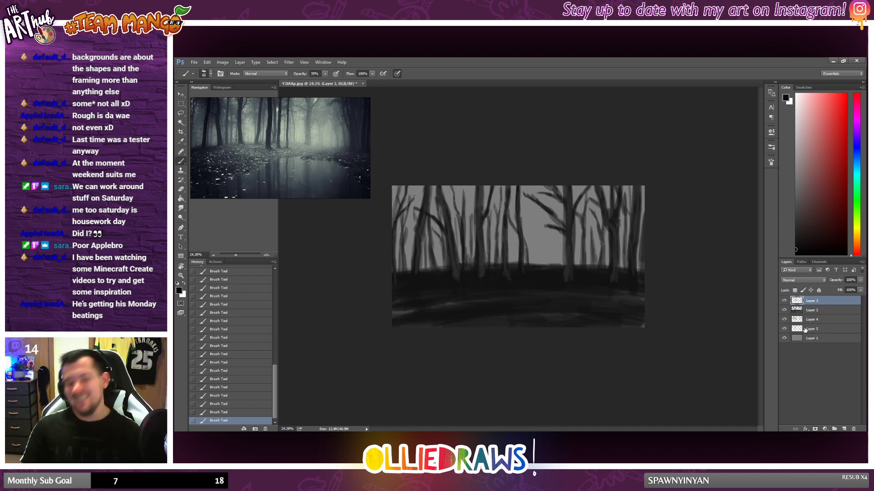
pyautogui.click(787, 329)
pyautogui.click(784, 329)
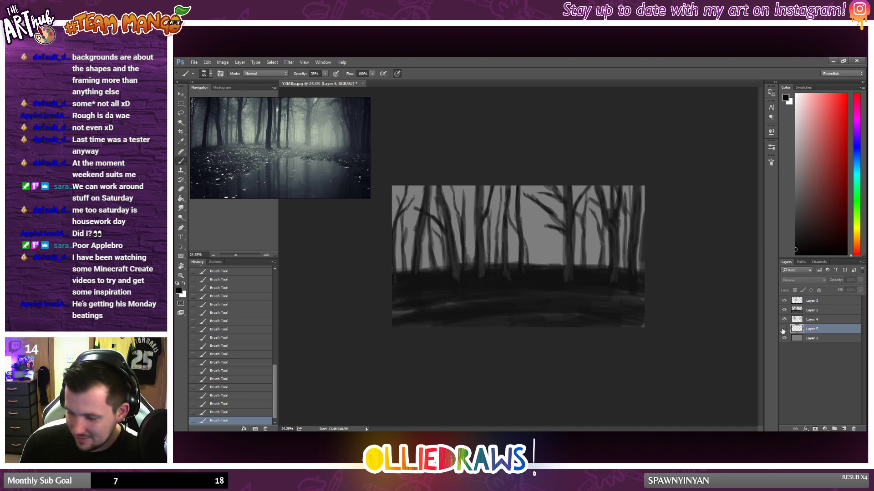
pyautogui.click(784, 329)
pyautogui.click(860, 280)
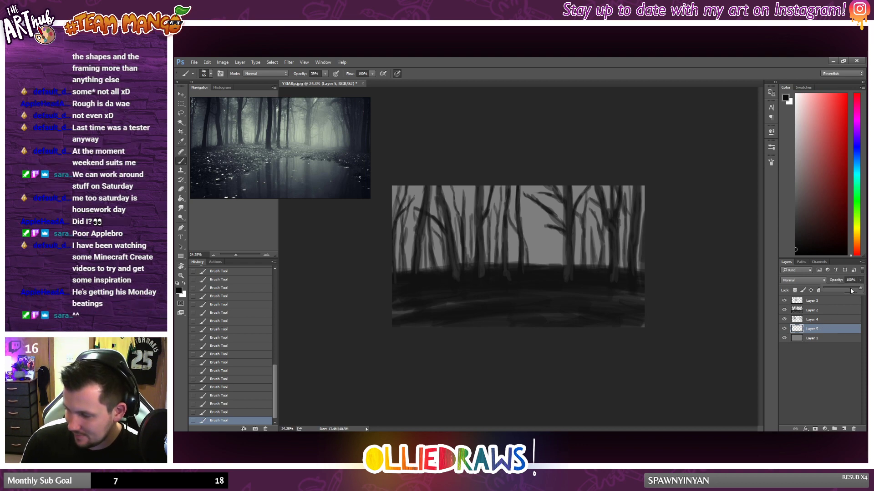
pyautogui.click(852, 290)
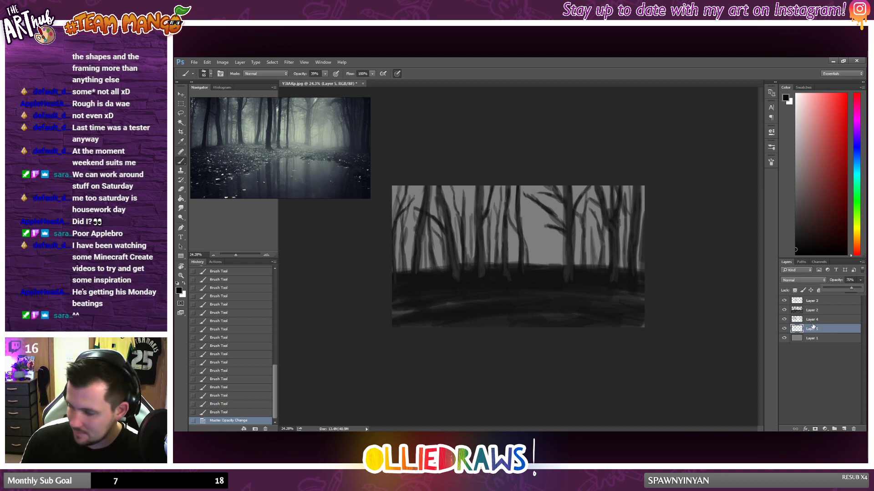
# Step: Lower the opacity of Layer 4, the nearer background trunks, to about 80%
pyautogui.click(830, 319)
pyautogui.click(860, 280)
pyautogui.click(853, 291)
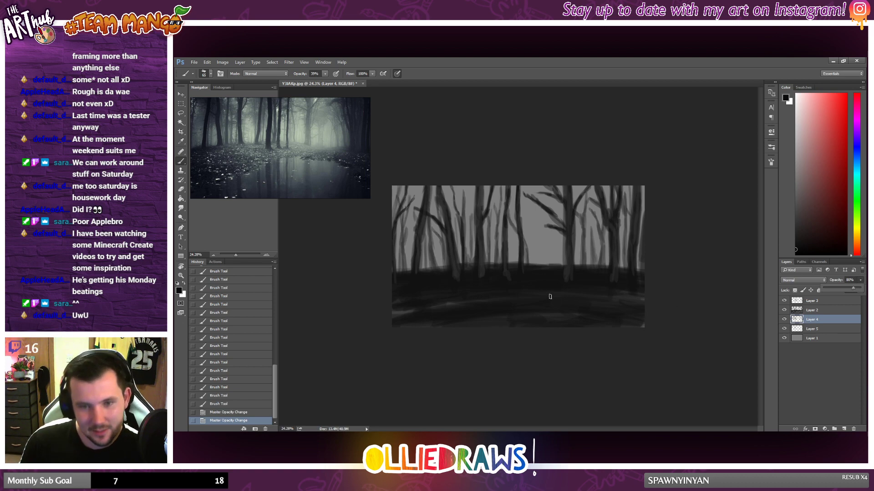
pyautogui.scroll(-2, 550, 297)
pyautogui.scroll(2, 568, 288)
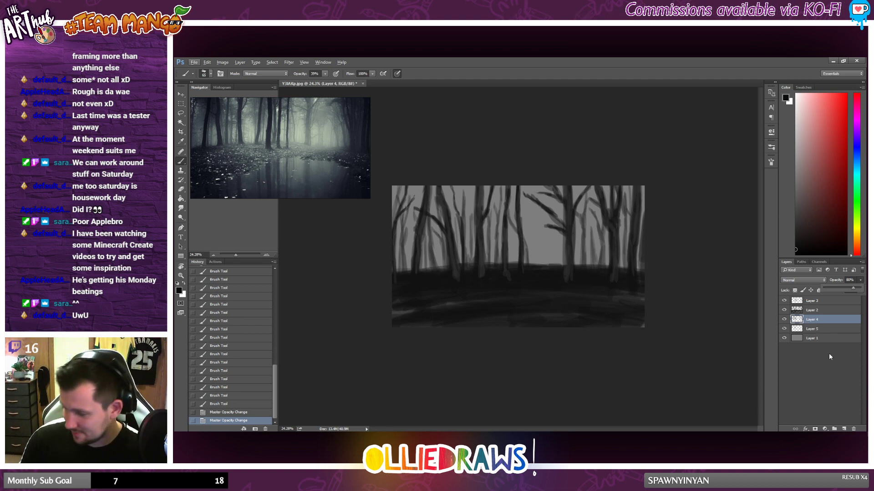
# Step: Add a new layer above Layer 1 and paint near-black strokes along the hill's crest to fill the ground behind the trees
pyautogui.click(821, 338)
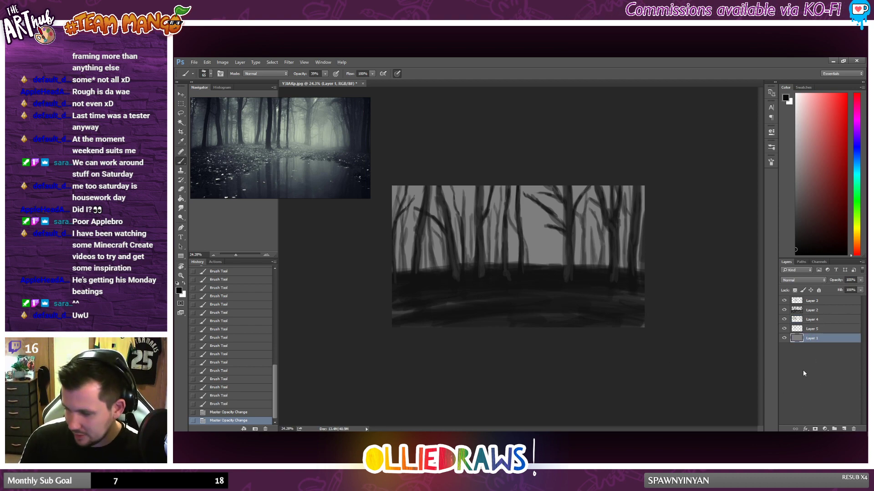
pyautogui.click(843, 429)
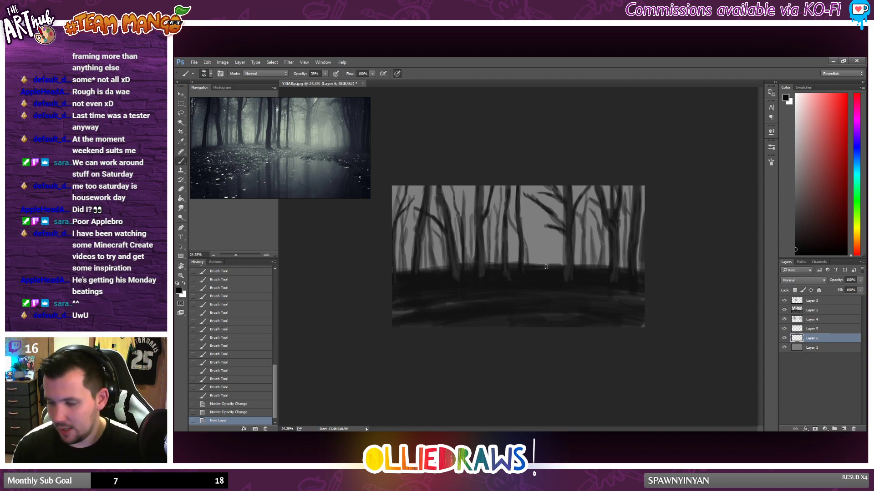
pyautogui.moveTo(545, 266); pyautogui.dragTo(418, 270)
pyautogui.moveTo(563, 268); pyautogui.dragTo(548, 266)
pyautogui.moveTo(558, 268)
pyautogui.mouseDown()
pyautogui.moveTo(541, 264)
pyautogui.moveTo(621, 270)
pyautogui.mouseUp()
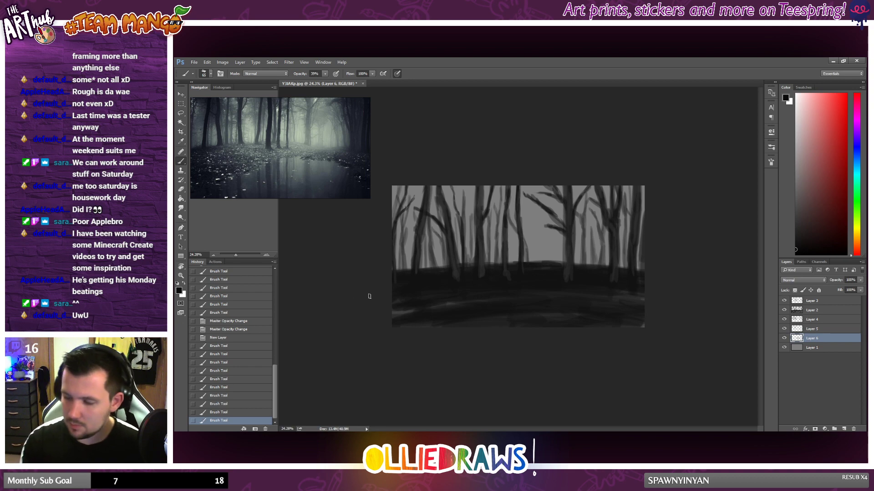
pyautogui.moveTo(370, 296); pyautogui.dragTo(500, 275)
pyautogui.moveTo(500, 276); pyautogui.dragTo(618, 268)
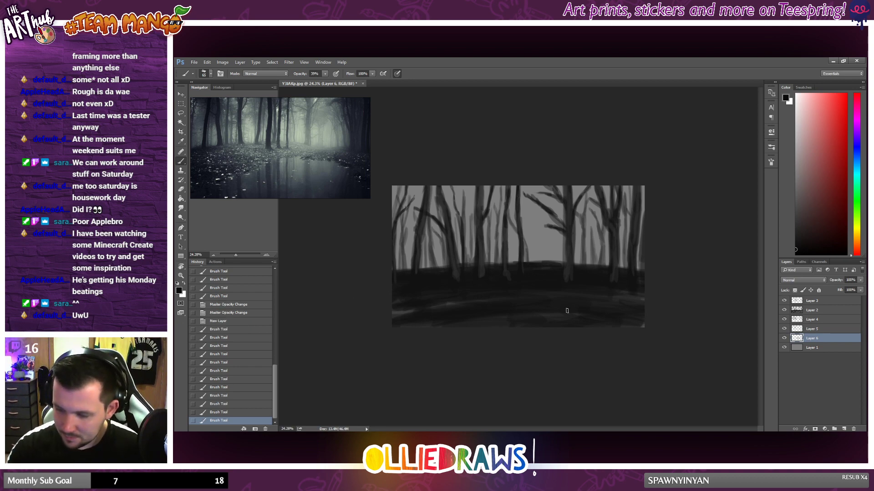
# Step: Add another empty layer directly above Layer 1 and pick a dark grey colour
pyautogui.click(830, 348)
pyautogui.click(843, 428)
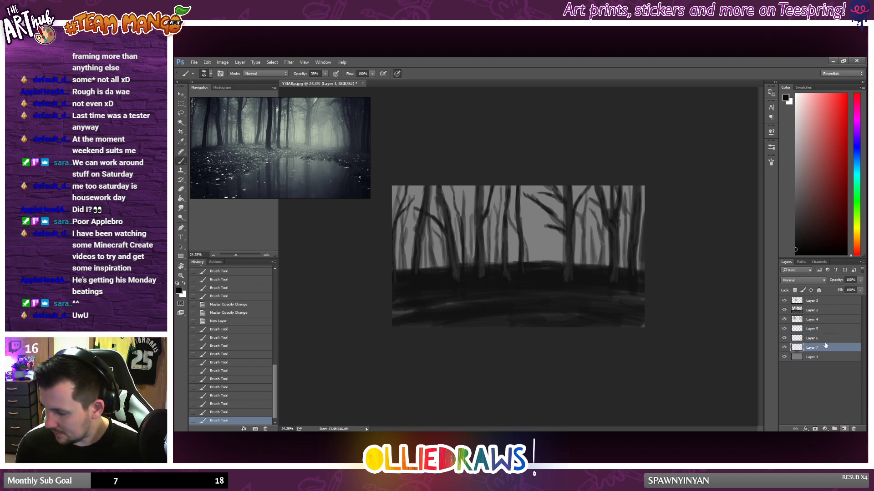
pyautogui.click(796, 225)
pyautogui.click(789, 233)
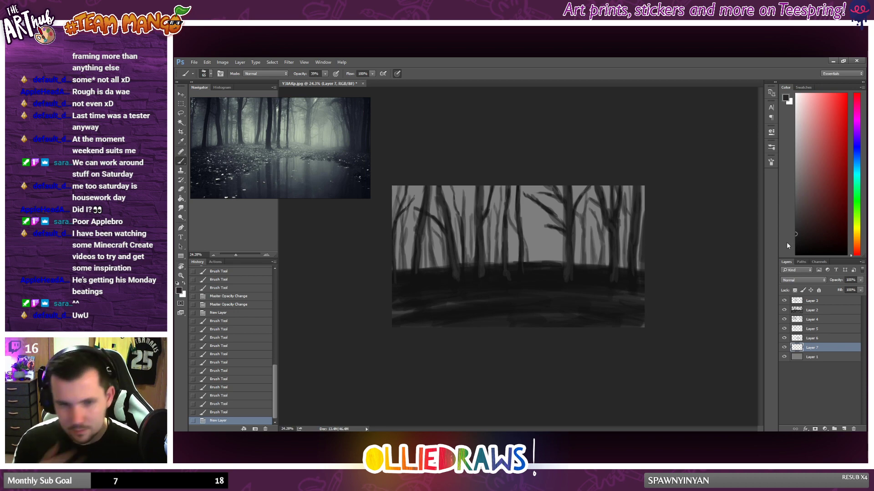
# Step: Add a new layer above Layer 3 and paint dark grey strokes on the left leaning trees' trunks and bases
pyautogui.click(812, 302)
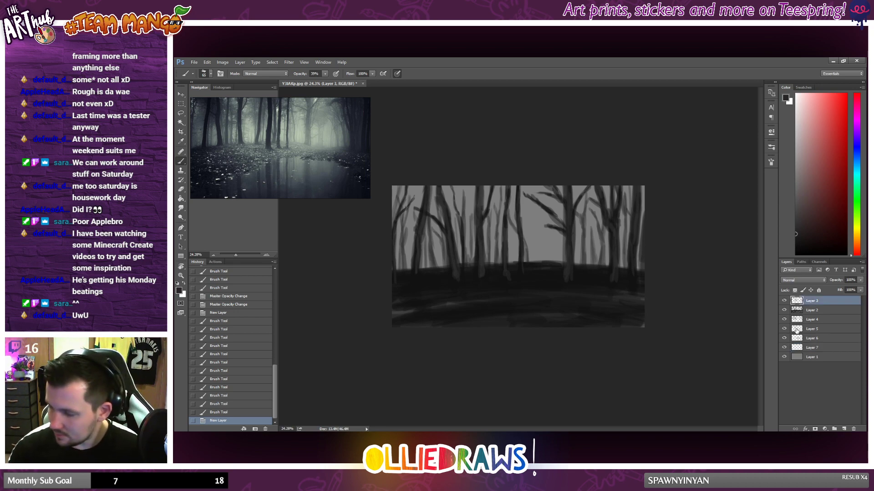
pyautogui.click(843, 429)
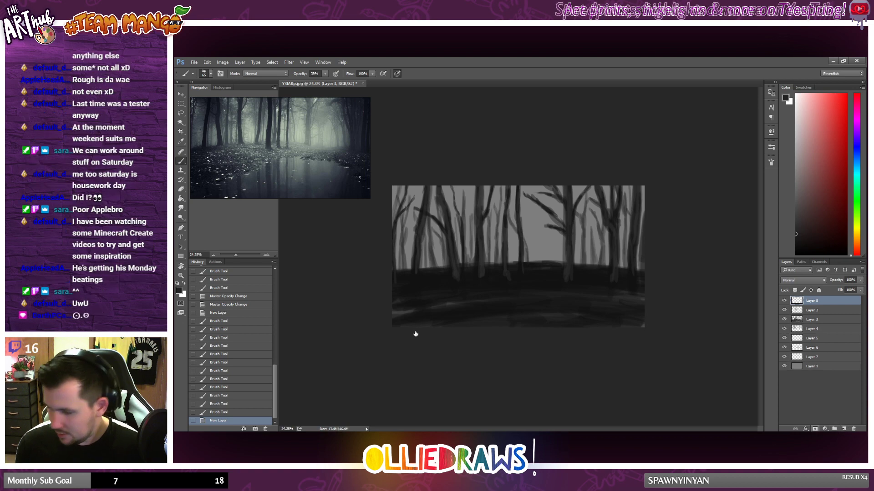
pyautogui.moveTo(418, 262); pyautogui.dragTo(421, 281)
pyautogui.moveTo(417, 259); pyautogui.dragTo(419, 274)
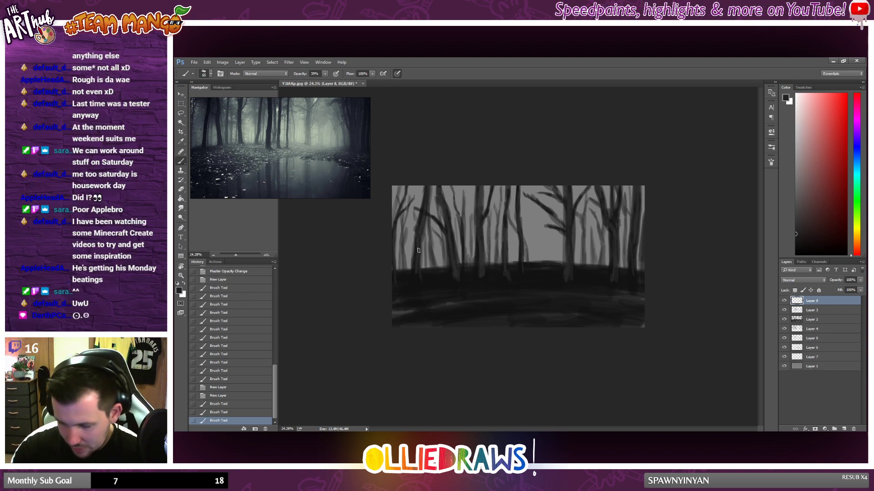
pyautogui.moveTo(424, 223); pyautogui.dragTo(427, 203)
pyautogui.moveTo(449, 267)
pyautogui.mouseDown()
pyautogui.moveTo(488, 256)
pyautogui.moveTo(455, 285)
pyautogui.moveTo(449, 273)
pyautogui.moveTo(446, 285)
pyautogui.moveTo(450, 261)
pyautogui.moveTo(448, 283)
pyautogui.mouseUp()
# Step: Pick near-black and paint shadow strokes down the left leaning tree and the trunks around the centre
pyautogui.click(798, 245)
pyautogui.click(796, 250)
pyautogui.moveTo(450, 261); pyautogui.dragTo(450, 273)
pyautogui.moveTo(446, 236)
pyautogui.mouseDown()
pyautogui.moveTo(448, 289)
pyautogui.moveTo(450, 247)
pyautogui.mouseUp()
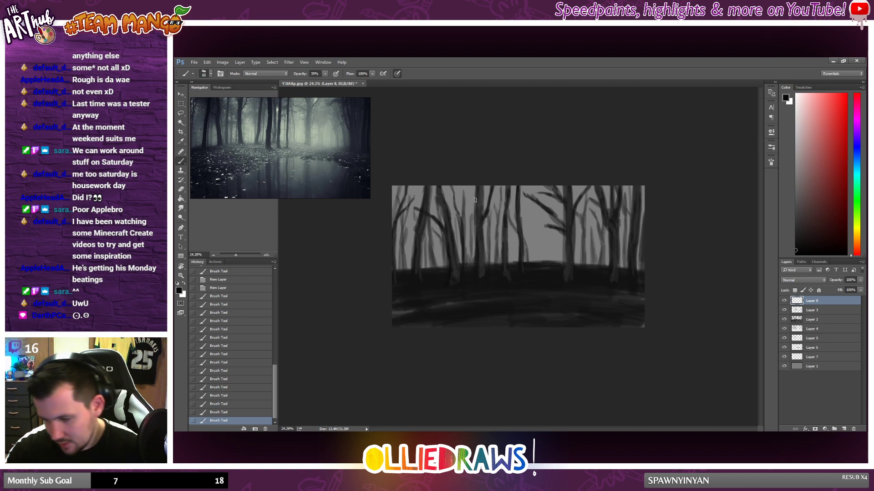
pyautogui.moveTo(475, 214); pyautogui.dragTo(479, 234)
pyautogui.moveTo(479, 196)
pyautogui.mouseDown()
pyautogui.moveTo(480, 221)
pyautogui.moveTo(480, 211)
pyautogui.mouseUp()
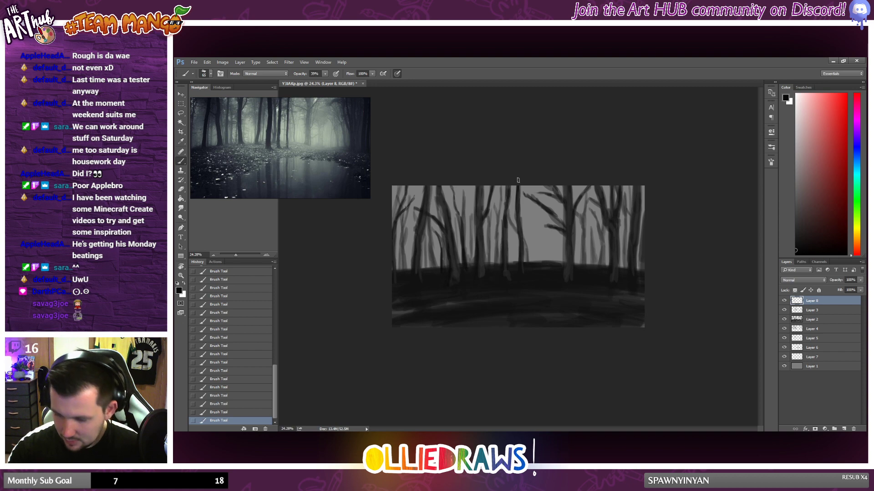
pyautogui.moveTo(508, 228)
pyautogui.mouseDown()
pyautogui.moveTo(511, 276)
pyautogui.moveTo(510, 196)
pyautogui.mouseUp()
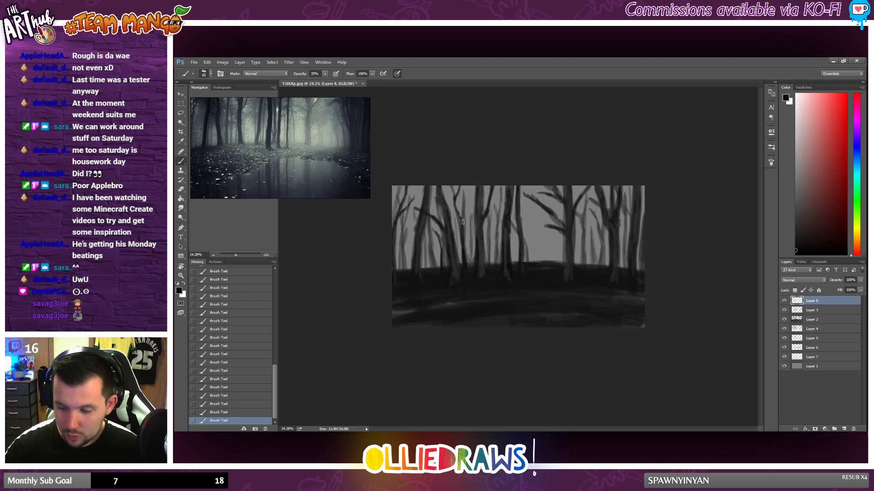
pyautogui.moveTo(464, 247); pyautogui.dragTo(472, 275)
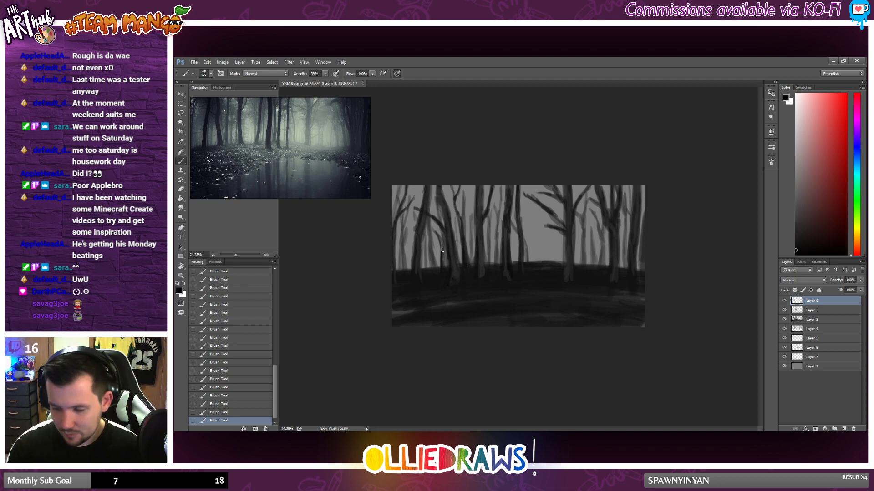
# Step: Finish the near-black shadow strokes on the left leaning tree and lower Layer 8's opacity to about 72%
pyautogui.moveTo(440, 239); pyautogui.dragTo(442, 266)
pyautogui.moveTo(437, 234)
pyautogui.mouseDown()
pyautogui.moveTo(430, 271)
pyautogui.moveTo(429, 245)
pyautogui.mouseUp()
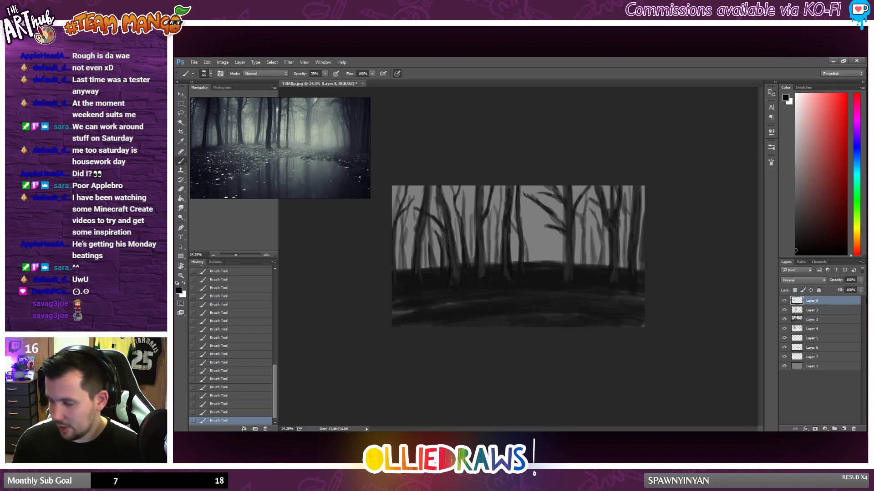
pyautogui.click(860, 280)
pyautogui.moveTo(860, 290); pyautogui.dragTo(850, 289)
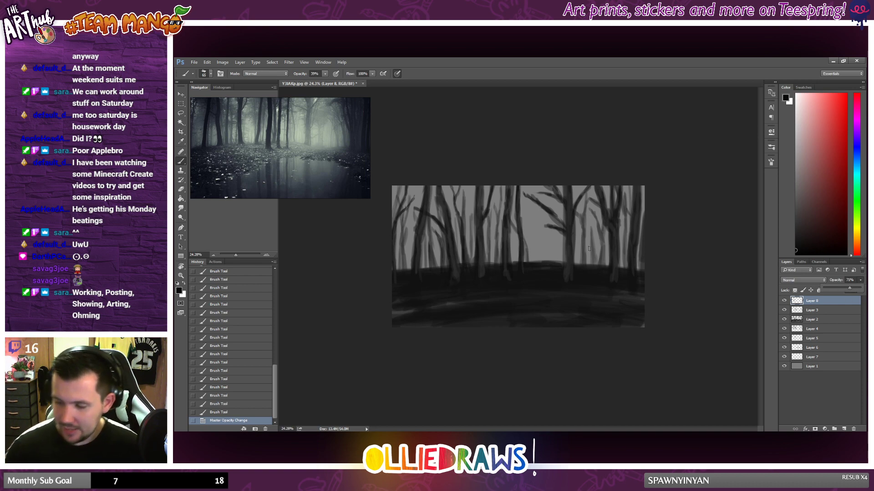
# Step: Paint near-black shadow strokes down the right edge of the large branching tree's trunk and undo the last stroke
pyautogui.moveTo(585, 233); pyautogui.dragTo(586, 259)
pyautogui.moveTo(585, 237)
pyautogui.mouseDown()
pyautogui.moveTo(586, 257)
pyautogui.moveTo(585, 222)
pyautogui.mouseUp()
pyautogui.moveTo(585, 225); pyautogui.dragTo(585, 209)
pyautogui.moveTo(585, 218); pyautogui.dragTo(586, 204)
pyautogui.moveTo(586, 211)
pyautogui.mouseDown()
pyautogui.moveTo(587, 202)
pyautogui.moveTo(587, 227)
pyautogui.mouseUp()
pyautogui.moveTo(587, 223); pyautogui.dragTo(585, 271)
pyautogui.hotkey('ctrl', 'z')
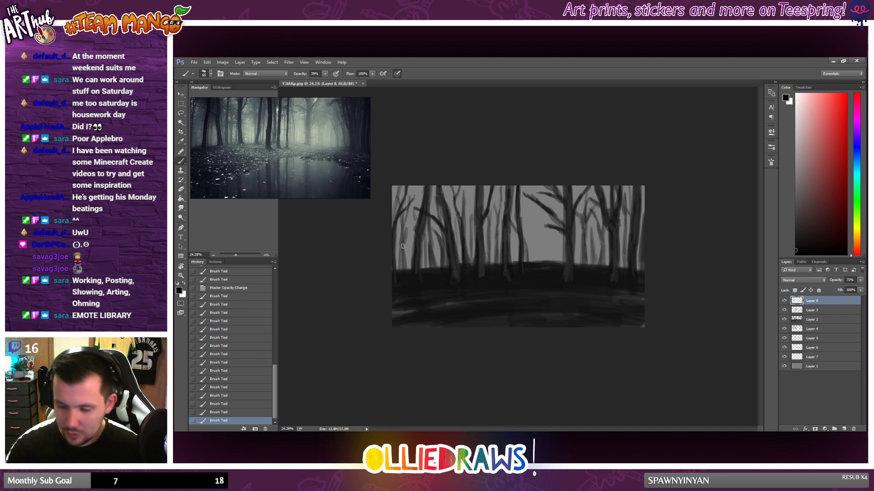
# Step: Paint near-black shadow strokes on the far left trees, the centre trunks and the trees at the right edge
pyautogui.moveTo(419, 230)
pyautogui.mouseDown()
pyautogui.moveTo(416, 255)
pyautogui.moveTo(408, 250)
pyautogui.mouseUp()
pyautogui.moveTo(408, 251)
pyautogui.mouseDown()
pyautogui.moveTo(405, 218)
pyautogui.moveTo(404, 271)
pyautogui.moveTo(415, 206)
pyautogui.mouseUp()
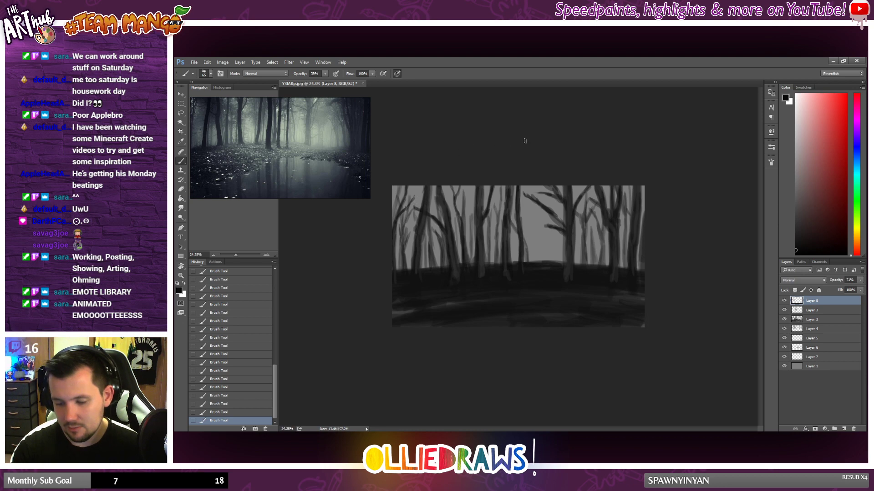
pyautogui.moveTo(490, 232)
pyautogui.mouseDown()
pyautogui.moveTo(491, 264)
pyautogui.moveTo(497, 228)
pyautogui.mouseUp()
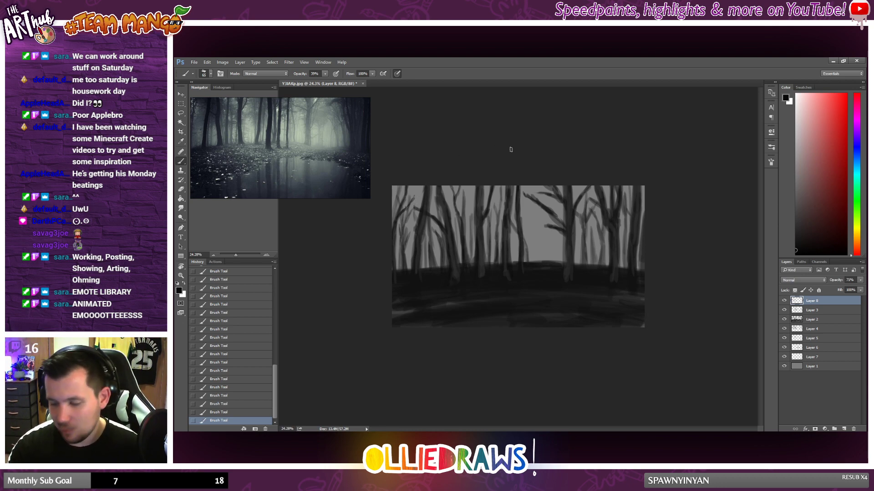
pyautogui.moveTo(593, 252)
pyautogui.mouseDown()
pyautogui.moveTo(593, 227)
pyautogui.moveTo(601, 237)
pyautogui.mouseUp()
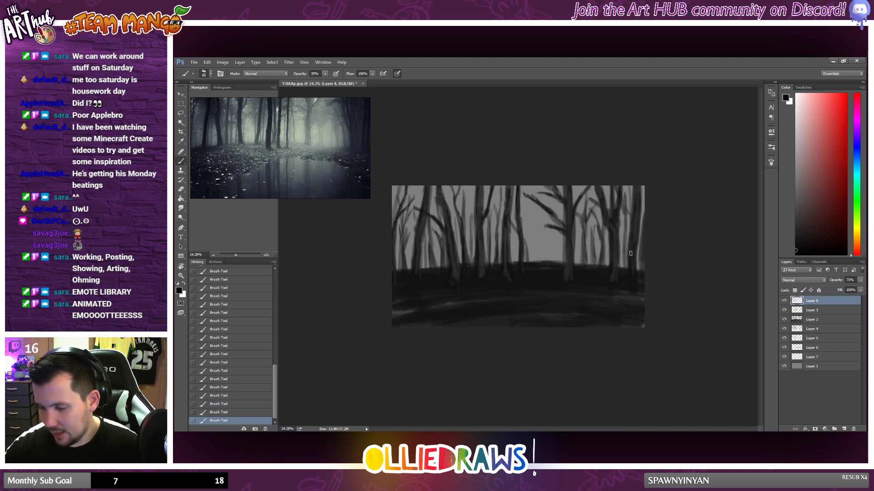
pyautogui.moveTo(623, 210); pyautogui.dragTo(622, 269)
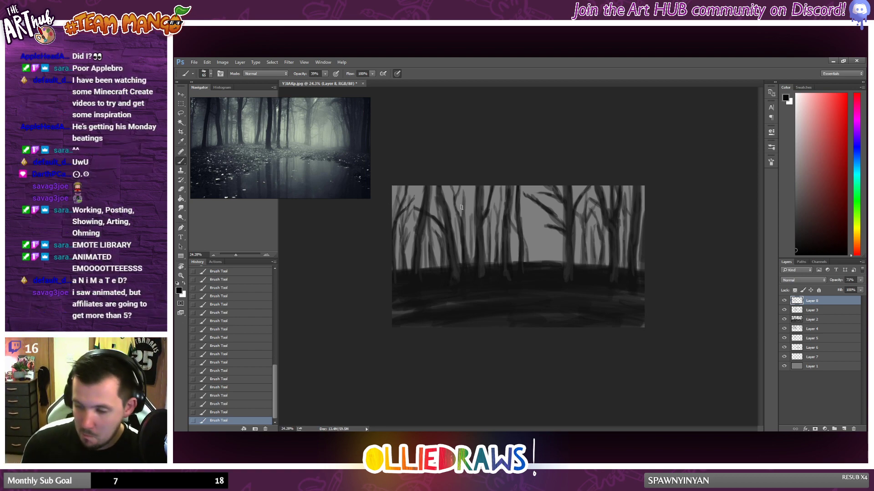
# Step: Add a new layer above Layer 8 and pick a light grey brush colour
pyautogui.scroll(-2, 461, 207)
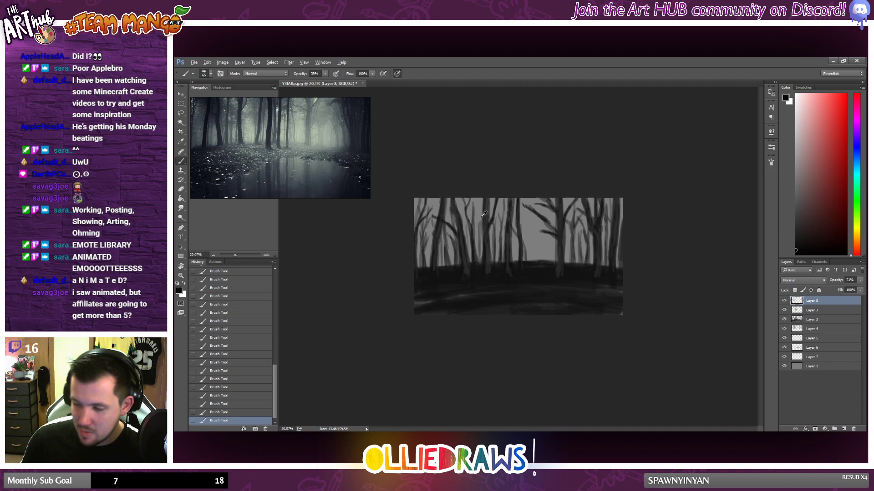
pyautogui.click(845, 429)
pyautogui.click(795, 142)
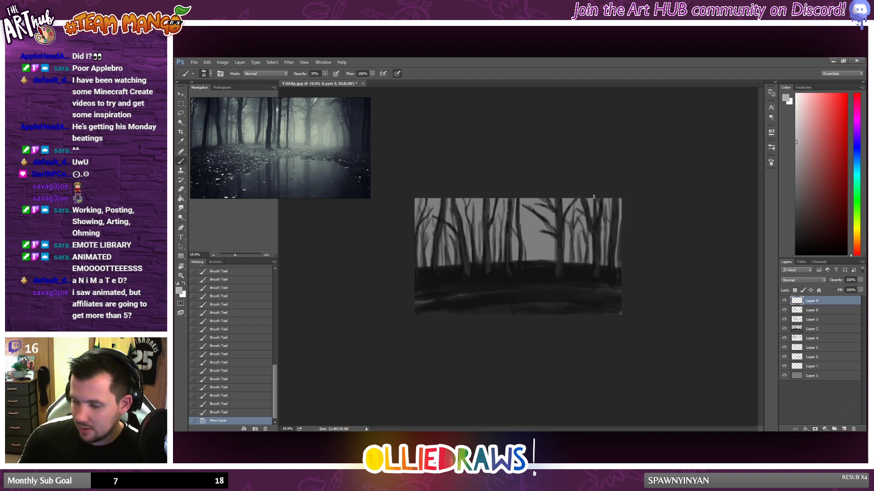
# Step: Try light grey highlight strokes down the left leaning tree's trunk and step back through the history to remove them
pyautogui.scroll(2, 593, 196)
pyautogui.moveTo(425, 174)
pyautogui.mouseDown()
pyautogui.moveTo(454, 287)
pyautogui.moveTo(440, 224)
pyautogui.mouseUp()
pyautogui.moveTo(438, 223); pyautogui.dragTo(442, 262)
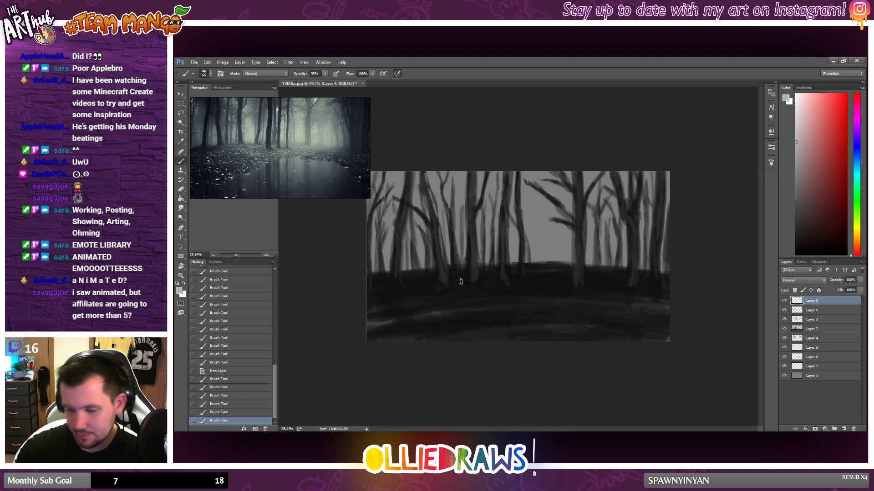
pyautogui.click(232, 404)
pyautogui.click(233, 388)
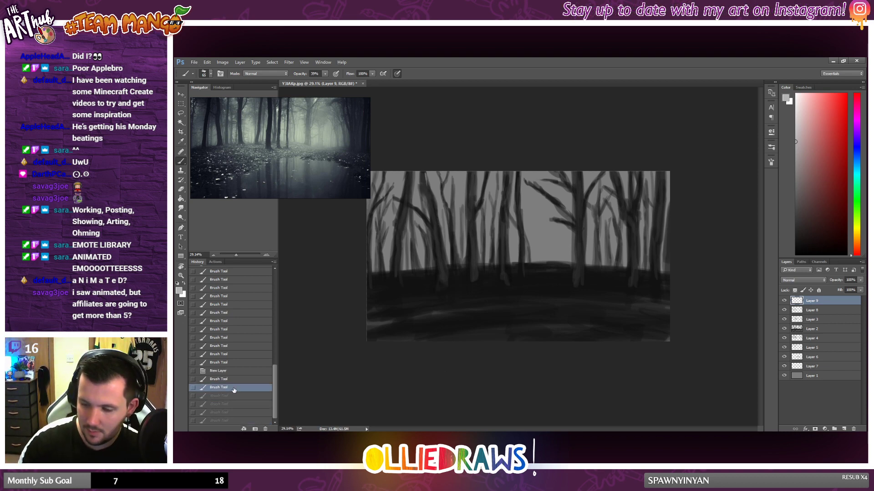
pyautogui.click(233, 380)
# Step: Lower the brush opacity and paint faint light grey highlights down the left leaning tree from its top to its base
pyautogui.click(325, 74)
pyautogui.moveTo(326, 78); pyautogui.dragTo(319, 77)
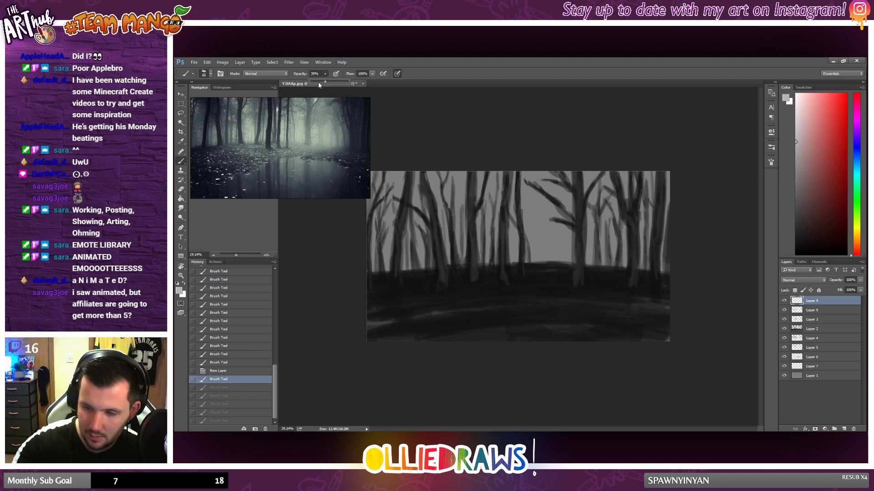
pyautogui.moveTo(424, 174); pyautogui.dragTo(427, 193)
pyautogui.moveTo(427, 191); pyautogui.dragTo(444, 278)
pyautogui.moveTo(444, 277); pyautogui.dragTo(448, 290)
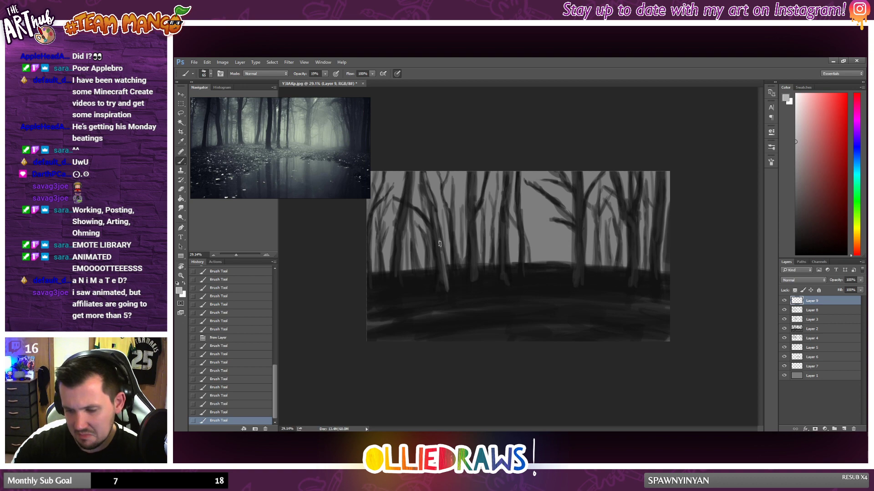
pyautogui.moveTo(438, 220); pyautogui.dragTo(440, 241)
pyautogui.moveTo(439, 224); pyautogui.dragTo(442, 246)
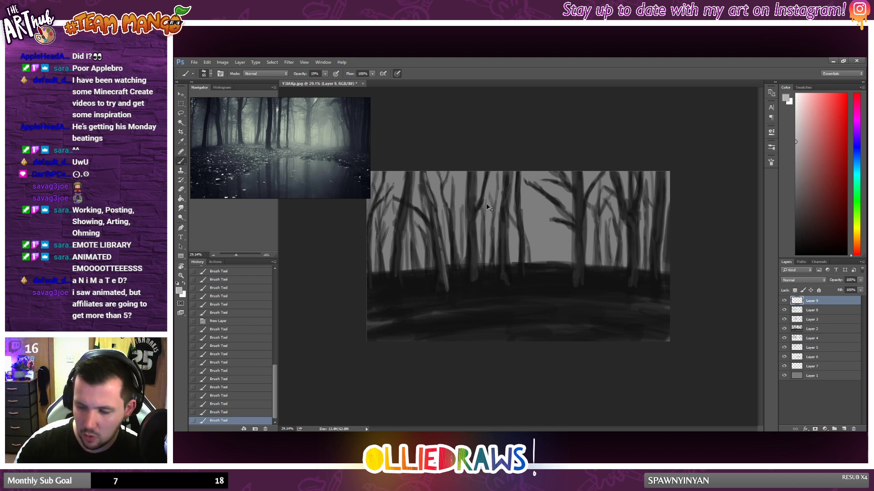
# Step: Paint faint light grey highlights on the base and upper branch of the trunk just left of centre
pyautogui.moveTo(476, 253); pyautogui.dragTo(477, 273)
pyautogui.moveTo(477, 256); pyautogui.dragTo(477, 278)
pyautogui.moveTo(476, 259); pyautogui.dragTo(477, 281)
pyautogui.moveTo(480, 207)
pyautogui.mouseDown()
pyautogui.moveTo(474, 219)
pyautogui.moveTo(487, 173)
pyautogui.mouseUp()
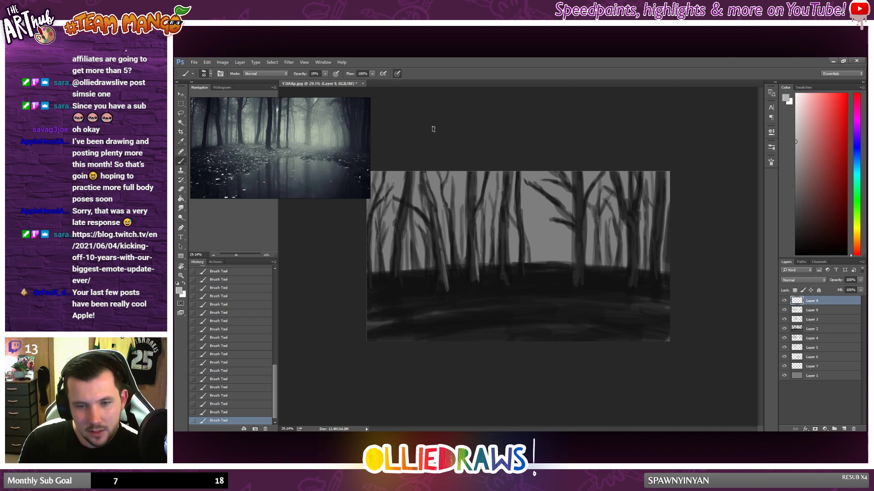
# Step: Paint faint light grey highlights along the trunk and base of the large branching tree right of centre
pyautogui.scroll(-1, 441, 152)
pyautogui.press('alt')
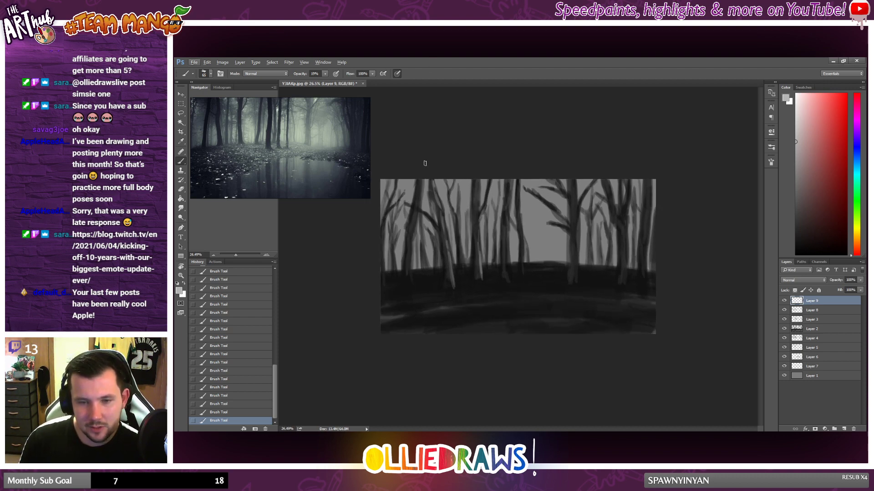
pyautogui.scroll(1, 455, 227)
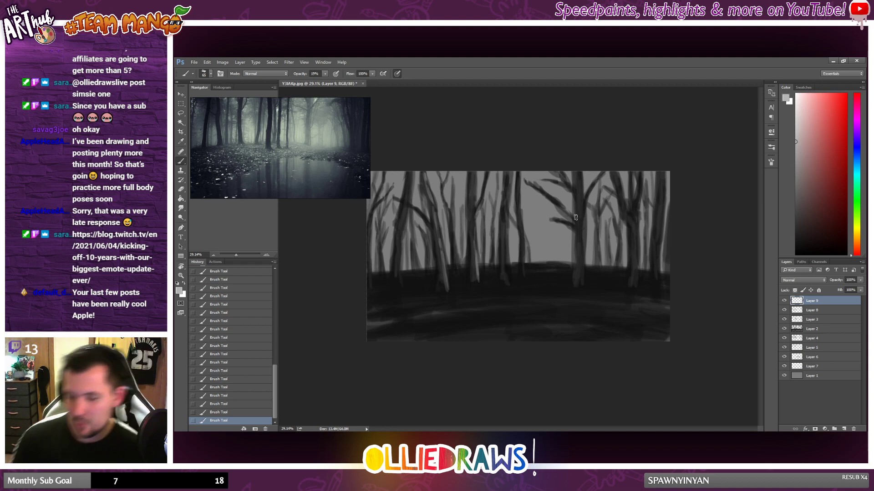
pyautogui.moveTo(584, 263); pyautogui.dragTo(586, 279)
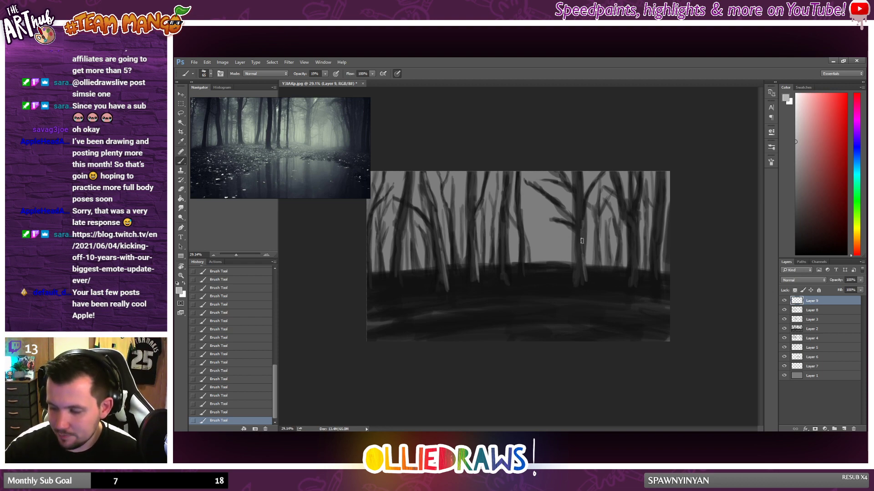
pyautogui.moveTo(582, 223); pyautogui.dragTo(583, 260)
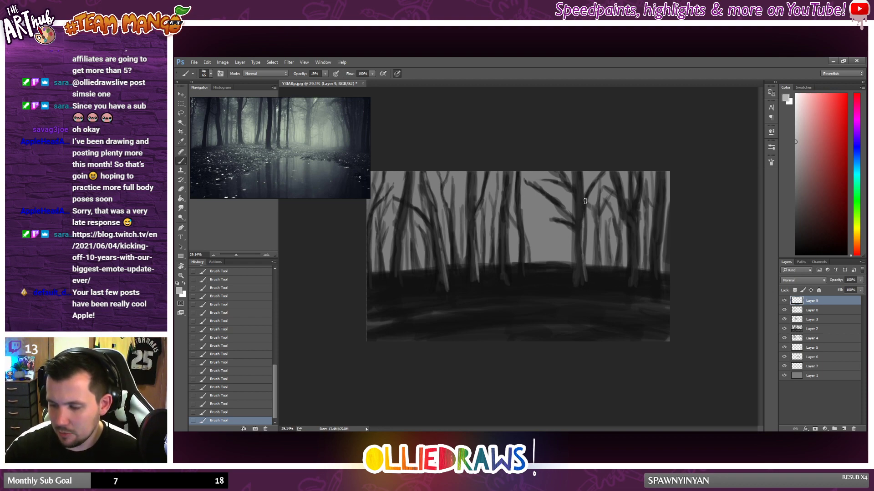
pyautogui.moveTo(580, 188); pyautogui.dragTo(577, 235)
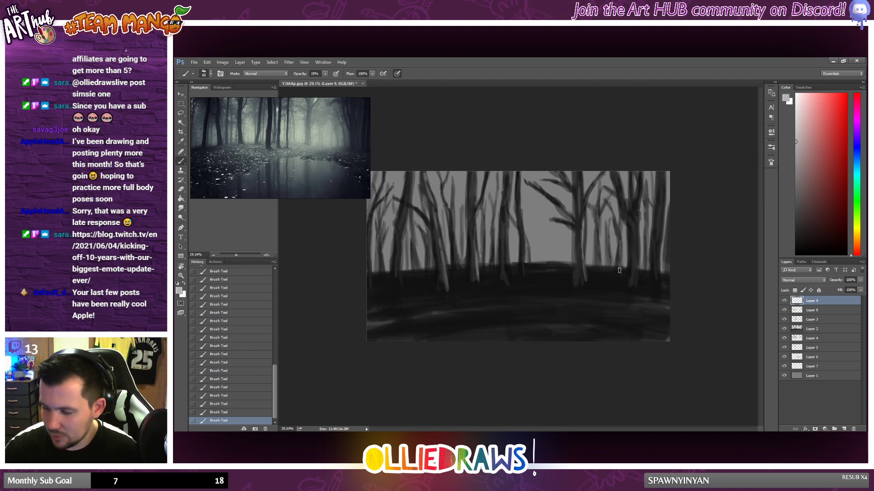
# Step: Add faint light grey highlights to the trees near the right edge and the trunks at the far left
pyautogui.moveTo(609, 248); pyautogui.dragTo(609, 259)
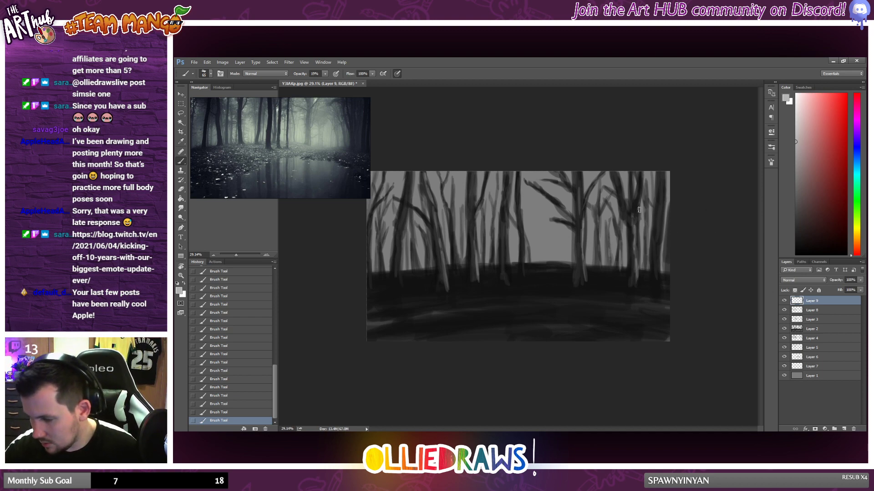
pyautogui.moveTo(641, 194); pyautogui.dragTo(635, 217)
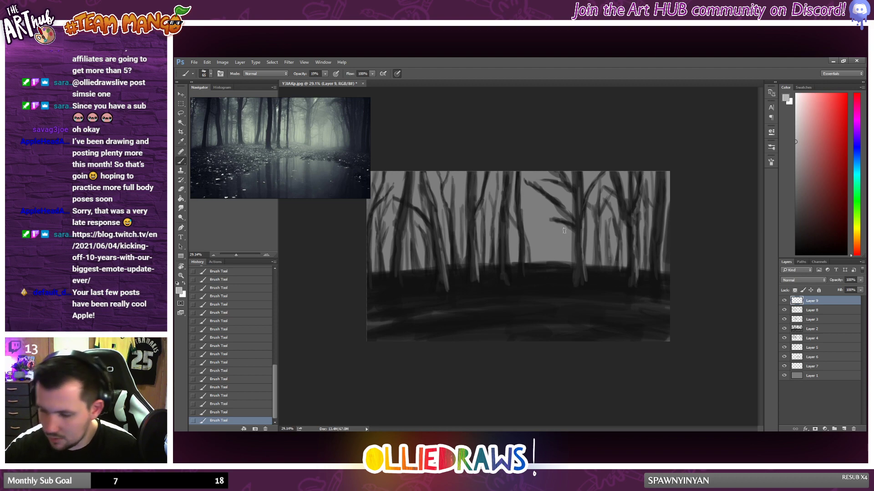
pyautogui.moveTo(397, 252)
pyautogui.mouseDown()
pyautogui.moveTo(398, 275)
pyautogui.moveTo(404, 206)
pyautogui.mouseUp()
pyautogui.moveTo(383, 261); pyautogui.dragTo(381, 279)
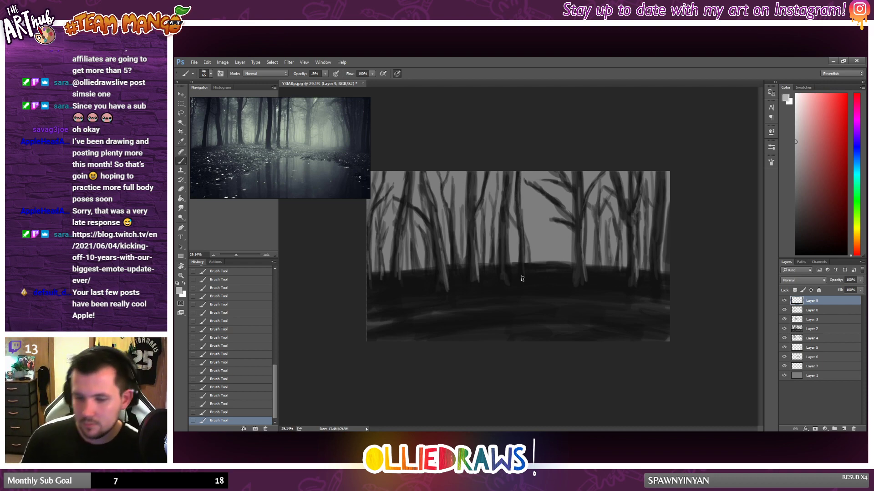
# Step: Pick a near-black brush colour
pyautogui.scroll(-2, 544, 280)
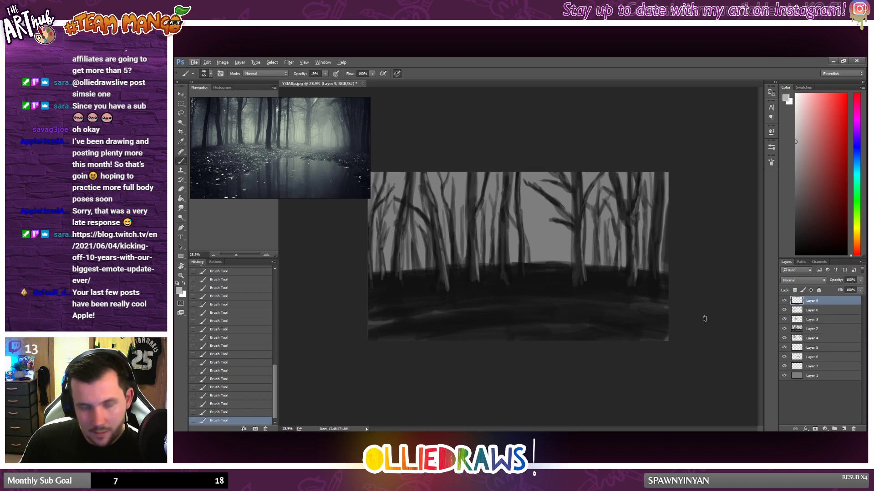
pyautogui.scroll(-3, 529, 287)
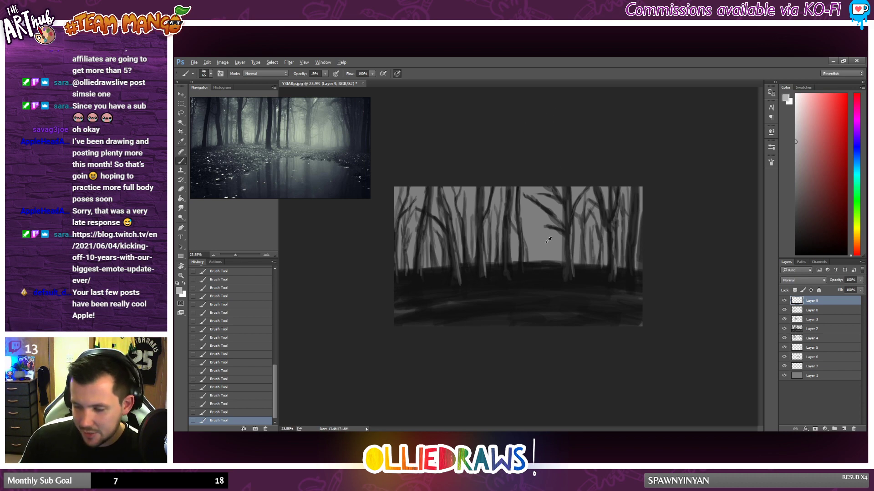
pyautogui.scroll(2, 514, 258)
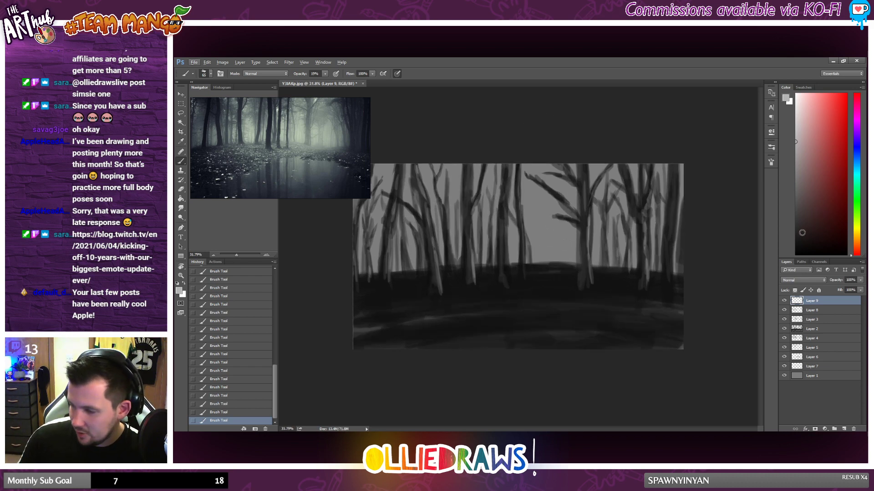
pyautogui.press('d')
# Step: Hide and show Layer 9 to compare the forest with and without the trunk highlights
pyautogui.click(784, 301)
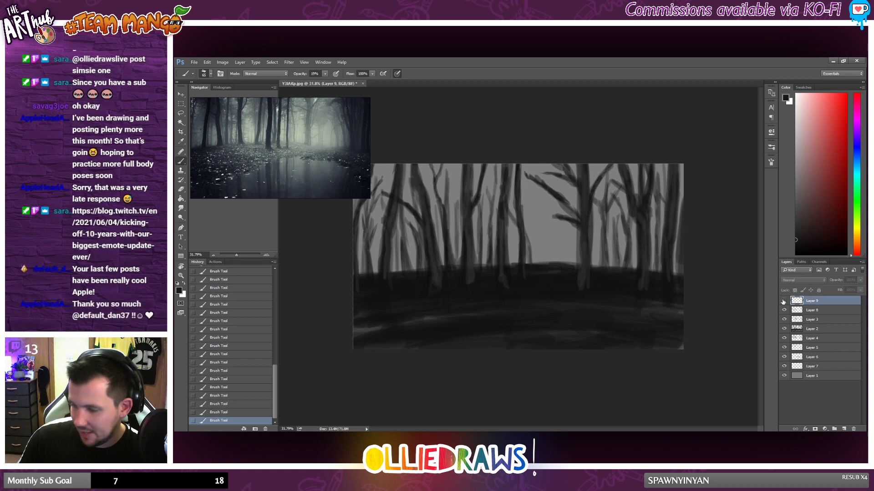
pyautogui.click(783, 301)
pyautogui.scroll(-1, 528, 249)
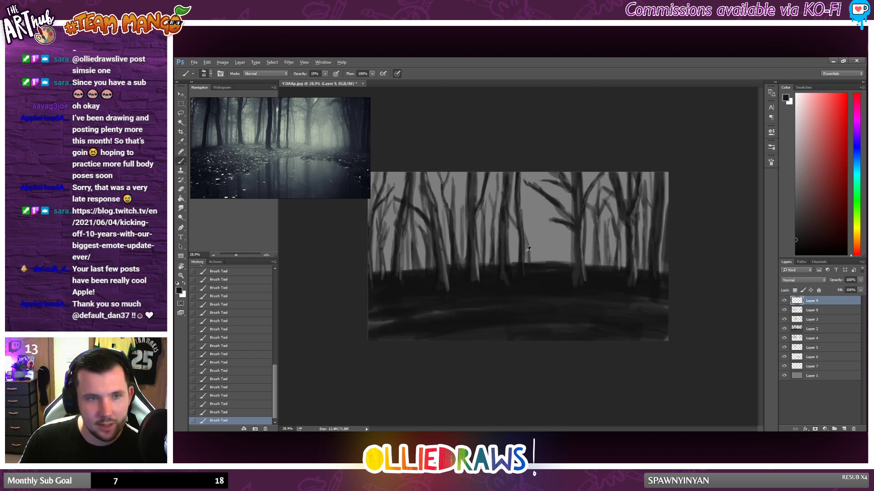
pyautogui.scroll(2, 527, 249)
pyautogui.scroll(-1, 574, 252)
pyautogui.scroll(1, 552, 249)
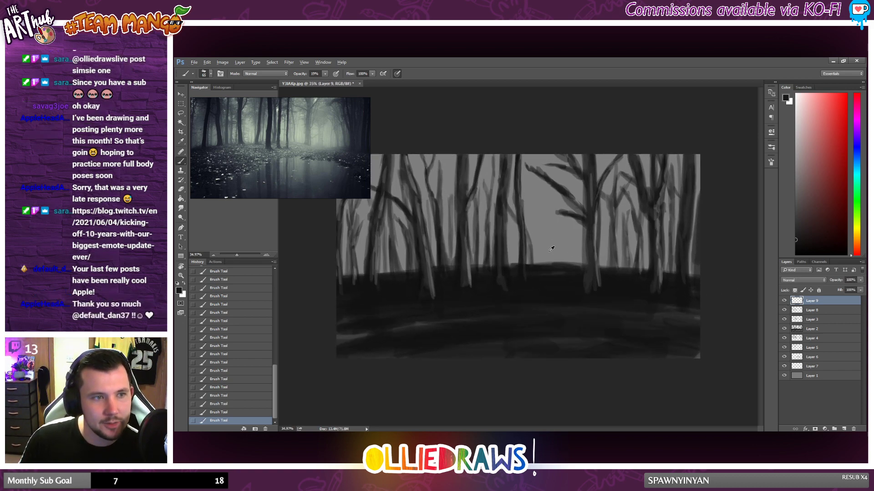
pyautogui.press('alt')
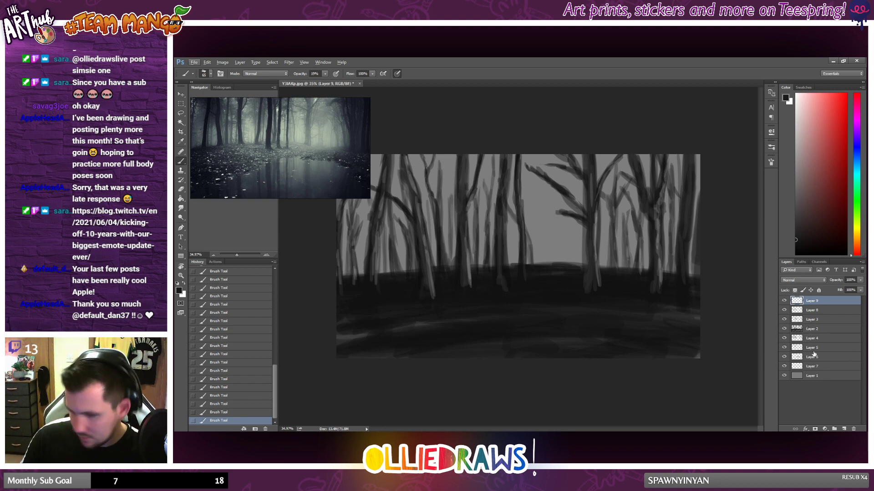
# Step: Merge all layers from Layer 9 down to Layer 7 into one layer above the grey Layer 1
pyautogui.scroll(-2, 668, 315)
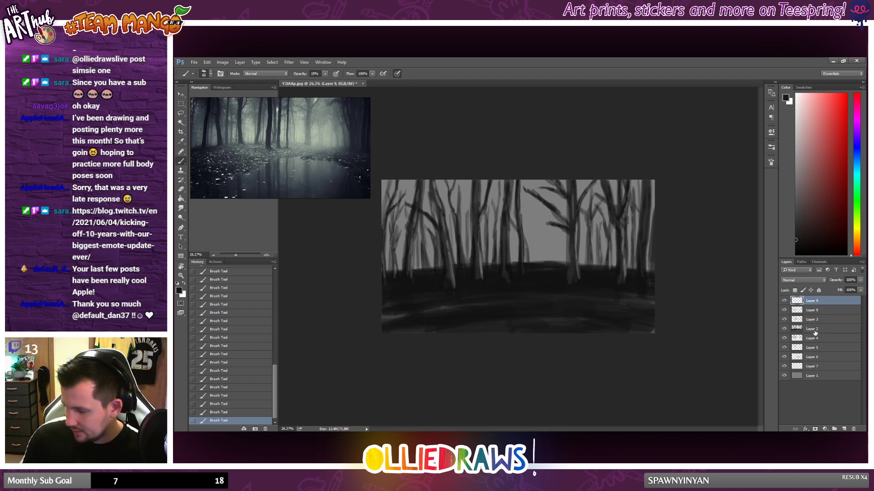
pyautogui.click(814, 358)
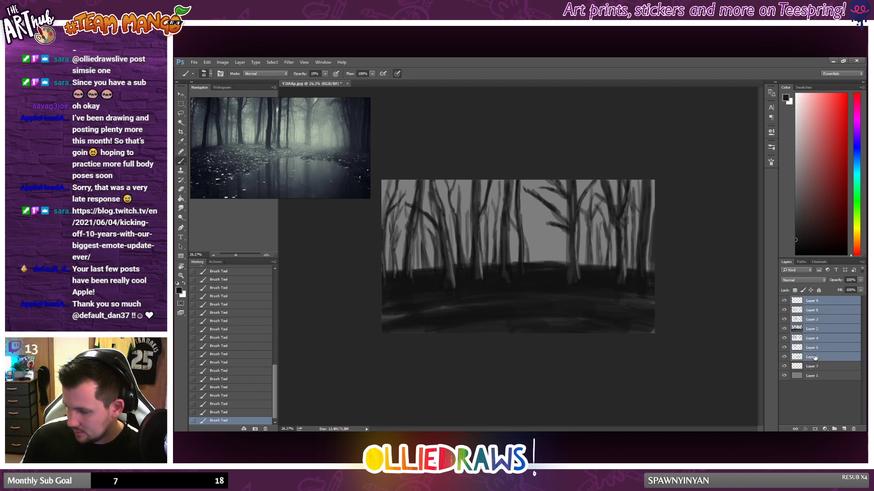
pyautogui.click(814, 319)
pyautogui.click(816, 302)
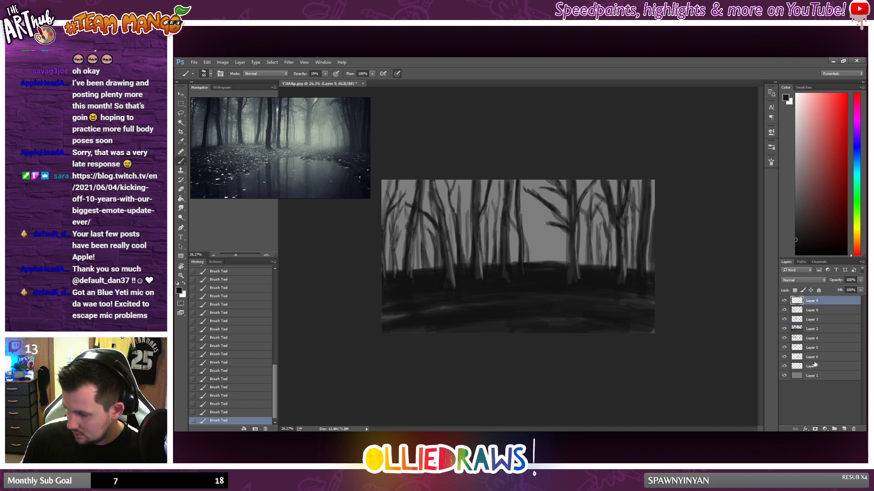
pyautogui.keyDown('shift'); pyautogui.click(815, 367); pyautogui.keyUp('shift')
pyautogui.rightClick(816, 365)
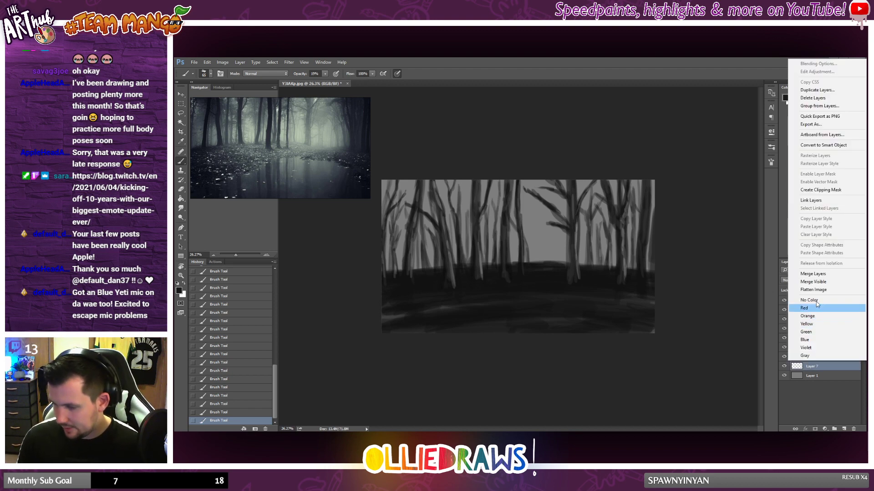
pyautogui.click(813, 274)
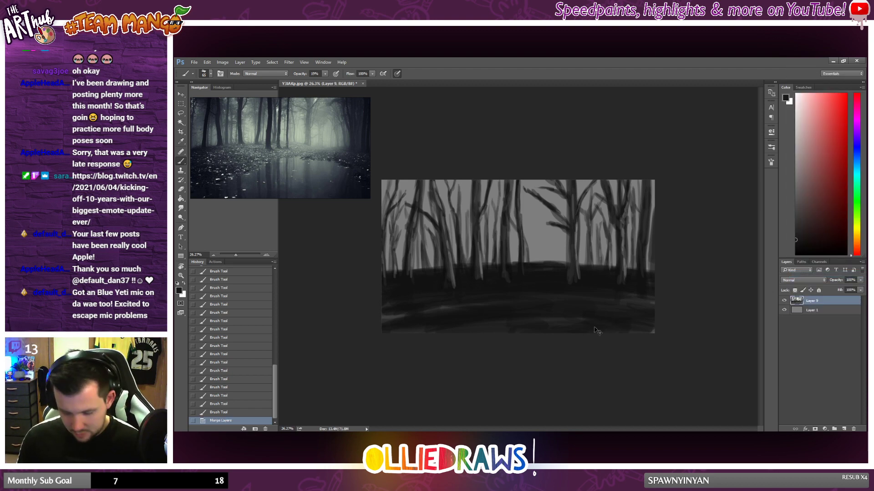
# Step: Transform Layer 9 to about 92.5% height at full width, keeping its top edge aligned with the canvas
pyautogui.hotkey('ctrl', 't')
pyautogui.moveTo(656, 325); pyautogui.dragTo(642, 323)
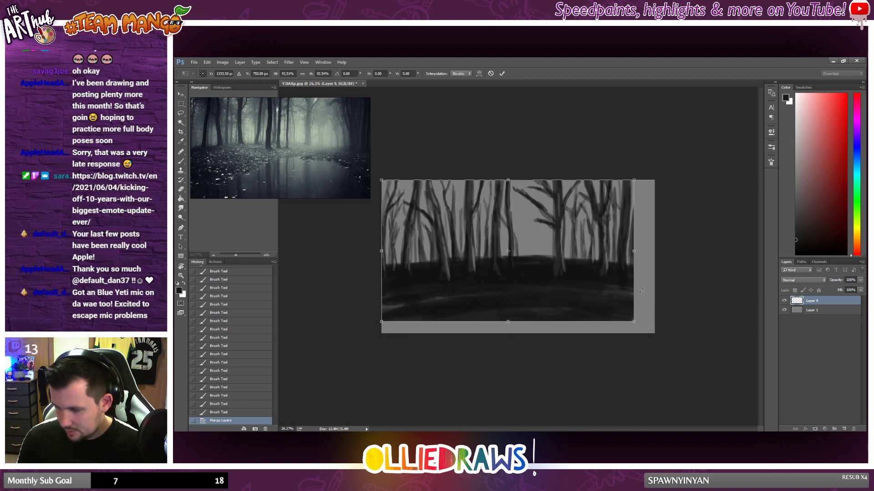
pyautogui.moveTo(644, 252); pyautogui.dragTo(655, 250)
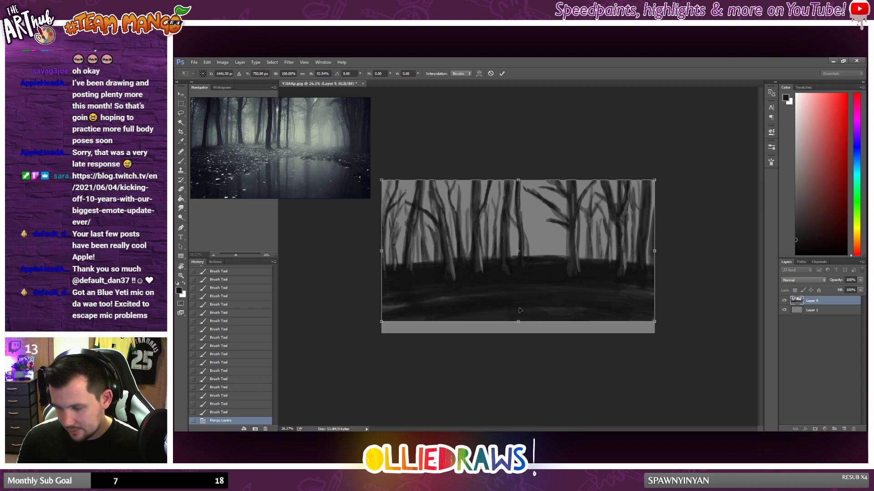
pyautogui.press('Return')
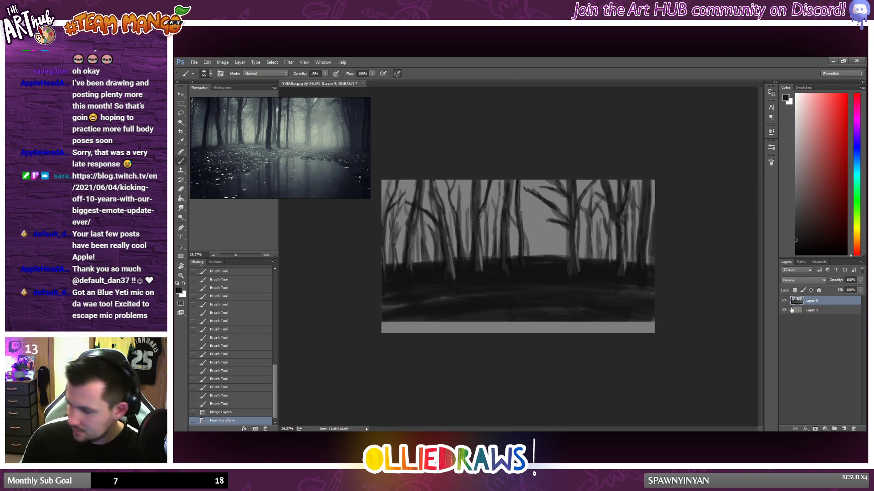
# Step: Duplicate Layer 9, scale the copy to about 65%, and place it over the left trees with its ground near the horizon
pyautogui.rightClick(819, 302)
pyautogui.click(791, 157)
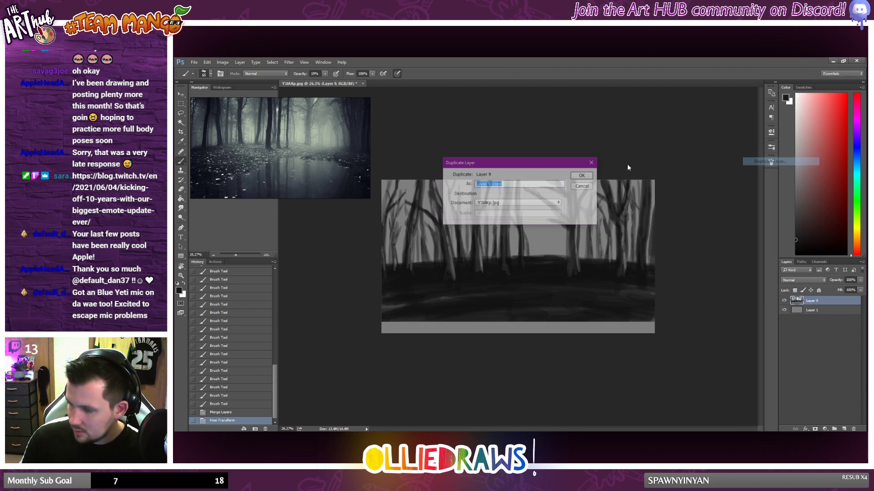
pyautogui.click(588, 176)
pyautogui.hotkey('ctrl', 't')
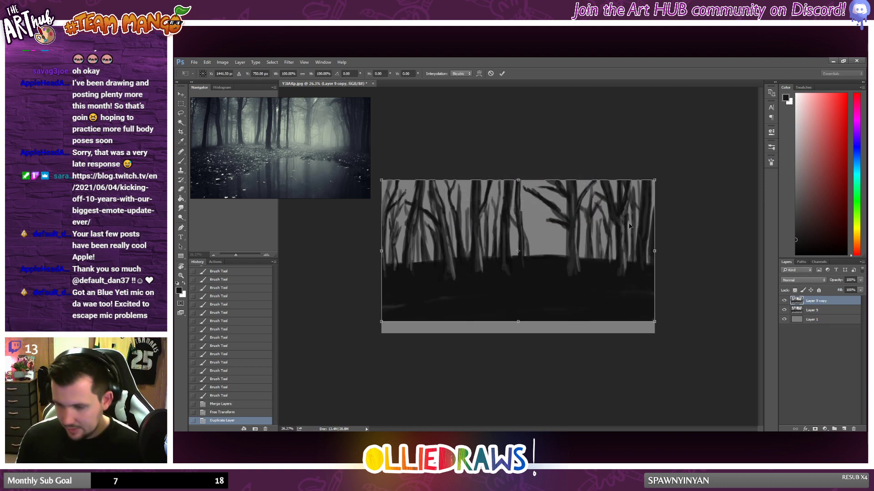
pyautogui.moveTo(655, 321); pyautogui.dragTo(560, 272)
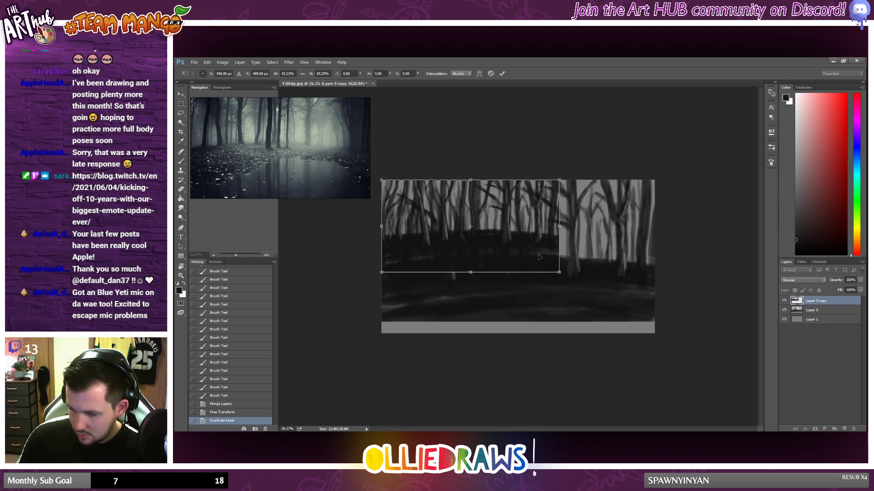
pyautogui.moveTo(497, 255); pyautogui.dragTo(491, 285)
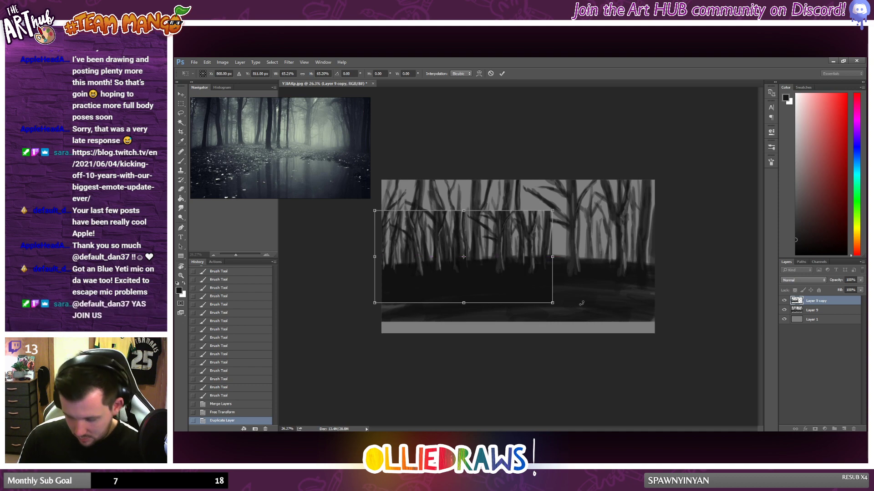
pyautogui.press('Return')
# Step: Move Layer 9 copy beneath Layer 9 and lower its opacity to 46%
pyautogui.moveTo(803, 310); pyautogui.dragTo(804, 315)
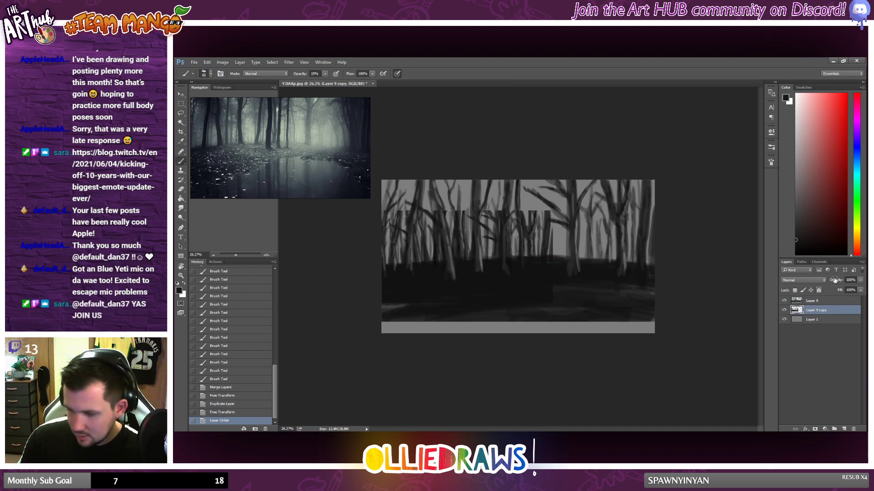
pyautogui.moveTo(860, 280); pyautogui.dragTo(842, 290)
# Step: Stretch Layer 9 copy upward past the canvas top and fit it behind the trees on the left half
pyautogui.hotkey('ctrl', 't')
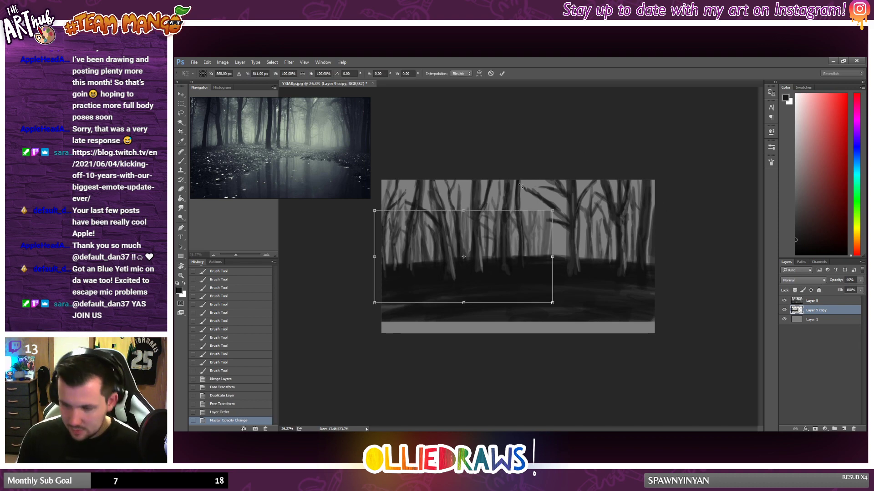
pyautogui.moveTo(463, 212); pyautogui.dragTo(461, 171)
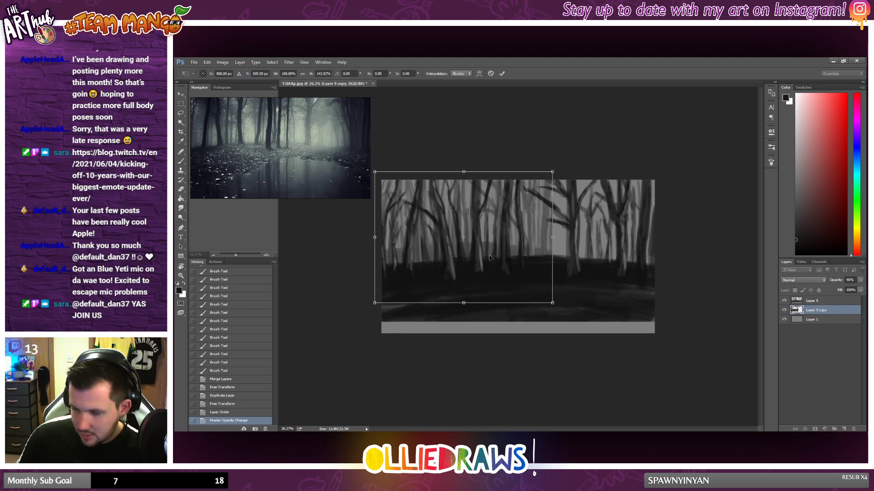
pyautogui.moveTo(489, 256); pyautogui.dragTo(484, 264)
pyautogui.moveTo(499, 255); pyautogui.dragTo(496, 259)
pyautogui.moveTo(560, 305); pyautogui.dragTo(541, 300)
pyautogui.moveTo(517, 238); pyautogui.dragTo(487, 234)
pyautogui.press('Return')
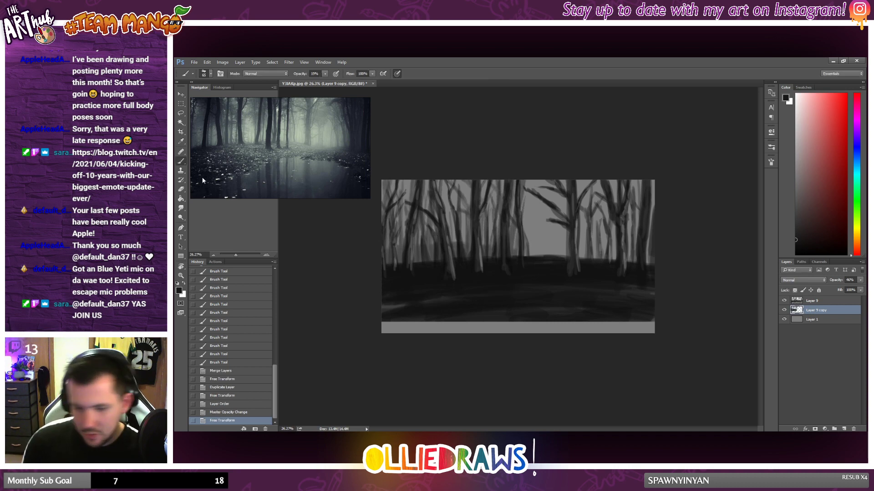
# Step: Erase some of the faint copy's ground between the far-left trunks with the Eraser, and undo the last stroke
pyautogui.click(181, 189)
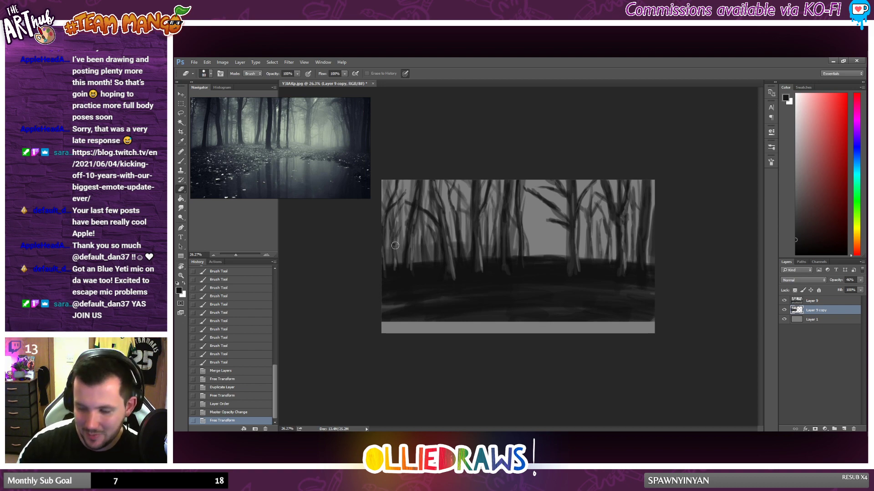
pyautogui.moveTo(396, 244); pyautogui.dragTo(397, 257)
pyautogui.moveTo(397, 245); pyautogui.dragTo(398, 258)
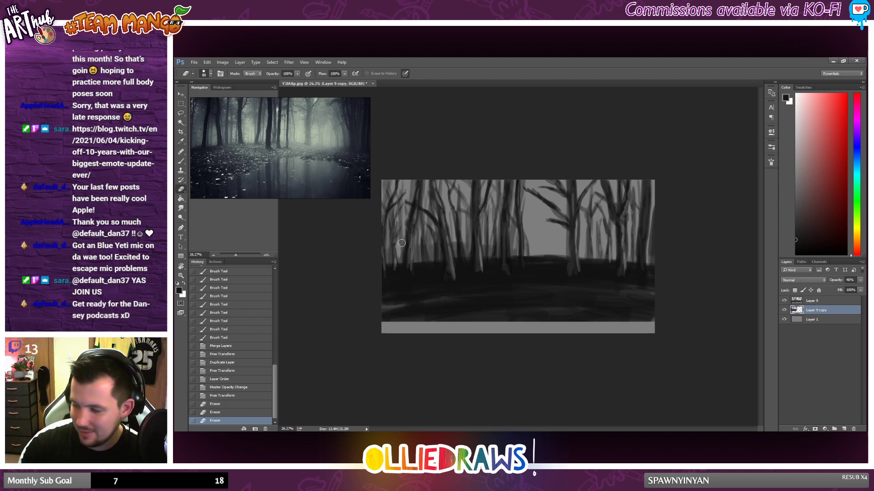
pyautogui.hotkey('ctrl', 'z')
# Step: Switch the eraser to a rectangular brush tip and erase the copy's raised ground between the left and central trunks
pyautogui.rightClick(430, 244)
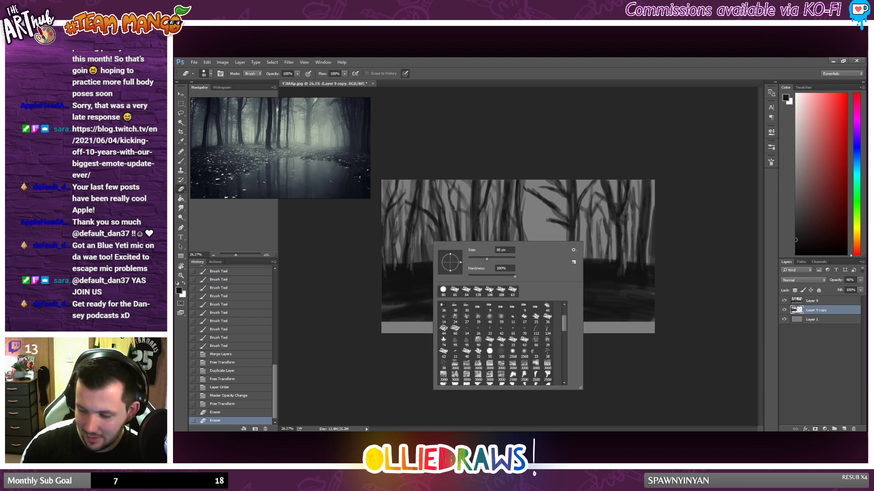
pyautogui.click(451, 289)
pyautogui.moveTo(395, 242); pyautogui.dragTo(395, 270)
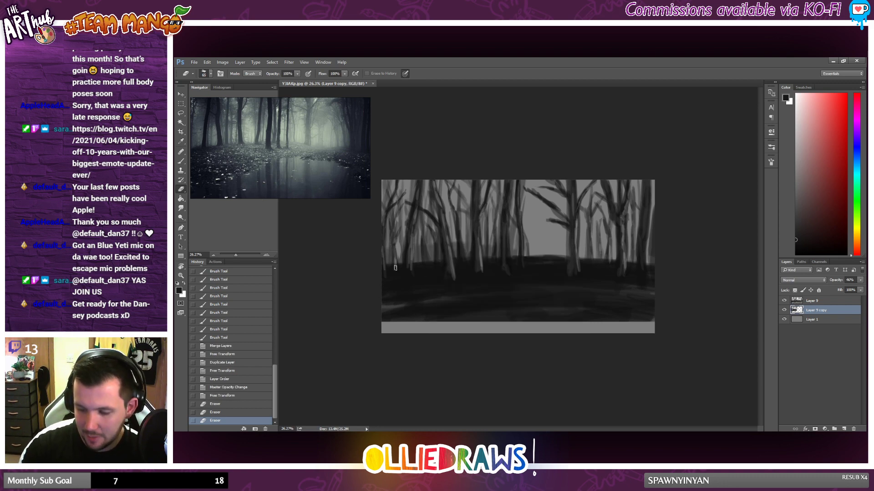
pyautogui.moveTo(417, 230)
pyautogui.mouseDown()
pyautogui.moveTo(420, 258)
pyautogui.moveTo(440, 258)
pyautogui.mouseUp()
pyautogui.moveTo(454, 243); pyautogui.dragTo(455, 259)
pyautogui.moveTo(465, 242)
pyautogui.mouseDown()
pyautogui.moveTo(466, 257)
pyautogui.moveTo(486, 256)
pyautogui.moveTo(484, 263)
pyautogui.mouseUp()
pyautogui.moveTo(484, 248)
pyautogui.mouseDown()
pyautogui.moveTo(484, 262)
pyautogui.moveTo(470, 255)
pyautogui.mouseUp()
pyautogui.moveTo(469, 246)
pyautogui.mouseDown()
pyautogui.moveTo(468, 264)
pyautogui.moveTo(512, 275)
pyautogui.moveTo(528, 256)
pyautogui.mouseUp()
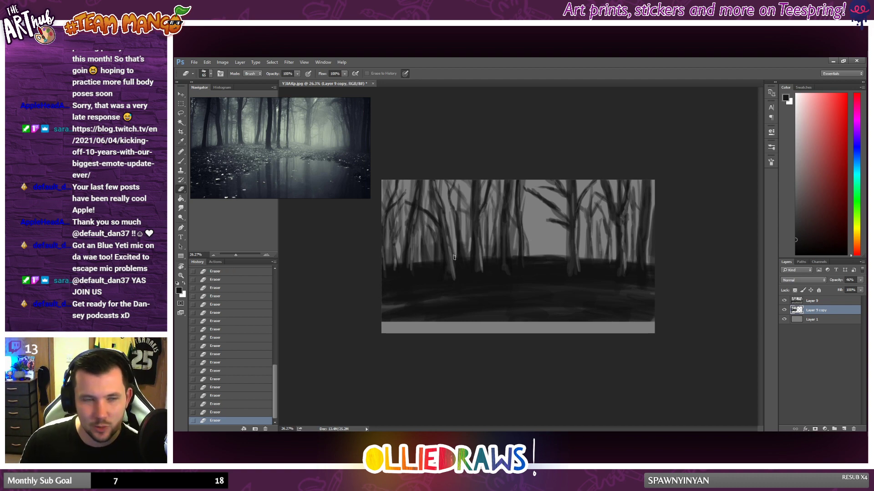
# Step: Duplicate Layer 9 copy as Layer 9 copy 2 and shift the duplicate to the right half of the forest
pyautogui.rightClick(839, 313)
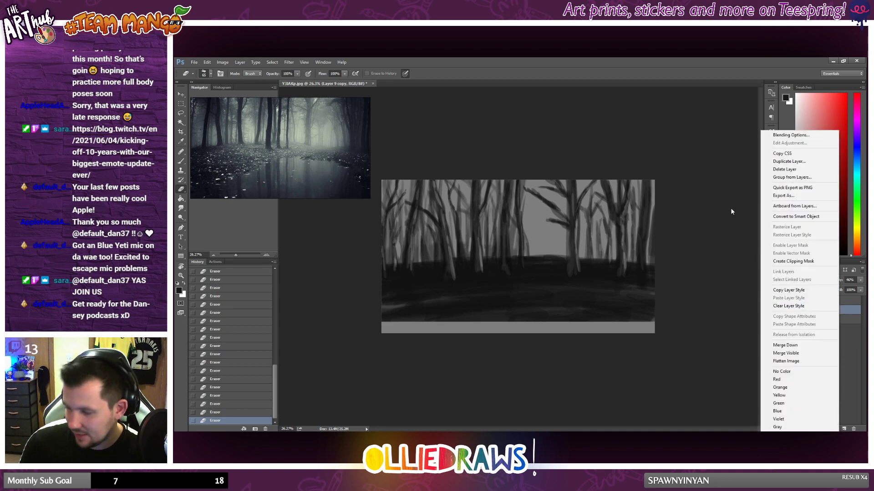
pyautogui.click(785, 162)
pyautogui.click(576, 176)
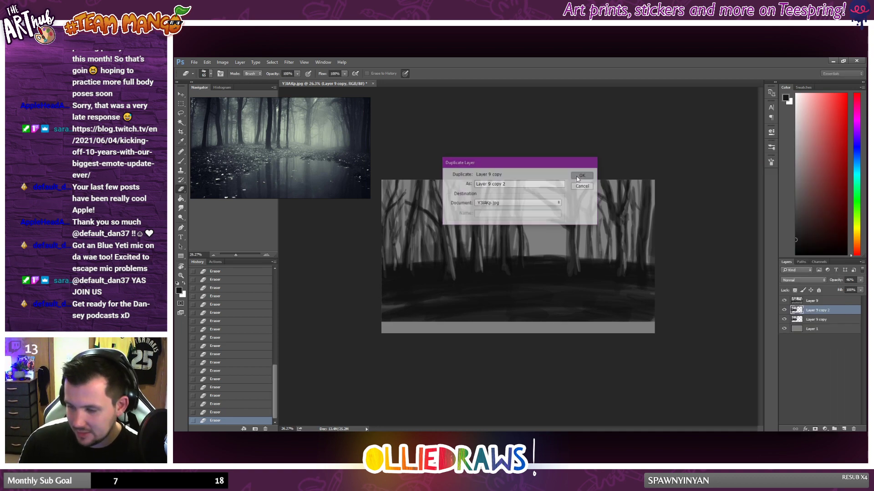
pyautogui.hotkey('ctrl', 't')
pyautogui.moveTo(475, 251); pyautogui.dragTo(652, 251)
pyautogui.rightClick(636, 280)
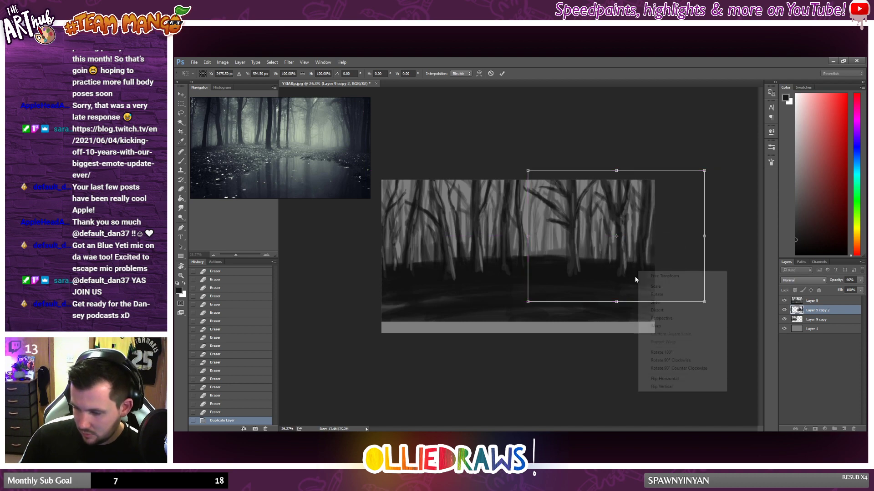
pyautogui.click(661, 387)
pyautogui.hotkey('ctrl', 'z')
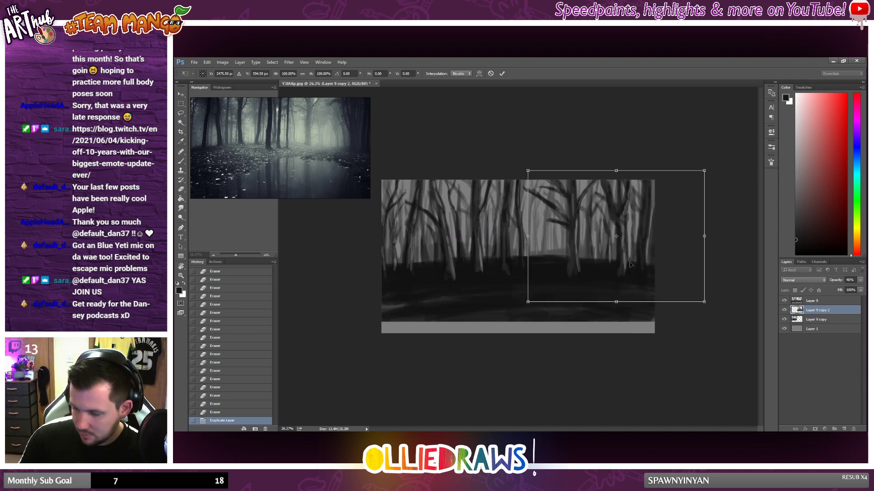
# Step: Flip Layer 9 copy 2 horizontally, enlarge and skew it, and place it behind the trees near the right edge
pyautogui.rightClick(647, 268)
pyautogui.click(667, 371)
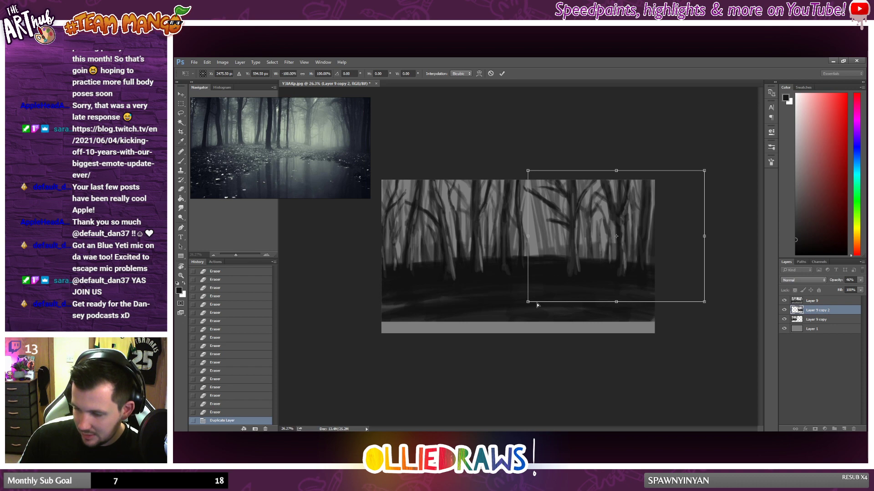
pyautogui.moveTo(538, 305); pyautogui.dragTo(708, 279)
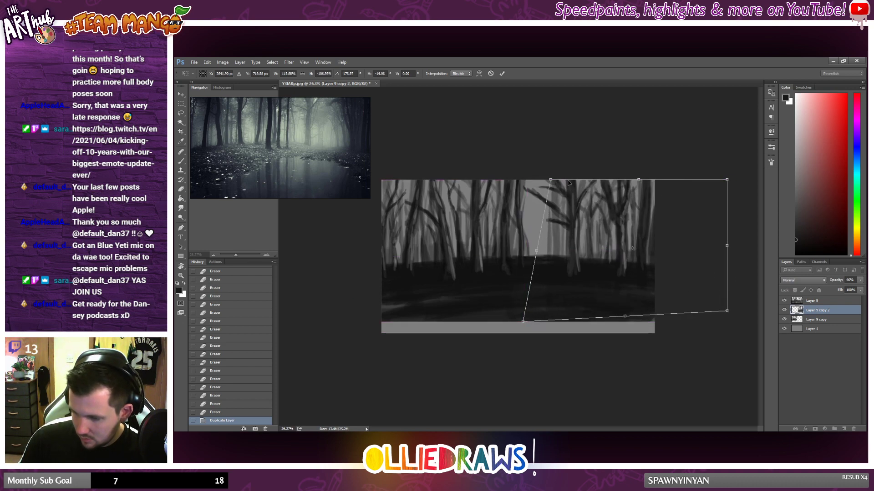
pyautogui.moveTo(551, 179); pyautogui.dragTo(529, 175)
pyautogui.moveTo(636, 255); pyautogui.dragTo(682, 256)
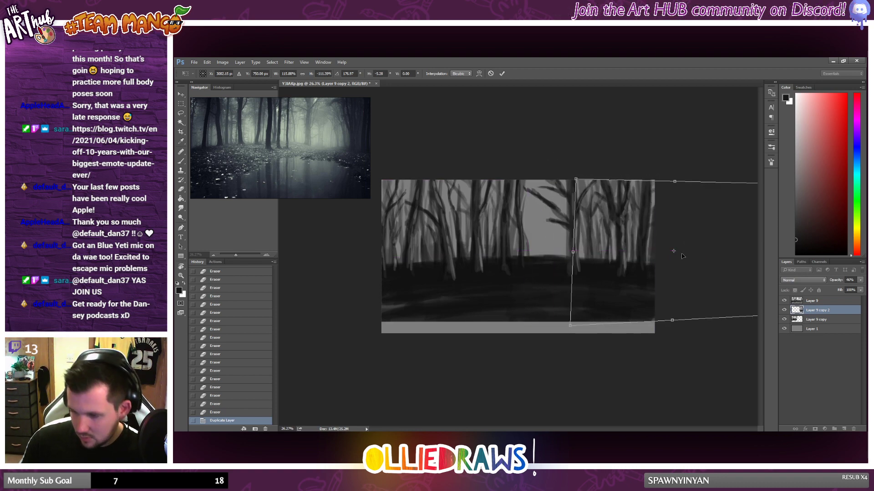
pyautogui.press('Return')
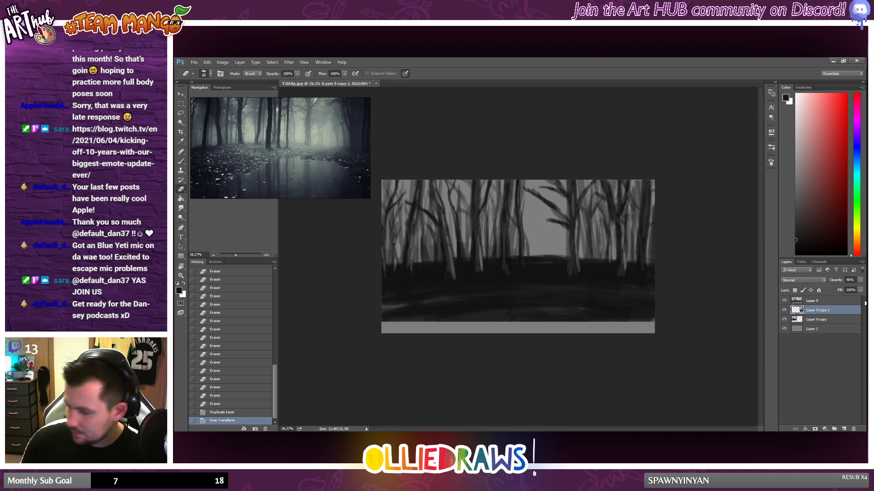
# Step: Lower the opacity of Layer 9 copy 2 and erase parts of its faint trees between the right-hand trunks
pyautogui.click(860, 280)
pyautogui.click(836, 290)
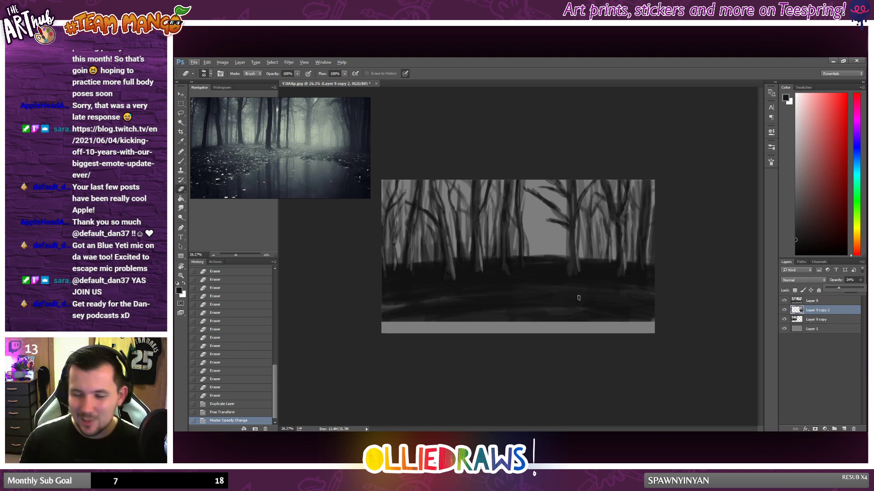
pyautogui.moveTo(588, 187); pyautogui.dragTo(586, 189)
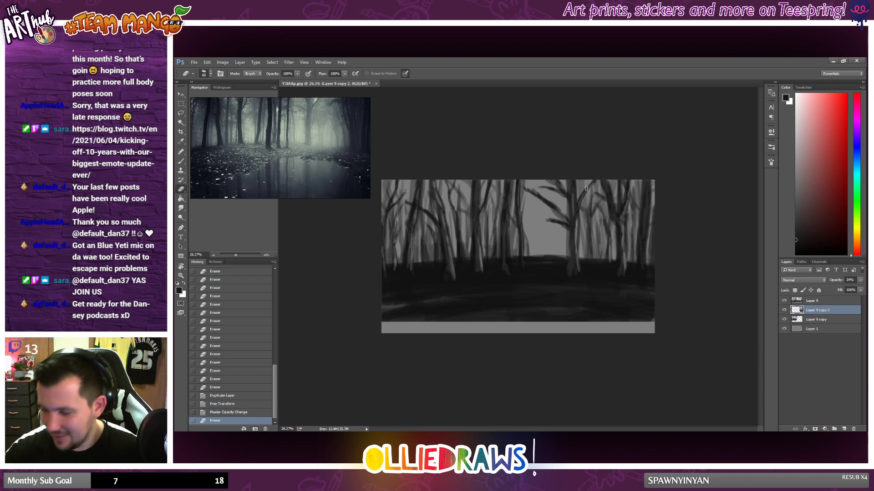
pyautogui.moveTo(594, 259); pyautogui.dragTo(590, 229)
pyautogui.moveTo(587, 216)
pyautogui.mouseDown()
pyautogui.moveTo(583, 205)
pyautogui.moveTo(598, 198)
pyautogui.moveTo(605, 253)
pyautogui.mouseUp()
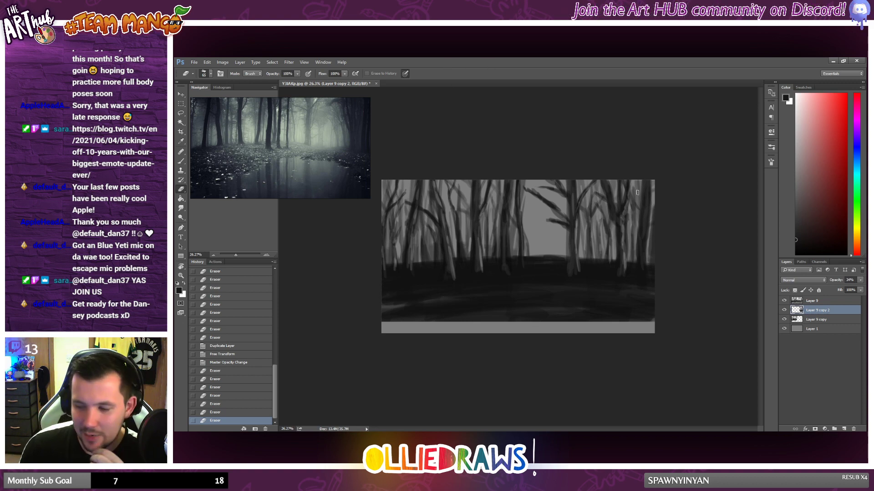
pyautogui.moveTo(579, 185); pyautogui.dragTo(656, 188)
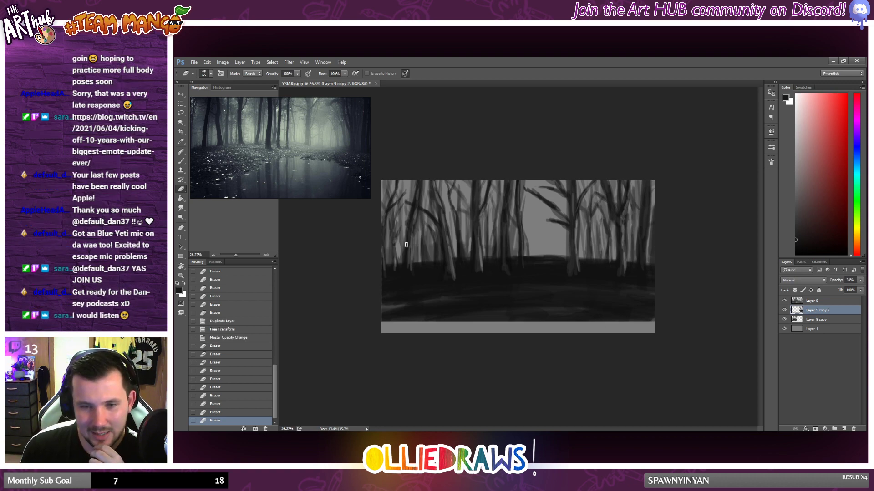
# Step: Add two new empty layers above Layer 9 and switch to the Brush tool
pyautogui.click(808, 302)
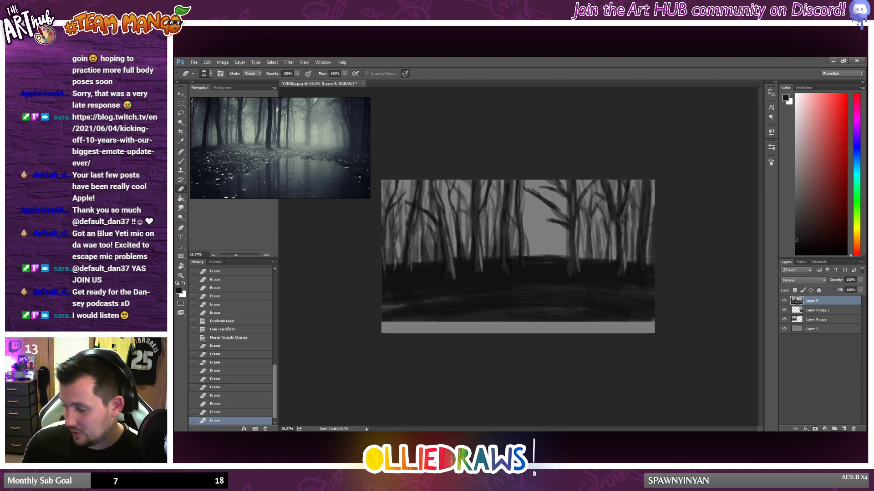
pyautogui.hotkey('ctrl', 'shift', 'alt', 'n')
pyautogui.hotkey('ctrl', 'shift', 'alt', 'n')
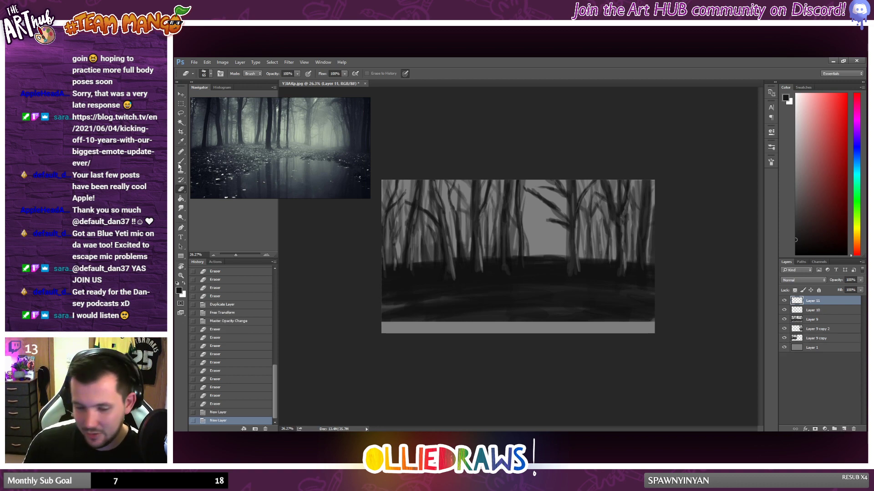
pyautogui.press('b')
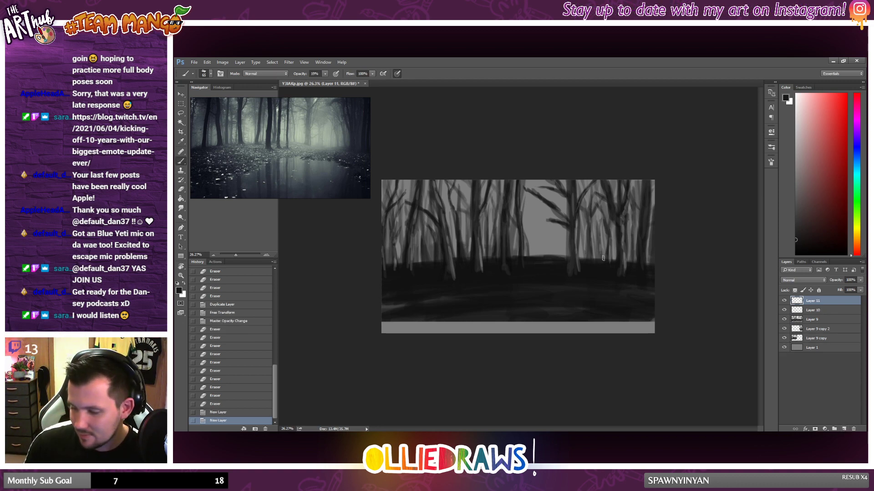
# Step: Choose a larger brush and a near-black colour, and lay faint strokes over the bare grey strip along the bottom edge
pyautogui.keyDown('alt'); pyautogui.click(482, 295); pyautogui.keyUp('alt')
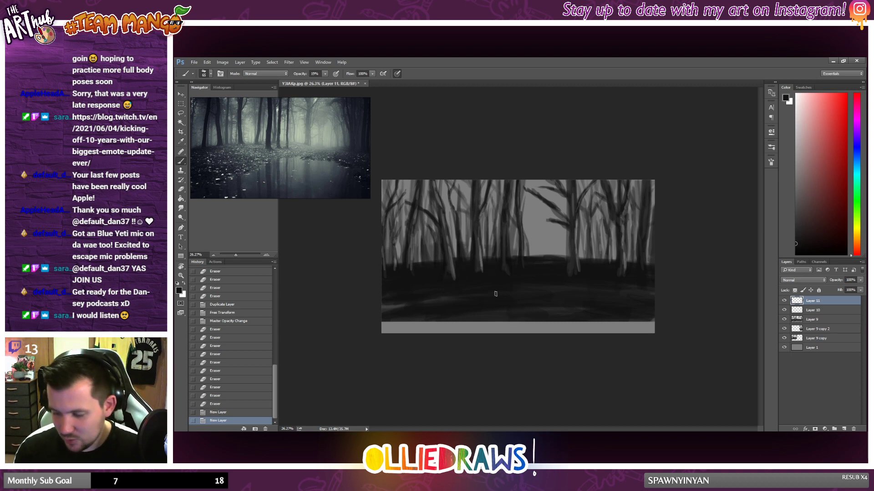
pyautogui.rightClick(437, 314)
pyautogui.click(483, 302)
pyautogui.moveTo(387, 328)
pyautogui.mouseDown()
pyautogui.moveTo(423, 326)
pyautogui.moveTo(403, 327)
pyautogui.mouseUp()
pyautogui.moveTo(446, 326)
pyautogui.mouseDown()
pyautogui.moveTo(373, 324)
pyautogui.moveTo(486, 326)
pyautogui.mouseUp()
pyautogui.moveTo(413, 327); pyautogui.dragTo(383, 329)
# Step: Paint the bare strip along the bottom edge near-black with brush opacity at 66%, and undo the last three strokes
pyautogui.click(326, 74)
pyautogui.click(337, 84)
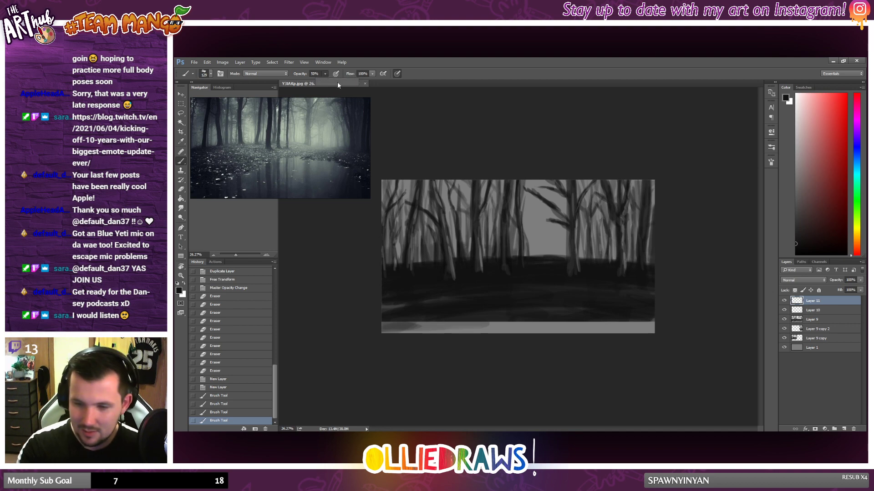
pyautogui.moveTo(338, 85); pyautogui.dragTo(345, 85)
pyautogui.moveTo(387, 326)
pyautogui.mouseDown()
pyautogui.moveTo(404, 322)
pyautogui.moveTo(378, 323)
pyautogui.moveTo(580, 326)
pyautogui.mouseUp()
pyautogui.moveTo(580, 325)
pyautogui.mouseDown()
pyautogui.moveTo(383, 327)
pyautogui.moveTo(403, 330)
pyautogui.mouseUp()
pyautogui.moveTo(641, 325)
pyautogui.mouseDown()
pyautogui.moveTo(474, 334)
pyautogui.moveTo(653, 325)
pyautogui.moveTo(523, 344)
pyautogui.mouseUp()
pyautogui.moveTo(667, 329); pyautogui.dragTo(645, 321)
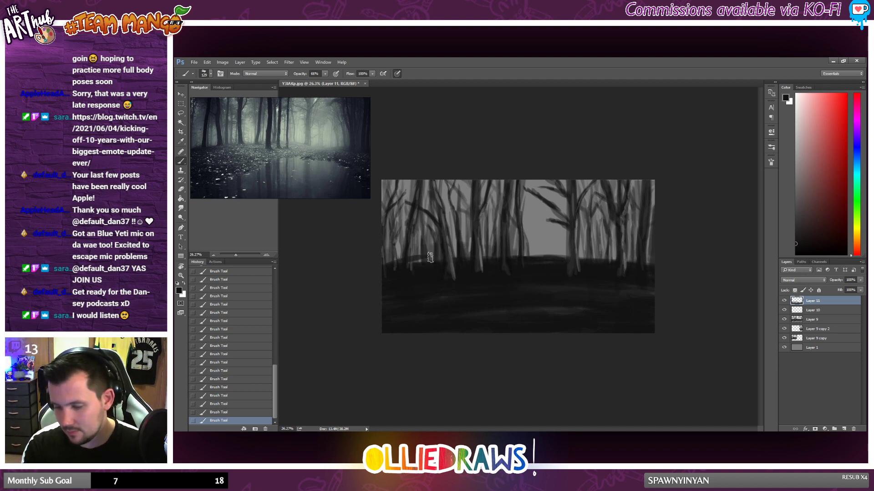
pyautogui.click(252, 396)
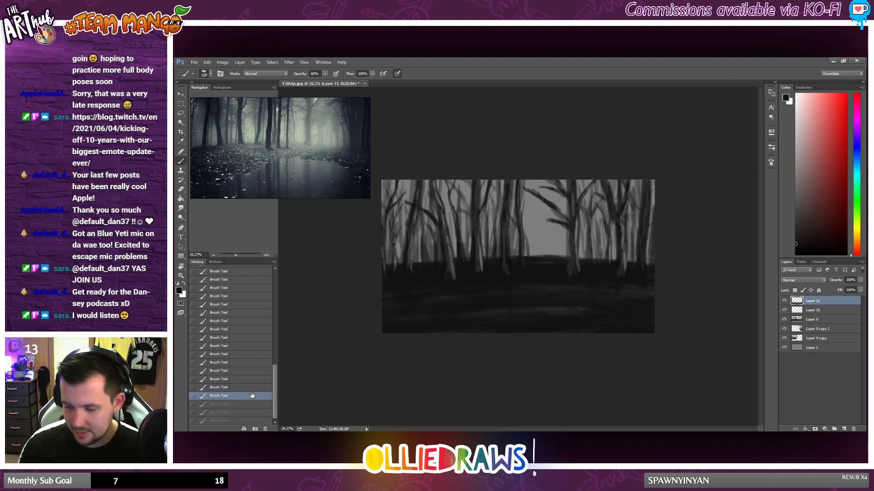
# Step: Add a new layer directly above Layer 1 and paint dark strokes along the forest horizon behind the tree trunks
pyautogui.click(813, 340)
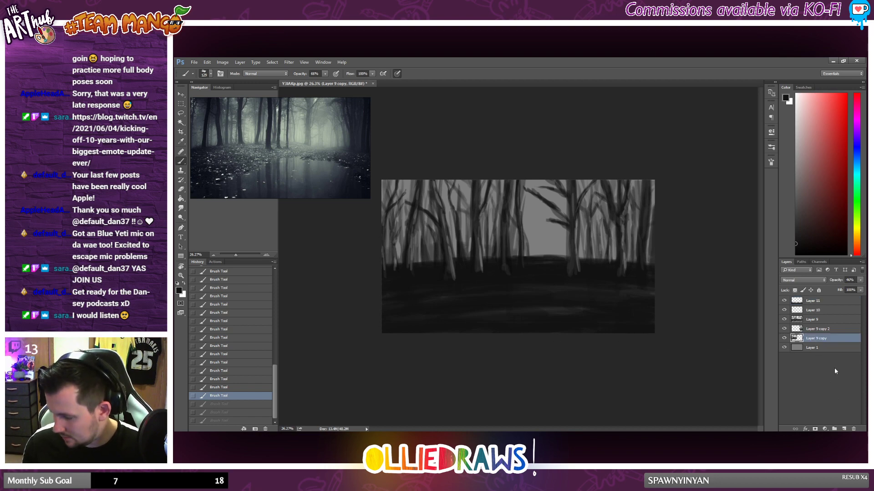
pyautogui.click(828, 351)
pyautogui.click(844, 429)
pyautogui.click(383, 263)
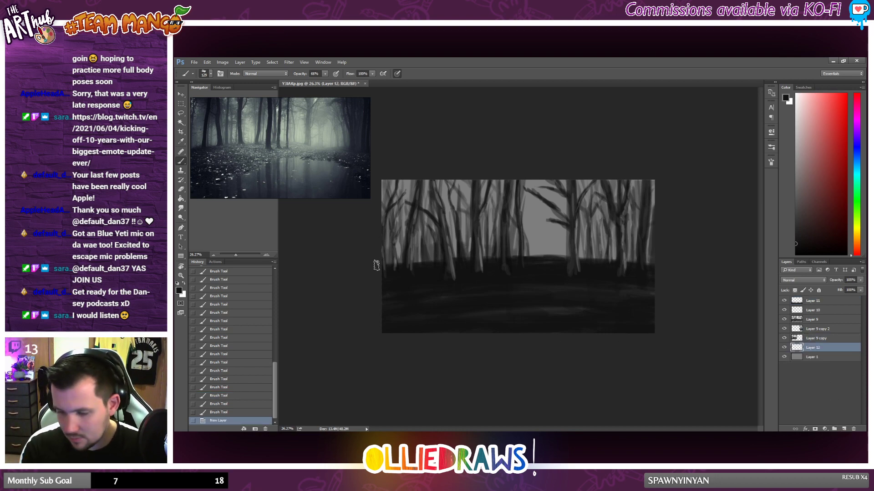
pyautogui.moveTo(391, 261); pyautogui.dragTo(404, 261)
pyautogui.moveTo(400, 261)
pyautogui.mouseDown()
pyautogui.moveTo(383, 262)
pyautogui.moveTo(544, 256)
pyautogui.mouseUp()
pyautogui.moveTo(591, 272)
pyautogui.mouseDown()
pyautogui.moveTo(564, 268)
pyautogui.moveTo(555, 291)
pyautogui.mouseUp()
pyautogui.scroll(2, 553, 296)
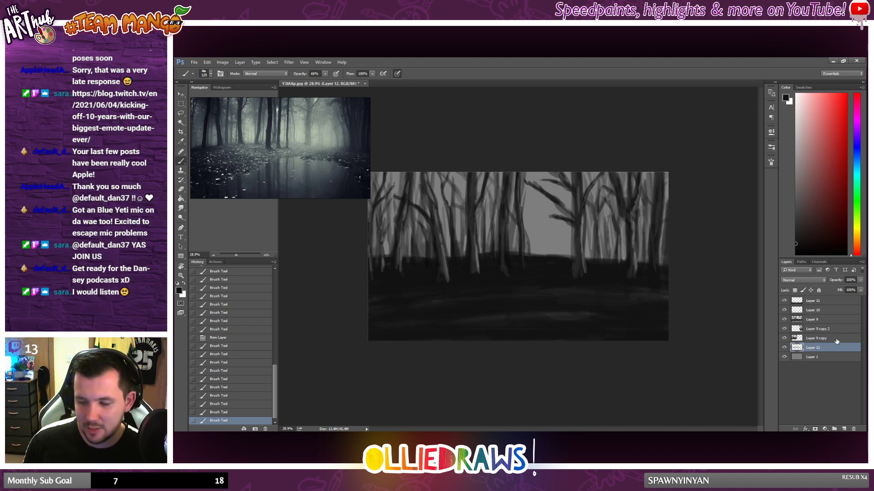
# Step: Merge all layers above Layer 1 into one and touch up the merged forest with a few dark brush strokes
pyautogui.keyDown('shift'); pyautogui.click(813, 301); pyautogui.keyUp('shift')
pyautogui.rightClick(814, 301)
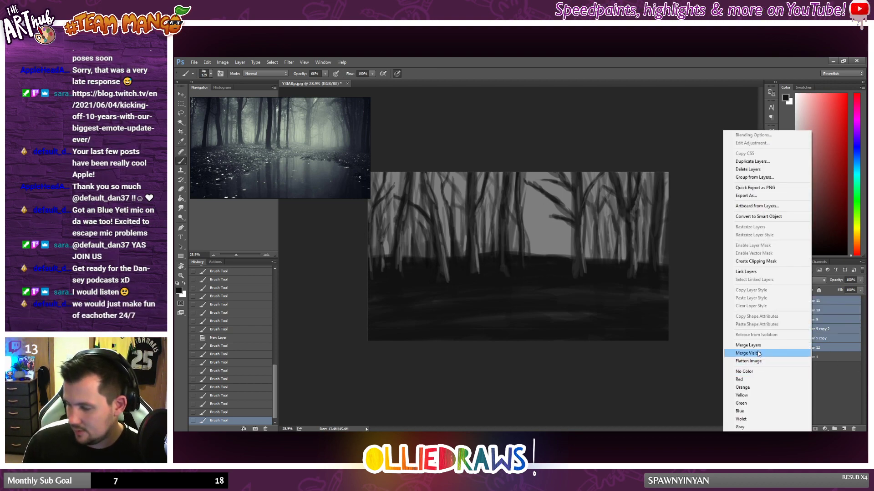
pyautogui.click(732, 346)
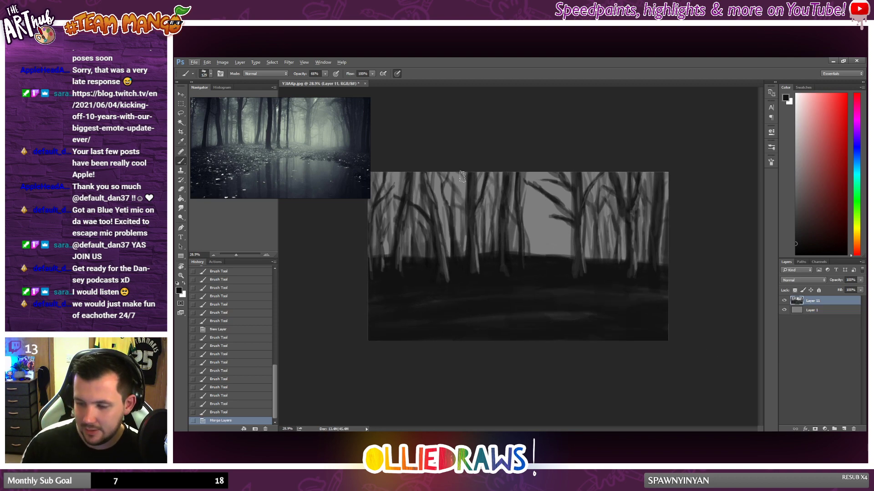
pyautogui.moveTo(498, 152)
pyautogui.mouseDown()
pyautogui.moveTo(504, 205)
pyautogui.moveTo(486, 300)
pyautogui.mouseUp()
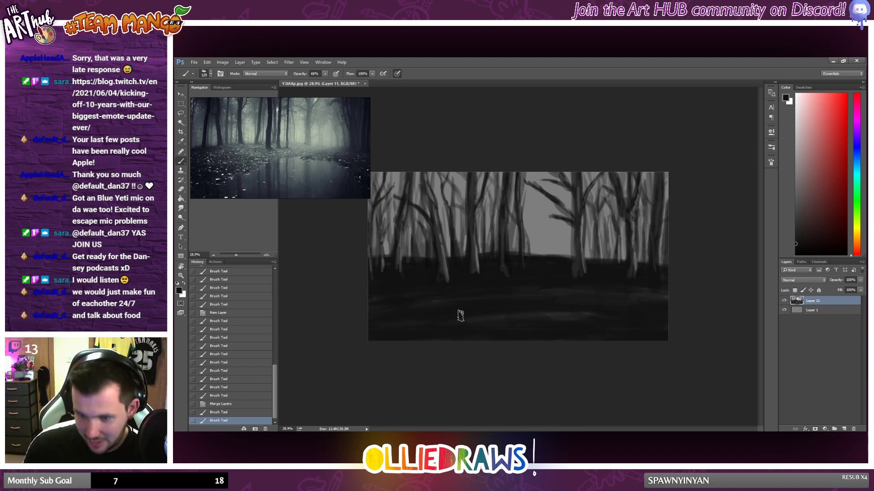
# Step: Pick a dark blue-grey, add a new layer, and lasso a pond shape across the foreground, widening towards the lower edge
pyautogui.click(799, 200)
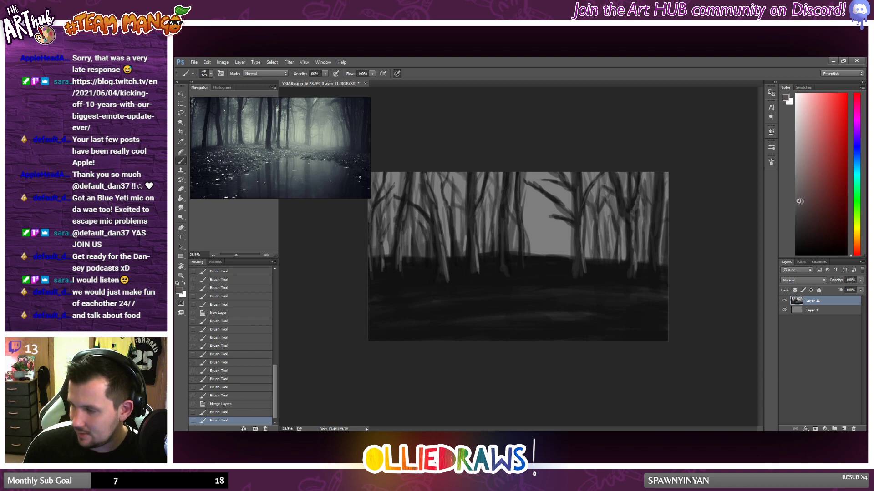
pyautogui.moveTo(805, 205); pyautogui.dragTo(804, 206)
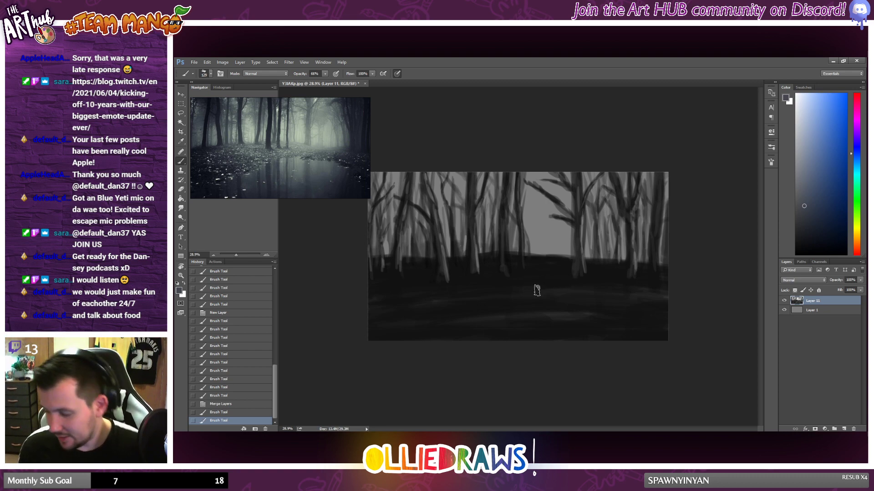
pyautogui.hotkey('ctrl', 'shift', 'alt', 'n')
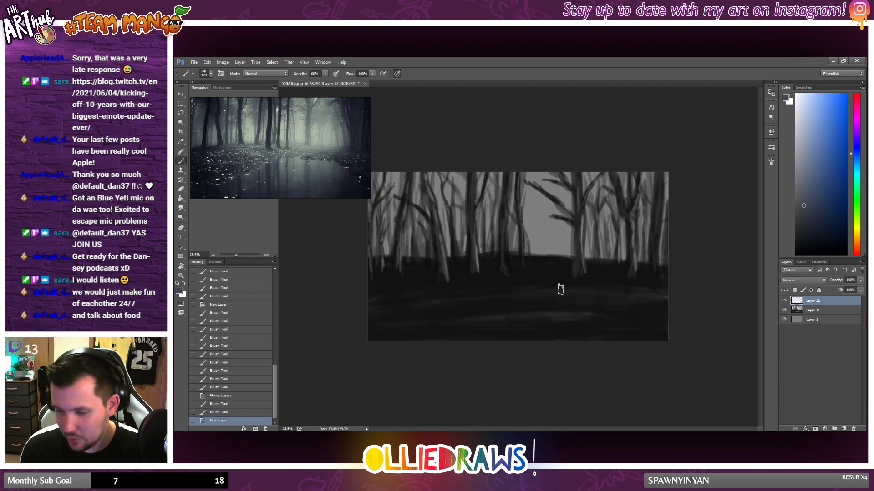
pyautogui.press('l')
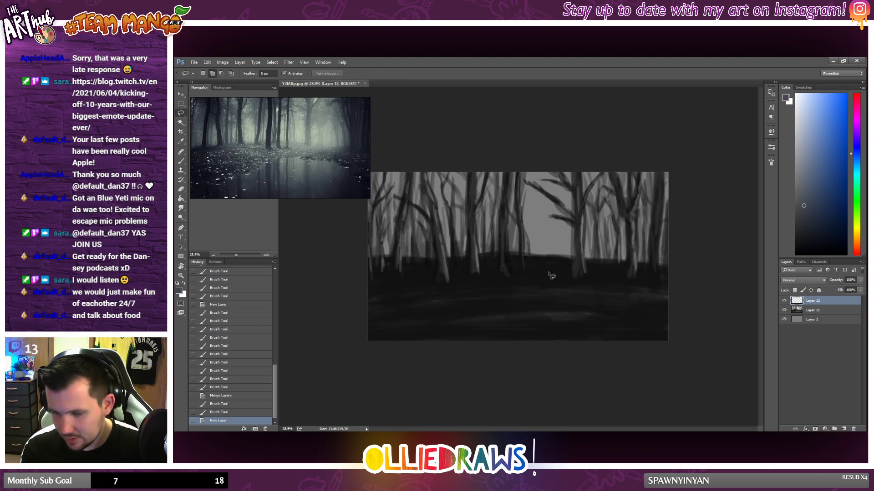
pyautogui.moveTo(548, 276)
pyautogui.mouseDown()
pyautogui.moveTo(610, 288)
pyautogui.moveTo(697, 339)
pyautogui.moveTo(678, 392)
pyautogui.moveTo(600, 399)
pyautogui.moveTo(442, 371)
pyautogui.moveTo(399, 339)
pyautogui.mouseUp()
pyautogui.moveTo(433, 325); pyautogui.dragTo(517, 289)
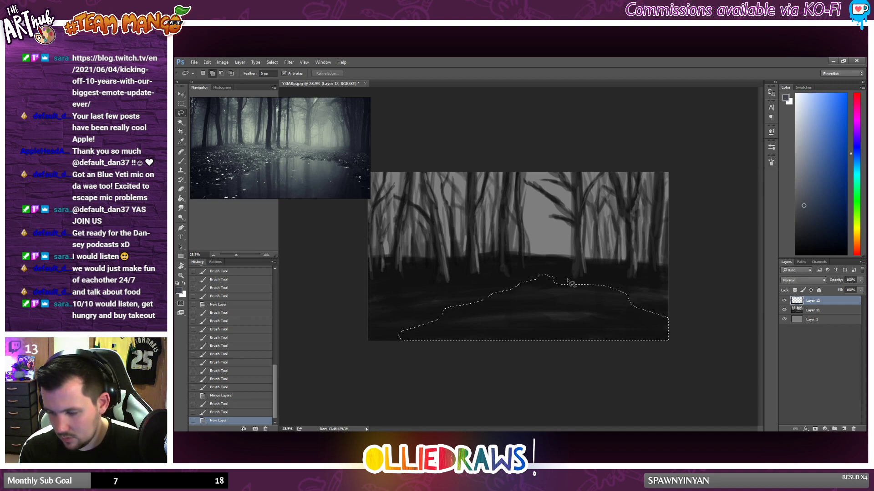
pyautogui.moveTo(572, 284); pyautogui.dragTo(575, 284)
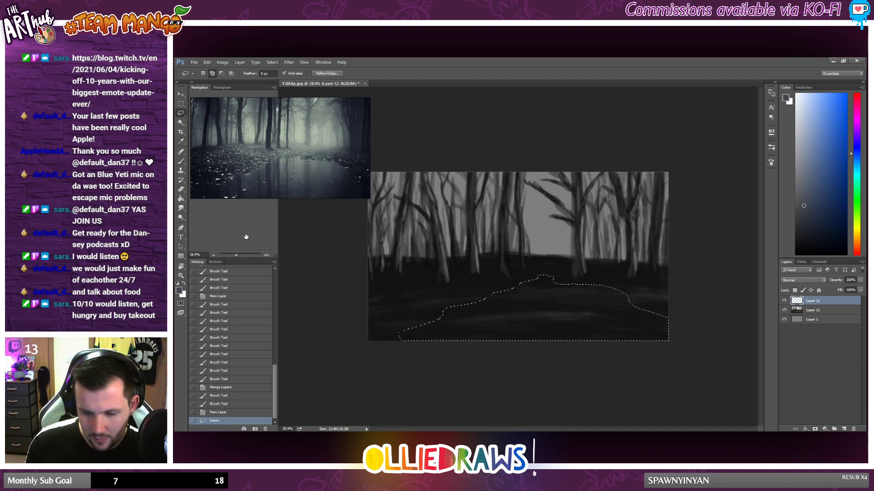
# Step: Brush blue-grey strokes inside the pond selection along its left bank, right bank and lower corners
pyautogui.click(181, 199)
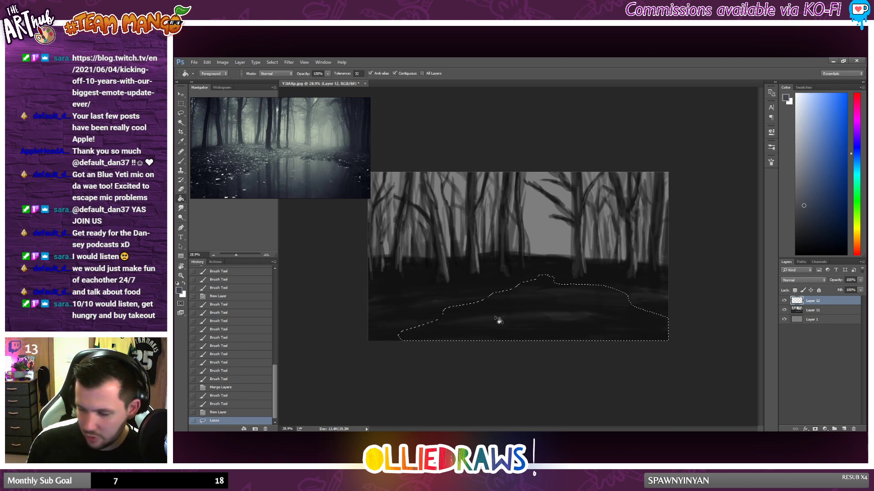
pyautogui.click(181, 161)
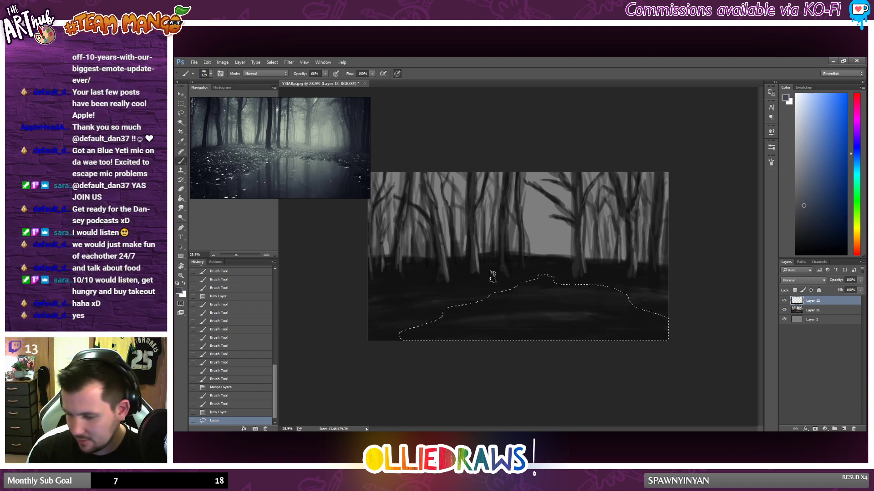
pyautogui.moveTo(492, 280)
pyautogui.mouseDown()
pyautogui.moveTo(555, 277)
pyautogui.moveTo(476, 280)
pyautogui.moveTo(528, 289)
pyautogui.mouseUp()
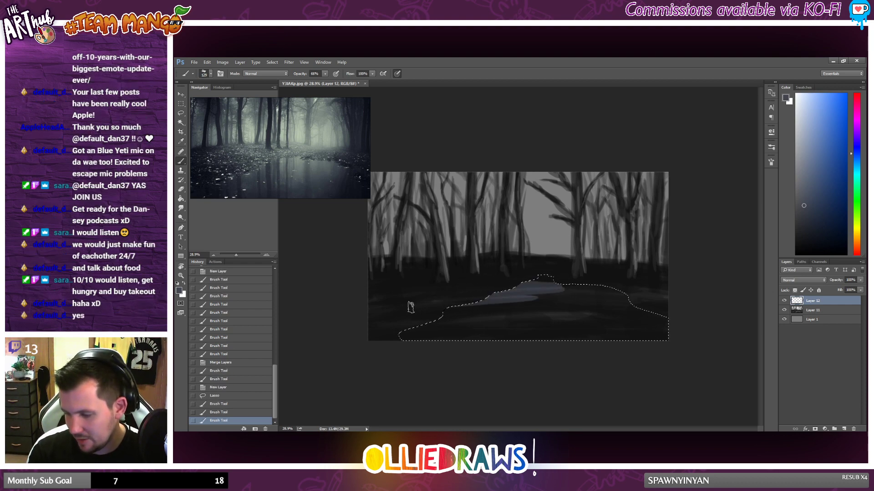
pyautogui.moveTo(450, 313); pyautogui.dragTo(493, 320)
pyautogui.moveTo(428, 325)
pyautogui.mouseDown()
pyautogui.moveTo(472, 327)
pyautogui.moveTo(457, 331)
pyautogui.mouseUp()
pyautogui.moveTo(370, 340); pyautogui.dragTo(481, 337)
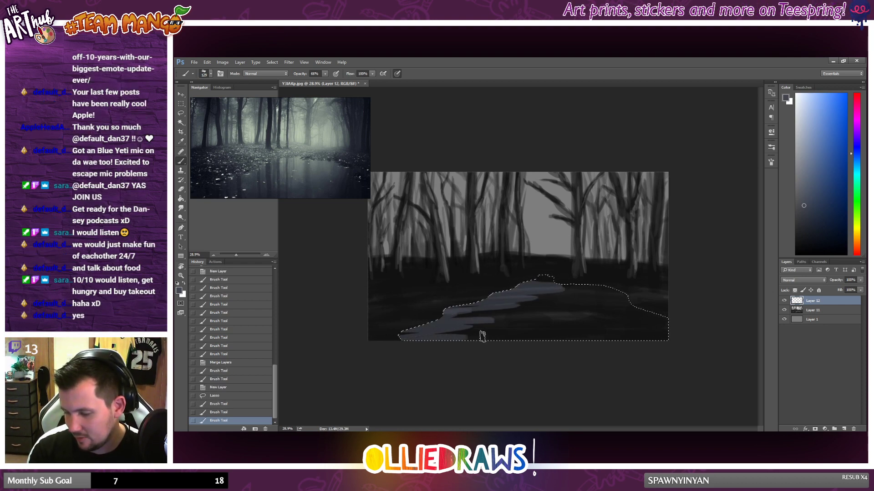
pyautogui.moveTo(409, 338); pyautogui.dragTo(481, 338)
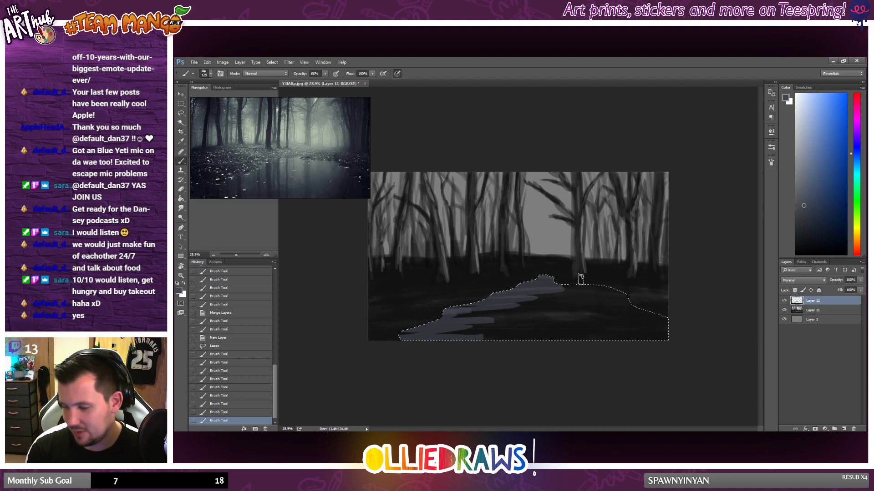
pyautogui.moveTo(580, 277); pyautogui.dragTo(634, 293)
pyautogui.moveTo(674, 318); pyautogui.dragTo(674, 330)
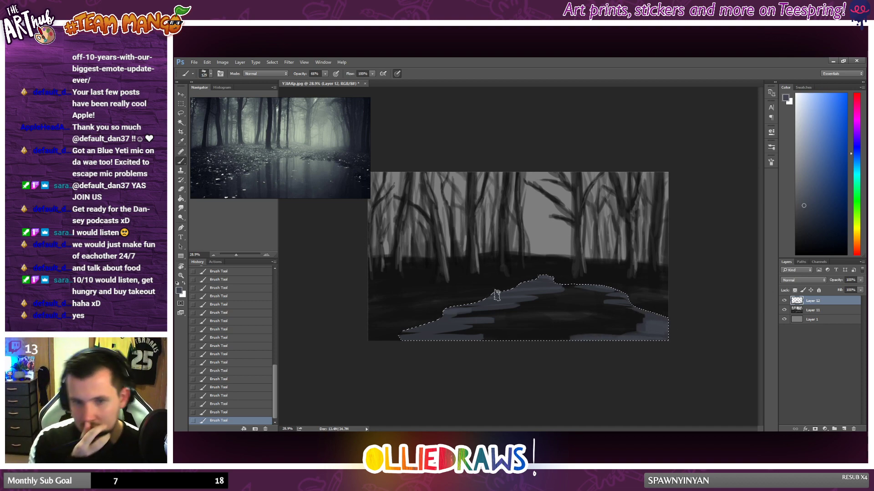
pyautogui.moveTo(655, 318); pyautogui.dragTo(652, 336)
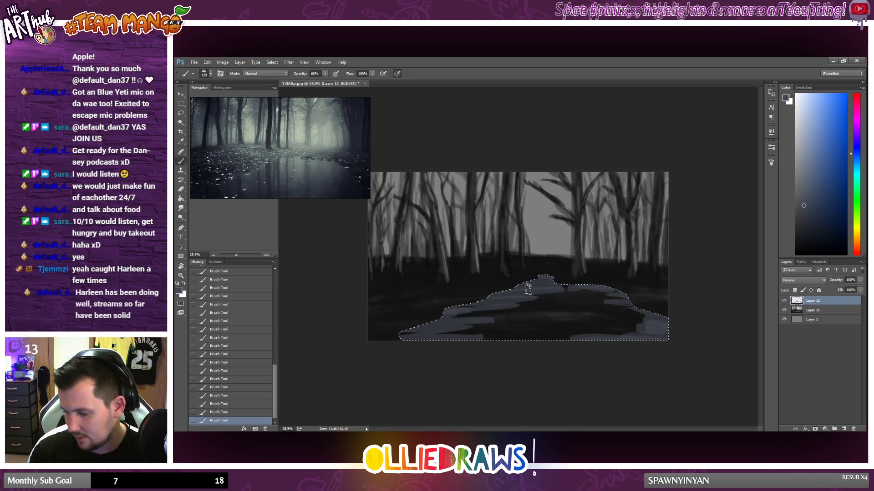
# Step: Fill the pond's dark centre with horizontal strokes in sampled blue-grey tones and darken its far tip
pyautogui.keyDown('alt'); pyautogui.click(490, 302); pyautogui.keyUp('alt')
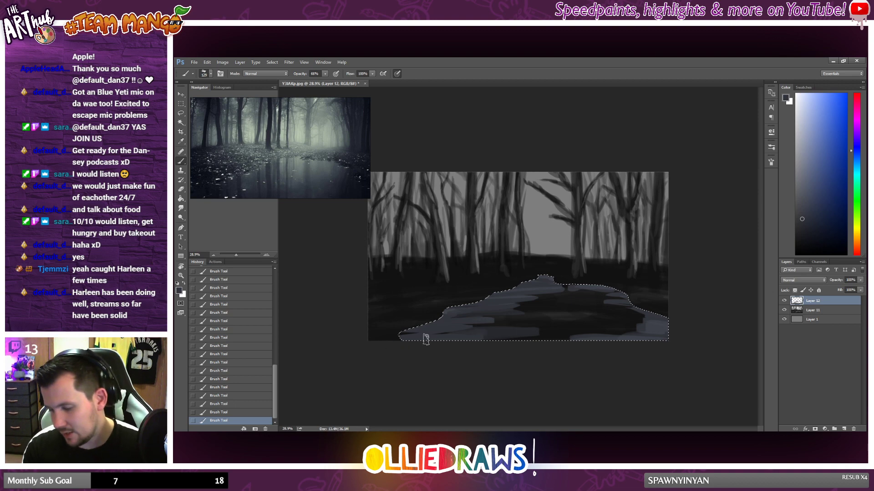
pyautogui.moveTo(425, 339); pyautogui.dragTo(370, 337)
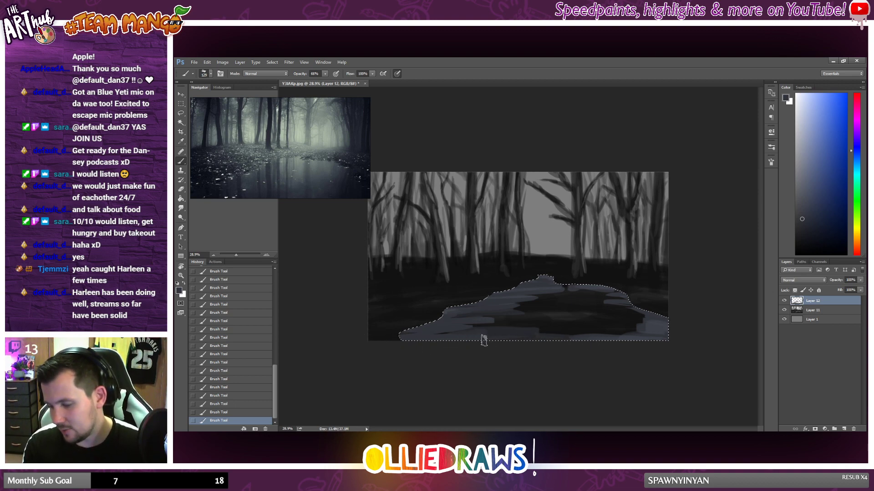
pyautogui.keyDown('alt'); pyautogui.click(651, 320); pyautogui.keyUp('alt')
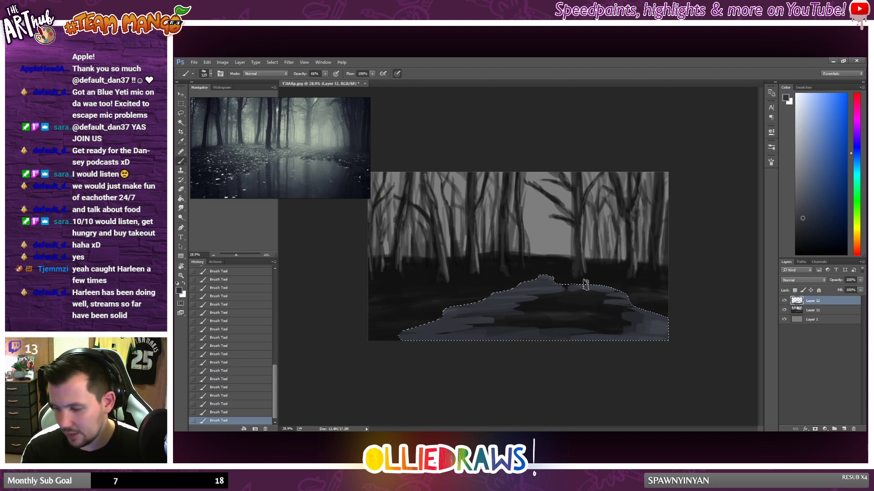
pyautogui.keyDown('alt'); pyautogui.click(604, 297); pyautogui.keyUp('alt')
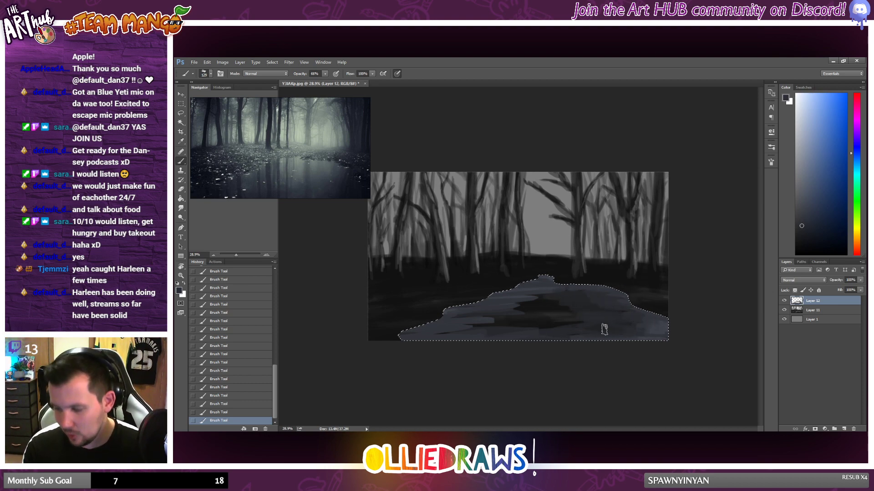
pyautogui.keyDown('alt'); pyautogui.click(526, 298); pyautogui.keyUp('alt')
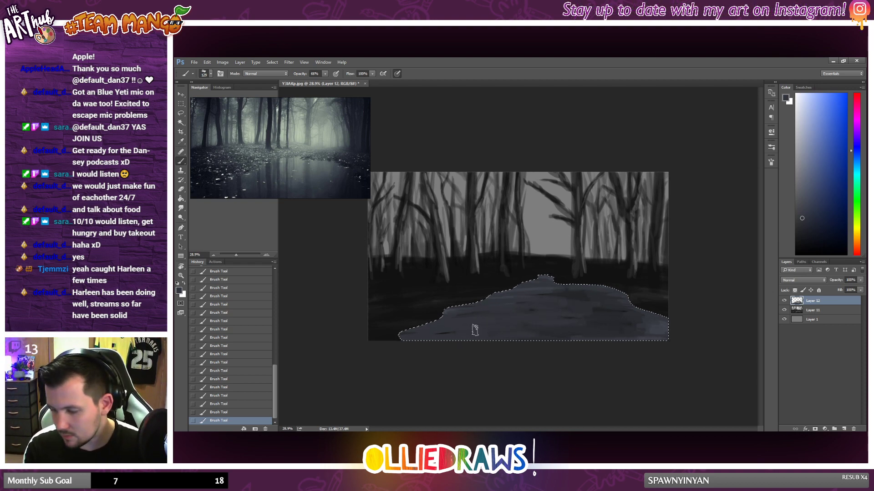
pyautogui.keyDown('alt'); pyautogui.click(430, 311); pyautogui.keyUp('alt')
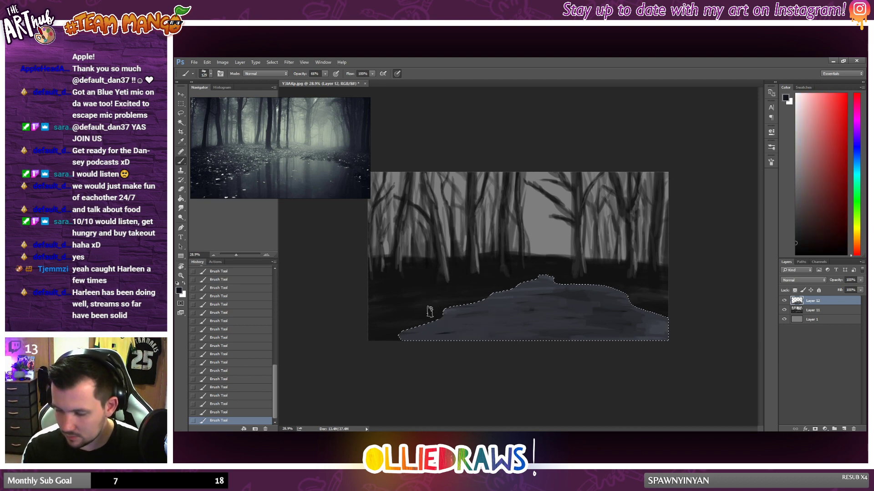
pyautogui.keyDown('alt'); pyautogui.click(530, 297); pyautogui.keyUp('alt')
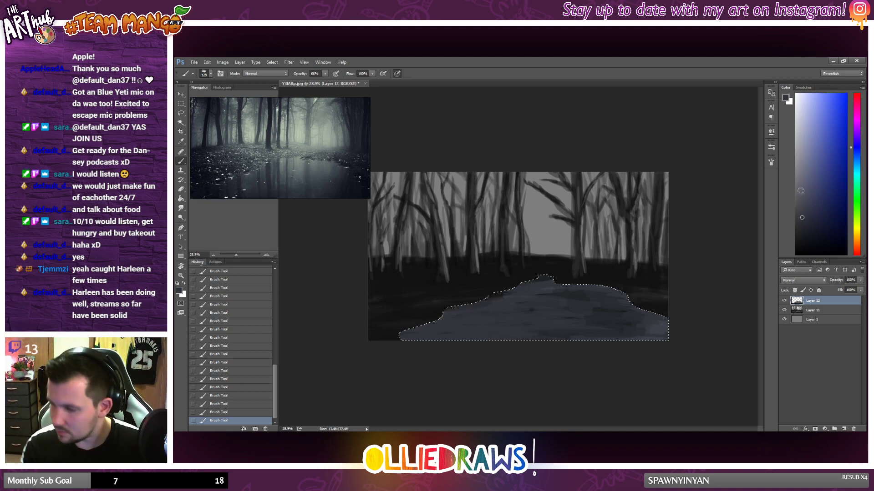
# Step: Choose a lighter blue-grey and paint reflection strokes down the pond's middle and on both sides
pyautogui.moveTo(801, 191); pyautogui.dragTo(803, 183)
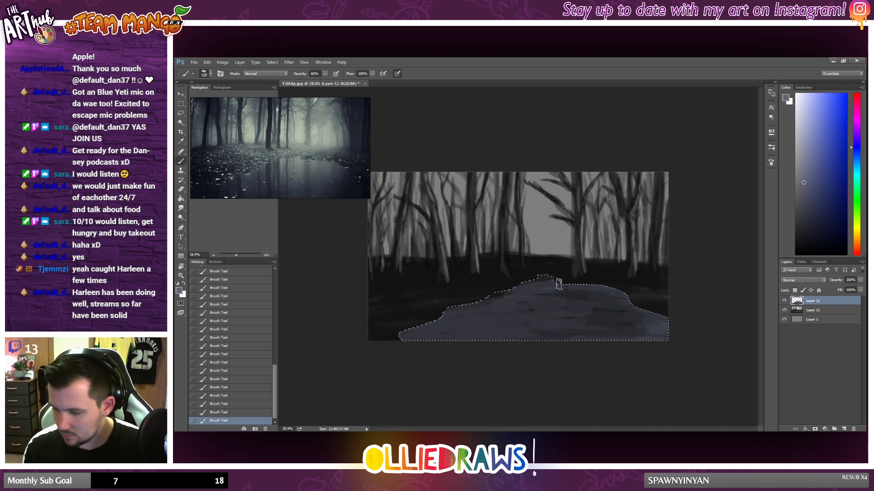
pyautogui.moveTo(559, 283)
pyautogui.mouseDown()
pyautogui.moveTo(542, 277)
pyautogui.moveTo(566, 280)
pyautogui.moveTo(536, 295)
pyautogui.mouseUp()
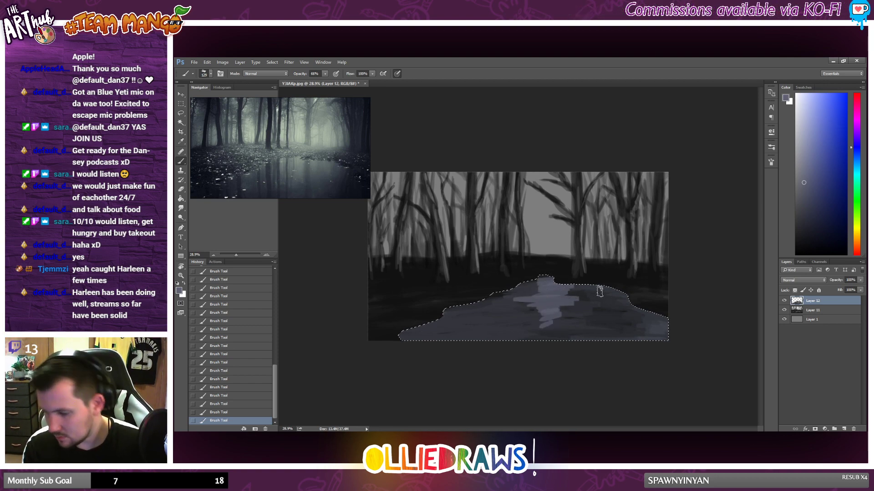
pyautogui.moveTo(561, 322); pyautogui.dragTo(588, 324)
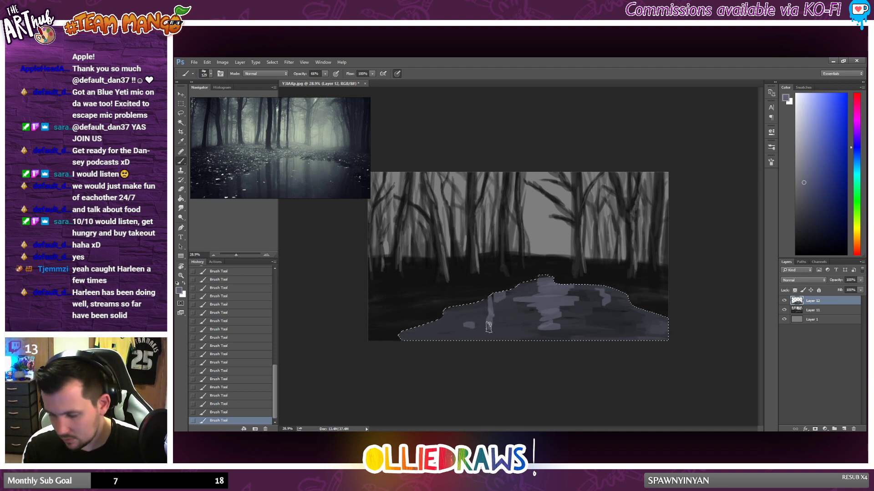
pyautogui.keyDown('alt'); pyautogui.click(494, 296); pyautogui.keyUp('alt')
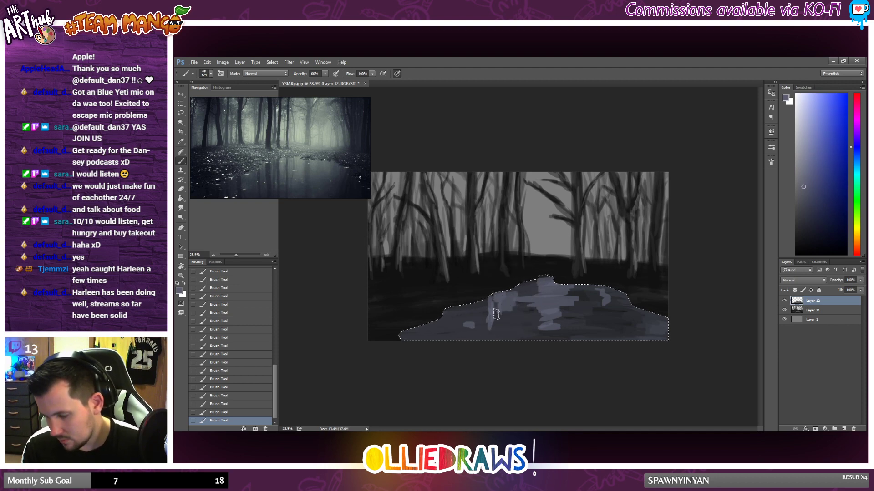
# Step: Set the brush opacity to 30% and blend the pond's reflections with soft strokes in sampled blue-greys
pyautogui.press('3')
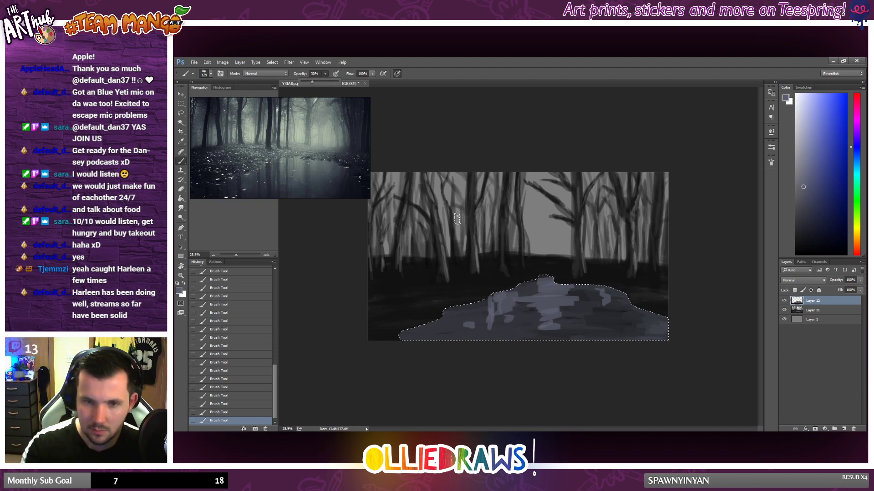
pyautogui.keyDown('alt'); pyautogui.click(539, 278); pyautogui.keyUp('alt')
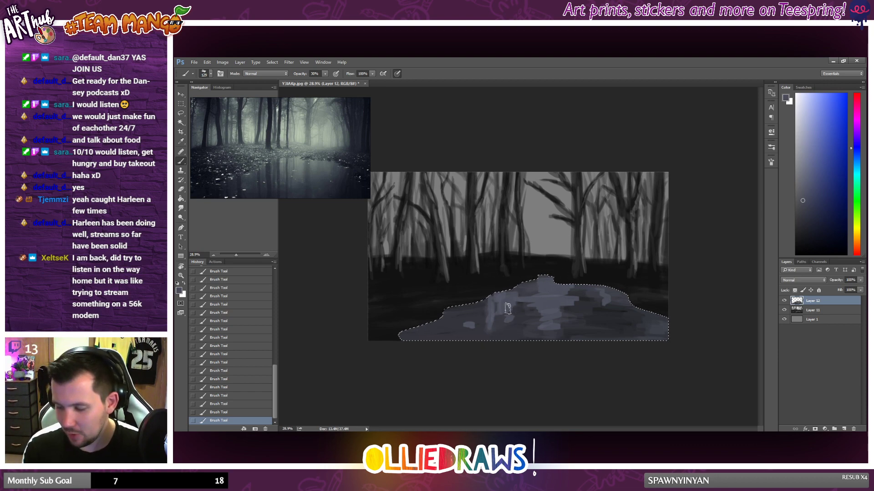
pyautogui.keyDown('alt'); pyautogui.click(476, 327); pyautogui.keyUp('alt')
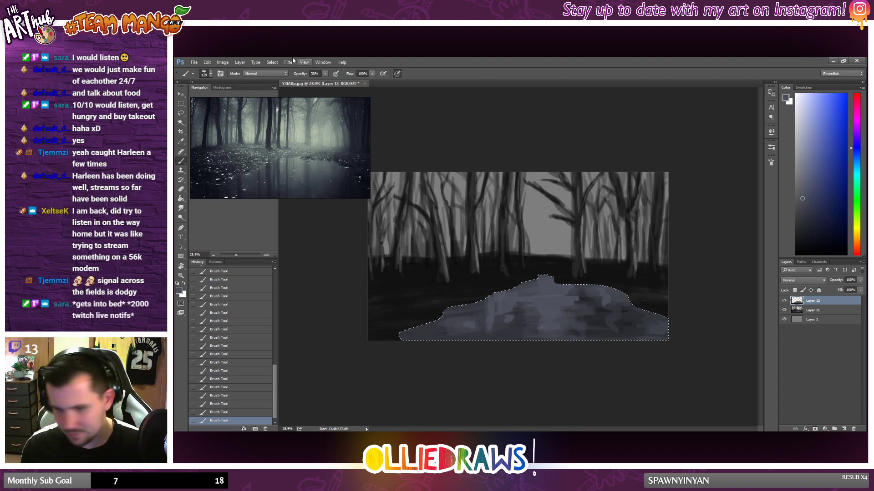
# Step: Shift the selected pond's hue to -51 with Hue/Saturation and deselect it
pyautogui.click(223, 62)
pyautogui.moveTo(228, 85)
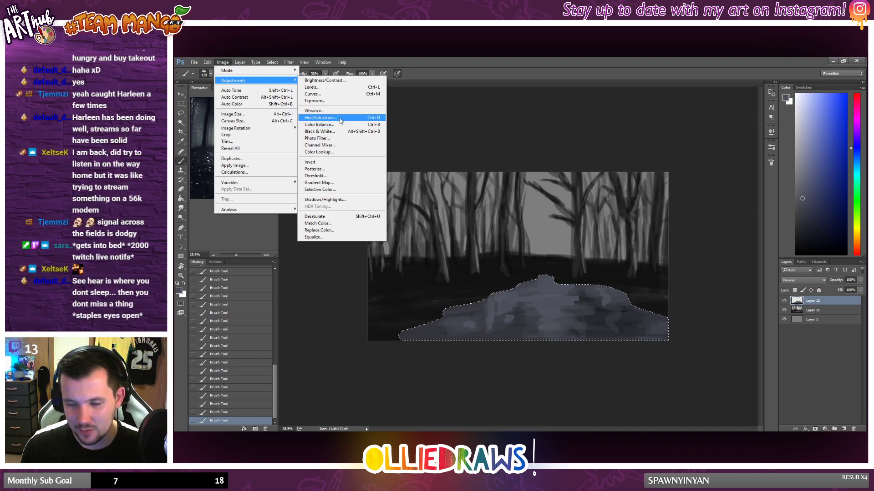
pyautogui.click(339, 121)
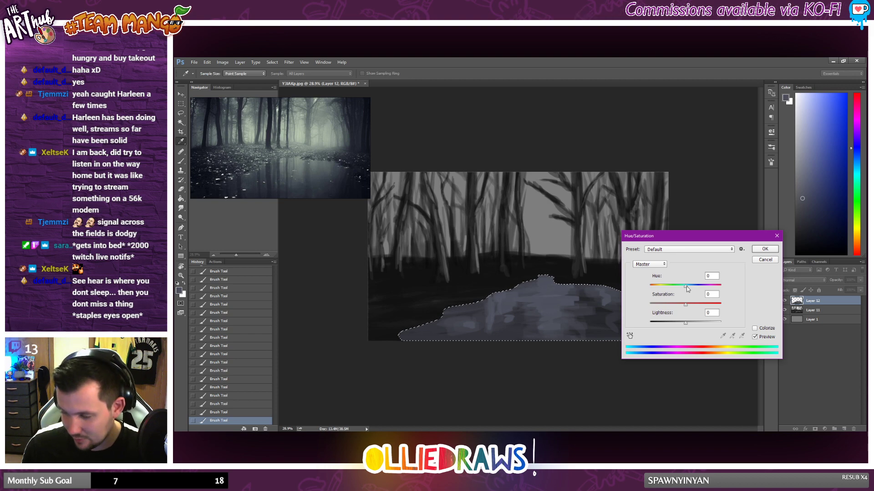
pyautogui.moveTo(686, 285); pyautogui.dragTo(669, 290)
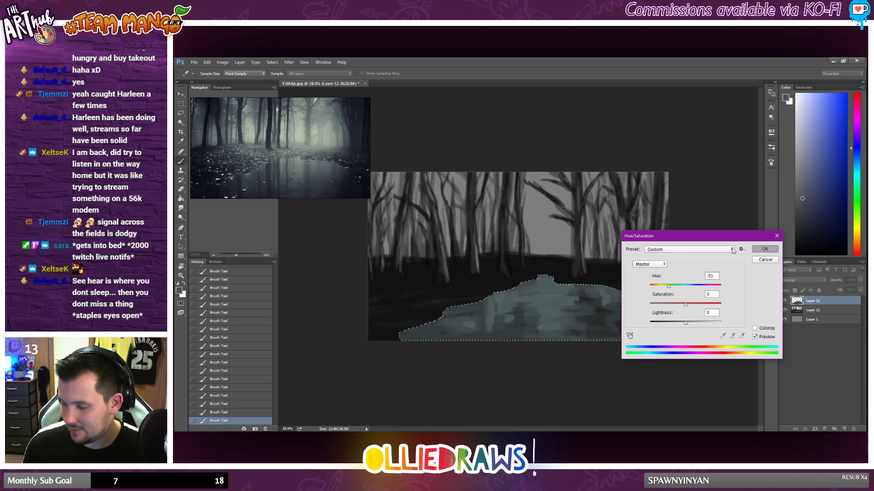
pyautogui.press('Return')
pyautogui.press('m')
pyautogui.hotkey('ctrl', 'd')
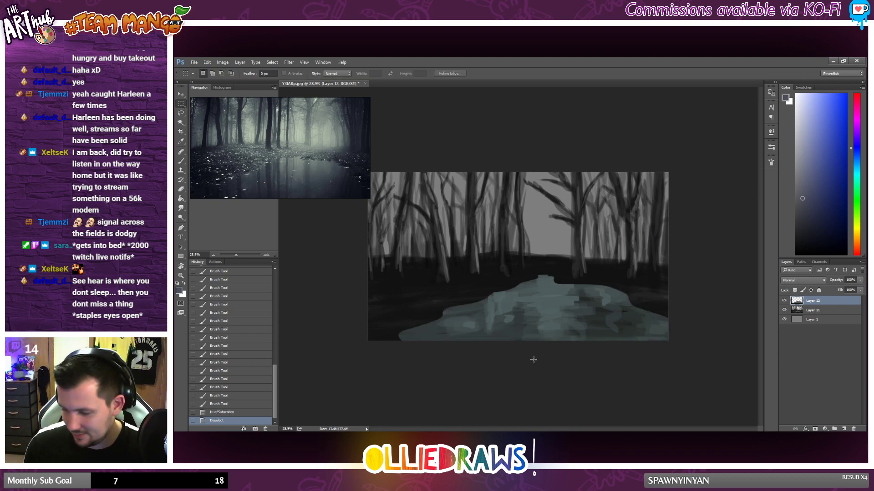
# Step: Lower the pond layer's opacity to about 64%
pyautogui.scroll(-1, 523, 307)
pyautogui.scroll(1, 549, 302)
pyautogui.press('alt')
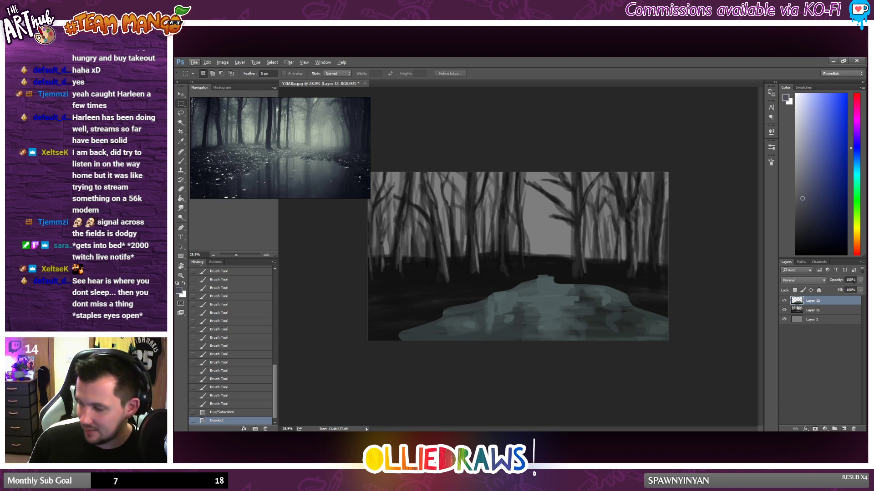
pyautogui.click(860, 279)
pyautogui.moveTo(860, 289); pyautogui.dragTo(849, 293)
# Step: Free-transform the pond, squashing its height to about 90% from the far tip and widening it leftward to about 103%
pyautogui.hotkey('ctrl', 't')
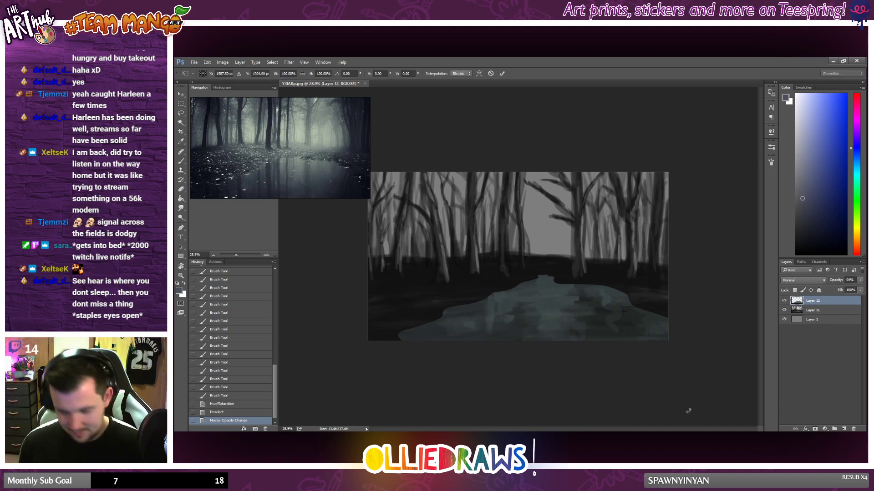
pyautogui.moveTo(399, 345); pyautogui.dragTo(371, 349)
pyautogui.hotkey('ctrl', 'z')
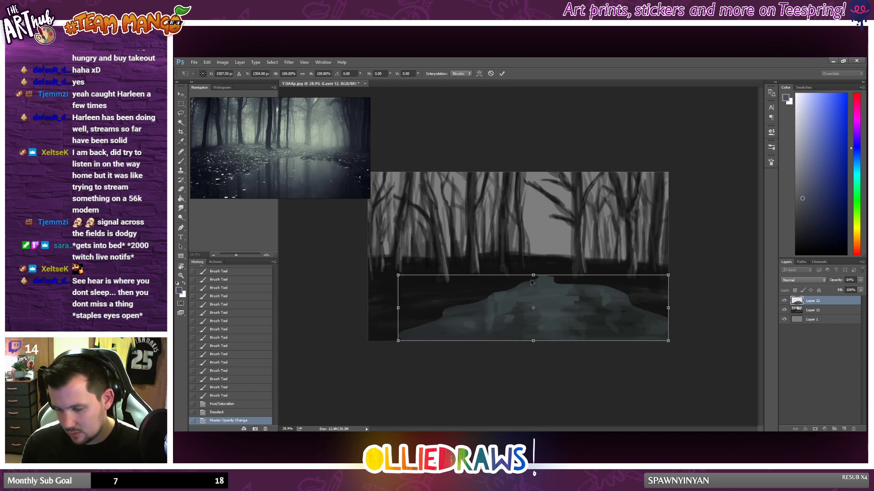
pyautogui.moveTo(534, 275); pyautogui.dragTo(551, 281)
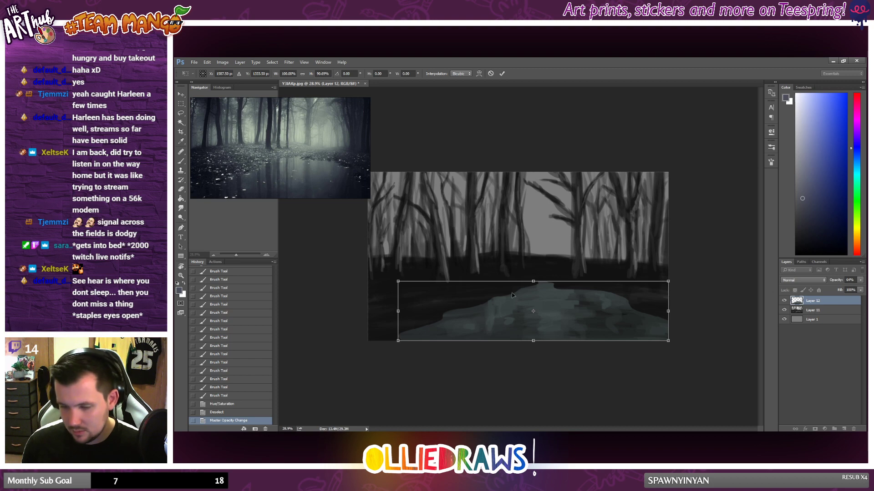
pyautogui.moveTo(400, 313); pyautogui.dragTo(392, 314)
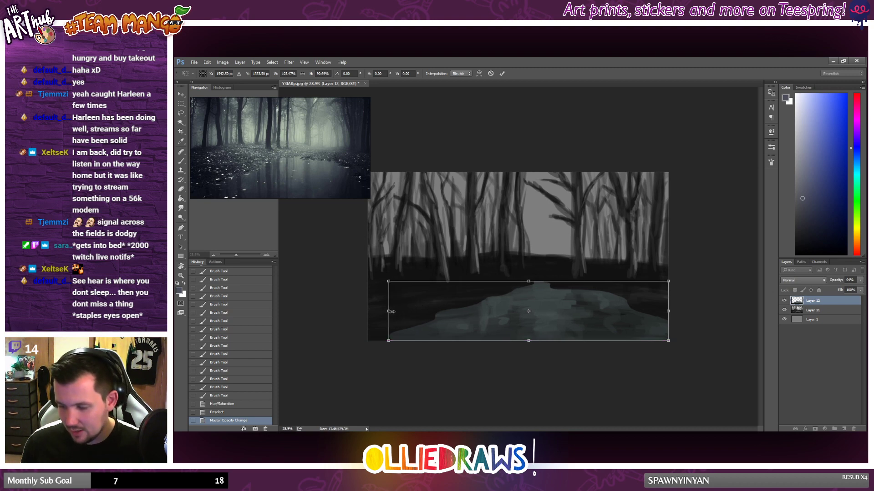
pyautogui.press('Return')
pyautogui.scroll(-1, 568, 280)
pyautogui.scroll(1, 572, 270)
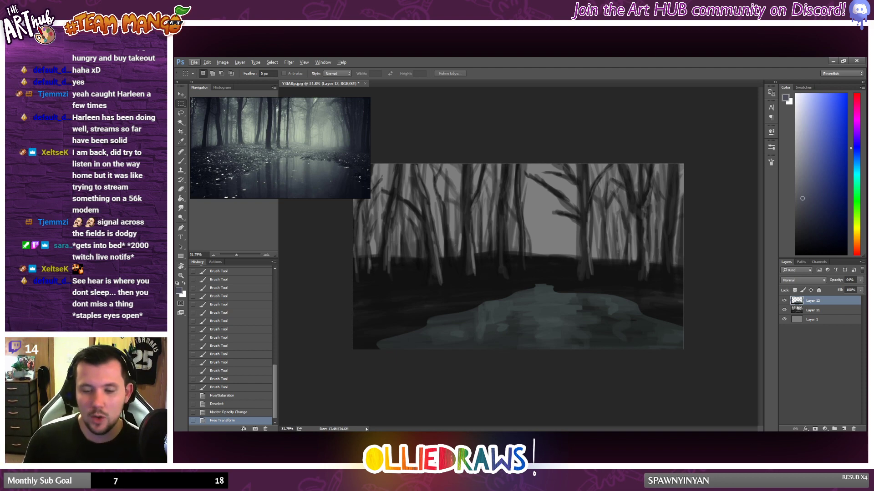
# Step: Reset the brush colour to black and paint soft strokes over the pond's left and right banks to blend its edges
pyautogui.click(181, 163)
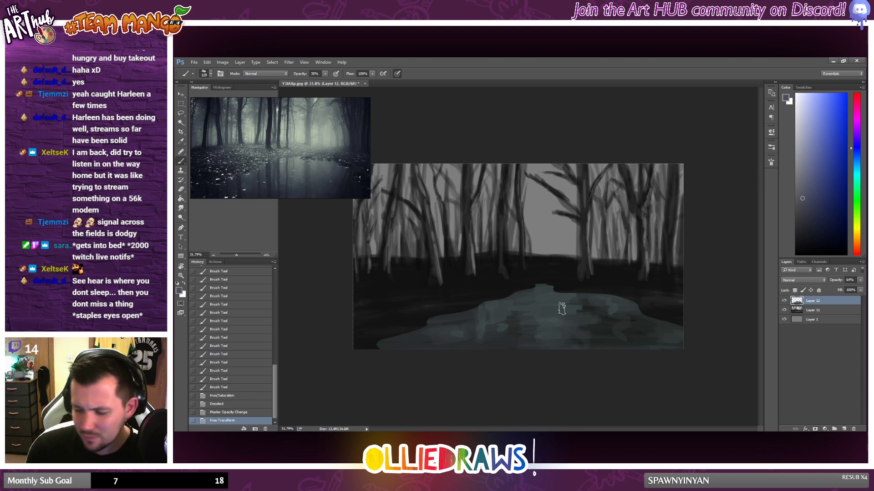
pyautogui.press('d')
pyautogui.moveTo(468, 305); pyautogui.dragTo(501, 299)
pyautogui.moveTo(457, 304); pyautogui.dragTo(493, 303)
pyautogui.moveTo(418, 320)
pyautogui.mouseDown()
pyautogui.moveTo(383, 331)
pyautogui.moveTo(387, 342)
pyautogui.moveTo(358, 347)
pyautogui.moveTo(424, 314)
pyautogui.moveTo(531, 284)
pyautogui.moveTo(657, 309)
pyautogui.mouseUp()
pyautogui.moveTo(600, 295); pyautogui.dragTo(697, 329)
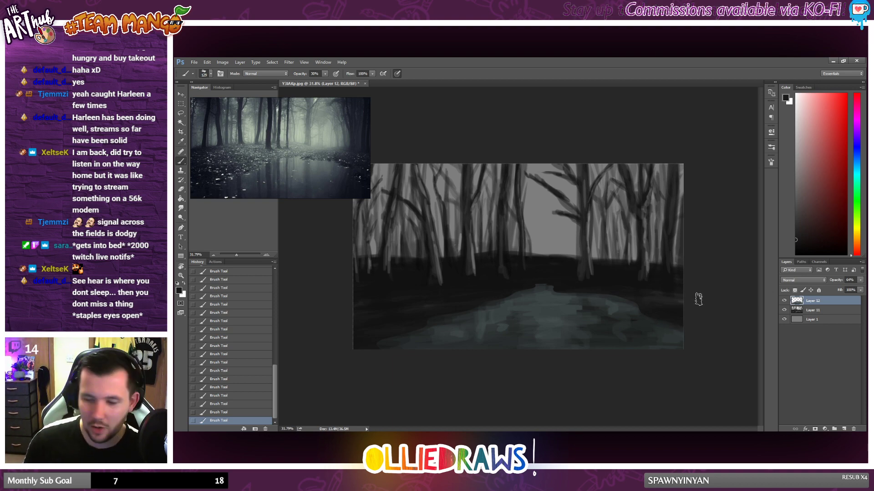
# Step: Sample teal-grey tones from the pond and blend soft strokes across its left side, middle and lower area
pyautogui.keyDown('alt'); pyautogui.click(491, 306); pyautogui.keyUp('alt')
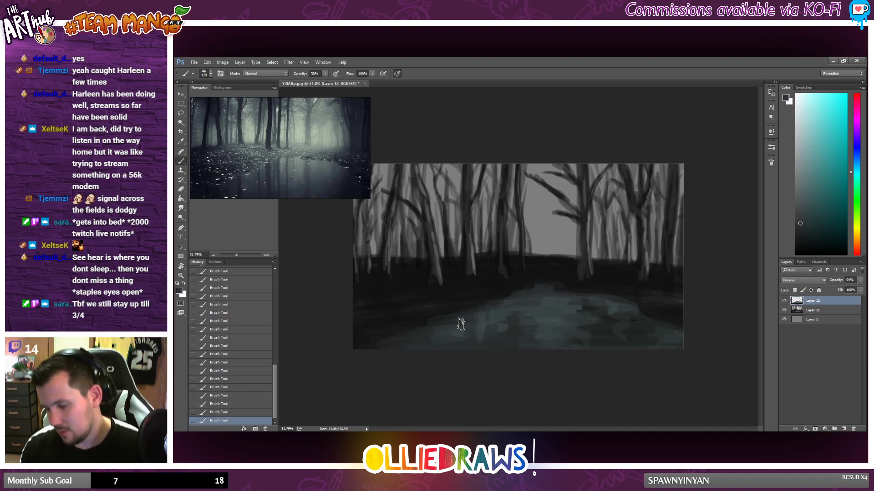
pyautogui.keyDown('alt'); pyautogui.click(532, 306); pyautogui.keyUp('alt')
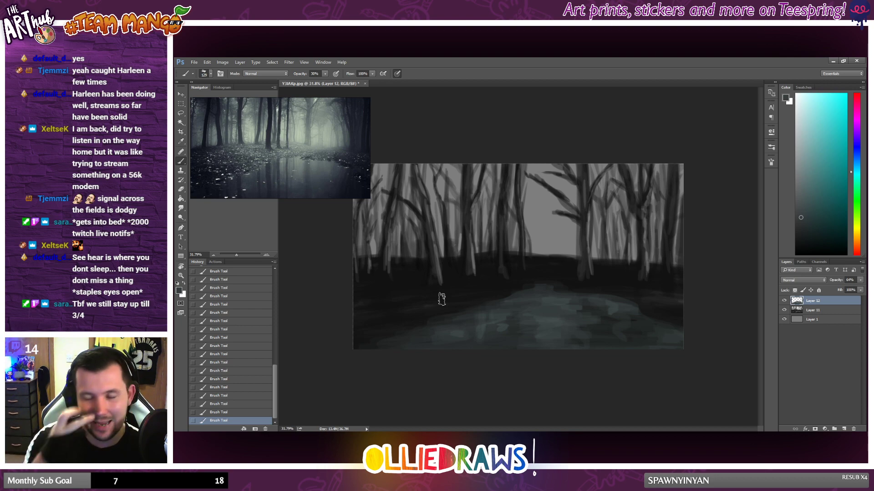
pyautogui.keyDown('alt'); pyautogui.click(562, 303); pyautogui.keyUp('alt')
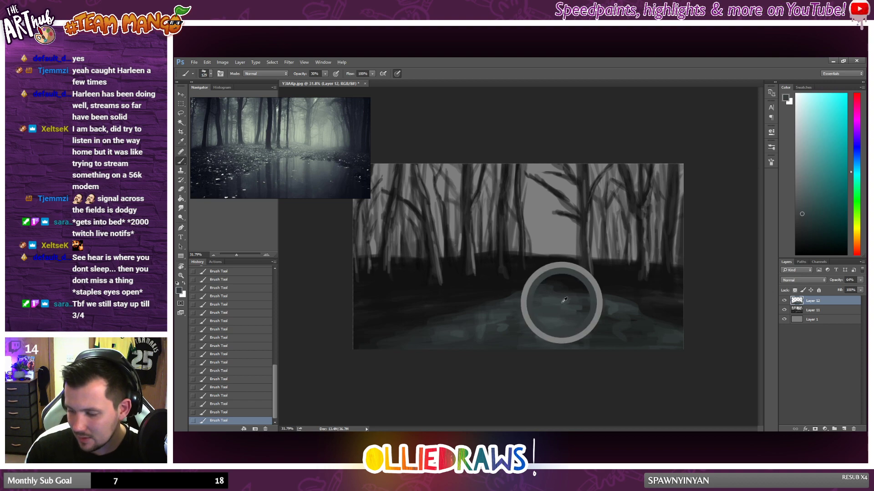
pyautogui.moveTo(552, 304); pyautogui.dragTo(599, 318)
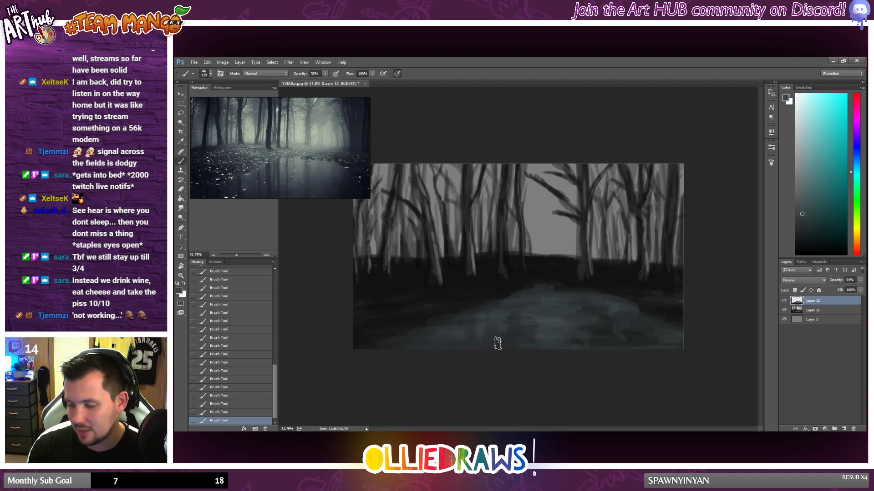
pyautogui.keyDown('alt'); pyautogui.click(555, 327); pyautogui.keyUp('alt')
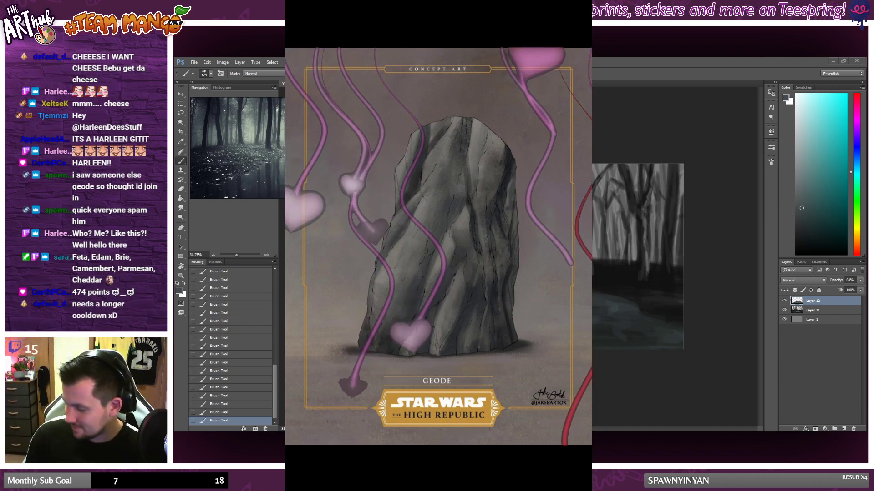
# Step: Add a new layer above the pond and choose a lighter teal-grey brush colour
pyautogui.click(844, 429)
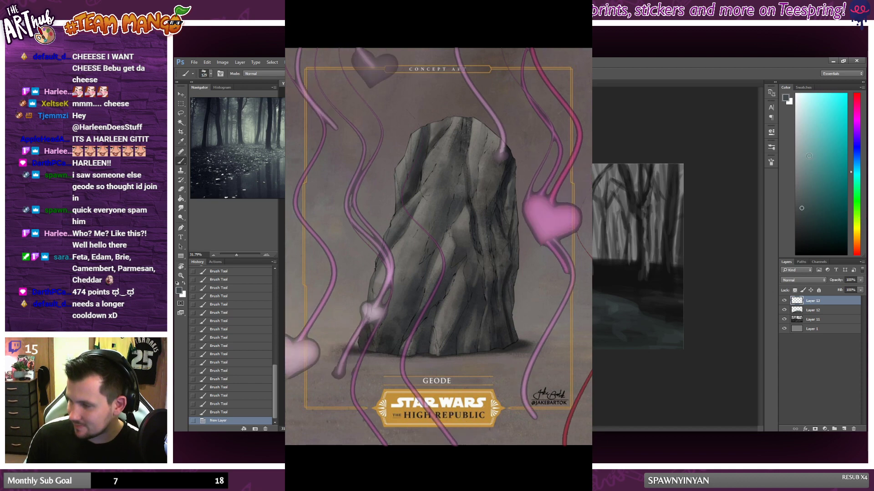
pyautogui.click(804, 163)
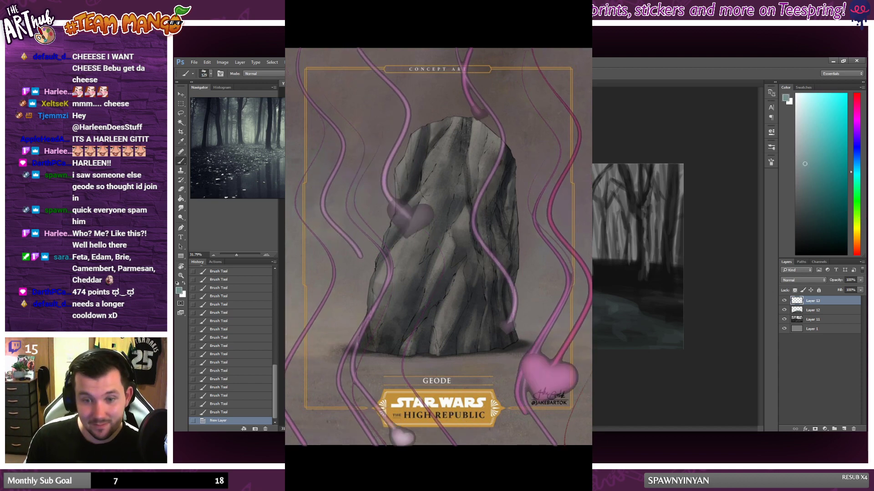
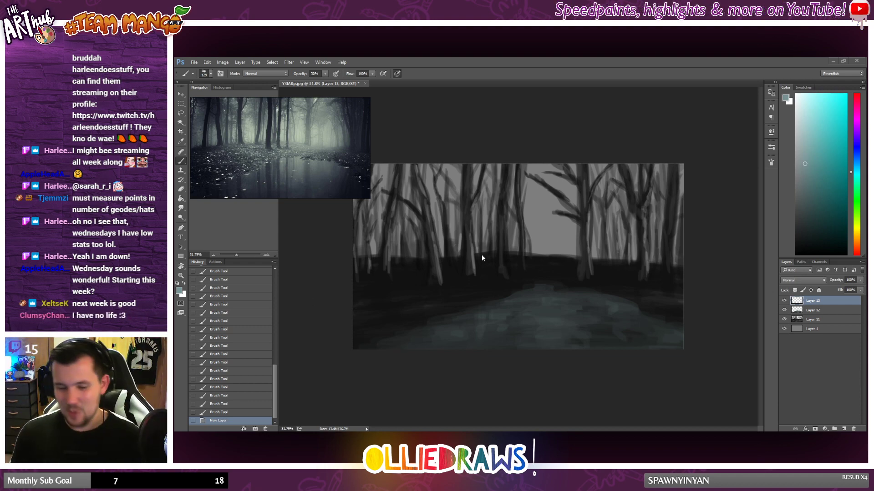
# Step: Sample near-black from the ground and paint dark strokes along the trunk of the large branching tree above the pond
pyautogui.keyDown('alt'); pyautogui.click(460, 263); pyautogui.keyUp('alt')
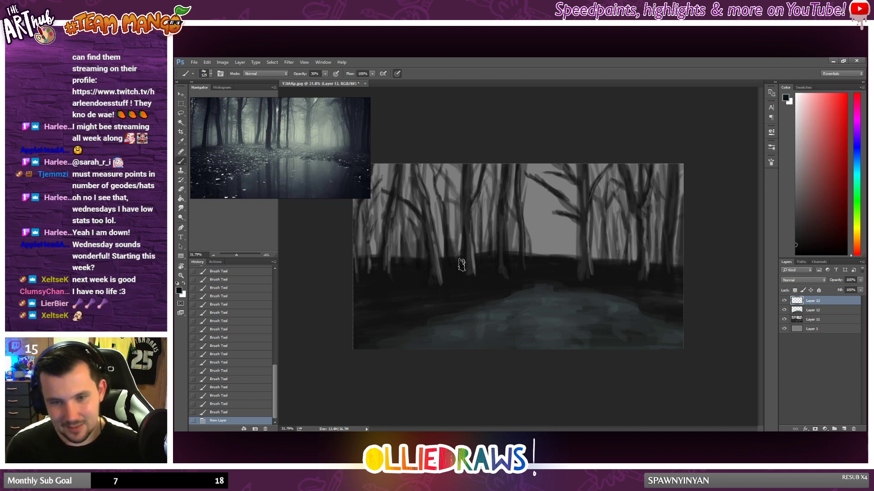
pyautogui.moveTo(581, 231)
pyautogui.mouseDown()
pyautogui.moveTo(578, 279)
pyautogui.moveTo(578, 164)
pyautogui.mouseUp()
pyautogui.moveTo(578, 166); pyautogui.dragTo(579, 200)
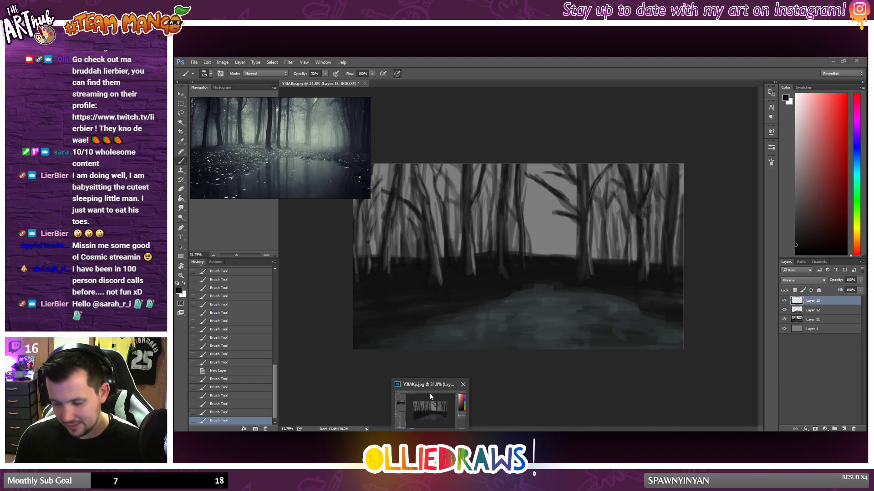
# Step: Sample the pond's teal-grey, lighten it slightly, and brush horizontal highlight strokes across the upper part of the pond
pyautogui.keyDown('alt'); pyautogui.click(481, 316); pyautogui.keyUp('alt')
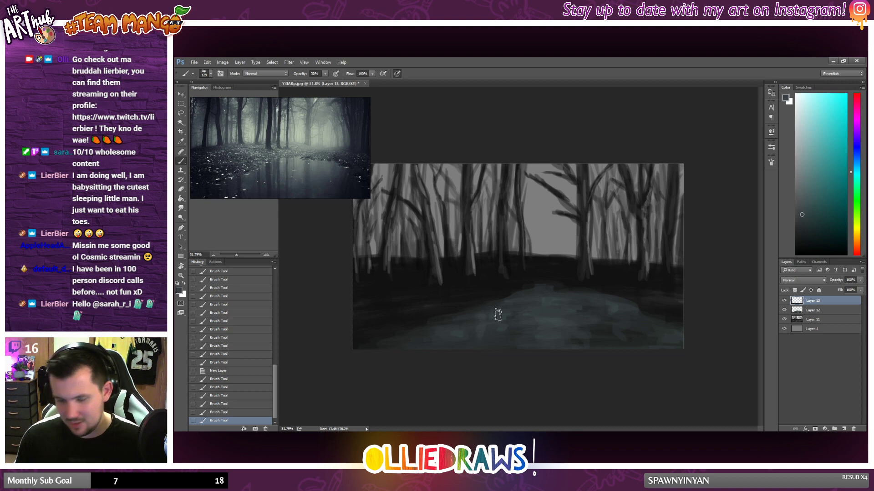
pyautogui.keyDown('alt'); pyautogui.click(555, 306); pyautogui.keyUp('alt')
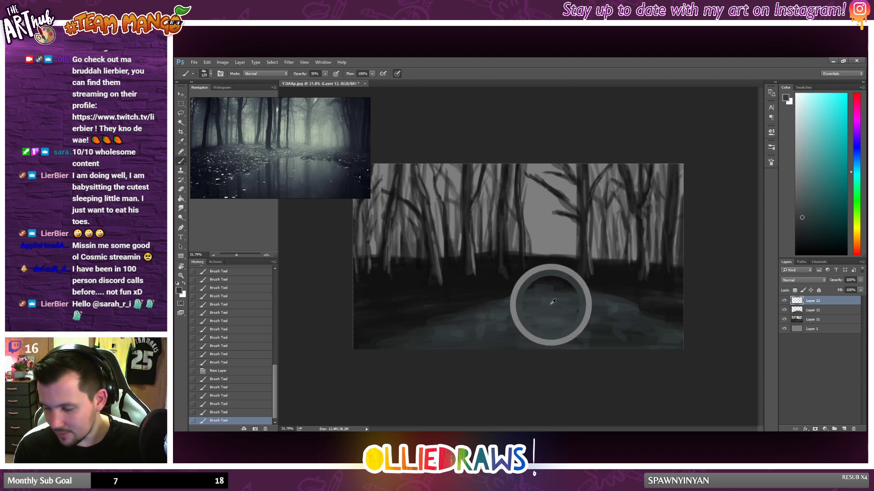
pyautogui.moveTo(544, 299)
pyautogui.mouseDown()
pyautogui.moveTo(536, 304)
pyautogui.moveTo(545, 306)
pyautogui.moveTo(508, 316)
pyautogui.mouseUp()
pyautogui.click(802, 195)
pyautogui.moveTo(537, 313)
pyautogui.mouseDown()
pyautogui.moveTo(574, 310)
pyautogui.moveTo(521, 310)
pyautogui.moveTo(615, 311)
pyautogui.mouseUp()
pyautogui.moveTo(504, 309); pyautogui.dragTo(595, 306)
pyautogui.moveTo(595, 306)
pyautogui.mouseDown()
pyautogui.moveTo(538, 303)
pyautogui.moveTo(561, 301)
pyautogui.mouseUp()
pyautogui.moveTo(560, 301); pyautogui.dragTo(540, 291)
# Step: Paint broad horizontal teal-grey ripples across the pond's lower half, undoing the last strokes and repainting them along the bottom edge
pyautogui.moveTo(622, 325); pyautogui.dragTo(428, 326)
pyautogui.moveTo(429, 327); pyautogui.dragTo(623, 327)
pyautogui.moveTo(473, 331)
pyautogui.mouseDown()
pyautogui.moveTo(626, 326)
pyautogui.moveTo(470, 341)
pyautogui.moveTo(583, 335)
pyautogui.moveTo(492, 347)
pyautogui.moveTo(640, 345)
pyautogui.mouseUp()
pyautogui.hotkey('ctrl', 'z')
pyautogui.hotkey('ctrl', 'z')
pyautogui.moveTo(495, 350); pyautogui.dragTo(668, 342)
pyautogui.keyDown('alt'); pyautogui.click(596, 336); pyautogui.keyUp('alt')
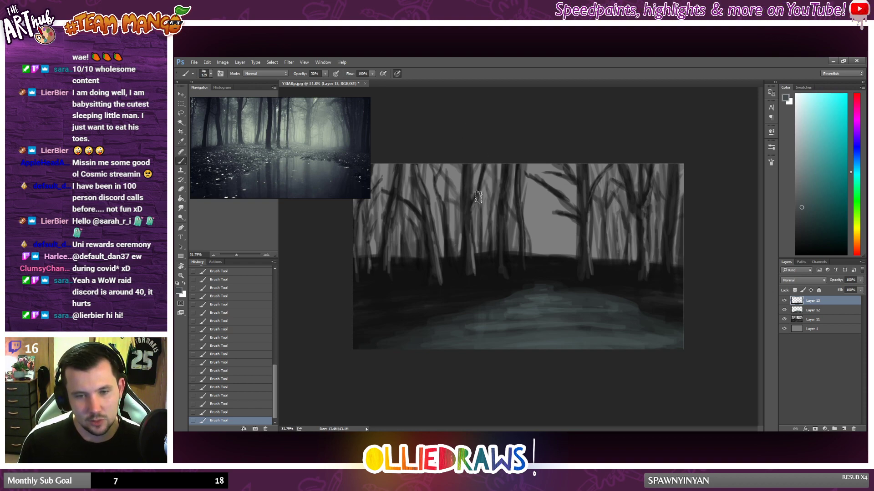
pyautogui.scroll(-1, 480, 199)
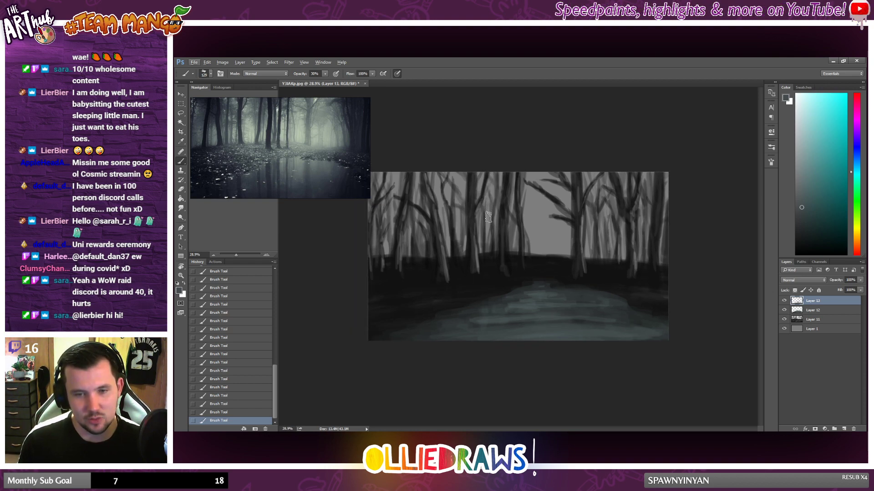
pyautogui.scroll(1, 488, 217)
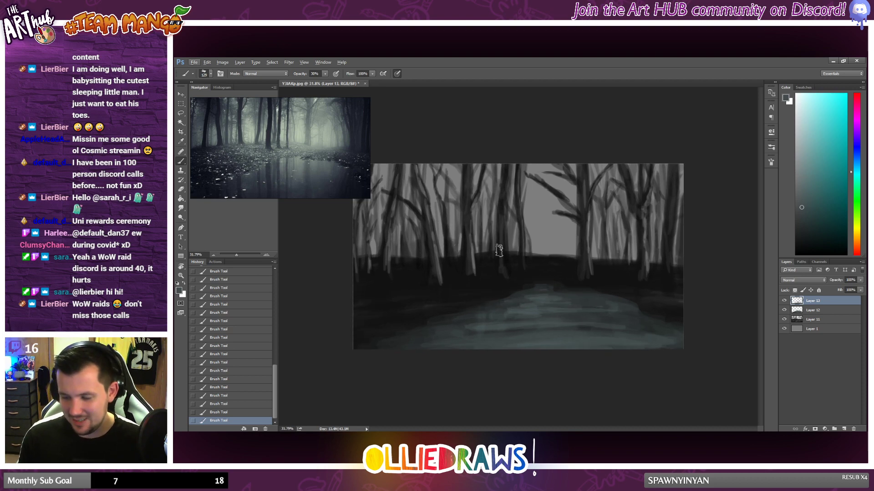
# Step: Add a new layer above Layer 13, compare the pond with and without its highlights, and set the new layer's opacity to 57%
pyautogui.click(843, 429)
pyautogui.click(784, 311)
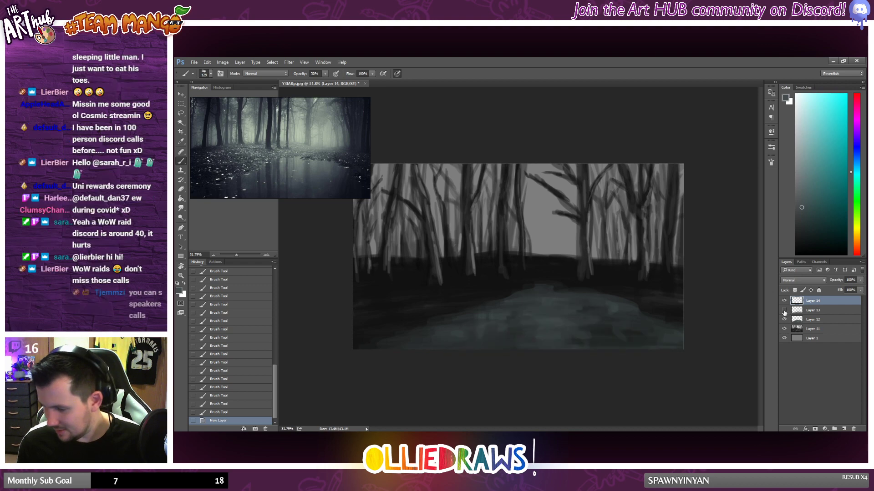
pyautogui.click(783, 311)
pyautogui.click(859, 281)
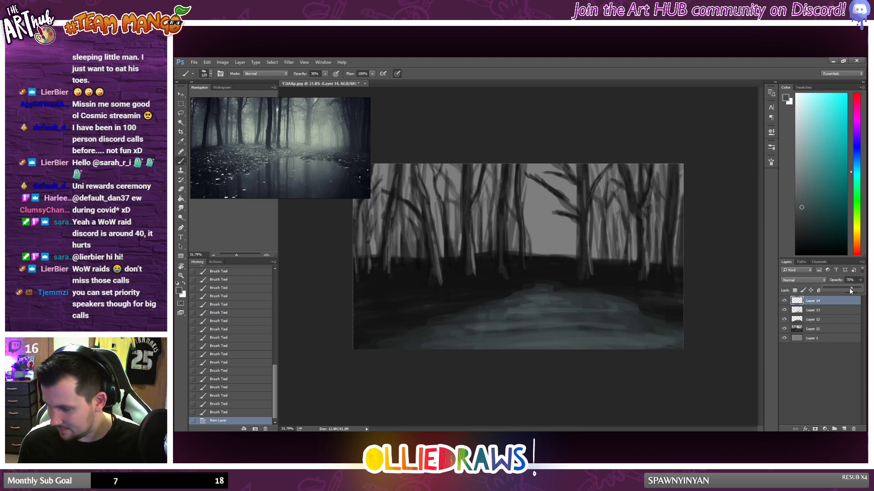
pyautogui.moveTo(850, 290); pyautogui.dragTo(848, 291)
# Step: Lower the opacity of the pond highlight layer, Layer 13, and set the opacity of Layer 12 to 52%
pyautogui.click(831, 312)
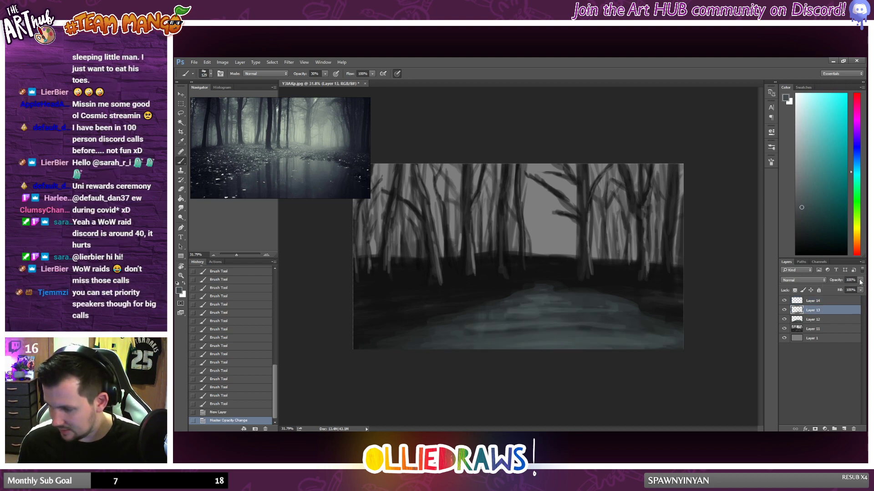
pyautogui.moveTo(843, 290)
pyautogui.mouseDown()
pyautogui.moveTo(850, 289)
pyautogui.moveTo(840, 292)
pyautogui.mouseUp()
pyautogui.click(826, 320)
pyautogui.click(861, 281)
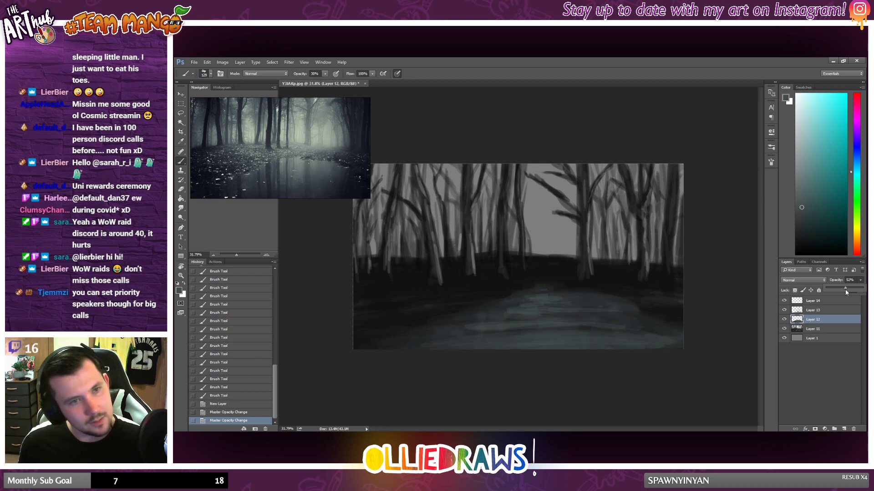
pyautogui.moveTo(845, 290); pyautogui.dragTo(846, 289)
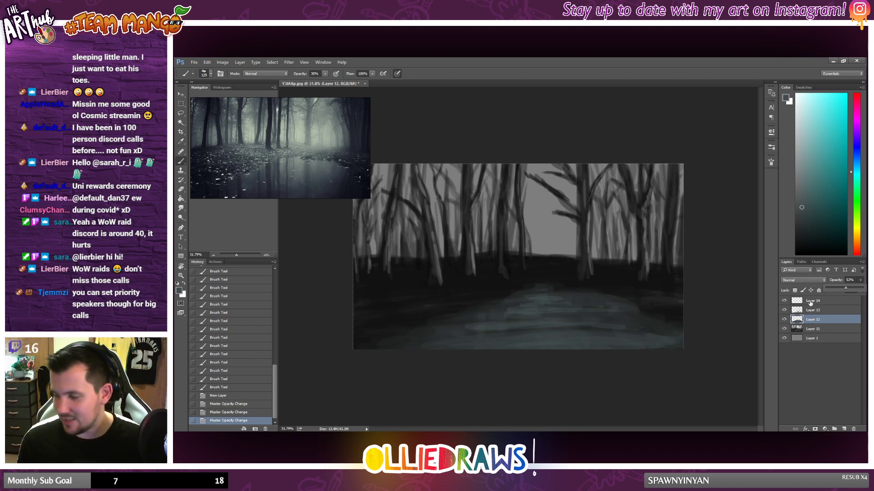
pyautogui.click(754, 293)
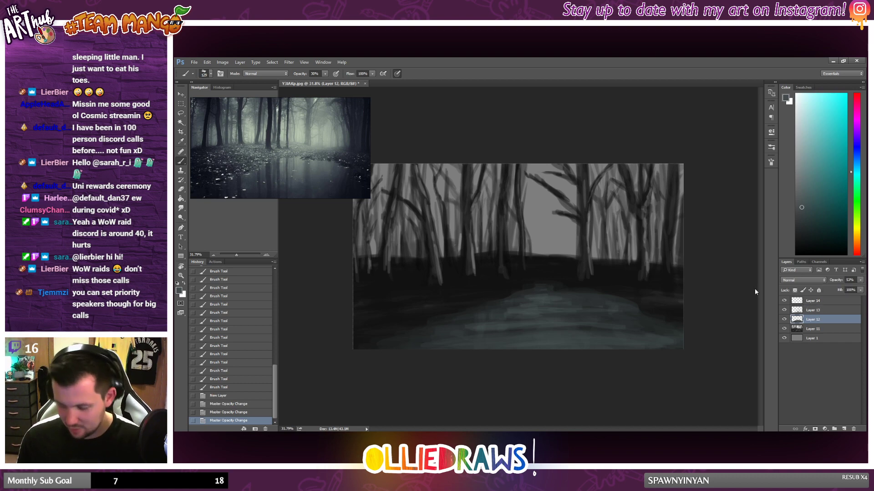
# Step: Select Layer 14 and try the 46 px brush tip with a stroke above the pond's far end, then undo it
pyautogui.click(819, 303)
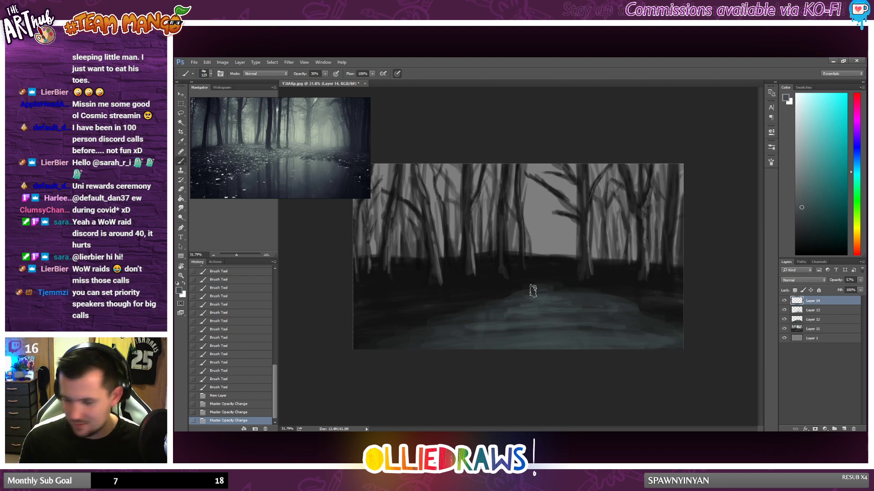
pyautogui.rightClick(602, 305)
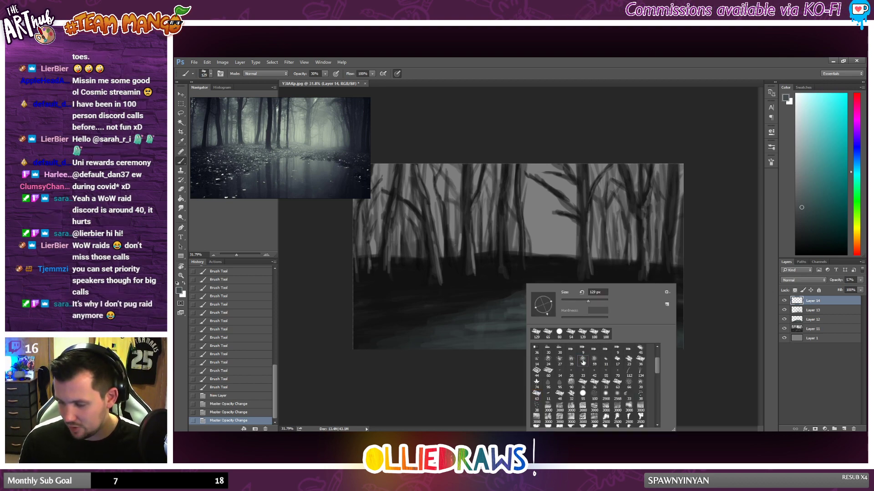
pyautogui.moveTo(533, 263)
pyautogui.mouseDown()
pyautogui.moveTo(527, 275)
pyautogui.moveTo(537, 275)
pyautogui.mouseUp()
pyautogui.hotkey('ctrl', 'z')
# Step: Choose the 212 px speckle brush, undo a test stroke, and scatter lighter teal-grey leaf texture over the ground left of the pond
pyautogui.rightClick(550, 274)
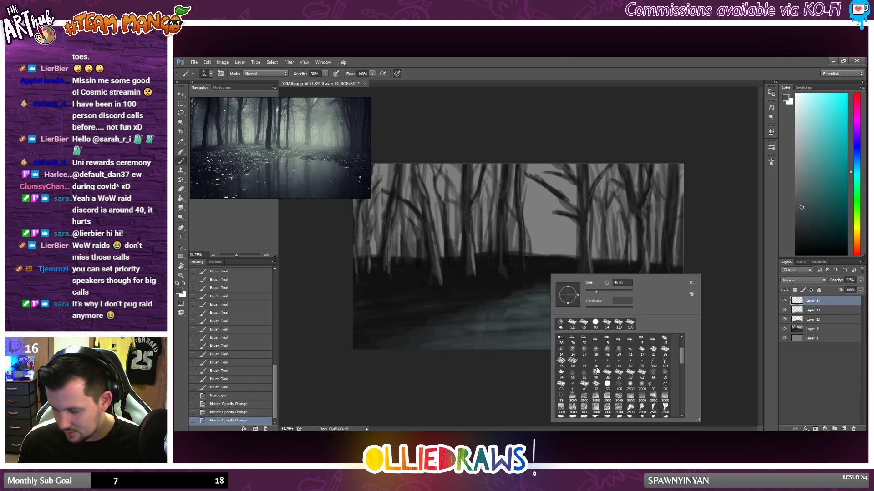
pyautogui.scroll(-2, 607, 374)
pyautogui.scroll(-3, 607, 375)
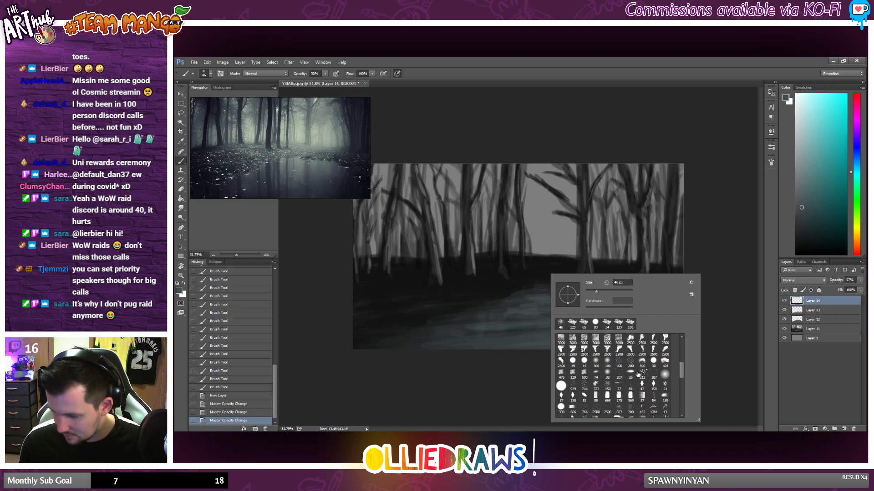
pyautogui.moveTo(413, 289); pyautogui.dragTo(435, 319)
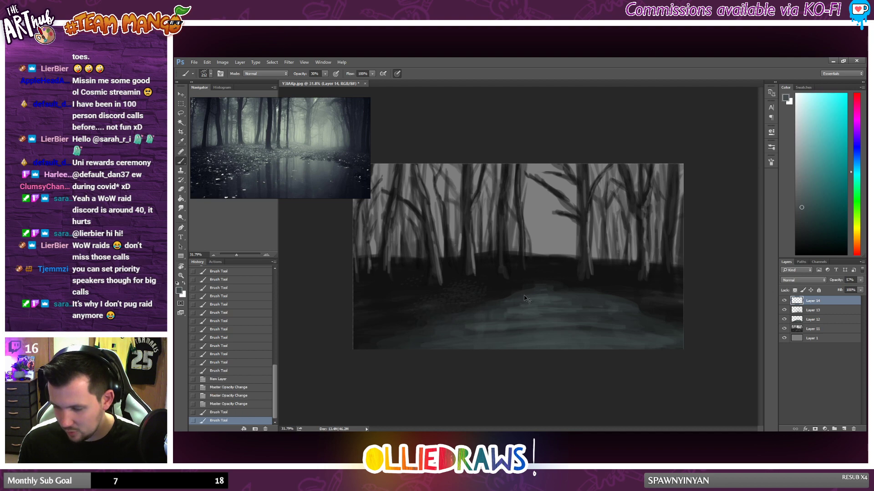
pyautogui.hotkey('ctrl', 'z')
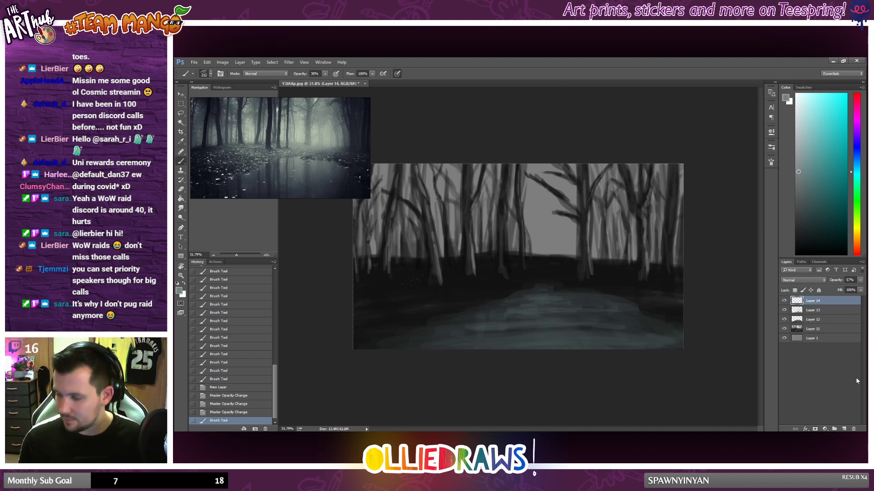
pyautogui.moveTo(381, 278)
pyautogui.mouseDown()
pyautogui.moveTo(440, 273)
pyautogui.moveTo(428, 289)
pyautogui.moveTo(495, 291)
pyautogui.mouseUp()
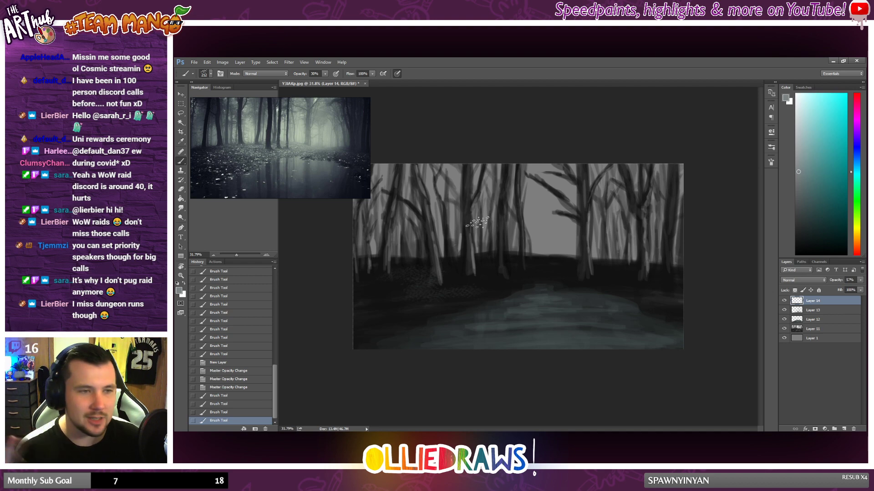
# Step: Erase the speckle texture that overlaps the base of the tree trunk on the left bank
pyautogui.click(180, 189)
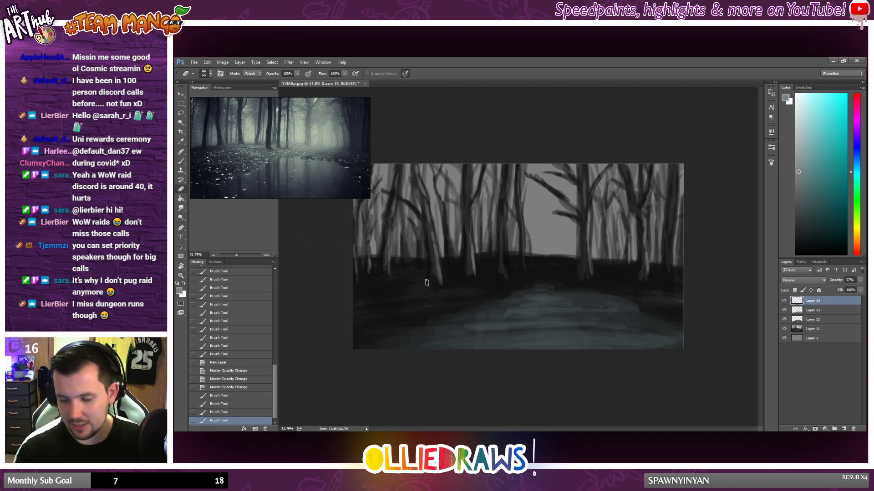
pyautogui.moveTo(432, 271); pyautogui.dragTo(435, 282)
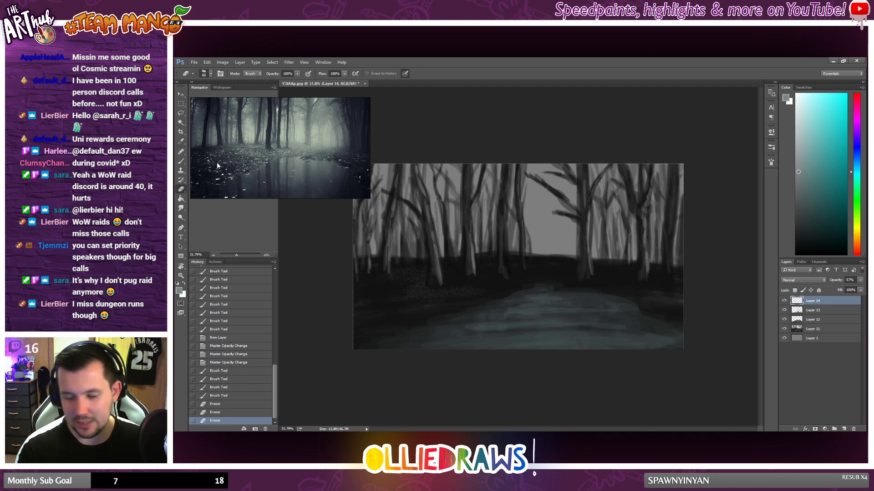
pyautogui.click(181, 151)
pyautogui.click(181, 198)
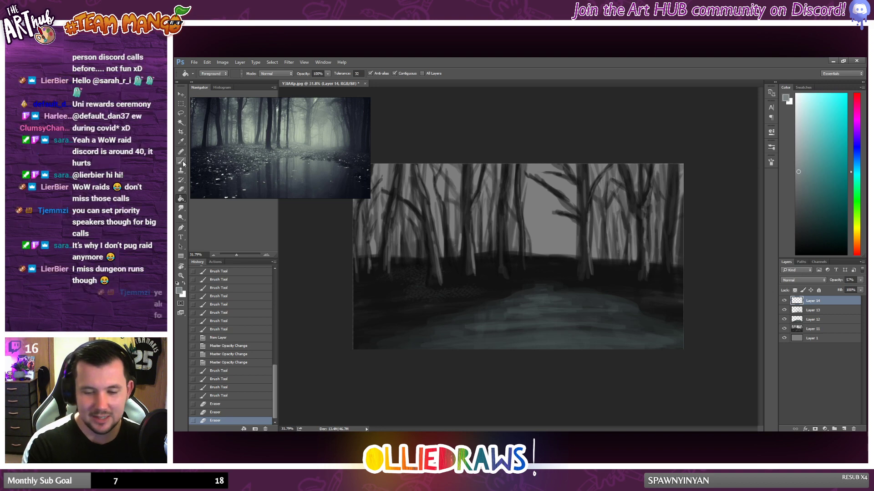
# Step: Brush speckled leaf texture over the left bank, the ground behind the pond and the right bank, building it up with a lighter grey
pyautogui.click(180, 161)
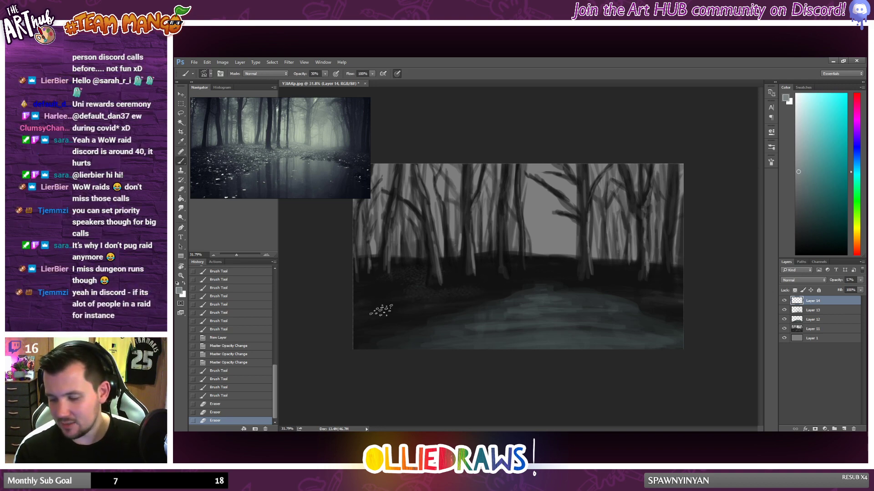
pyautogui.moveTo(381, 311); pyautogui.dragTo(379, 314)
pyautogui.moveTo(380, 314)
pyautogui.mouseDown()
pyautogui.moveTo(395, 321)
pyautogui.moveTo(366, 330)
pyautogui.mouseUp()
pyautogui.moveTo(366, 331); pyautogui.dragTo(384, 342)
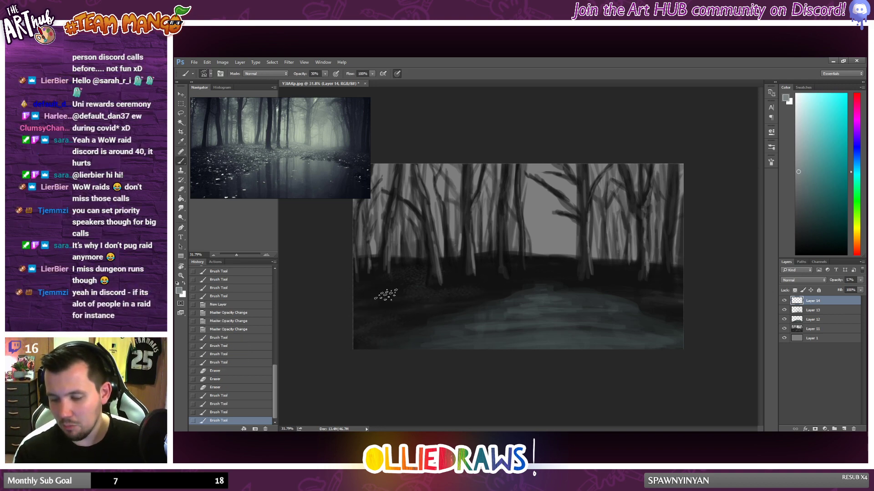
pyautogui.moveTo(492, 288)
pyautogui.mouseDown()
pyautogui.moveTo(486, 270)
pyautogui.moveTo(451, 283)
pyautogui.mouseUp()
pyautogui.moveTo(530, 275)
pyautogui.mouseDown()
pyautogui.moveTo(561, 265)
pyautogui.moveTo(554, 271)
pyautogui.moveTo(595, 283)
pyautogui.moveTo(615, 277)
pyautogui.moveTo(679, 288)
pyautogui.moveTo(665, 294)
pyautogui.moveTo(676, 310)
pyautogui.moveTo(649, 298)
pyautogui.mouseUp()
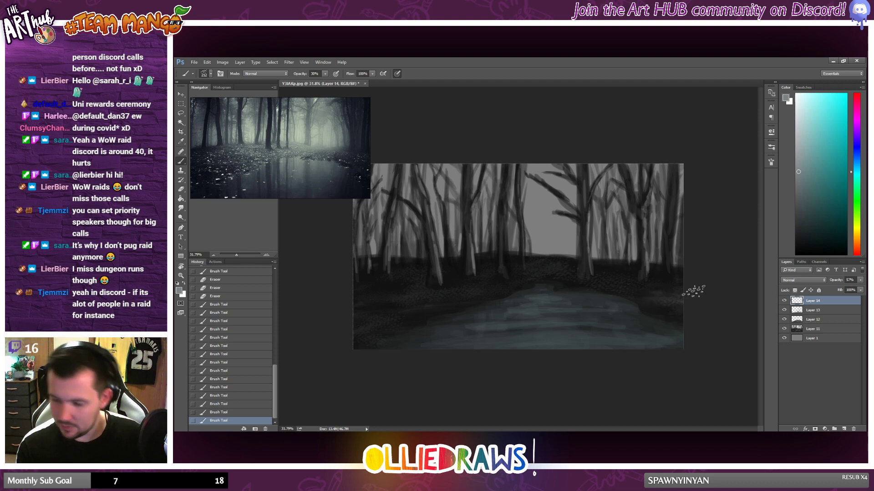
pyautogui.moveTo(393, 283); pyautogui.dragTo(376, 270)
pyautogui.moveTo(377, 269)
pyautogui.mouseDown()
pyautogui.moveTo(367, 286)
pyautogui.moveTo(302, 330)
pyautogui.mouseUp()
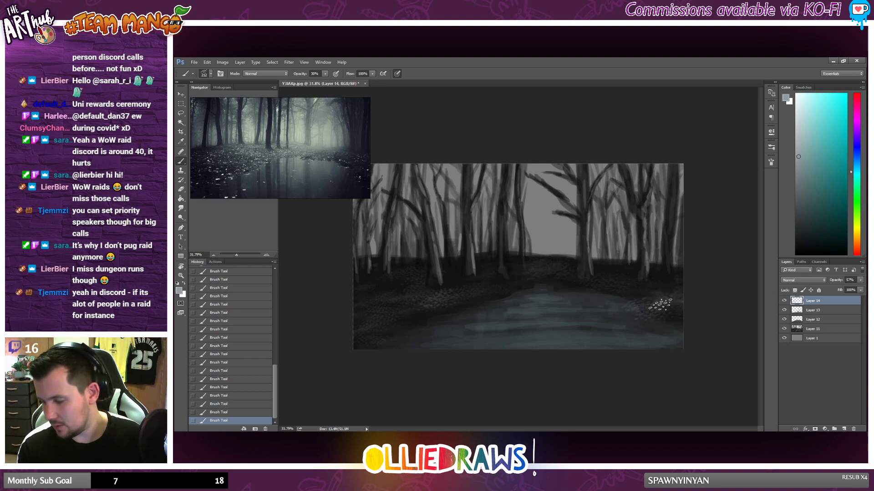
# Step: Try the 723 px brush preset with a stroke over the pond and undo it
pyautogui.rightClick(706, 321)
pyautogui.click(720, 301)
pyautogui.moveTo(773, 163); pyautogui.dragTo(772, 161)
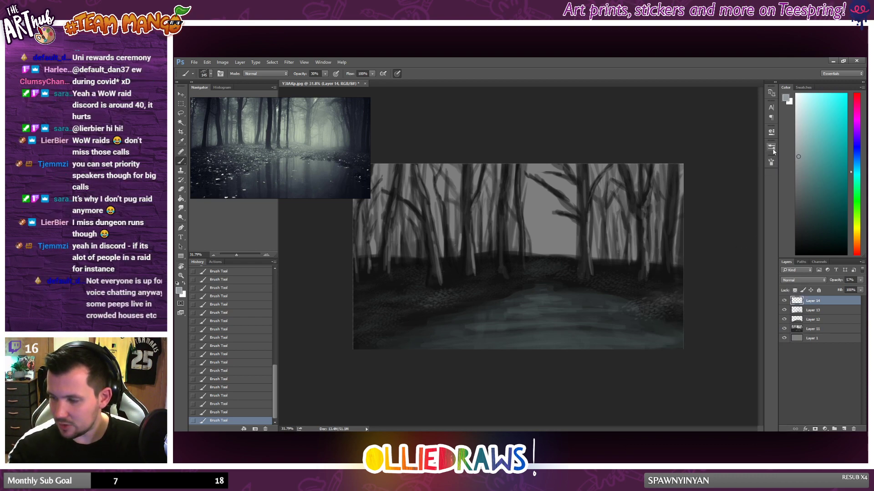
pyautogui.click(771, 147)
pyautogui.click(678, 250)
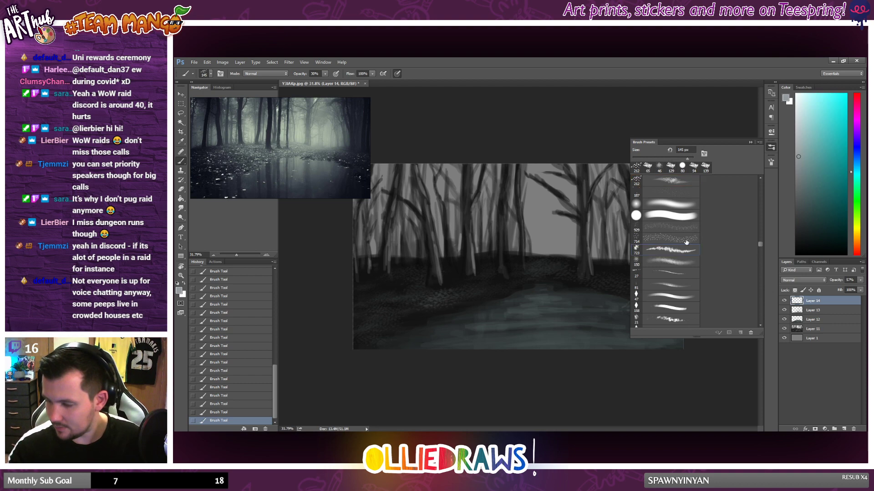
pyautogui.moveTo(572, 286)
pyautogui.mouseDown()
pyautogui.moveTo(511, 325)
pyautogui.moveTo(592, 322)
pyautogui.mouseUp()
pyautogui.hotkey('ctrl', 'z')
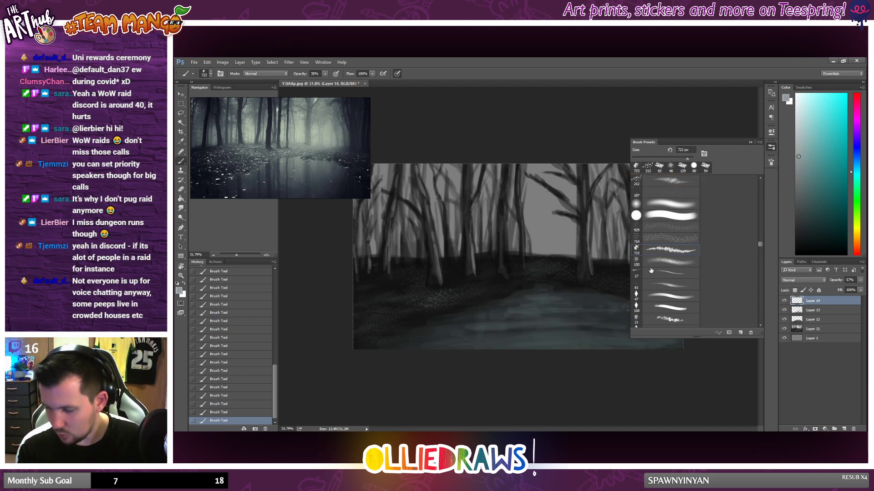
# Step: Choose the 714 px speckle preset at 148 px, and stipple lighter grey leaf texture on the left bank, raising brush opacity to 46%
pyautogui.click(669, 239)
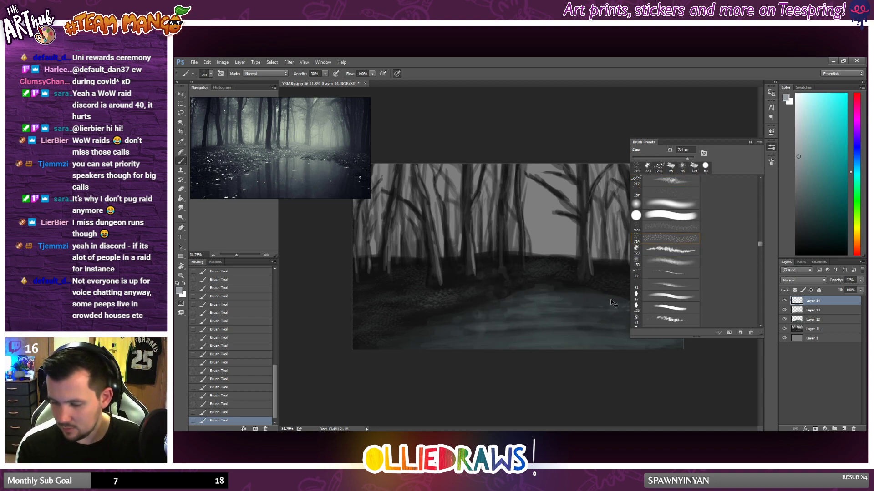
pyautogui.rightClick(489, 295)
pyautogui.click(575, 292)
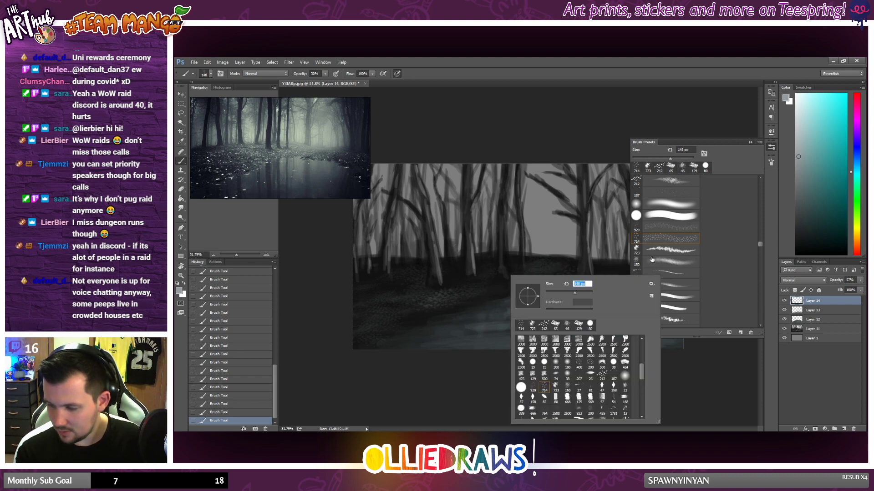
pyautogui.click(595, 204)
pyautogui.moveTo(442, 308); pyautogui.dragTo(439, 310)
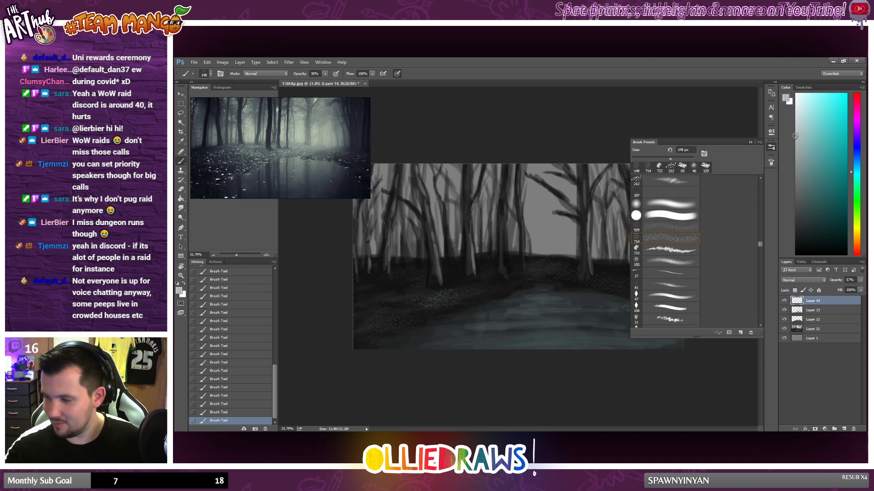
pyautogui.click(324, 74)
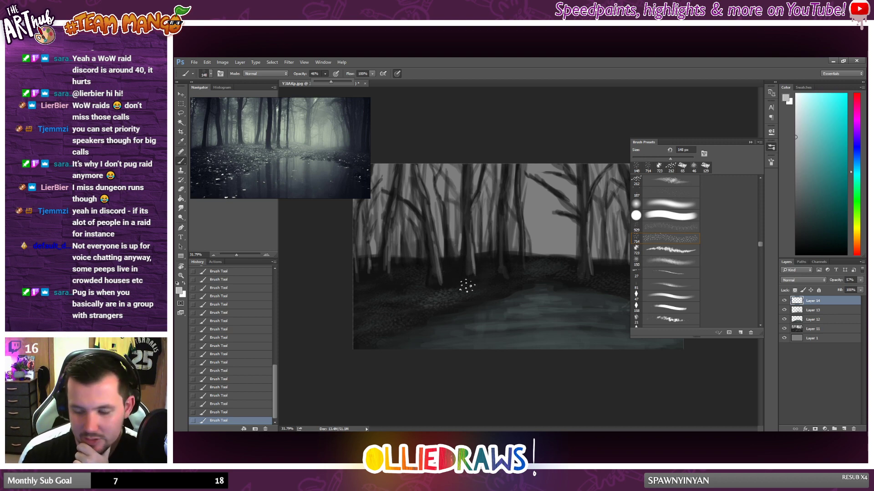
pyautogui.click(433, 293)
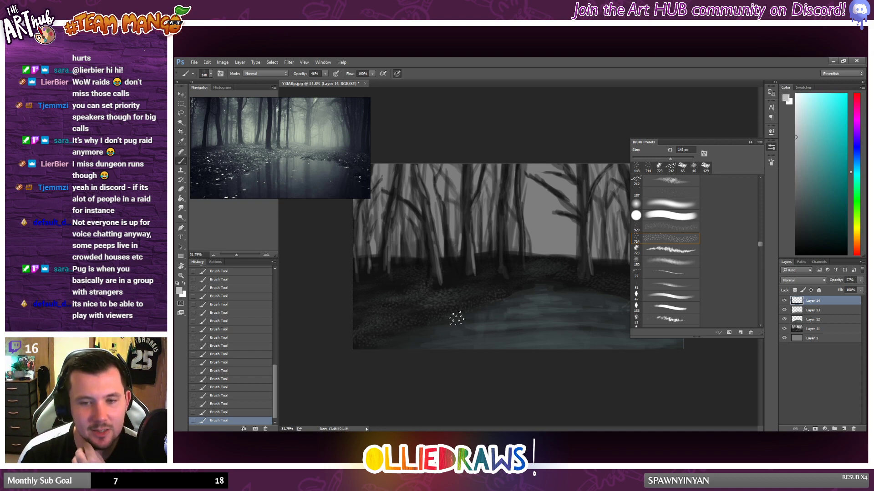
# Step: Add a new layer directly above Layer 1, behind the trees, and pick a lighter grey as the painting colour
pyautogui.click(772, 148)
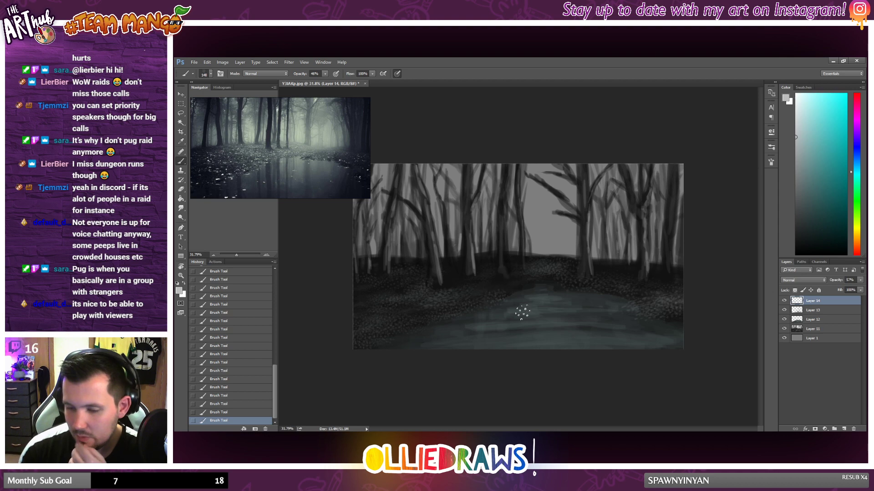
pyautogui.click(813, 339)
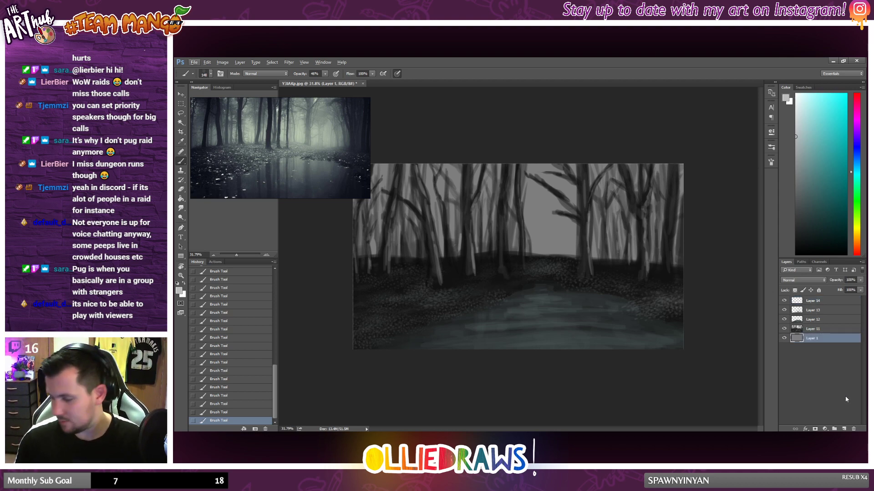
pyautogui.hotkey('ctrl', 'shift', 'alt', 'n')
pyautogui.click(790, 112)
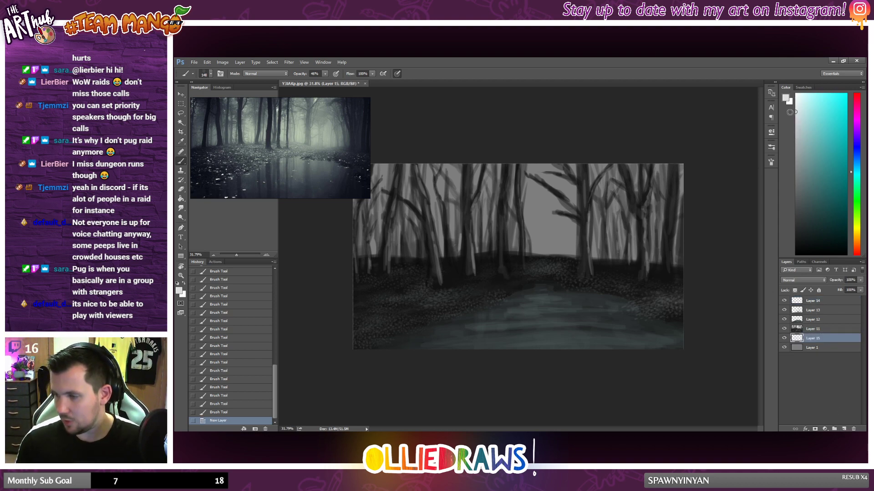
# Step: Try the 26 px brush preset with light strokes in the sky gap between the trees and undo them
pyautogui.rightClick(522, 224)
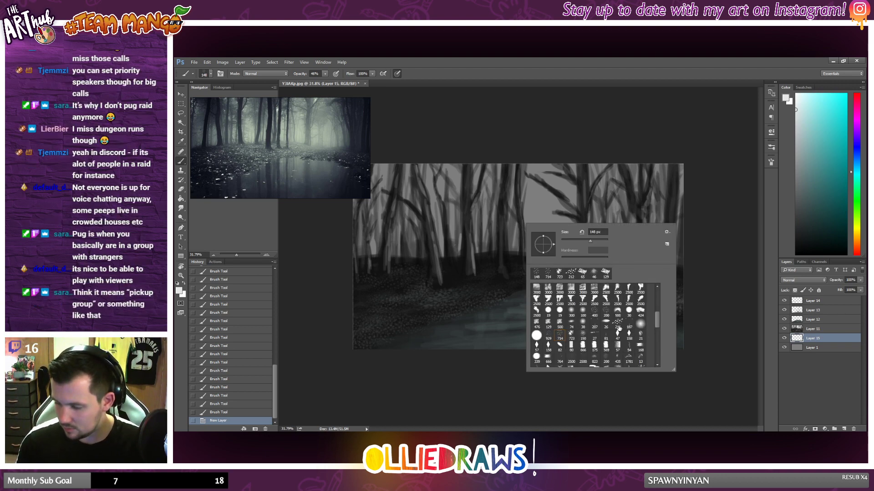
pyautogui.click(606, 322)
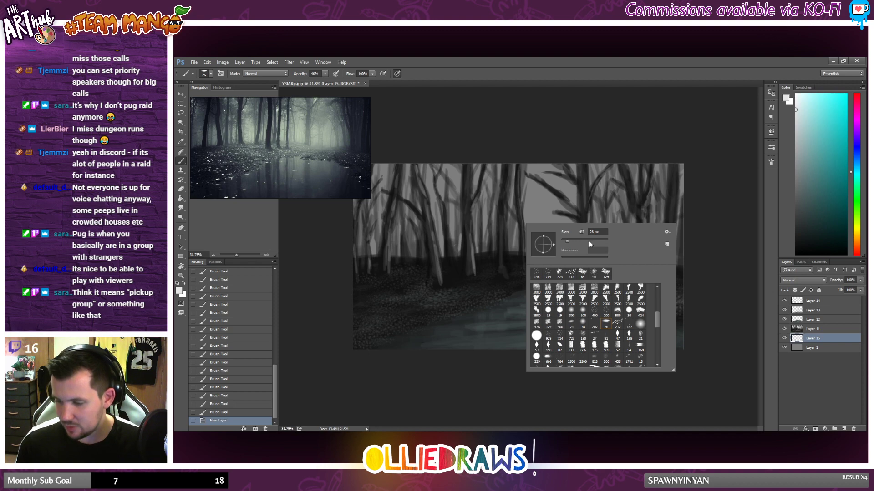
pyautogui.click(512, 198)
pyautogui.moveTo(526, 193); pyautogui.dragTo(542, 208)
pyautogui.moveTo(511, 207); pyautogui.dragTo(548, 202)
pyautogui.hotkey('ctrl', 'z')
pyautogui.rightClick(540, 204)
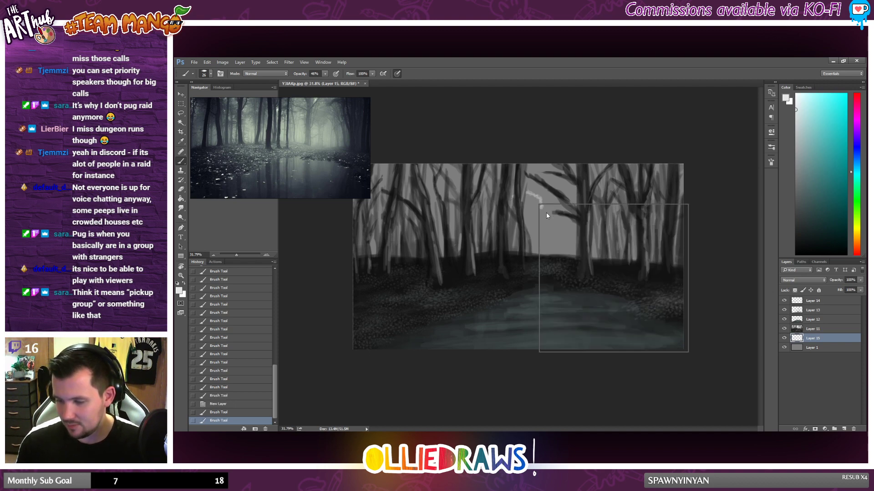
pyautogui.press('Escape')
pyautogui.hotkey('ctrl', 'alt', 'z')
pyautogui.hotkey('ctrl', 'alt', 'z')
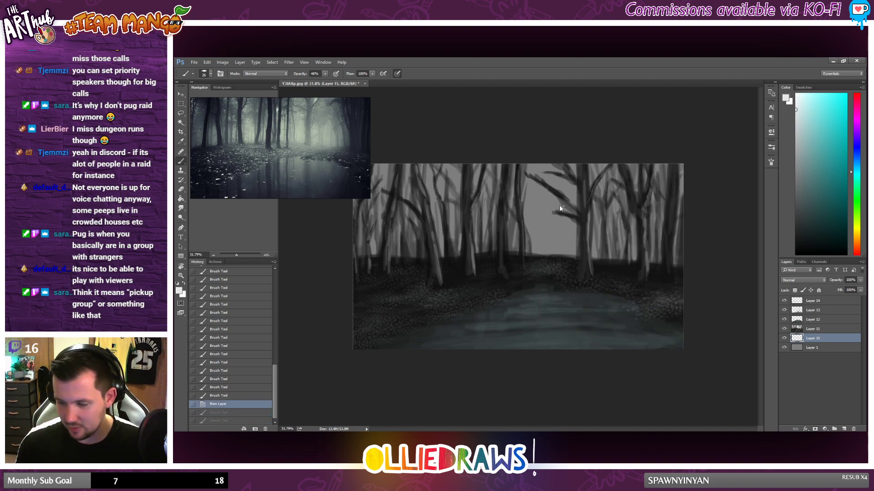
# Step: Choose the rough-edged 476 px brush preset and brush light grey across the upper sky, undoing the last stroke
pyautogui.rightClick(559, 207)
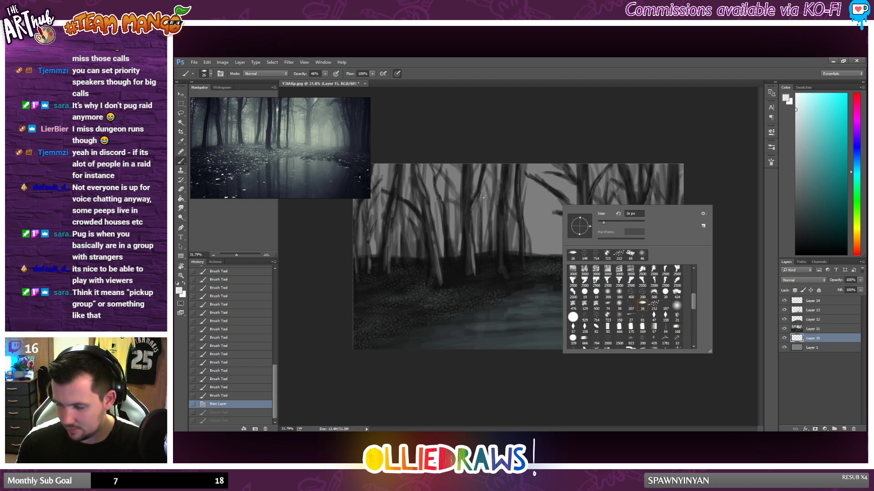
pyautogui.click(573, 305)
pyautogui.moveTo(495, 176); pyautogui.dragTo(562, 178)
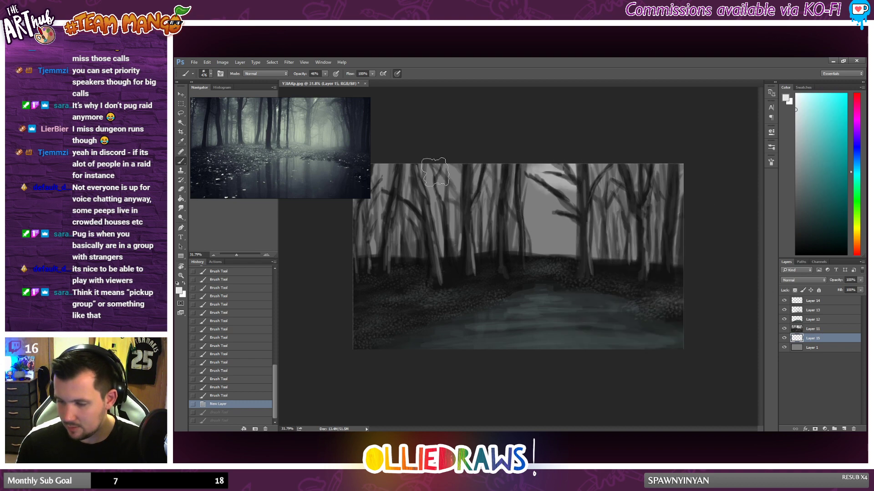
pyautogui.moveTo(438, 173); pyautogui.dragTo(523, 169)
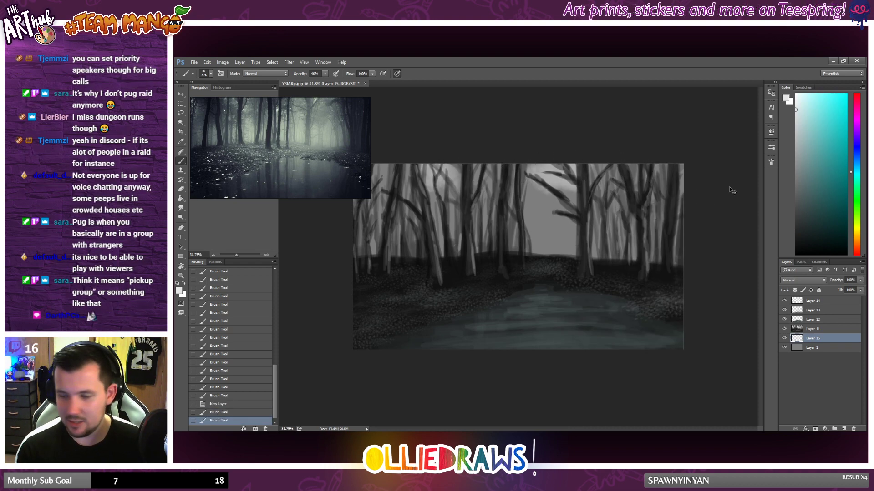
pyautogui.hotkey('ctrl', 'z')
# Step: Pick a pale grey-green and brush it across the misty sky behind the trees, from the horizon upward
pyautogui.click(859, 187)
pyautogui.click(801, 118)
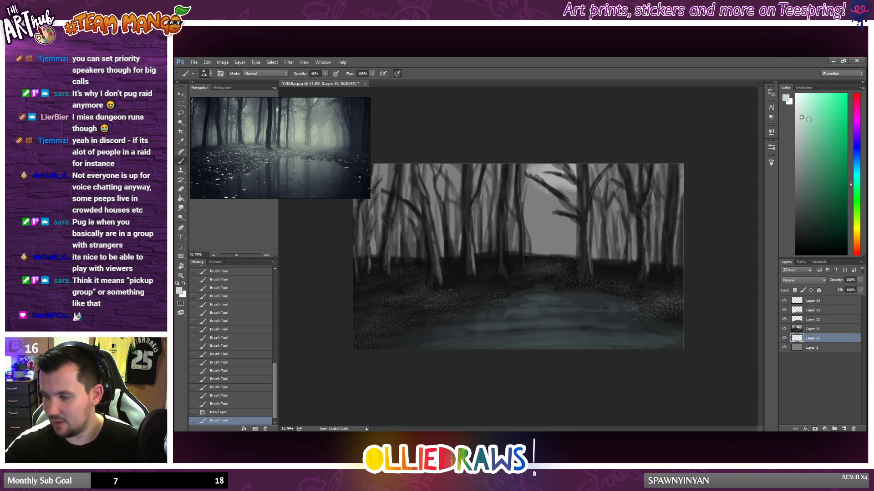
pyautogui.moveTo(592, 257); pyautogui.dragTo(366, 271)
pyautogui.moveTo(513, 246)
pyautogui.mouseDown()
pyautogui.moveTo(622, 256)
pyautogui.moveTo(419, 251)
pyautogui.moveTo(463, 234)
pyautogui.moveTo(606, 242)
pyautogui.mouseUp()
pyautogui.moveTo(423, 242)
pyautogui.mouseDown()
pyautogui.moveTo(464, 224)
pyautogui.moveTo(637, 236)
pyautogui.mouseUp()
pyautogui.moveTo(355, 239)
pyautogui.mouseDown()
pyautogui.moveTo(515, 197)
pyautogui.moveTo(681, 226)
pyautogui.mouseUp()
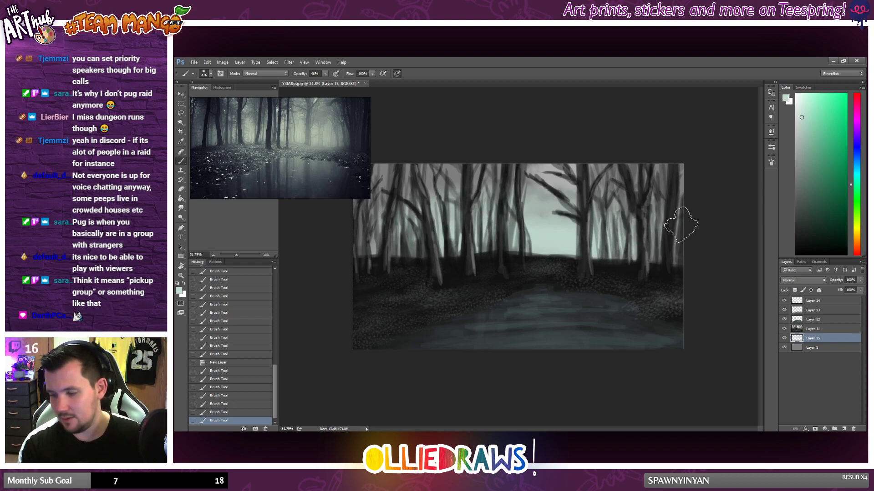
# Step: Brush progressively darker grey-greens at 26% opacity over the upper sky and the outer gaps between the trees
pyautogui.click(804, 146)
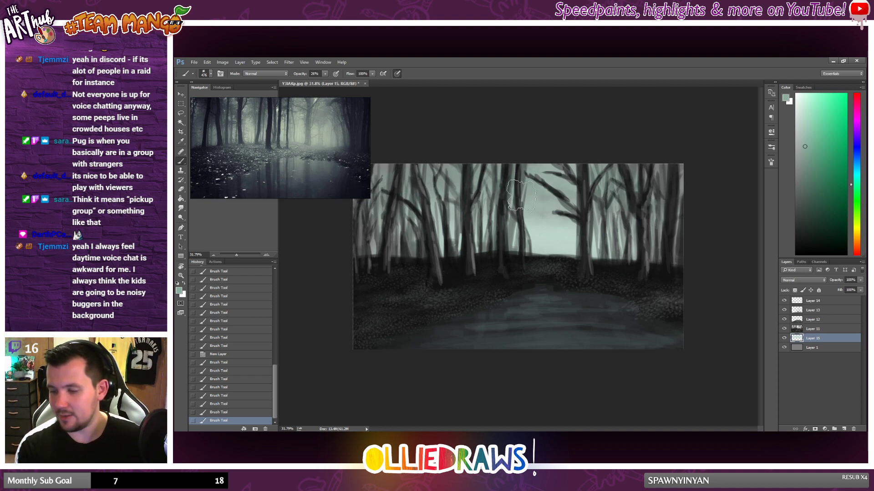
pyautogui.moveTo(521, 196); pyautogui.dragTo(522, 214)
pyautogui.moveTo(692, 224); pyautogui.dragTo(687, 209)
pyautogui.moveTo(537, 184); pyautogui.dragTo(513, 207)
pyautogui.moveTo(656, 197); pyautogui.dragTo(656, 212)
pyautogui.moveTo(597, 167)
pyautogui.mouseDown()
pyautogui.moveTo(662, 172)
pyautogui.moveTo(672, 164)
pyautogui.moveTo(332, 200)
pyautogui.mouseUp()
pyautogui.click(814, 179)
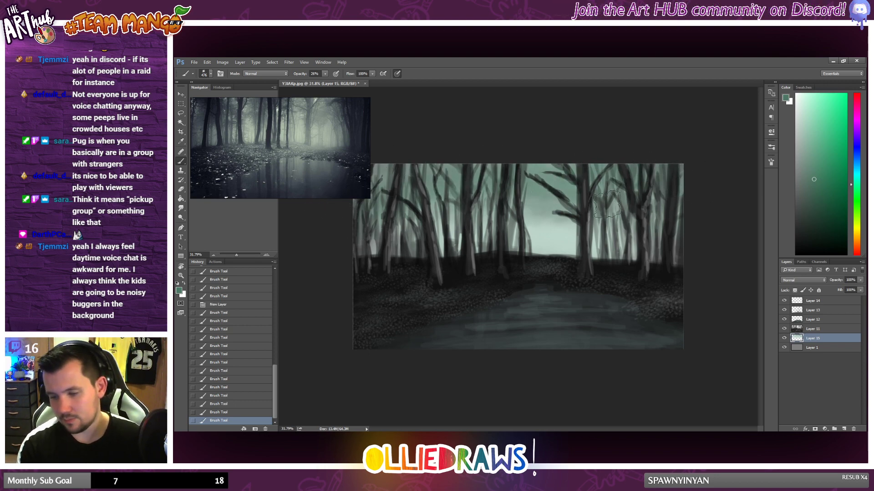
pyautogui.moveTo(609, 207)
pyautogui.mouseDown()
pyautogui.moveTo(530, 210)
pyautogui.moveTo(697, 235)
pyautogui.moveTo(383, 267)
pyautogui.mouseUp()
# Step: Brush a near-white glow along the horizon in the central gap and blend it with colours sampled from the sky
pyautogui.click(801, 149)
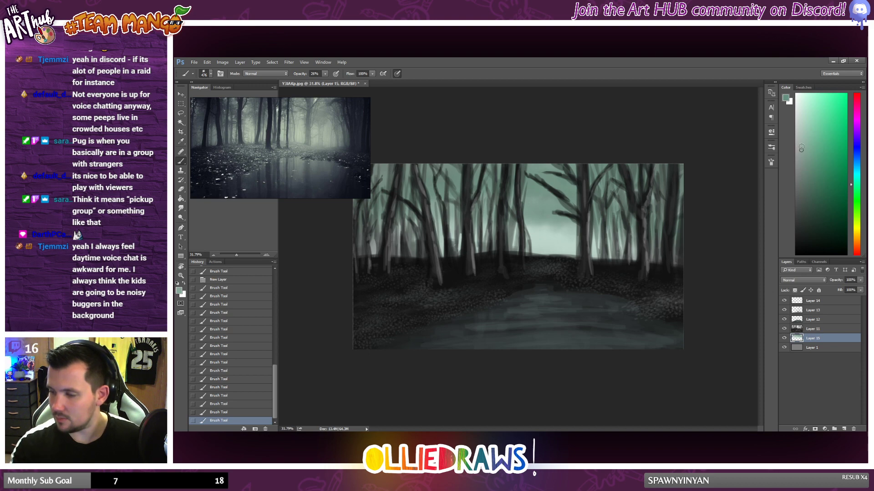
pyautogui.moveTo(801, 149); pyautogui.dragTo(795, 104)
pyautogui.moveTo(526, 263)
pyautogui.mouseDown()
pyautogui.moveTo(571, 270)
pyautogui.moveTo(468, 281)
pyautogui.mouseUp()
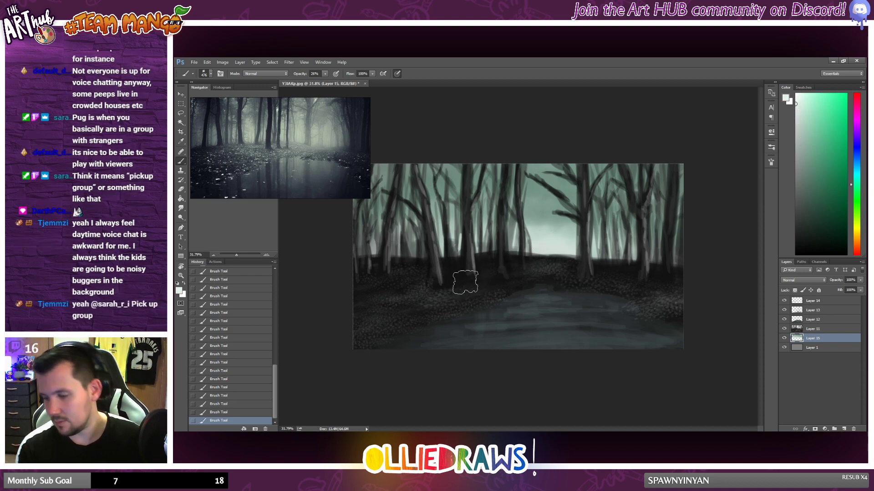
pyautogui.keyDown('alt'); pyautogui.click(553, 237); pyautogui.keyUp('alt')
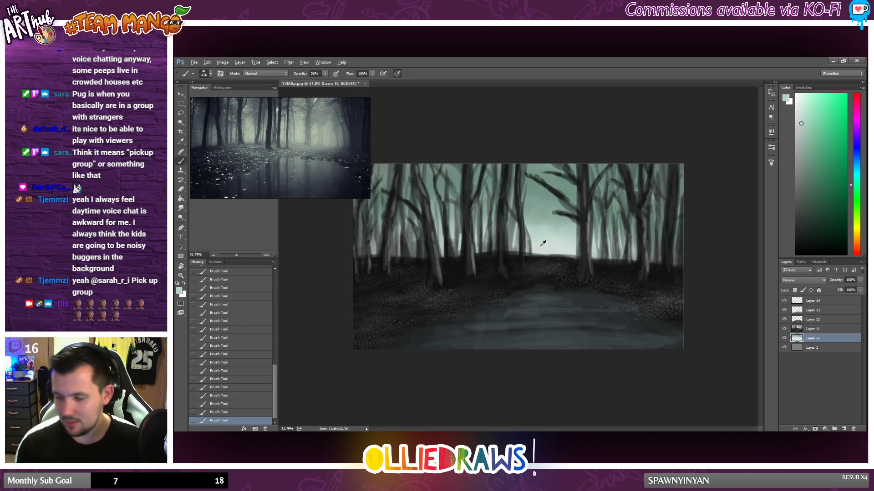
pyautogui.keyDown('alt'); pyautogui.click(523, 253); pyautogui.keyUp('alt')
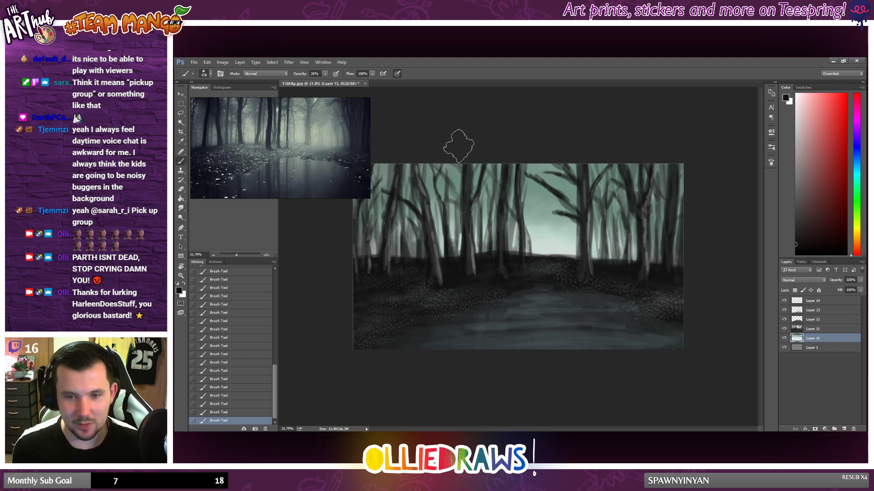
pyautogui.scroll(-1, 510, 240)
pyautogui.scroll(1, 510, 241)
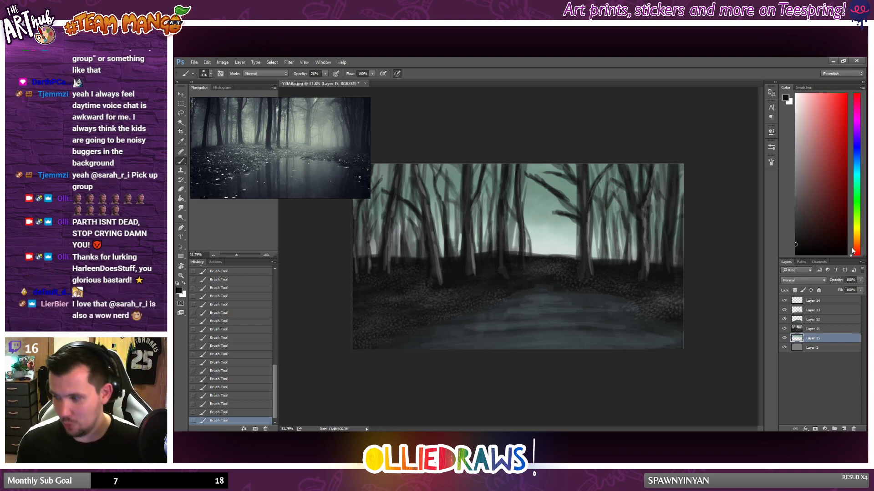
# Step: Set the sky layer's opacity to 77%, sample its grey-green, and brush it between the trees left of the central gap
pyautogui.click(860, 281)
pyautogui.moveTo(859, 289); pyautogui.dragTo(853, 291)
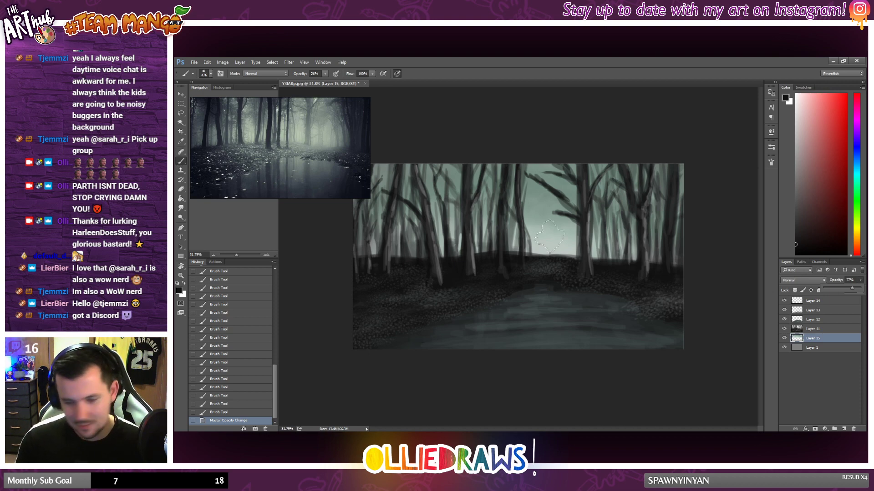
pyautogui.keyDown('alt'); pyautogui.click(529, 190); pyautogui.keyUp('alt')
pyautogui.keyDown('alt'); pyautogui.click(529, 189); pyautogui.keyUp('alt')
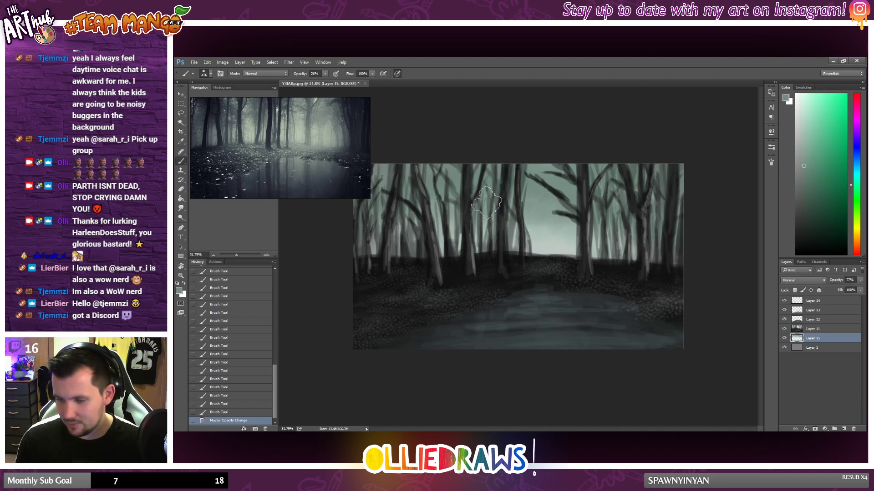
pyautogui.moveTo(487, 203); pyautogui.dragTo(439, 202)
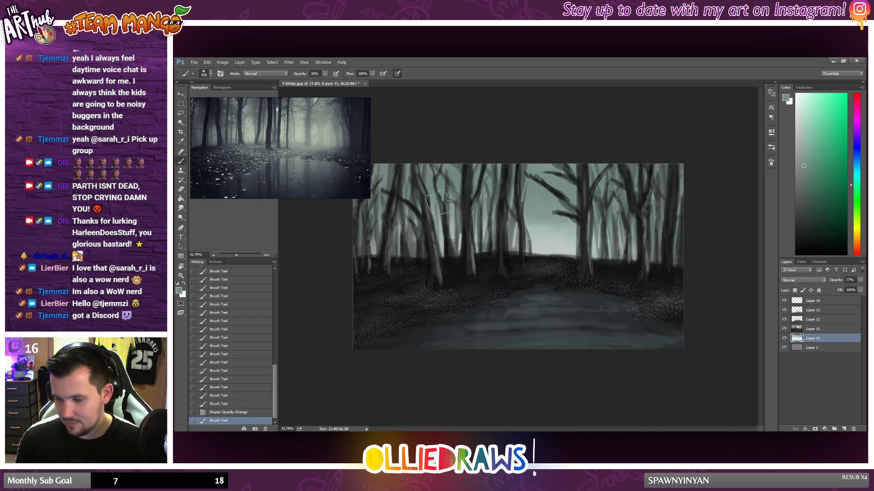
# Step: On Layer 14, brush sampled grey-green mist over the treetops along the canvas's upper edge and corners
pyautogui.click(819, 301)
pyautogui.moveTo(470, 169)
pyautogui.mouseDown()
pyautogui.moveTo(602, 154)
pyautogui.moveTo(483, 161)
pyautogui.mouseUp()
pyautogui.moveTo(725, 185); pyautogui.dragTo(560, 155)
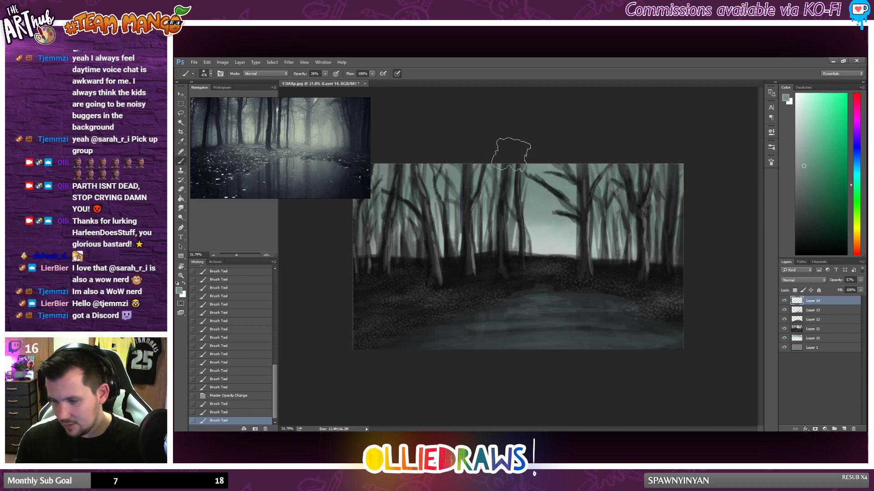
pyautogui.moveTo(349, 161); pyautogui.dragTo(338, 172)
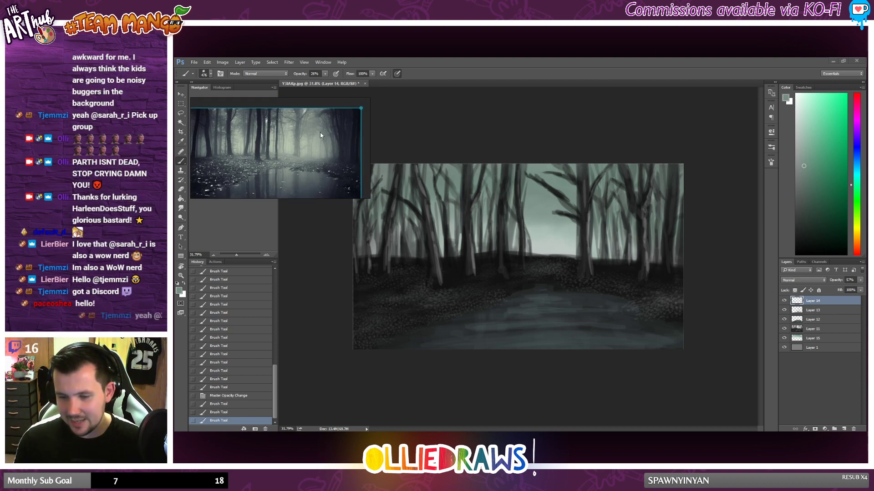
pyautogui.moveTo(321, 132); pyautogui.dragTo(331, 124)
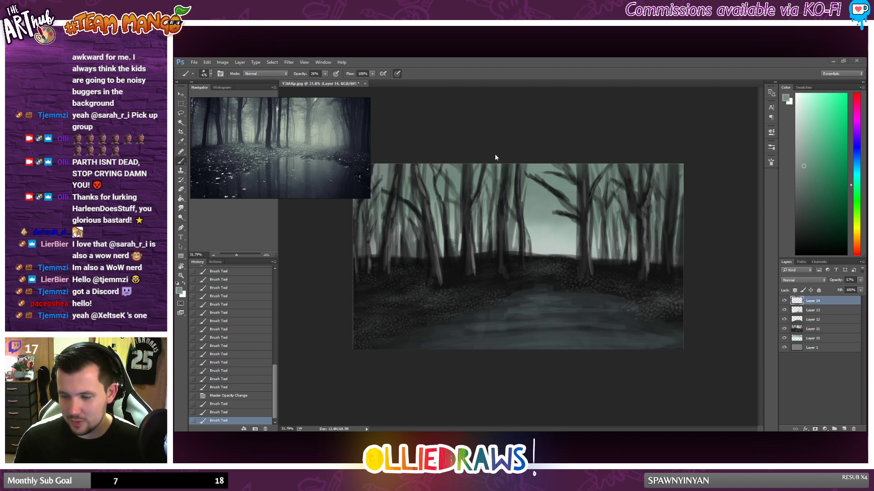
pyautogui.moveTo(353, 176)
pyautogui.mouseDown()
pyautogui.moveTo(342, 181)
pyautogui.moveTo(351, 175)
pyautogui.mouseUp()
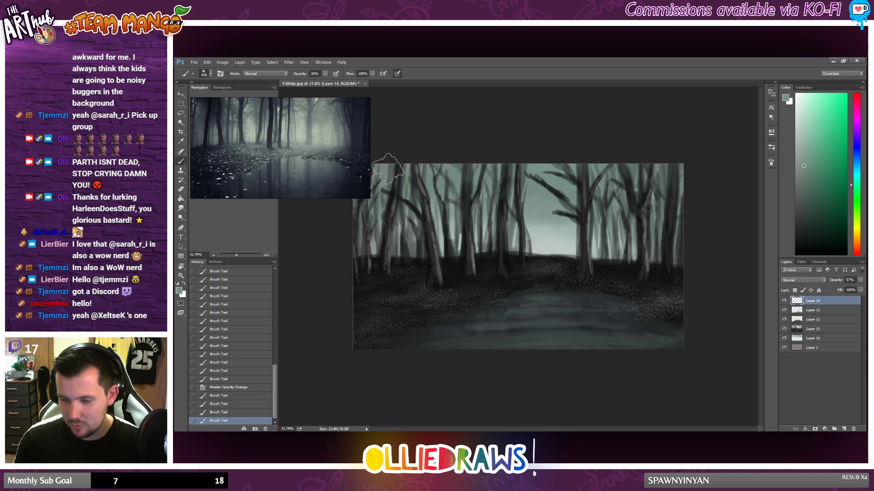
pyautogui.moveTo(714, 180); pyautogui.dragTo(560, 156)
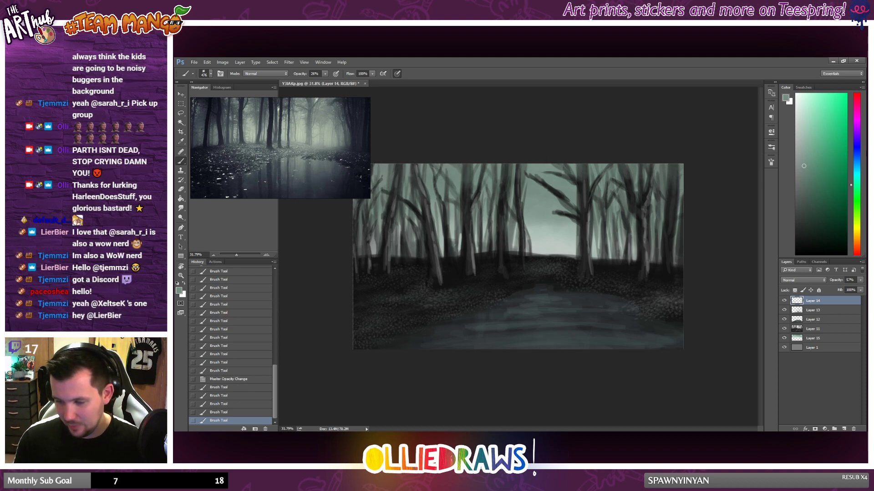
pyautogui.moveTo(497, 138)
pyautogui.mouseDown()
pyautogui.moveTo(569, 135)
pyautogui.moveTo(699, 169)
pyautogui.moveTo(669, 151)
pyautogui.mouseUp()
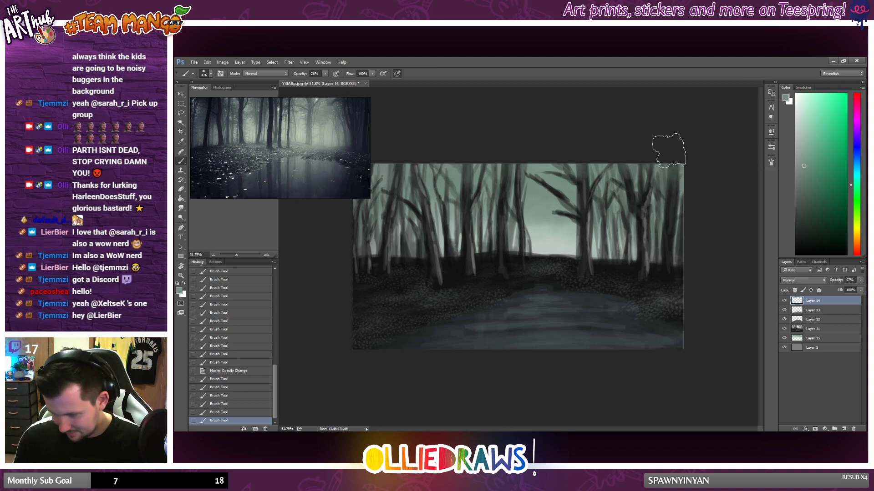
# Step: Darken the treetops and upper corners on Layer 14 with a dark green followed by a near-black green
pyautogui.click(804, 212)
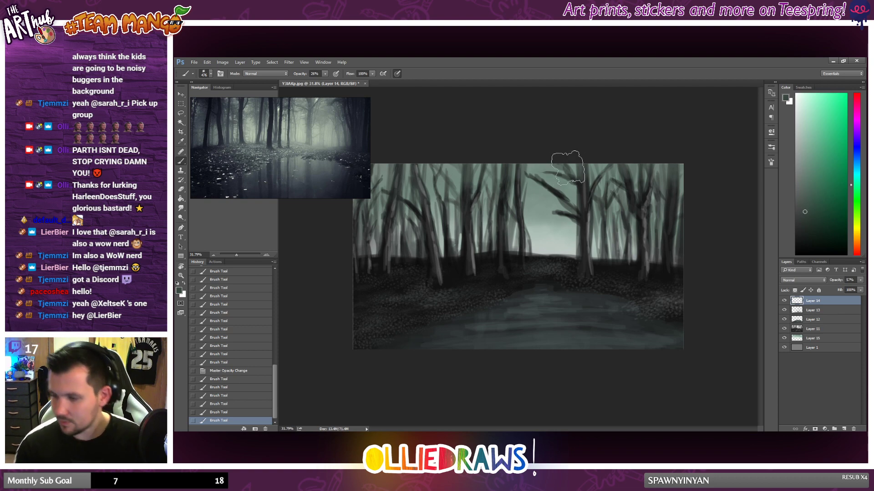
pyautogui.moveTo(624, 171)
pyautogui.mouseDown()
pyautogui.moveTo(459, 167)
pyautogui.moveTo(491, 178)
pyautogui.mouseUp()
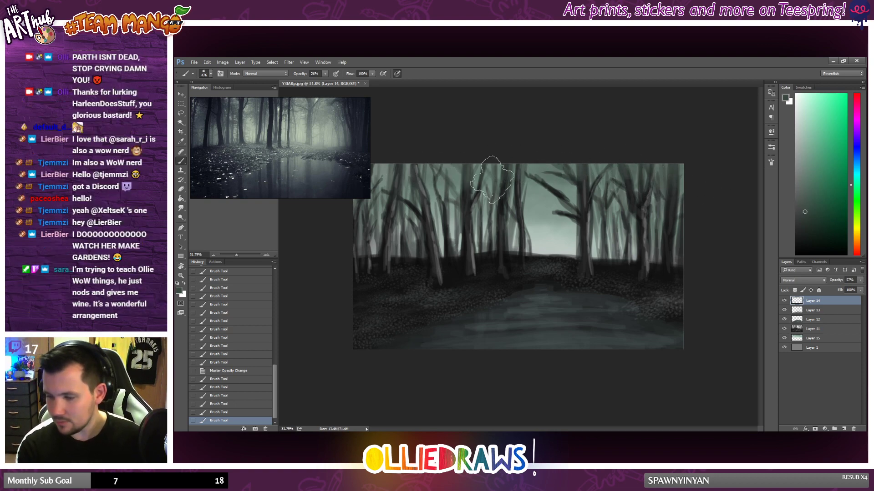
pyautogui.click(803, 240)
pyautogui.moveTo(576, 189)
pyautogui.mouseDown()
pyautogui.moveTo(446, 178)
pyautogui.moveTo(549, 171)
pyautogui.moveTo(668, 182)
pyautogui.mouseUp()
pyautogui.moveTo(419, 184)
pyautogui.mouseDown()
pyautogui.moveTo(657, 194)
pyautogui.moveTo(577, 167)
pyautogui.moveTo(376, 184)
pyautogui.moveTo(385, 169)
pyautogui.mouseUp()
pyautogui.moveTo(385, 169); pyautogui.dragTo(325, 229)
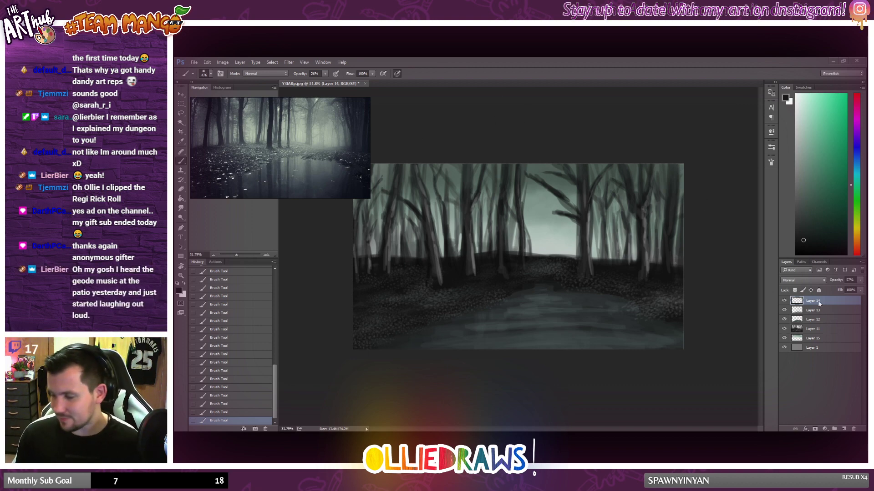
# Step: Set the opacity of Layer 11 to 100%
pyautogui.click(822, 328)
pyautogui.click(860, 281)
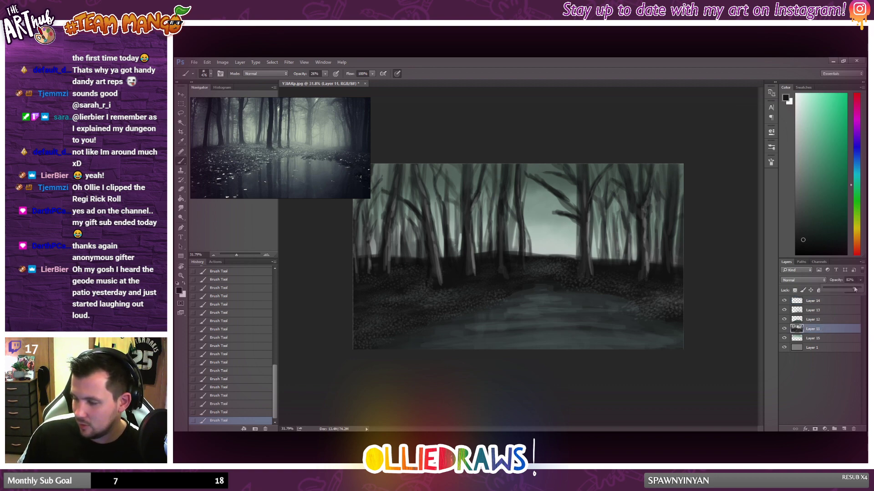
pyautogui.moveTo(854, 289); pyautogui.dragTo(860, 290)
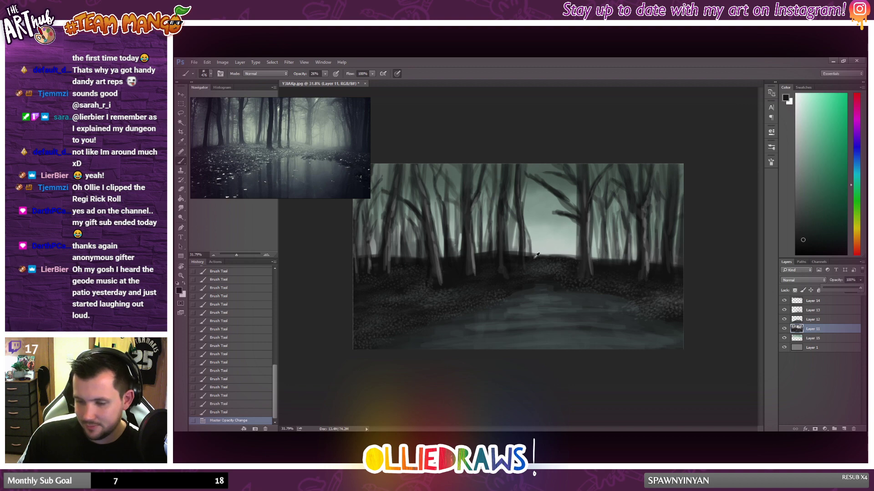
pyautogui.scroll(-1, 536, 255)
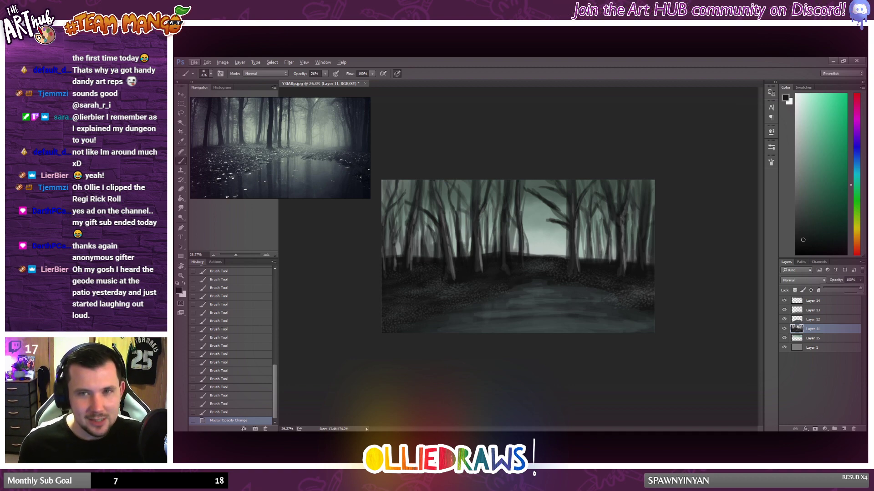
pyautogui.hotkey('alt', 'Tab')
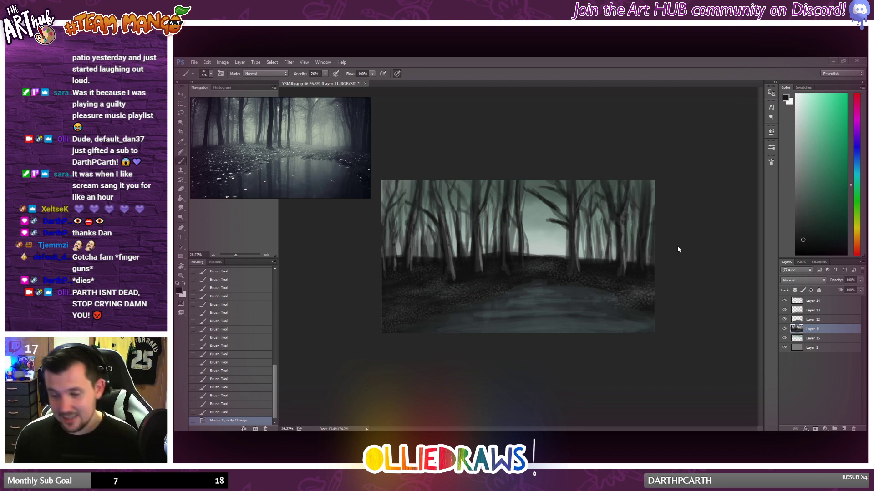
# Step: Select Layer 14 and switch to a soft round brush with 0% hardness, reducing its size to 120 px
pyautogui.click(812, 302)
pyautogui.scroll(-1, 544, 259)
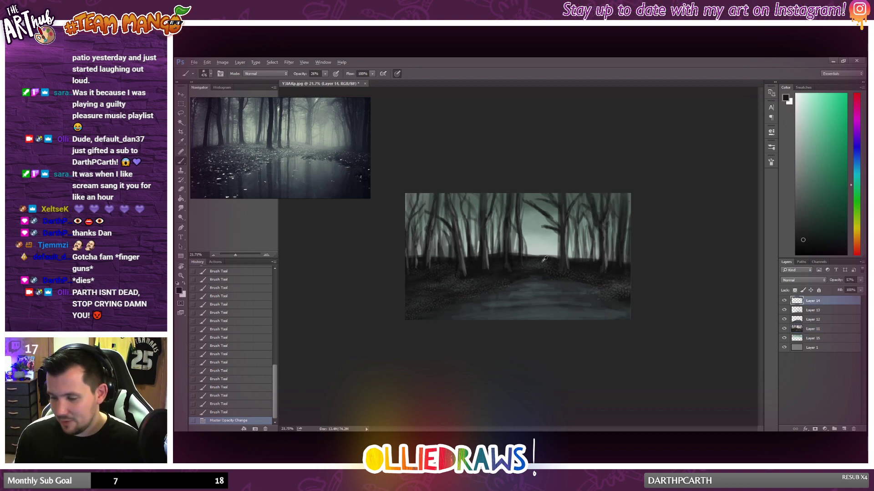
pyautogui.scroll(1, 544, 258)
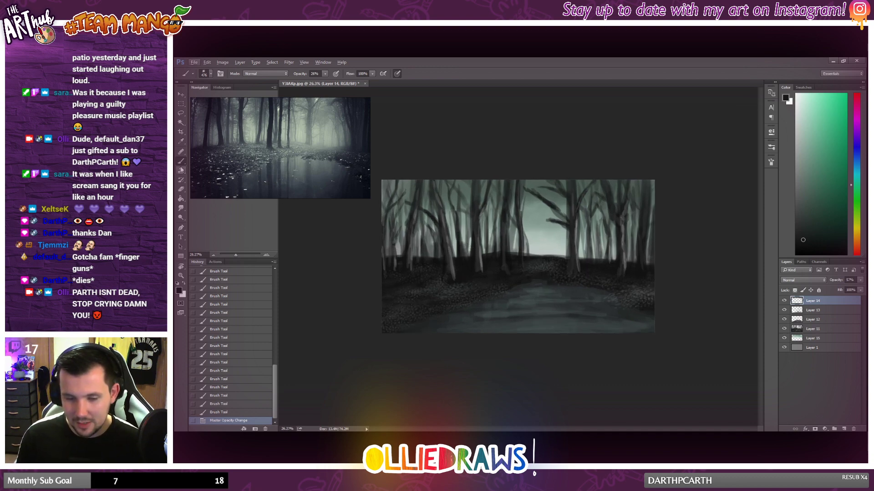
pyautogui.rightClick(491, 281)
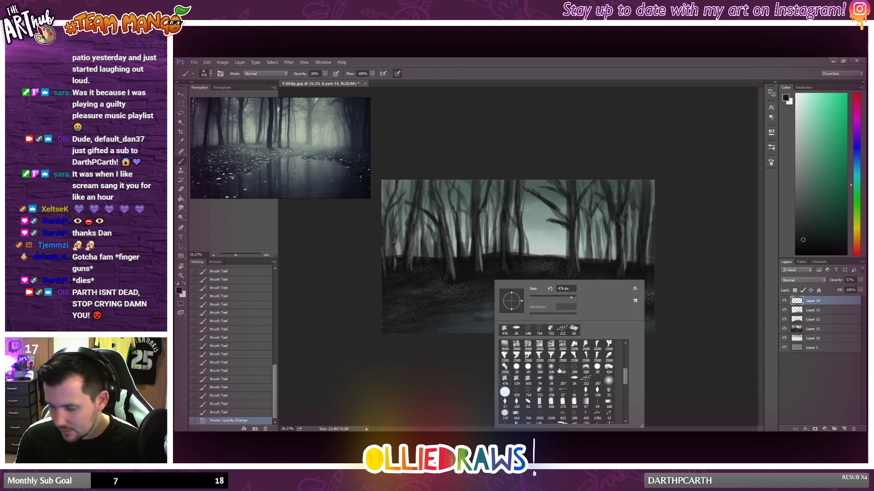
pyautogui.click(608, 381)
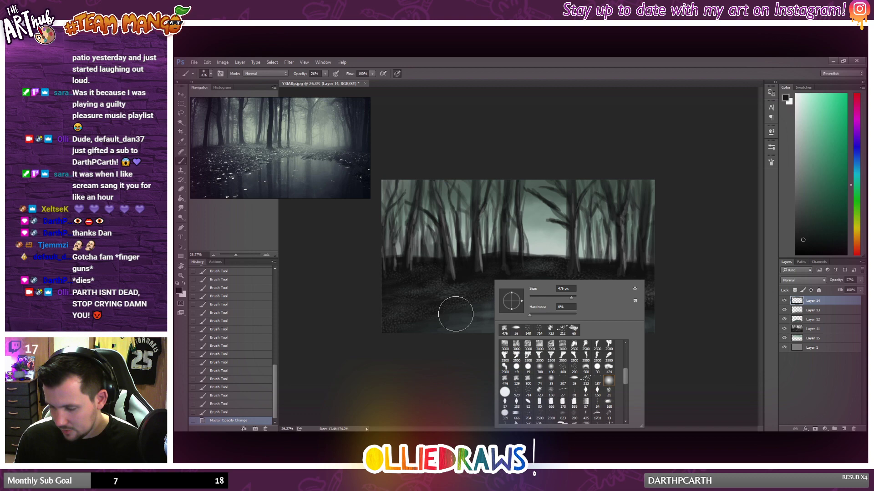
pyautogui.click(556, 298)
pyautogui.moveTo(473, 315); pyautogui.dragTo(519, 315)
pyautogui.click(521, 314)
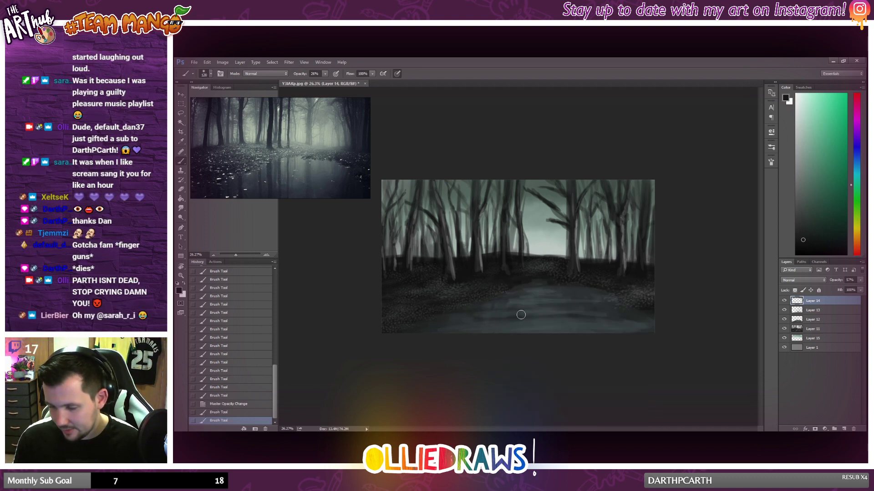
pyautogui.hotkey('ctrl', 'z')
# Step: Create a layer above Layer 14, sample the pond's dark teal, and brush it across the upper and middle pond to smooth its streaks
pyautogui.click(844, 429)
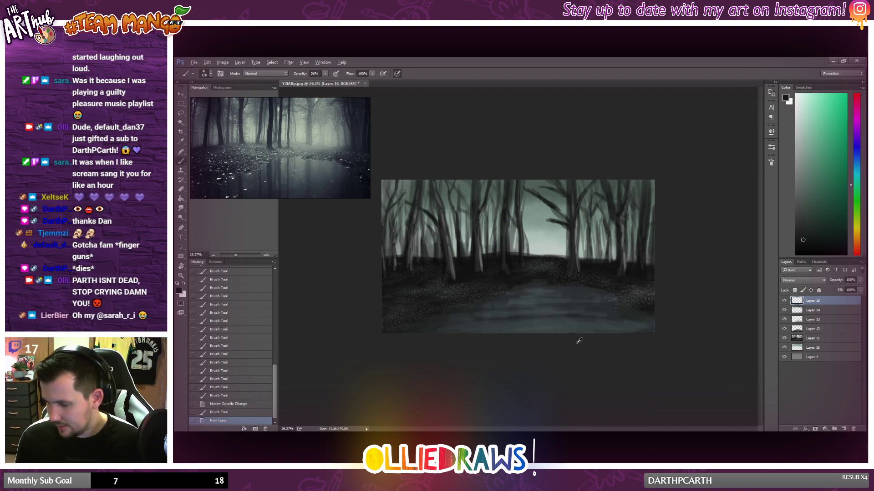
pyautogui.scroll(4, 569, 332)
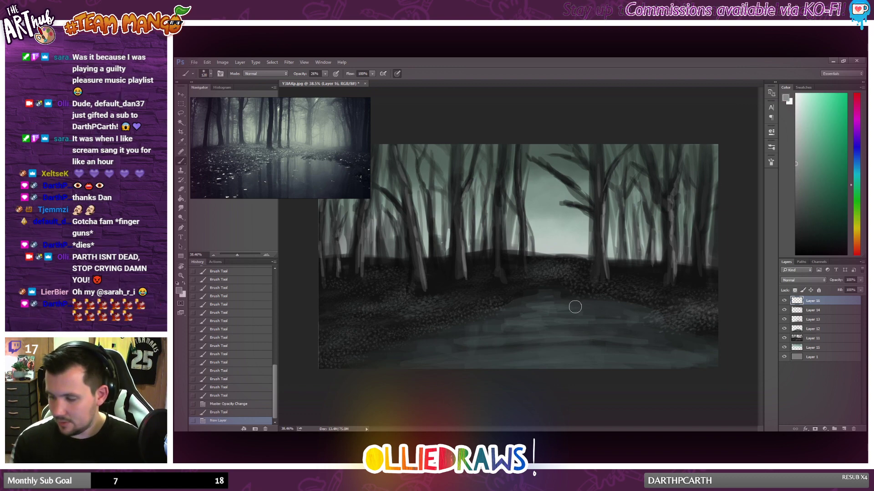
pyautogui.keyDown('alt'); pyautogui.click(545, 302); pyautogui.keyUp('alt')
pyautogui.moveTo(562, 303); pyautogui.dragTo(505, 310)
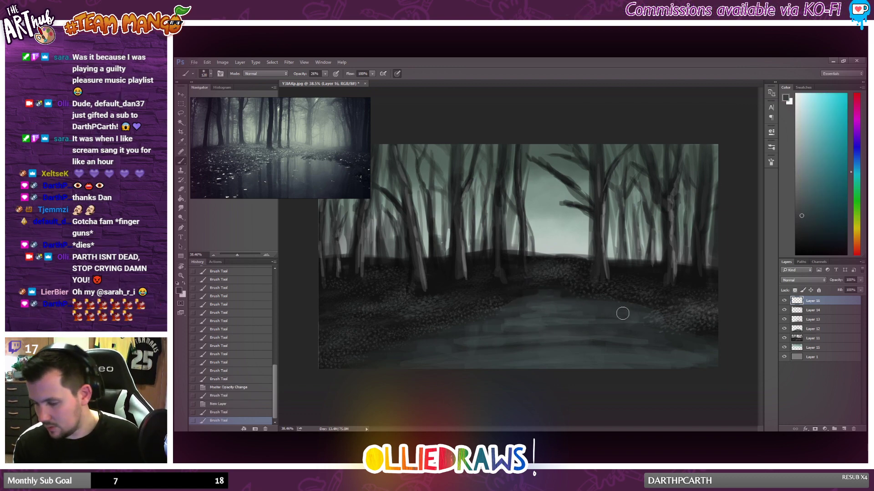
pyautogui.moveTo(623, 314)
pyautogui.mouseDown()
pyautogui.moveTo(483, 314)
pyautogui.moveTo(573, 313)
pyautogui.mouseUp()
pyautogui.moveTo(471, 321); pyautogui.dragTo(494, 323)
pyautogui.moveTo(501, 323); pyautogui.dragTo(577, 322)
pyautogui.moveTo(545, 323)
pyautogui.mouseDown()
pyautogui.moveTo(426, 336)
pyautogui.moveTo(621, 329)
pyautogui.mouseUp()
pyautogui.moveTo(628, 329)
pyautogui.mouseDown()
pyautogui.moveTo(446, 339)
pyautogui.moveTo(586, 331)
pyautogui.moveTo(545, 318)
pyautogui.moveTo(565, 314)
pyautogui.moveTo(581, 318)
pyautogui.moveTo(483, 326)
pyautogui.moveTo(538, 333)
pyautogui.moveTo(475, 344)
pyautogui.moveTo(613, 338)
pyautogui.mouseUp()
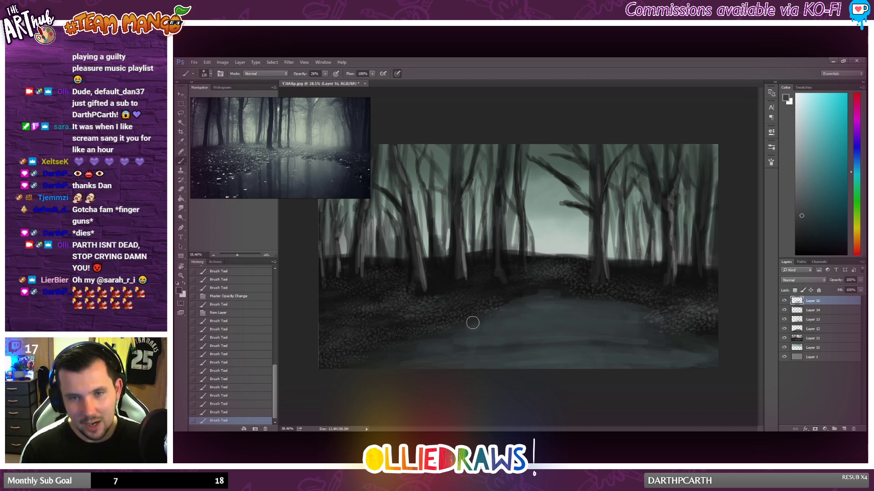
# Step: Extend the dark teal water along the pond's lower-left shore and right edge, and sample the near-black of the right bank
pyautogui.moveTo(472, 342)
pyautogui.mouseDown()
pyautogui.moveTo(374, 356)
pyautogui.moveTo(433, 362)
pyautogui.moveTo(371, 373)
pyautogui.moveTo(447, 362)
pyautogui.mouseUp()
pyautogui.moveTo(446, 362); pyautogui.dragTo(365, 369)
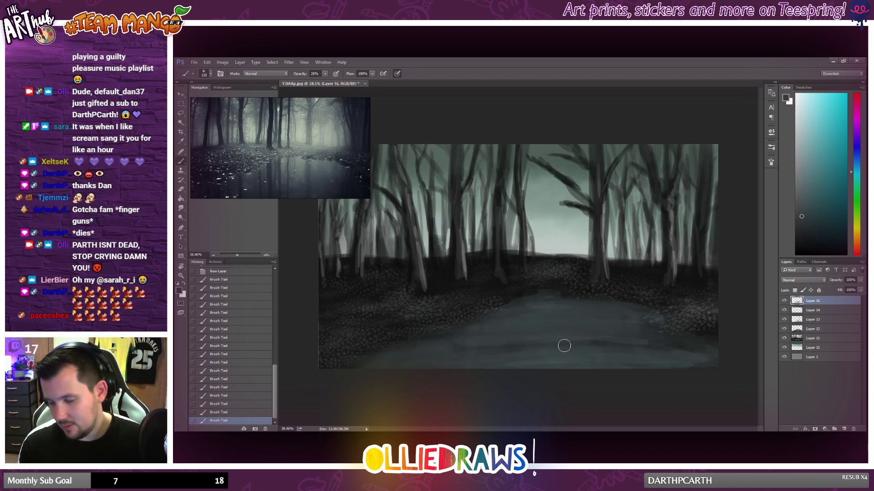
pyautogui.moveTo(640, 323); pyautogui.dragTo(652, 333)
pyautogui.keyDown('alt'); pyautogui.click(646, 304); pyautogui.keyUp('alt')
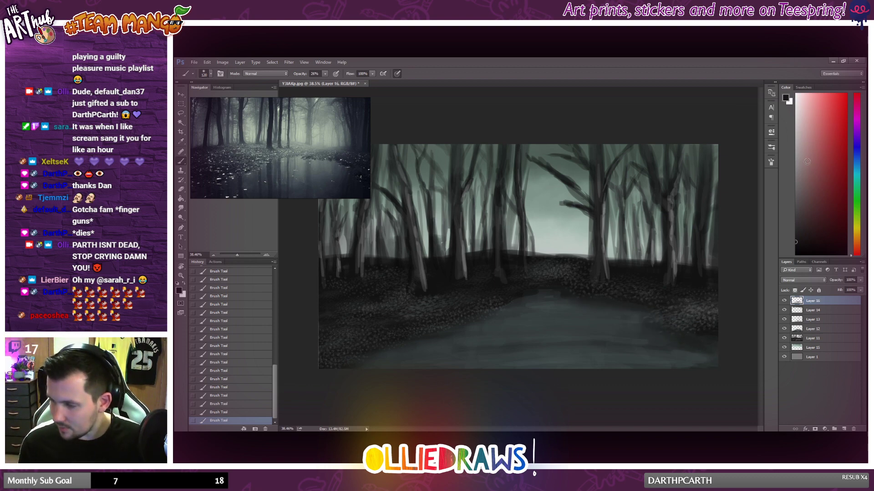
# Step: Brush mid-grey reflections across the pond and blend them into the water with sampled teal-grey tones
pyautogui.click(795, 171)
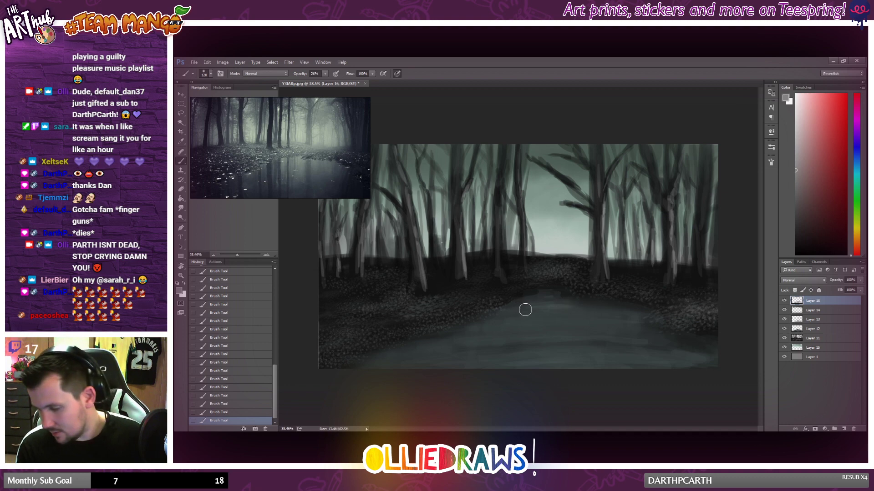
pyautogui.moveTo(504, 315)
pyautogui.mouseDown()
pyautogui.moveTo(637, 319)
pyautogui.moveTo(524, 320)
pyautogui.moveTo(607, 325)
pyautogui.moveTo(604, 333)
pyautogui.moveTo(644, 340)
pyautogui.mouseUp()
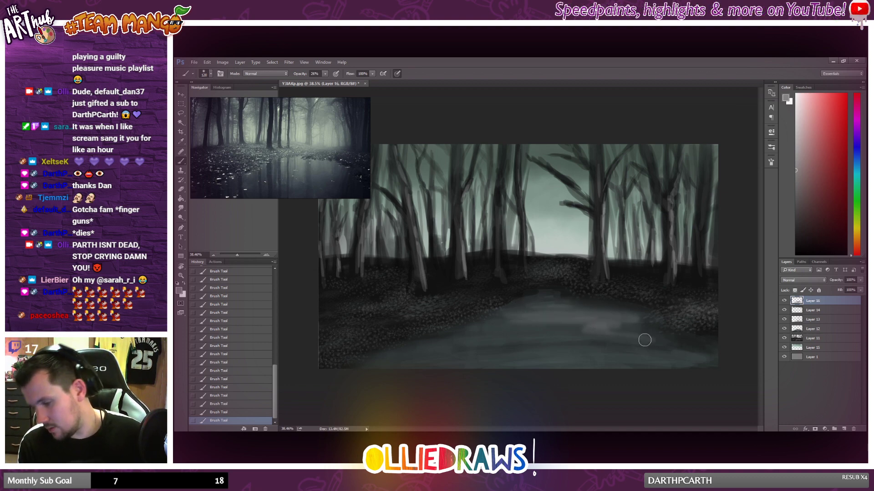
pyautogui.keyDown('alt'); pyautogui.click(566, 315); pyautogui.keyUp('alt')
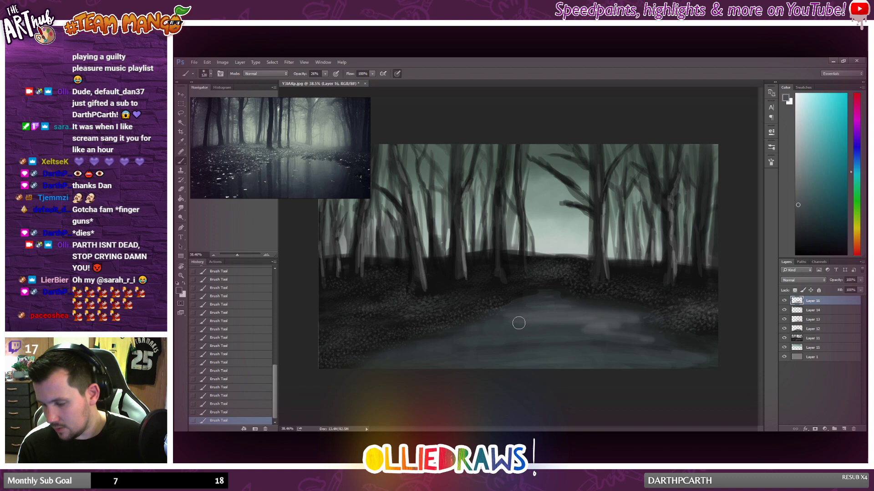
pyautogui.keyDown('alt'); pyautogui.click(589, 310); pyautogui.keyUp('alt')
pyautogui.keyDown('alt'); pyautogui.click(597, 326); pyautogui.keyUp('alt')
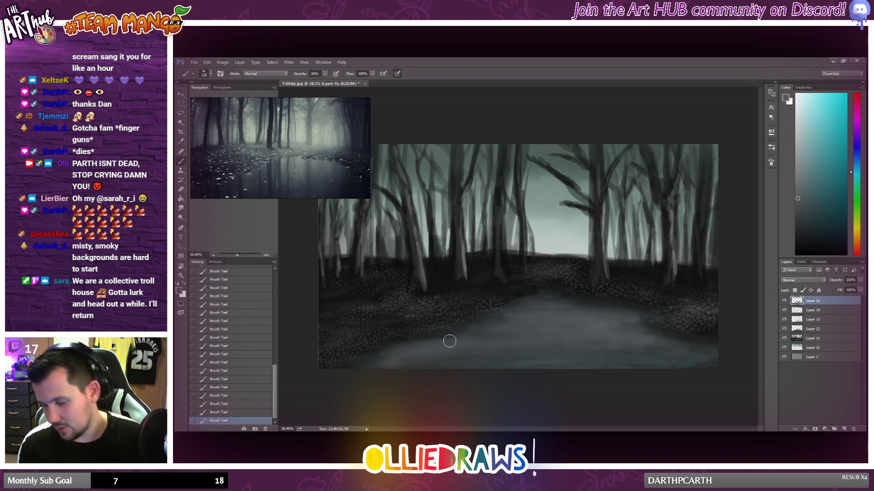
pyautogui.keyDown('alt'); pyautogui.click(571, 310); pyautogui.keyUp('alt')
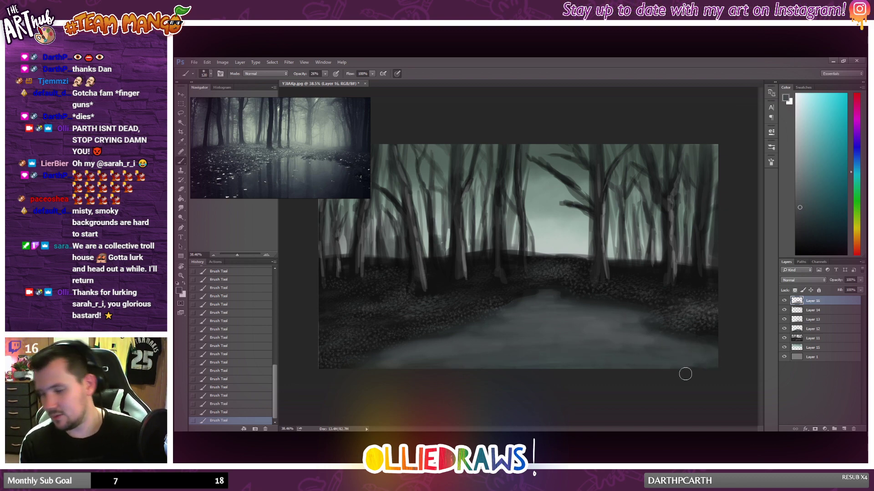
# Step: Sample the near-black at the pond's far shoreline and lower the pond layer's opacity to about 72%
pyautogui.keyDown('alt'); pyautogui.click(571, 293); pyautogui.keyUp('alt')
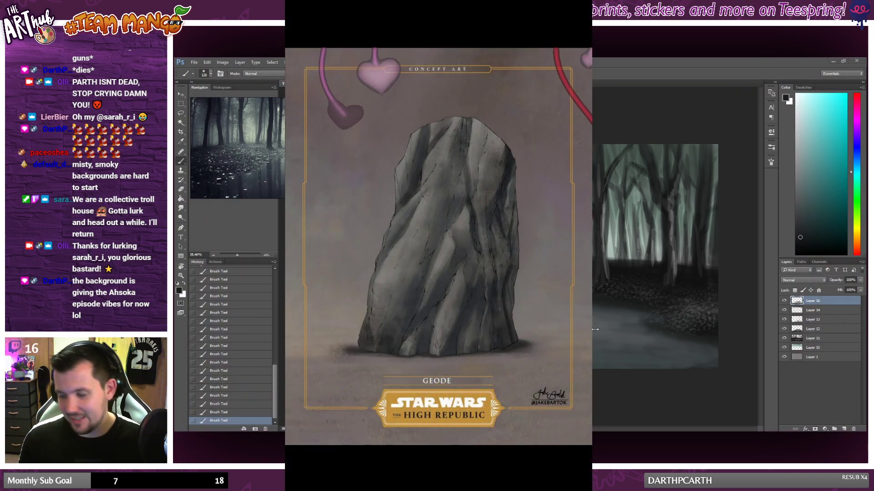
pyautogui.scroll(-2, 747, 321)
pyautogui.scroll(1, 747, 321)
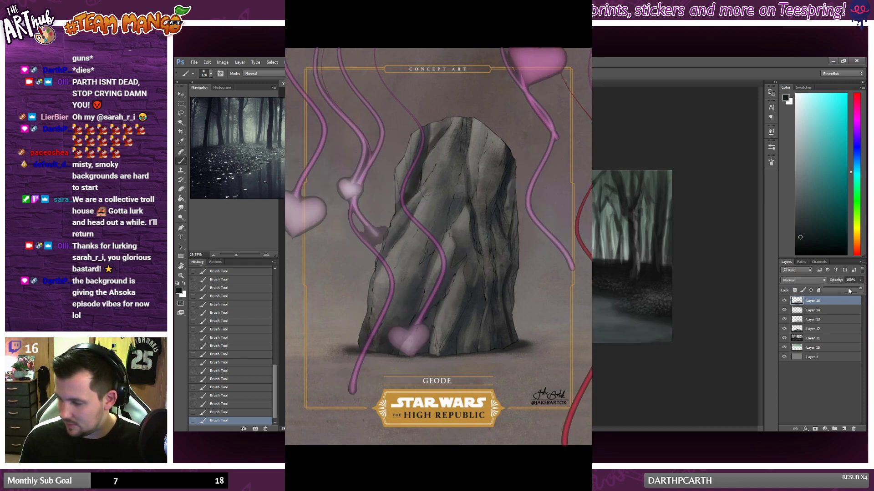
pyautogui.moveTo(861, 280); pyautogui.dragTo(850, 291)
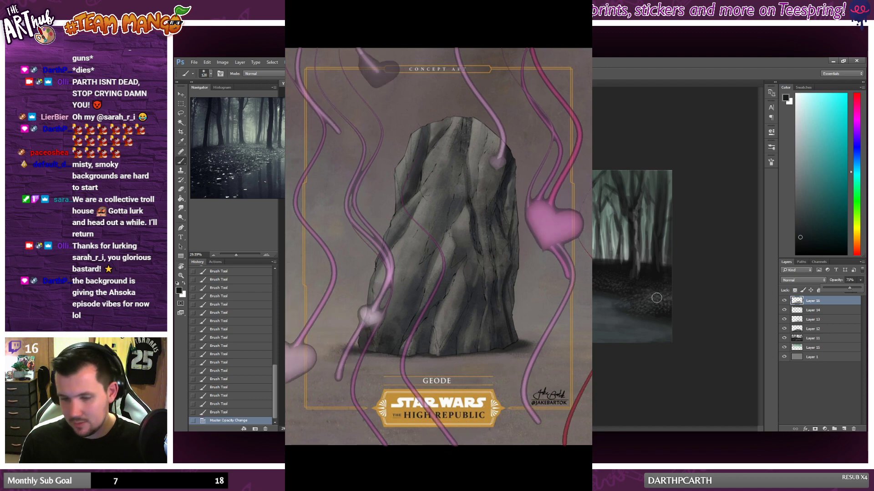
pyautogui.scroll(-1, 657, 299)
pyautogui.scroll(2, 657, 299)
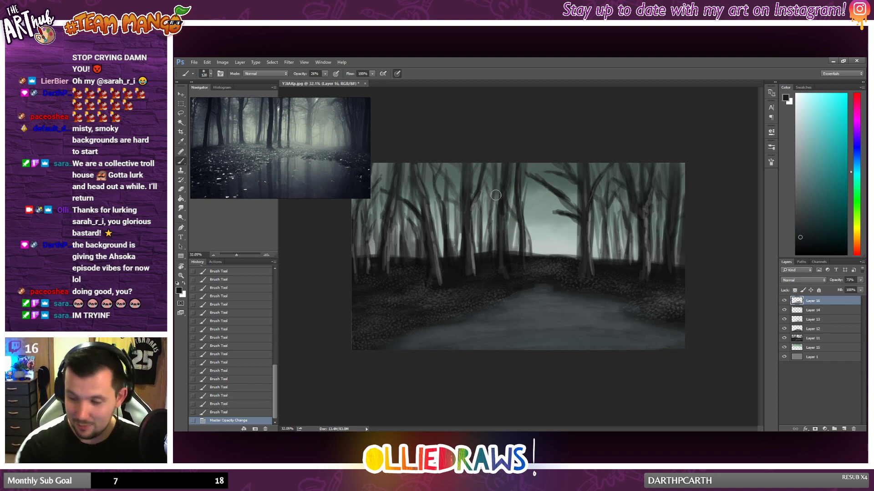
# Step: Darken the trunks just left of the central sky gap with long near-black vertical strokes
pyautogui.keyDown('alt'); pyautogui.click(506, 254); pyautogui.keyUp('alt')
pyautogui.moveTo(504, 229); pyautogui.dragTo(504, 272)
pyautogui.moveTo(502, 234)
pyautogui.mouseDown()
pyautogui.moveTo(507, 258)
pyautogui.moveTo(499, 222)
pyautogui.moveTo(500, 276)
pyautogui.mouseUp()
pyautogui.moveTo(497, 213); pyautogui.dragTo(498, 254)
pyautogui.moveTo(506, 163); pyautogui.dragTo(502, 201)
pyautogui.moveTo(504, 176)
pyautogui.mouseDown()
pyautogui.moveTo(502, 200)
pyautogui.moveTo(504, 191)
pyautogui.moveTo(473, 201)
pyautogui.moveTo(472, 251)
pyautogui.mouseUp()
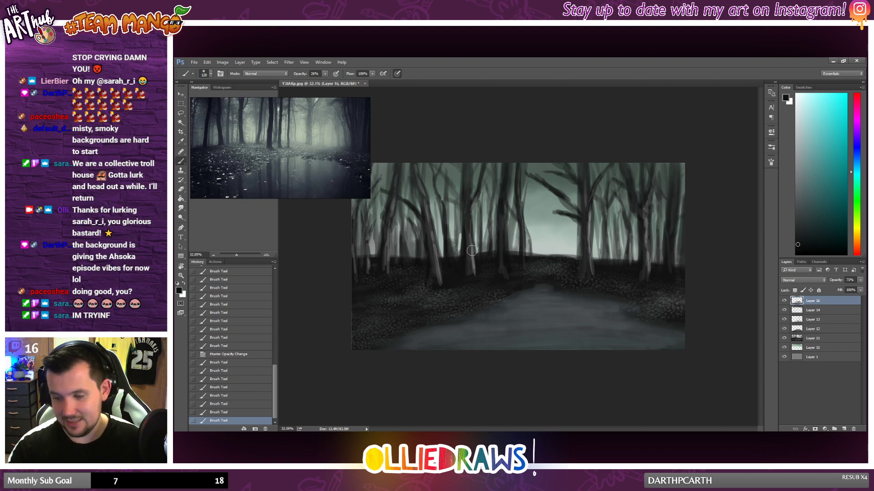
pyautogui.moveTo(467, 191)
pyautogui.mouseDown()
pyautogui.moveTo(471, 251)
pyautogui.moveTo(465, 222)
pyautogui.mouseUp()
pyautogui.moveTo(466, 173); pyautogui.dragTo(468, 266)
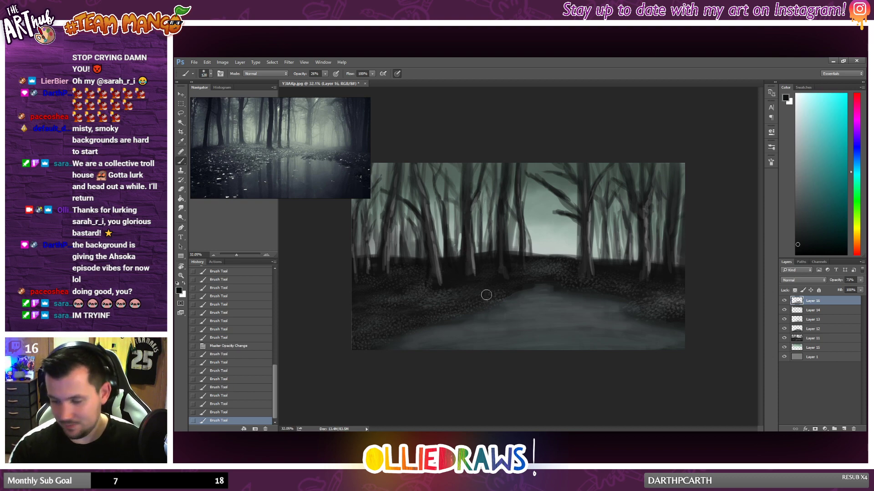
# Step: Create a new top layer, sample the dark grey at the horizon, and brush soft haze along the ground line behind the trees
pyautogui.click(843, 429)
pyautogui.keyDown('alt'); pyautogui.click(532, 254); pyautogui.keyUp('alt')
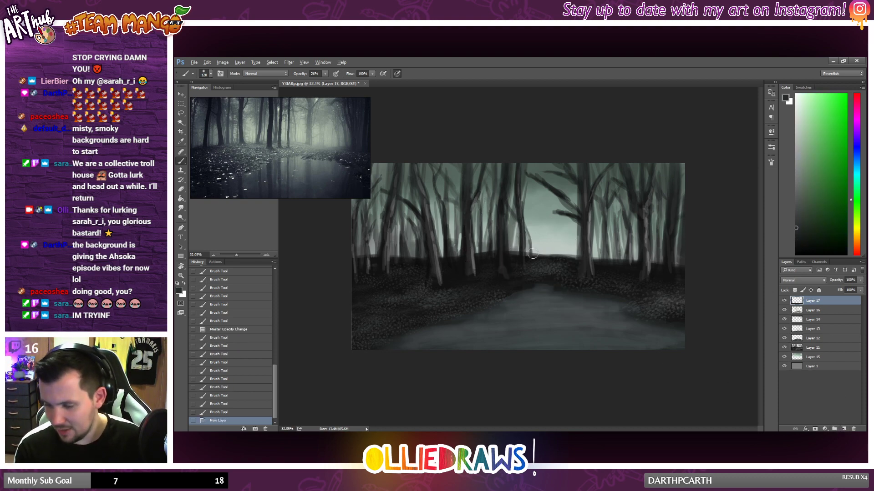
pyautogui.moveTo(533, 254)
pyautogui.mouseDown()
pyautogui.moveTo(576, 258)
pyautogui.moveTo(514, 257)
pyautogui.moveTo(616, 259)
pyautogui.mouseUp()
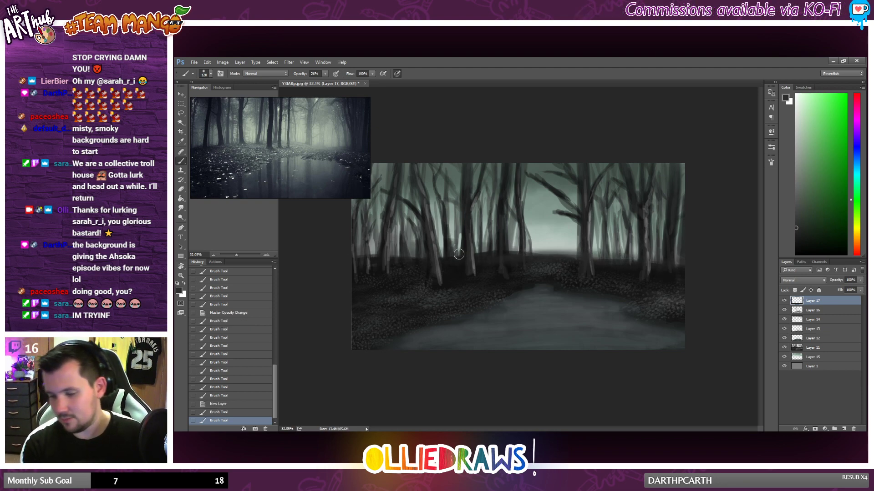
pyautogui.moveTo(378, 259); pyautogui.dragTo(509, 258)
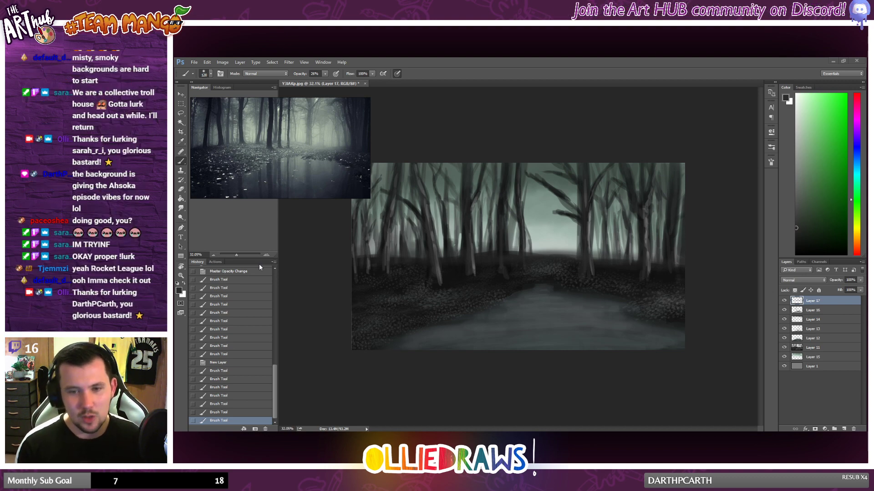
# Step: Lower the opacity of the horizon haze layer, Layer 17, to about 70%
pyautogui.scroll(-4, 444, 319)
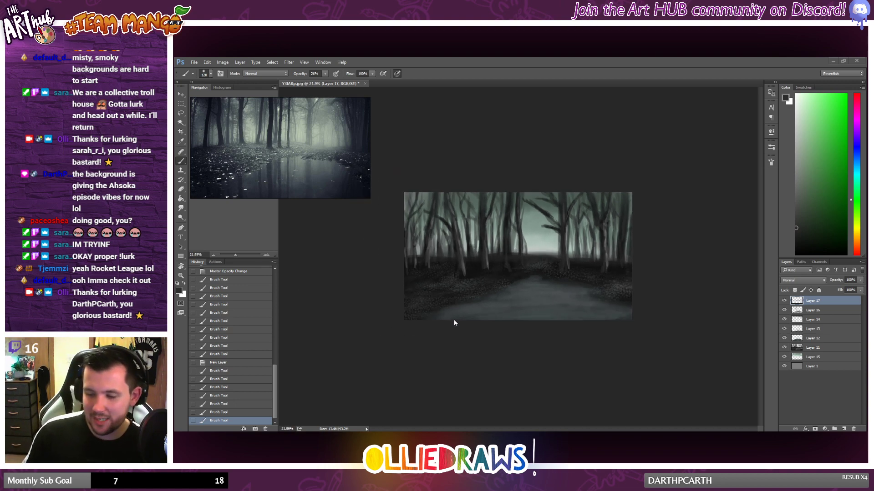
pyautogui.scroll(5, 501, 298)
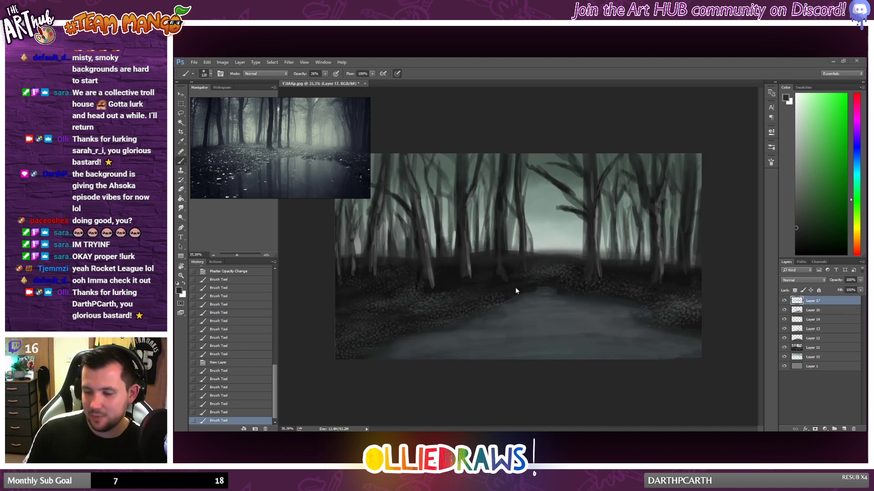
pyautogui.click(860, 280)
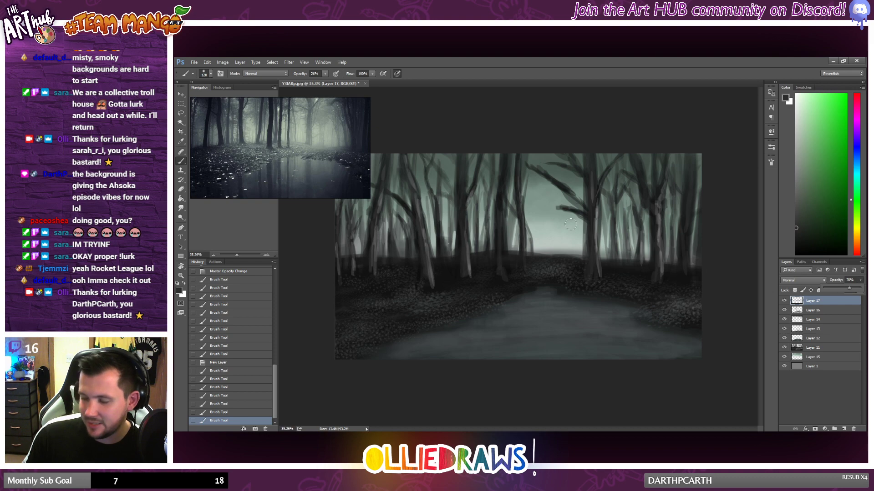
pyautogui.scroll(-2, 570, 224)
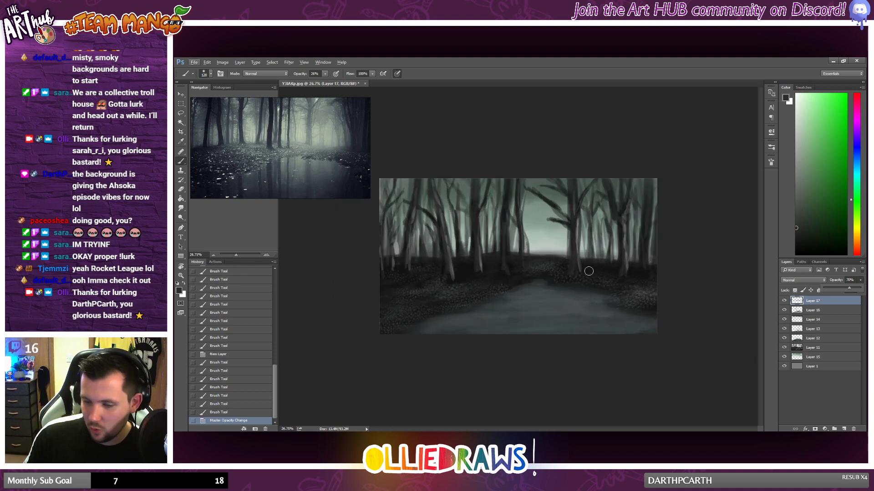
# Step: Create a new top layer, choose the 666 px textured flat brush reduced to about 80 px, and try a stroke on the pond
pyautogui.click(183, 165)
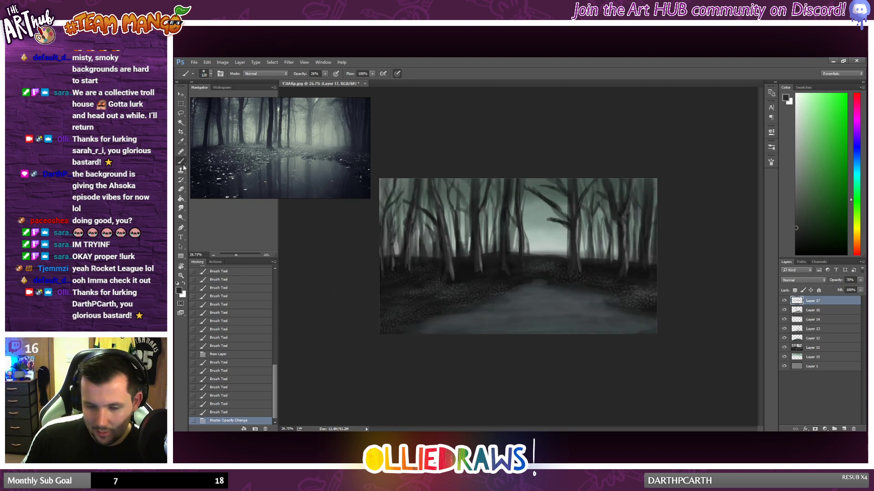
pyautogui.click(843, 429)
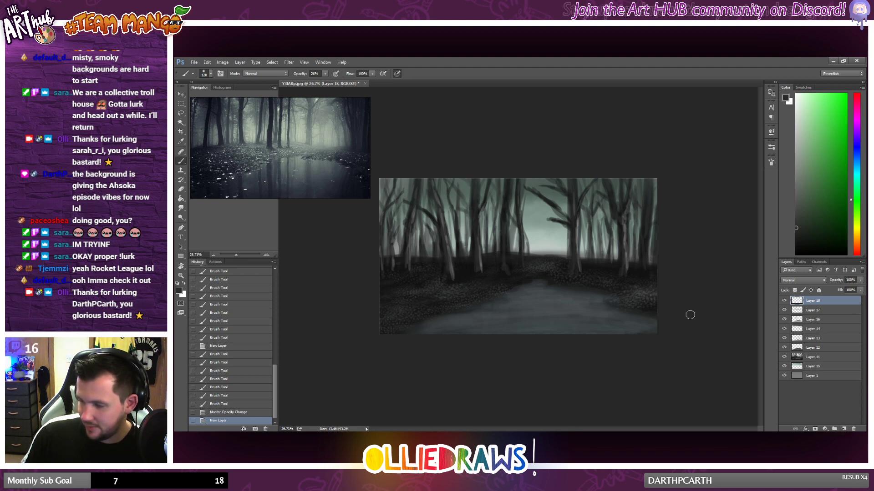
pyautogui.rightClick(552, 283)
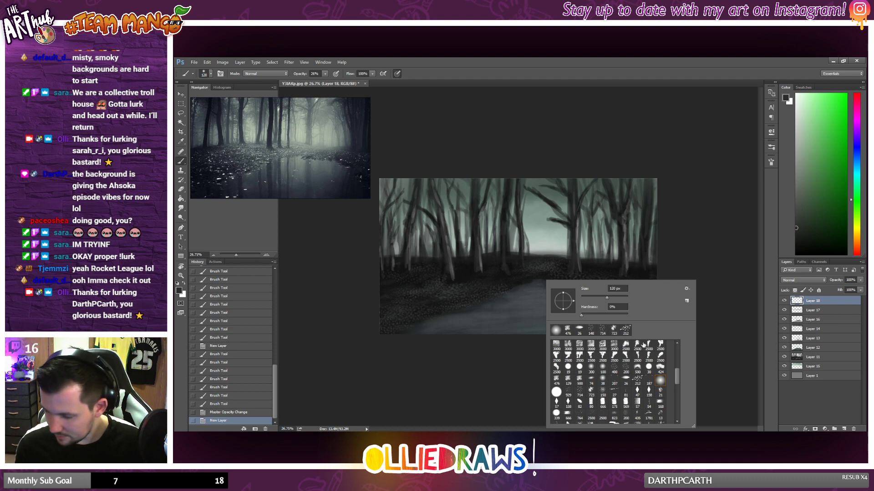
pyautogui.scroll(-3, 598, 360)
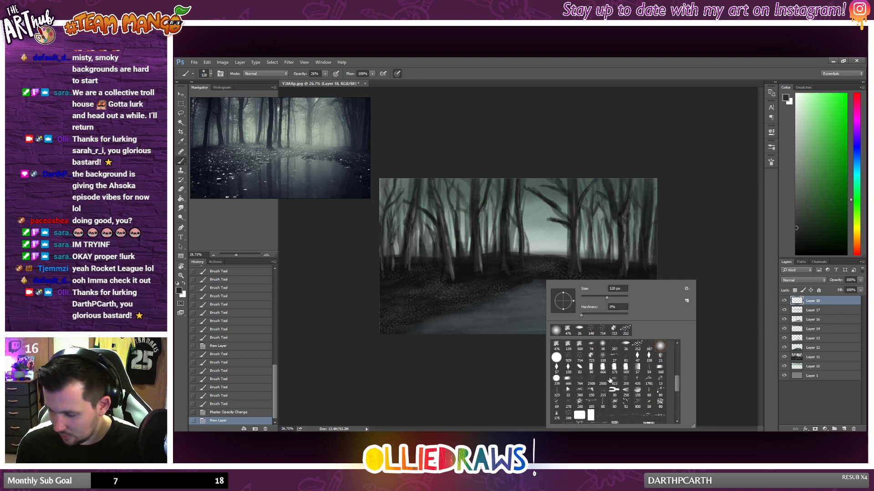
pyautogui.click(603, 368)
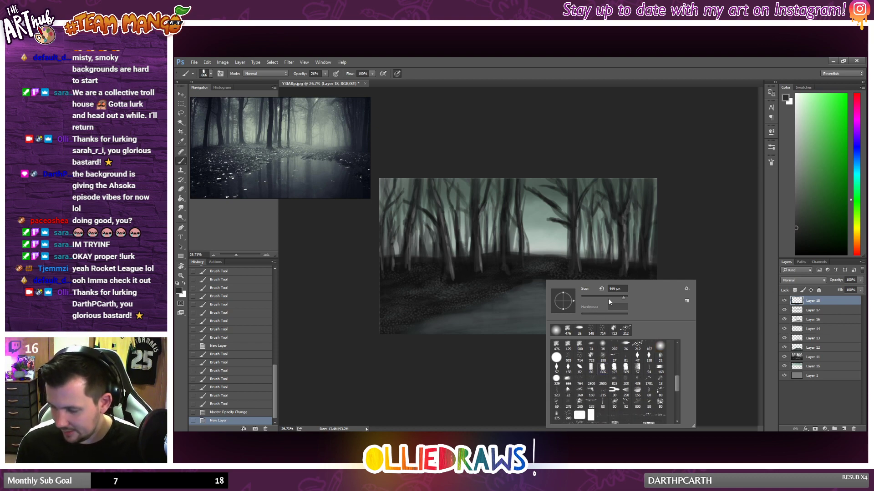
pyautogui.moveTo(615, 298); pyautogui.dragTo(564, 307)
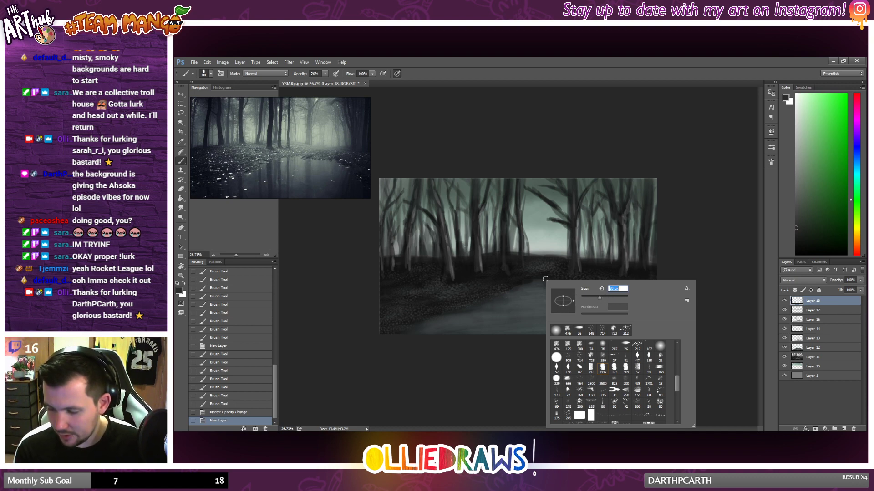
pyautogui.moveTo(494, 309); pyautogui.dragTo(491, 327)
pyautogui.hotkey('ctrl', 'z')
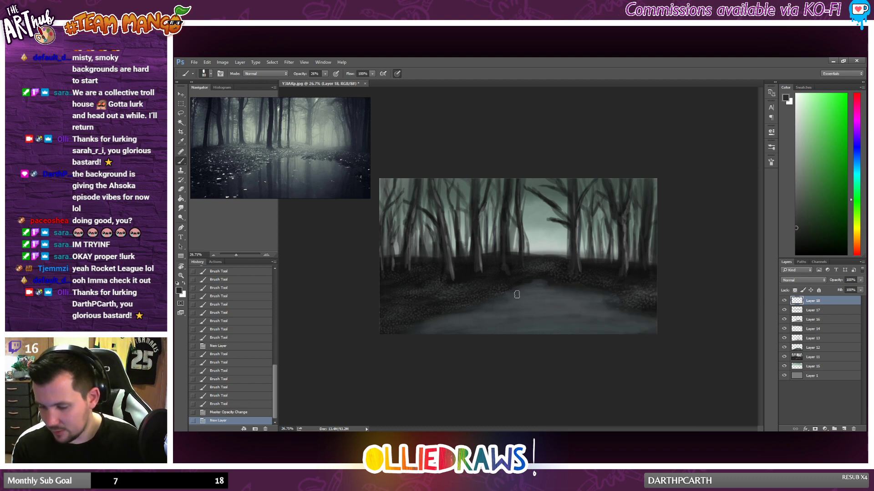
# Step: Darken the colour to near-black, set the brush opacity to about 37%, and paint vertical trunk reflections on the pond's left half
pyautogui.click(510, 309)
pyautogui.click(796, 241)
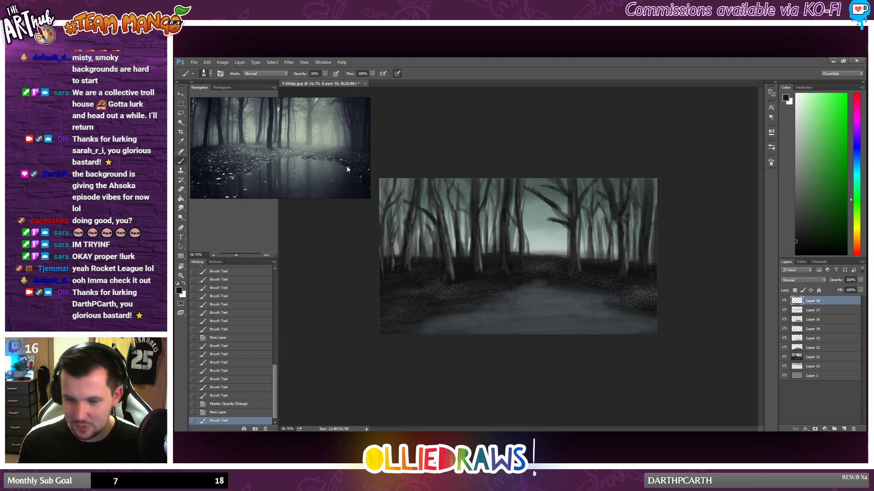
pyautogui.scroll(1, 349, 136)
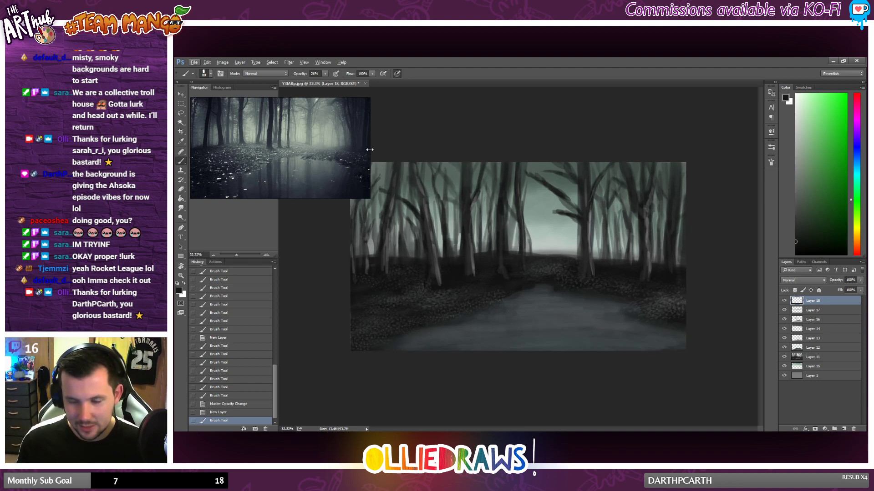
pyautogui.click(324, 73)
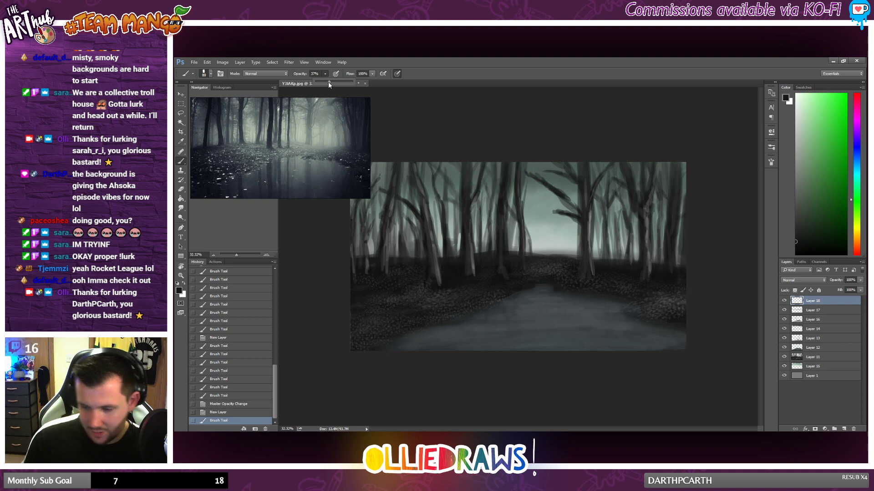
pyautogui.click(471, 331)
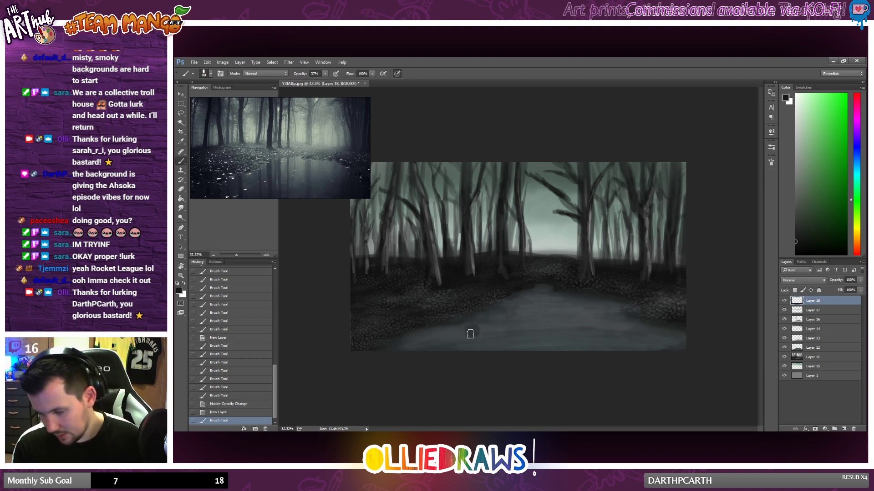
pyautogui.moveTo(470, 334); pyautogui.dragTo(468, 357)
pyautogui.moveTo(470, 334); pyautogui.dragTo(474, 354)
pyautogui.moveTo(469, 324)
pyautogui.mouseDown()
pyautogui.moveTo(471, 354)
pyautogui.moveTo(473, 323)
pyautogui.moveTo(474, 332)
pyautogui.moveTo(503, 314)
pyautogui.moveTo(503, 351)
pyautogui.mouseUp()
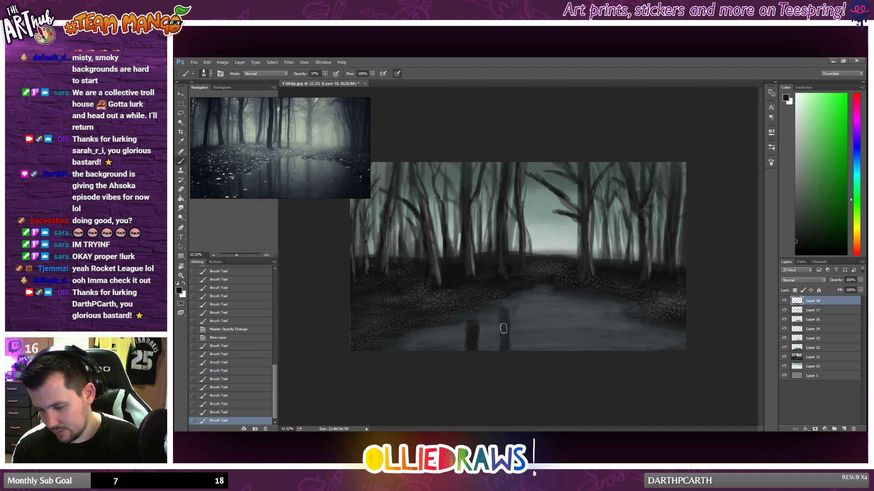
pyautogui.moveTo(504, 308)
pyautogui.mouseDown()
pyautogui.moveTo(504, 347)
pyautogui.moveTo(505, 322)
pyautogui.moveTo(502, 338)
pyautogui.mouseUp()
pyautogui.moveTo(516, 304)
pyautogui.mouseDown()
pyautogui.moveTo(517, 330)
pyautogui.moveTo(517, 304)
pyautogui.moveTo(519, 325)
pyautogui.moveTo(518, 315)
pyautogui.mouseUp()
# Step: Reduce the brush size and paint reflections below the slim trunk left of the sky gap and the large branching tree
pyautogui.rightClick(542, 284)
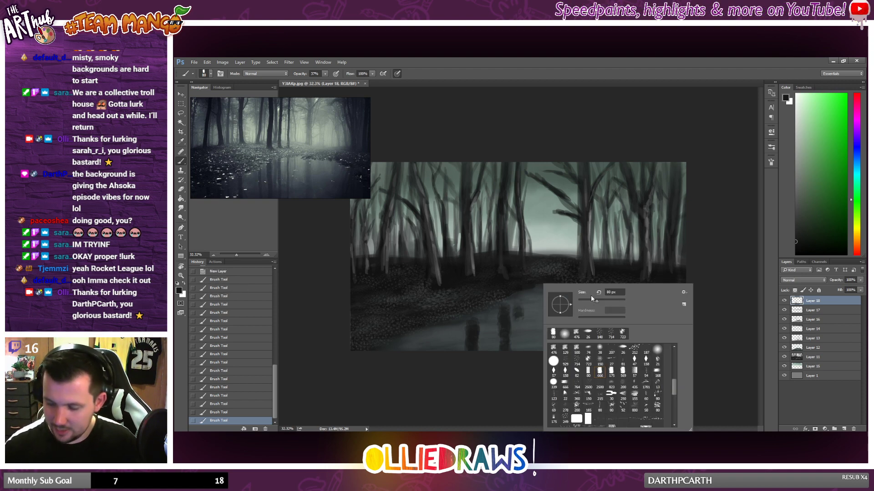
pyautogui.moveTo(592, 297); pyautogui.dragTo(587, 298)
pyautogui.click(518, 303)
pyautogui.moveTo(517, 301); pyautogui.dragTo(518, 346)
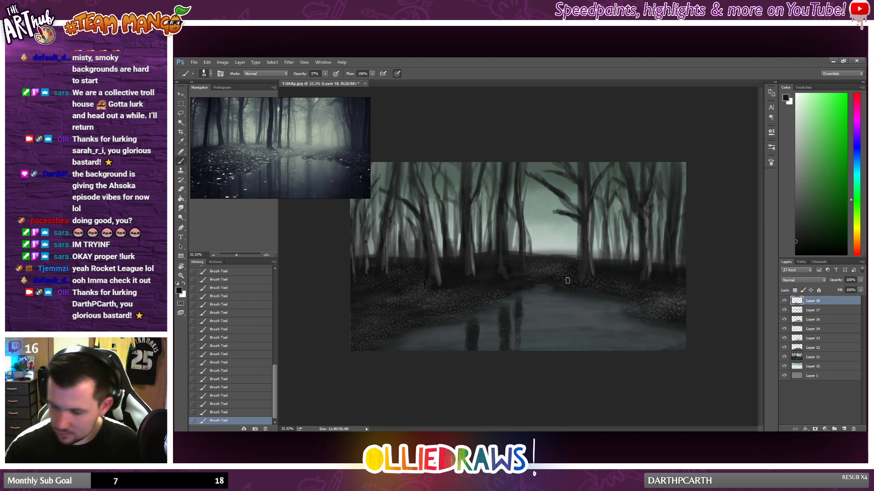
pyautogui.moveTo(582, 300)
pyautogui.mouseDown()
pyautogui.moveTo(583, 338)
pyautogui.moveTo(586, 301)
pyautogui.moveTo(589, 350)
pyautogui.mouseUp()
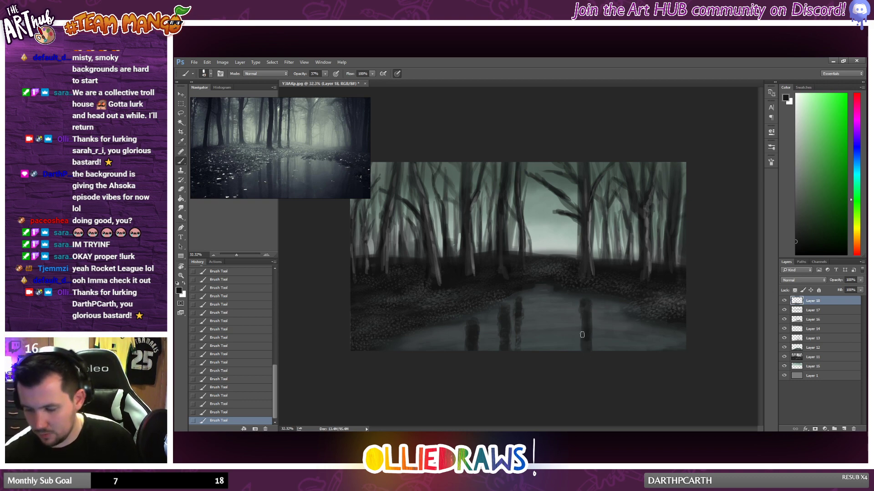
# Step: Shrink the brush further and add thin broken reflections beside the central trunk reflections and the large tree's reflection
pyautogui.moveTo(528, 295); pyautogui.dragTo(528, 308)
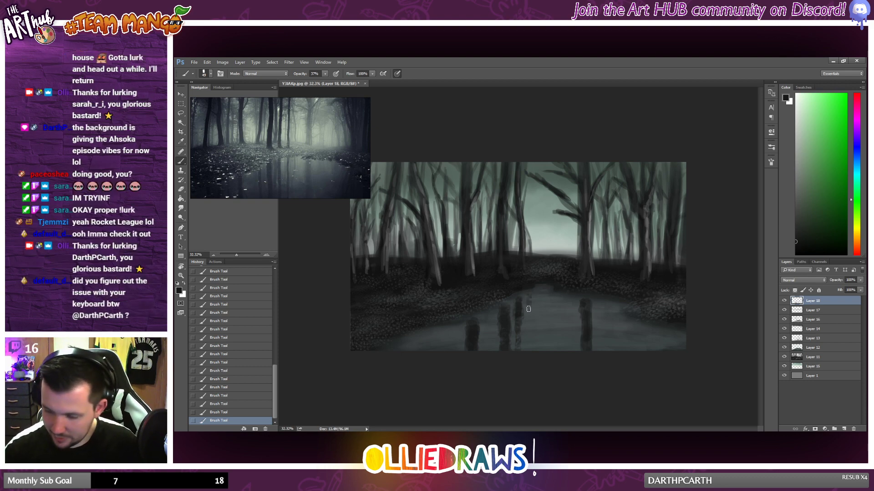
pyautogui.rightClick(545, 305)
pyautogui.click(590, 305)
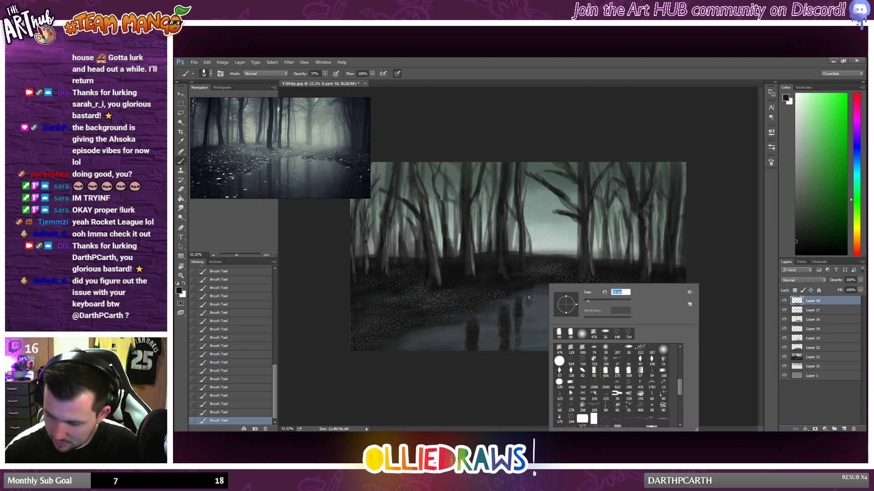
pyautogui.click(528, 298)
pyautogui.moveTo(529, 298); pyautogui.dragTo(528, 333)
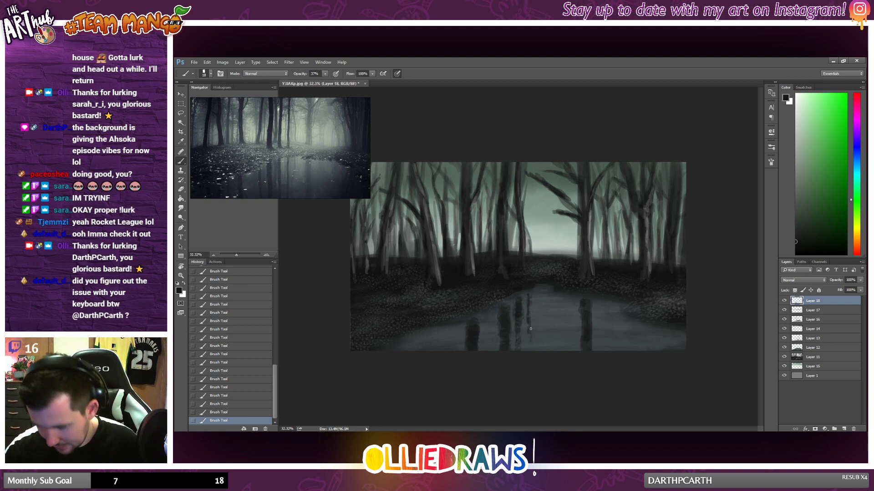
pyautogui.moveTo(596, 304); pyautogui.dragTo(600, 318)
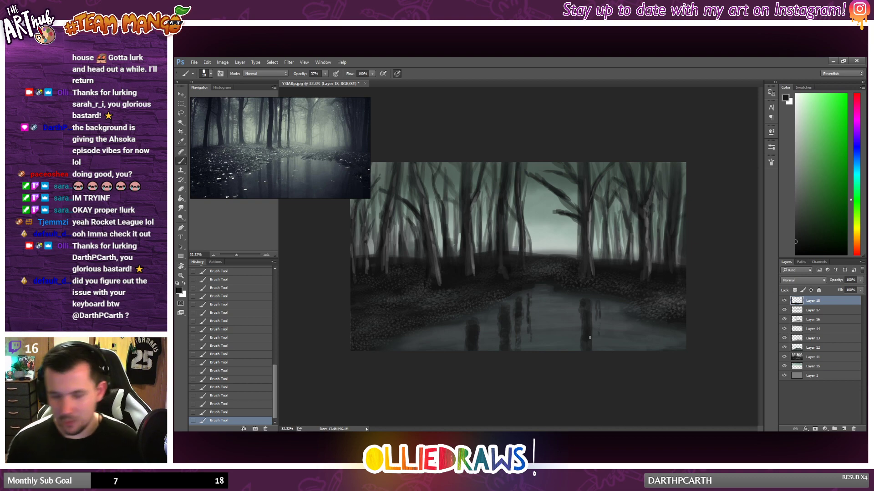
pyautogui.moveTo(601, 302); pyautogui.dragTo(601, 333)
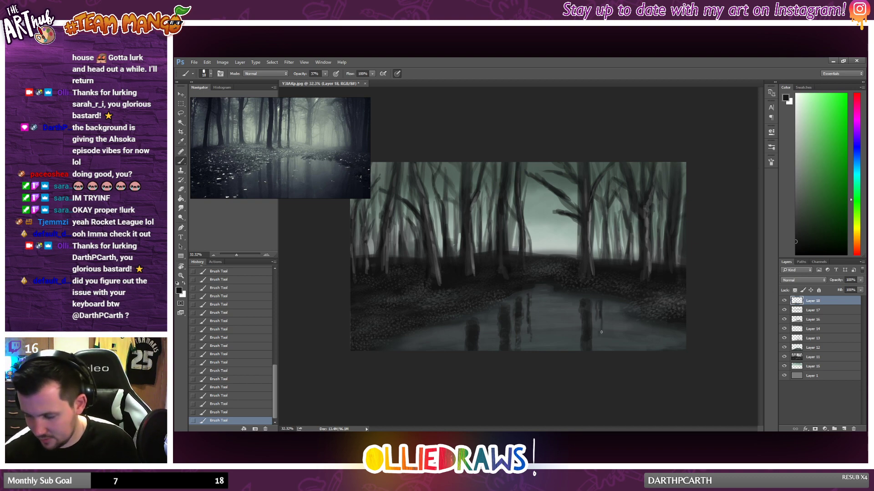
# Step: Enlarge the brush slightly and paint short trunk reflections along the pond's right end, switching to a finer size for the edge
pyautogui.rightClick(643, 337)
pyautogui.click(601, 327)
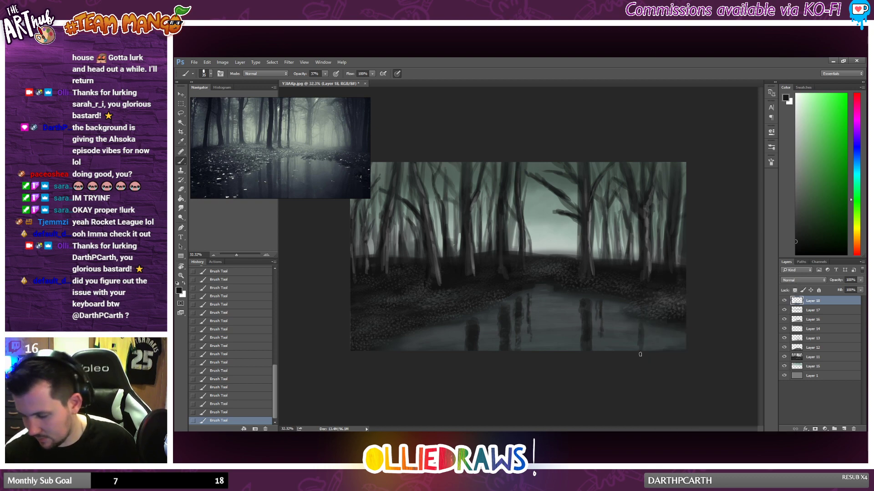
pyautogui.moveTo(645, 339); pyautogui.dragTo(647, 350)
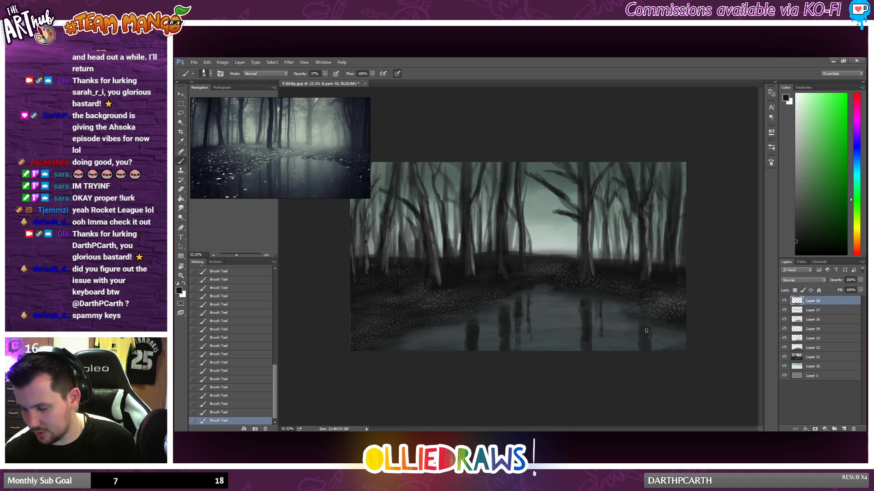
pyautogui.moveTo(670, 336); pyautogui.dragTo(672, 351)
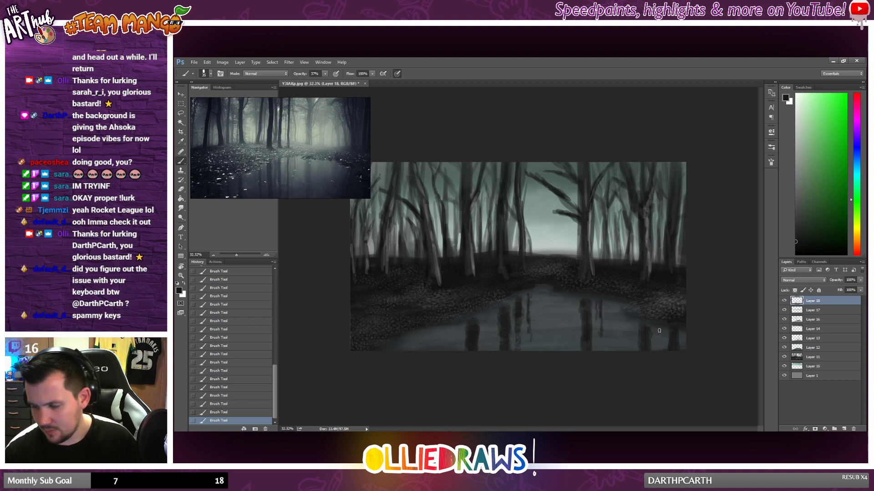
pyautogui.moveTo(657, 337); pyautogui.dragTo(656, 350)
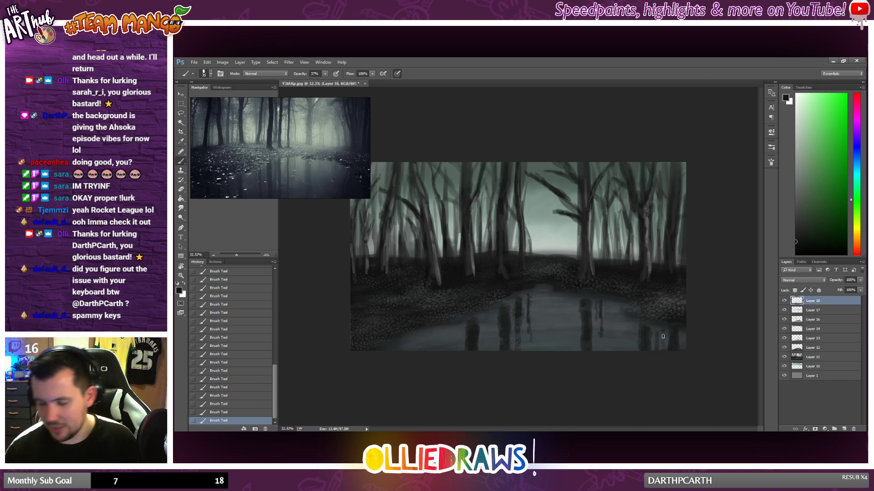
pyautogui.rightClick(630, 311)
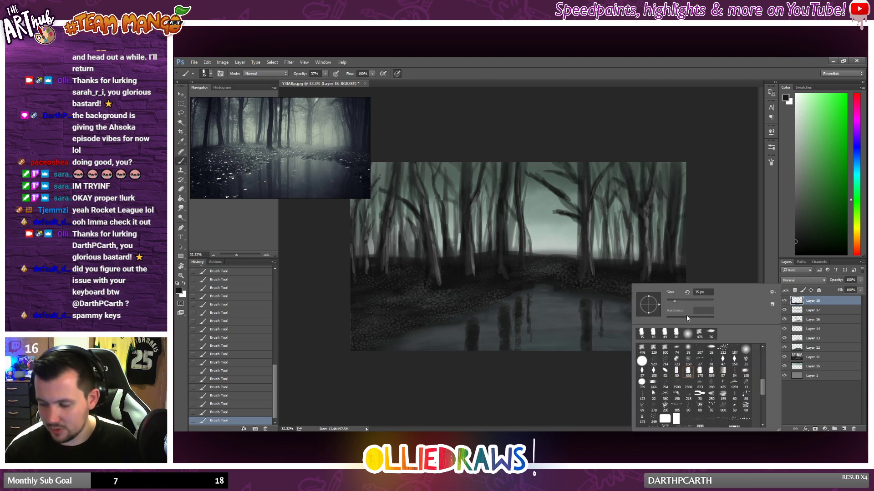
pyautogui.doubleClick(665, 328)
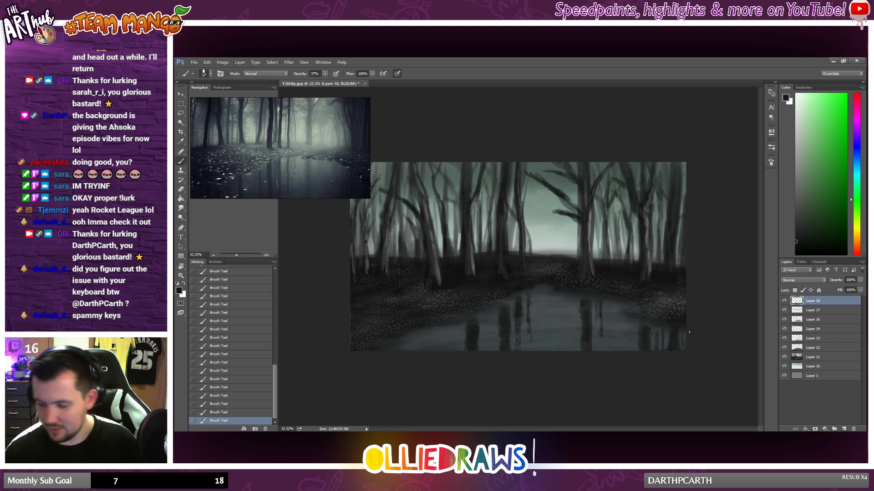
# Step: Increase the brush size and add trunk reflections at the pond's left end and just left of the large tree's reflection
pyautogui.rightClick(460, 342)
pyautogui.click(506, 300)
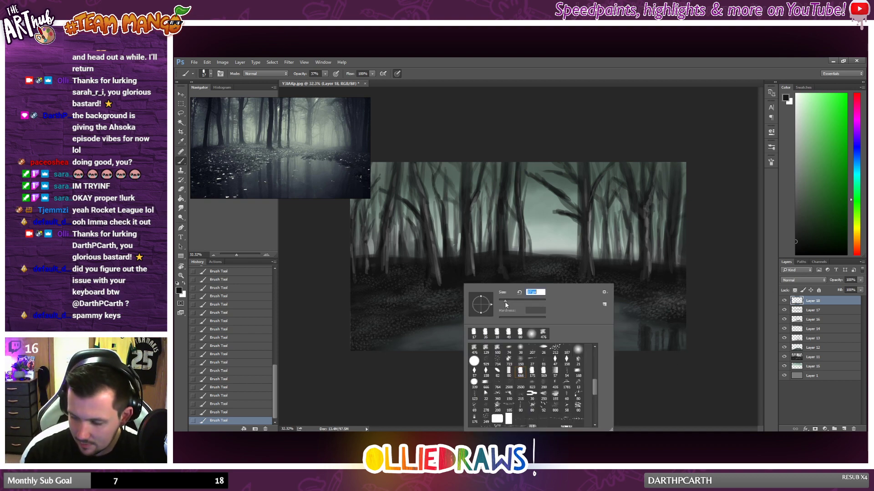
pyautogui.click(437, 338)
pyautogui.moveTo(435, 335)
pyautogui.mouseDown()
pyautogui.moveTo(432, 351)
pyautogui.moveTo(440, 345)
pyautogui.mouseUp()
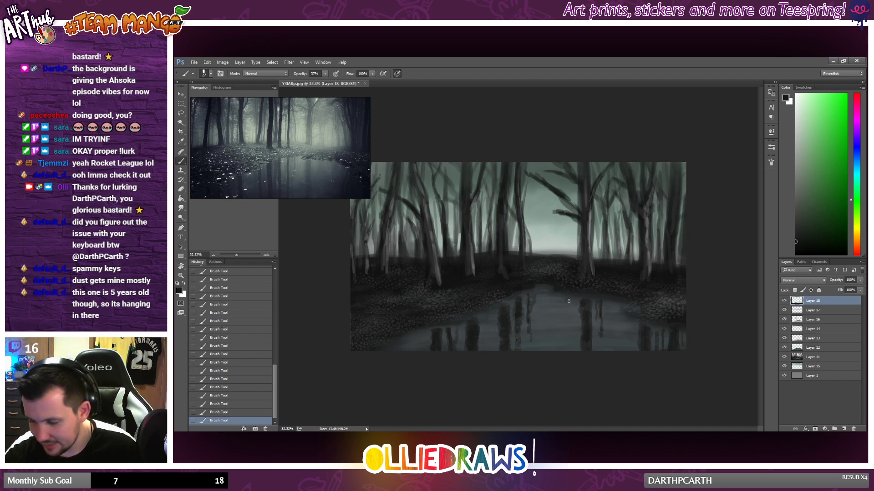
pyautogui.moveTo(569, 300); pyautogui.dragTo(570, 327)
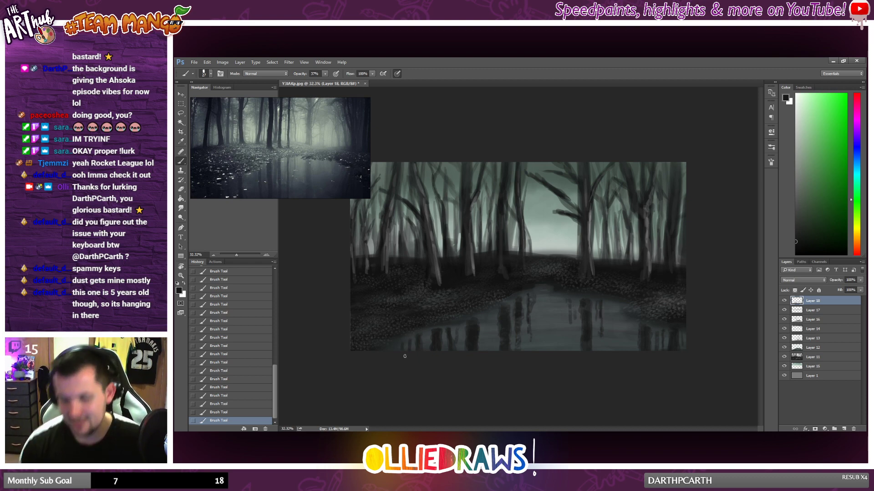
# Step: Lower the opacity of the reflections layer, Layer 18, to a little under 90%
pyautogui.scroll(-5, 576, 285)
pyautogui.scroll(5, 584, 290)
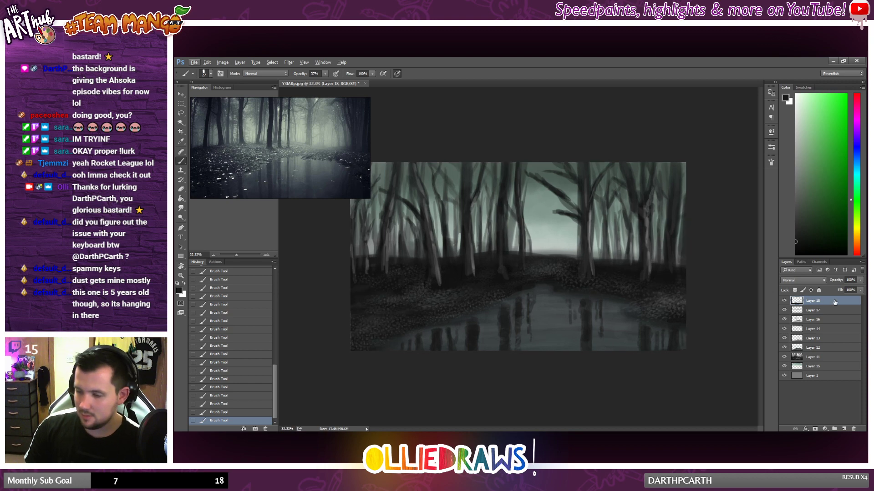
pyautogui.moveTo(861, 281); pyautogui.dragTo(855, 289)
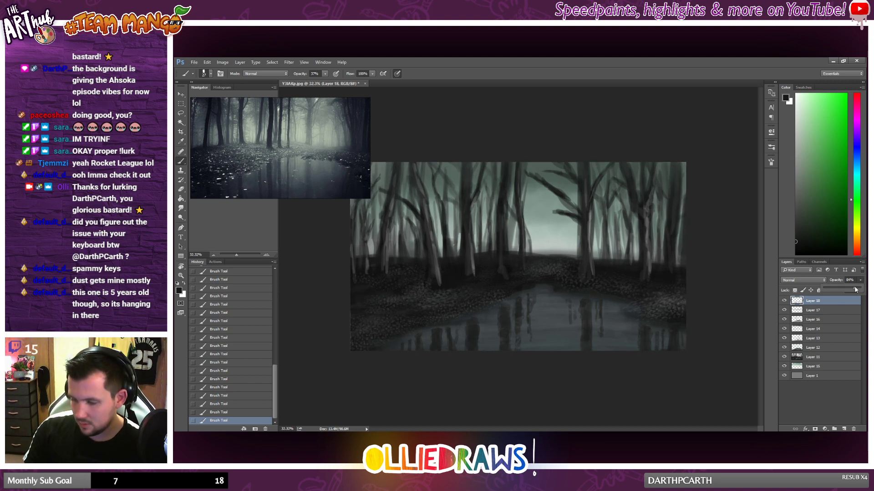
pyautogui.scroll(-2, 695, 312)
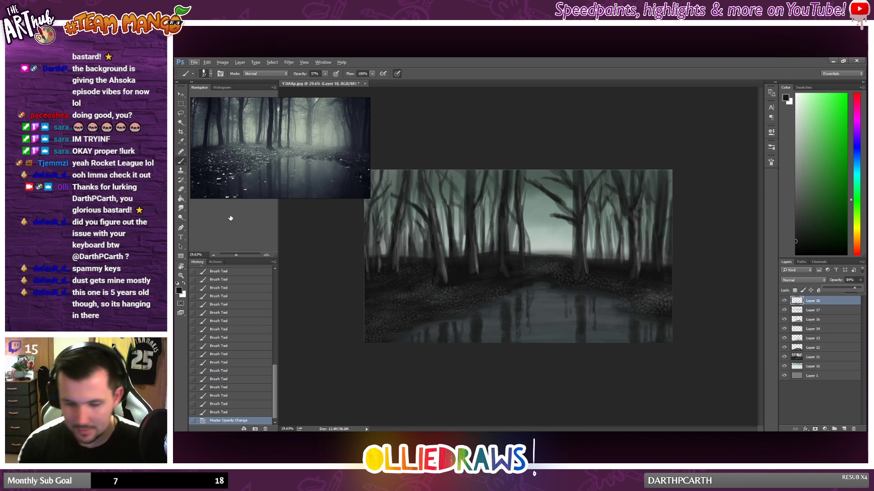
# Step: Set the eraser to a larger soft round tip at 32% opacity and soften the reflections along the pond's lower edge
pyautogui.press('e')
pyautogui.rightClick(516, 285)
pyautogui.click(593, 334)
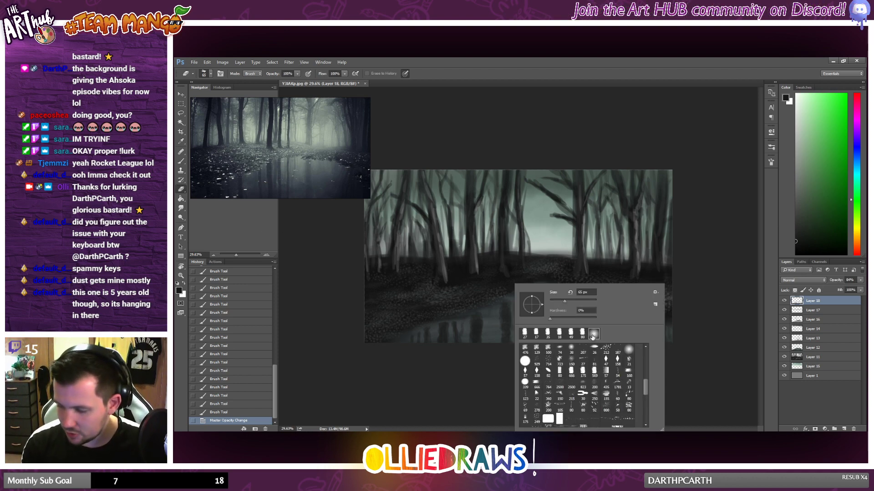
pyautogui.moveTo(565, 302); pyautogui.dragTo(570, 302)
pyautogui.click(298, 75)
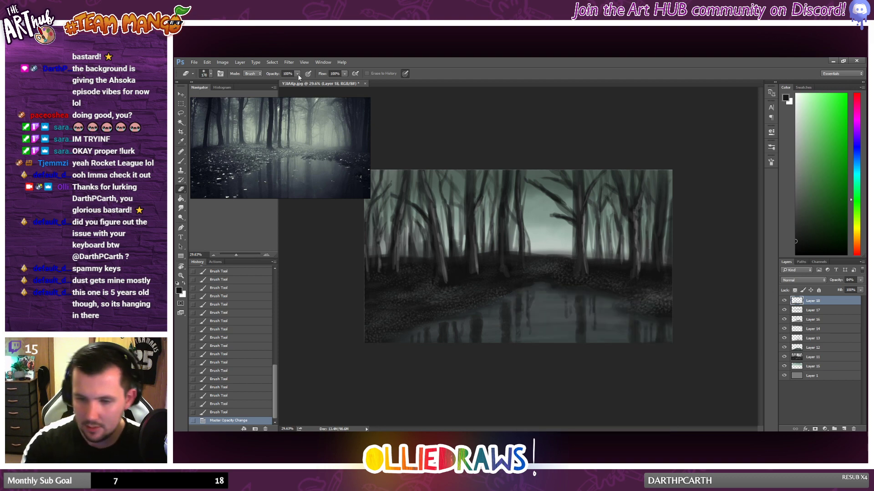
pyautogui.click(298, 74)
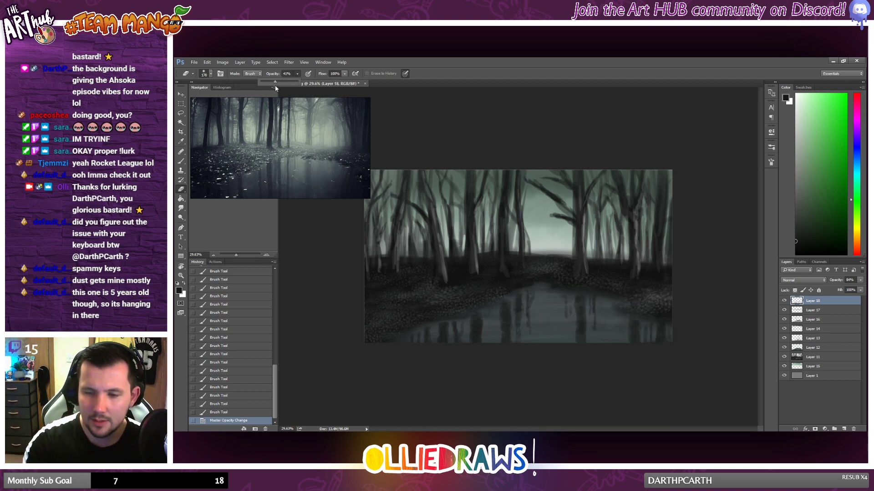
pyautogui.moveTo(275, 86); pyautogui.dragTo(272, 87)
pyautogui.moveTo(401, 353)
pyautogui.mouseDown()
pyautogui.moveTo(469, 347)
pyautogui.moveTo(425, 352)
pyautogui.mouseUp()
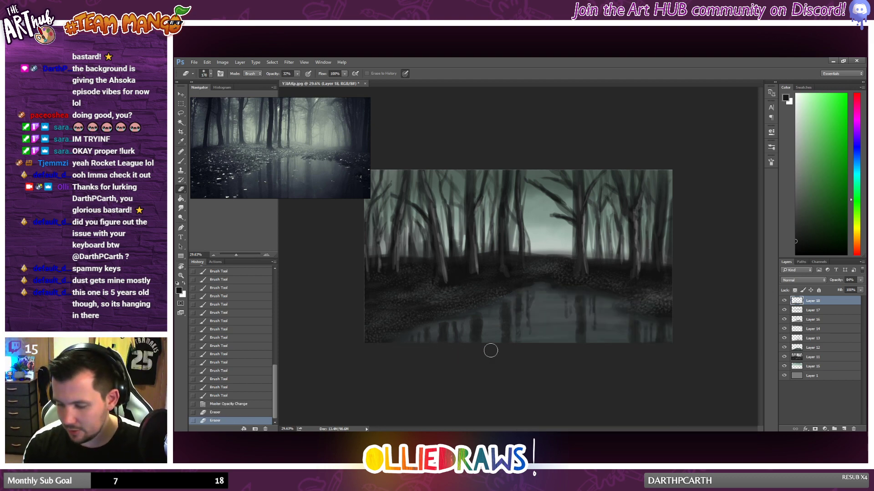
pyautogui.moveTo(491, 350)
pyautogui.mouseDown()
pyautogui.moveTo(463, 348)
pyautogui.moveTo(517, 343)
pyautogui.mouseUp()
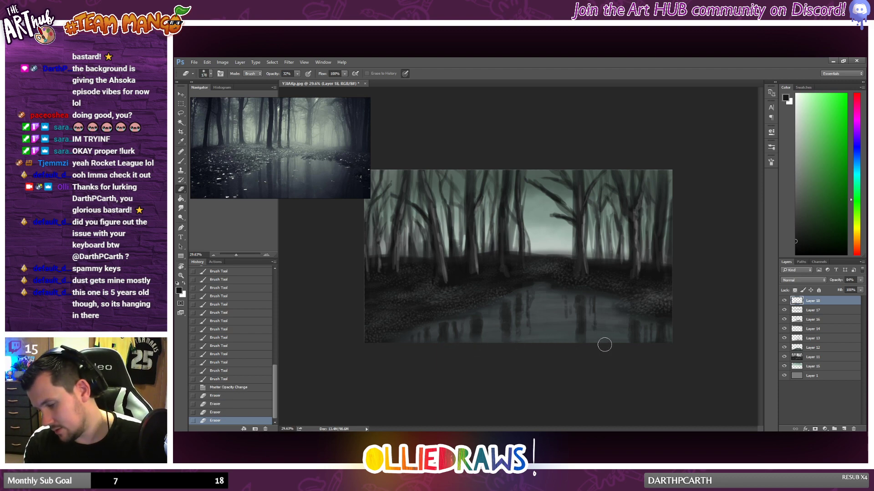
pyautogui.moveTo(605, 345)
pyautogui.mouseDown()
pyautogui.moveTo(526, 344)
pyautogui.moveTo(552, 348)
pyautogui.mouseUp()
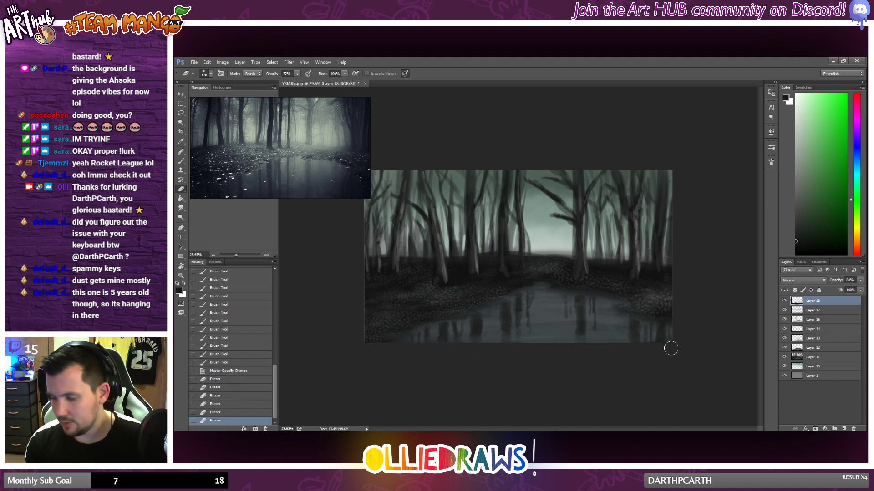
# Step: Fade the lower ends of the reflections at the pond's right end, then soften the central and large tree's reflections
pyautogui.moveTo(670, 349); pyautogui.dragTo(614, 345)
pyautogui.moveTo(614, 344); pyautogui.dragTo(643, 344)
pyautogui.moveTo(588, 345); pyautogui.dragTo(576, 341)
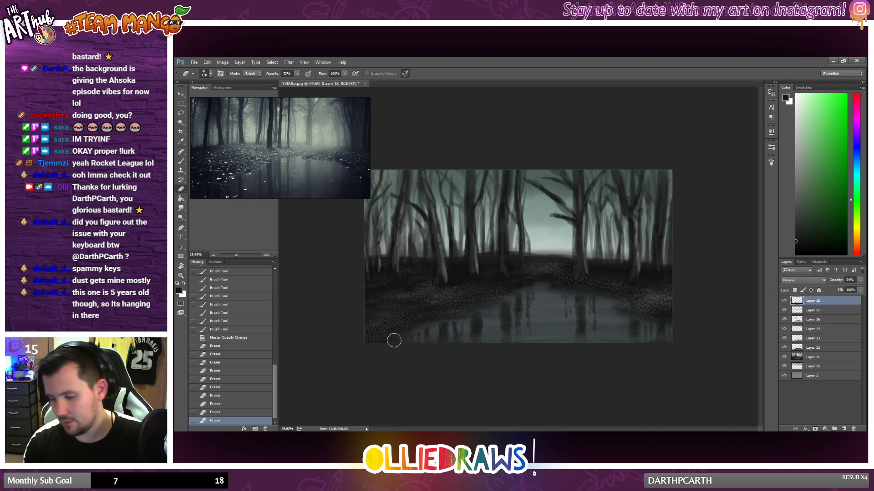
pyautogui.moveTo(435, 341); pyautogui.dragTo(447, 342)
pyautogui.moveTo(459, 342); pyautogui.dragTo(514, 342)
pyautogui.moveTo(575, 337)
pyautogui.mouseDown()
pyautogui.moveTo(586, 322)
pyautogui.moveTo(614, 313)
pyautogui.moveTo(602, 309)
pyautogui.mouseUp()
pyautogui.moveTo(508, 318); pyautogui.dragTo(501, 313)
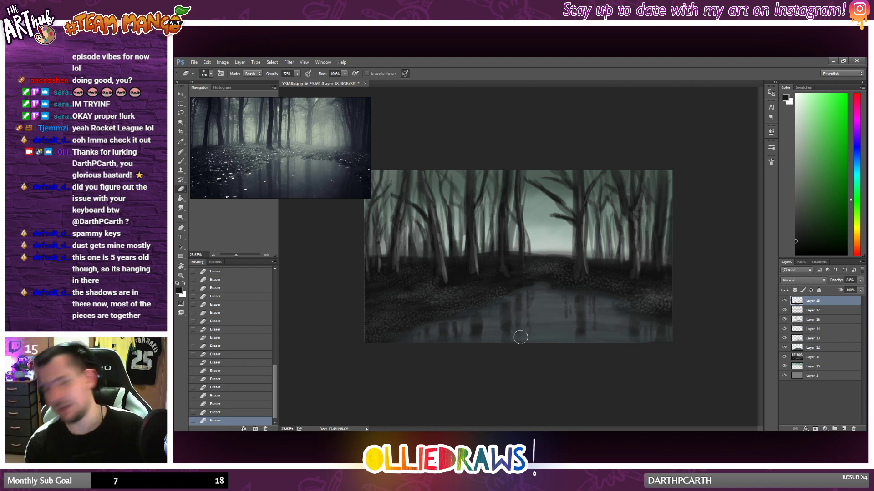
pyautogui.scroll(-1, 580, 363)
pyautogui.scroll(2, 583, 362)
pyautogui.scroll(2, 583, 362)
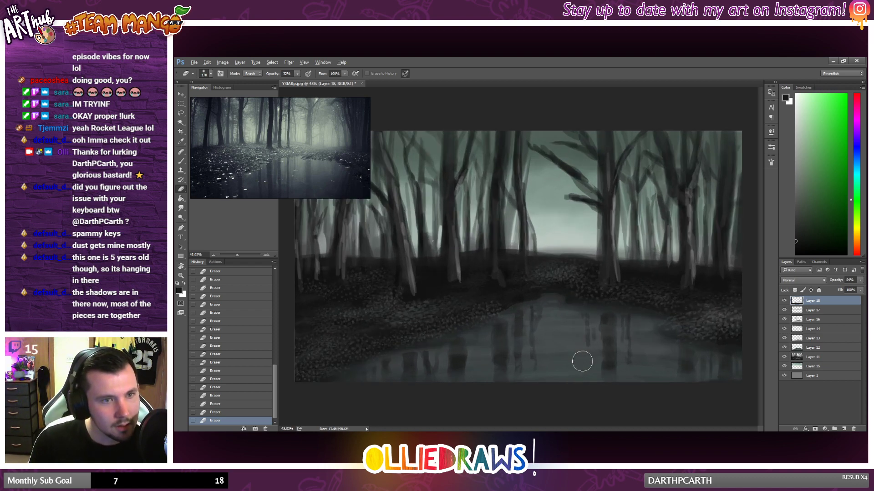
pyautogui.scroll(-3, 582, 361)
pyautogui.scroll(1, 582, 362)
pyautogui.press('alt')
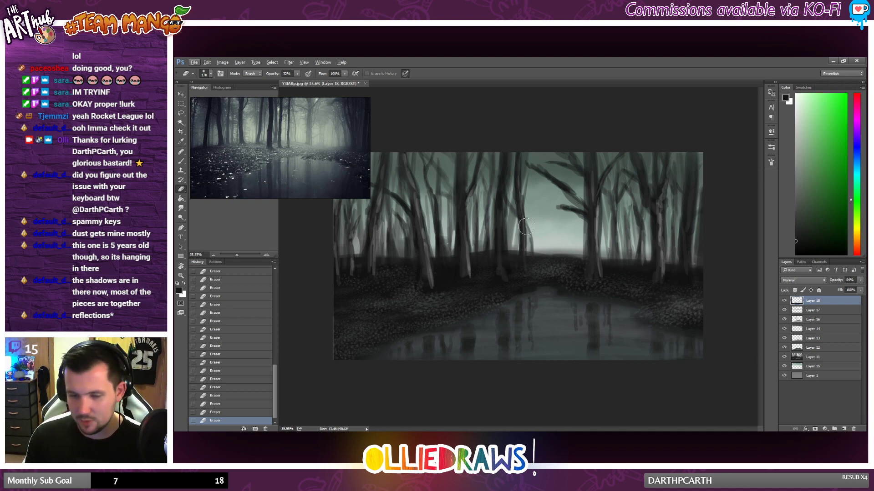
# Step: Sample the pond's dark teal-grey with the Brush tool and paint light strokes on the ground between the pond and the horizon
pyautogui.click(180, 161)
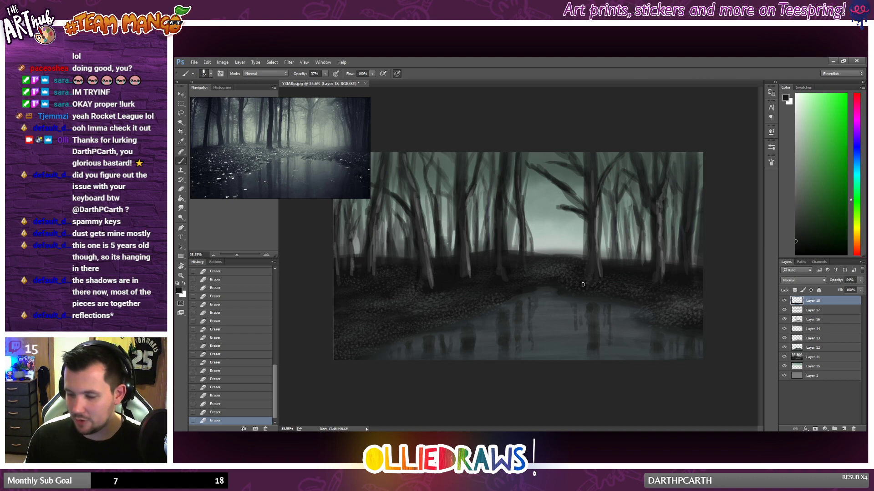
pyautogui.rightClick(552, 272)
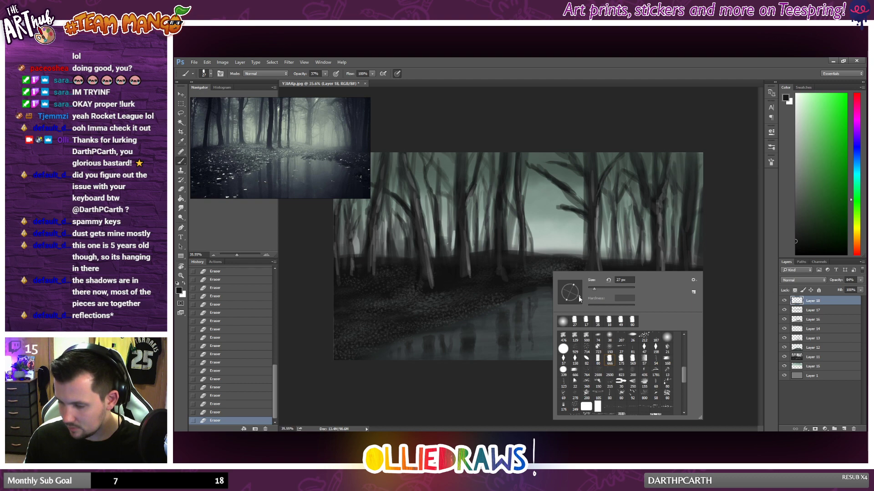
pyautogui.click(800, 244)
pyautogui.moveTo(800, 244); pyautogui.dragTo(814, 250)
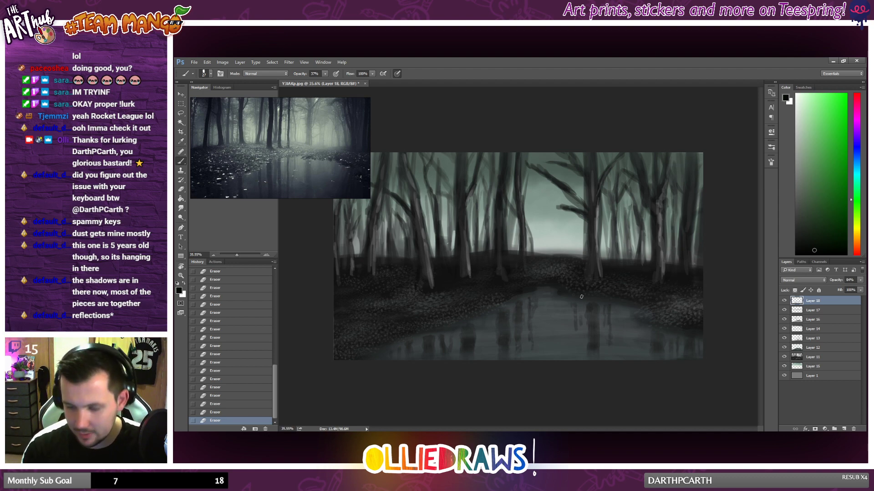
pyautogui.keyDown('alt'); pyautogui.click(553, 297); pyautogui.keyUp('alt')
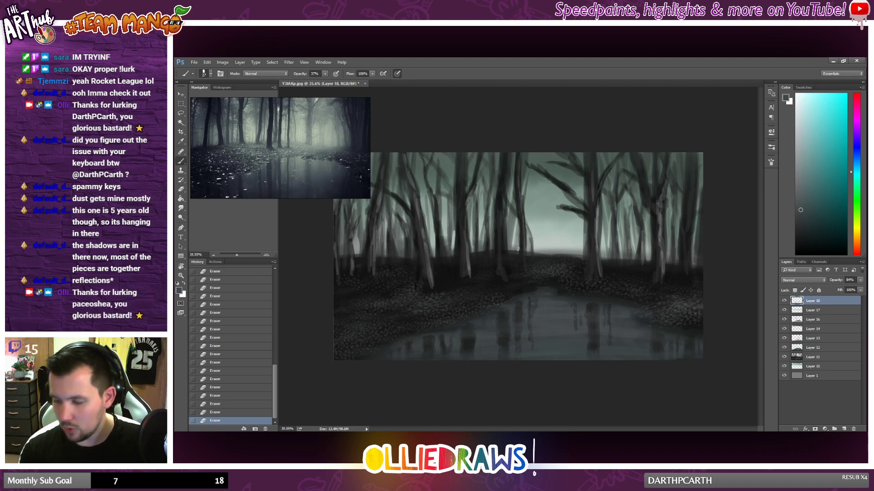
pyautogui.moveTo(526, 258); pyautogui.dragTo(533, 258)
pyautogui.moveTo(536, 259)
pyautogui.mouseDown()
pyautogui.moveTo(560, 259)
pyautogui.moveTo(548, 260)
pyautogui.mouseUp()
pyautogui.moveTo(541, 259)
pyautogui.mouseDown()
pyautogui.moveTo(527, 260)
pyautogui.moveTo(536, 261)
pyautogui.mouseUp()
pyautogui.moveTo(538, 262)
pyautogui.mouseDown()
pyautogui.moveTo(548, 262)
pyautogui.moveTo(530, 261)
pyautogui.moveTo(551, 261)
pyautogui.moveTo(526, 271)
pyautogui.mouseUp()
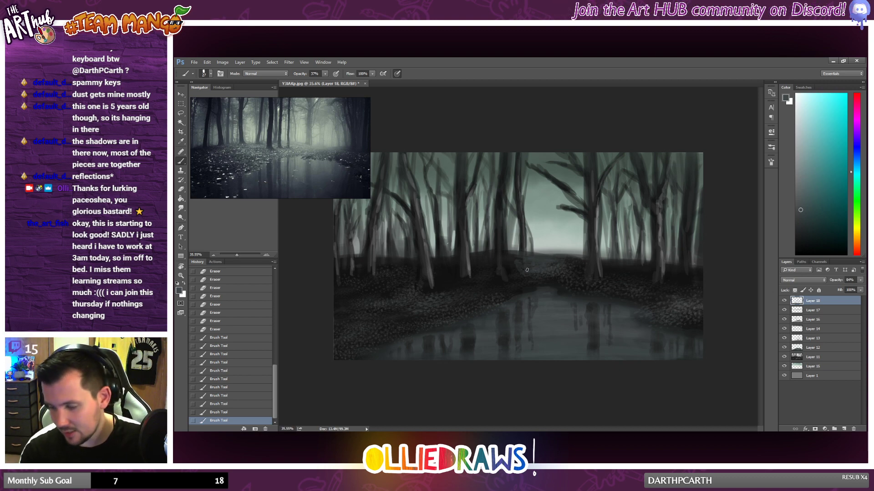
pyautogui.moveTo(528, 268)
pyautogui.mouseDown()
pyautogui.moveTo(574, 260)
pyautogui.moveTo(551, 273)
pyautogui.mouseUp()
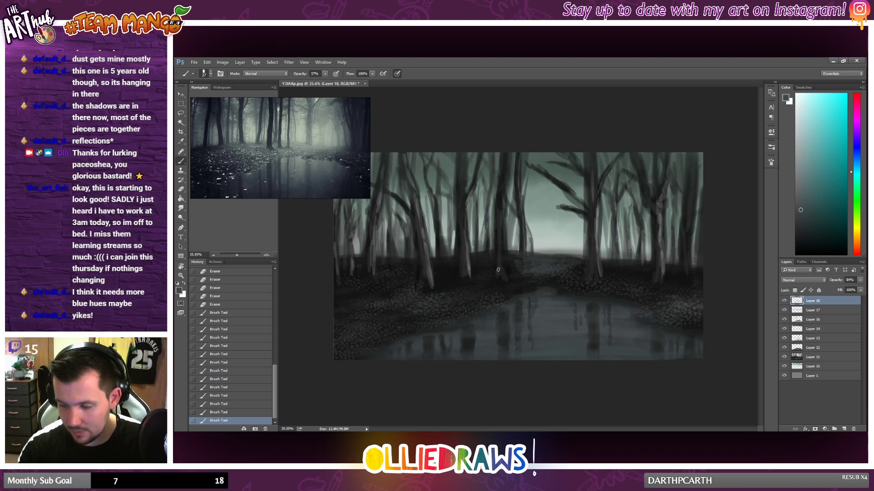
# Step: Paint short teal-grey strokes around the bases of the central trunks and across the ground beside them
pyautogui.moveTo(498, 270); pyautogui.dragTo(499, 277)
pyautogui.moveTo(499, 271); pyautogui.dragTo(498, 279)
pyautogui.moveTo(498, 274)
pyautogui.mouseDown()
pyautogui.moveTo(496, 205)
pyautogui.moveTo(499, 224)
pyautogui.moveTo(534, 241)
pyautogui.moveTo(469, 285)
pyautogui.mouseUp()
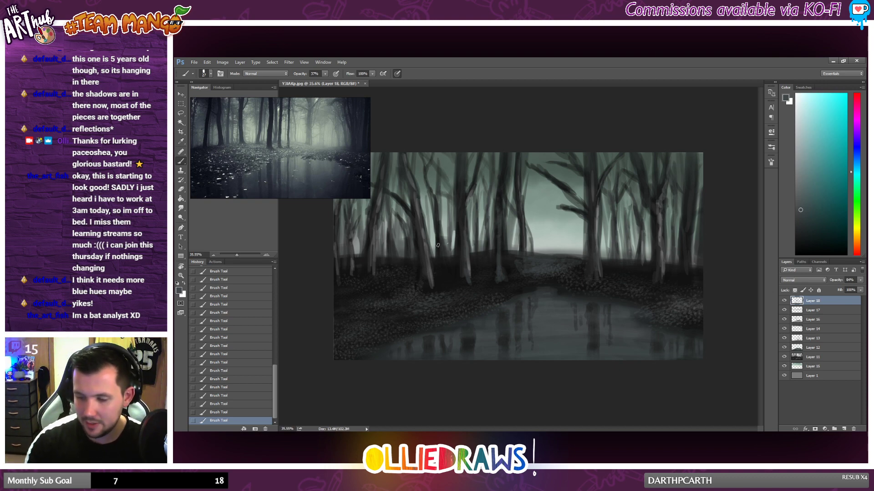
pyautogui.press('alt')
pyautogui.press('alt')
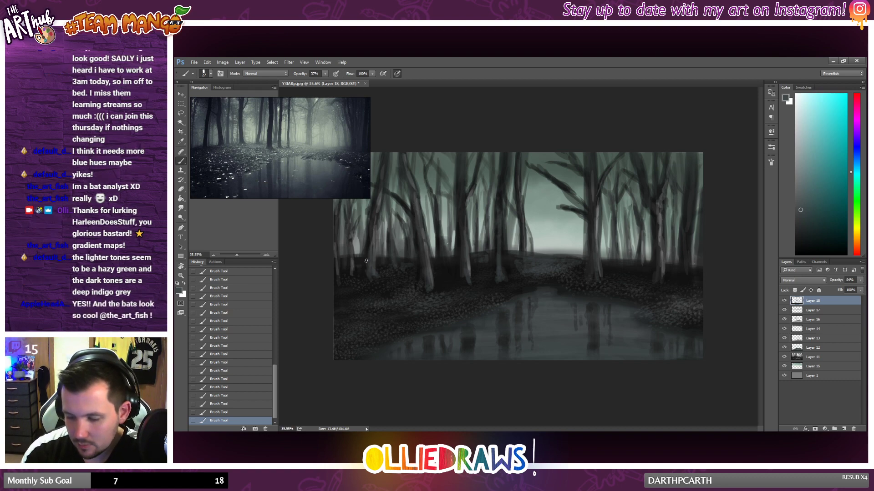
# Step: Enlarge the brush and paint broad teal-grey patches over the ground left of the pond and along its bank
pyautogui.rightClick(369, 308)
pyautogui.click(427, 298)
pyautogui.click(348, 307)
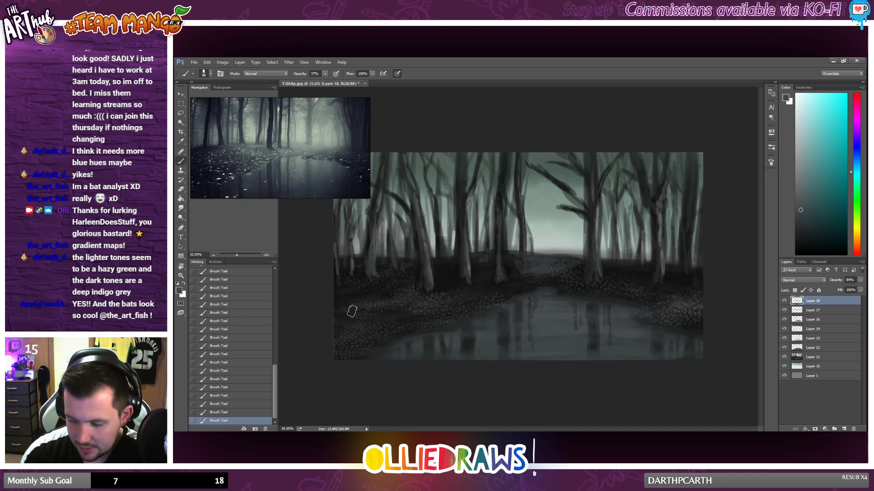
pyautogui.moveTo(352, 311)
pyautogui.mouseDown()
pyautogui.moveTo(398, 321)
pyautogui.moveTo(369, 310)
pyautogui.moveTo(377, 310)
pyautogui.moveTo(402, 320)
pyautogui.moveTo(393, 326)
pyautogui.moveTo(405, 331)
pyautogui.moveTo(331, 304)
pyautogui.moveTo(418, 320)
pyautogui.moveTo(388, 327)
pyautogui.moveTo(444, 312)
pyautogui.moveTo(451, 295)
pyautogui.moveTo(463, 298)
pyautogui.moveTo(460, 309)
pyautogui.moveTo(450, 308)
pyautogui.moveTo(497, 292)
pyautogui.moveTo(447, 302)
pyautogui.moveTo(481, 290)
pyautogui.mouseUp()
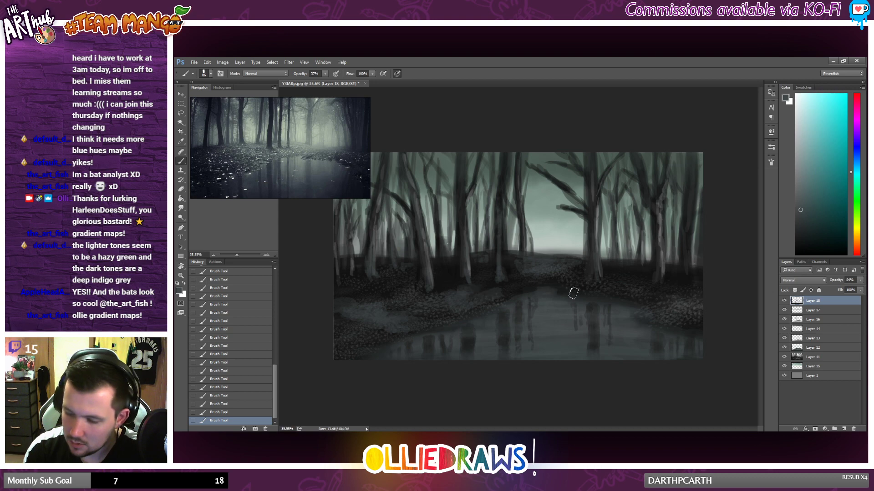
pyautogui.moveTo(574, 293)
pyautogui.mouseDown()
pyautogui.moveTo(487, 308)
pyautogui.moveTo(464, 331)
pyautogui.mouseUp()
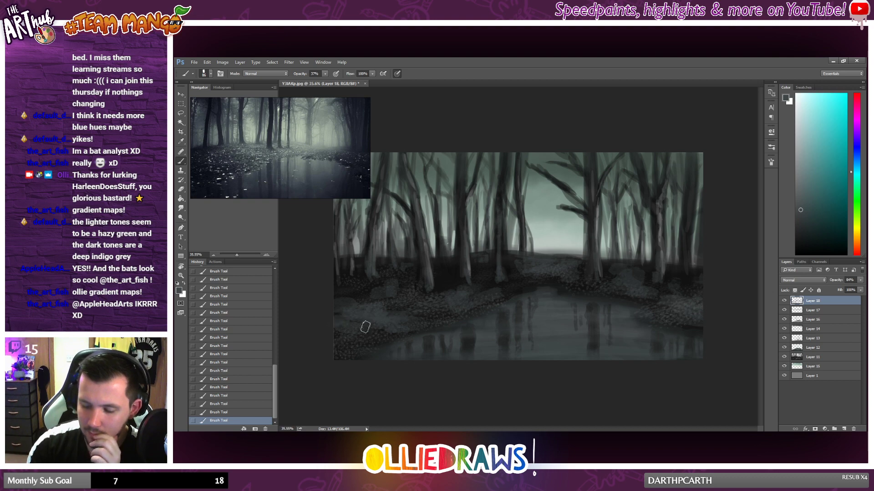
# Step: Lower the opacity of Layer 18 to about 79% and check the whole painting
pyautogui.scroll(-2, 585, 334)
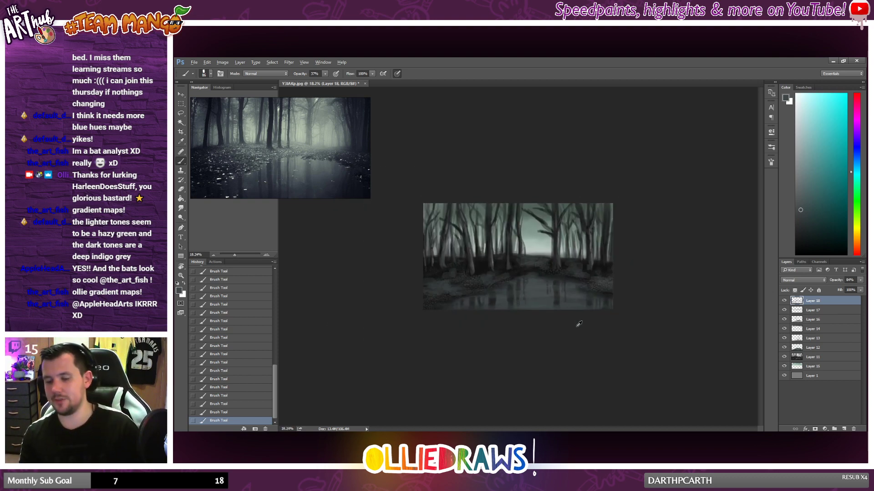
pyautogui.click(860, 280)
pyautogui.moveTo(860, 283); pyautogui.dragTo(854, 290)
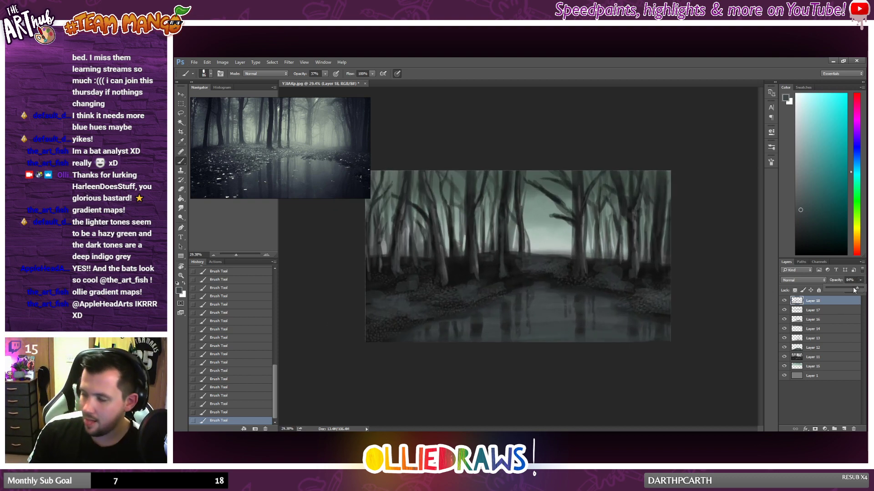
pyautogui.scroll(-1, 581, 293)
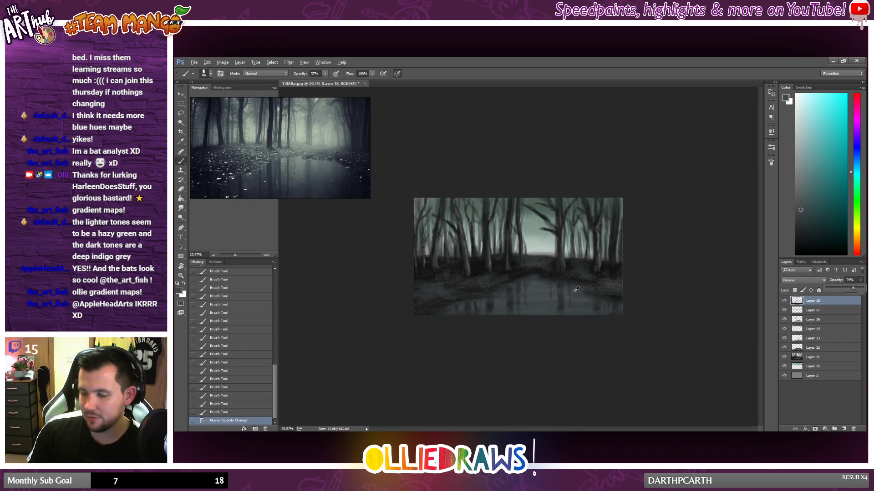
pyautogui.scroll(1, 596, 287)
pyautogui.scroll(1, 593, 285)
pyautogui.scroll(-1, 615, 283)
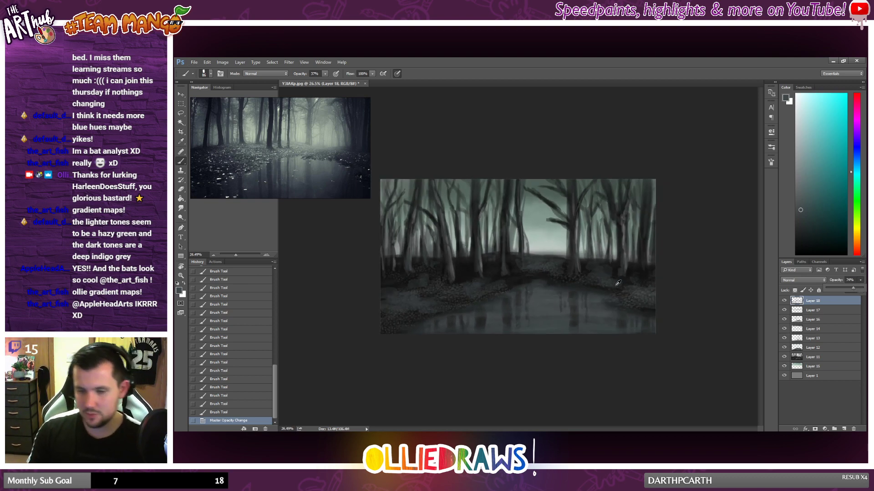
# Step: Merge all the painted layers above Layer 1 into a single layer
pyautogui.scroll(1, 619, 286)
pyautogui.keyDown('shift'); pyautogui.click(822, 367); pyautogui.keyUp('shift')
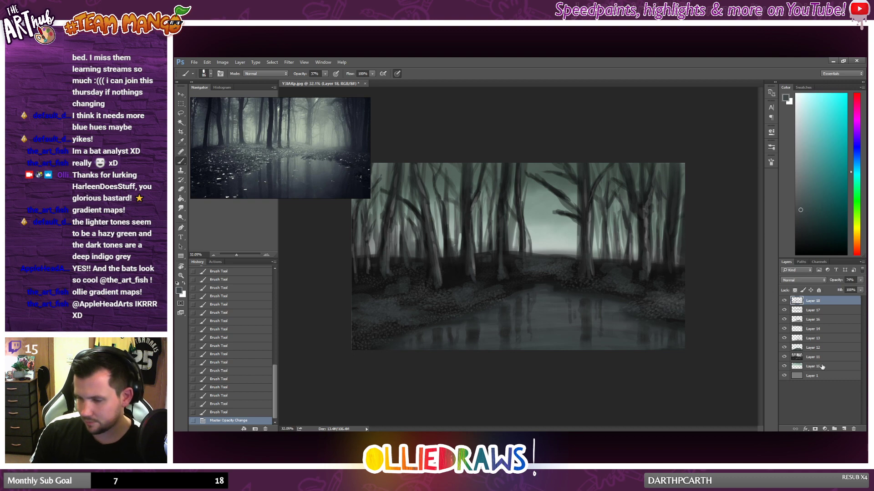
pyautogui.rightClick(829, 359)
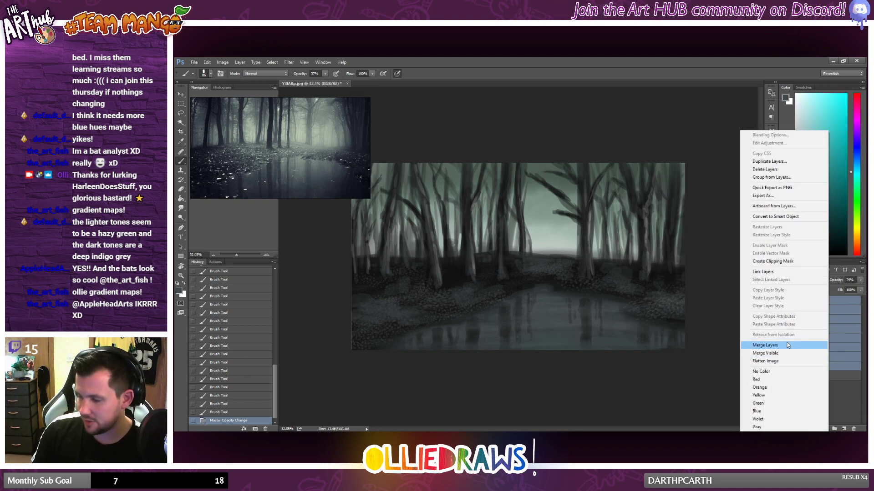
pyautogui.click(826, 350)
pyautogui.scroll(-1, 538, 296)
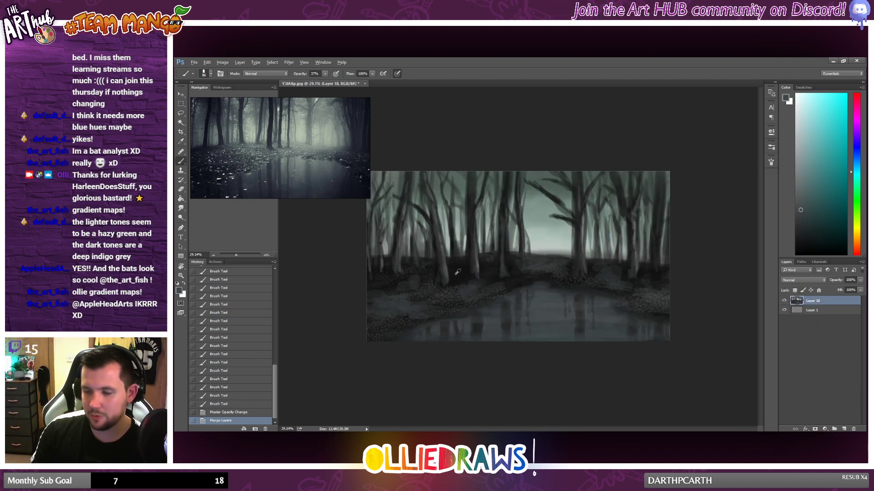
pyautogui.click(239, 62)
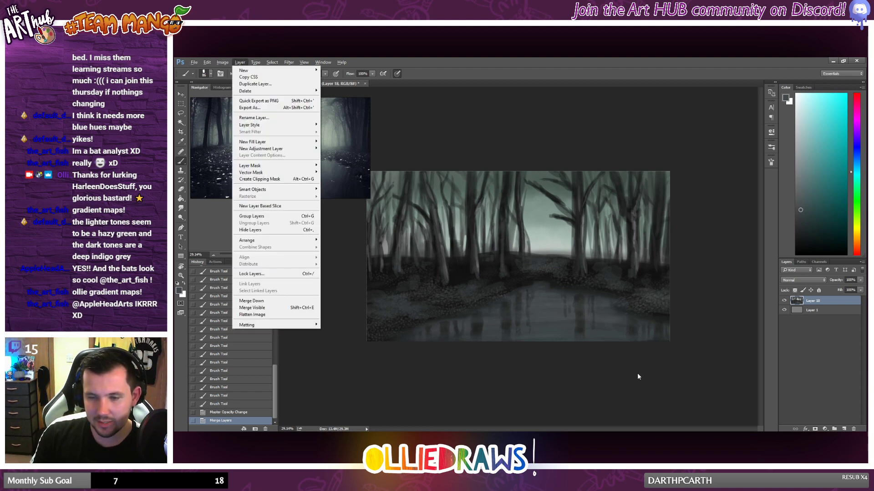
pyautogui.click(818, 395)
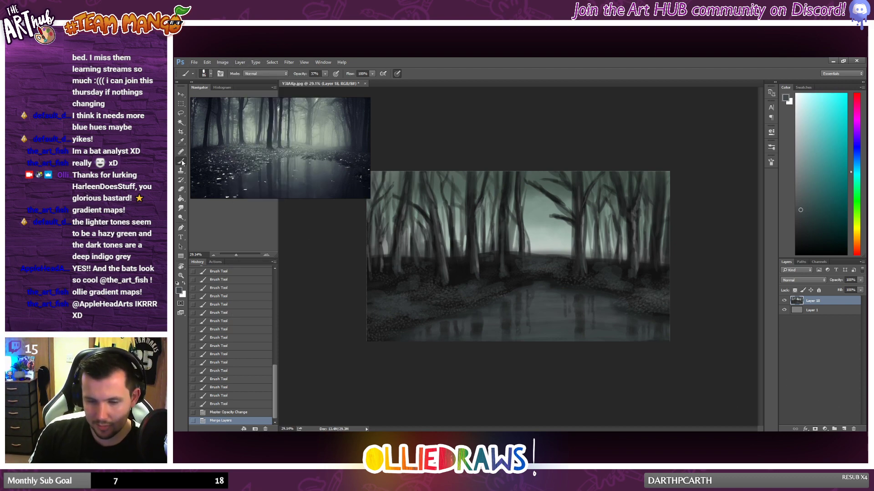
pyautogui.click(223, 63)
pyautogui.moveTo(237, 82)
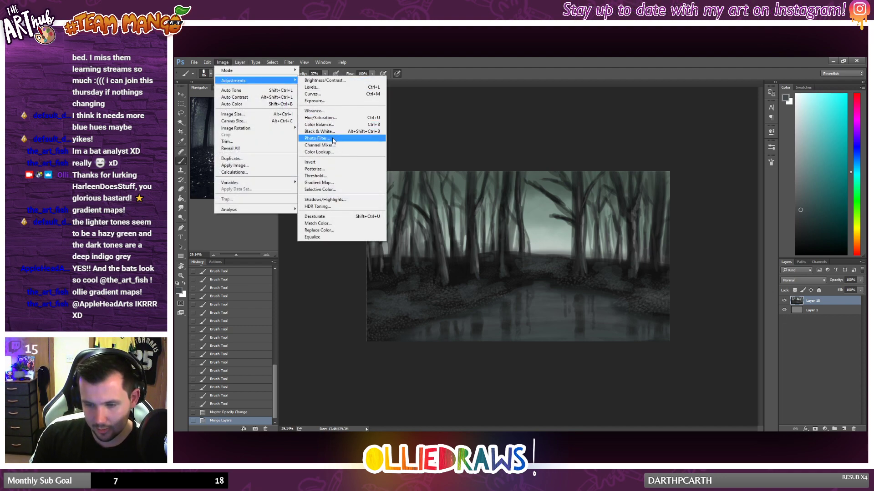
pyautogui.click(316, 89)
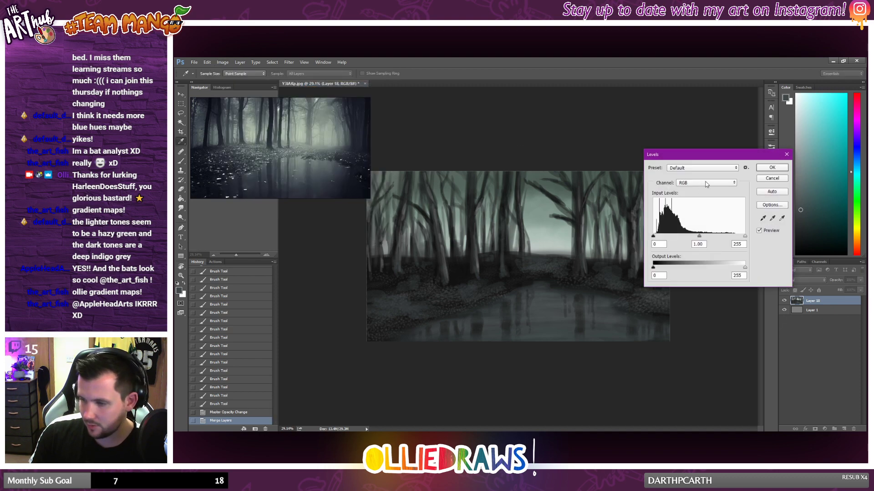
pyautogui.click(707, 172)
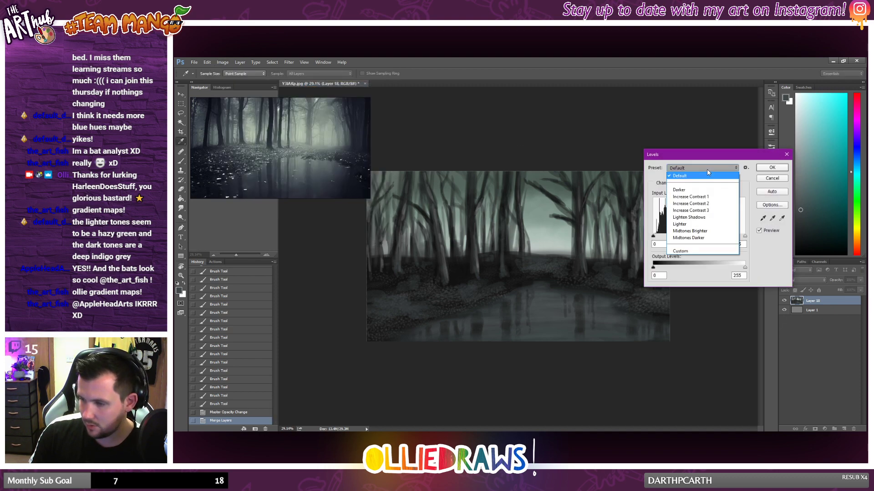
pyautogui.click(770, 180)
# Step: Apply Color Balance to the merged layer's shadows, setting cyan-red to -14 and yellow-blue to +3, with a slight magenta shift
pyautogui.click(222, 61)
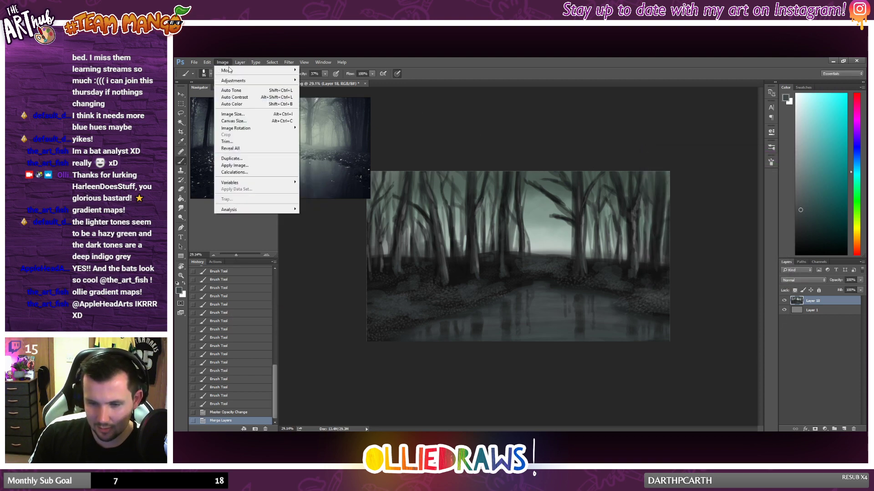
pyautogui.moveTo(239, 81)
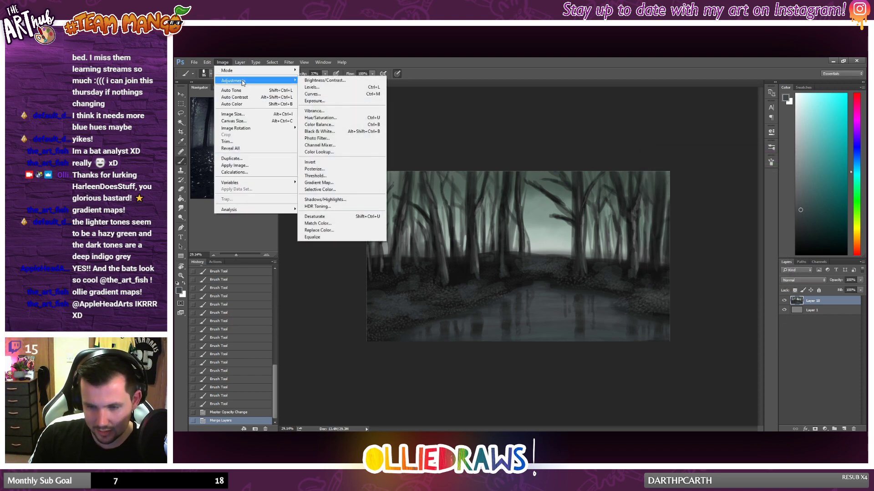
pyautogui.click(331, 126)
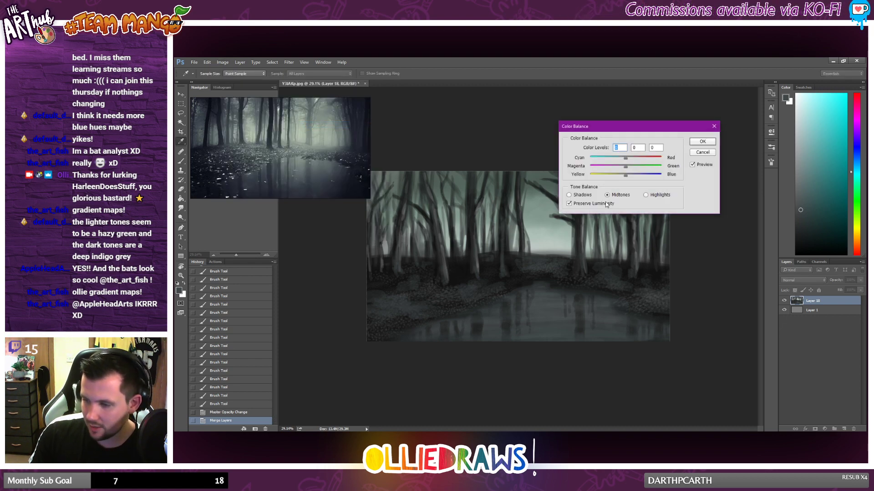
pyautogui.click(569, 195)
pyautogui.moveTo(625, 175)
pyautogui.mouseDown()
pyautogui.moveTo(632, 177)
pyautogui.moveTo(623, 160)
pyautogui.moveTo(626, 170)
pyautogui.mouseUp()
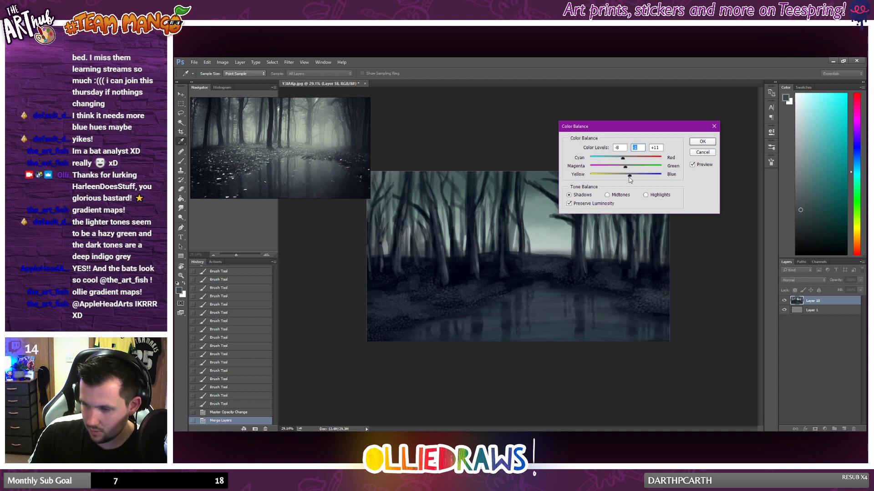
pyautogui.click(656, 148)
pyautogui.scroll(-5, 655, 148)
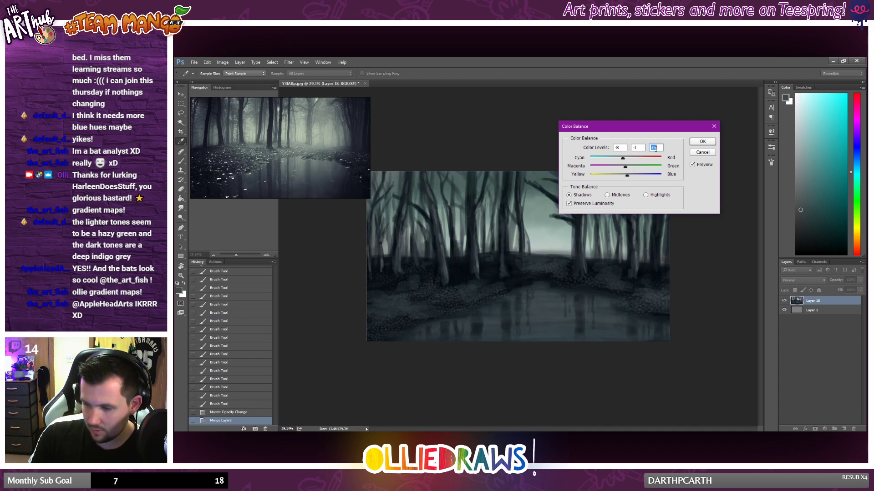
pyautogui.click(620, 148)
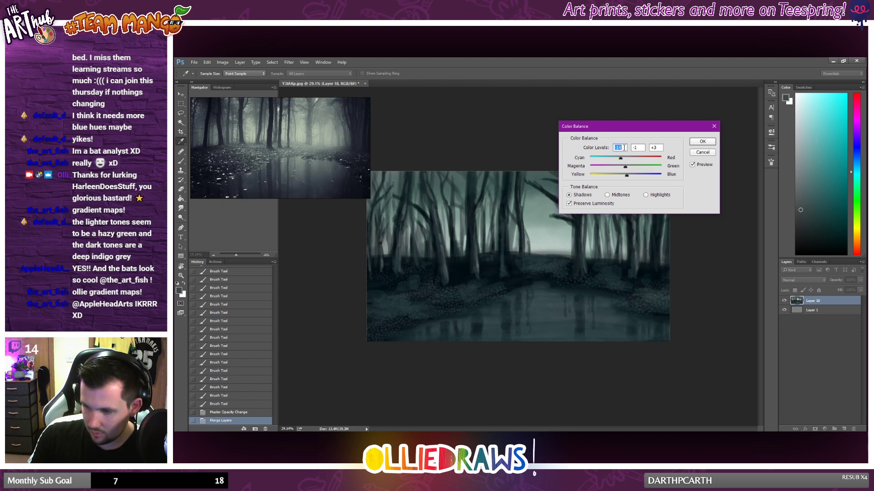
pyautogui.click(638, 146)
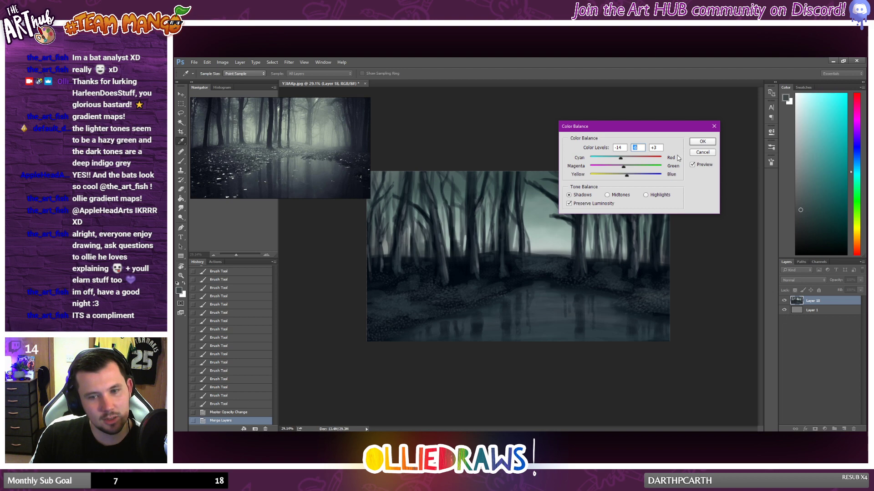
pyautogui.click(701, 144)
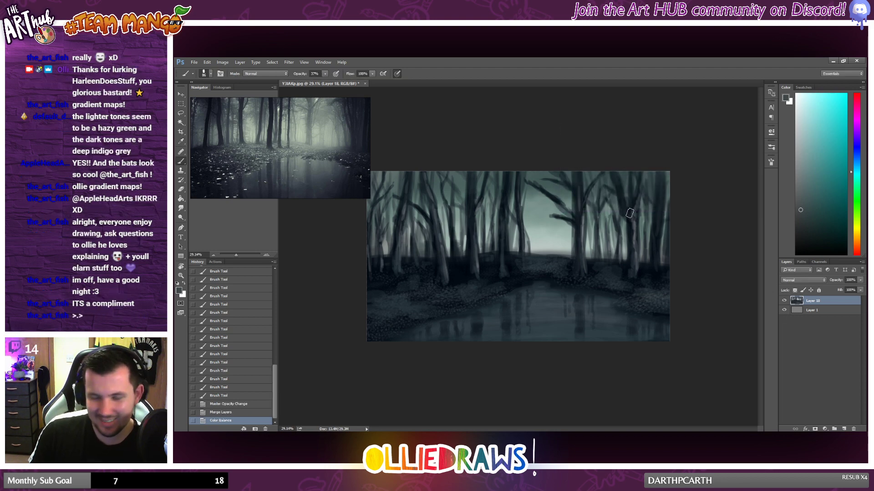
# Step: Check the whole painting and choose a pale, greyish yellow-green as the foreground colour
pyautogui.scroll(-1, 629, 213)
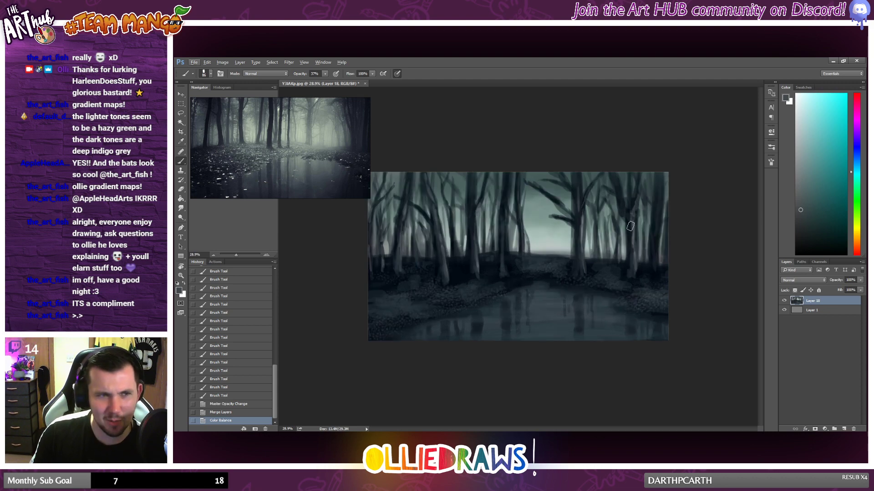
pyautogui.scroll(-2, 635, 230)
pyautogui.scroll(2, 635, 233)
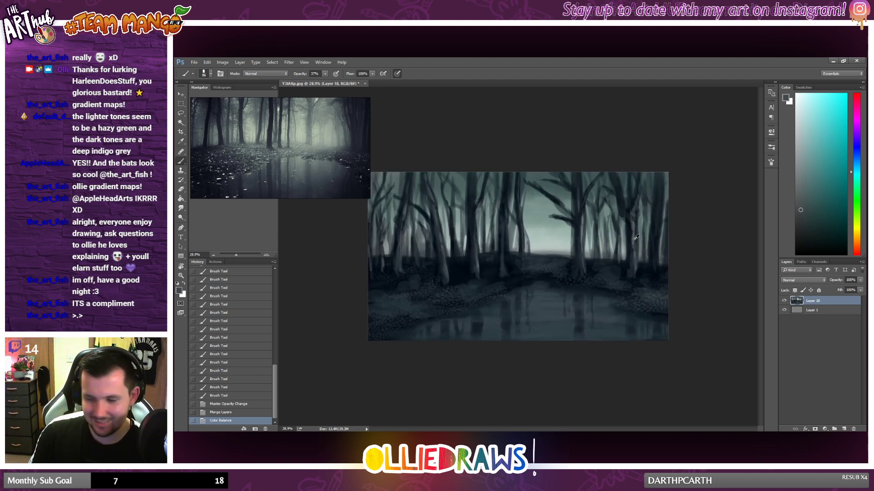
pyautogui.scroll(-2, 635, 237)
pyautogui.scroll(1, 636, 237)
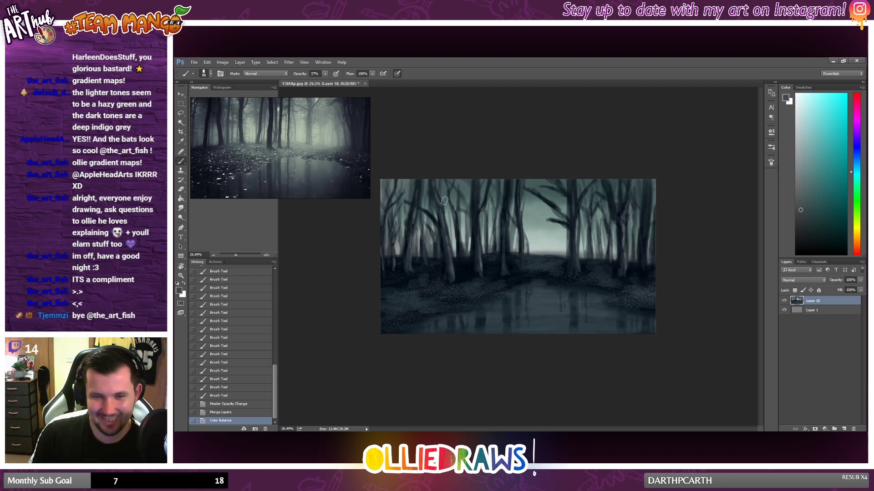
pyautogui.scroll(-1, 563, 213)
pyautogui.scroll(1, 585, 216)
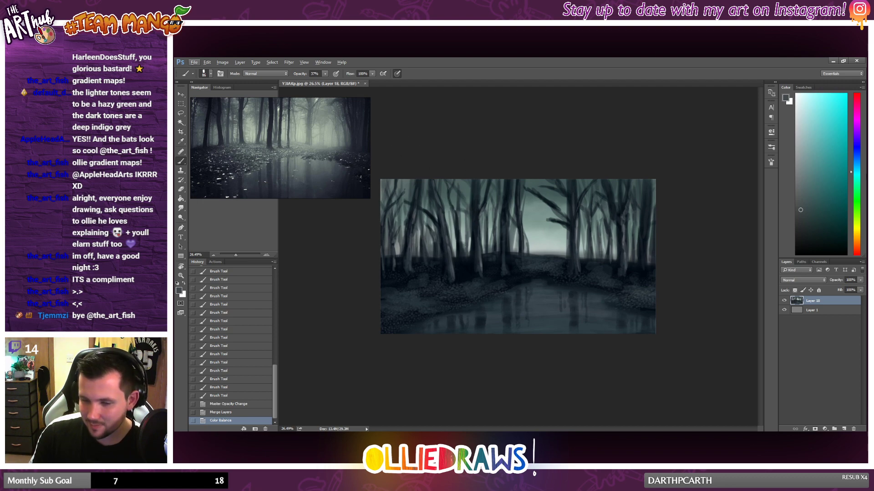
pyautogui.click(858, 223)
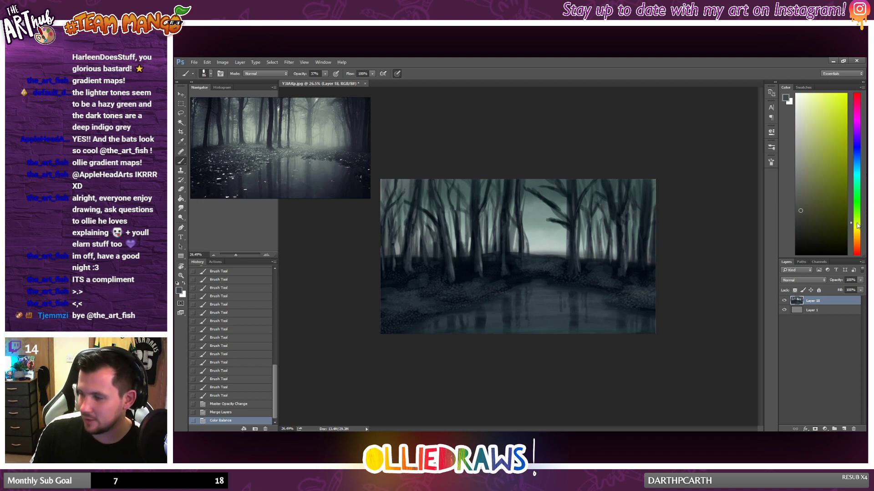
pyautogui.click(806, 130)
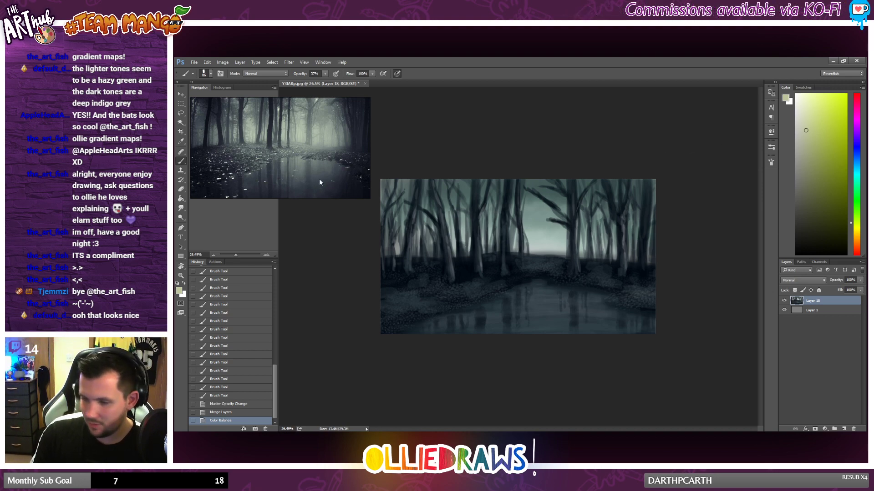
pyautogui.rightClick(540, 271)
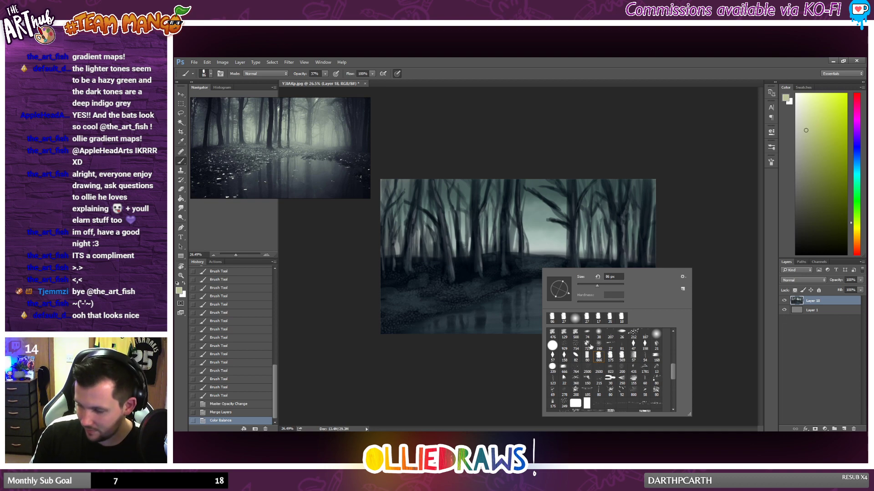
pyautogui.scroll(-3, 625, 379)
pyautogui.scroll(-8, 622, 379)
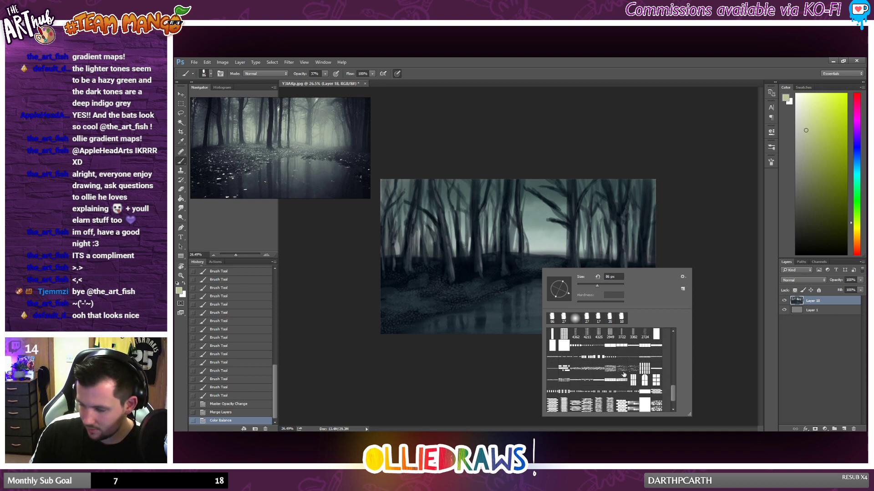
pyautogui.scroll(9, 627, 368)
pyautogui.scroll(2, 627, 368)
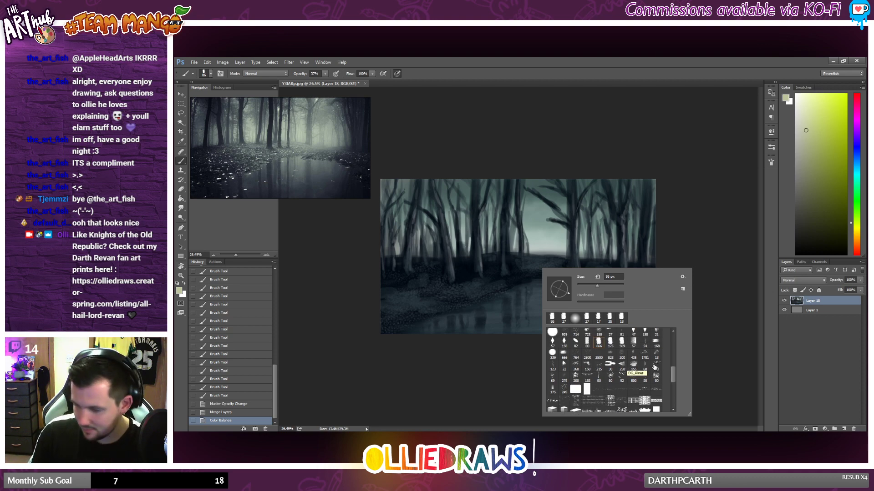
pyautogui.scroll(1, 651, 365)
pyautogui.scroll(1, 625, 354)
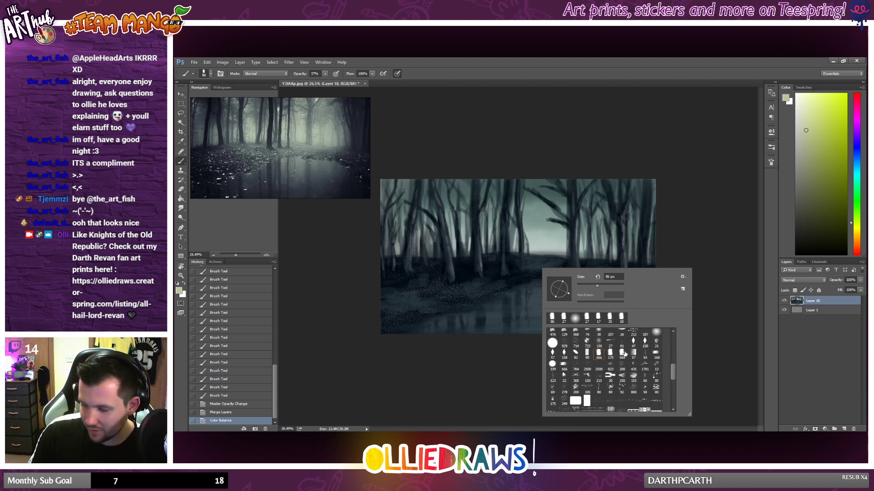
# Step: Apply Color Balance to the merged layer's highlights, shifting them slightly towards yellow
pyautogui.click(223, 62)
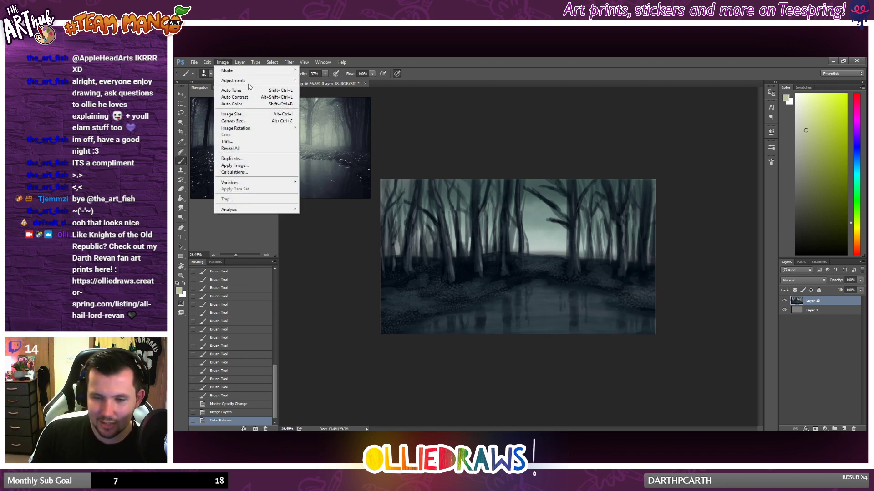
pyautogui.moveTo(287, 80)
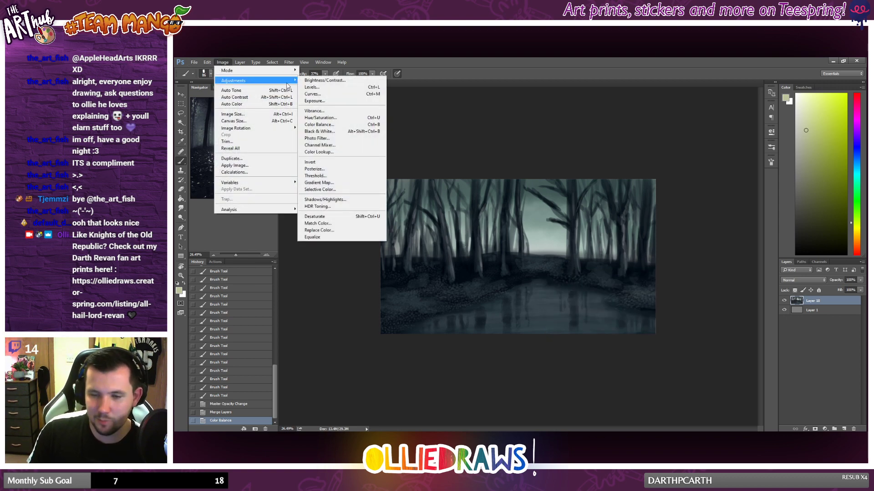
pyautogui.click(327, 127)
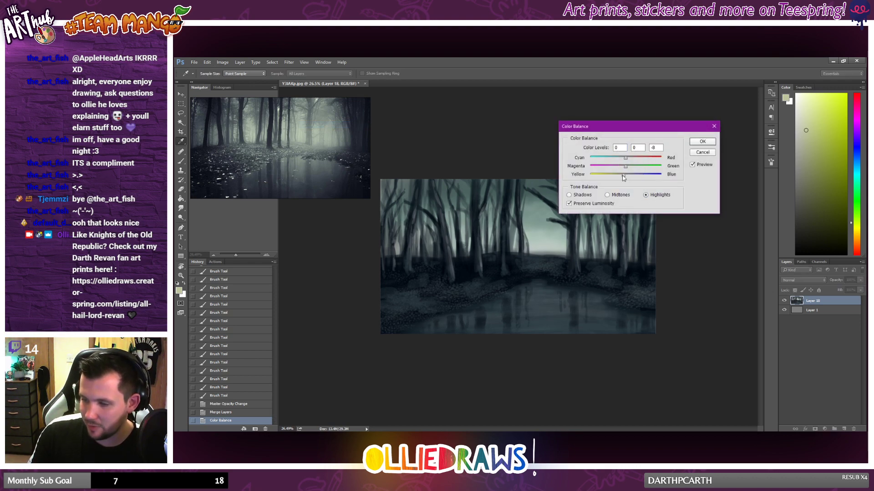
pyautogui.moveTo(623, 177)
pyautogui.mouseDown()
pyautogui.moveTo(610, 178)
pyautogui.moveTo(628, 181)
pyautogui.mouseUp()
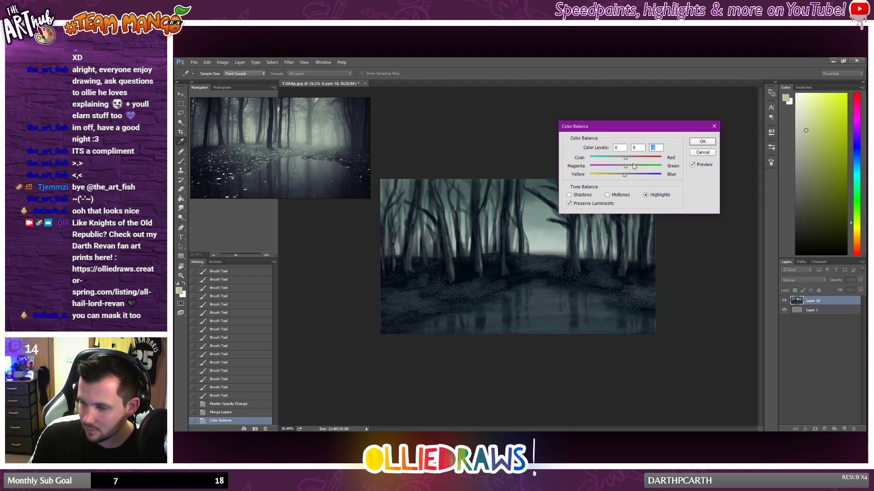
pyautogui.click(696, 143)
# Step: Check the painting at different sizes and choose the ragged, cloud-shaped 476 px brush preset for painting mist
pyautogui.scroll(-3, 533, 255)
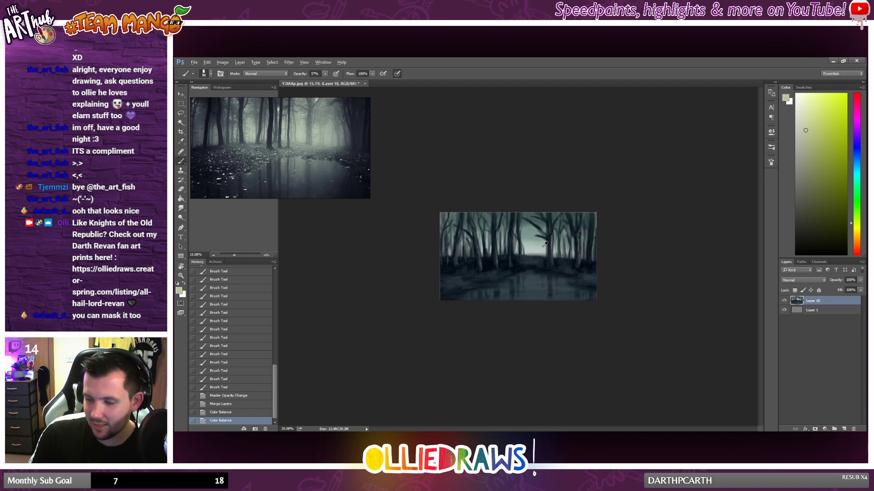
pyautogui.scroll(2, 533, 255)
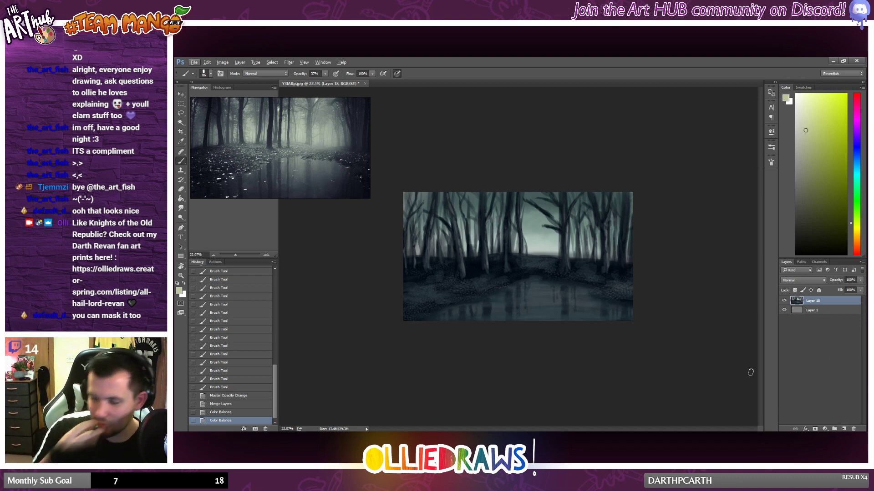
pyautogui.scroll(2, 609, 290)
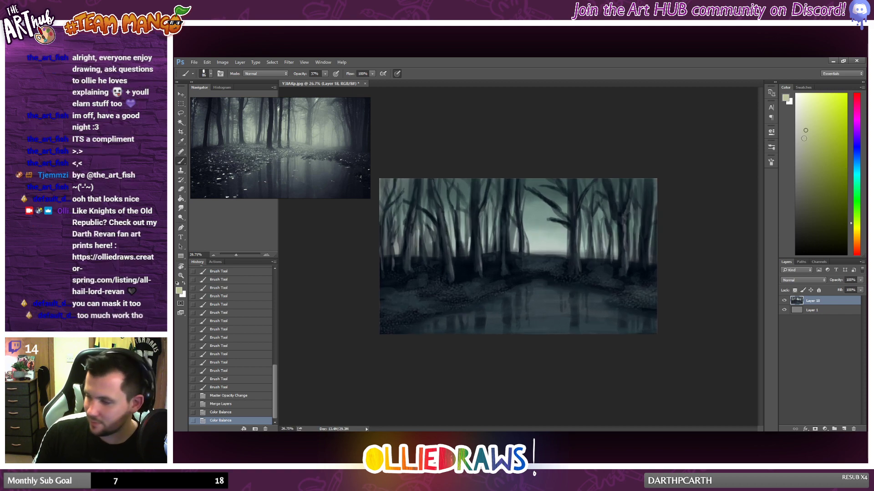
pyautogui.scroll(-1, 590, 218)
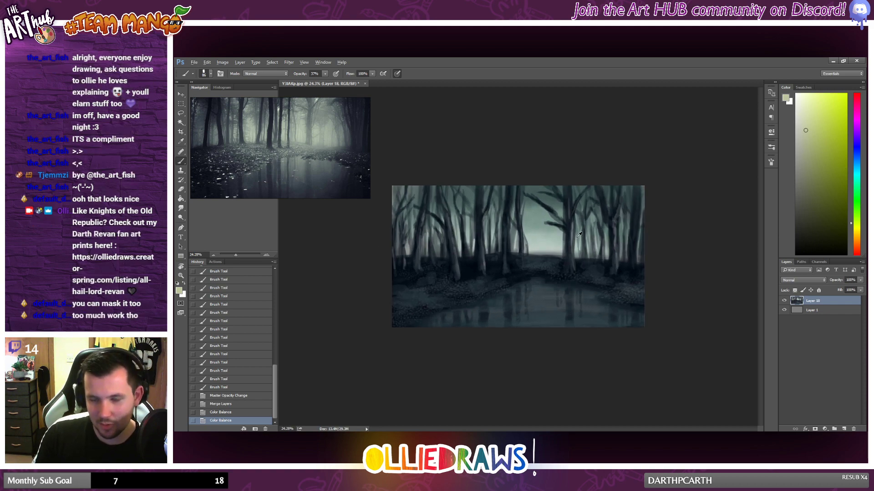
pyautogui.scroll(1, 544, 258)
pyautogui.scroll(-1, 526, 262)
pyautogui.rightClick(526, 263)
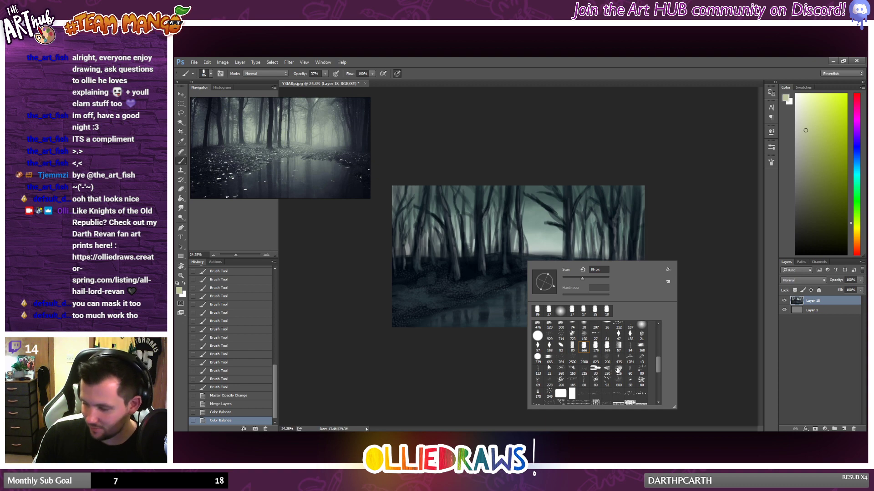
pyautogui.scroll(-2, 617, 371)
pyautogui.scroll(3, 619, 372)
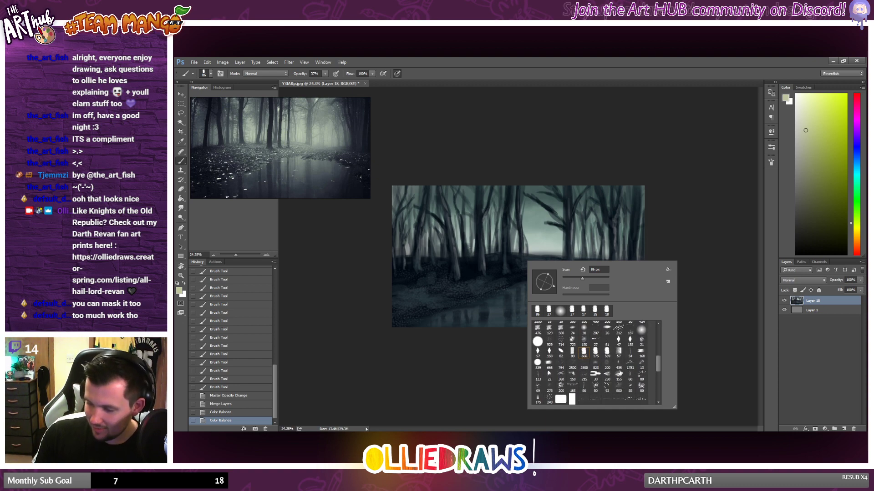
pyautogui.scroll(3, 620, 372)
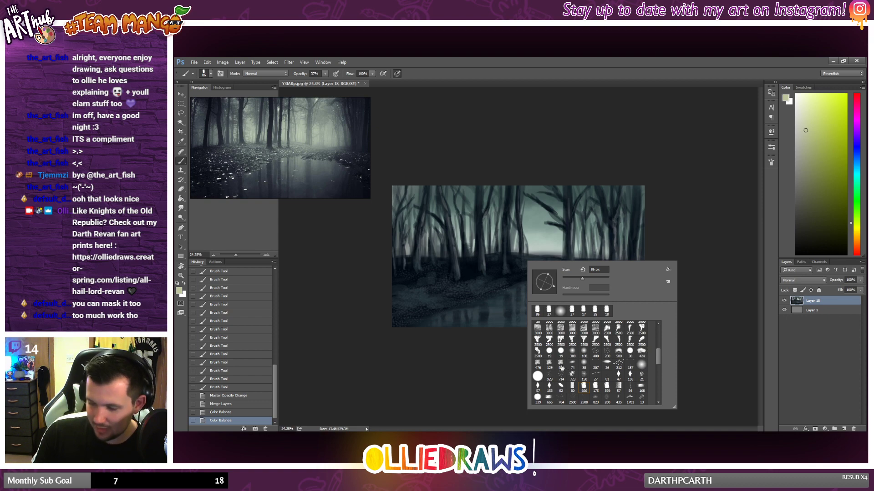
pyautogui.click(538, 364)
# Step: Try painting pale yellow-green mist across the lower trunks, the ground and the far edge of the pond
pyautogui.moveTo(446, 269); pyautogui.dragTo(600, 273)
pyautogui.hotkey('ctrl', 'z')
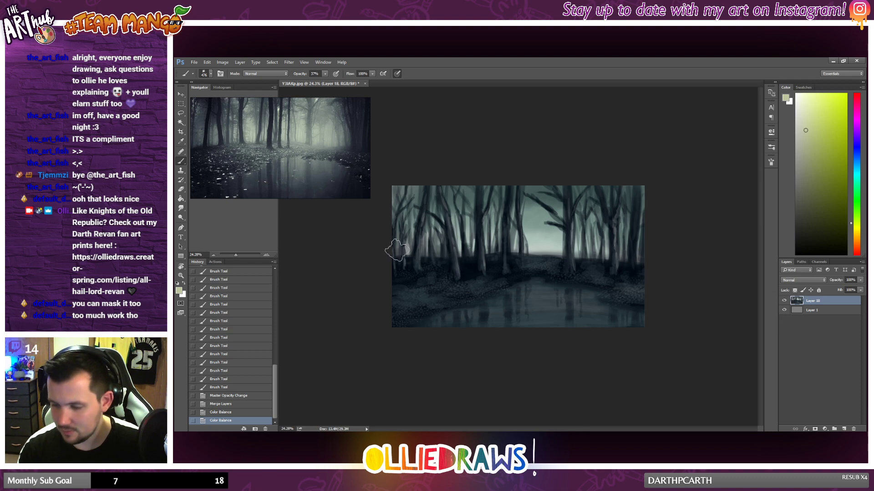
pyautogui.moveTo(378, 232)
pyautogui.mouseDown()
pyautogui.moveTo(514, 232)
pyautogui.moveTo(356, 243)
pyautogui.moveTo(503, 235)
pyautogui.mouseUp()
pyautogui.hotkey('ctrl', 'z')
pyautogui.moveTo(431, 274); pyautogui.dragTo(663, 289)
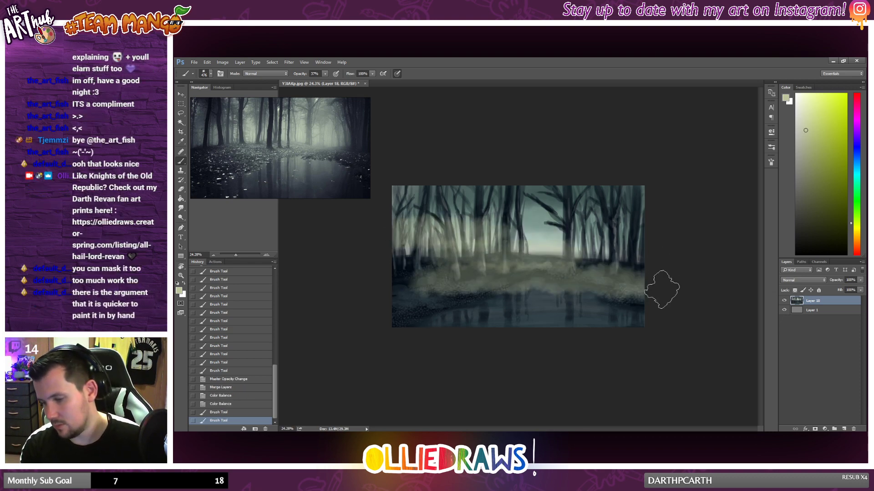
pyautogui.moveTo(478, 290); pyautogui.dragTo(566, 290)
pyautogui.moveTo(567, 290); pyautogui.dragTo(446, 289)
pyautogui.moveTo(576, 243); pyautogui.dragTo(622, 239)
# Step: Try mist strokes over the pond and foreground, and revert the painting to its state after the second Color Balance
pyautogui.moveTo(356, 306); pyautogui.dragTo(607, 312)
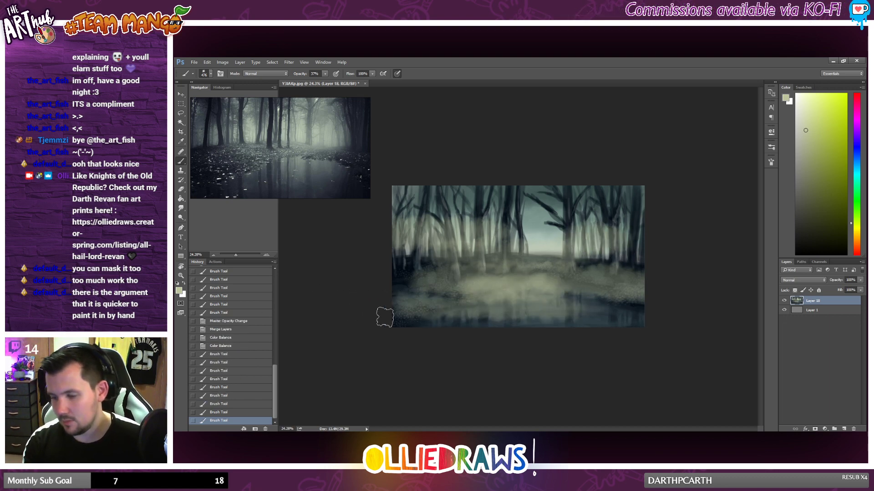
pyautogui.hotkey('ctrl', 'z')
pyautogui.moveTo(384, 314); pyautogui.dragTo(617, 310)
pyautogui.hotkey('ctrl', 'z')
pyautogui.moveTo(438, 310); pyautogui.dragTo(504, 308)
pyautogui.moveTo(365, 310); pyautogui.dragTo(412, 308)
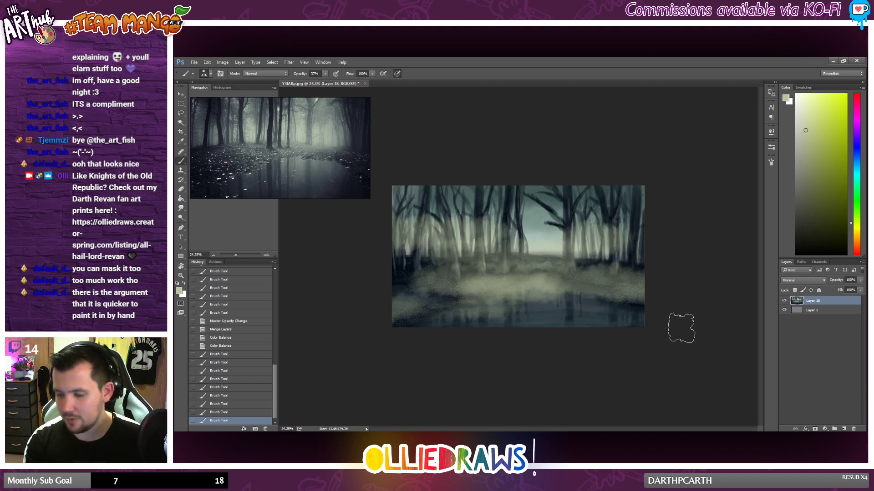
pyautogui.moveTo(558, 307)
pyautogui.mouseDown()
pyautogui.moveTo(530, 307)
pyautogui.moveTo(633, 316)
pyautogui.mouseUp()
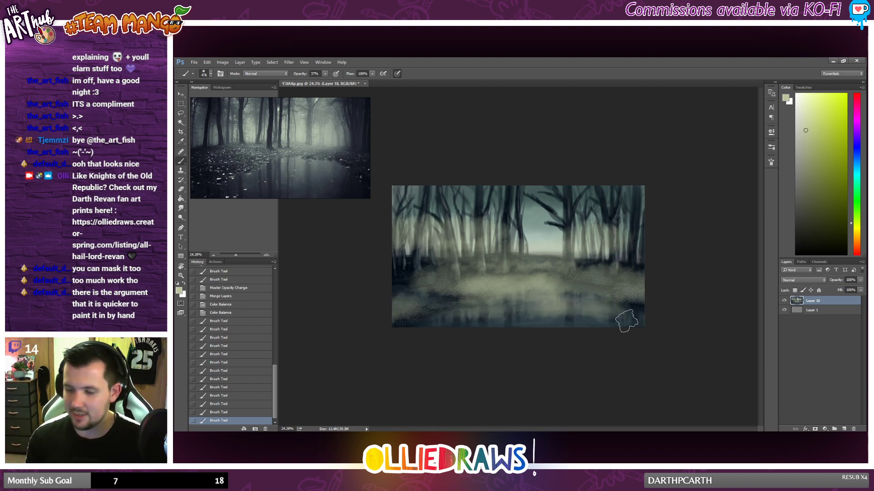
pyautogui.click(223, 313)
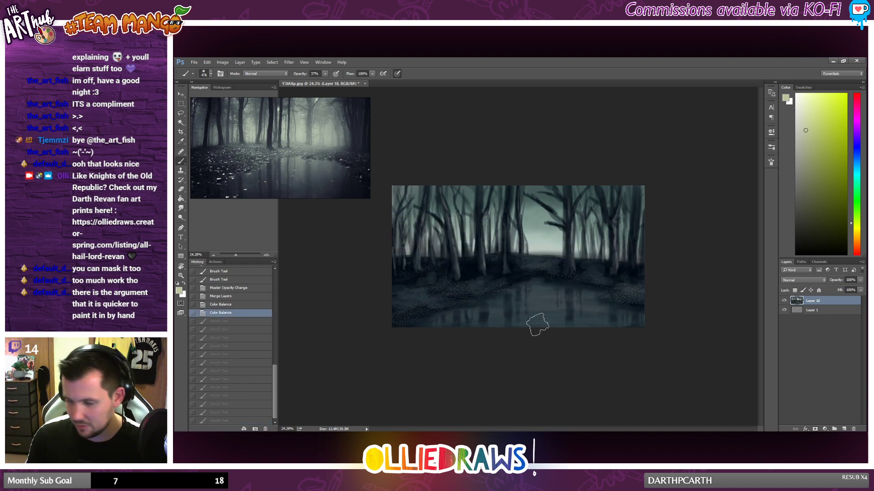
# Step: Create a new layer and paint pale yellow-green mist across the lower trunks, the ground and the middle of the pond
pyautogui.click(843, 429)
pyautogui.moveTo(448, 230)
pyautogui.mouseDown()
pyautogui.moveTo(432, 228)
pyautogui.moveTo(517, 225)
pyautogui.moveTo(592, 255)
pyautogui.mouseUp()
pyautogui.moveTo(434, 258); pyautogui.dragTo(578, 266)
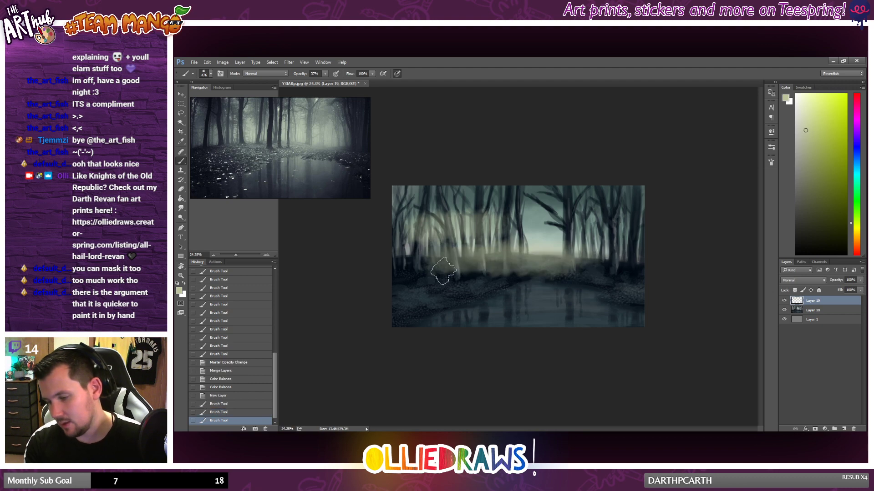
pyautogui.moveTo(432, 273)
pyautogui.mouseDown()
pyautogui.moveTo(528, 283)
pyautogui.moveTo(528, 292)
pyautogui.moveTo(417, 301)
pyautogui.moveTo(530, 300)
pyautogui.mouseUp()
pyautogui.moveTo(444, 297)
pyautogui.mouseDown()
pyautogui.moveTo(401, 294)
pyautogui.moveTo(629, 295)
pyautogui.moveTo(564, 295)
pyautogui.mouseUp()
pyautogui.moveTo(564, 295); pyautogui.dragTo(435, 294)
pyautogui.moveTo(554, 259)
pyautogui.mouseDown()
pyautogui.moveTo(566, 254)
pyautogui.moveTo(554, 259)
pyautogui.mouseUp()
# Step: Extend the mist over the upper trunks, the left bank and the front of the pond, undoing an unwanted foreground stroke
pyautogui.moveTo(565, 222)
pyautogui.mouseDown()
pyautogui.moveTo(429, 222)
pyautogui.moveTo(631, 206)
pyautogui.moveTo(397, 228)
pyautogui.moveTo(461, 208)
pyautogui.moveTo(389, 209)
pyautogui.mouseUp()
pyautogui.moveTo(491, 202); pyautogui.dragTo(401, 198)
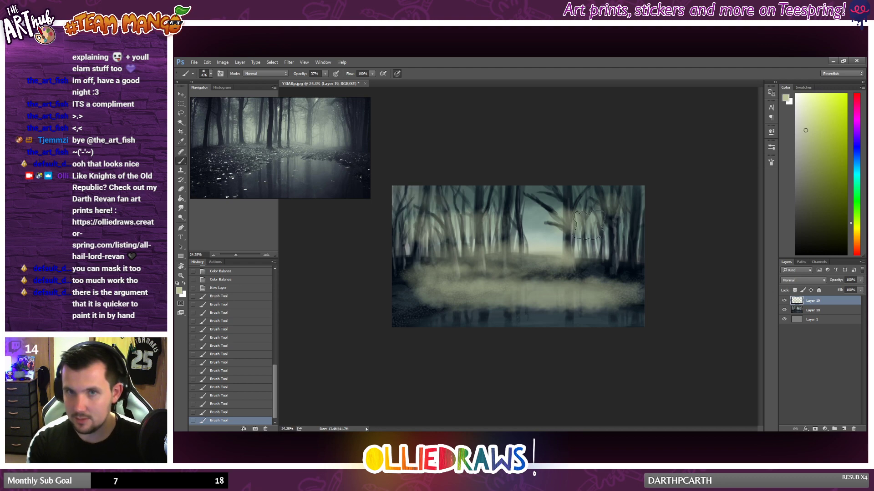
pyautogui.moveTo(430, 271); pyautogui.dragTo(412, 275)
pyautogui.moveTo(468, 321)
pyautogui.mouseDown()
pyautogui.moveTo(445, 320)
pyautogui.moveTo(652, 314)
pyautogui.mouseUp()
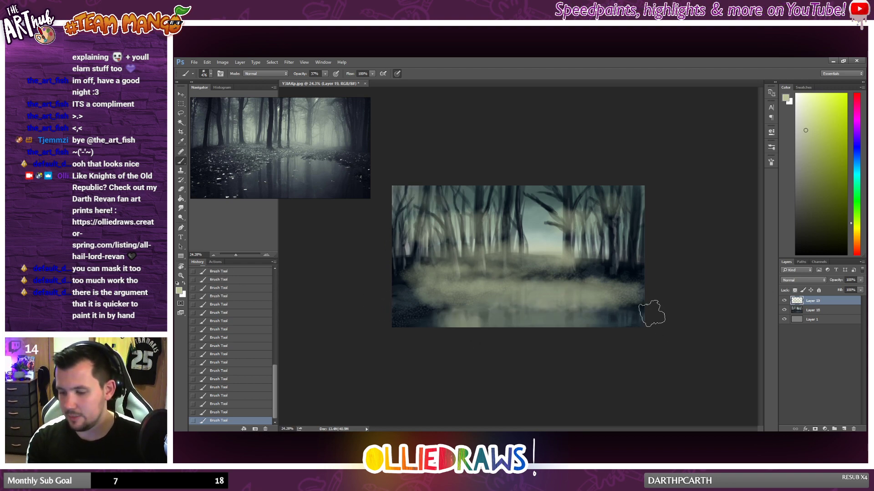
pyautogui.hotkey('ctrl', 'z')
pyautogui.moveTo(402, 311); pyautogui.dragTo(477, 309)
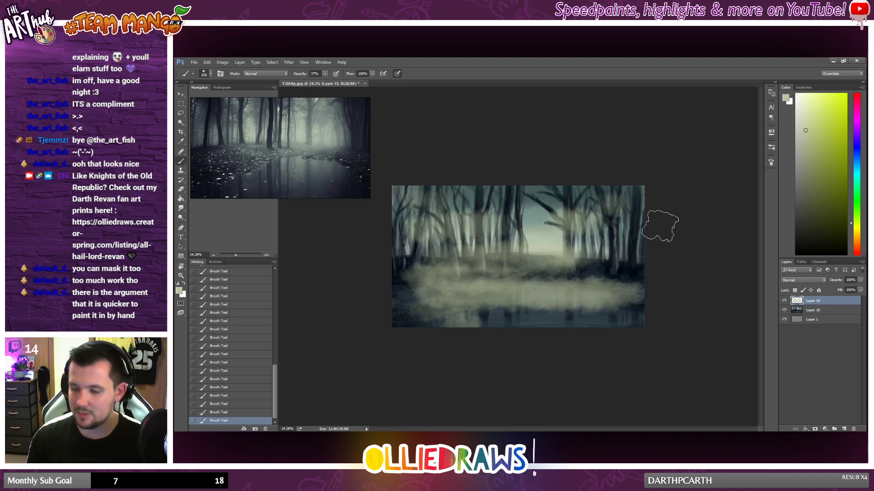
# Step: Reduce the mist layer's opacity to 25%, comparing the painting with the mist hidden and shown
pyautogui.moveTo(860, 282); pyautogui.dragTo(834, 288)
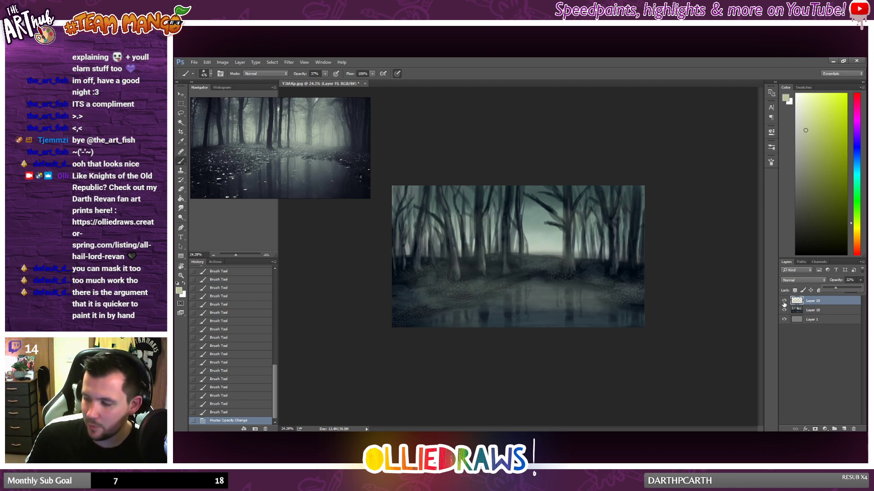
pyautogui.click(784, 301)
pyautogui.click(784, 301)
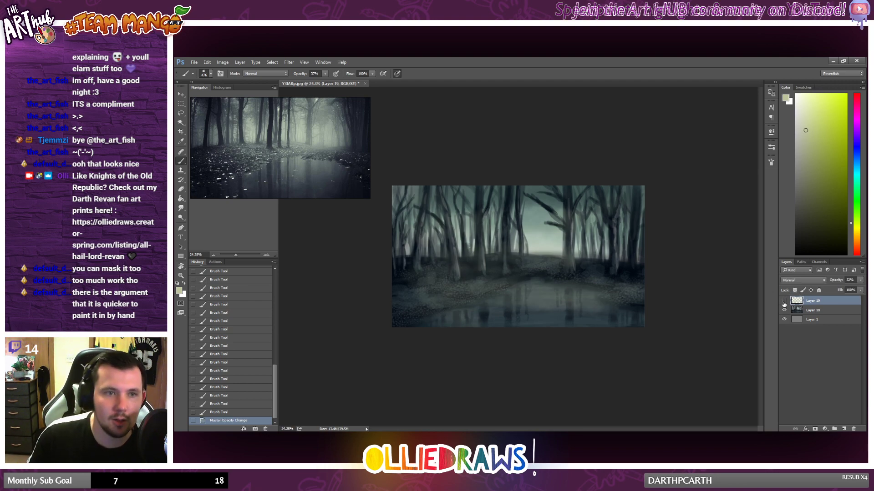
pyautogui.click(784, 301)
pyautogui.click(784, 301)
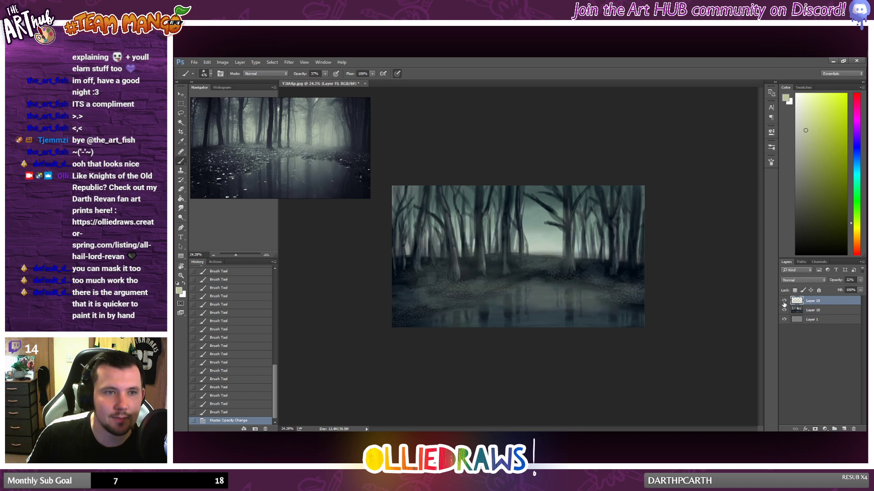
pyautogui.click(860, 280)
pyautogui.moveTo(838, 291); pyautogui.dragTo(836, 291)
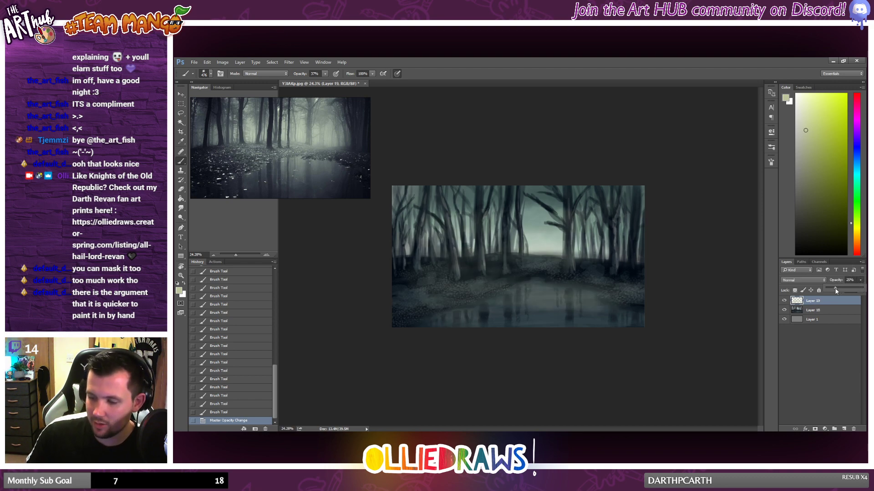
# Step: Examine the faint mist over the trees and pond both close up and at a reduced size
pyautogui.scroll(3, 563, 246)
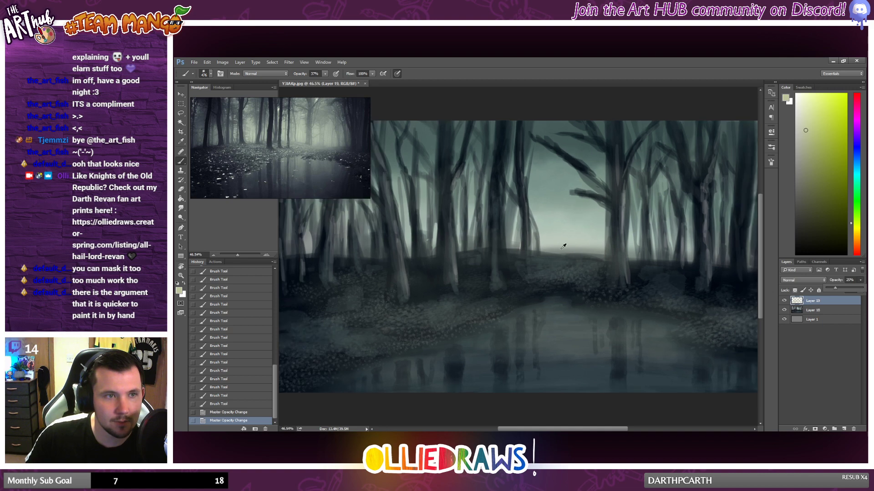
pyautogui.scroll(-1, 563, 246)
pyautogui.scroll(1, 565, 243)
pyautogui.scroll(-1, 556, 237)
pyautogui.scroll(1, 553, 236)
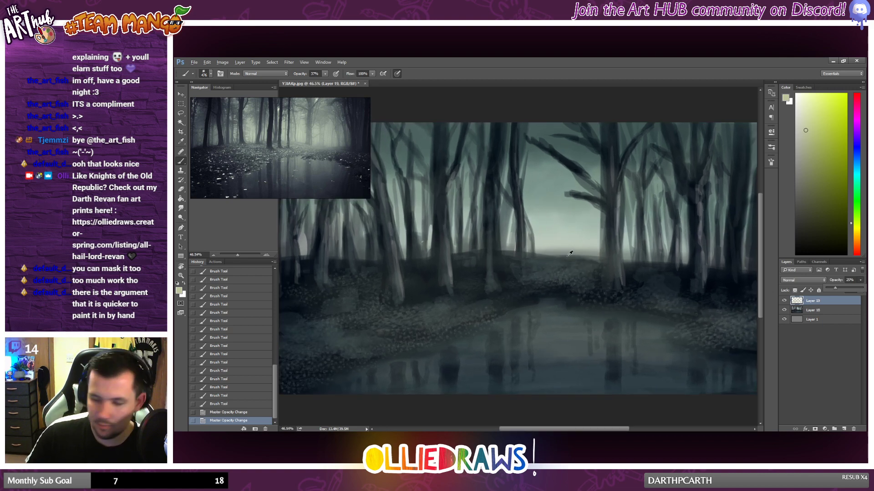
pyautogui.scroll(-1, 568, 254)
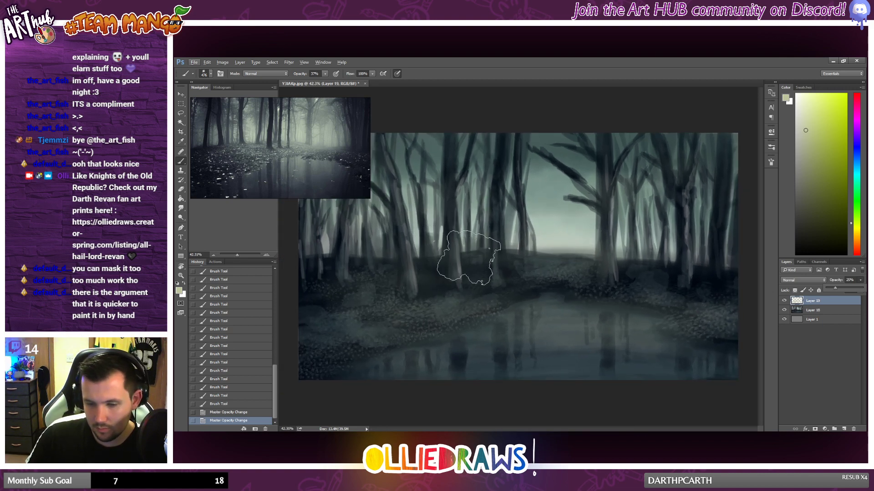
pyautogui.scroll(-1, 517, 248)
pyautogui.scroll(1, 518, 248)
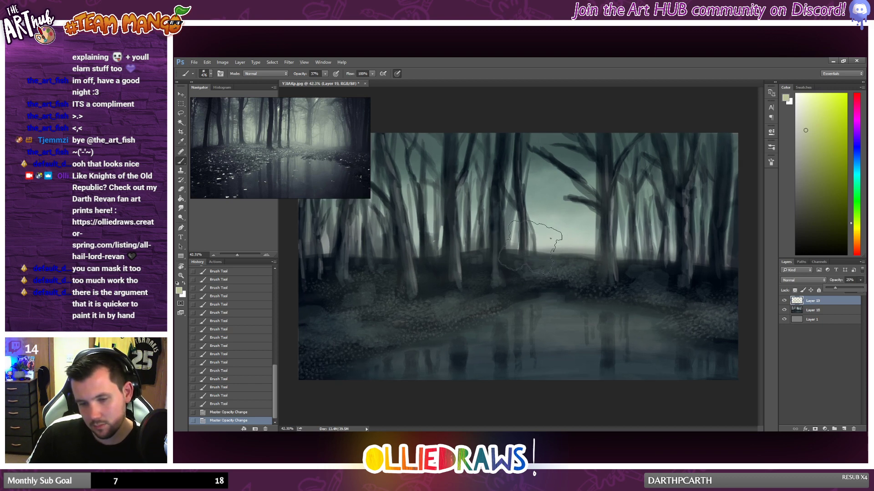
pyautogui.scroll(-2, 520, 246)
pyautogui.scroll(-1, 517, 257)
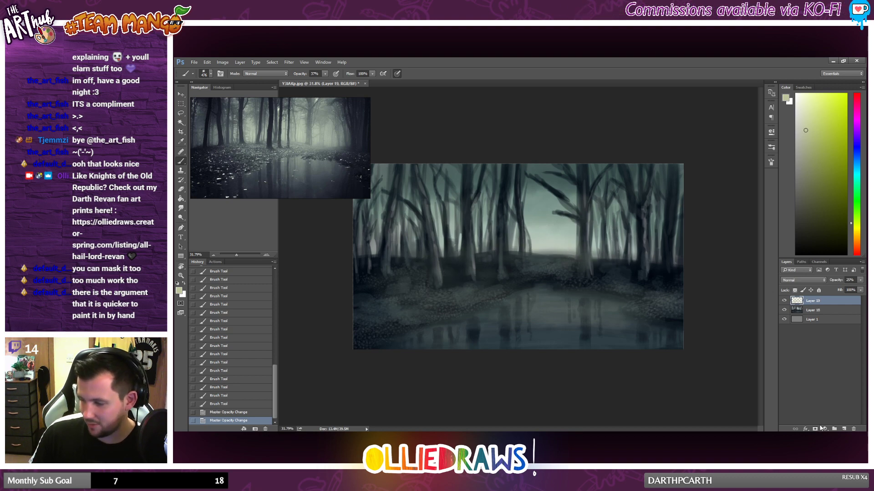
# Step: Add another layer, choose a small textured brush preset and set the foreground colour to a near-white grey
pyautogui.click(843, 428)
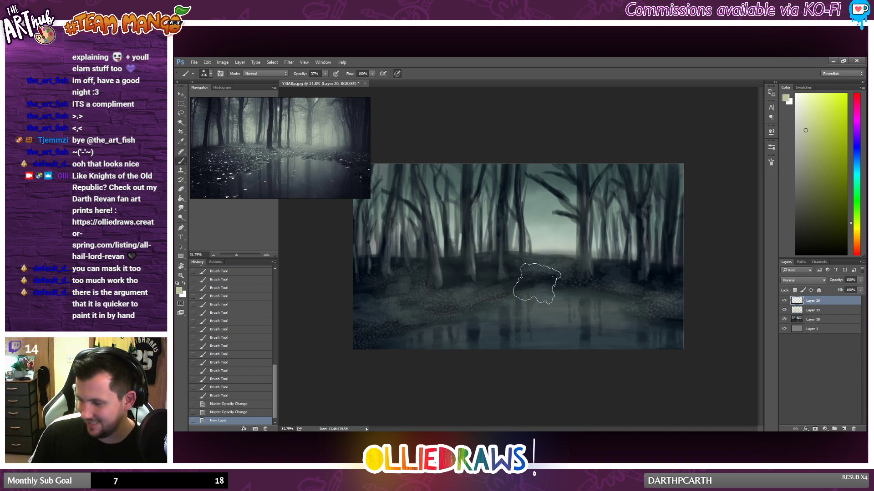
pyautogui.rightClick(520, 264)
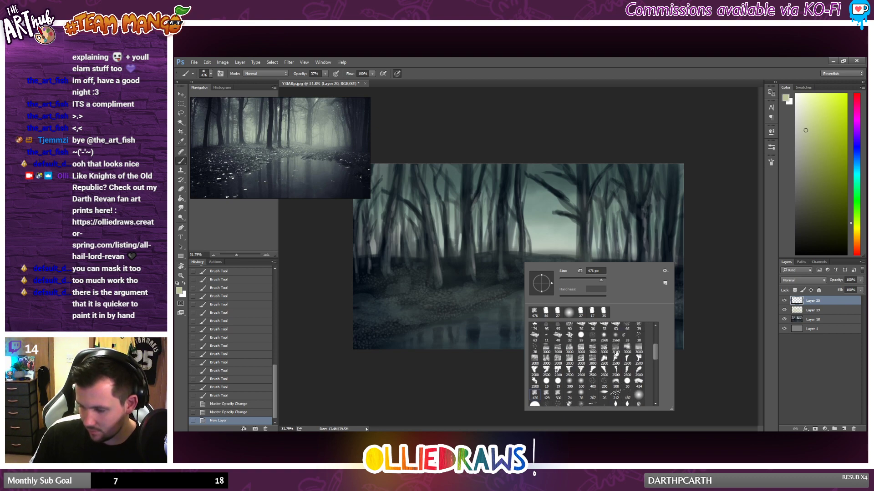
pyautogui.scroll(3, 615, 354)
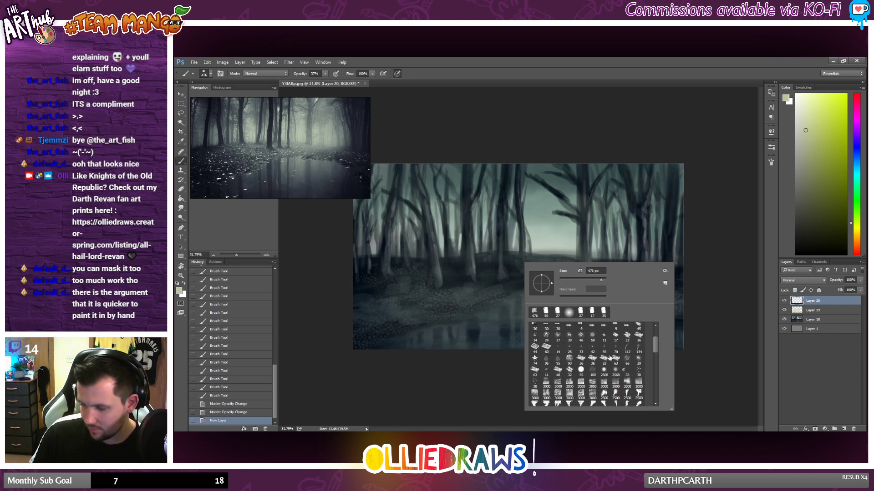
pyautogui.click(533, 348)
pyautogui.moveTo(463, 296); pyautogui.dragTo(478, 294)
pyautogui.hotkey('ctrl', 'z')
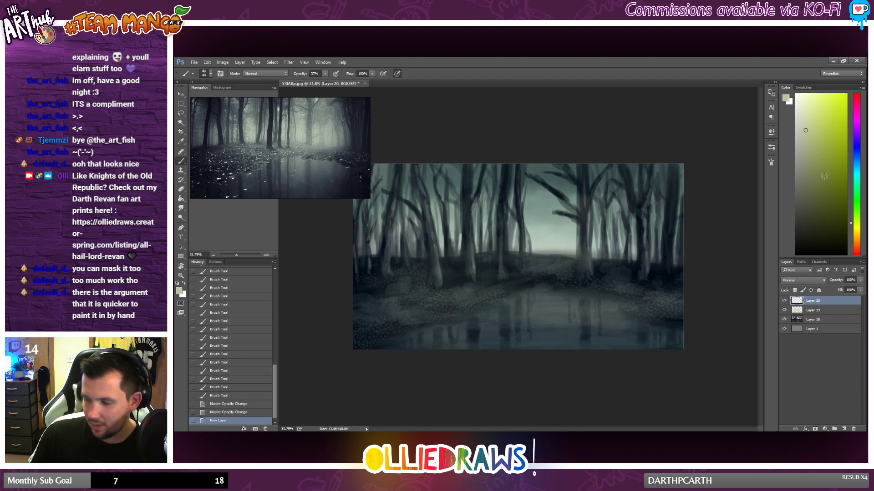
pyautogui.click(801, 113)
pyautogui.click(795, 107)
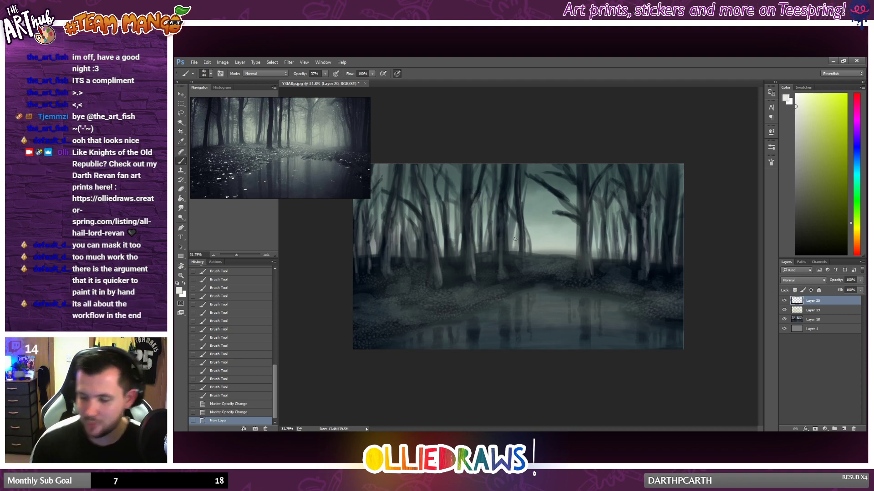
# Step: Dab small near-white leaf highlights on the left bank and on the pond surface
pyautogui.moveTo(476, 288); pyautogui.dragTo(507, 291)
pyautogui.moveTo(445, 304); pyautogui.dragTo(451, 304)
pyautogui.moveTo(446, 305); pyautogui.dragTo(452, 305)
pyautogui.moveTo(445, 304); pyautogui.dragTo(451, 305)
pyautogui.moveTo(446, 305); pyautogui.dragTo(487, 299)
pyautogui.moveTo(482, 299); pyautogui.dragTo(497, 295)
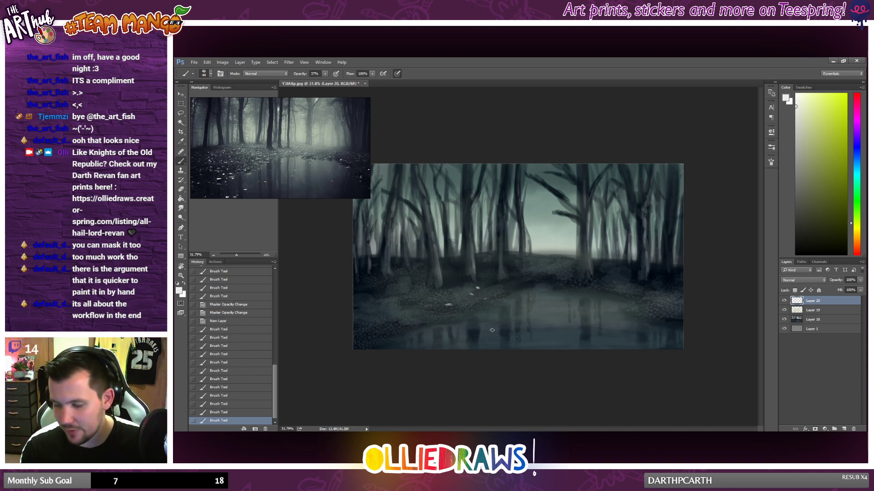
pyautogui.moveTo(489, 330); pyautogui.dragTo(495, 329)
pyautogui.moveTo(490, 329); pyautogui.dragTo(496, 329)
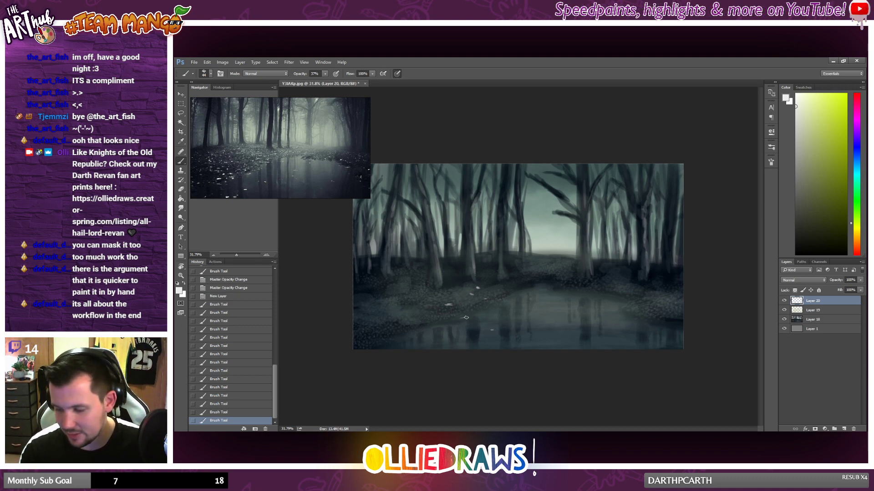
# Step: Paint a broken near-white highlight along the pond's left shoreline up to its far edge
pyautogui.moveTo(460, 318); pyautogui.dragTo(466, 317)
pyautogui.moveTo(473, 316)
pyautogui.mouseDown()
pyautogui.moveTo(514, 296)
pyautogui.moveTo(422, 324)
pyautogui.mouseUp()
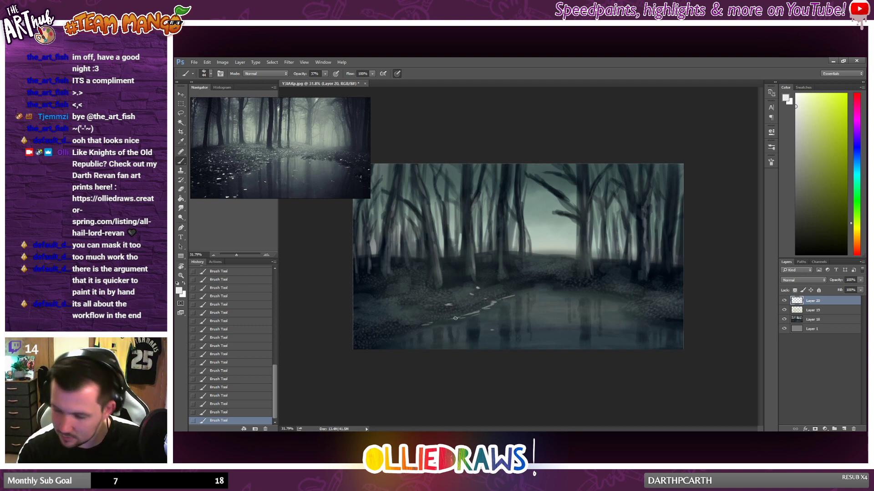
pyautogui.moveTo(518, 292); pyautogui.dragTo(550, 281)
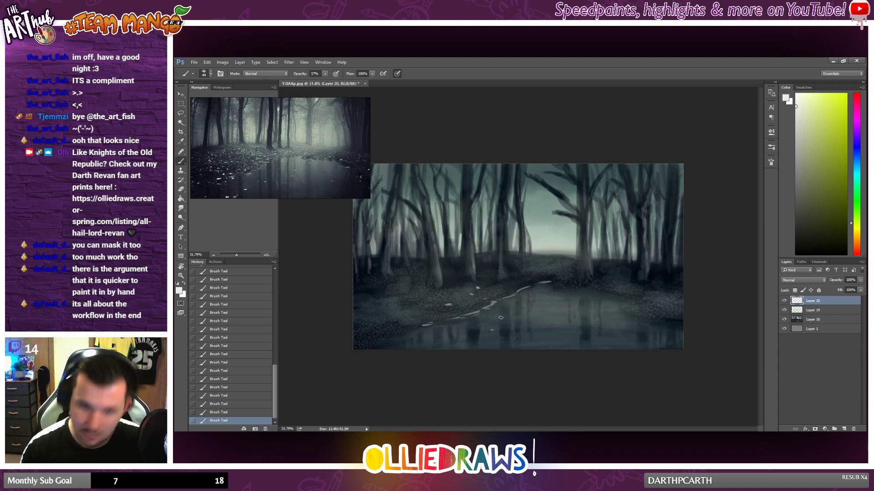
# Step: Add near-white specks in the lower-left foreground and thin streaks on the right side of the pond, undoing unwanted strokes
pyautogui.scroll(-1, 548, 252)
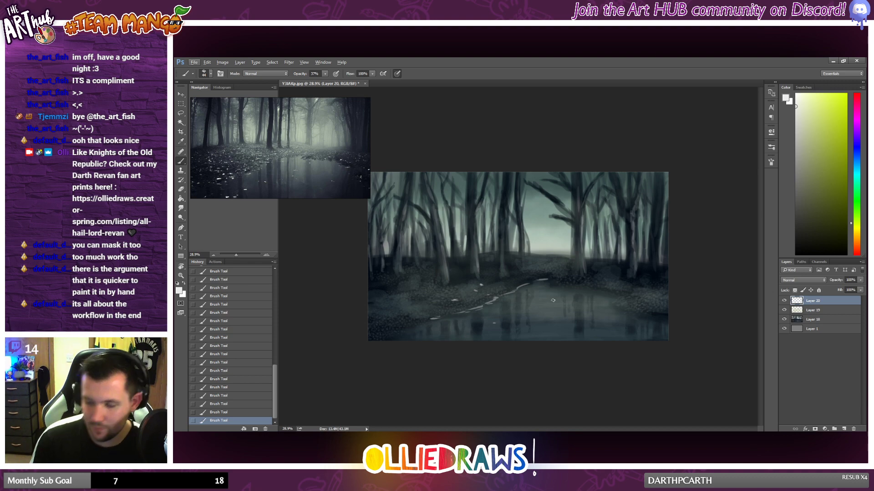
pyautogui.click(388, 328)
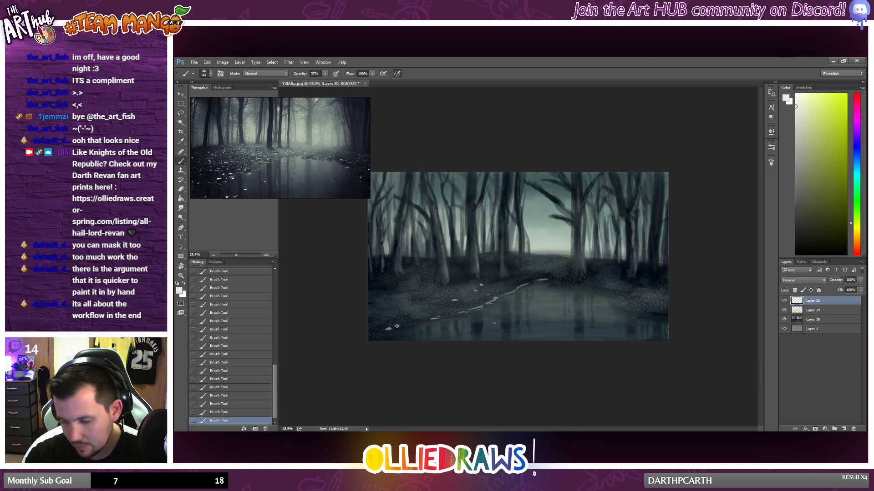
pyautogui.click(397, 326)
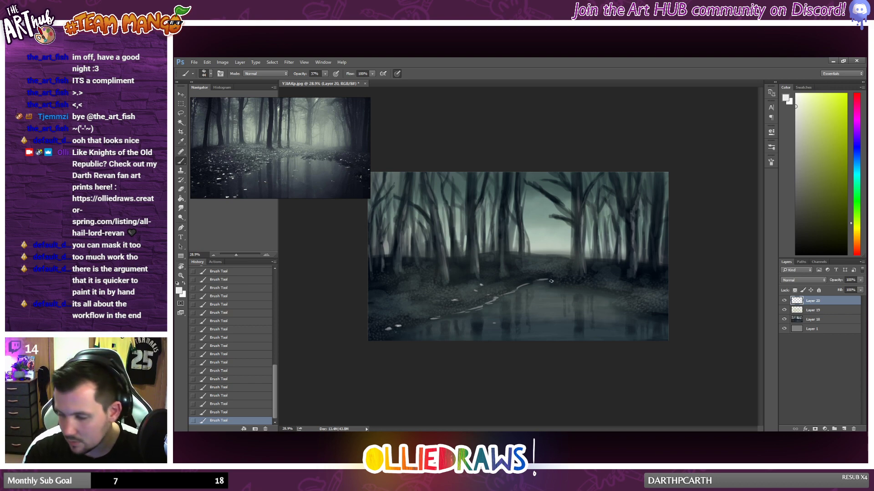
pyautogui.moveTo(575, 290)
pyautogui.mouseDown()
pyautogui.moveTo(622, 293)
pyautogui.moveTo(608, 293)
pyautogui.moveTo(627, 317)
pyautogui.moveTo(659, 324)
pyautogui.moveTo(593, 321)
pyautogui.moveTo(632, 320)
pyautogui.mouseUp()
pyautogui.hotkey('ctrl', 'z')
pyautogui.hotkey('ctrl', 'z')
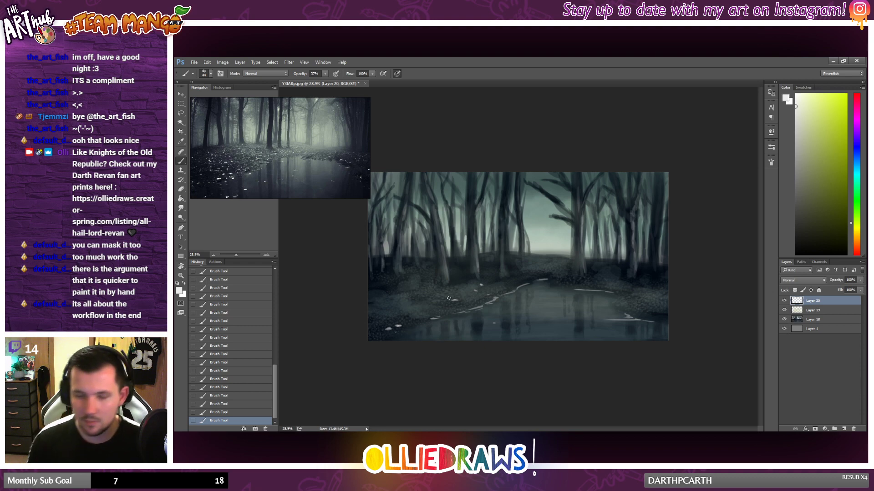
# Step: Paint a thin near-white highlight along the horizon in the gap between the trees, redoing the first stroke
pyautogui.scroll(1, 492, 286)
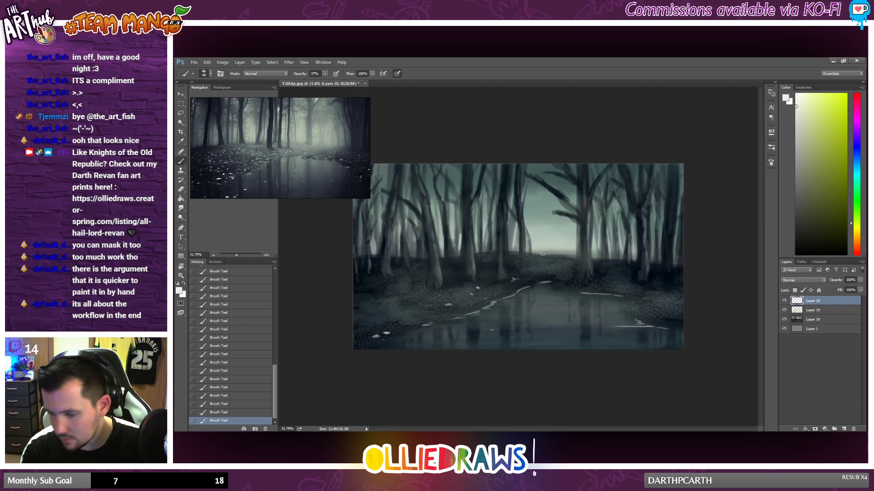
pyautogui.moveTo(545, 254); pyautogui.dragTo(568, 256)
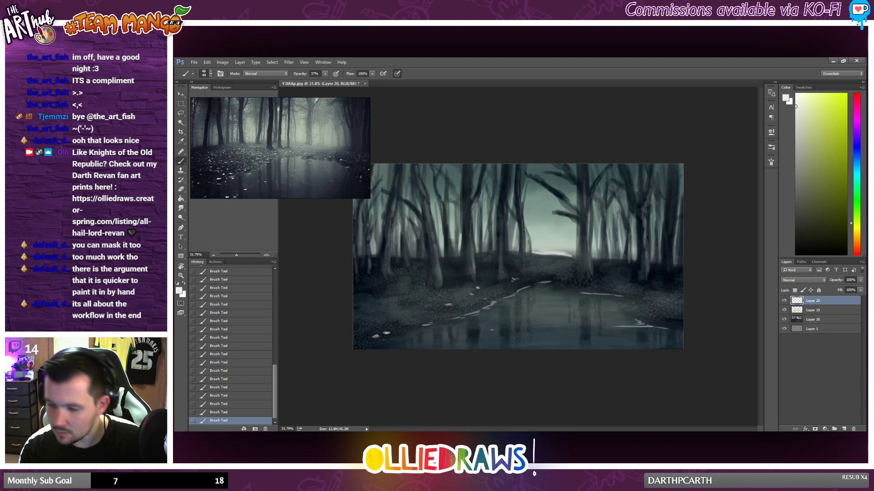
pyautogui.hotkey('ctrl', 'z')
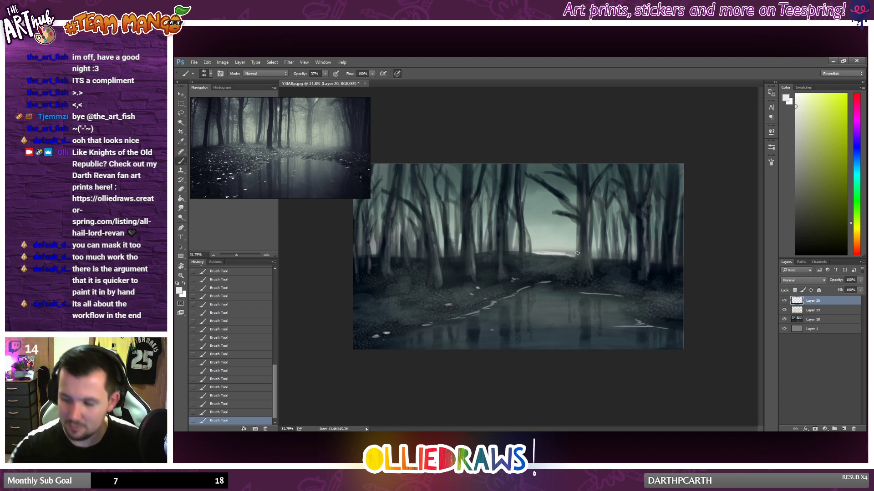
pyautogui.moveTo(577, 253); pyautogui.dragTo(576, 223)
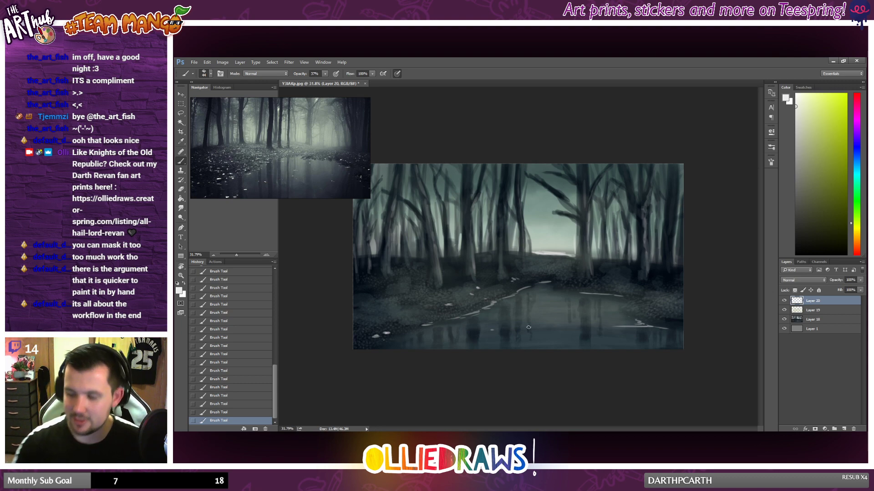
pyautogui.scroll(-1, 511, 312)
pyautogui.scroll(2, 537, 301)
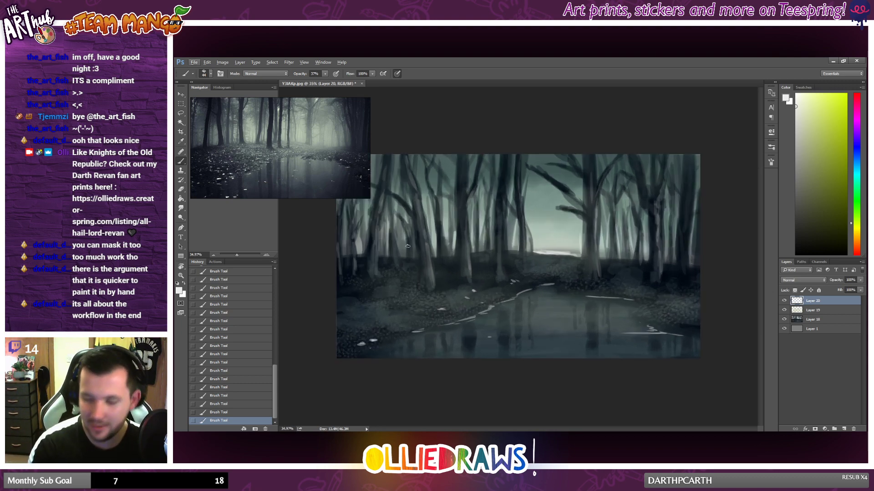
# Step: Soften the horizon highlight with the Eraser at 32% opacity and check the painting at different sizes
pyautogui.click(180, 188)
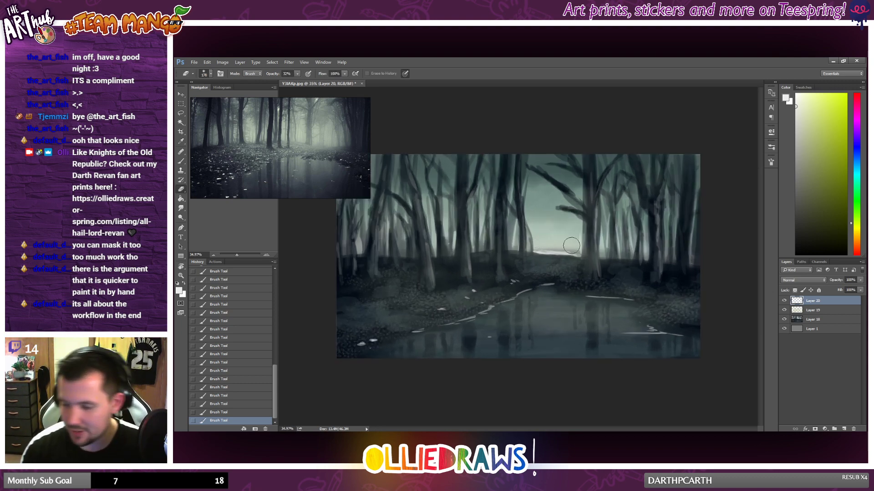
pyautogui.moveTo(572, 246)
pyautogui.mouseDown()
pyautogui.moveTo(544, 243)
pyautogui.moveTo(588, 250)
pyautogui.moveTo(555, 247)
pyautogui.mouseUp()
pyautogui.moveTo(555, 247)
pyautogui.mouseDown()
pyautogui.moveTo(566, 247)
pyautogui.moveTo(544, 248)
pyautogui.mouseUp()
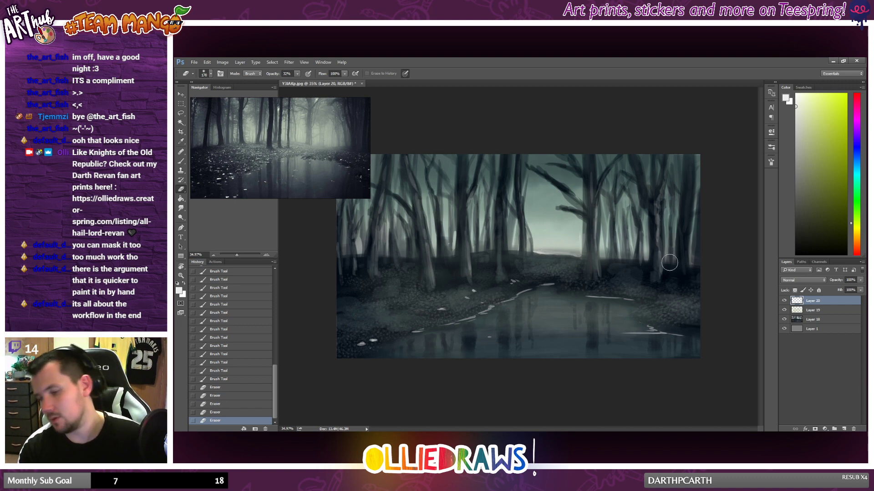
pyautogui.scroll(-1, 601, 264)
pyautogui.scroll(1, 583, 268)
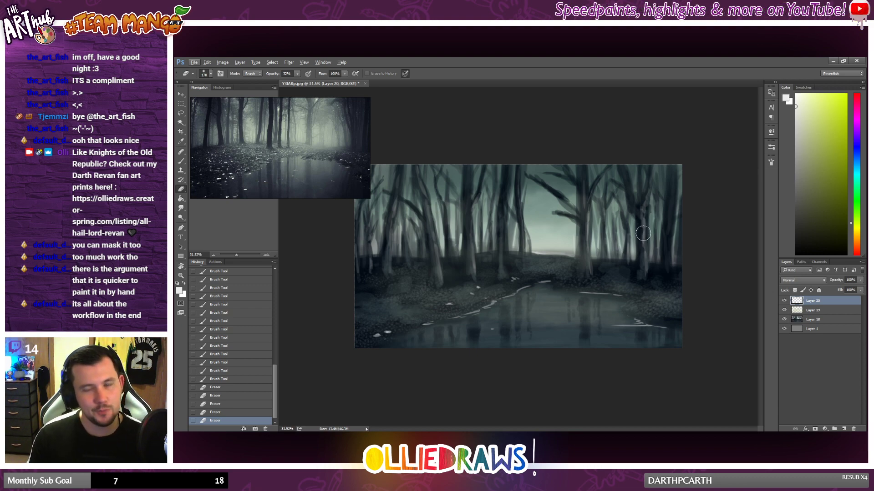
pyautogui.scroll(-3, 641, 237)
pyautogui.scroll(2, 641, 237)
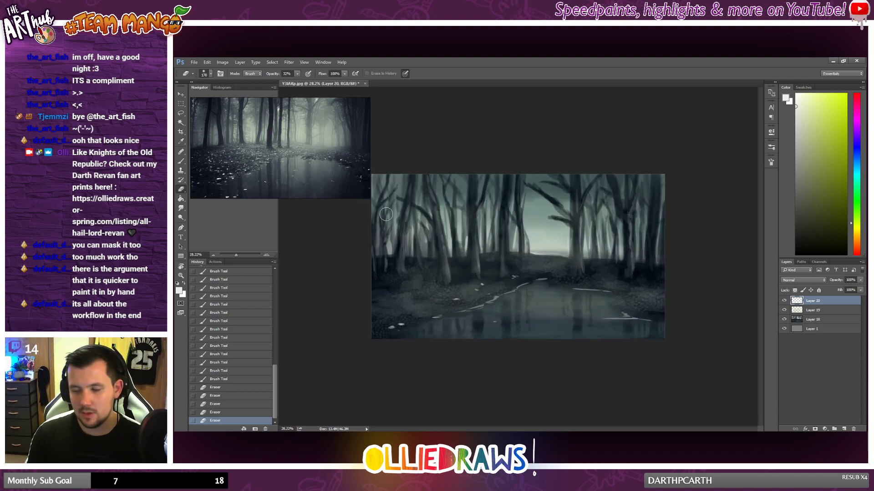
# Step: Dab small near-white specks on the ground just below the horizon highlight with the Brush tool
pyautogui.click(181, 161)
pyautogui.scroll(1, 477, 264)
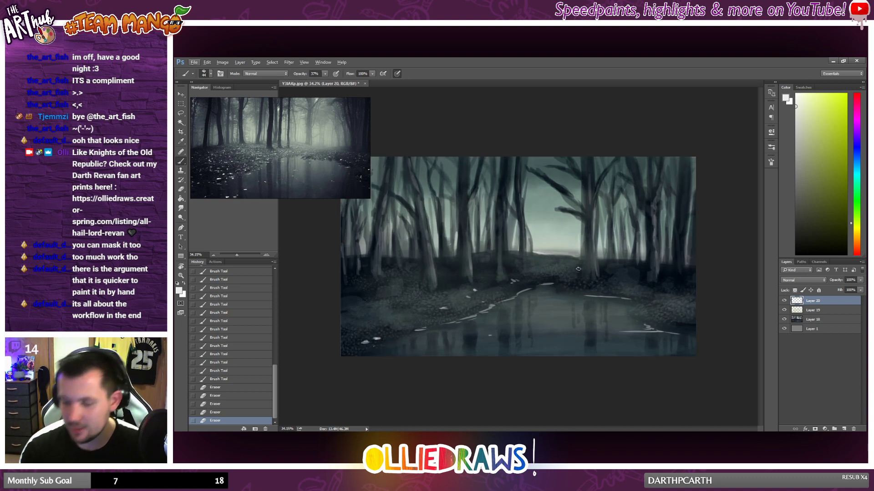
pyautogui.click(540, 260)
pyautogui.click(542, 263)
pyautogui.click(542, 262)
pyautogui.click(542, 262)
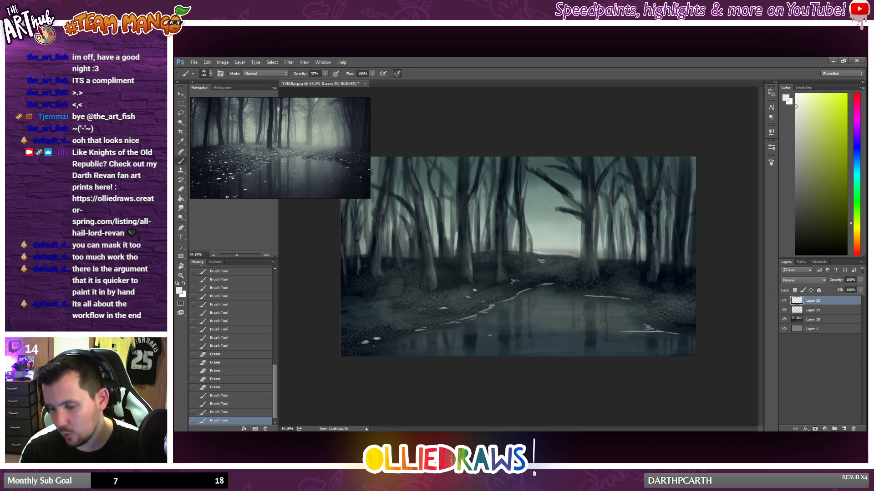
# Step: Add a cluster of near-white specks on the pond's far bank beside the base of the large bare tree
pyautogui.click(570, 278)
pyautogui.click(567, 279)
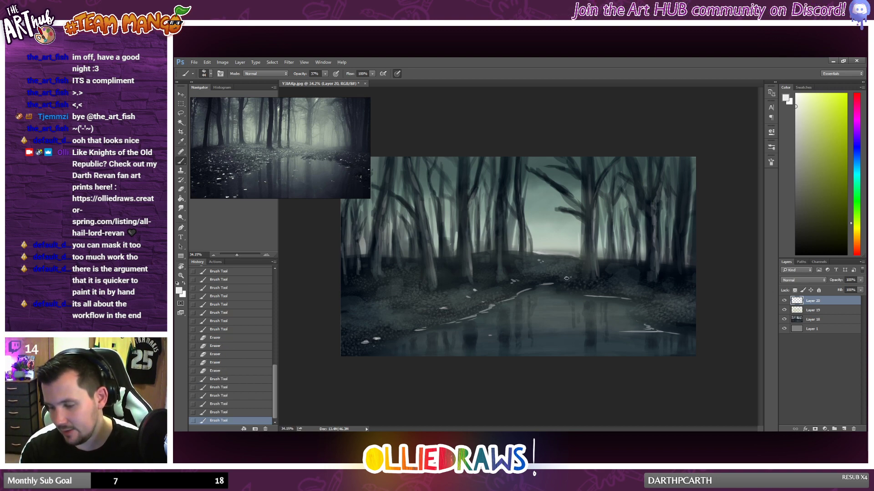
pyautogui.click(566, 278)
pyautogui.click(567, 279)
pyautogui.click(569, 277)
pyautogui.click(568, 277)
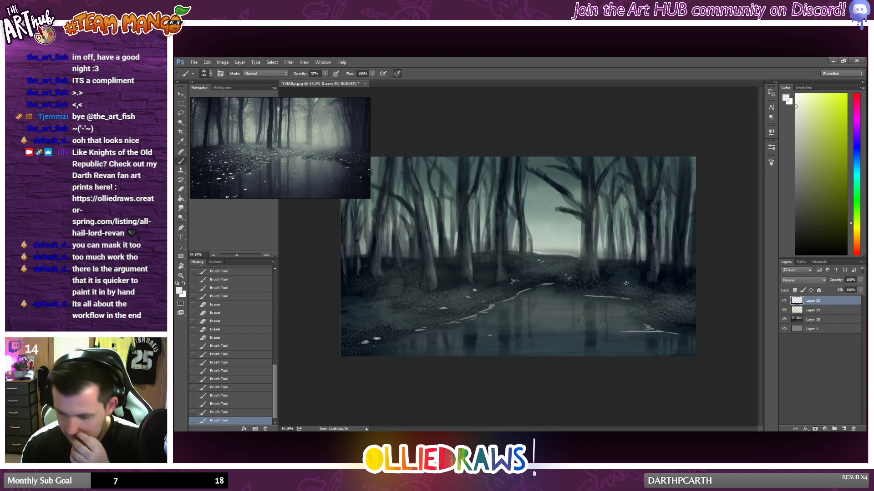
# Step: Dab near-white specks on the pond's right bank and a larger cluster near the painting's lower-right corner
pyautogui.click(636, 294)
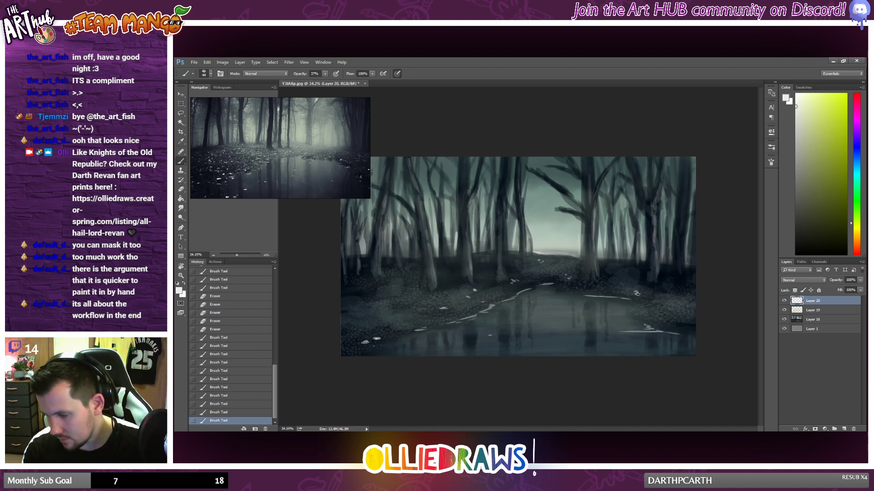
pyautogui.click(637, 294)
pyautogui.click(637, 293)
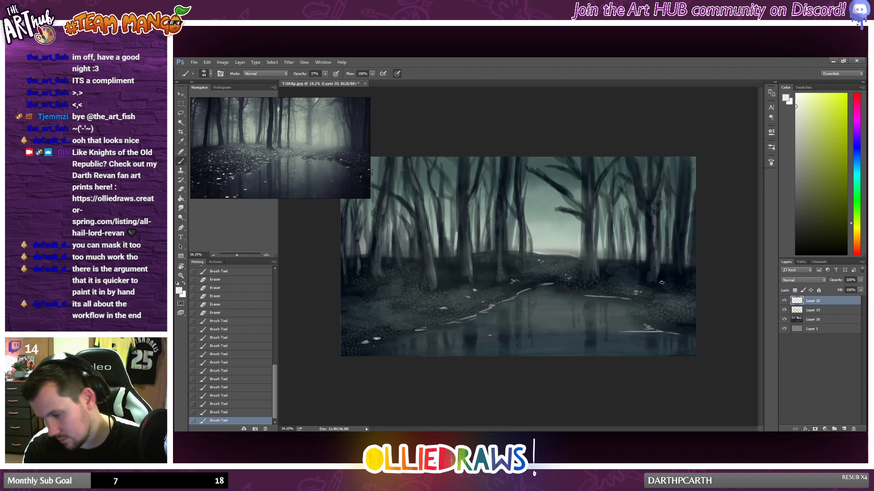
pyautogui.click(679, 325)
pyautogui.click(679, 324)
pyautogui.click(681, 324)
pyautogui.click(684, 323)
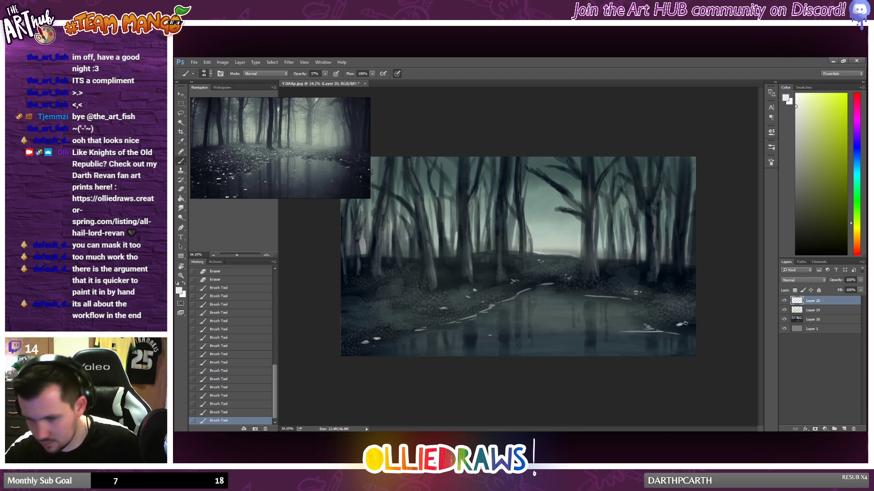
pyautogui.click(684, 325)
pyautogui.click(686, 323)
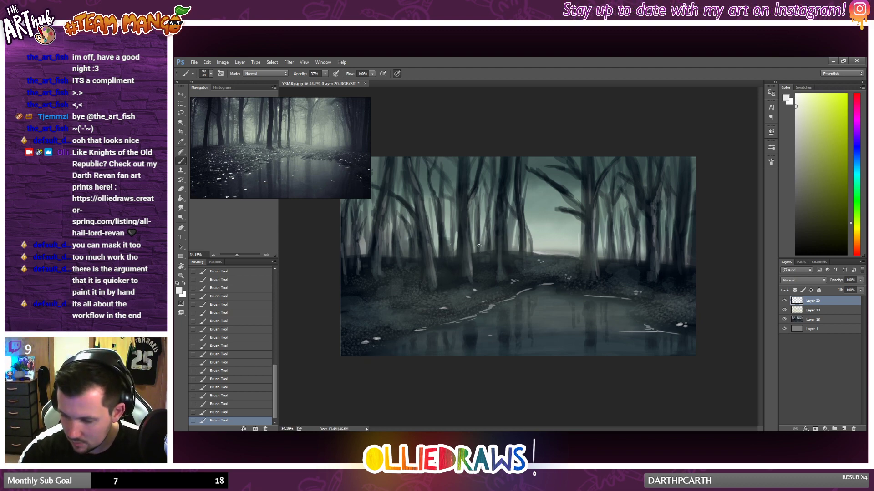
# Step: Paint thin near-white highlights down the trunks left of the clearing, including the leftmost trees and an overhanging branch
pyautogui.moveTo(479, 237)
pyautogui.mouseDown()
pyautogui.moveTo(480, 261)
pyautogui.moveTo(479, 207)
pyautogui.moveTo(495, 193)
pyautogui.moveTo(492, 255)
pyautogui.moveTo(477, 224)
pyautogui.moveTo(473, 253)
pyautogui.moveTo(469, 216)
pyautogui.moveTo(473, 283)
pyautogui.mouseUp()
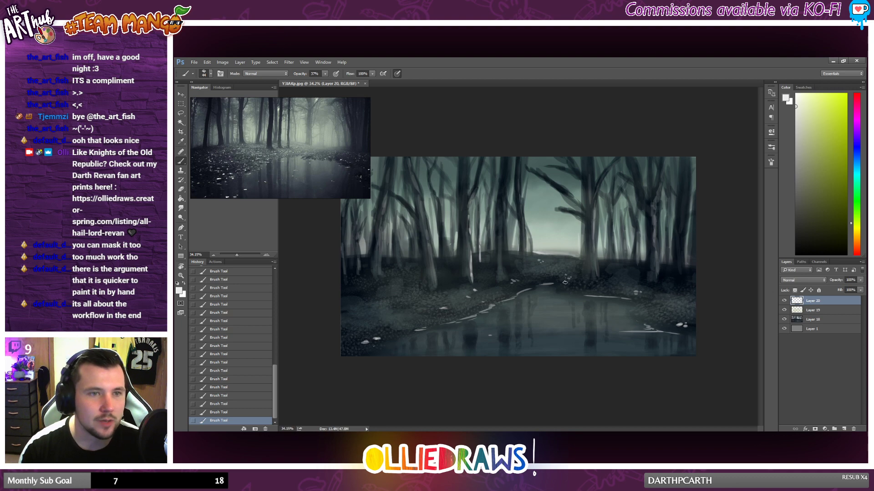
pyautogui.moveTo(421, 195)
pyautogui.mouseDown()
pyautogui.moveTo(439, 286)
pyautogui.moveTo(434, 269)
pyautogui.moveTo(453, 313)
pyautogui.moveTo(440, 301)
pyautogui.mouseUp()
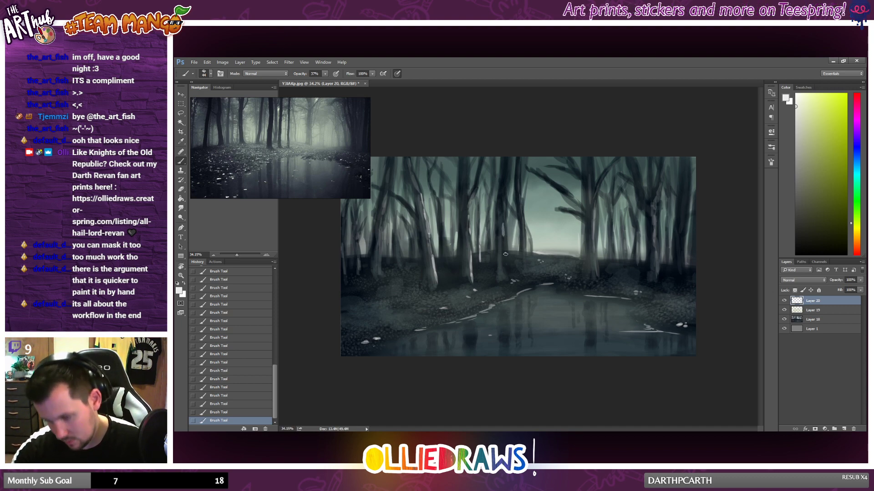
pyautogui.moveTo(506, 264)
pyautogui.mouseDown()
pyautogui.moveTo(513, 282)
pyautogui.moveTo(507, 269)
pyautogui.mouseUp()
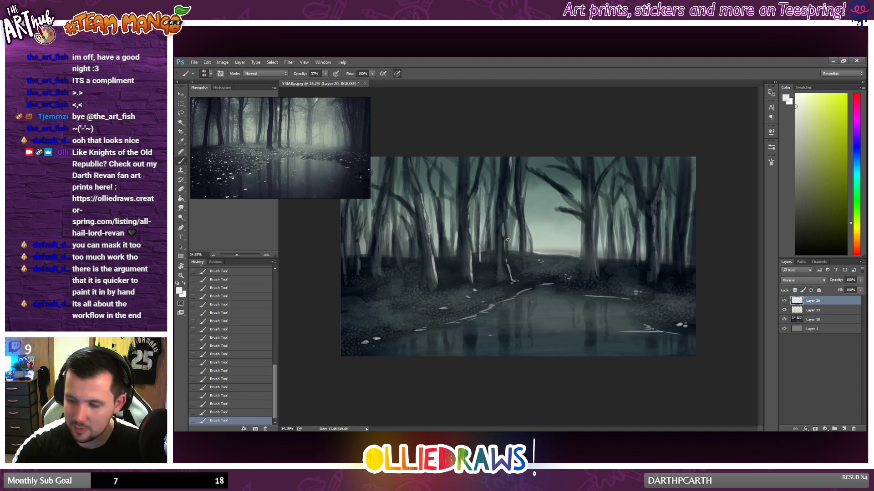
pyautogui.scroll(-2, 490, 320)
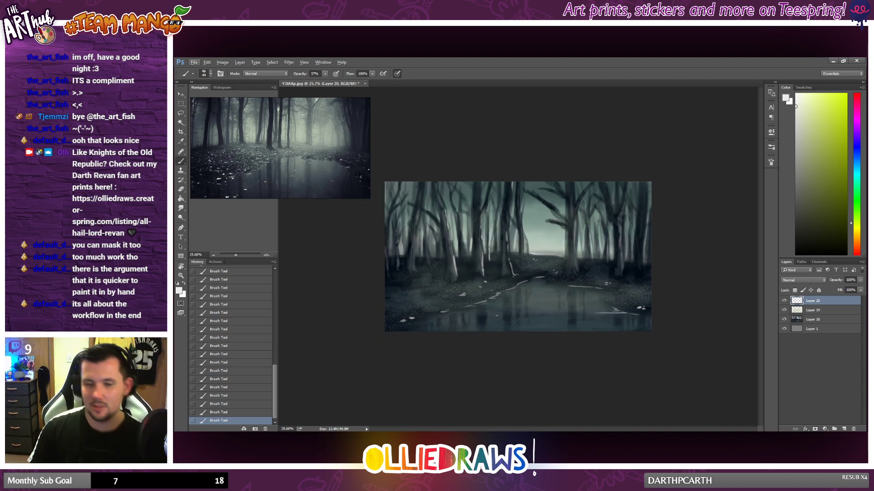
pyautogui.scroll(1, 455, 288)
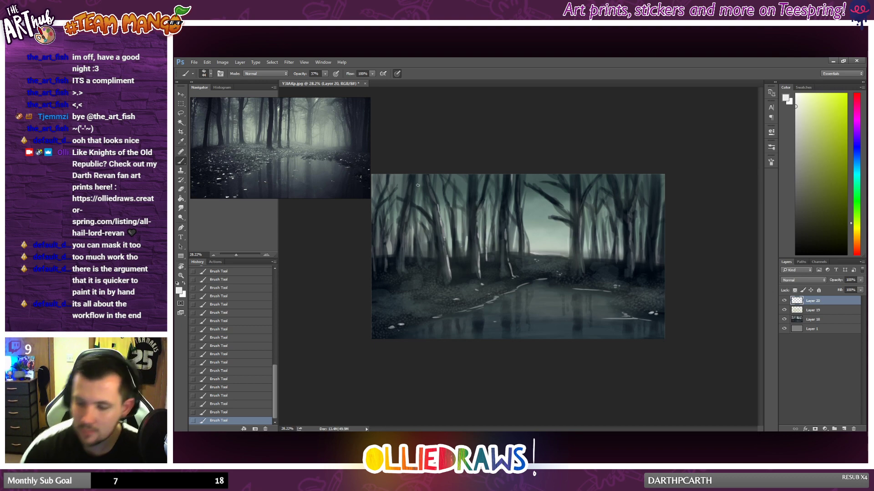
pyautogui.moveTo(415, 176)
pyautogui.mouseDown()
pyautogui.moveTo(411, 198)
pyautogui.moveTo(400, 198)
pyautogui.mouseUp()
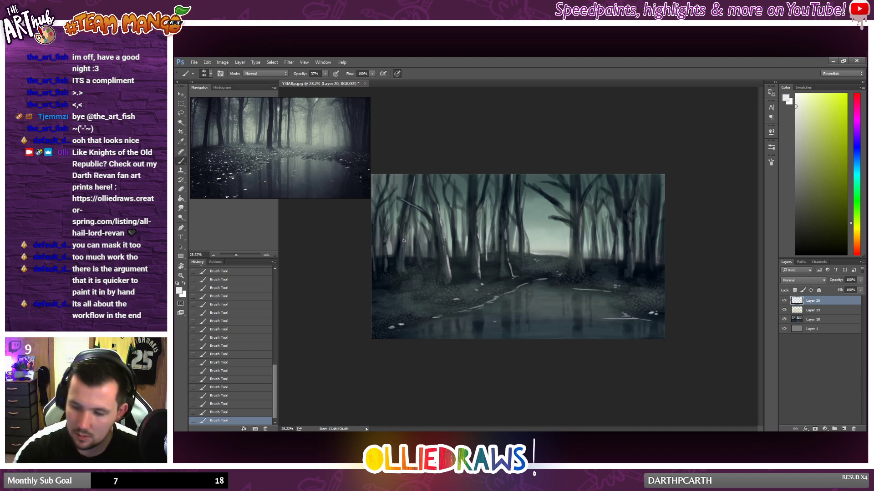
pyautogui.moveTo(404, 238); pyautogui.dragTo(410, 272)
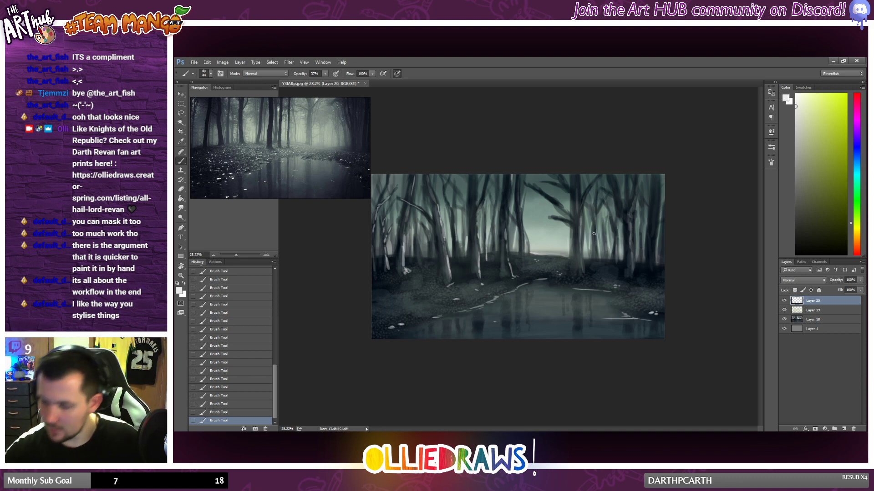
# Step: Add near-white highlights to the trunks right of the clearing and check the painting at different sizes
pyautogui.moveTo(604, 227); pyautogui.dragTo(606, 241)
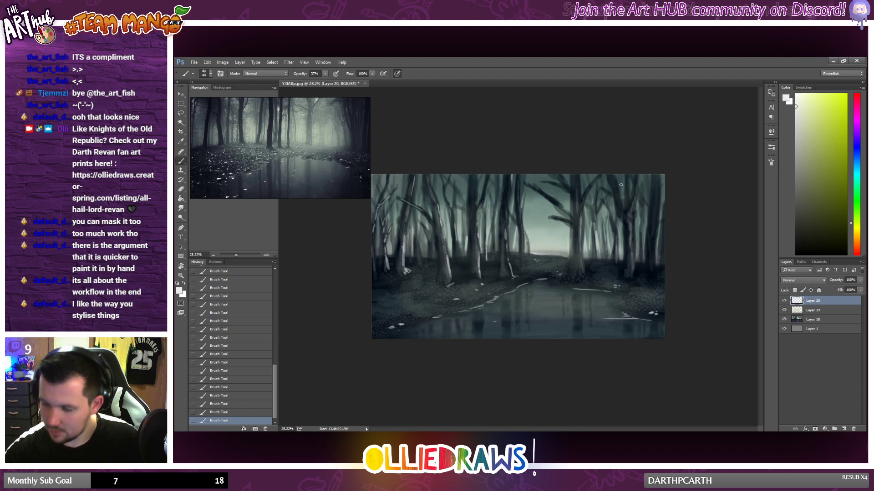
pyautogui.scroll(-3, 579, 212)
pyautogui.scroll(4, 579, 212)
pyautogui.scroll(2, 579, 212)
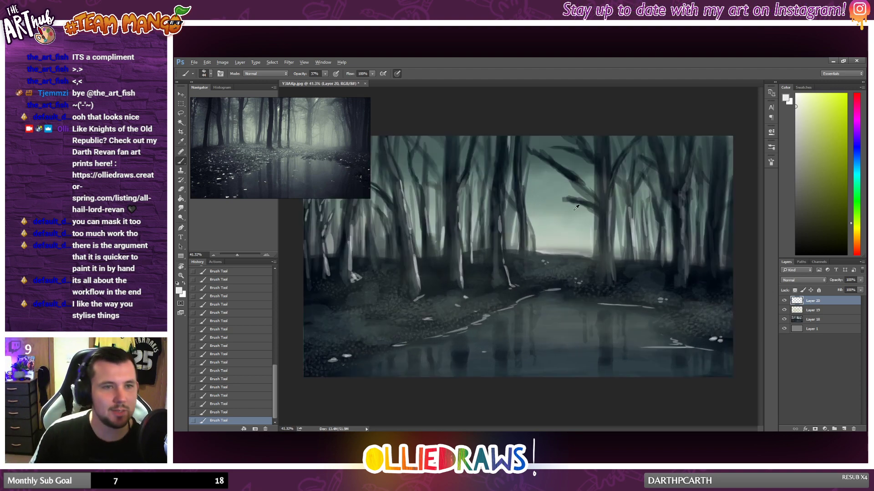
pyautogui.scroll(-2, 579, 212)
pyautogui.scroll(1, 577, 210)
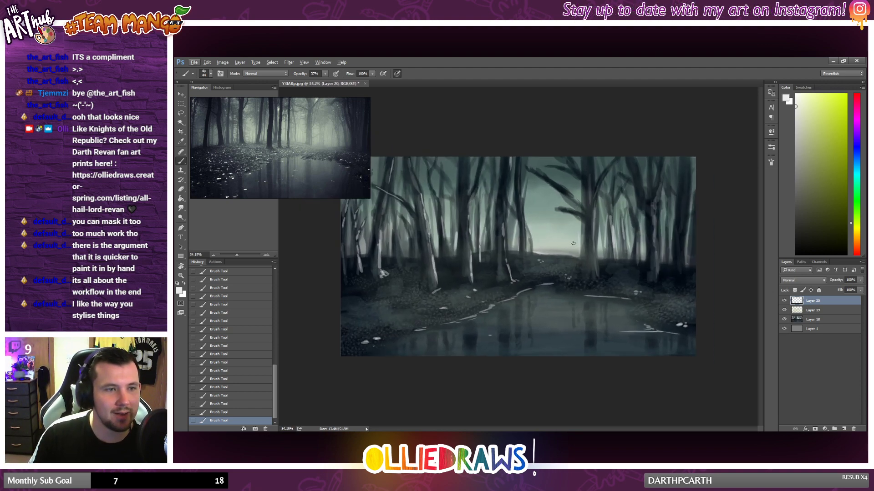
pyautogui.scroll(-1, 560, 263)
pyautogui.scroll(1, 568, 262)
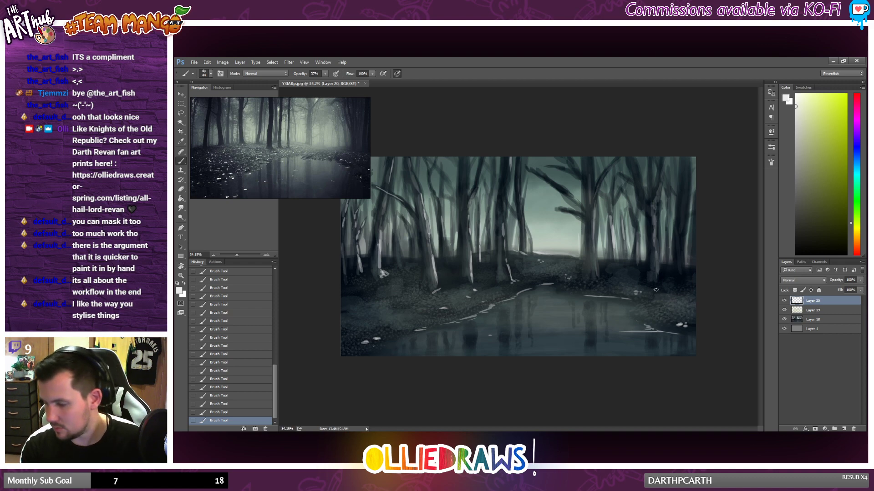
# Step: Paint a broken diagonal near-white highlight along the pond's right bank
pyautogui.moveTo(641, 306)
pyautogui.mouseDown()
pyautogui.moveTo(656, 294)
pyautogui.moveTo(633, 314)
pyautogui.mouseUp()
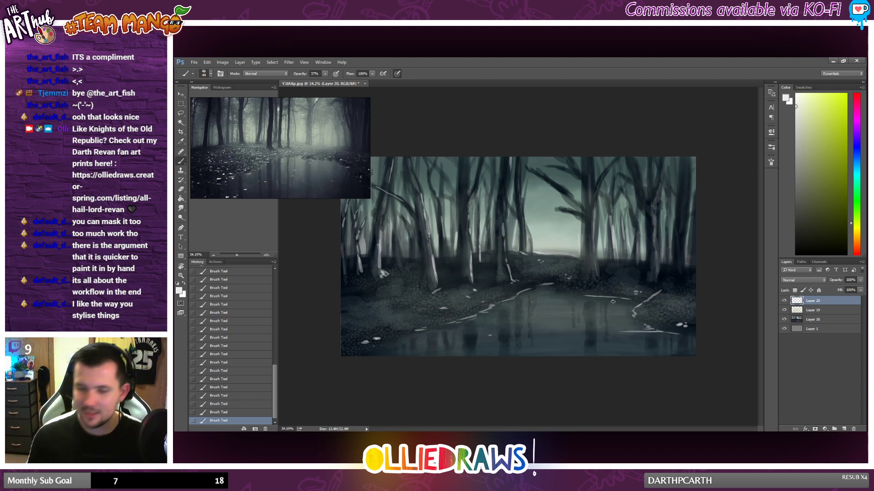
pyautogui.scroll(-2, 615, 301)
pyautogui.scroll(2, 614, 305)
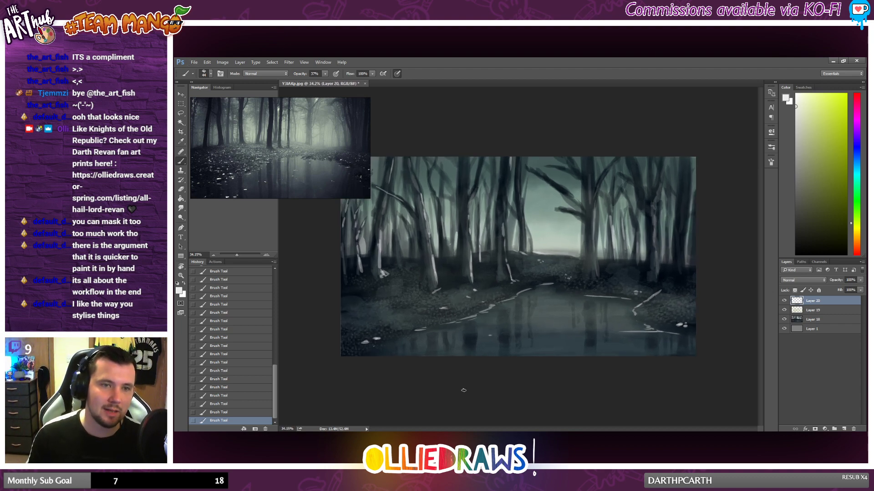
# Step: Fade the diagonal highlight on the right bank with the Eraser at 32% opacity
pyautogui.press('e')
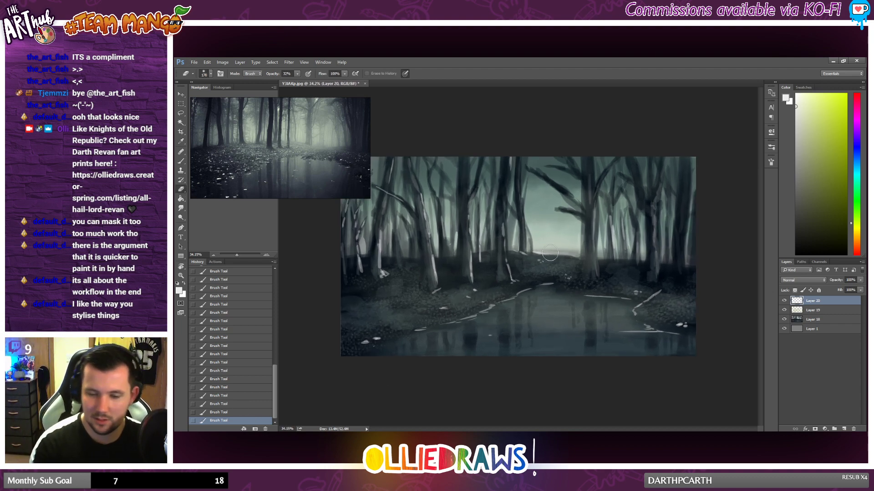
pyautogui.moveTo(663, 291); pyautogui.dragTo(636, 309)
pyautogui.moveTo(640, 304); pyautogui.dragTo(648, 300)
pyautogui.moveTo(651, 298); pyautogui.dragTo(692, 279)
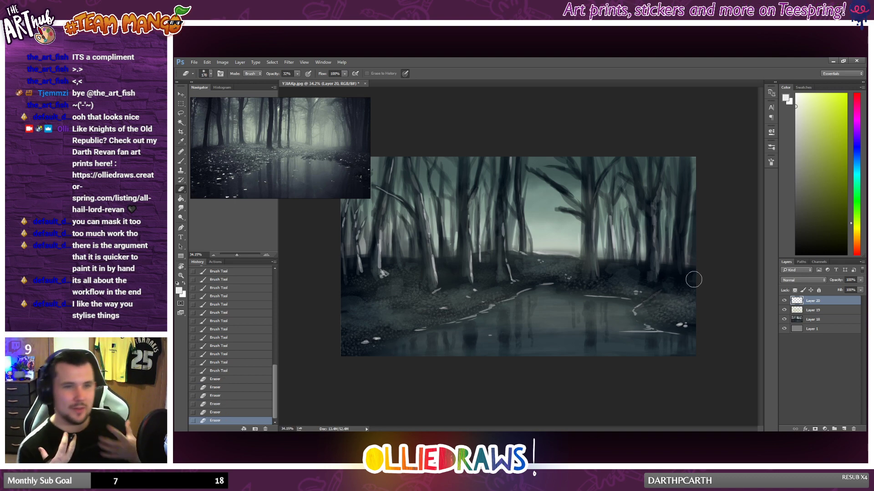
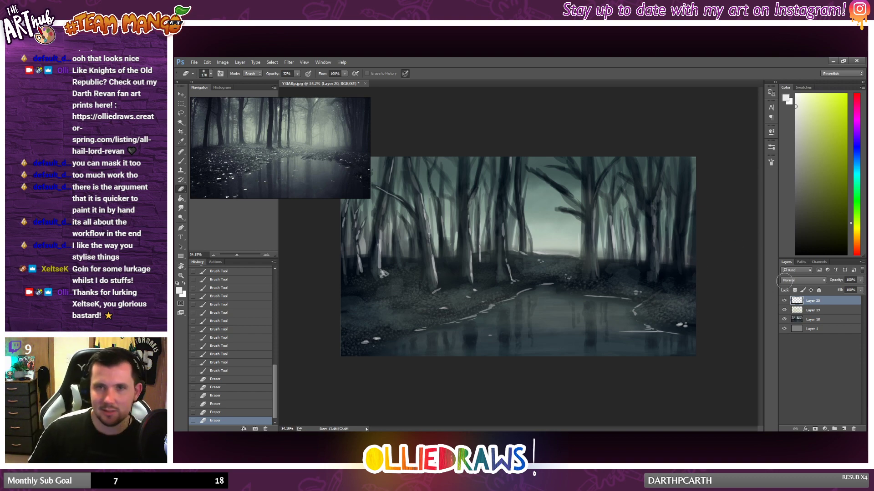
# Step: Soften the near-white highlights on the trunks left of the clearing with the Eraser at 32% opacity
pyautogui.scroll(-1, 455, 222)
pyautogui.scroll(1, 455, 222)
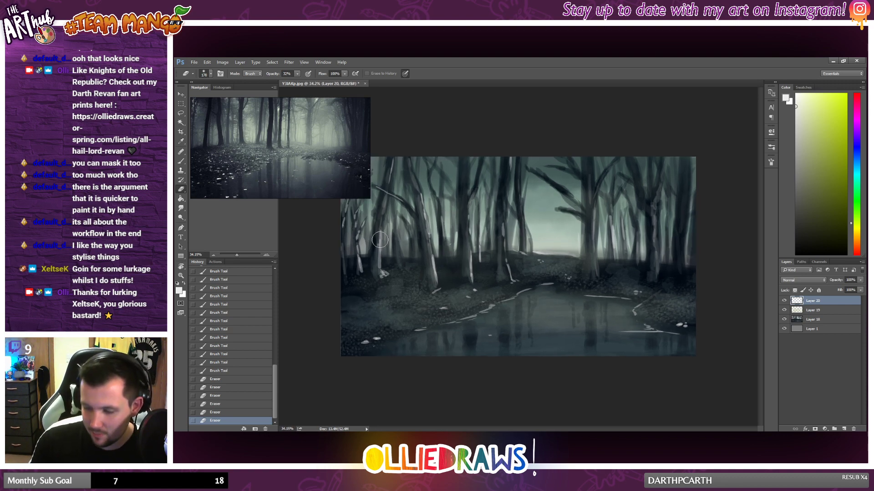
pyautogui.moveTo(381, 239)
pyautogui.mouseDown()
pyautogui.moveTo(388, 264)
pyautogui.moveTo(380, 264)
pyautogui.mouseUp()
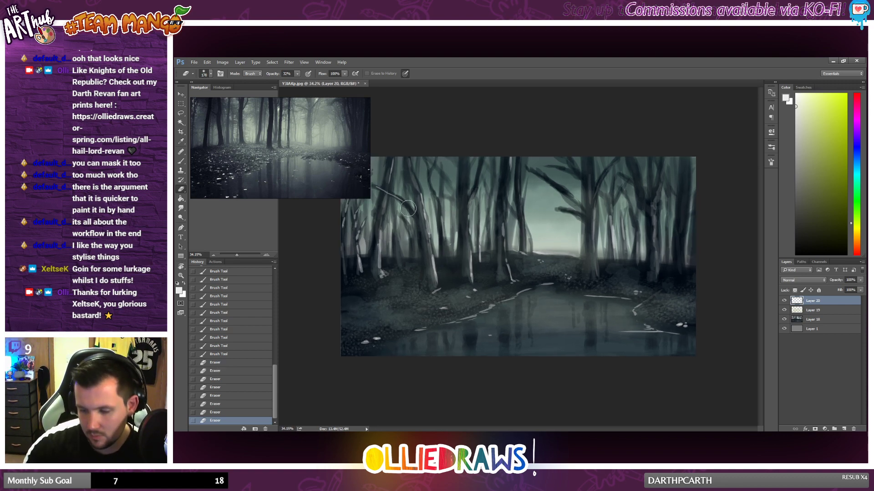
pyautogui.moveTo(456, 241); pyautogui.dragTo(456, 258)
pyautogui.moveTo(386, 273)
pyautogui.mouseDown()
pyautogui.moveTo(378, 279)
pyautogui.moveTo(392, 269)
pyautogui.mouseUp()
pyautogui.moveTo(382, 264); pyautogui.dragTo(390, 228)
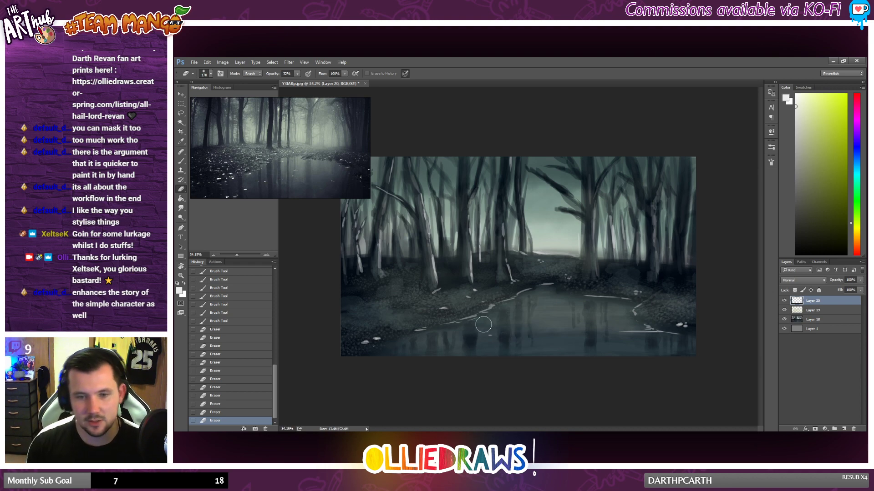
# Step: Fade the horizontal near-white highlights along the pond's far edge and right-hand water line with the Eraser
pyautogui.moveTo(627, 297)
pyautogui.mouseDown()
pyautogui.moveTo(586, 293)
pyautogui.moveTo(608, 296)
pyautogui.moveTo(577, 300)
pyautogui.moveTo(614, 308)
pyautogui.moveTo(575, 304)
pyautogui.mouseUp()
pyautogui.moveTo(575, 303); pyautogui.dragTo(588, 302)
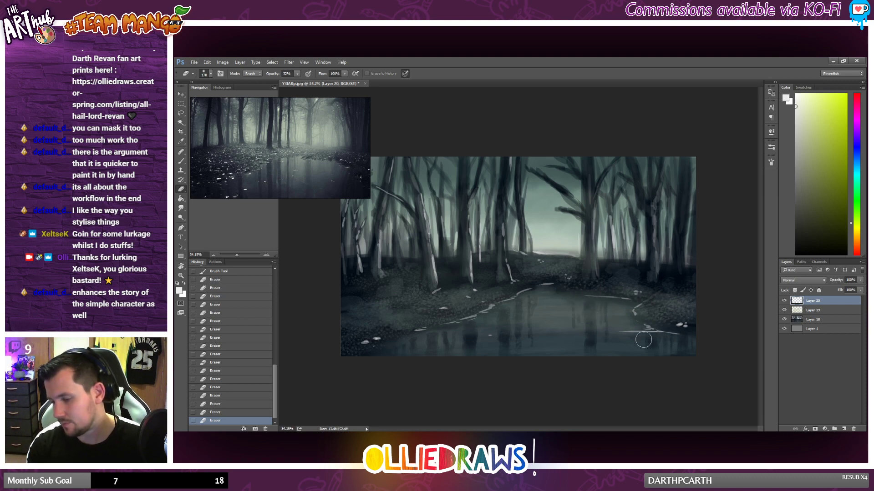
pyautogui.moveTo(644, 339); pyautogui.dragTo(609, 333)
pyautogui.moveTo(682, 337); pyautogui.dragTo(696, 343)
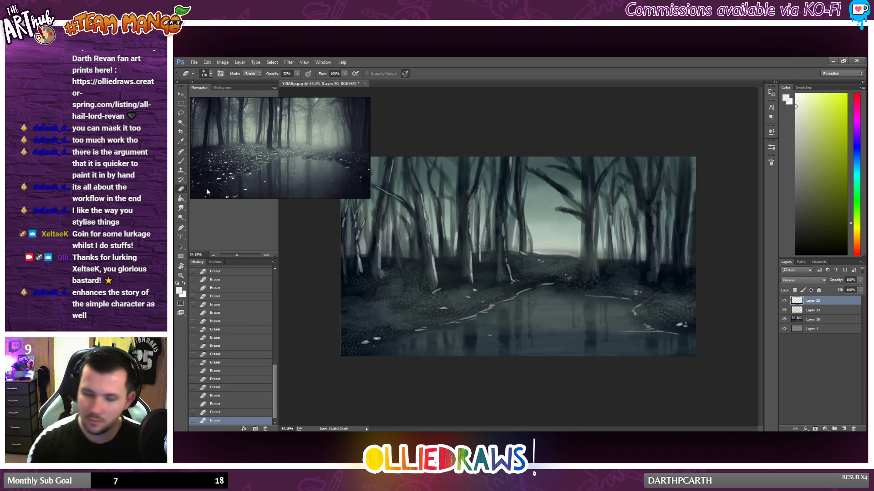
# Step: Brush near-white highlights onto the root at the base of the pale leaning trunk and onto the large tree right of the clearing
pyautogui.click(180, 161)
pyautogui.moveTo(439, 282); pyautogui.dragTo(442, 282)
pyautogui.moveTo(441, 282); pyautogui.dragTo(445, 285)
pyautogui.moveTo(443, 283); pyautogui.dragTo(451, 287)
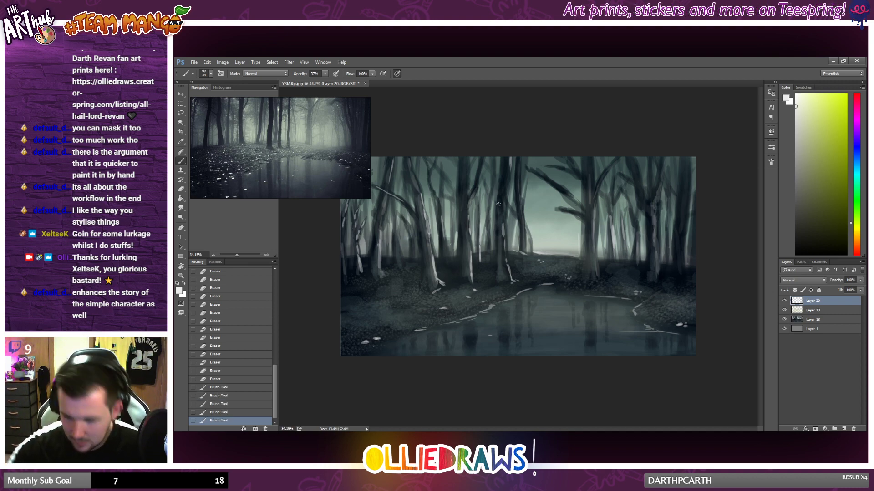
pyautogui.moveTo(579, 253); pyautogui.dragTo(581, 255)
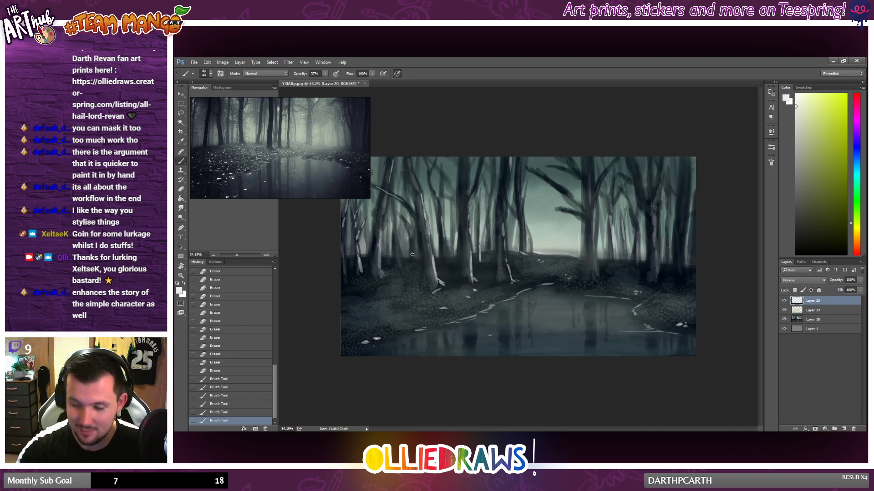
# Step: Paint thin near-white highlights up the background trunks on both sides of the pale leaning tree
pyautogui.moveTo(412, 255); pyautogui.dragTo(413, 237)
pyautogui.moveTo(402, 272); pyautogui.dragTo(400, 268)
pyautogui.moveTo(400, 266); pyautogui.dragTo(396, 228)
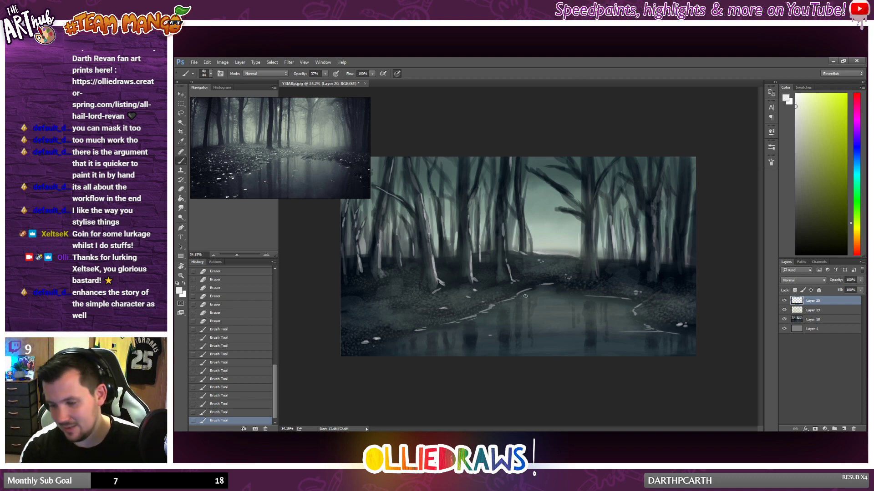
# Step: Highlight the trunks on both sides of the clearing, undoing a stray stroke near the large right tree's base
pyautogui.moveTo(523, 208); pyautogui.dragTo(522, 189)
pyautogui.moveTo(525, 199)
pyautogui.mouseDown()
pyautogui.moveTo(602, 226)
pyautogui.moveTo(596, 204)
pyautogui.moveTo(585, 239)
pyautogui.moveTo(585, 224)
pyautogui.moveTo(584, 258)
pyautogui.moveTo(588, 218)
pyautogui.moveTo(581, 243)
pyautogui.moveTo(583, 227)
pyautogui.moveTo(587, 275)
pyautogui.mouseUp()
pyautogui.hotkey('ctrl', 'z')
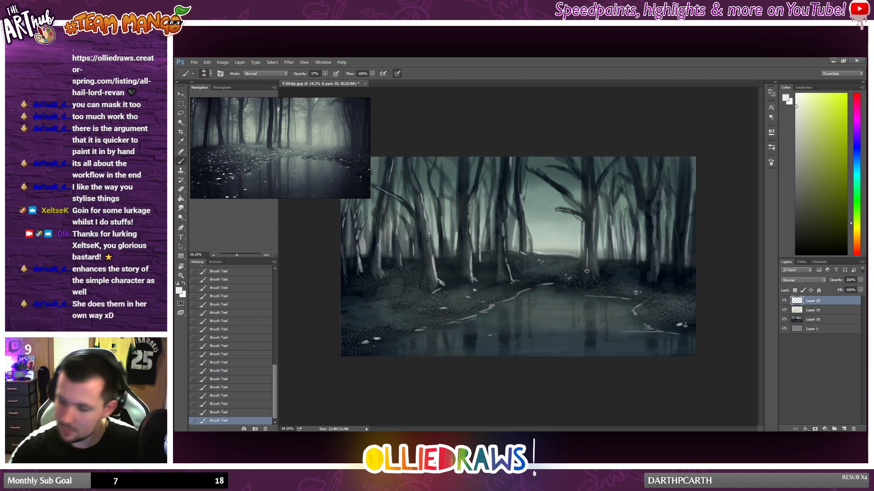
pyautogui.moveTo(583, 258)
pyautogui.mouseDown()
pyautogui.moveTo(579, 279)
pyautogui.moveTo(583, 259)
pyautogui.mouseUp()
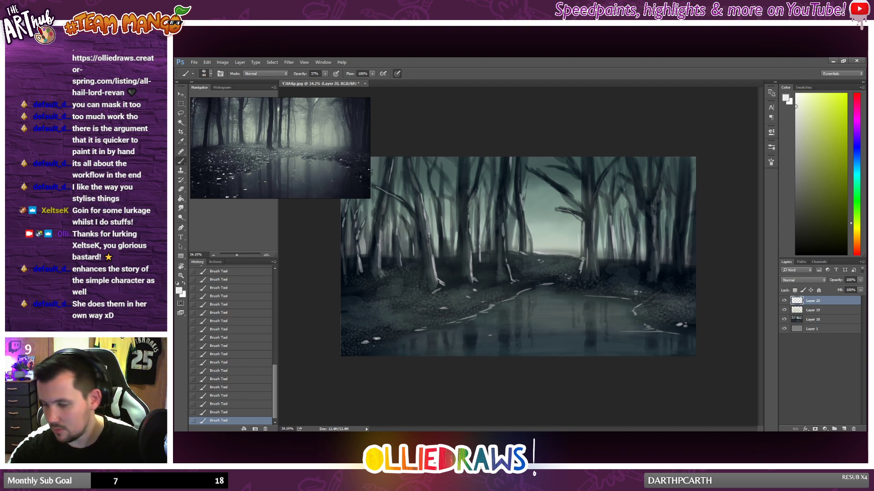
# Step: Soften the highlight at the base of the large tree right of the clearing with the Eraser and check the painting at a smaller size
pyautogui.press('e')
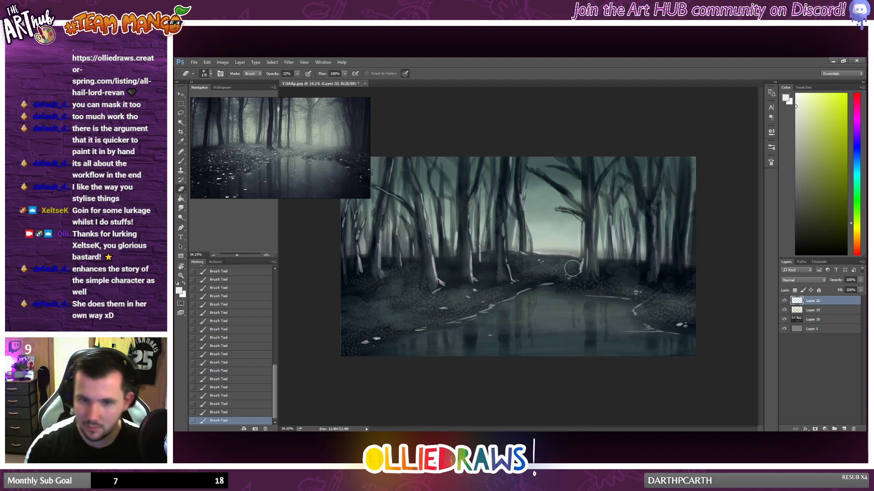
pyautogui.moveTo(583, 267)
pyautogui.mouseDown()
pyautogui.moveTo(578, 283)
pyautogui.moveTo(582, 269)
pyautogui.moveTo(592, 280)
pyautogui.mouseUp()
pyautogui.moveTo(591, 274)
pyautogui.mouseDown()
pyautogui.moveTo(600, 278)
pyautogui.moveTo(585, 280)
pyautogui.mouseUp()
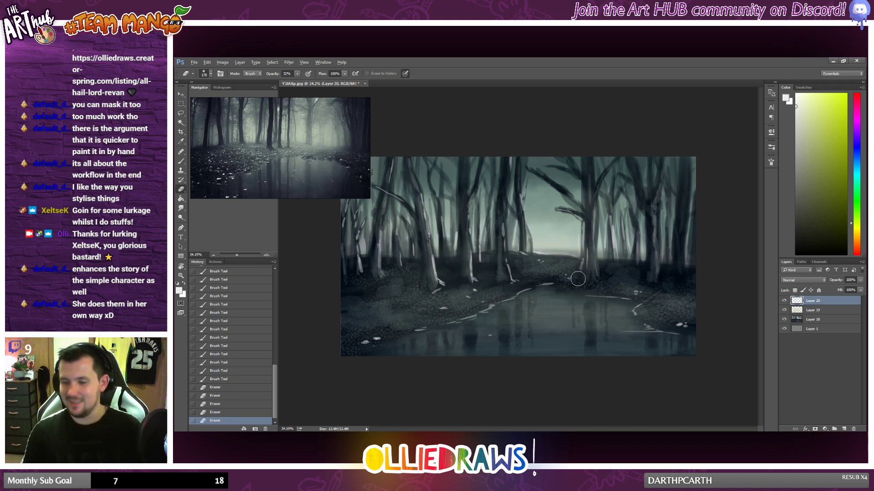
pyautogui.scroll(-2, 578, 279)
pyautogui.scroll(1, 576, 280)
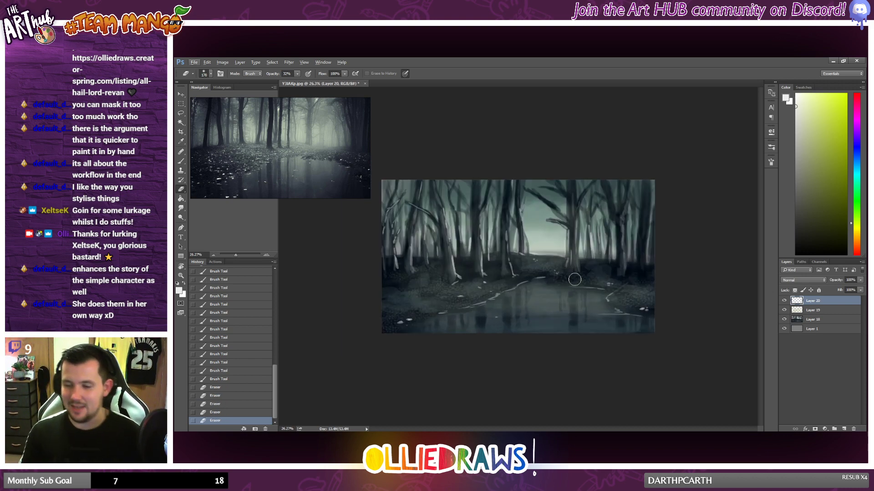
# Step: Sample the pale mist colour and brush it along the horizon line in the clearing
pyautogui.click(181, 161)
pyautogui.keyDown('alt'); pyautogui.click(544, 248); pyautogui.keyUp('alt')
pyautogui.click(549, 253)
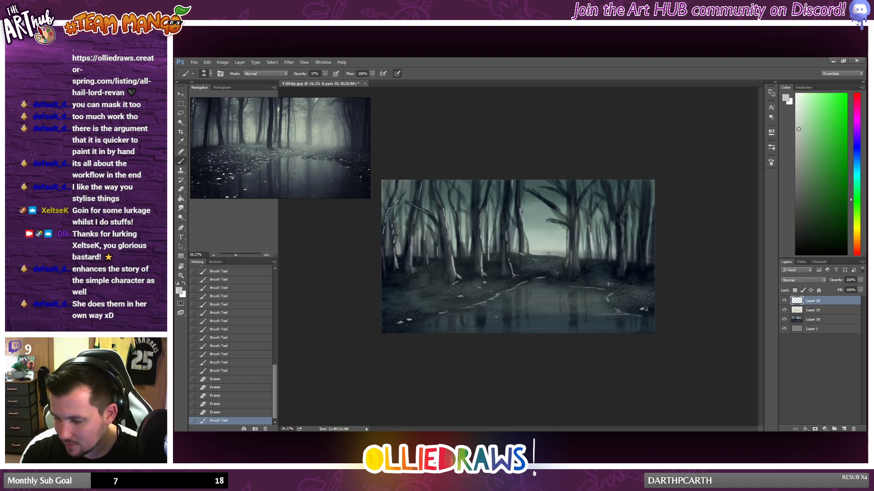
pyautogui.moveTo(548, 253); pyautogui.dragTo(541, 253)
pyautogui.moveTo(543, 252); pyautogui.dragTo(563, 256)
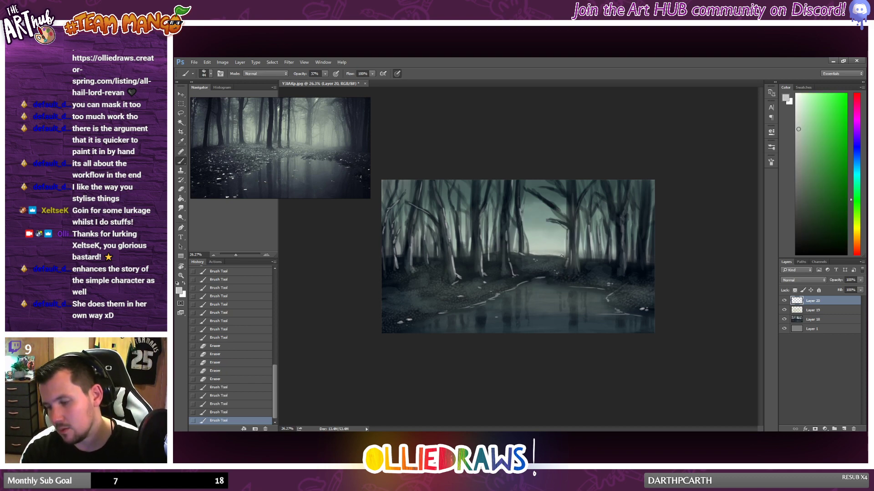
pyautogui.click(565, 254)
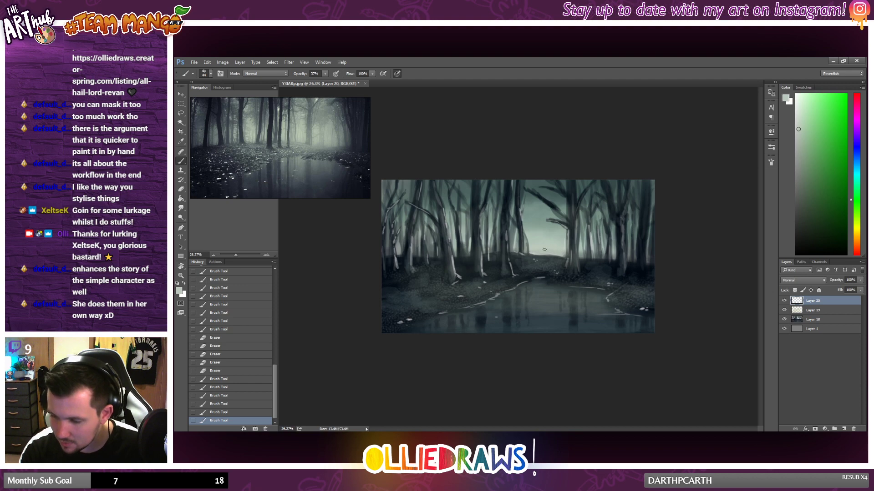
# Step: Brush pale mist beside the large right tree's trunk and into the sky gap between its upper branches
pyautogui.moveTo(551, 244); pyautogui.dragTo(556, 249)
pyautogui.moveTo(554, 246); pyautogui.dragTo(560, 243)
pyautogui.moveTo(566, 179); pyautogui.dragTo(565, 185)
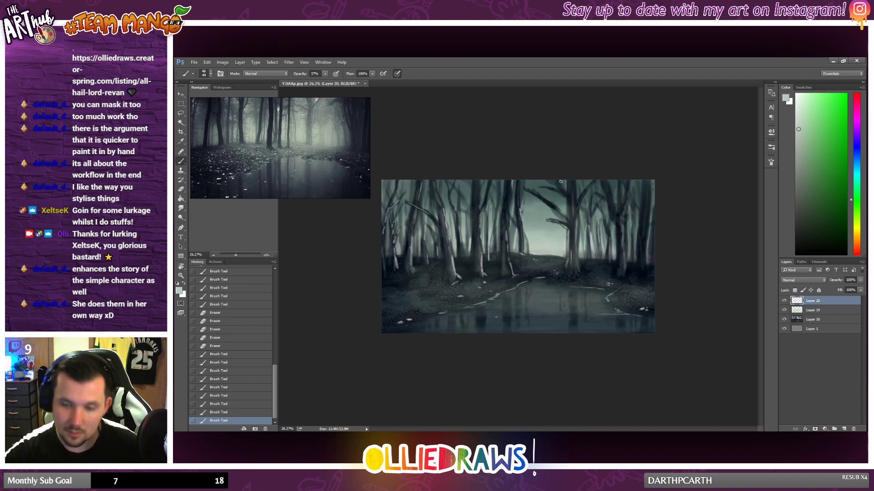
pyautogui.moveTo(577, 180)
pyautogui.mouseDown()
pyautogui.moveTo(577, 193)
pyautogui.moveTo(561, 180)
pyautogui.mouseUp()
pyautogui.moveTo(561, 181); pyautogui.dragTo(561, 183)
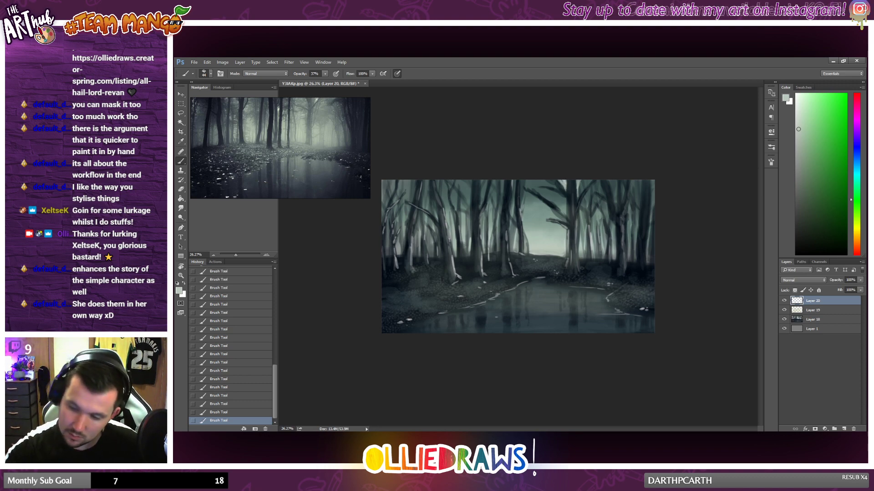
# Step: Add a new layer and paint near-black shadow strokes on the upper trunks left of the clearing at 16% brush opacity
pyautogui.scroll(3, 615, 258)
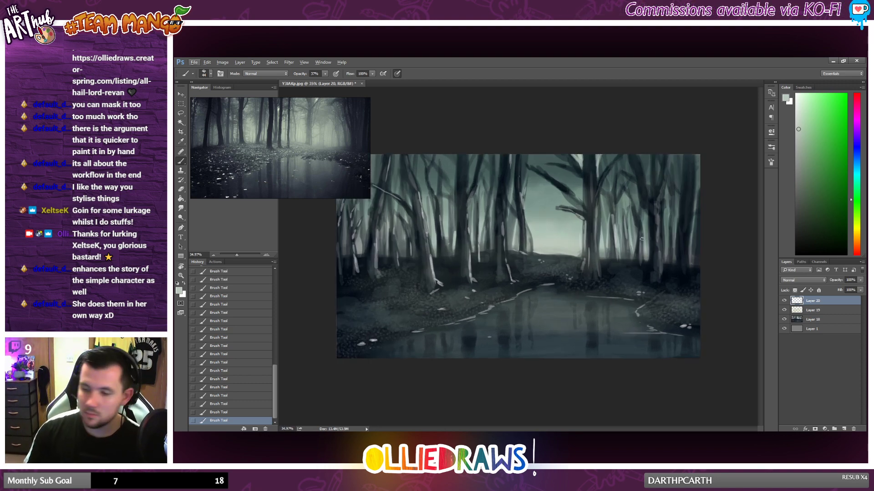
pyautogui.keyDown('alt'); pyautogui.click(578, 168); pyautogui.keyUp('alt')
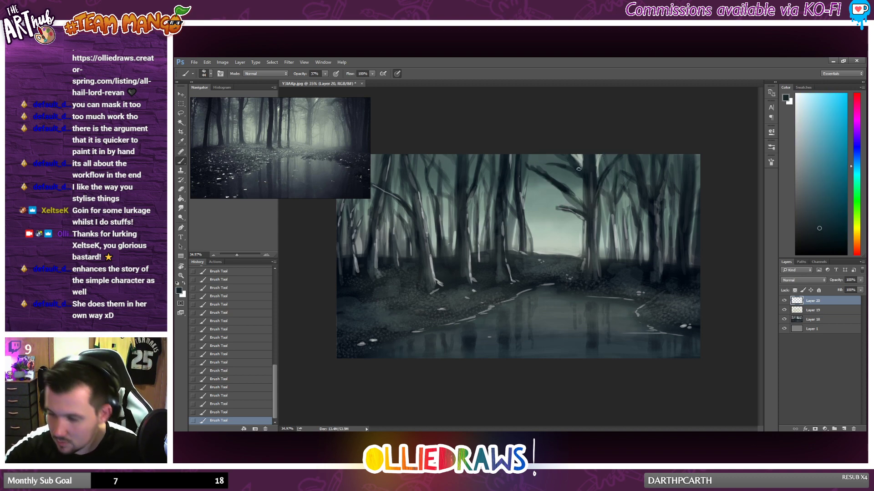
pyautogui.click(825, 243)
pyautogui.click(843, 429)
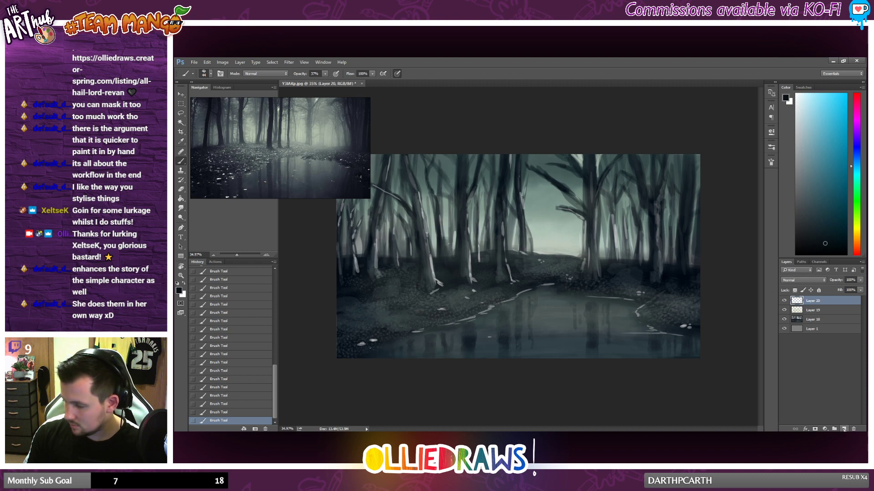
pyautogui.click(325, 74)
pyautogui.moveTo(318, 87); pyautogui.dragTo(317, 85)
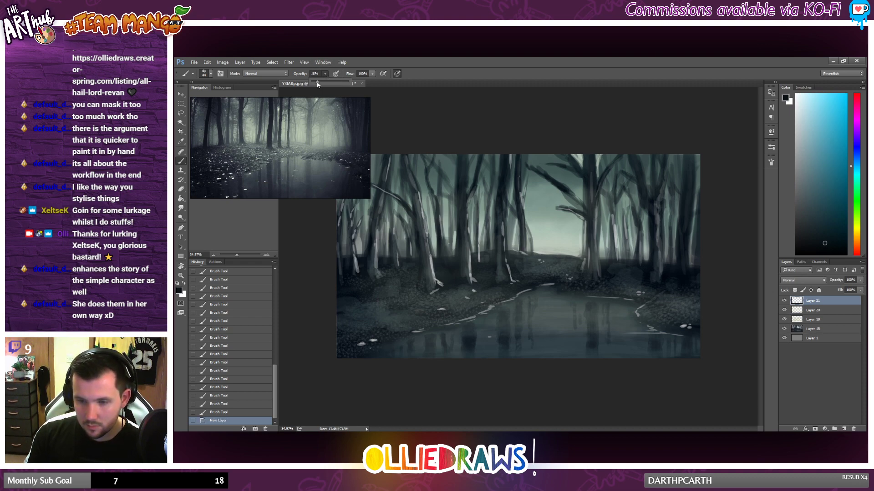
pyautogui.rightClick(518, 214)
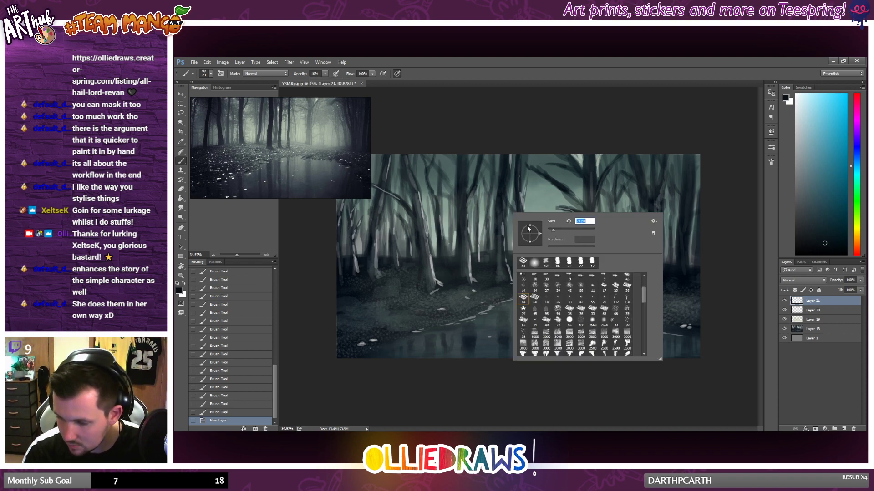
pyautogui.moveTo(475, 185); pyautogui.dragTo(484, 164)
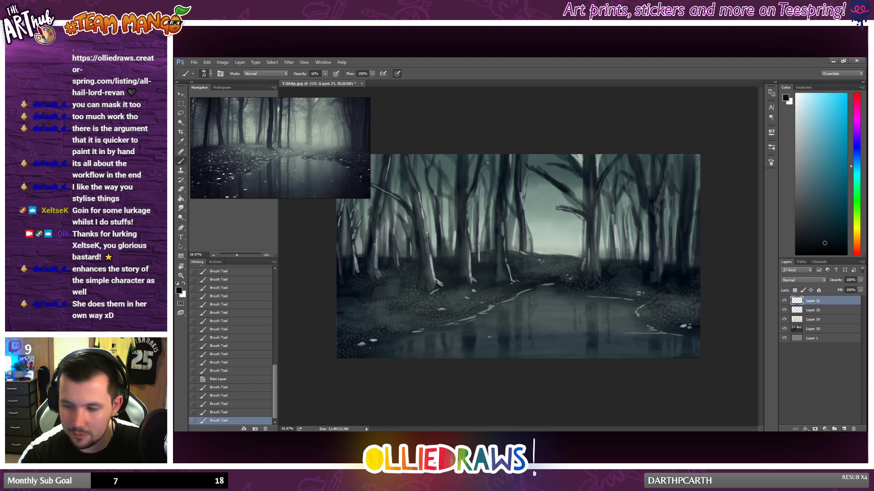
# Step: Raise the brush opacity to 28% and darken the trunks and tree bases left of the clearing with near-black strokes
pyautogui.click(326, 75)
pyautogui.click(325, 76)
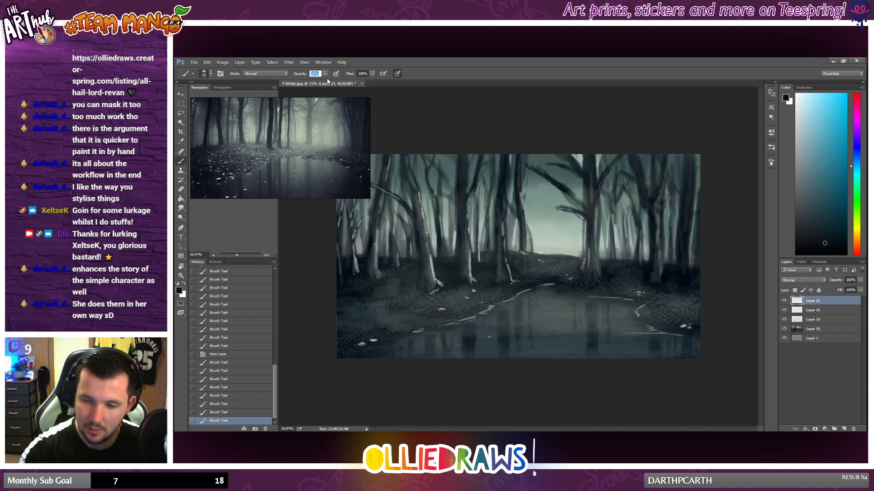
pyautogui.click(325, 75)
pyautogui.moveTo(326, 79); pyautogui.dragTo(329, 82)
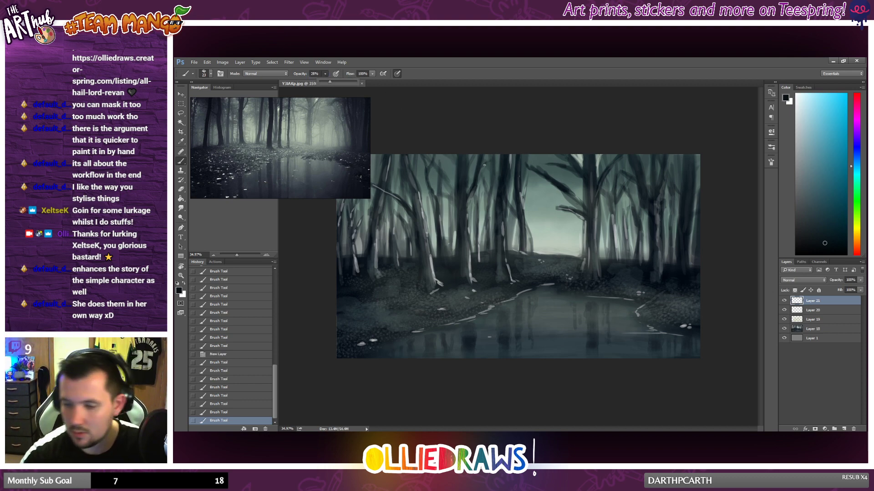
pyautogui.moveTo(484, 165); pyautogui.dragTo(487, 163)
pyautogui.moveTo(485, 163); pyautogui.dragTo(485, 169)
pyautogui.moveTo(484, 168); pyautogui.dragTo(520, 170)
pyautogui.moveTo(520, 162); pyautogui.dragTo(521, 178)
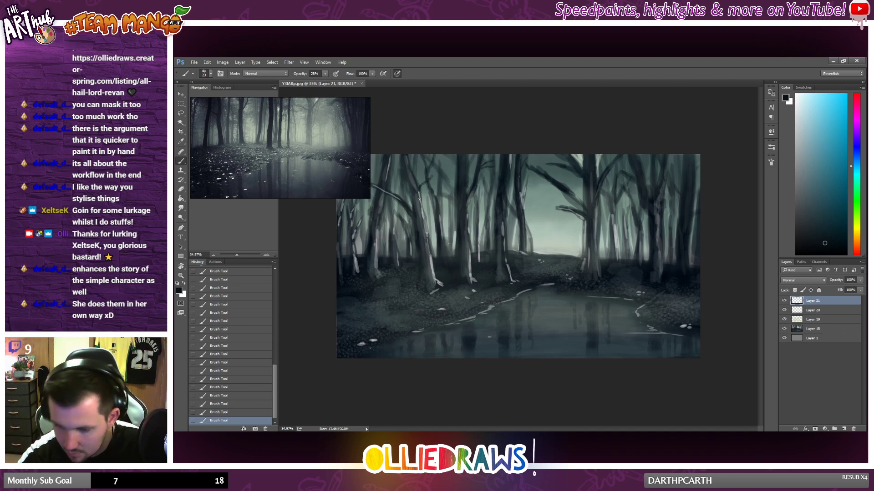
pyautogui.moveTo(422, 279); pyautogui.dragTo(419, 287)
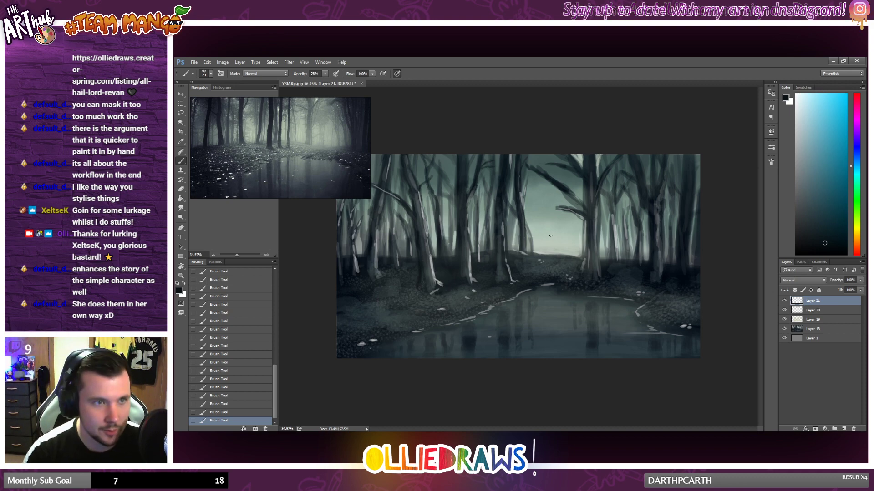
pyautogui.moveTo(500, 251); pyautogui.dragTo(498, 273)
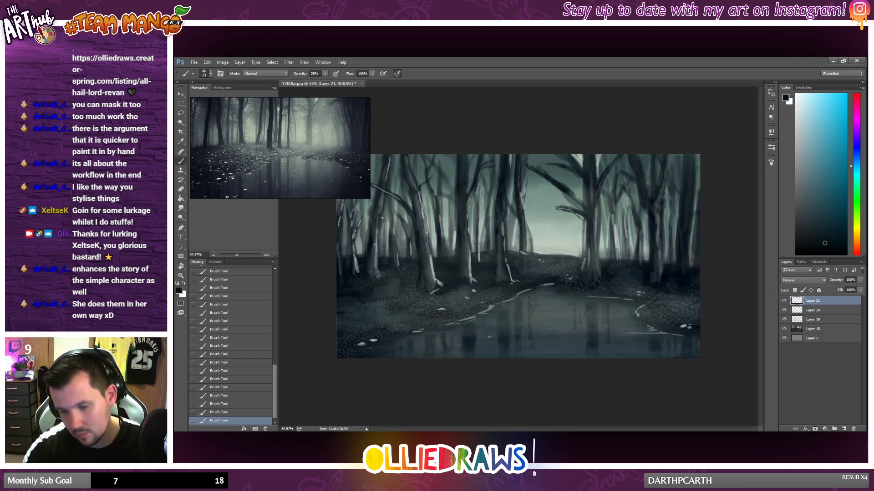
# Step: Pick a dark teal, raise the brush opacity to 42%, and add dark strokes to the trunks around the clearing
pyautogui.scroll(-1, 483, 206)
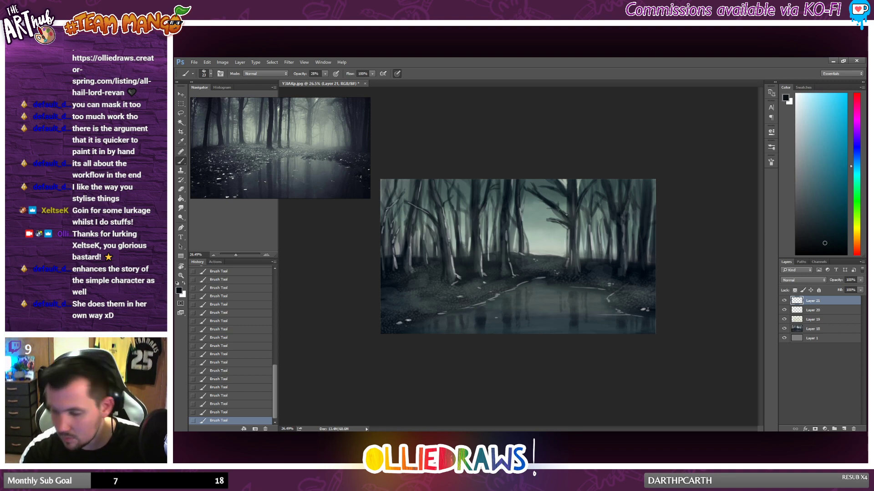
pyautogui.keyDown('alt'); pyautogui.click(554, 216); pyautogui.keyUp('alt')
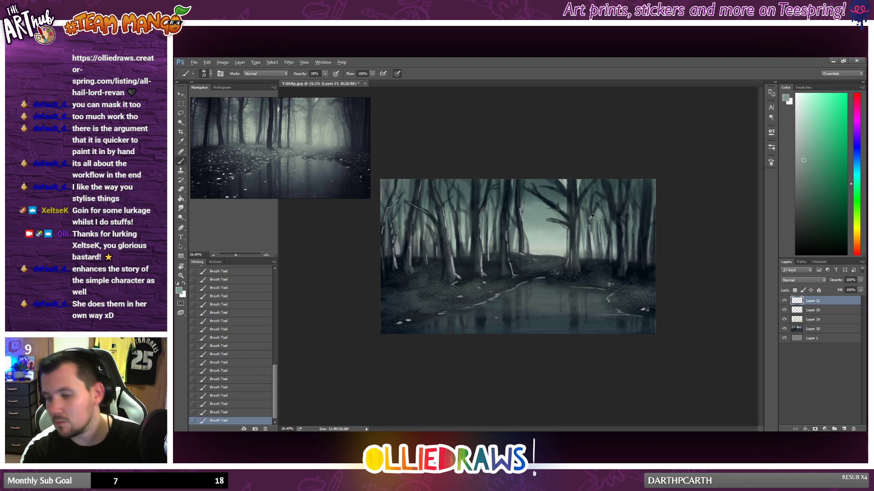
pyautogui.click(808, 220)
pyautogui.keyDown('alt'); pyautogui.click(571, 222); pyautogui.keyUp('alt')
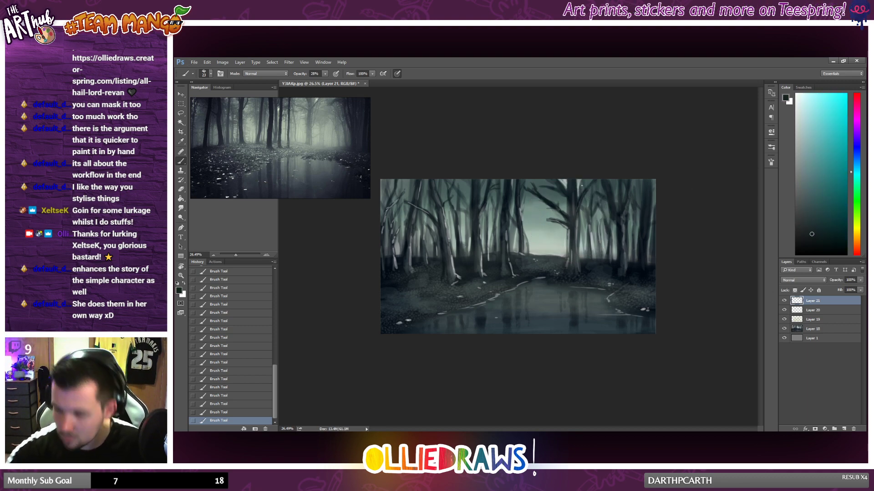
pyautogui.click(325, 73)
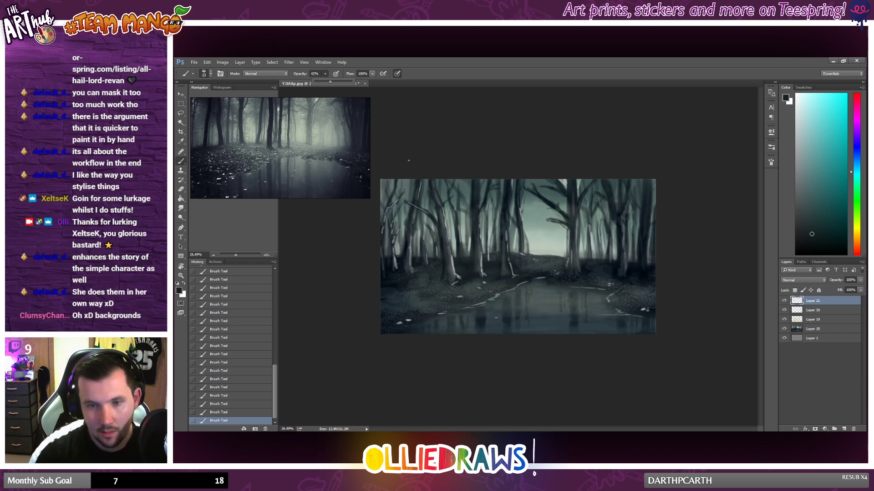
pyautogui.click(443, 271)
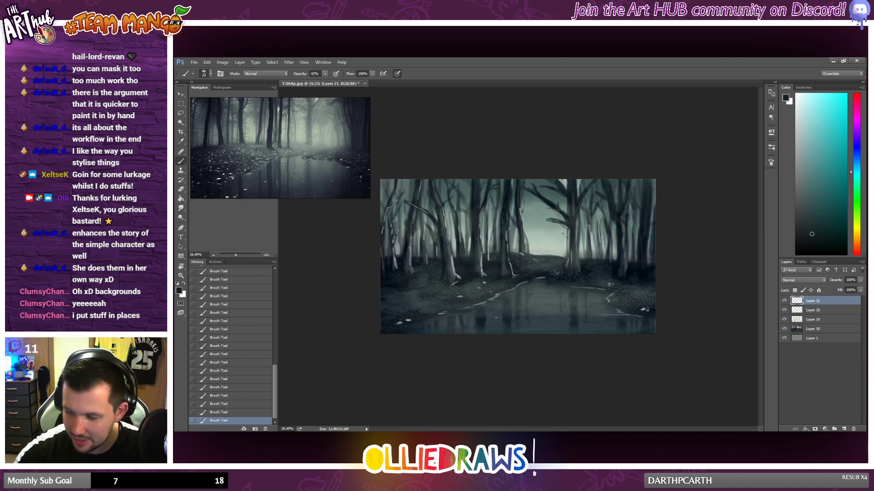
pyautogui.moveTo(528, 216); pyautogui.dragTo(527, 233)
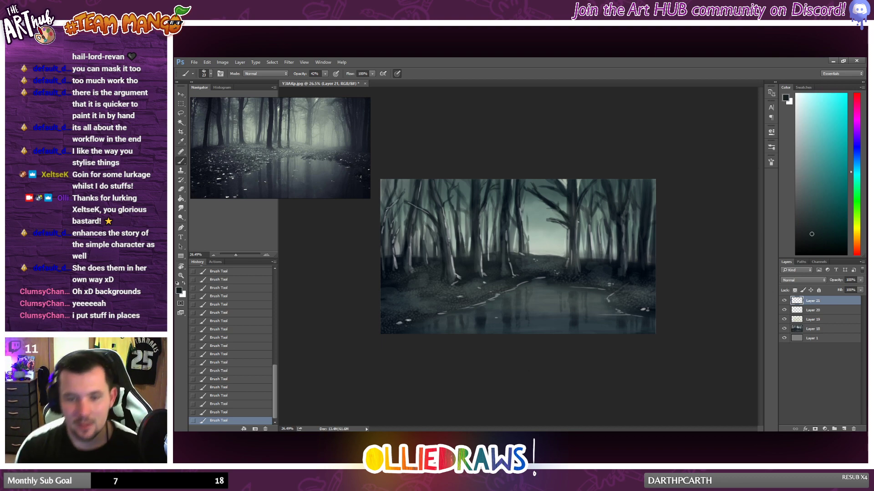
# Step: Shade the trunk left of the clearing, and brush a sampled mid-grey over the bright roots of the large pale tree
pyautogui.moveTo(527, 221); pyautogui.dragTo(527, 255)
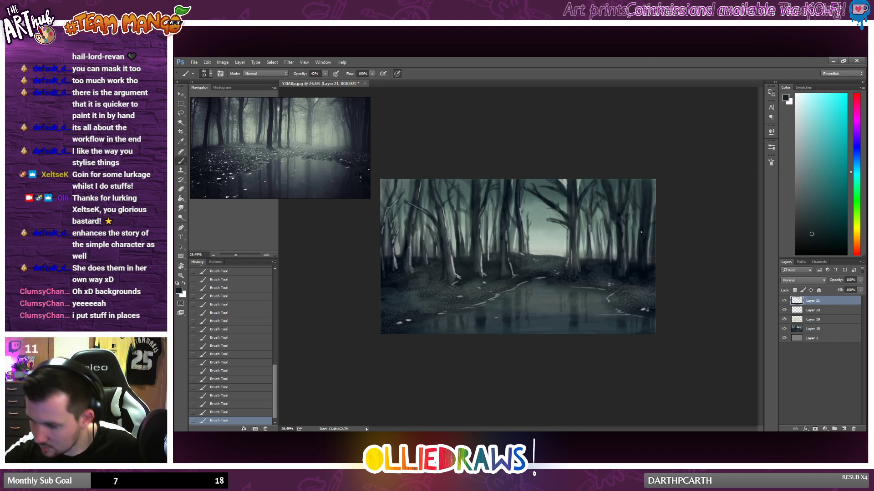
pyautogui.scroll(3, 548, 293)
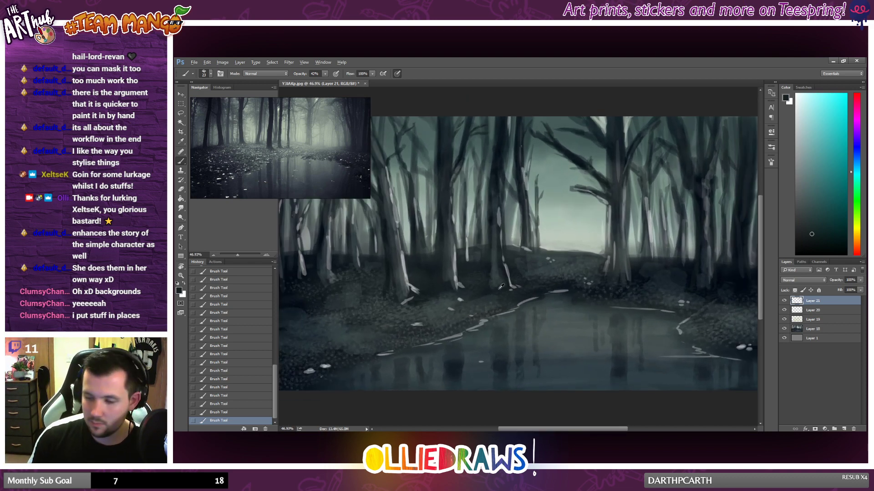
pyautogui.scroll(-1, 505, 289)
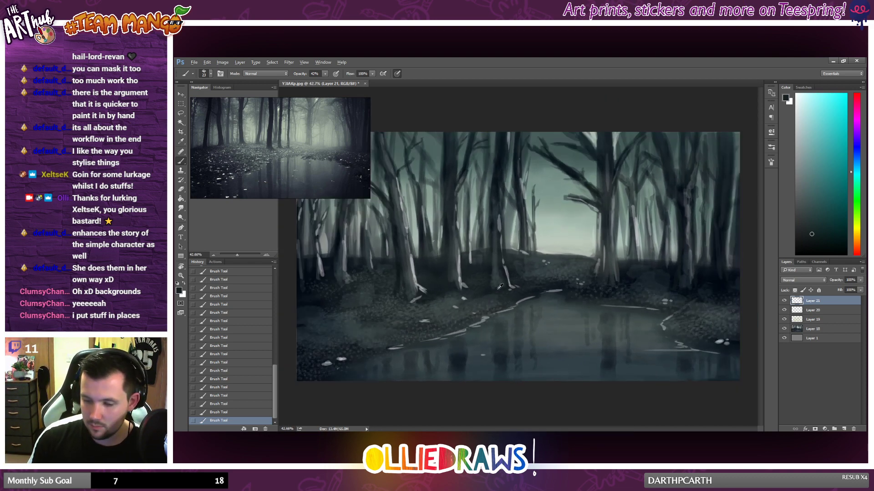
pyautogui.keyDown('alt'); pyautogui.click(423, 290); pyautogui.keyUp('alt')
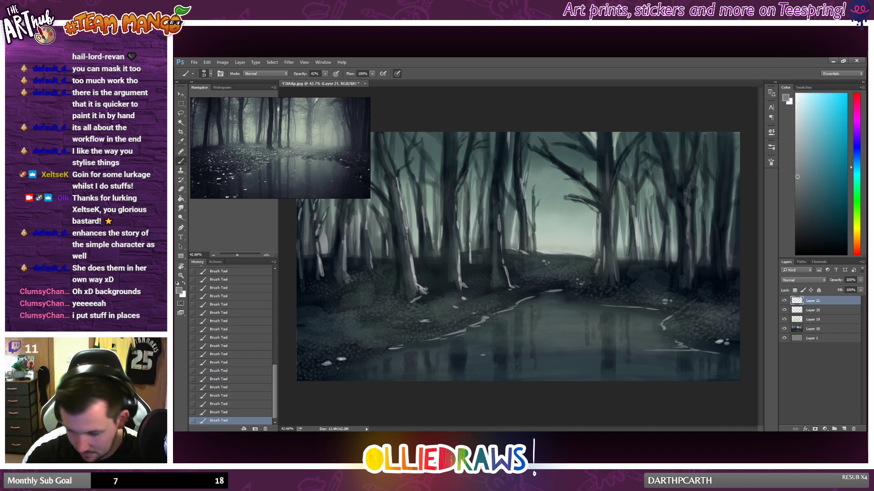
pyautogui.moveTo(418, 285); pyautogui.dragTo(430, 290)
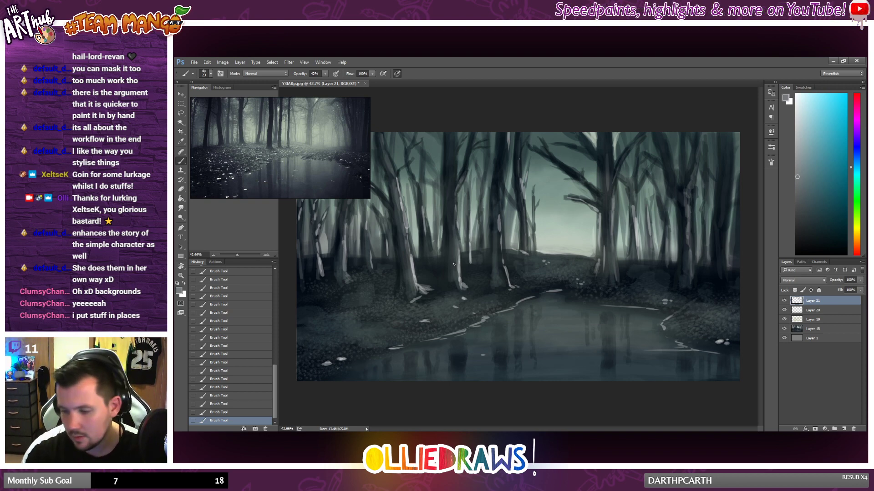
# Step: Sample light and dark greys from the bark and blend vertical strokes into the two pale-lit trunks left of the clearing
pyautogui.keyDown('alt'); pyautogui.click(460, 251); pyautogui.keyUp('alt')
pyautogui.moveTo(459, 260); pyautogui.dragTo(456, 223)
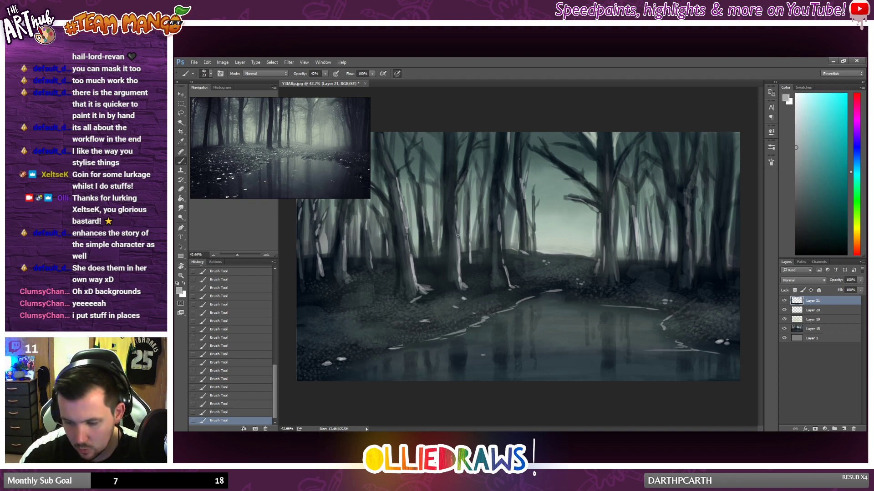
pyautogui.keyDown('alt'); pyautogui.click(455, 234); pyautogui.keyUp('alt')
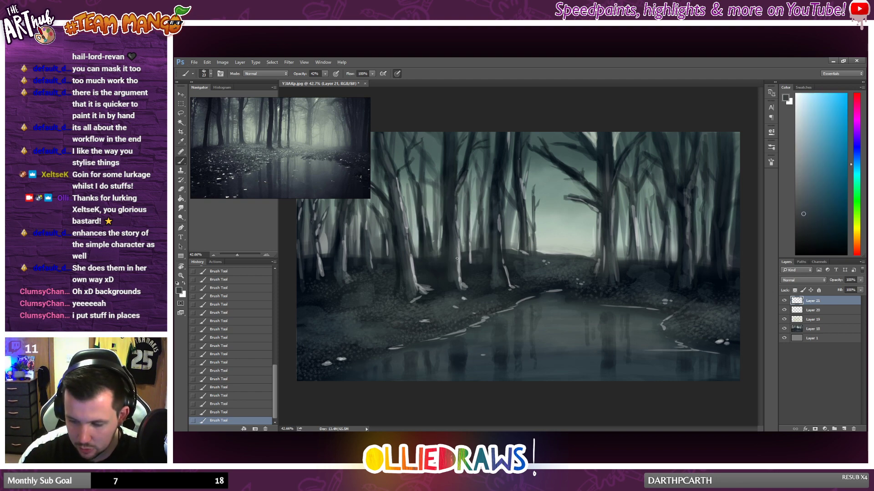
pyautogui.keyDown('alt'); pyautogui.click(458, 254); pyautogui.keyUp('alt')
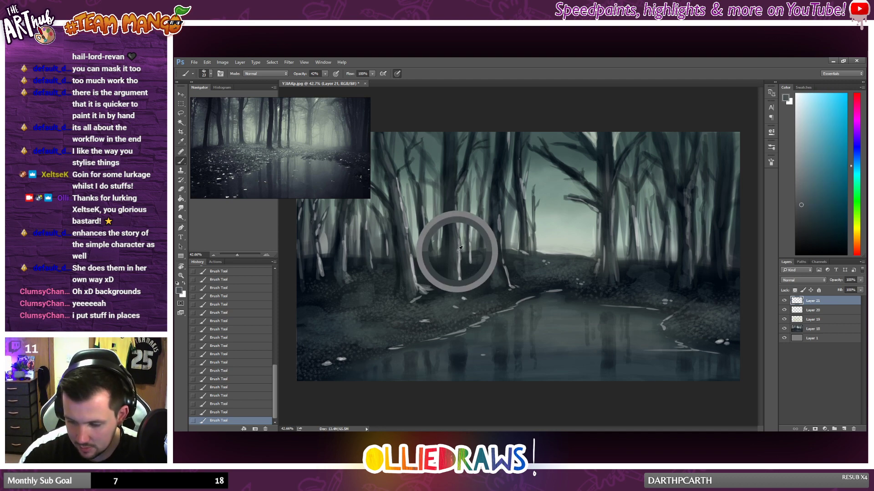
pyautogui.moveTo(458, 278); pyautogui.dragTo(461, 227)
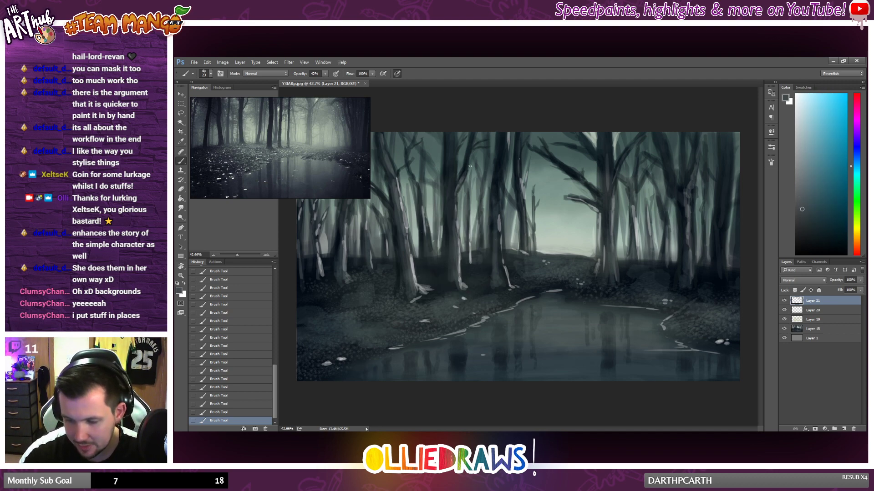
pyautogui.moveTo(403, 214); pyautogui.dragTo(411, 270)
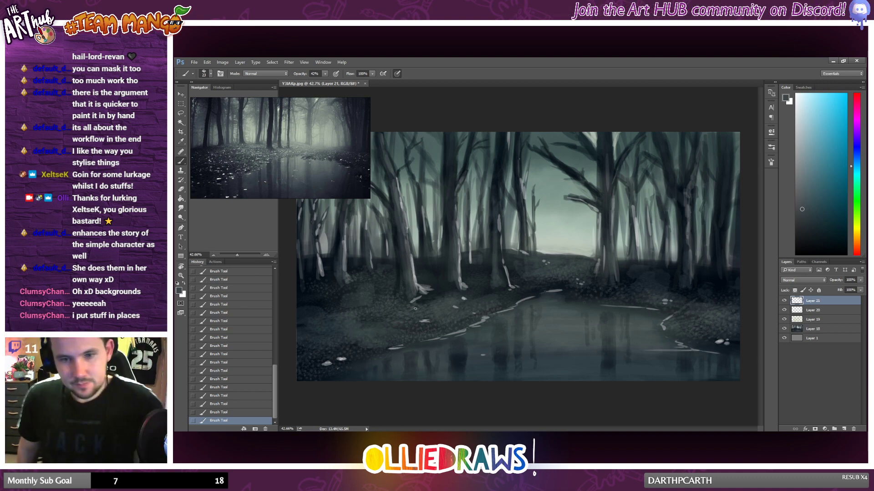
# Step: Sample dark blue and grey-teal tones and refine the trunk and low bank bordering the clearing's left side
pyautogui.keyDown('alt'); pyautogui.click(496, 226); pyautogui.keyUp('alt')
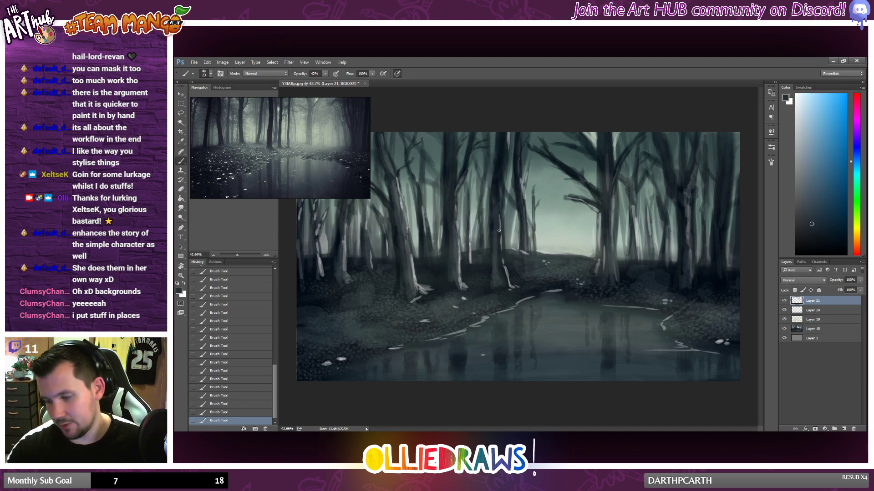
pyautogui.keyDown('alt'); pyautogui.click(500, 231); pyautogui.keyUp('alt')
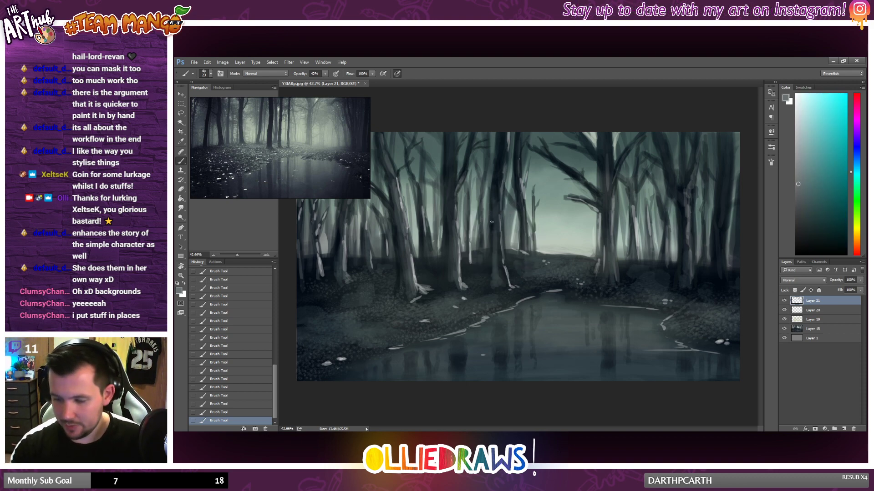
pyautogui.moveTo(492, 222); pyautogui.dragTo(491, 261)
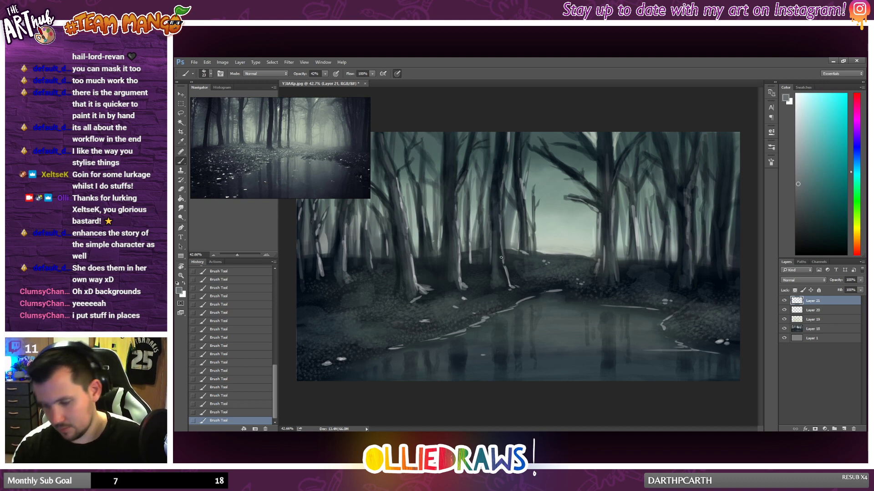
pyautogui.scroll(-3, 503, 343)
pyautogui.scroll(1, 504, 342)
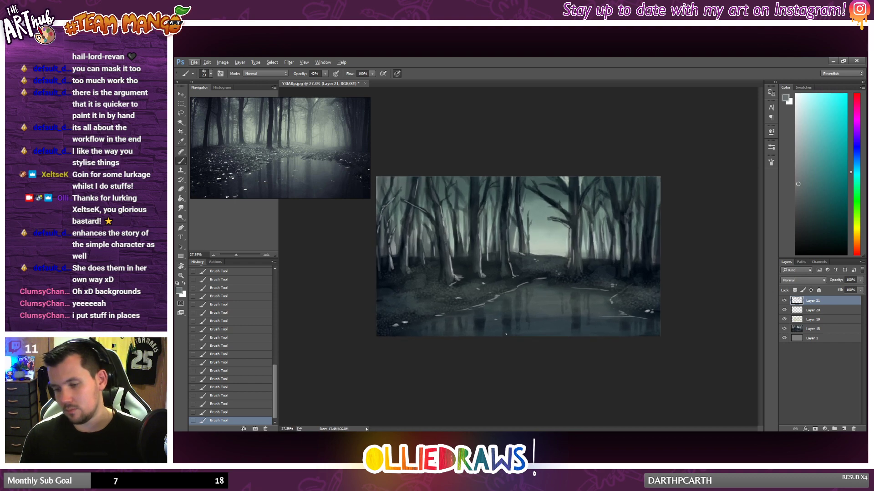
pyautogui.moveTo(510, 252); pyautogui.dragTo(515, 253)
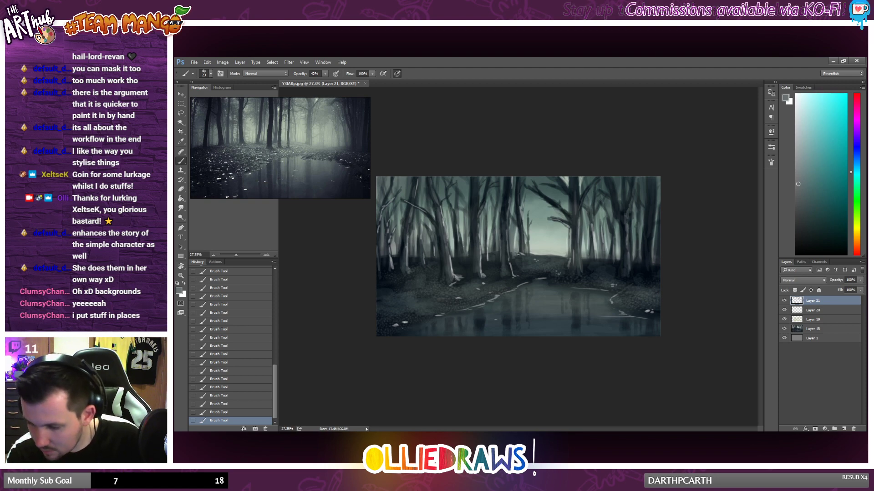
pyautogui.keyDown('alt'); pyautogui.click(522, 253); pyautogui.keyUp('alt')
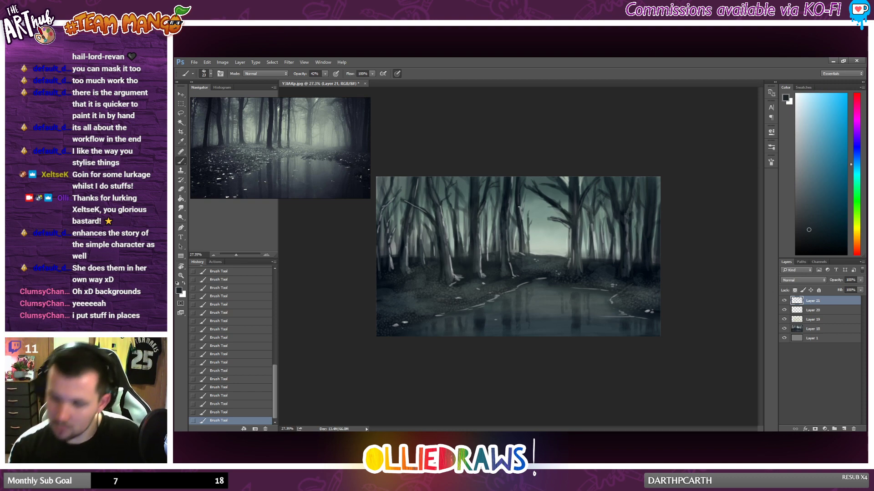
# Step: Sample grey-teal and blue-grey tones and rework the light and shadow on the trunks in the painting's left part
pyautogui.scroll(1, 558, 338)
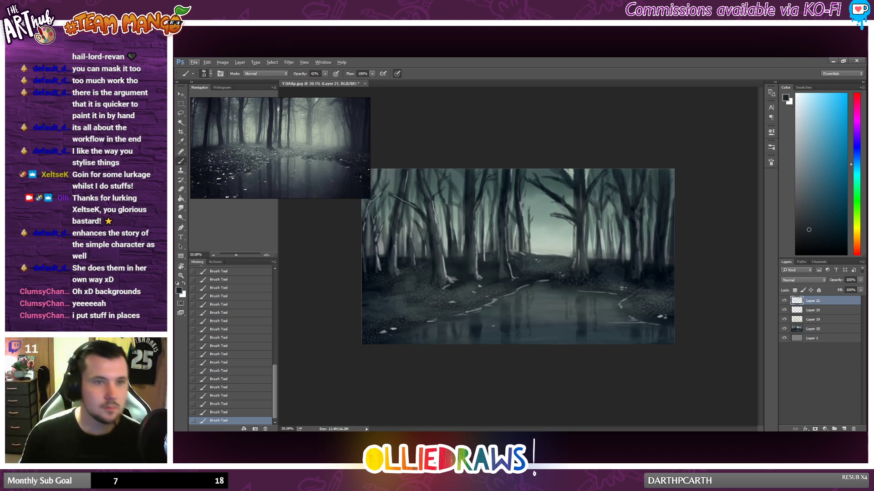
pyautogui.keyDown('alt'); pyautogui.click(434, 218); pyautogui.keyUp('alt')
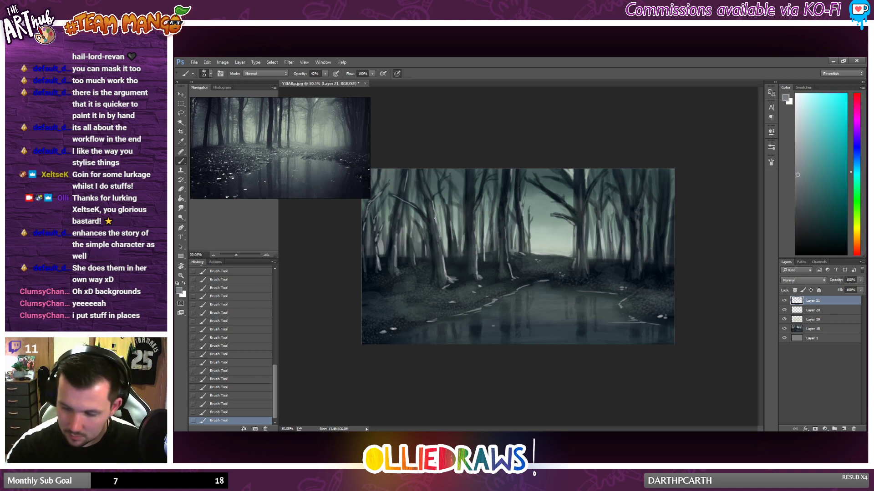
pyautogui.keyDown('alt'); pyautogui.click(433, 205); pyautogui.keyUp('alt')
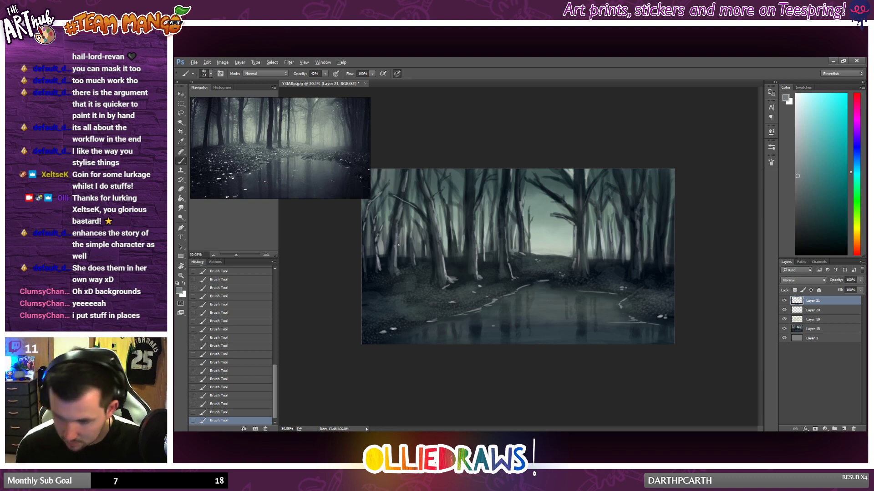
pyautogui.scroll(2, 398, 246)
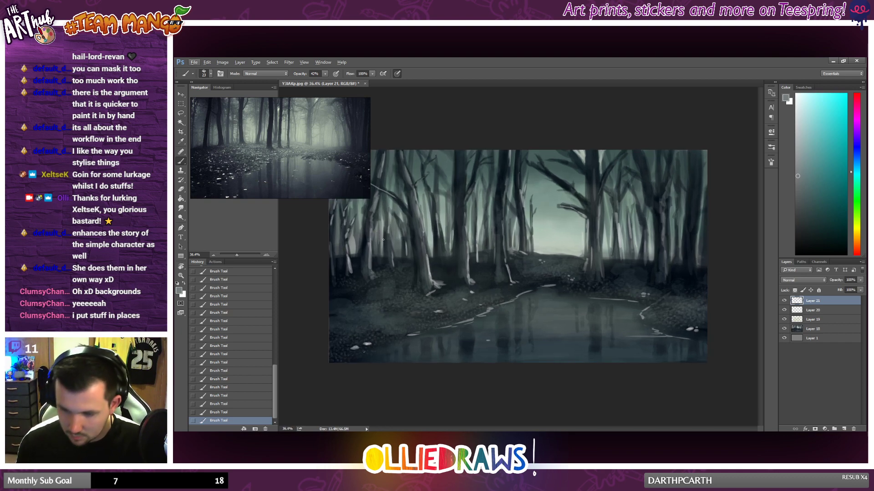
pyautogui.keyDown('alt'); pyautogui.click(367, 221); pyautogui.keyUp('alt')
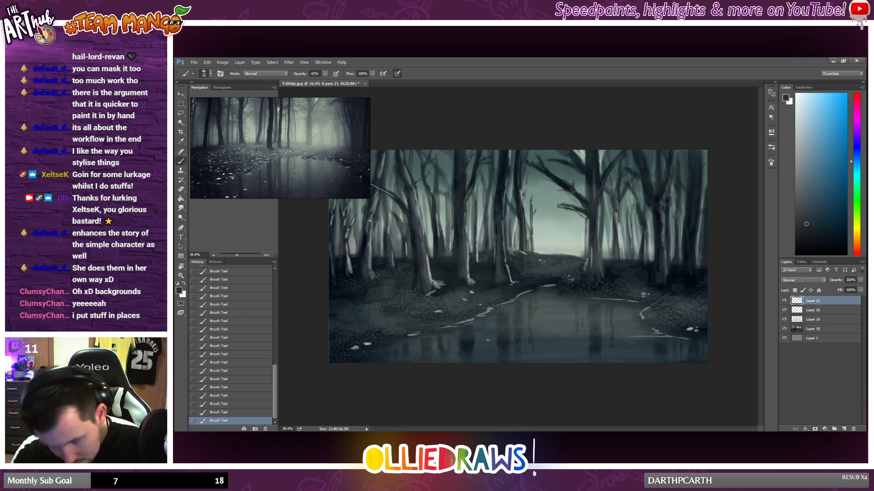
pyautogui.keyDown('alt'); pyautogui.click(370, 246); pyautogui.keyUp('alt')
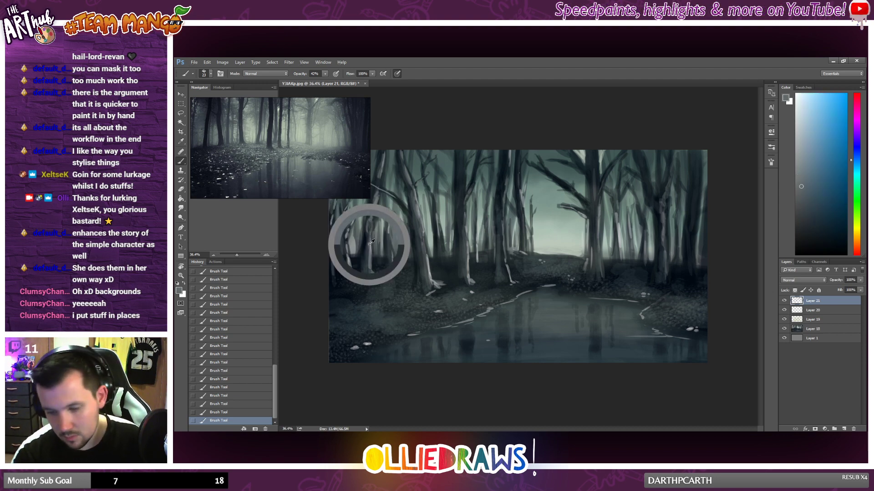
pyautogui.moveTo(368, 250); pyautogui.dragTo(369, 270)
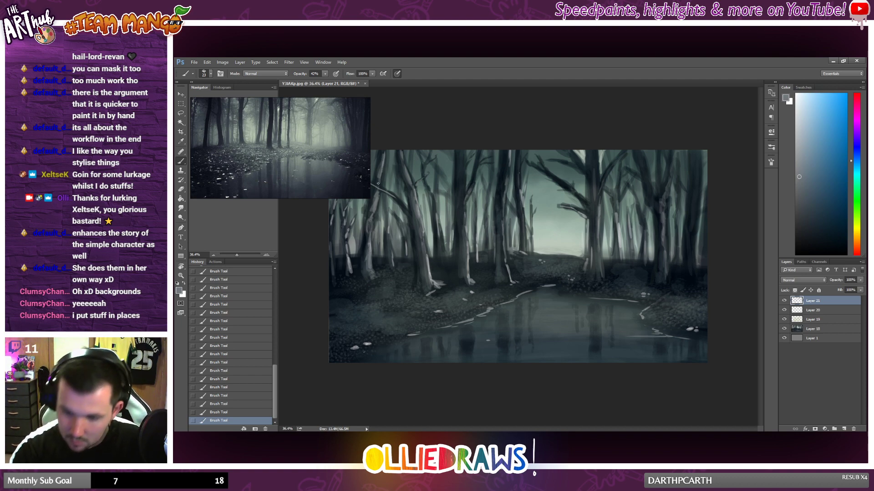
# Step: Touch up the trunks and bases at the painting's left edge with sampled dark blue-greys, and pick a grey-teal from the leaning branch
pyautogui.scroll(-5, 449, 179)
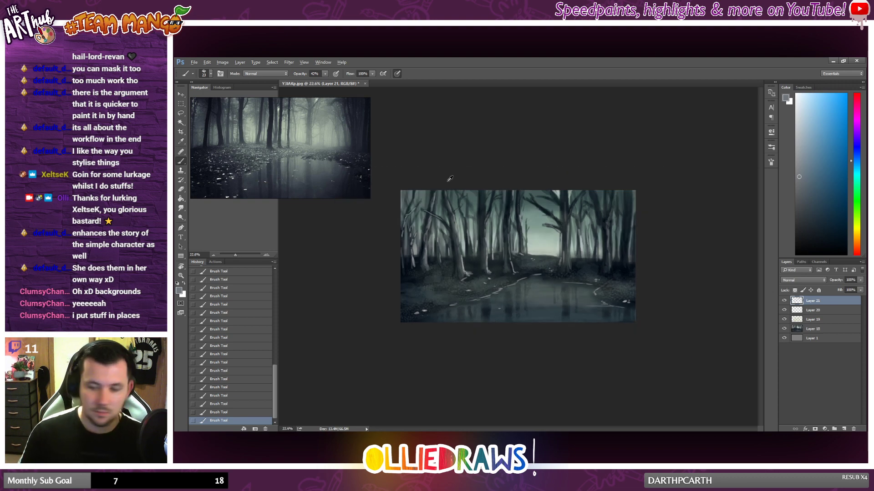
pyautogui.scroll(2, 431, 247)
pyautogui.keyDown('alt'); pyautogui.click(394, 259); pyautogui.keyUp('alt')
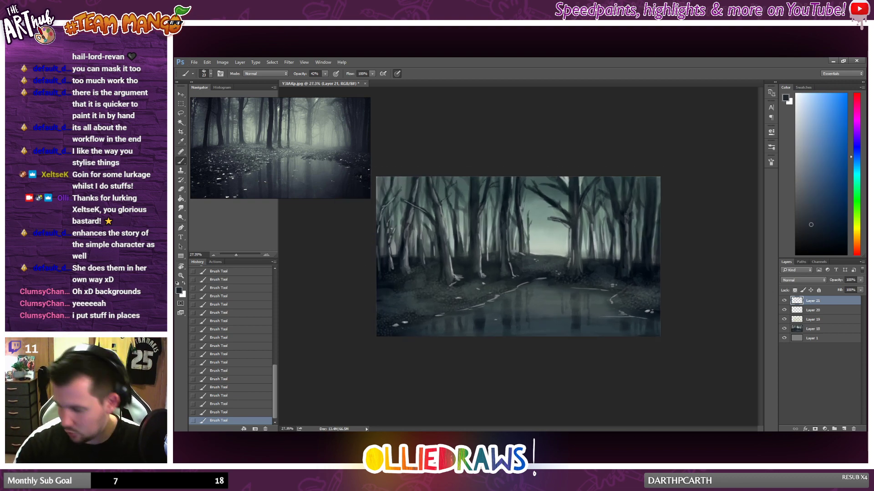
pyautogui.keyDown('alt'); pyautogui.click(392, 266); pyautogui.keyUp('alt')
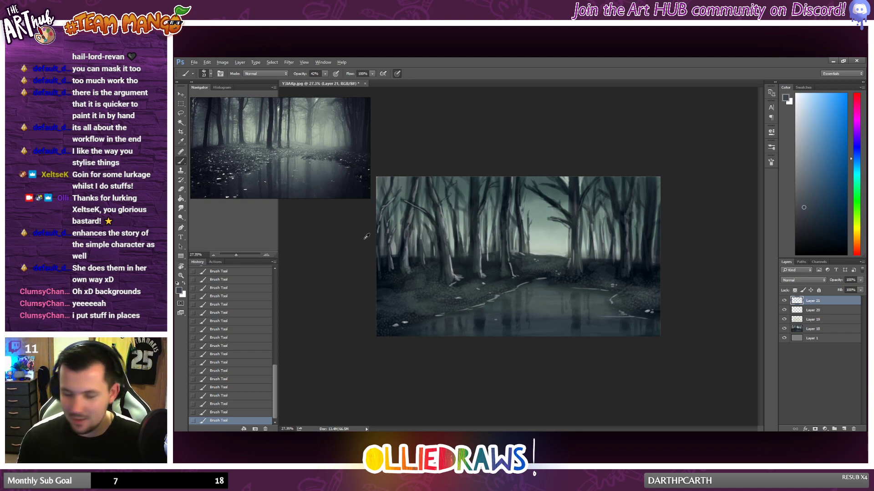
pyautogui.scroll(1, 362, 244)
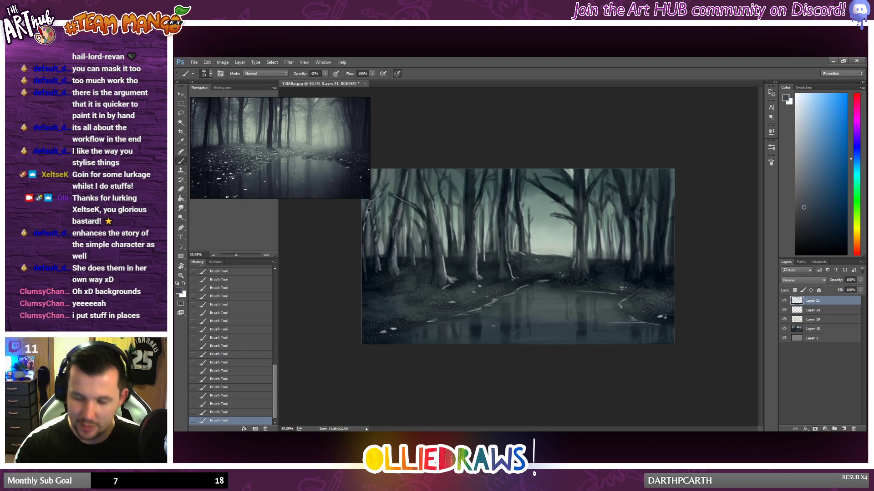
pyautogui.keyDown('alt'); pyautogui.click(366, 213); pyautogui.keyUp('alt')
pyautogui.keyDown('alt'); pyautogui.click(366, 229); pyautogui.keyUp('alt')
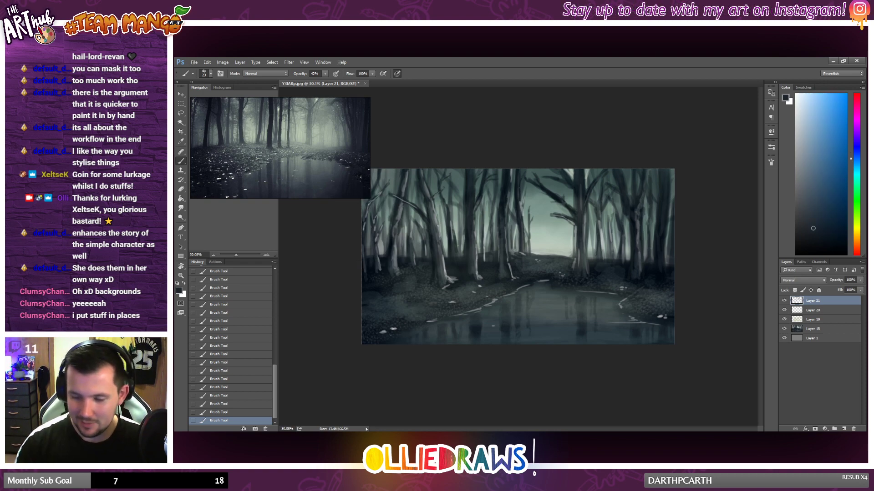
pyautogui.scroll(-1, 428, 218)
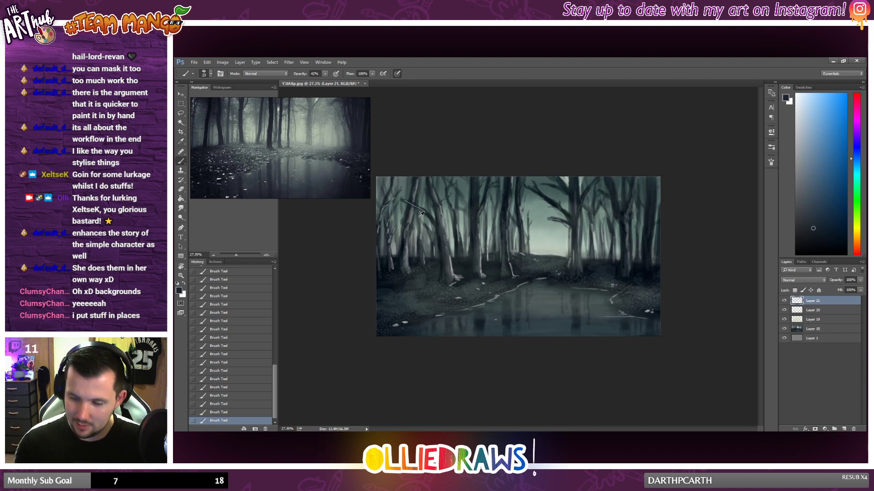
pyautogui.keyDown('alt'); pyautogui.click(411, 207); pyautogui.keyUp('alt')
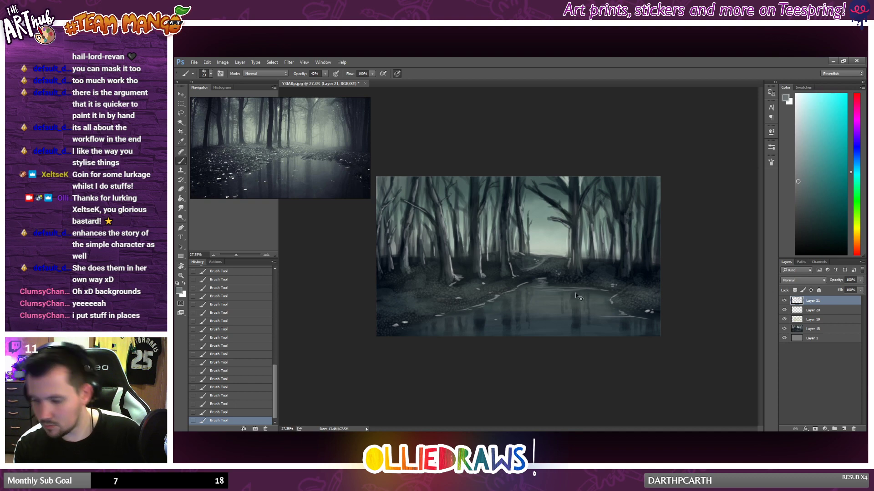
# Step: Undo the last stroke and erase excess grey-teal strokes from the upper part of the pond
pyautogui.hotkey('ctrl', 'z')
pyautogui.scroll(-2, 536, 286)
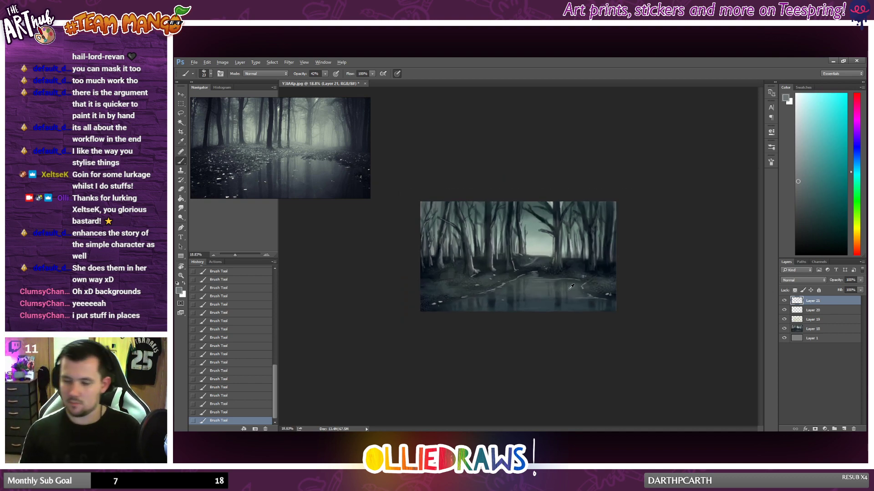
pyautogui.press('e')
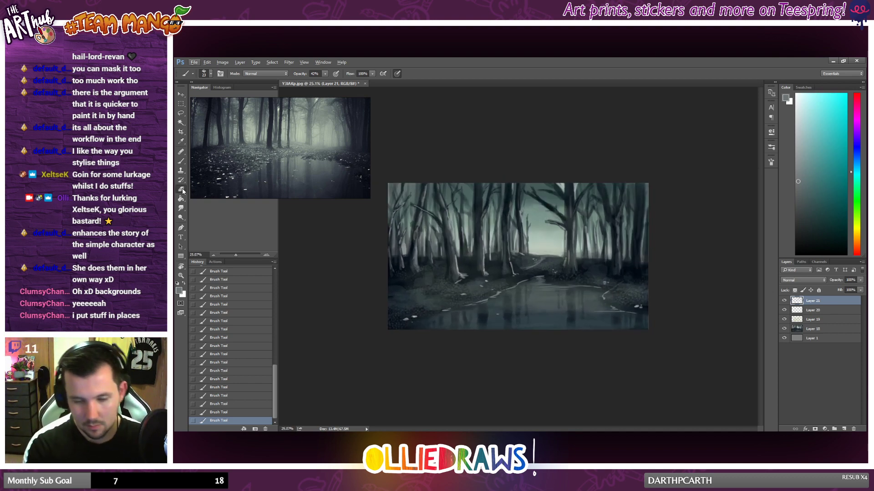
pyautogui.moveTo(568, 287)
pyautogui.mouseDown()
pyautogui.moveTo(542, 288)
pyautogui.moveTo(576, 287)
pyautogui.moveTo(522, 297)
pyautogui.moveTo(547, 282)
pyautogui.moveTo(586, 289)
pyautogui.moveTo(537, 285)
pyautogui.moveTo(558, 285)
pyautogui.moveTo(543, 279)
pyautogui.moveTo(589, 293)
pyautogui.mouseUp()
pyautogui.moveTo(528, 295); pyautogui.dragTo(515, 296)
pyautogui.press('b')
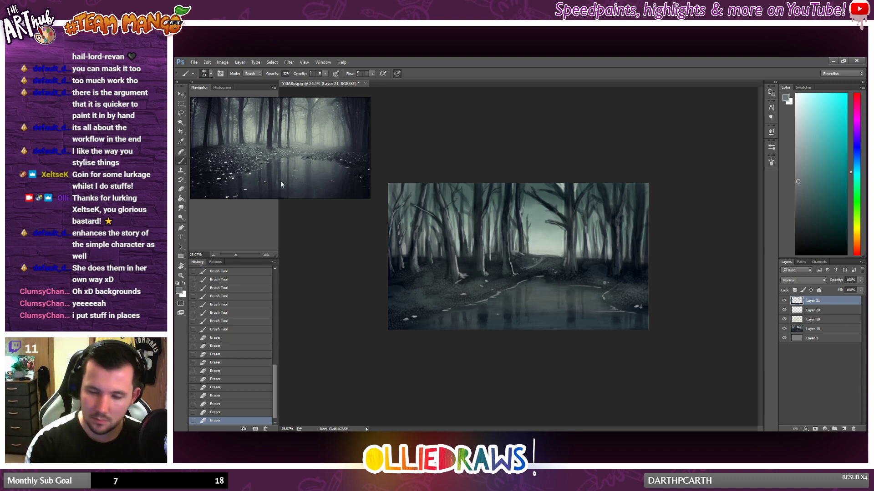
# Step: Paint soft grey-teal reflection strokes across the upper part of the pond and along its near-left water area
pyautogui.moveTo(537, 286)
pyautogui.mouseDown()
pyautogui.moveTo(582, 291)
pyautogui.moveTo(578, 297)
pyautogui.moveTo(593, 284)
pyautogui.moveTo(576, 301)
pyautogui.moveTo(613, 288)
pyautogui.mouseUp()
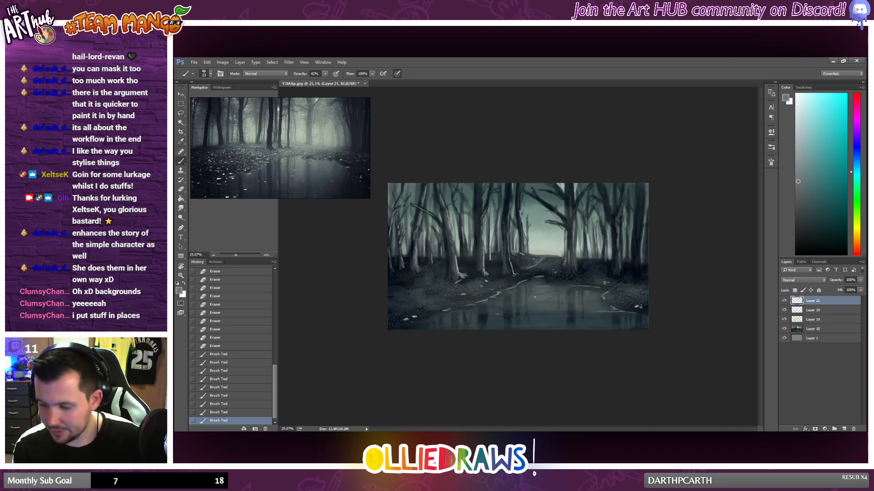
pyautogui.moveTo(534, 284); pyautogui.dragTo(544, 280)
pyautogui.moveTo(539, 282); pyautogui.dragTo(546, 282)
pyautogui.moveTo(541, 284)
pyautogui.mouseDown()
pyautogui.moveTo(631, 294)
pyautogui.moveTo(574, 285)
pyautogui.mouseUp()
pyautogui.moveTo(559, 285); pyautogui.dragTo(564, 285)
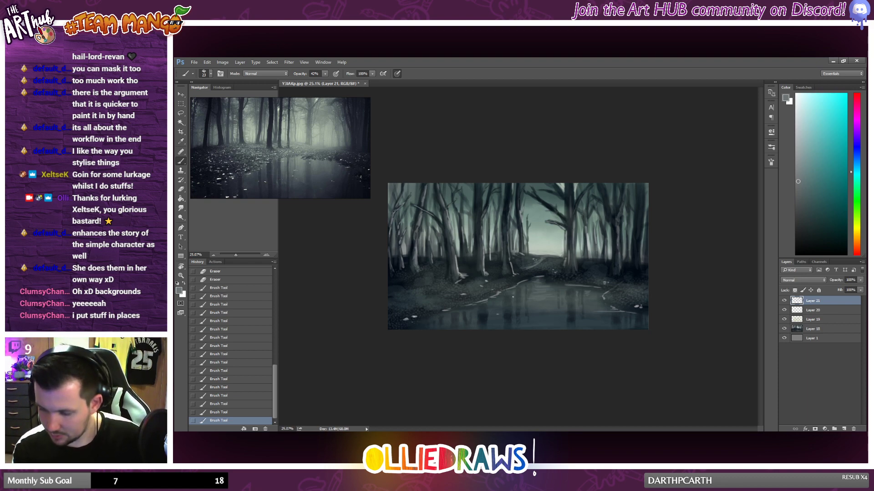
pyautogui.moveTo(512, 297); pyautogui.dragTo(507, 301)
pyautogui.moveTo(504, 305); pyautogui.dragTo(500, 310)
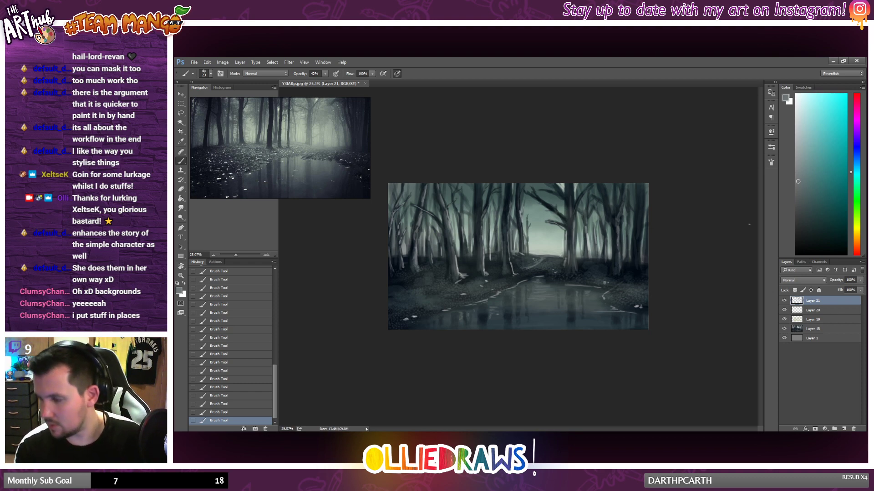
# Step: Switch to a larger brush and paint grey-teal light onto the path leading from the clearing to the pond
pyautogui.scroll(-1, 518, 319)
pyautogui.scroll(3, 522, 287)
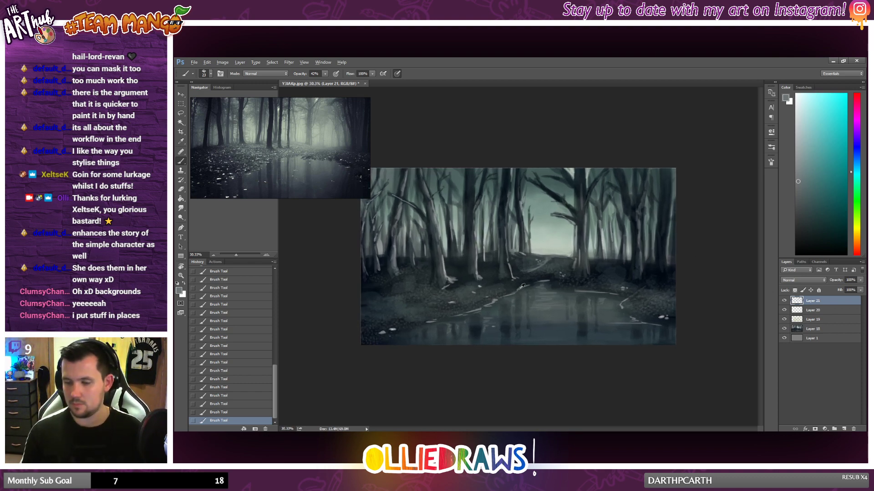
pyautogui.rightClick(545, 259)
pyautogui.click(595, 275)
pyautogui.moveTo(540, 261); pyautogui.dragTo(525, 269)
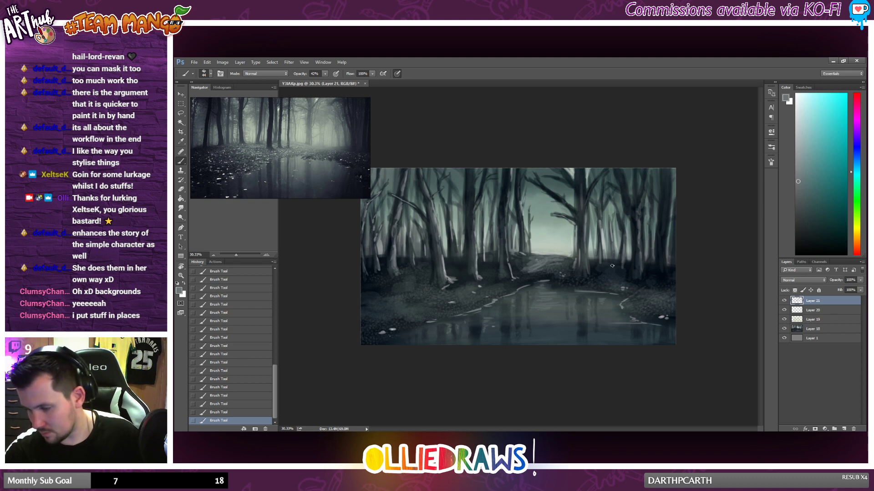
# Step: Examine the overall composition, tree trunks and pond bank at several magnifications, sampling a blue-grey from the trunks left of the clearing
pyautogui.scroll(-2, 610, 278)
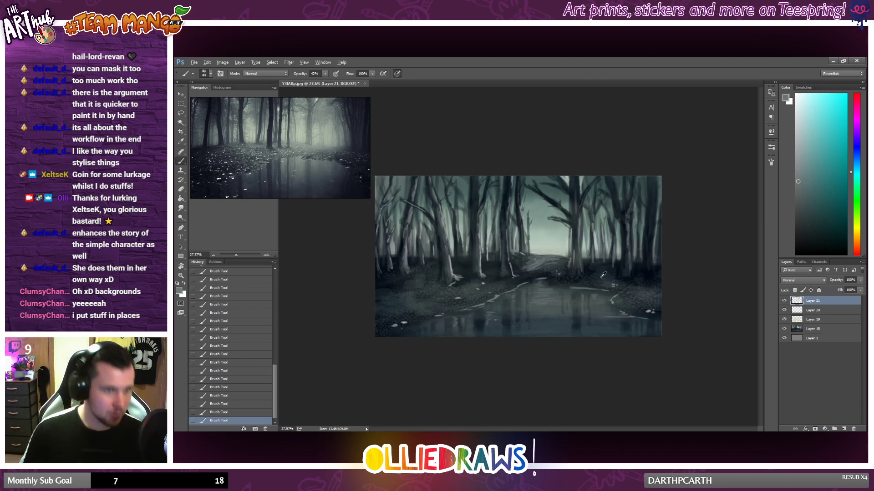
pyautogui.scroll(2, 590, 280)
pyautogui.scroll(1, 509, 286)
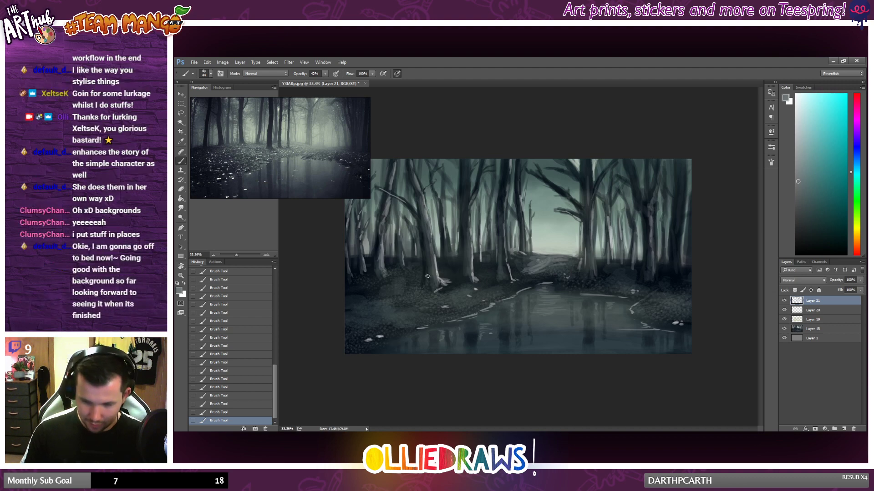
pyautogui.scroll(-2, 427, 276)
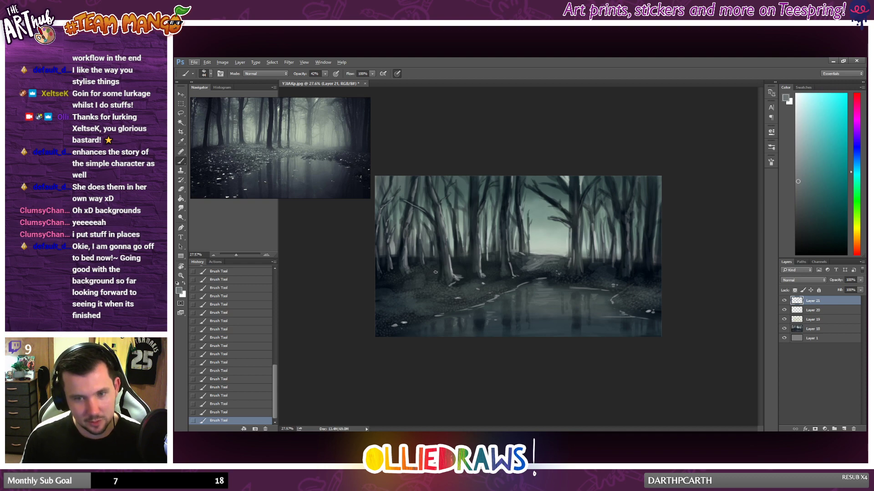
pyautogui.scroll(4, 436, 262)
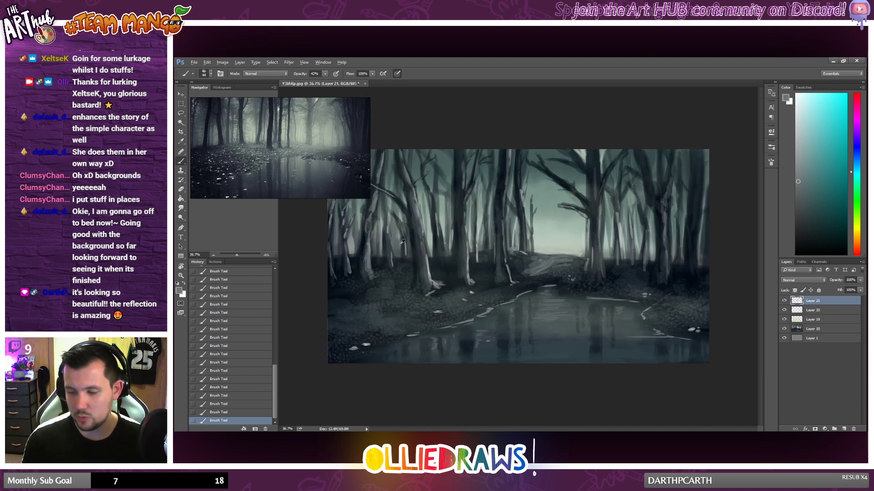
pyautogui.keyDown('alt'); pyautogui.click(468, 252); pyautogui.keyUp('alt')
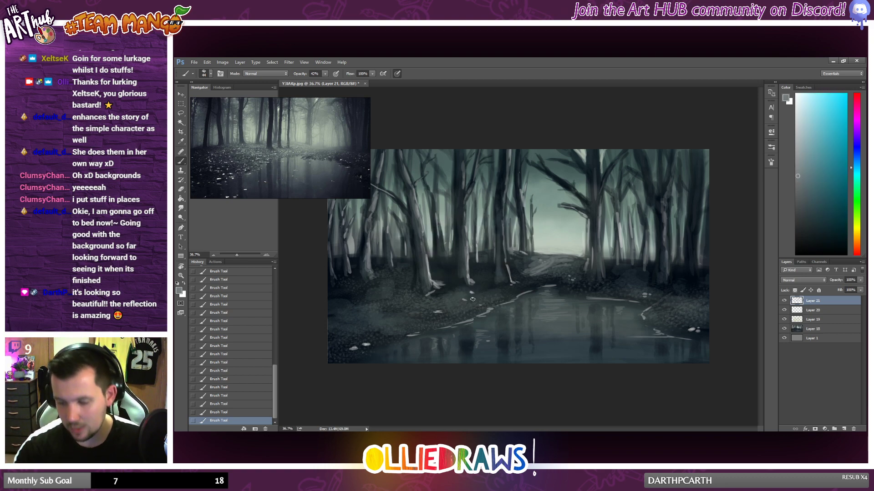
pyautogui.scroll(-3, 512, 293)
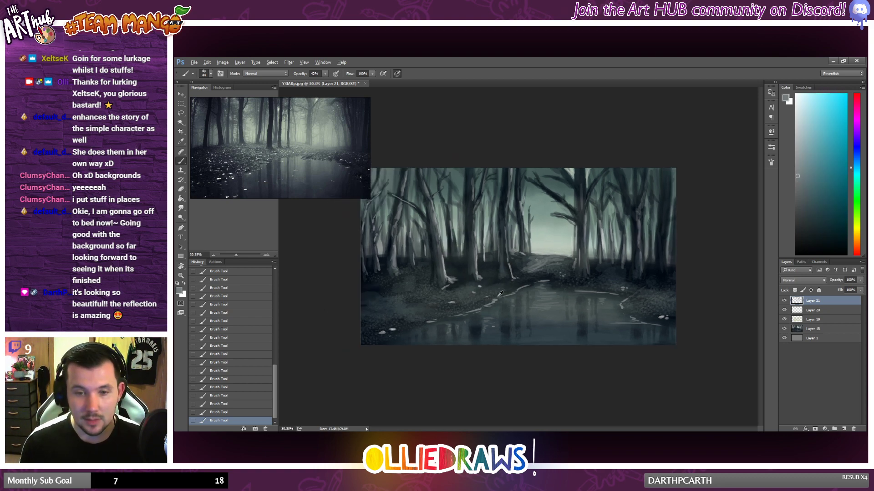
pyautogui.scroll(1, 494, 293)
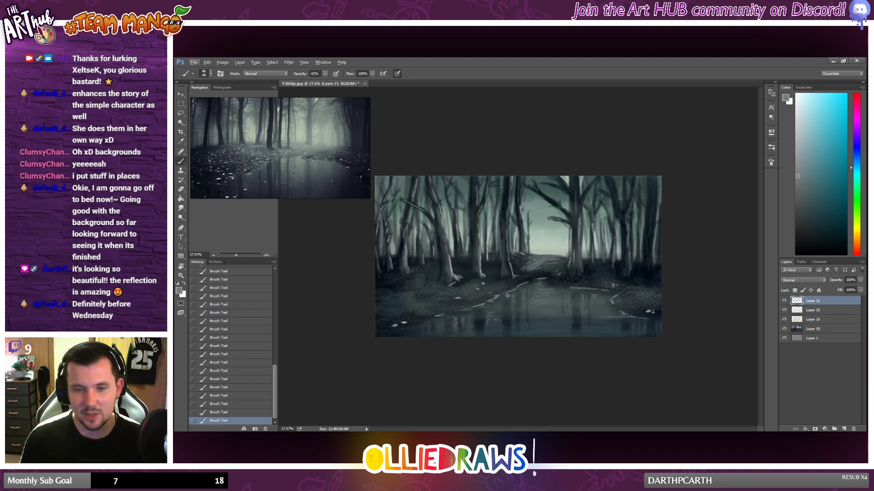
pyautogui.scroll(1, 507, 295)
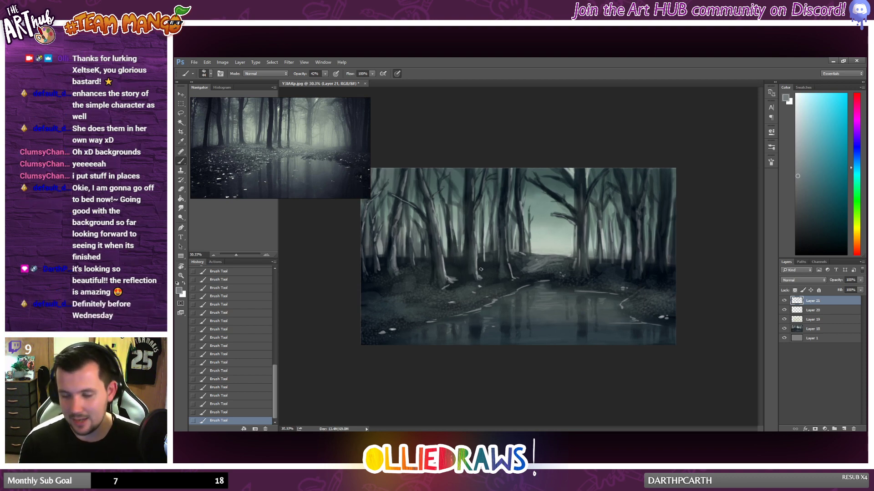
pyautogui.scroll(1, 469, 269)
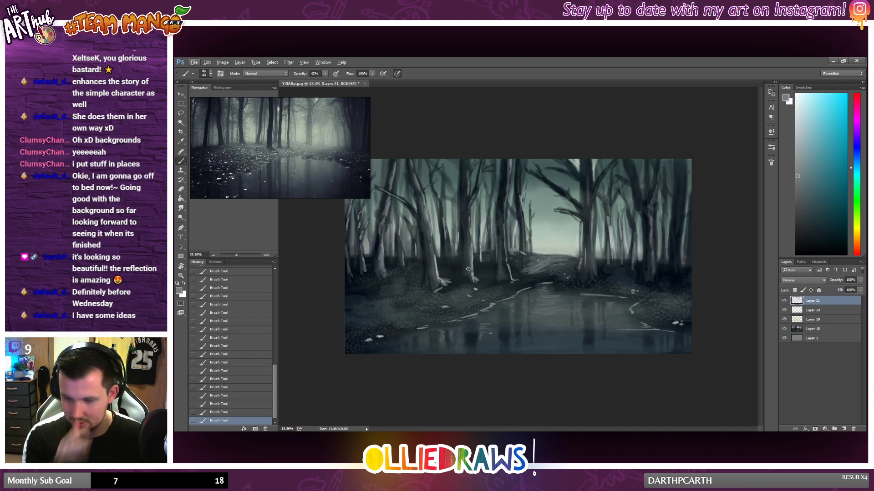
# Step: Sample a misty grey-green and a dark blue and refine the thin trunk bordering the clearing's left side
pyautogui.keyDown('alt'); pyautogui.click(525, 210); pyautogui.keyUp('alt')
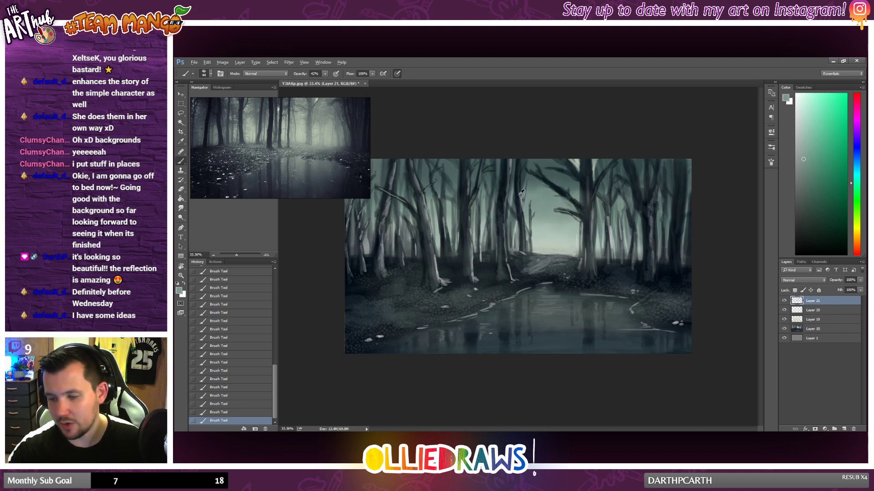
pyautogui.keyDown('alt'); pyautogui.click(519, 192); pyautogui.keyUp('alt')
pyautogui.moveTo(521, 210)
pyautogui.mouseDown()
pyautogui.moveTo(527, 181)
pyautogui.moveTo(524, 201)
pyautogui.mouseUp()
pyautogui.keyDown('alt'); pyautogui.click(521, 203); pyautogui.keyUp('alt')
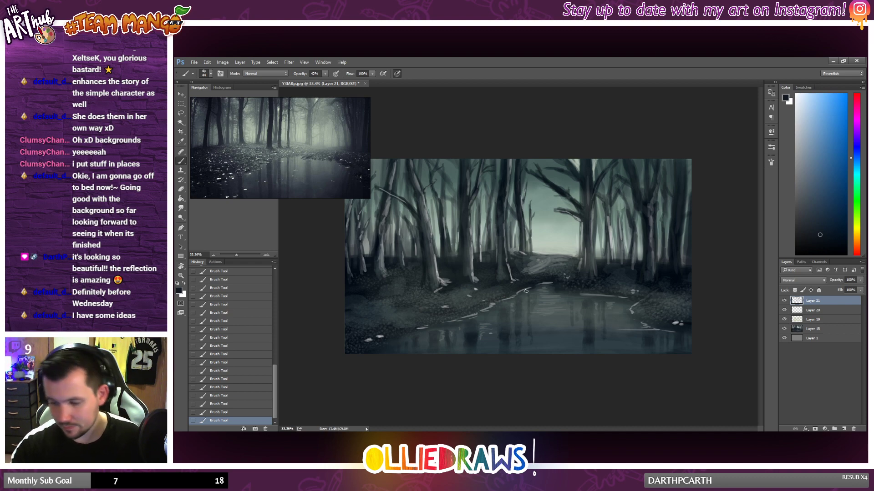
# Step: Darken the large tree right of the clearing and rework its base and surrounding ground with sampled dark blue-greys
pyautogui.moveTo(592, 225)
pyautogui.mouseDown()
pyautogui.moveTo(592, 268)
pyautogui.moveTo(589, 228)
pyautogui.moveTo(596, 274)
pyautogui.mouseUp()
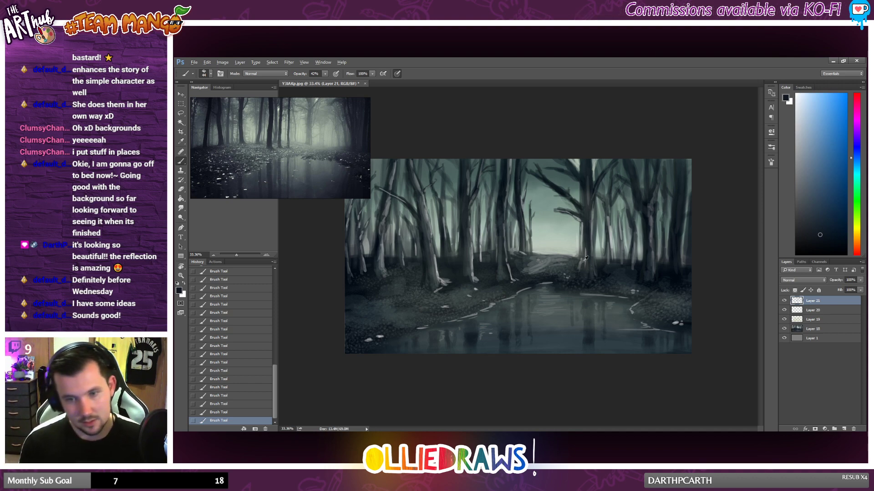
pyautogui.scroll(-1, 586, 263)
pyautogui.scroll(1, 587, 267)
pyautogui.keyDown('alt'); pyautogui.click(579, 262); pyautogui.keyUp('alt')
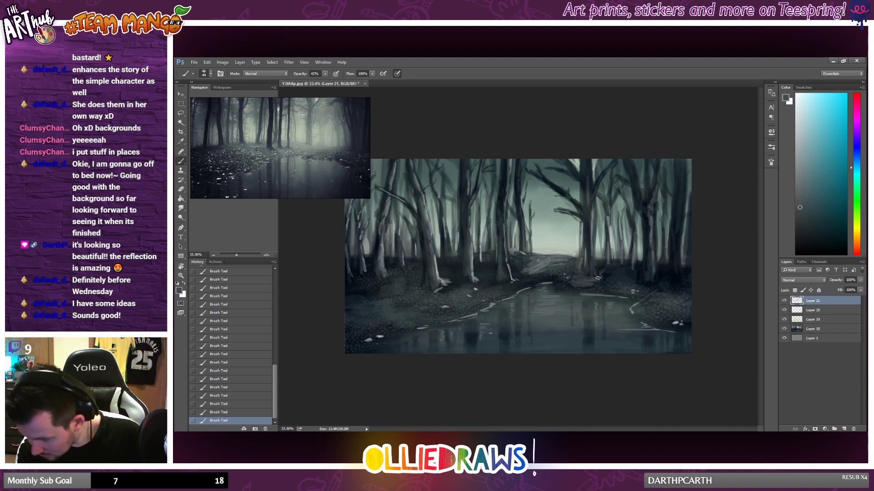
pyautogui.keyDown('alt'); pyautogui.click(574, 276); pyautogui.keyUp('alt')
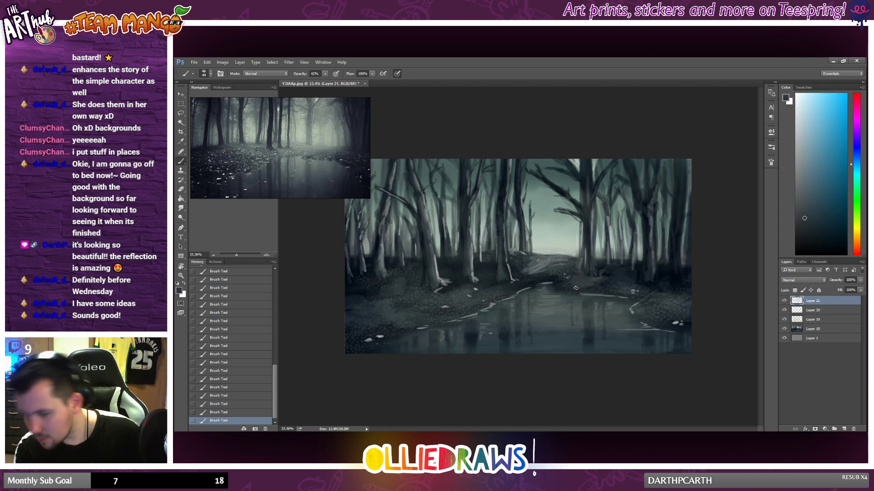
pyautogui.keyDown('alt'); pyautogui.click(599, 270); pyautogui.keyUp('alt')
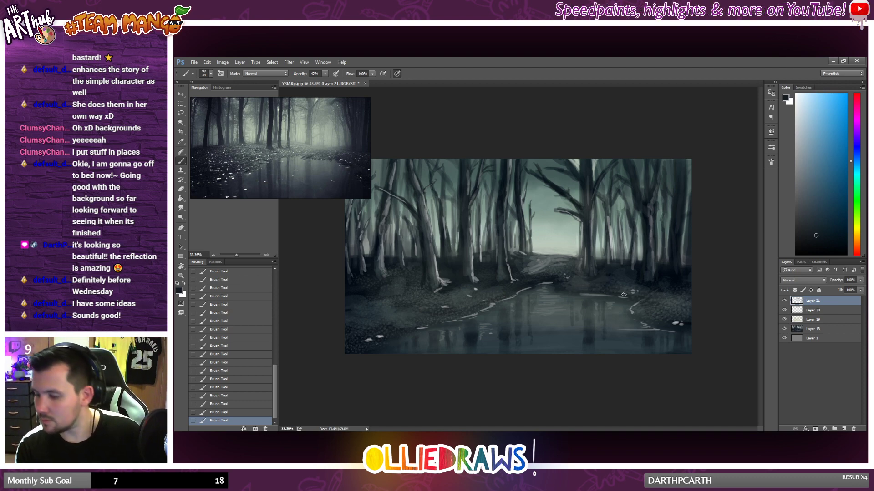
# Step: Sample a near-black blue and deepen the shadows down the two tall trunks left of the clearing
pyautogui.scroll(-2, 544, 311)
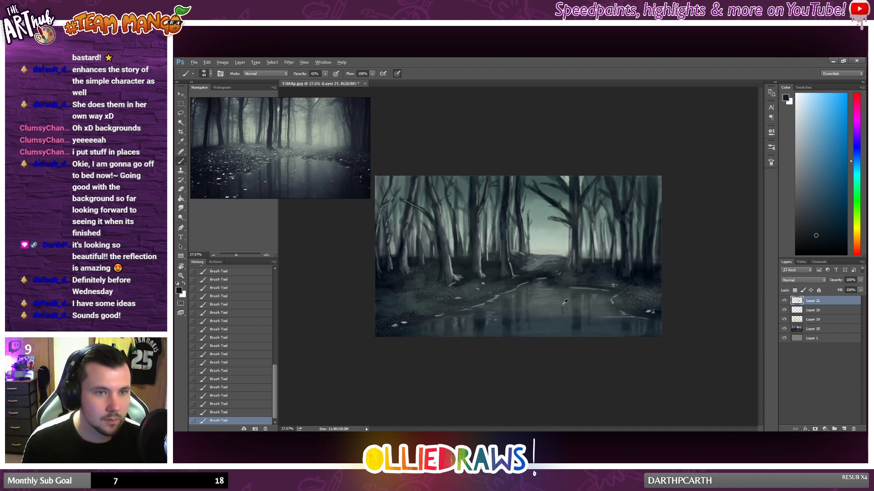
pyautogui.scroll(2, 562, 309)
pyautogui.scroll(1, 551, 286)
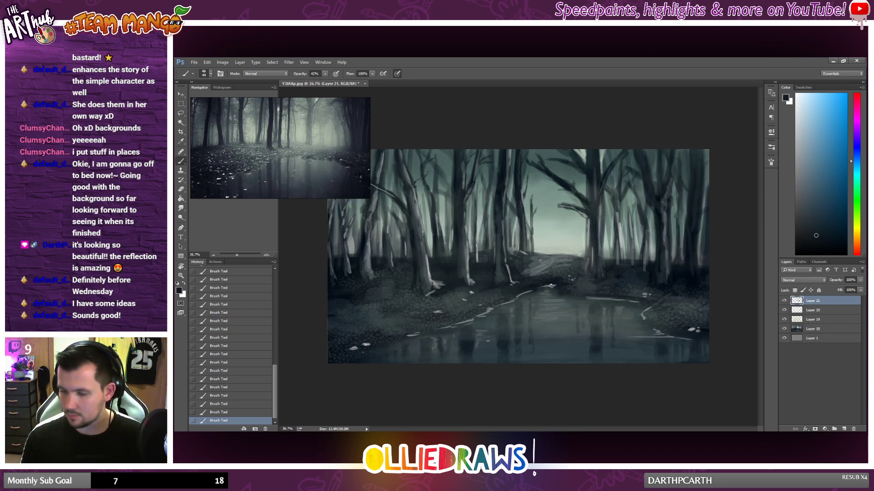
pyautogui.keyDown('alt'); pyautogui.click(500, 194); pyautogui.keyUp('alt')
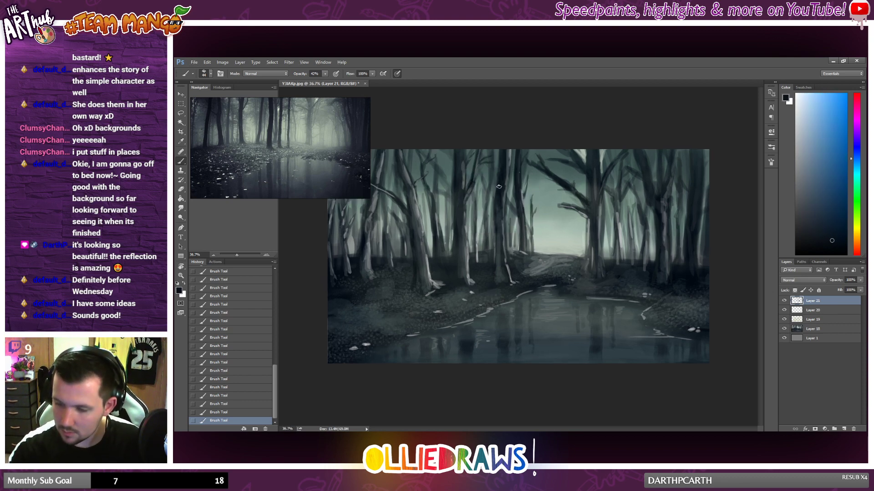
pyautogui.moveTo(496, 220); pyautogui.dragTo(498, 261)
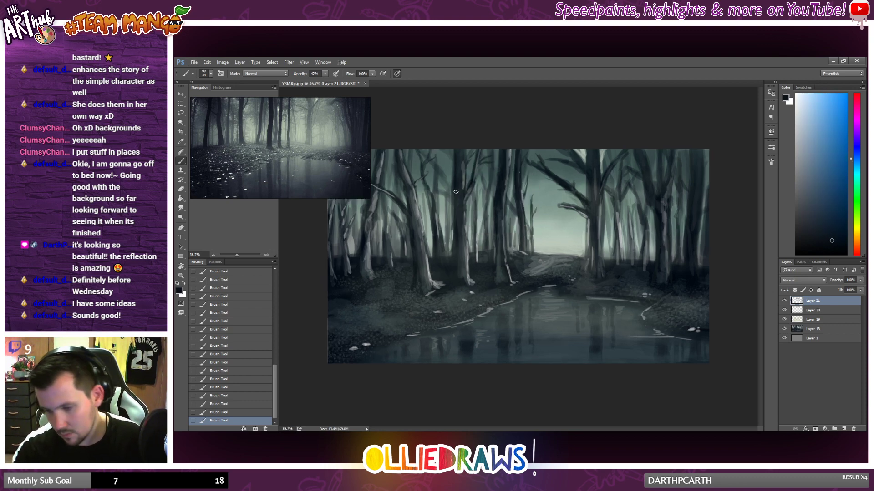
pyautogui.moveTo(456, 153); pyautogui.dragTo(454, 277)
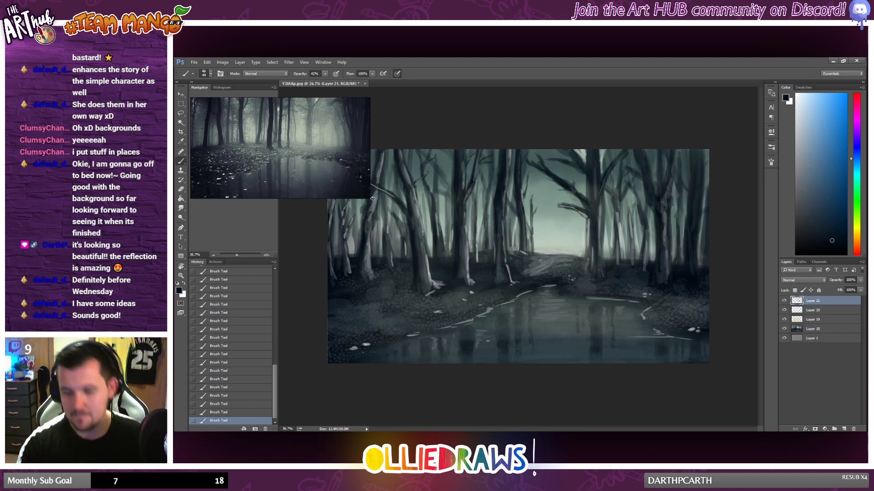
# Step: Sample blue-grey and dark green-teal tones and touch up the upper trunks and gaps near the painting's right edge
pyautogui.scroll(-3, 387, 184)
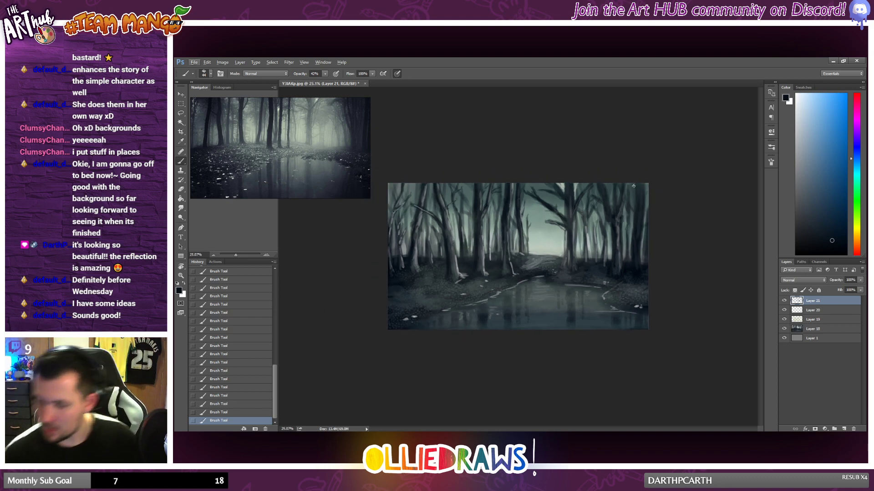
pyautogui.keyDown('alt'); pyautogui.click(639, 211); pyautogui.keyUp('alt')
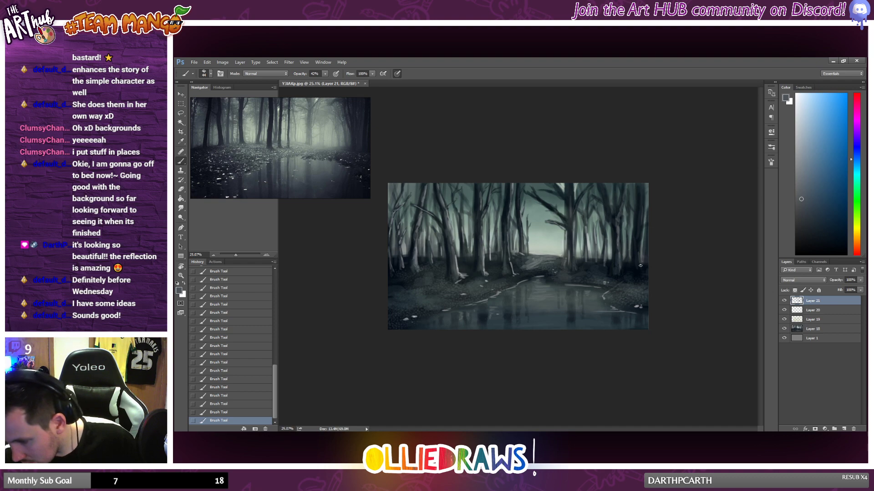
pyautogui.keyDown('alt'); pyautogui.click(647, 199); pyautogui.keyUp('alt')
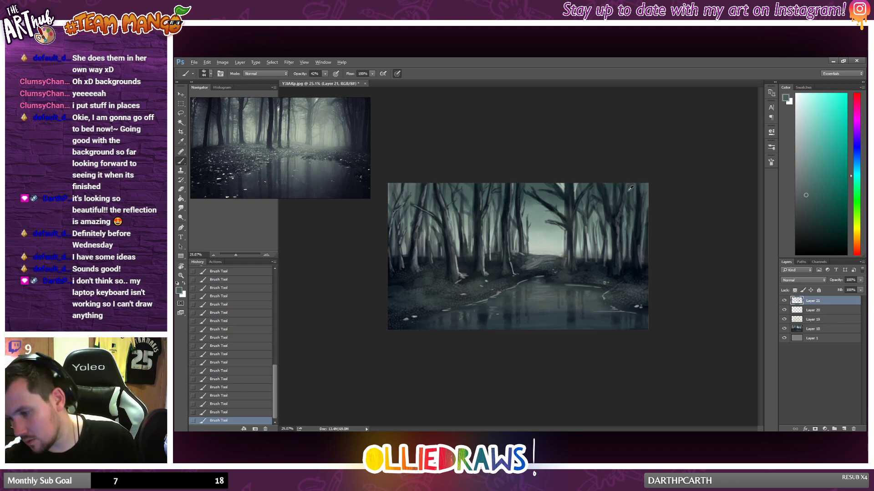
pyautogui.keyDown('alt'); pyautogui.click(599, 186); pyautogui.keyUp('alt')
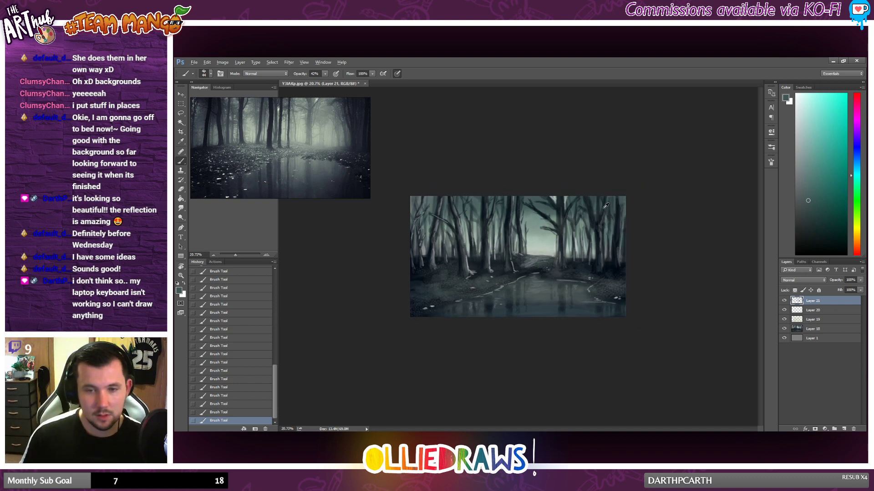
# Step: Sample grey-green, dark teal and dark blue tones and refine the upper trunk and branches of the large tree right of the clearing
pyautogui.scroll(1, 585, 243)
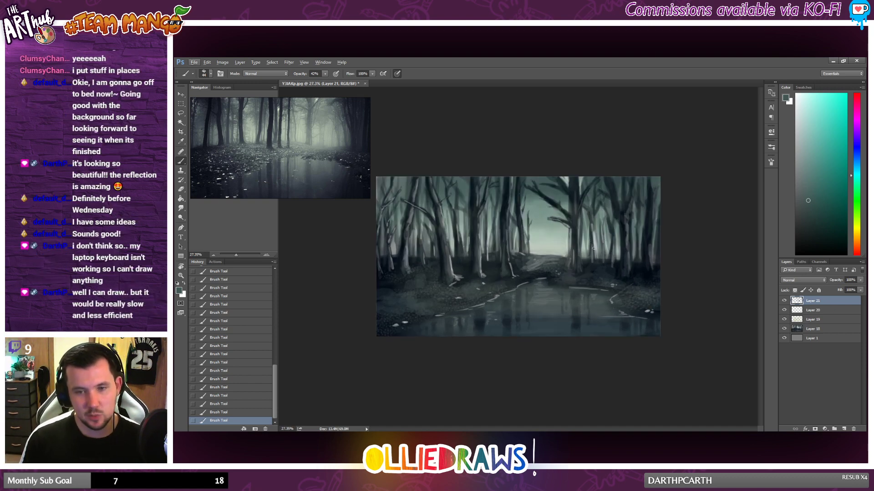
pyautogui.scroll(1, 594, 248)
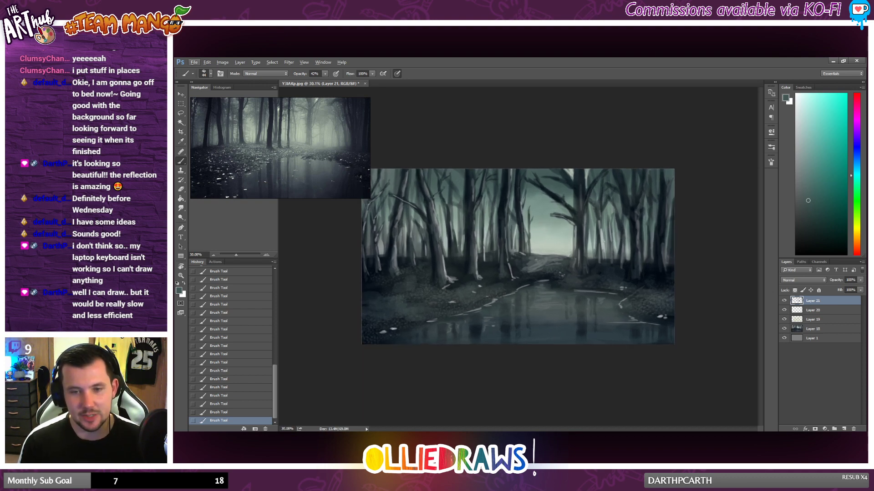
pyautogui.scroll(1, 599, 225)
pyautogui.scroll(1, 599, 225)
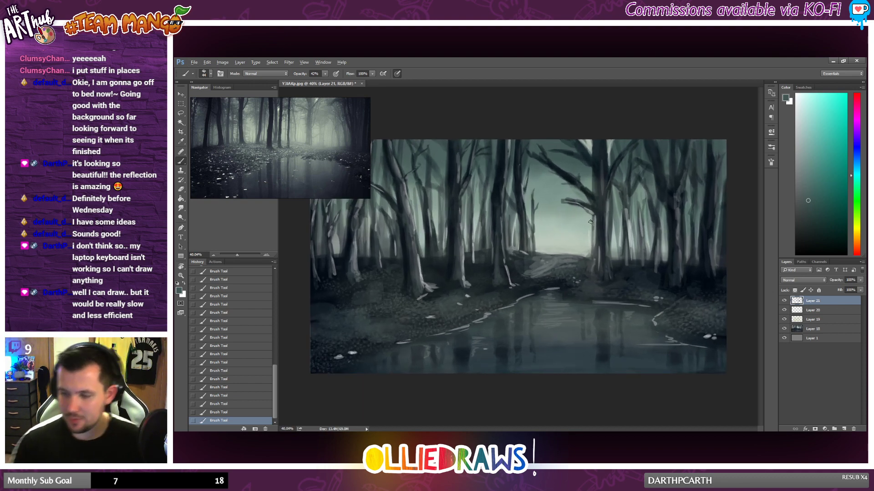
pyautogui.keyDown('alt'); pyautogui.click(591, 143); pyautogui.keyUp('alt')
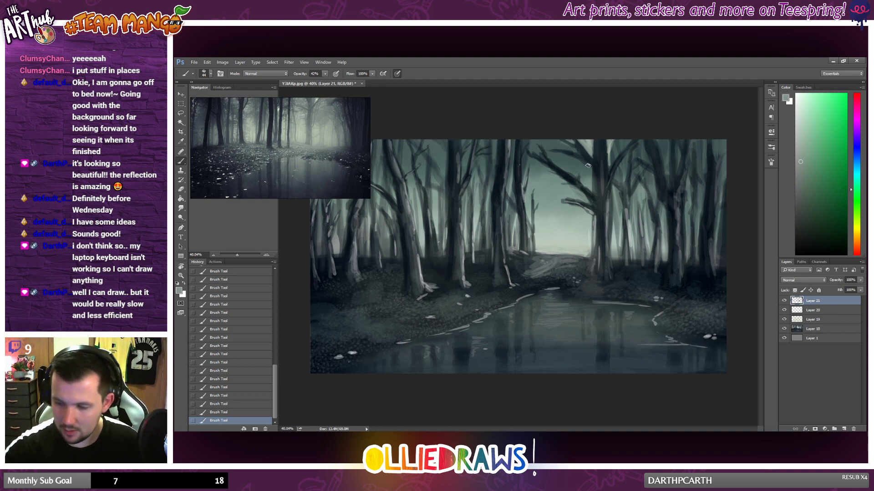
pyautogui.keyDown('alt'); pyautogui.click(563, 145); pyautogui.keyUp('alt')
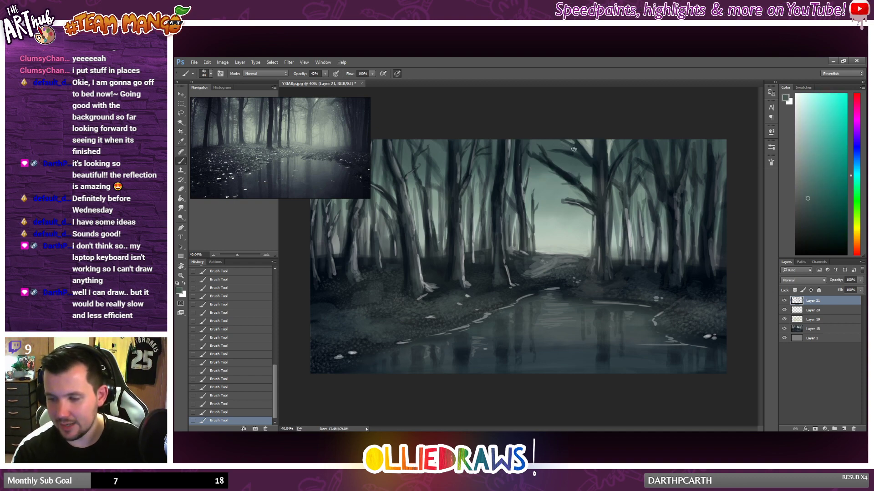
pyautogui.keyDown('alt'); pyautogui.click(598, 161); pyautogui.keyUp('alt')
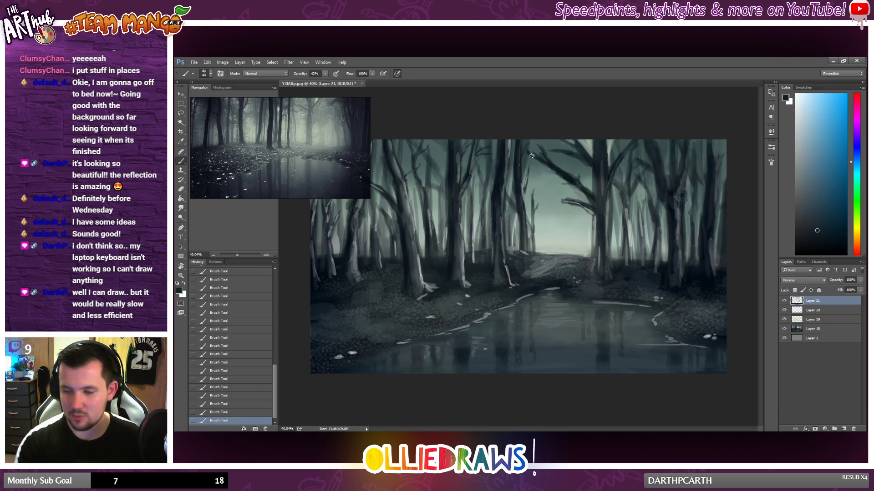
# Step: Sample grey-green, dark blue and mid-grey tones and touch up the upper trunk of the large tree right of the clearing
pyautogui.keyDown('alt'); pyautogui.click(592, 150); pyautogui.keyUp('alt')
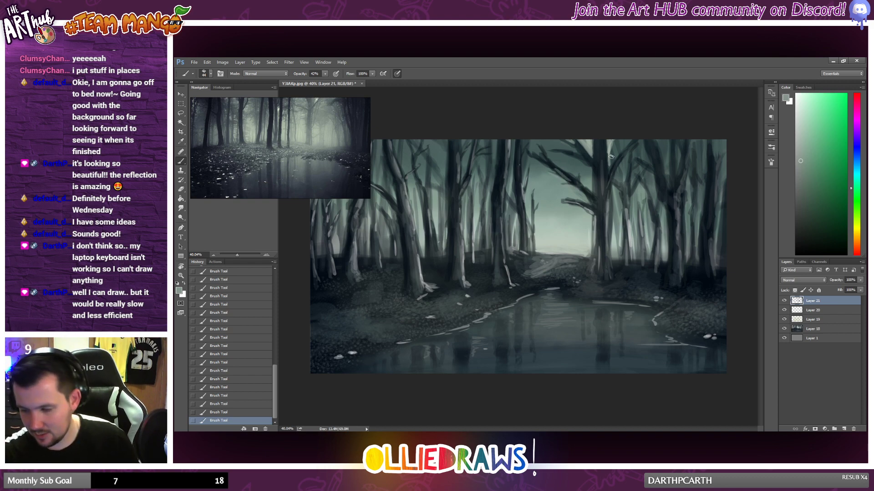
pyautogui.keyDown('alt'); pyautogui.click(600, 174); pyautogui.keyUp('alt')
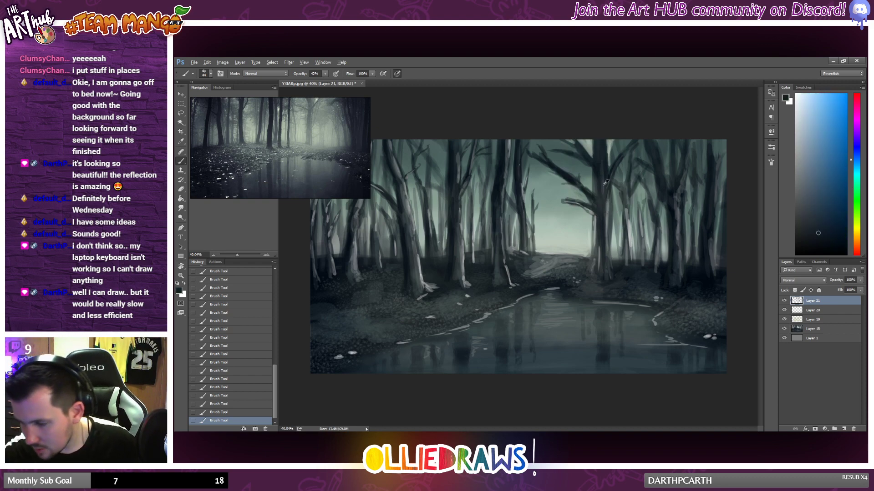
pyautogui.keyDown('alt'); pyautogui.click(604, 184); pyautogui.keyUp('alt')
pyautogui.keyDown('alt'); pyautogui.click(599, 259); pyautogui.keyUp('alt')
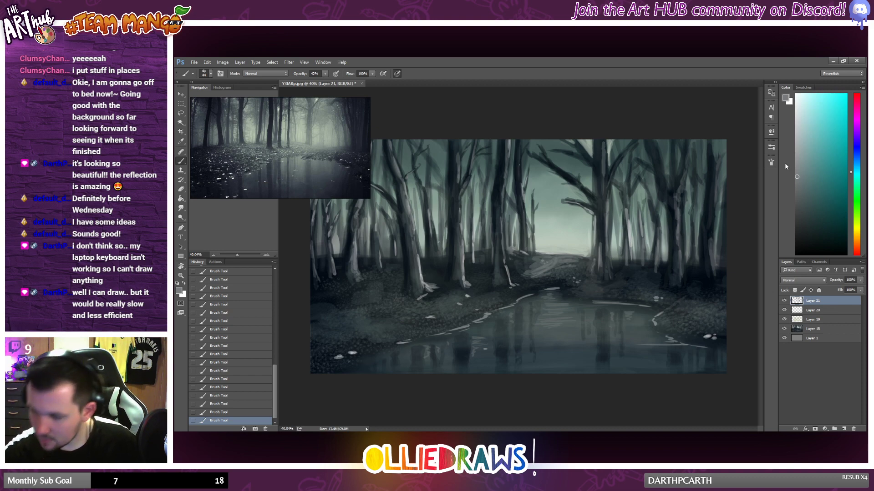
pyautogui.click(796, 197)
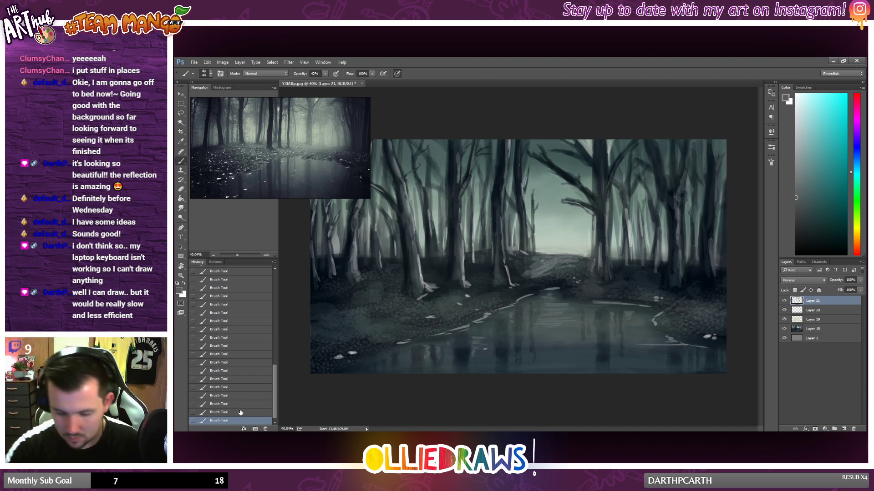
# Step: Undo the last stroke, set the brush opacity to 24%, and blend muted grey and dark blue tones along the large tree's trunk
pyautogui.click(325, 74)
pyautogui.hotkey('ctrl', 'z')
pyautogui.moveTo(325, 84); pyautogui.dragTo(317, 84)
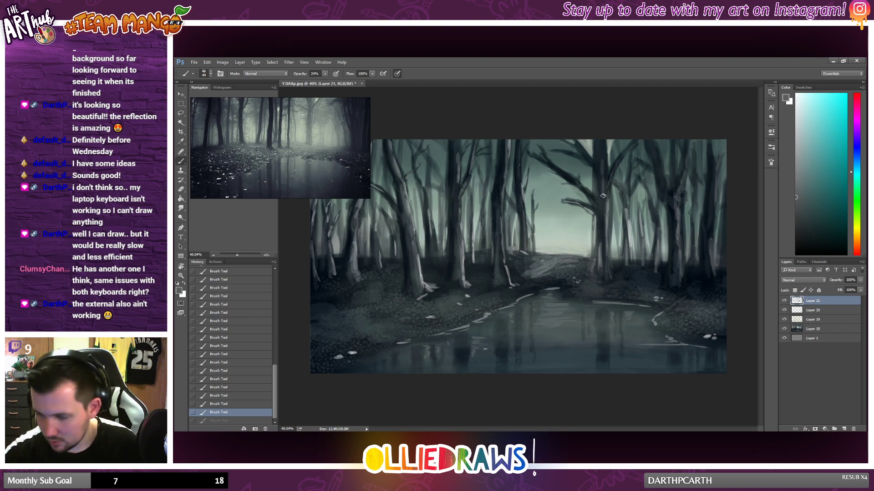
pyautogui.moveTo(603, 196)
pyautogui.mouseDown()
pyautogui.moveTo(602, 161)
pyautogui.moveTo(601, 193)
pyautogui.mouseUp()
pyautogui.keyDown('alt'); pyautogui.click(603, 161); pyautogui.keyUp('alt')
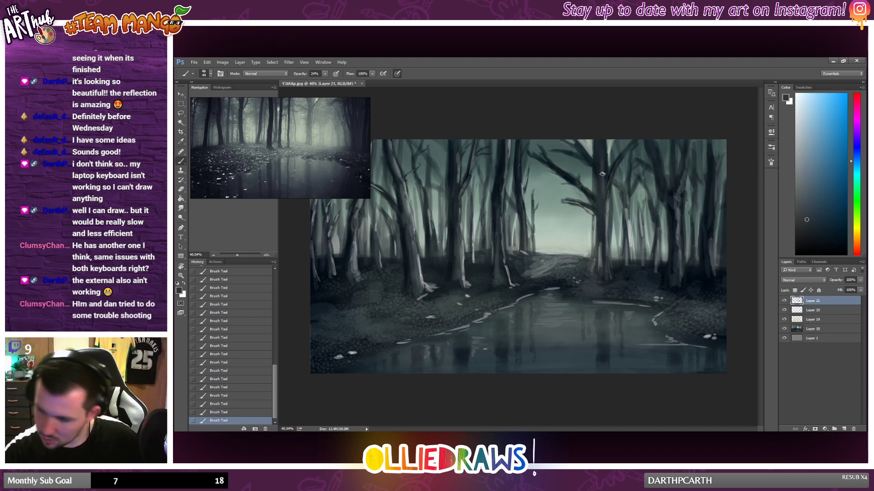
pyautogui.keyDown('alt'); pyautogui.click(608, 214); pyautogui.keyUp('alt')
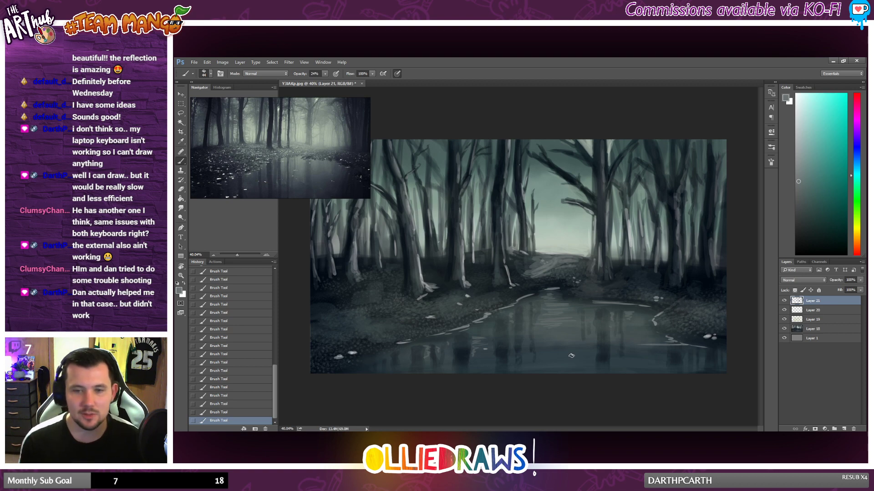
# Step: Refine the large tree's branches over the clearing with sampled grey-green and near-black blue tones
pyautogui.scroll(1, 575, 174)
pyautogui.keyDown('alt'); pyautogui.click(574, 174); pyautogui.keyUp('alt')
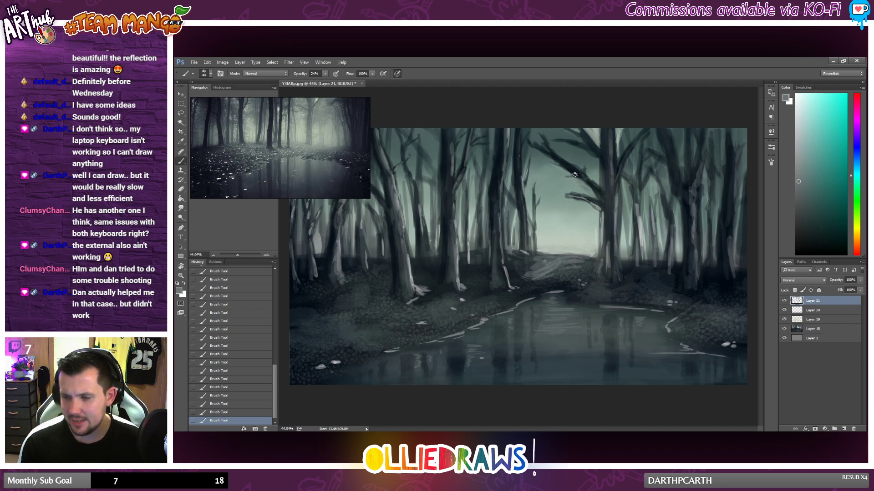
pyautogui.moveTo(561, 196); pyautogui.dragTo(552, 197)
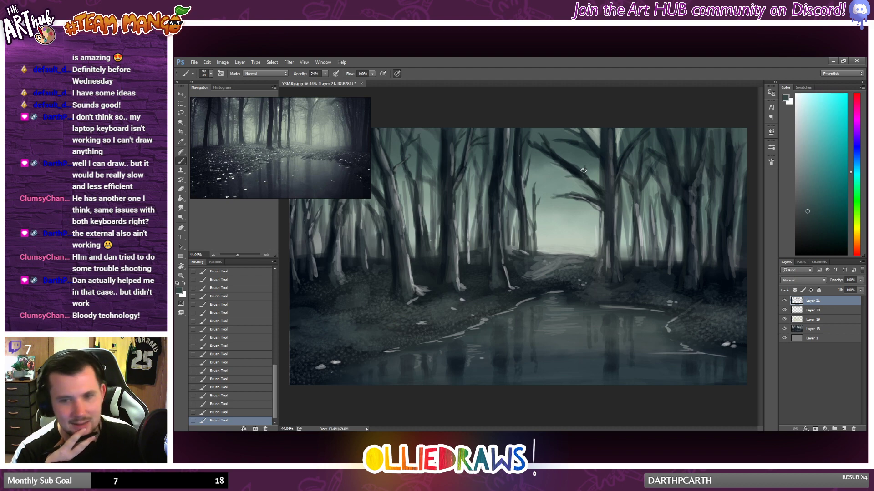
pyautogui.keyDown('alt'); pyautogui.click(599, 207); pyautogui.keyUp('alt')
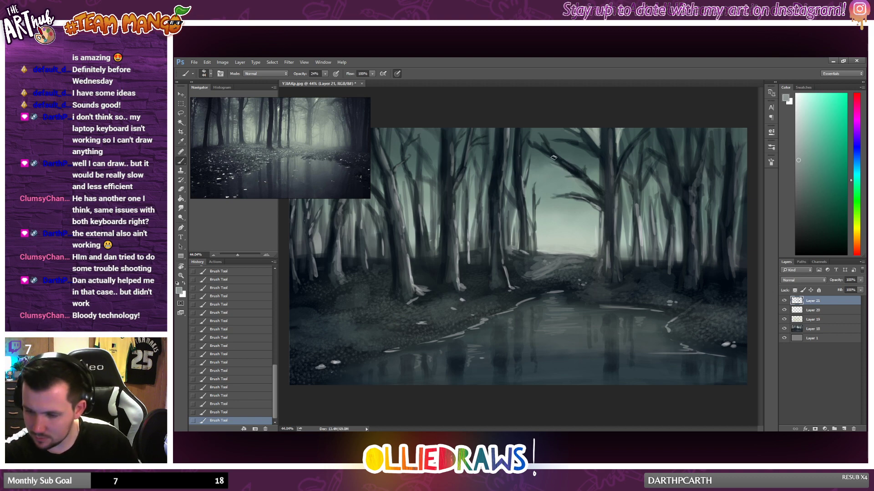
pyautogui.moveTo(562, 162); pyautogui.dragTo(605, 194)
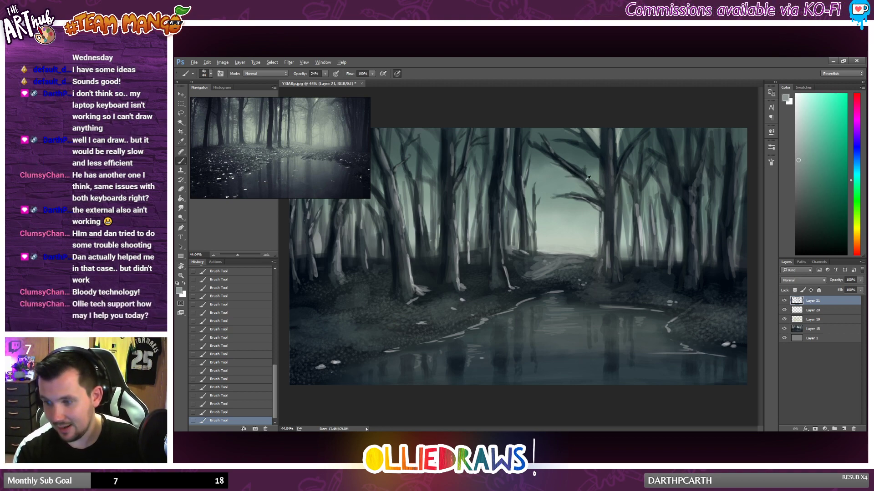
pyautogui.press('alt')
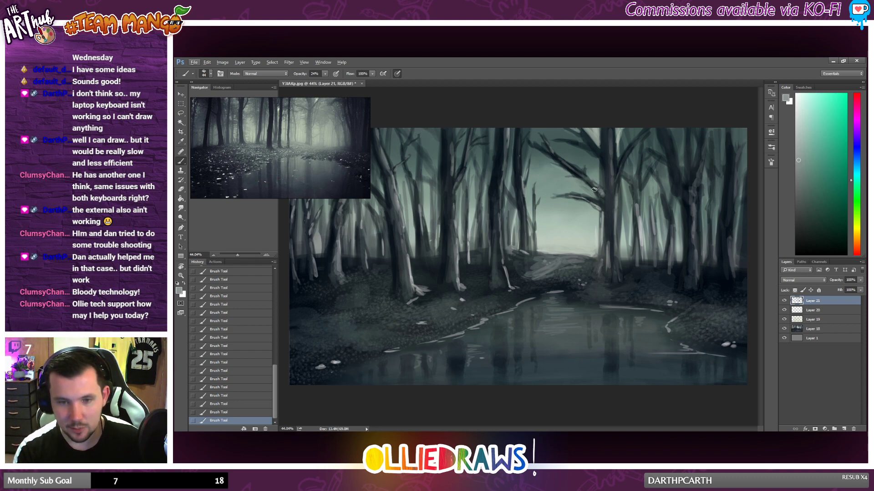
pyautogui.keyDown('alt'); pyautogui.click(581, 177); pyautogui.keyUp('alt')
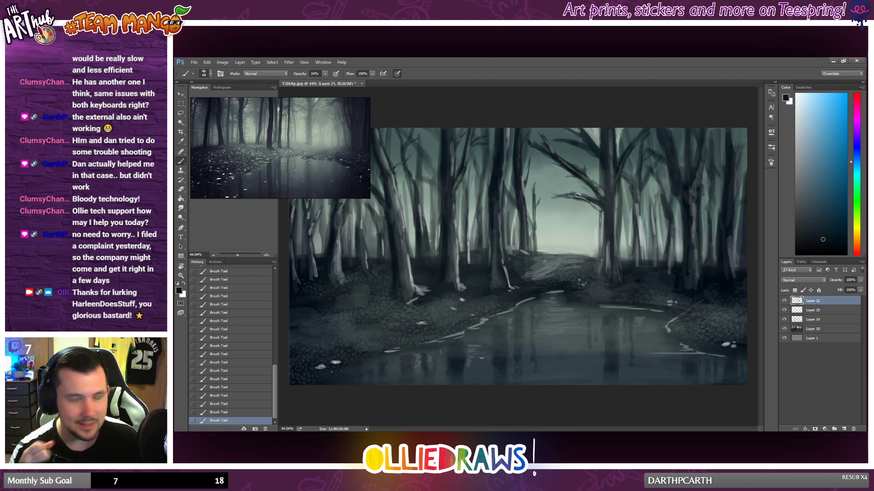
# Step: Rework the trunk just left of the clearing down to its roots with sampled dark teal and blue-grey tones
pyautogui.keyDown('alt'); pyautogui.click(504, 160); pyautogui.keyUp('alt')
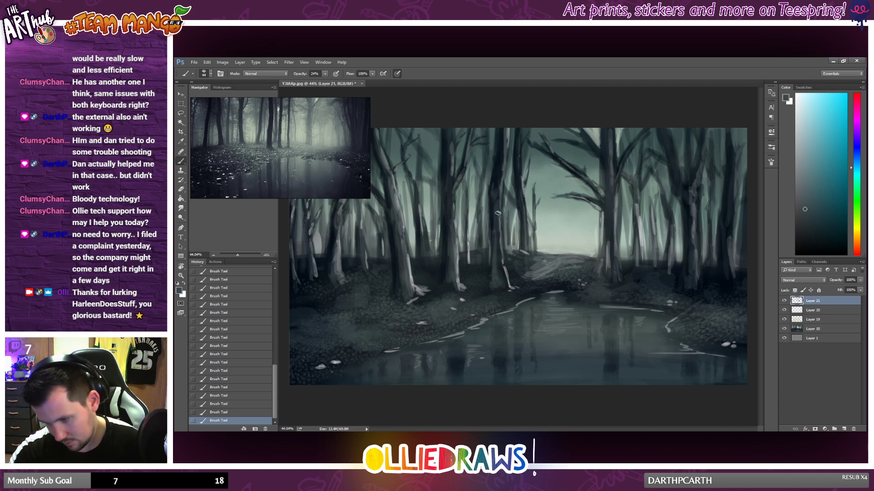
pyautogui.keyDown('alt'); pyautogui.click(509, 272); pyautogui.keyUp('alt')
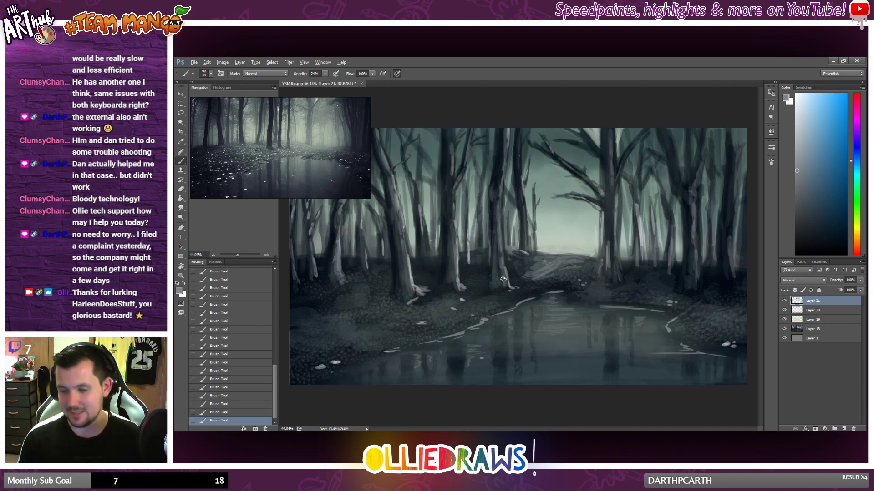
pyautogui.scroll(-3, 503, 279)
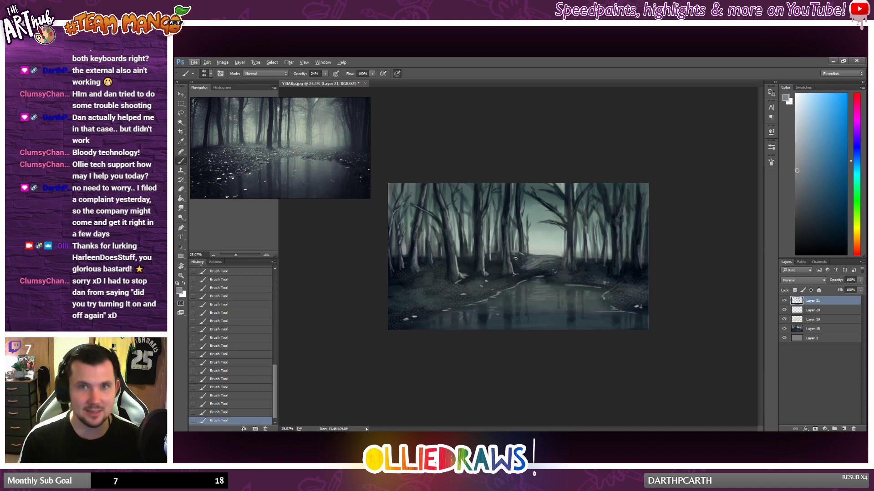
pyautogui.scroll(1, 516, 262)
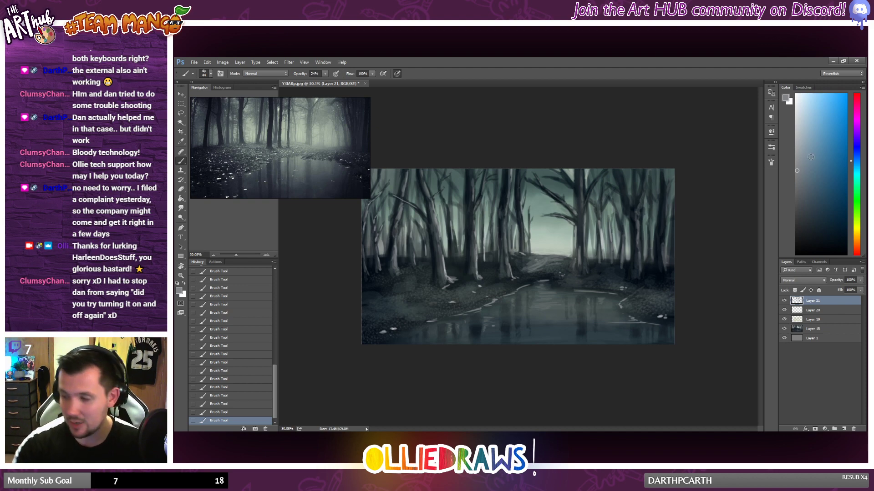
pyautogui.click(799, 135)
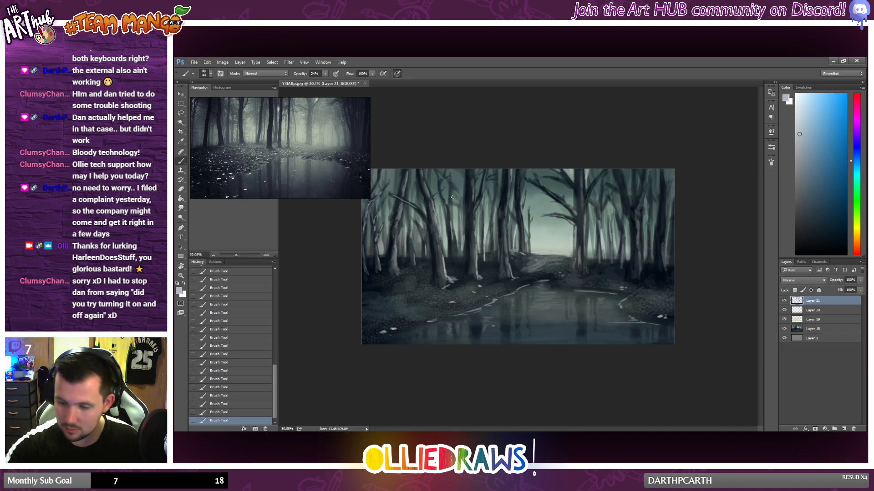
pyautogui.scroll(-2, 451, 264)
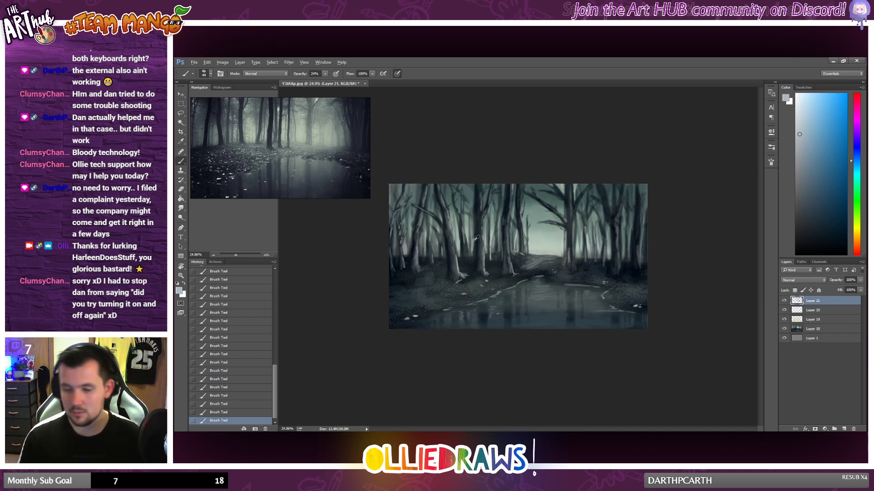
pyautogui.scroll(1, 510, 314)
# Step: Sample dark blues from the pond and deepen the trunk reflections in the water near its lower-left edge
pyautogui.keyDown('alt'); pyautogui.click(488, 320); pyautogui.keyUp('alt')
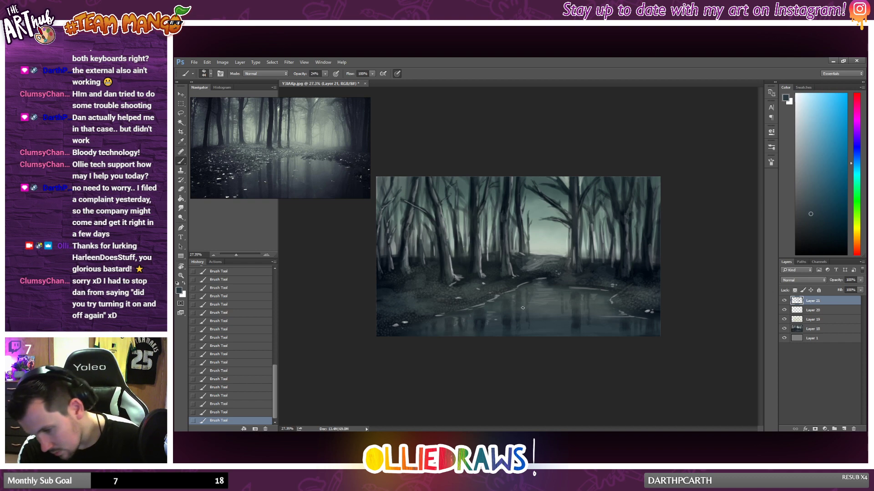
pyautogui.keyDown('alt'); pyautogui.click(482, 324); pyautogui.keyUp('alt')
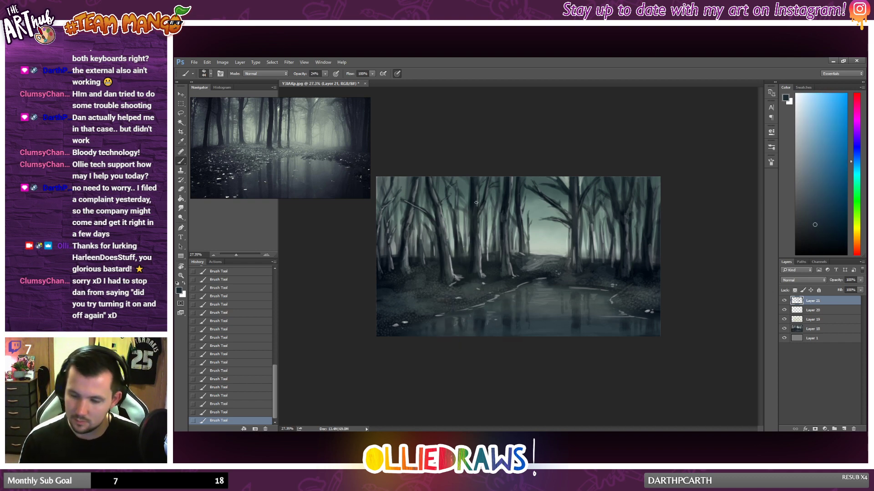
pyautogui.scroll(1, 495, 313)
pyautogui.scroll(-3, 510, 297)
pyautogui.scroll(3, 526, 318)
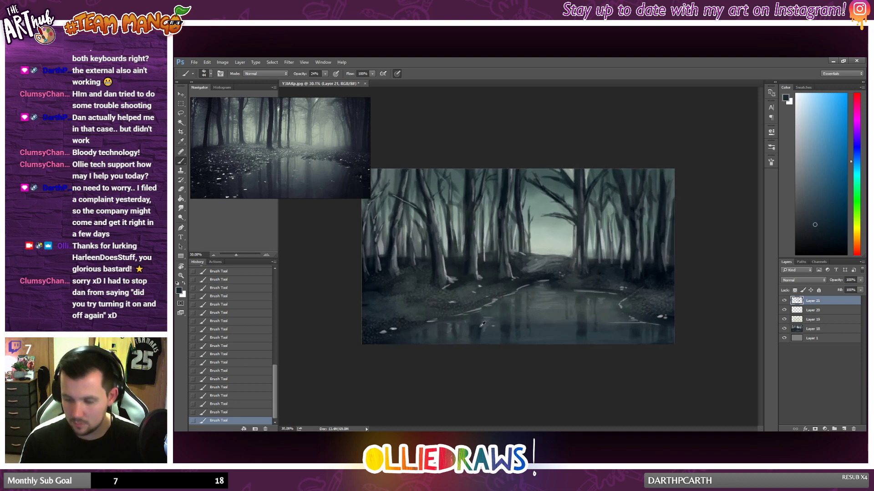
pyautogui.keyDown('alt'); pyautogui.click(470, 324); pyautogui.keyUp('alt')
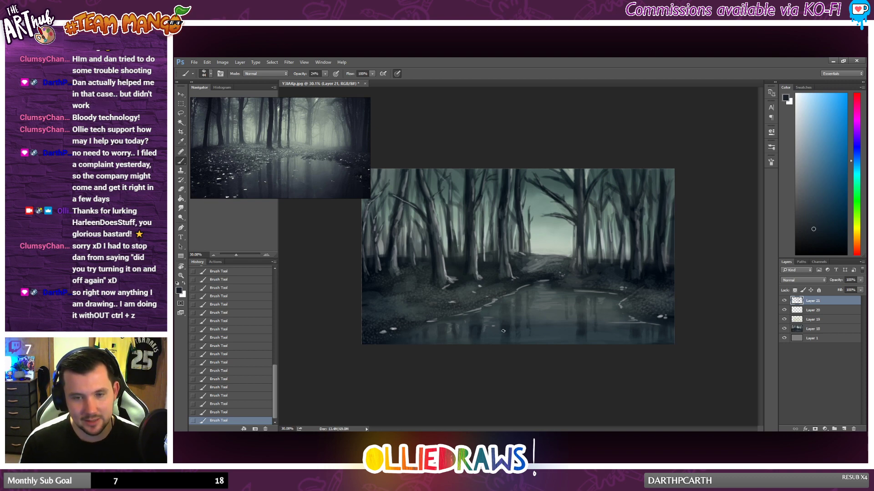
pyautogui.scroll(3, 494, 330)
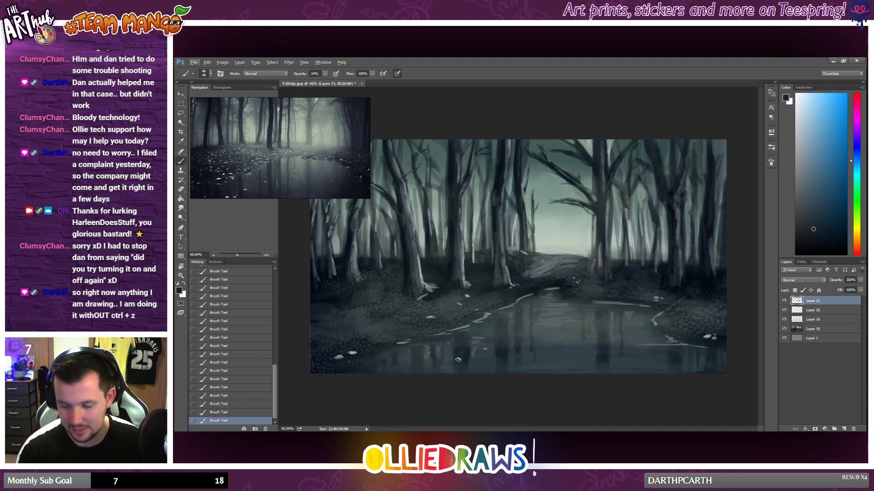
pyautogui.moveTo(457, 349); pyautogui.dragTo(457, 379)
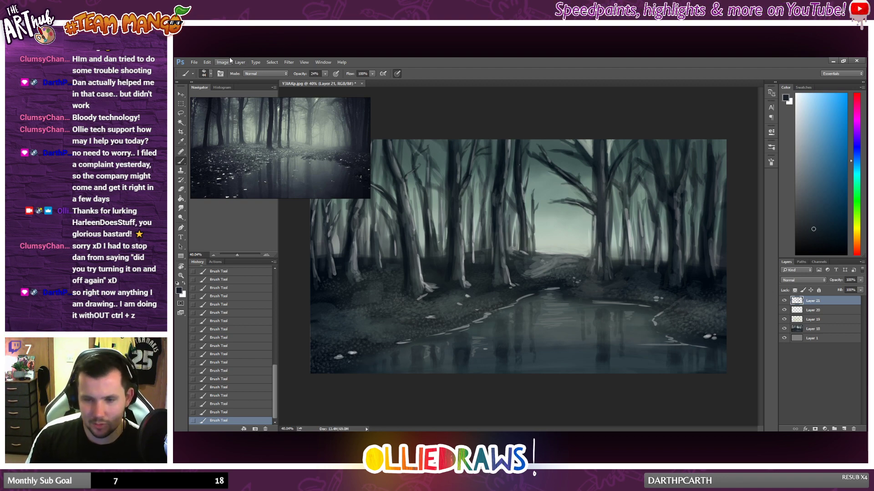
# Step: Try reassigning the Undo/Redo keyboard shortcut to Ctrl+W, restore it to Ctrl+Z, and close the shortcut settings
pyautogui.click(194, 62)
pyautogui.moveTo(317, 65)
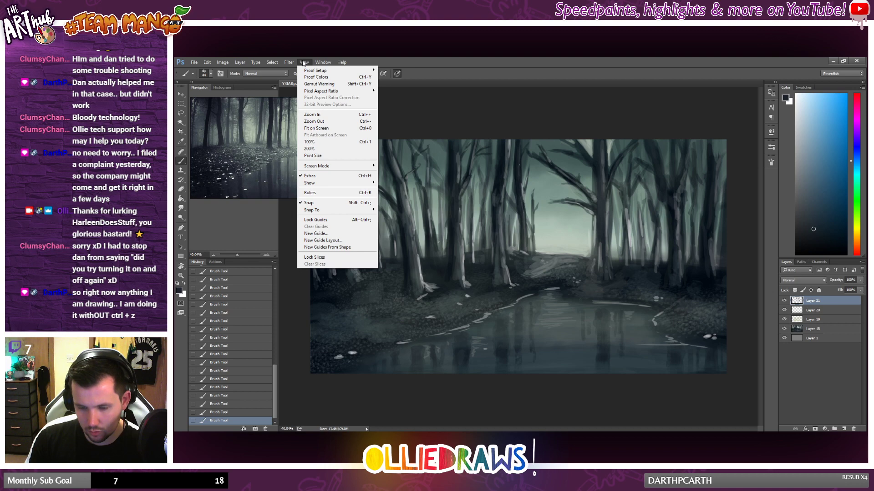
pyautogui.moveTo(291, 64)
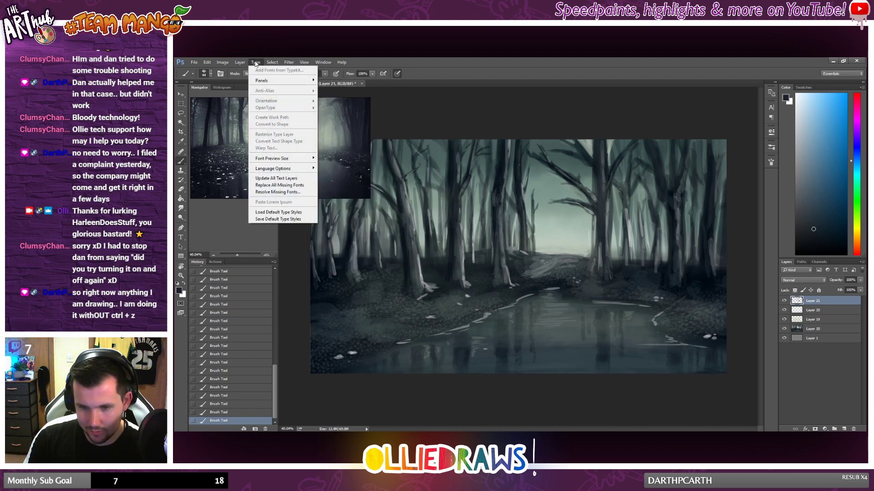
pyautogui.moveTo(206, 64)
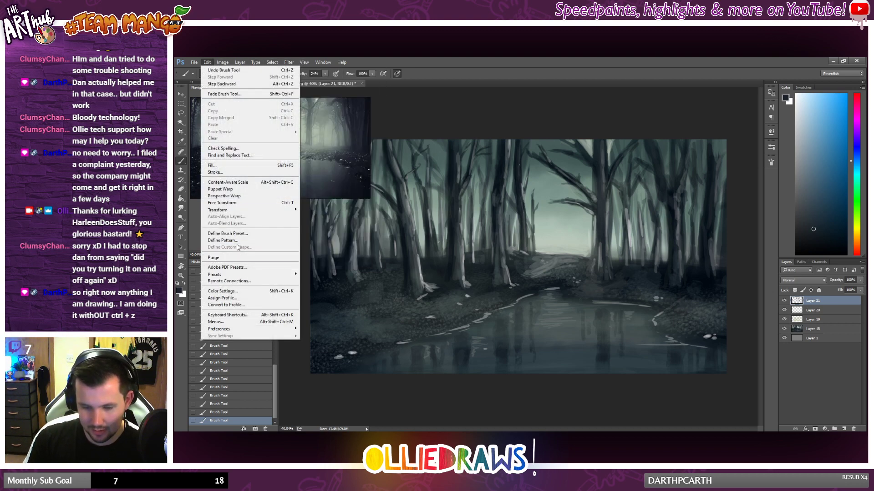
pyautogui.click(228, 315)
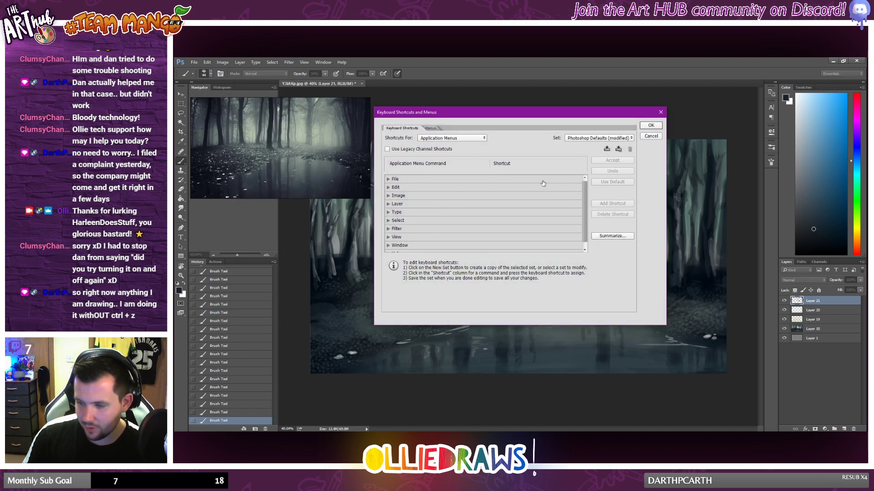
pyautogui.click(389, 188)
pyautogui.click(510, 197)
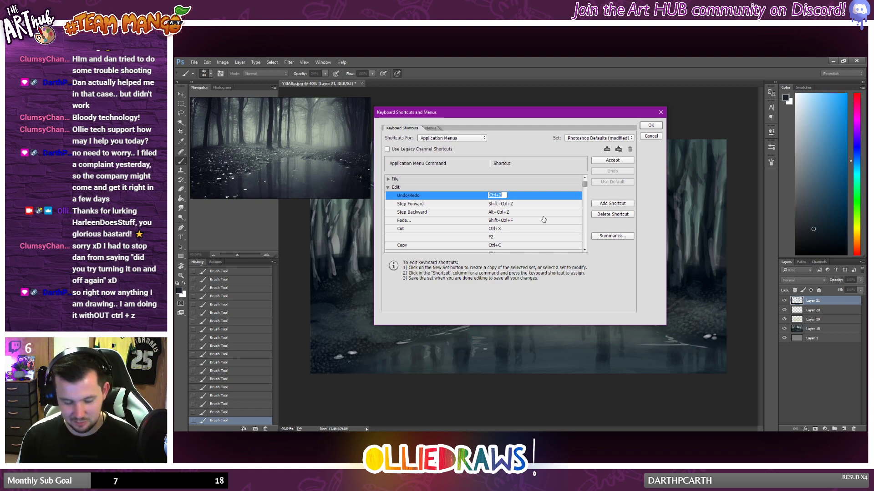
pyautogui.hotkey('ctrl', 'w')
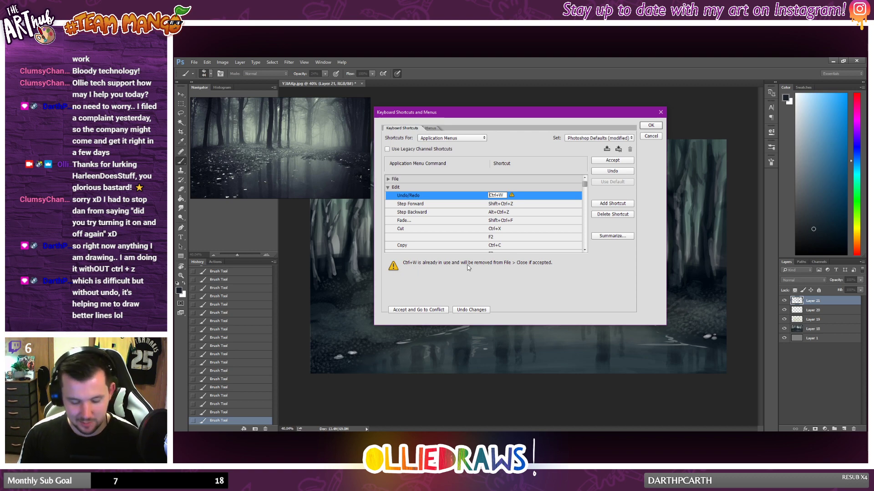
pyautogui.hotkey('ctrl', 'z')
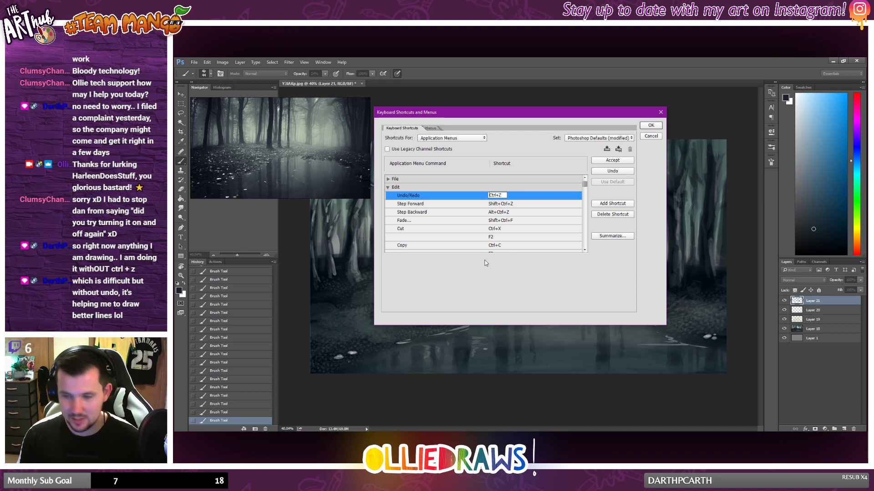
pyautogui.click(652, 127)
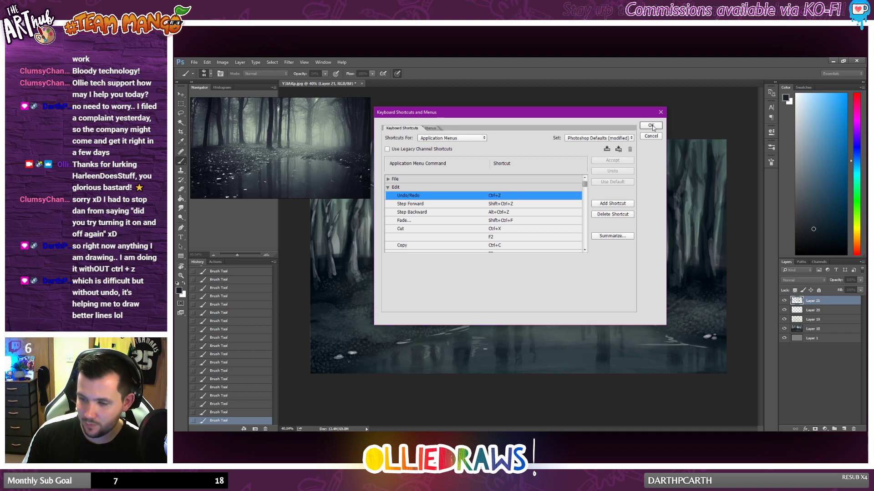
pyautogui.click(653, 128)
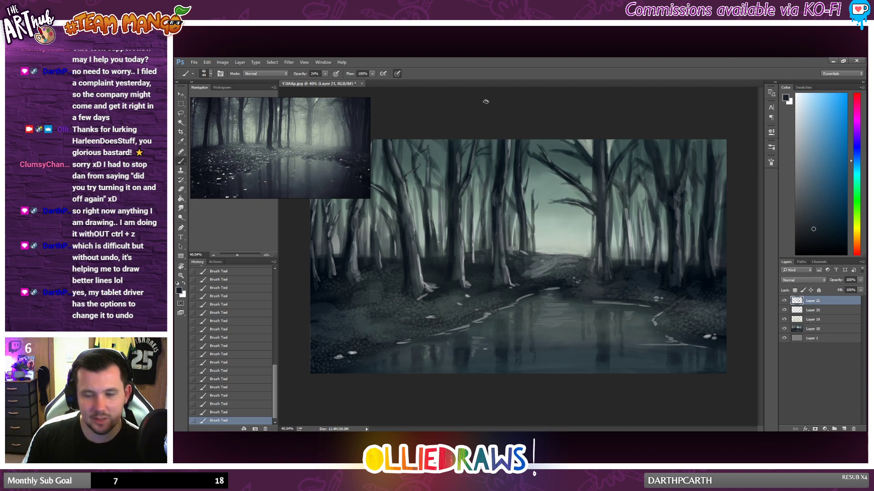
# Step: Sample grey-green and near-black tones from the large tree, reduce the brush to 15 px and refine the thin branches between the left trunks
pyautogui.keyDown('alt'); pyautogui.click(608, 216); pyautogui.keyUp('alt')
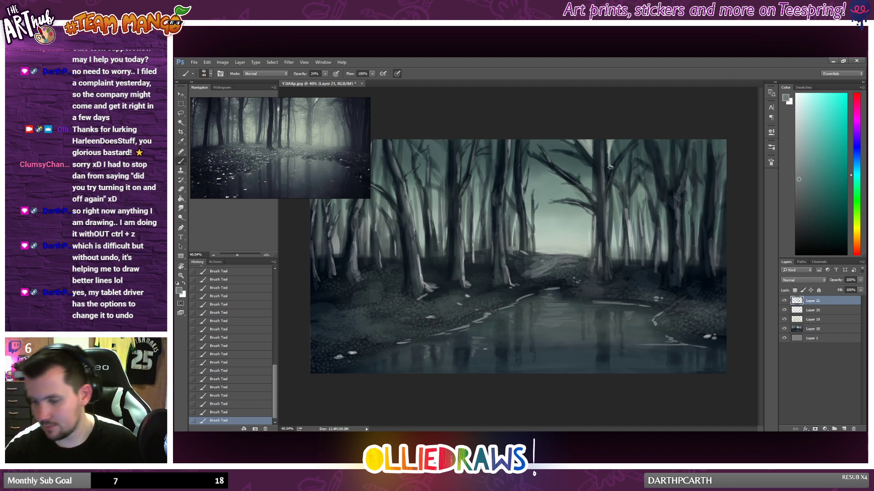
pyautogui.keyDown('alt'); pyautogui.click(587, 149); pyautogui.keyUp('alt')
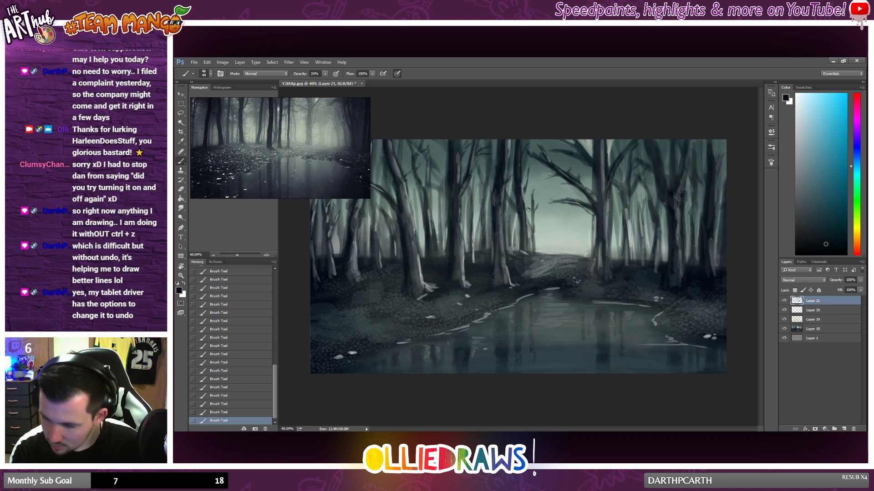
pyautogui.rightClick(544, 208)
pyautogui.moveTo(578, 224); pyautogui.dragTo(571, 209)
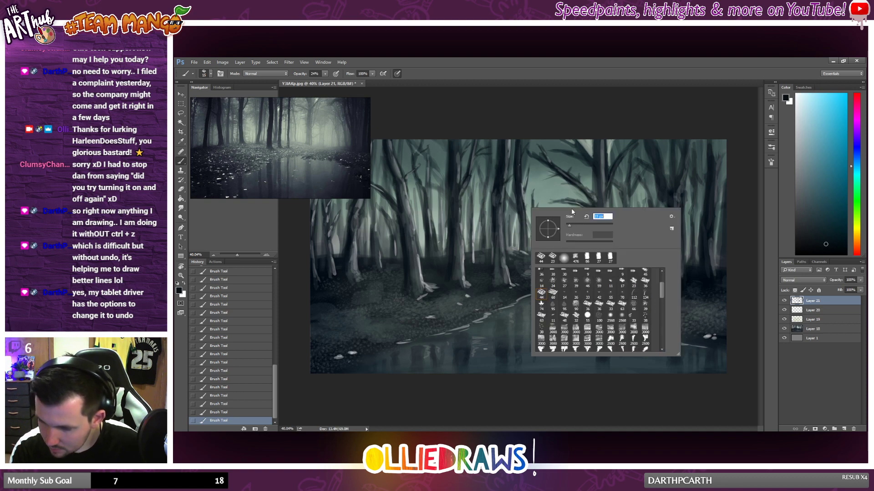
pyautogui.press('Return')
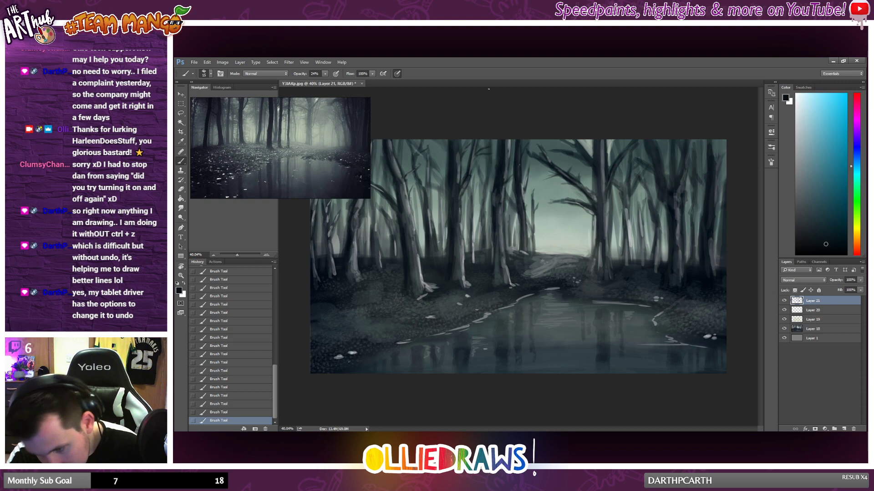
pyautogui.moveTo(430, 190); pyautogui.dragTo(432, 218)
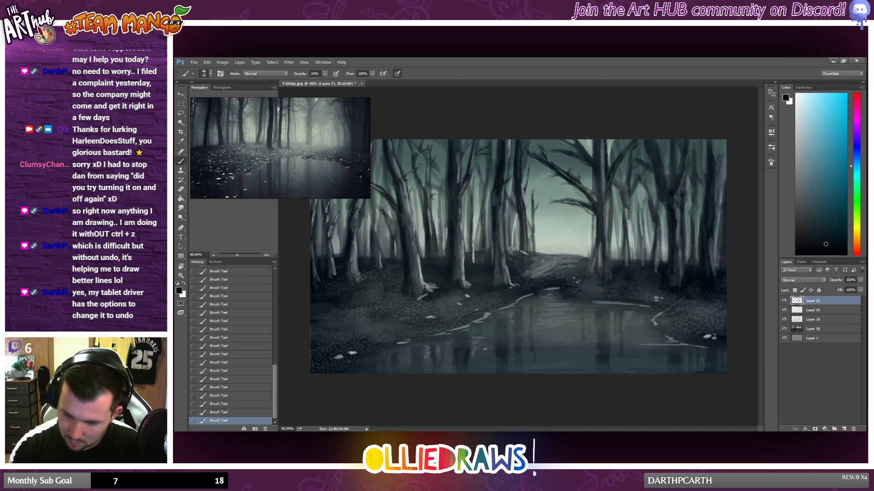
# Step: Mix a pale blue from a dark blue sampled on the left bank and paint 24 px highlights around the trunk bases left of the clearing
pyautogui.scroll(-2, 526, 230)
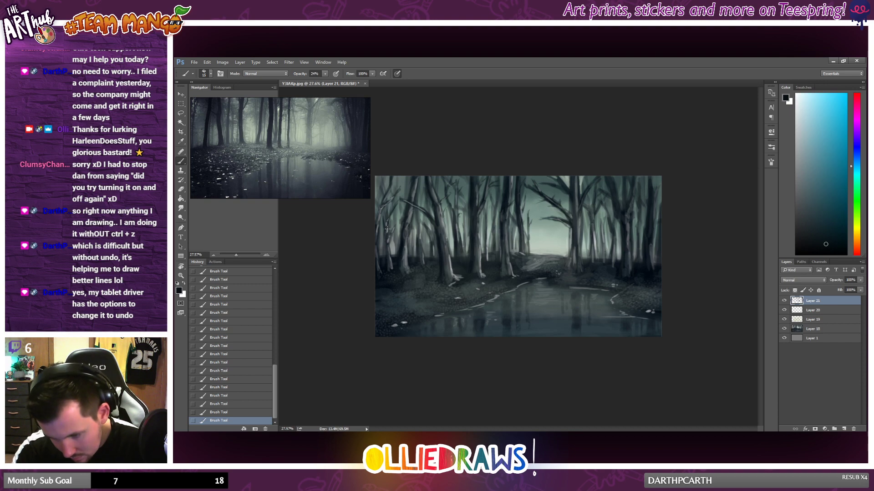
pyautogui.keyDown('alt'); pyautogui.click(392, 269); pyautogui.keyUp('alt')
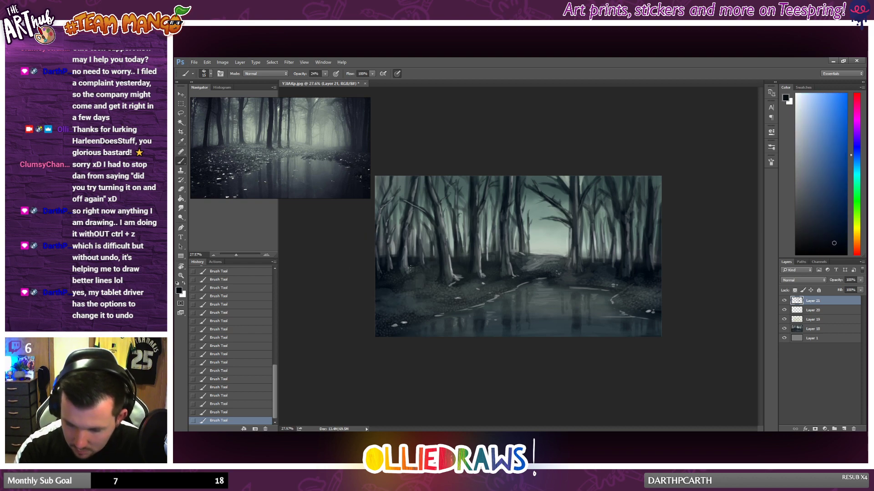
pyautogui.scroll(-2, 454, 280)
pyautogui.scroll(5, 454, 279)
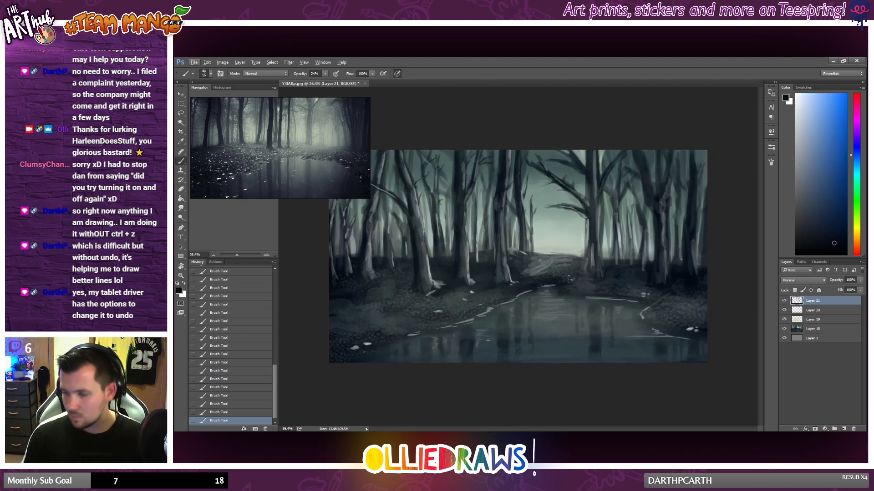
pyautogui.click(801, 111)
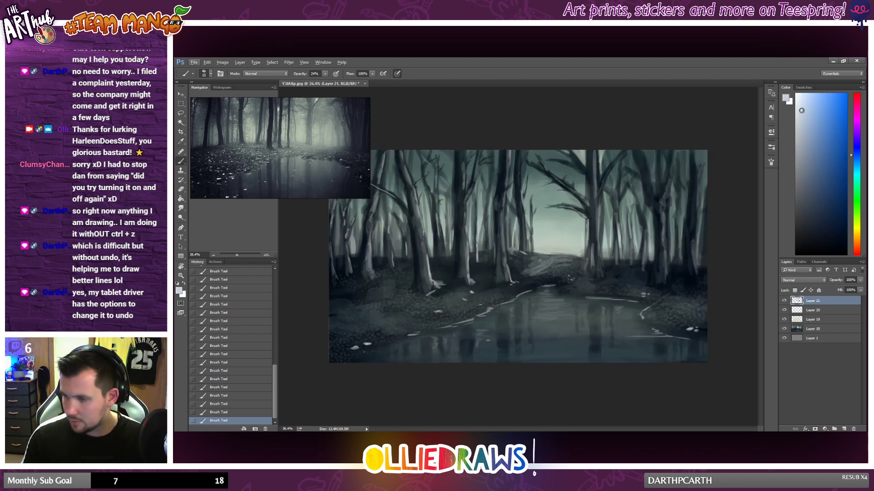
pyautogui.rightClick(526, 277)
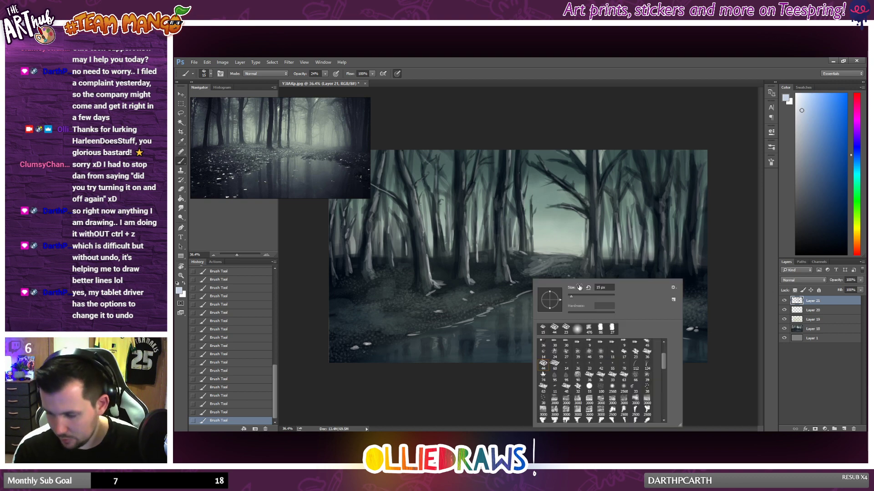
pyautogui.moveTo(538, 265); pyautogui.dragTo(565, 268)
pyautogui.rightClick(548, 275)
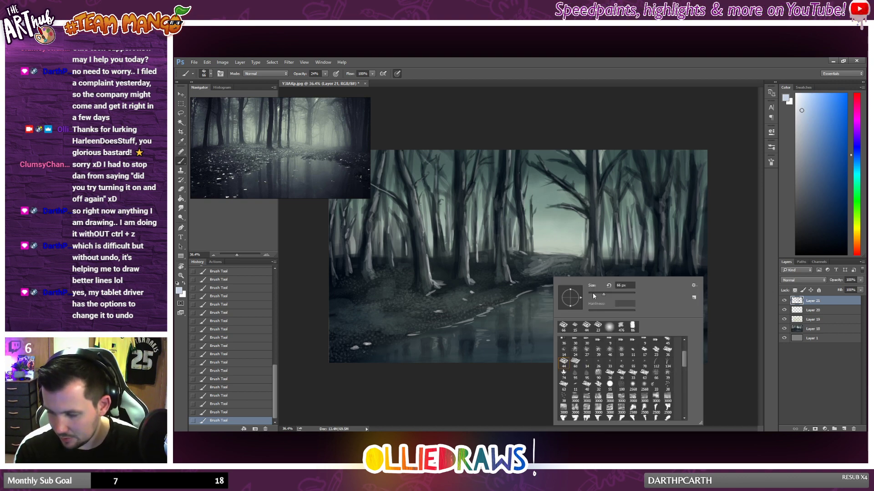
pyautogui.click(593, 295)
pyautogui.click(482, 263)
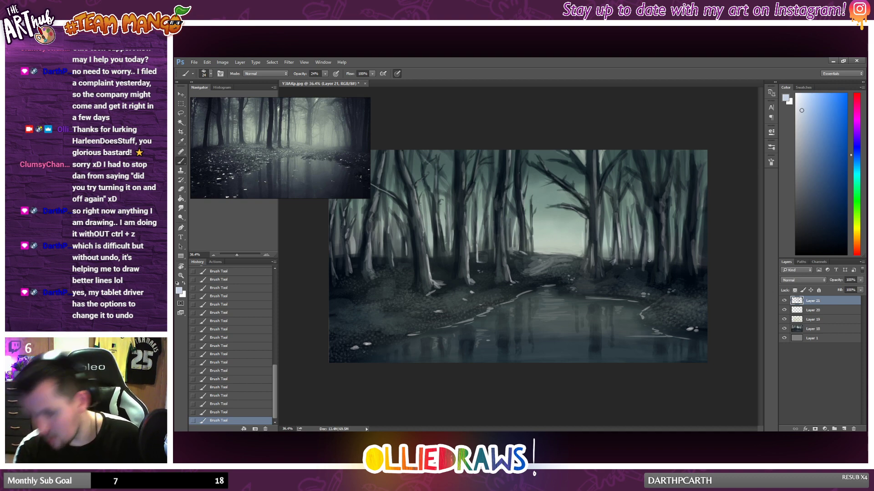
# Step: Paint a pale blue twig rising diagonally from the pond's right shoreline
pyautogui.scroll(-2, 423, 332)
pyautogui.scroll(3, 419, 333)
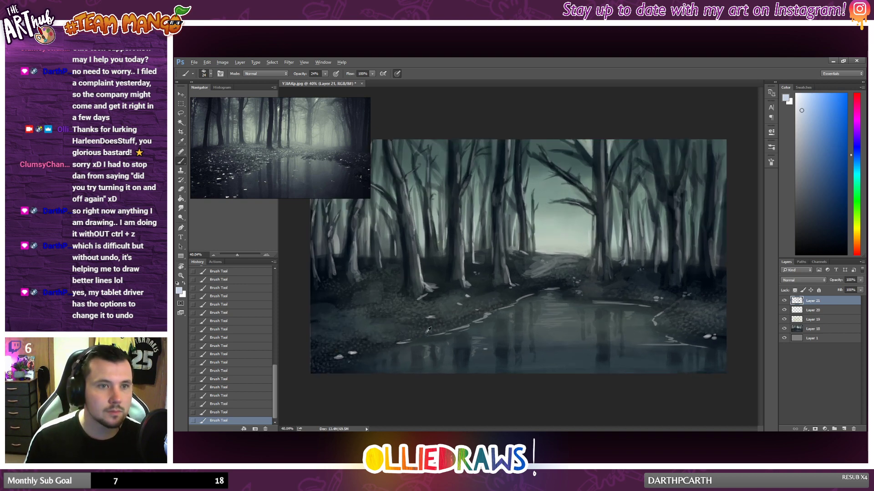
pyautogui.scroll(1, 428, 330)
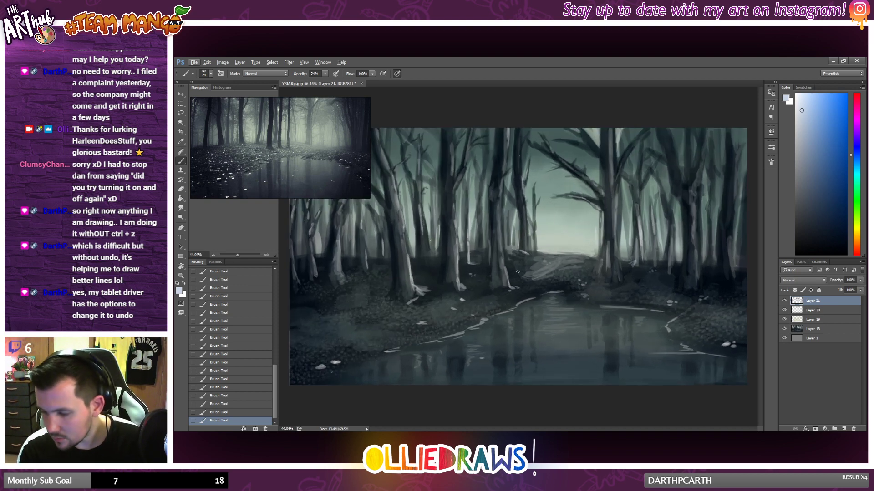
pyautogui.press('alt')
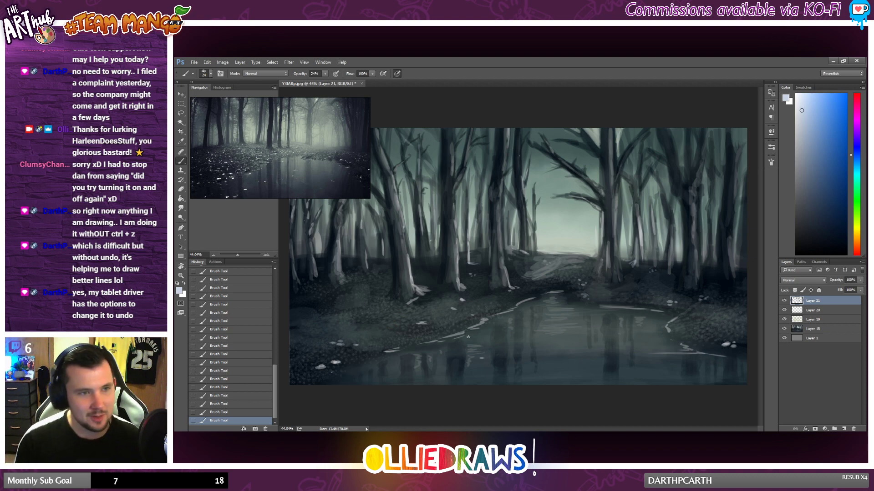
pyautogui.scroll(-2, 468, 336)
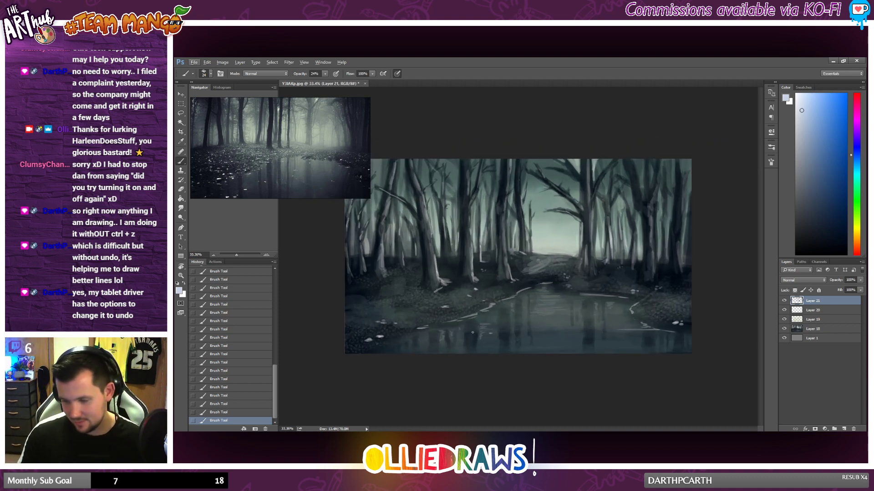
pyautogui.moveTo(661, 289); pyautogui.dragTo(637, 305)
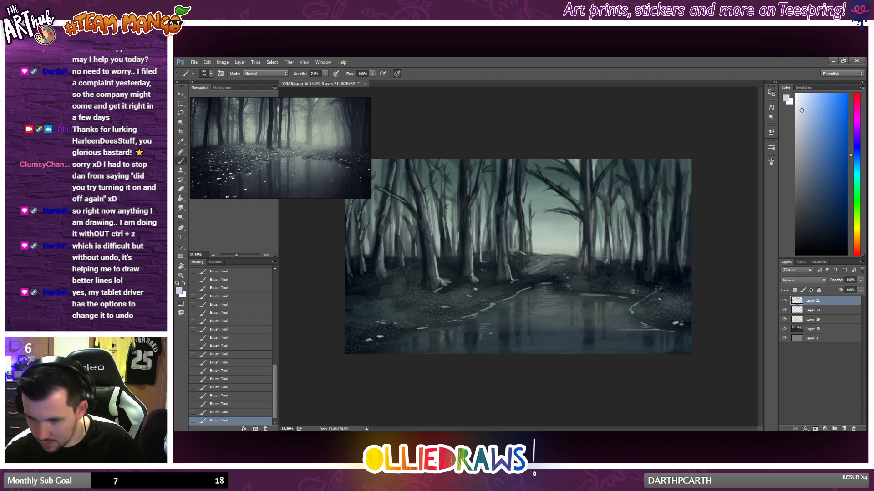
pyautogui.scroll(-1, 742, 301)
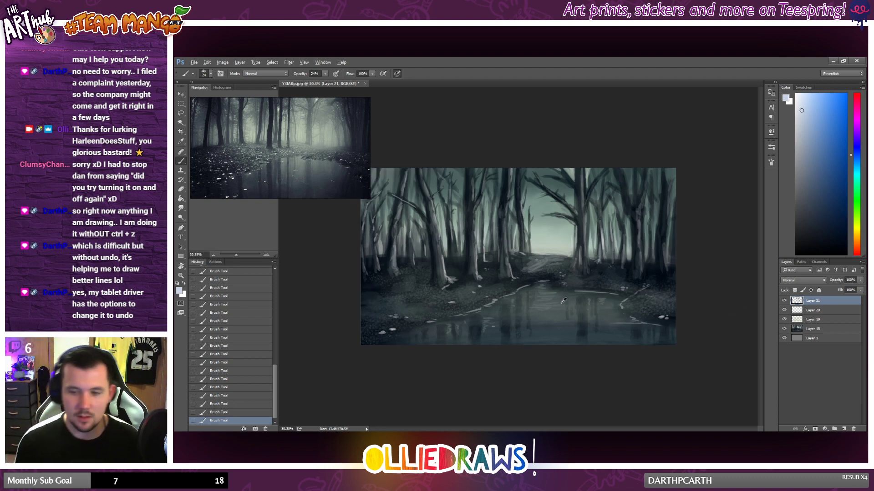
pyautogui.scroll(2, 528, 300)
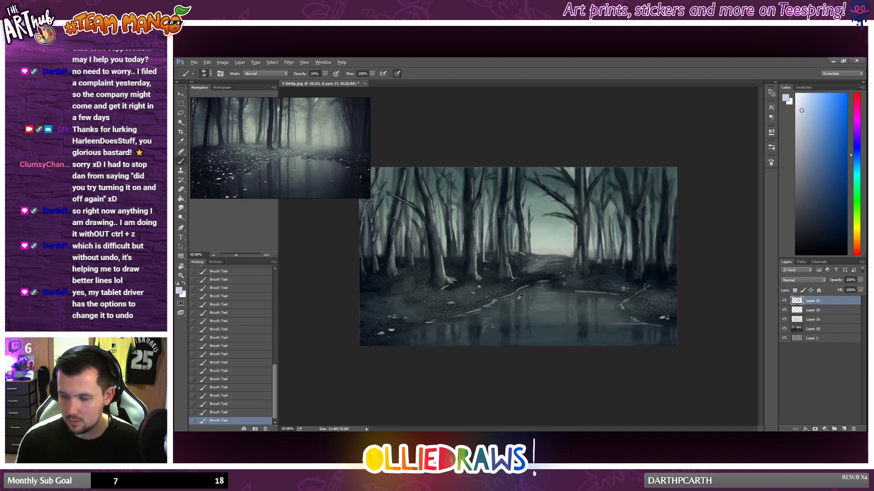
# Step: Brush pale blue highlights along the trunks and upper branches of the trees at the painting's right edge
pyautogui.moveTo(697, 229); pyautogui.dragTo(701, 270)
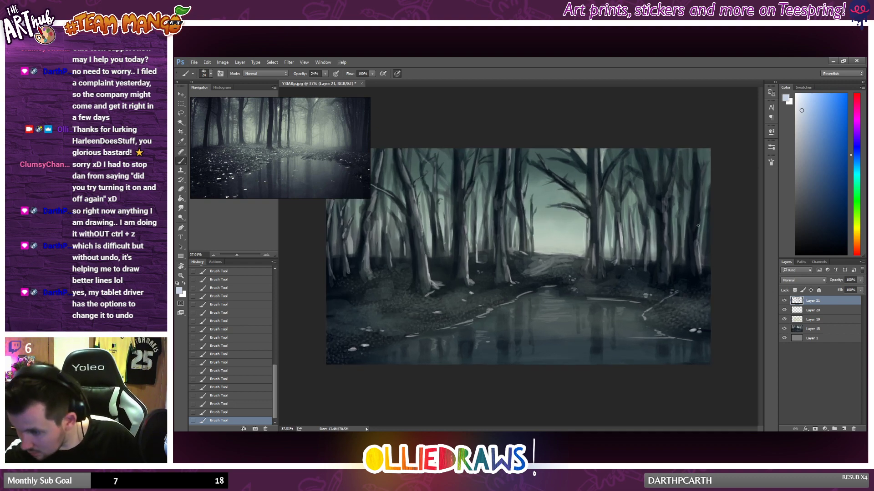
pyautogui.moveTo(698, 225)
pyautogui.mouseDown()
pyautogui.moveTo(700, 183)
pyautogui.moveTo(699, 234)
pyautogui.moveTo(680, 249)
pyautogui.moveTo(666, 202)
pyautogui.moveTo(668, 253)
pyautogui.mouseUp()
pyautogui.moveTo(671, 217)
pyautogui.mouseDown()
pyautogui.moveTo(675, 258)
pyautogui.moveTo(682, 240)
pyautogui.mouseUp()
pyautogui.moveTo(683, 204)
pyautogui.mouseDown()
pyautogui.moveTo(682, 184)
pyautogui.moveTo(670, 183)
pyautogui.moveTo(676, 157)
pyautogui.mouseUp()
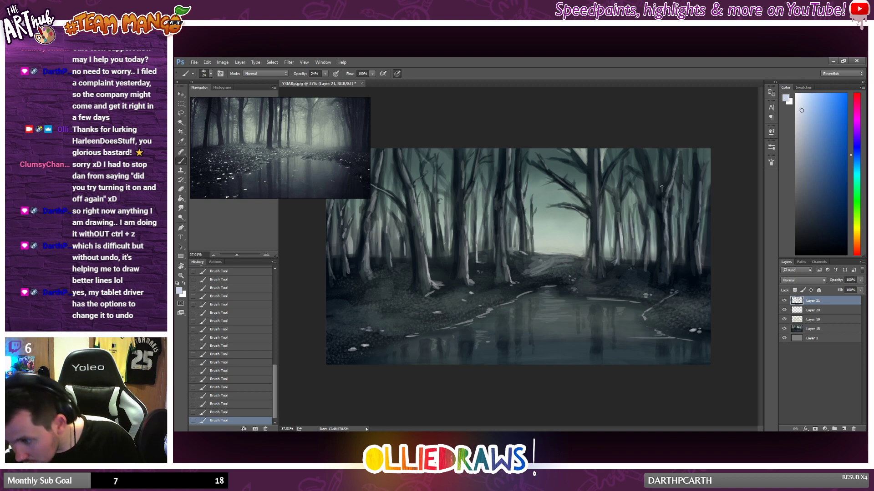
pyautogui.moveTo(661, 187)
pyautogui.mouseDown()
pyautogui.moveTo(662, 171)
pyautogui.moveTo(654, 191)
pyautogui.moveTo(653, 184)
pyautogui.mouseUp()
# Step: Examine the whole painting at several magnifications to judge the new trunk highlights against the pond and clearing
pyautogui.scroll(-2, 682, 221)
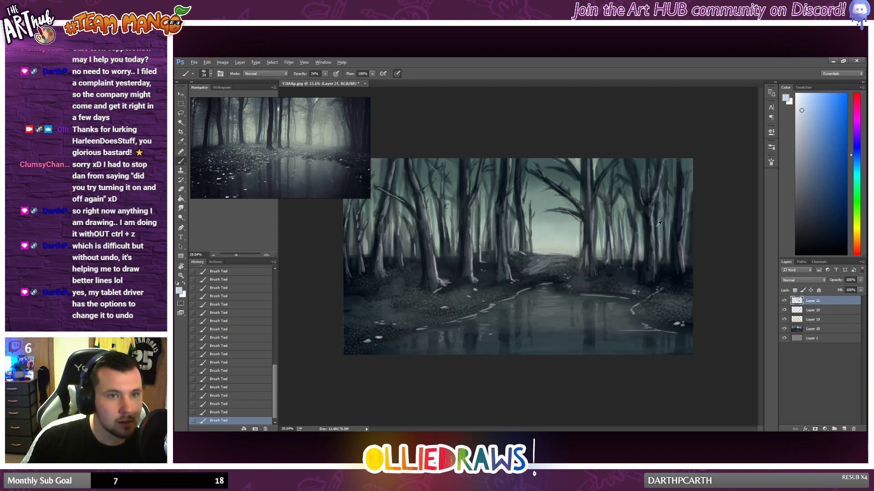
pyautogui.scroll(3, 682, 222)
pyautogui.scroll(-1, 663, 219)
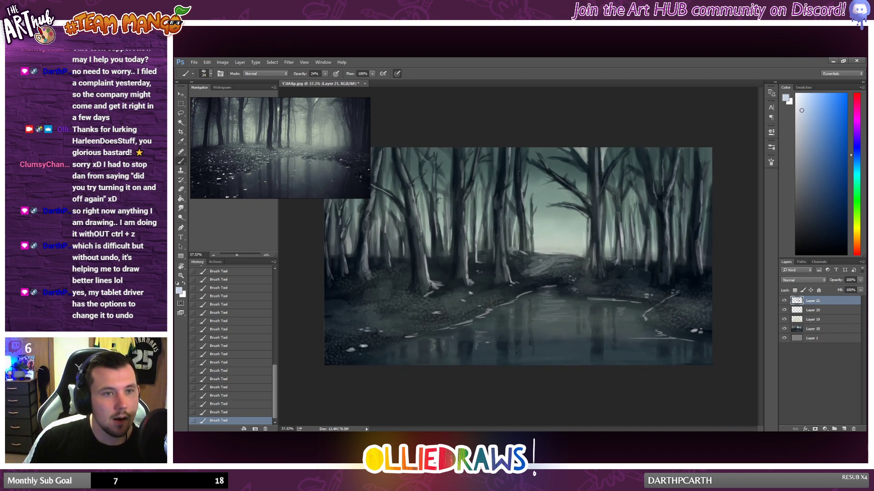
pyautogui.scroll(-1, 613, 300)
pyautogui.scroll(1, 592, 292)
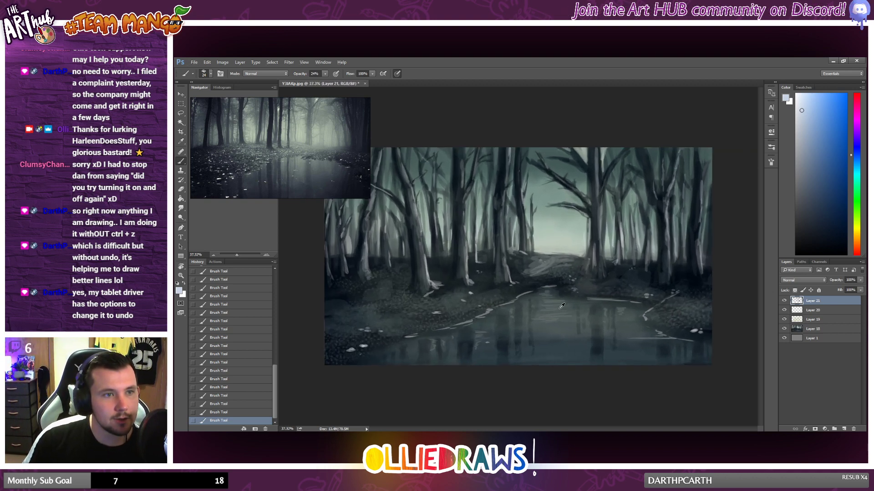
pyautogui.scroll(-1, 561, 305)
pyautogui.scroll(1, 558, 309)
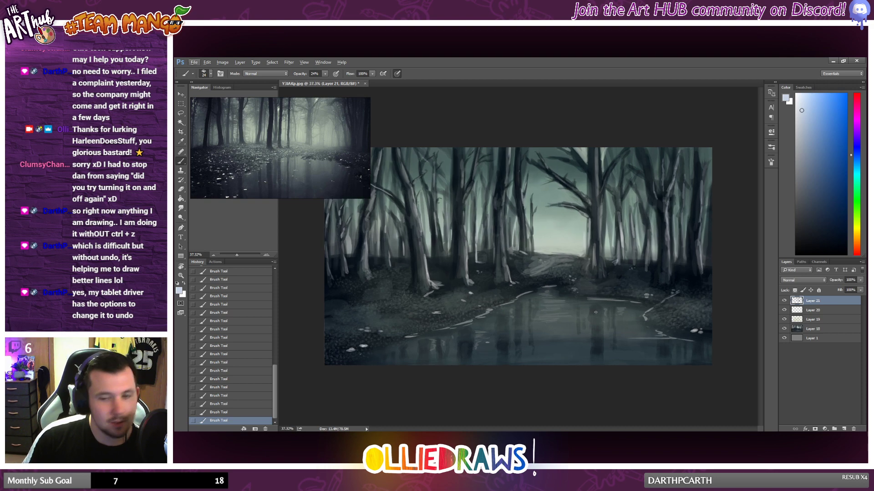
pyautogui.scroll(1, 508, 339)
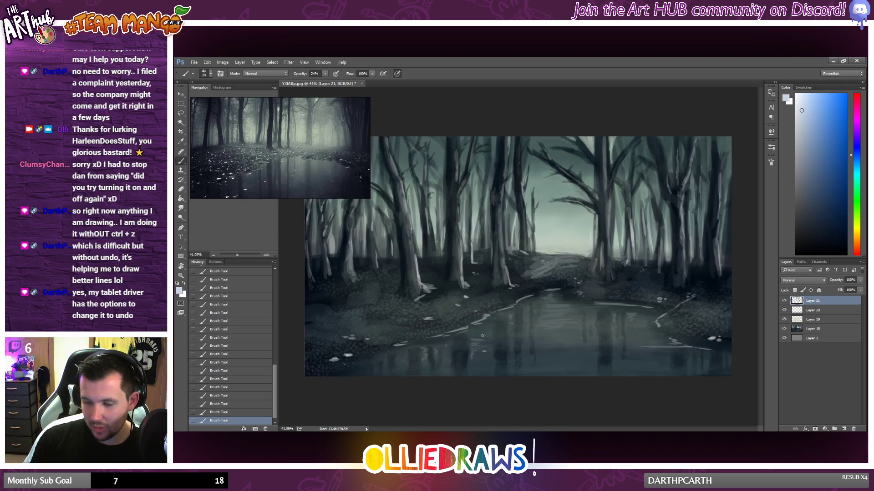
# Step: Sample near-black blue and dark blue-grey tones from the trunks and ground among the left-hand trees for touch-ups
pyautogui.scroll(-5, 481, 336)
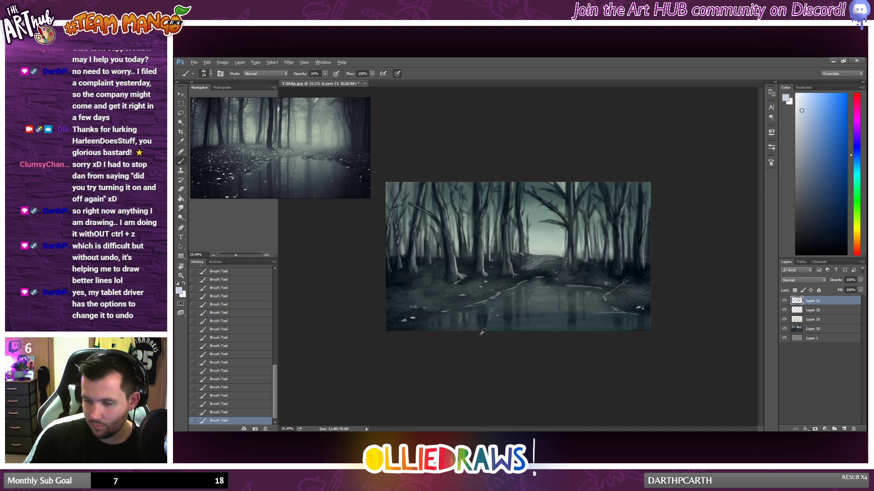
pyautogui.keyDown('alt'); pyautogui.click(476, 190); pyautogui.keyUp('alt')
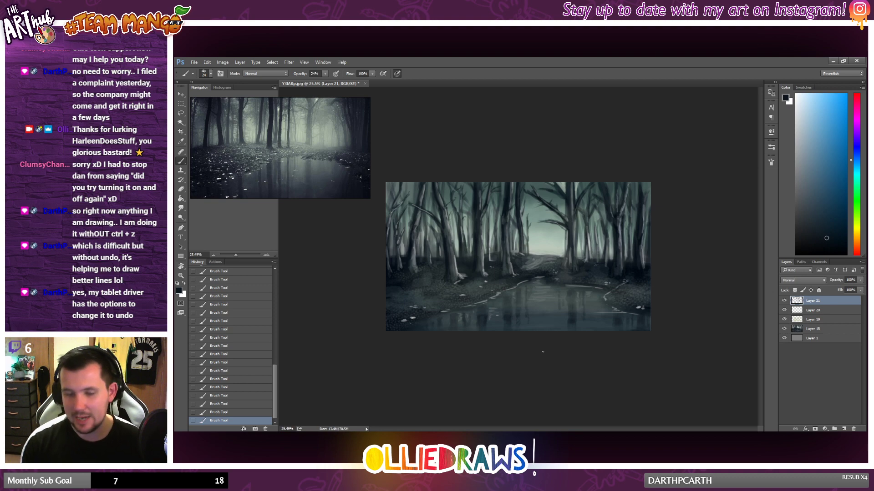
pyautogui.scroll(1, 459, 240)
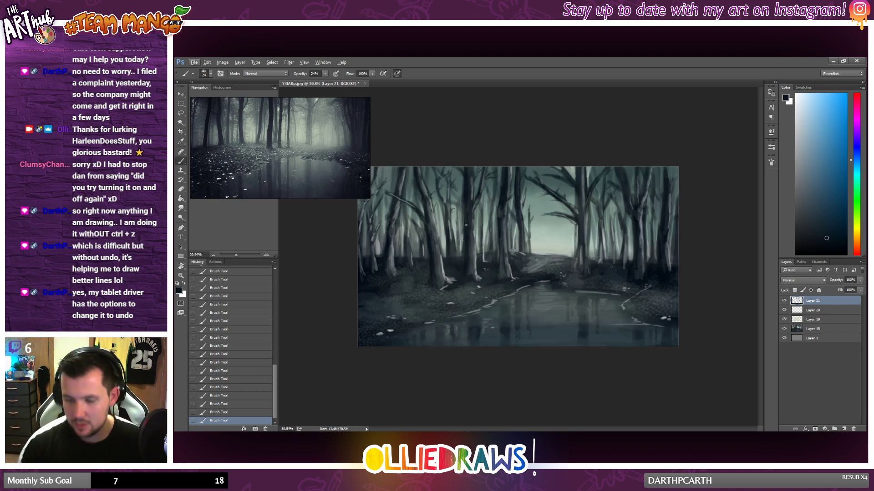
pyautogui.keyDown('alt'); pyautogui.click(414, 258); pyautogui.keyUp('alt')
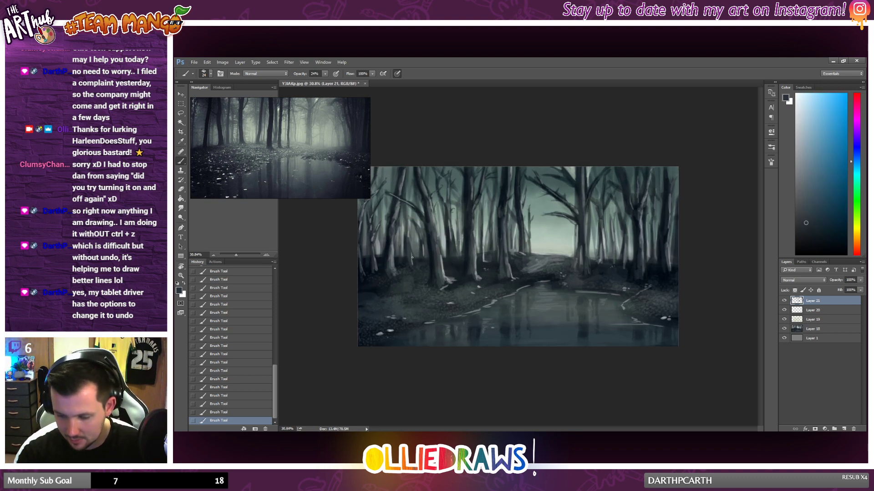
pyautogui.keyDown('alt'); pyautogui.click(414, 259); pyautogui.keyUp('alt')
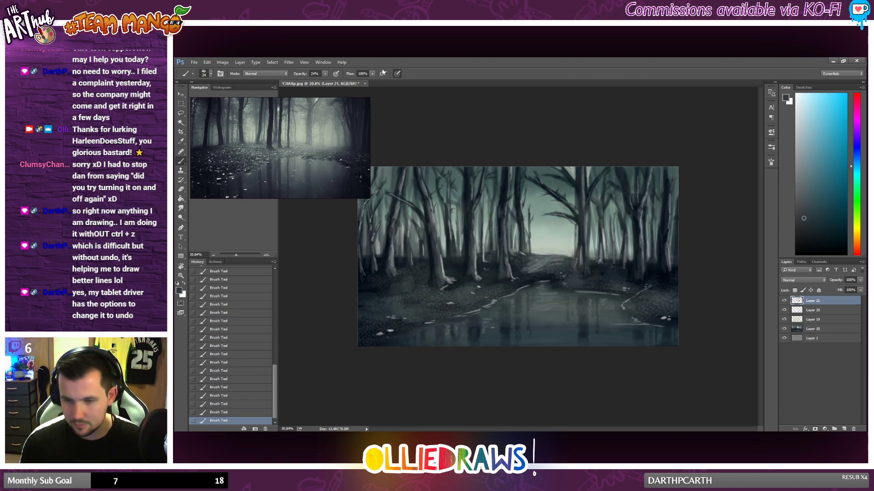
# Step: Dab light grey and near-white flecks near the pond's lower-left edge and soften the water's surface with the Eraser at 32% opacity
pyautogui.moveTo(801, 183); pyautogui.dragTo(792, 170)
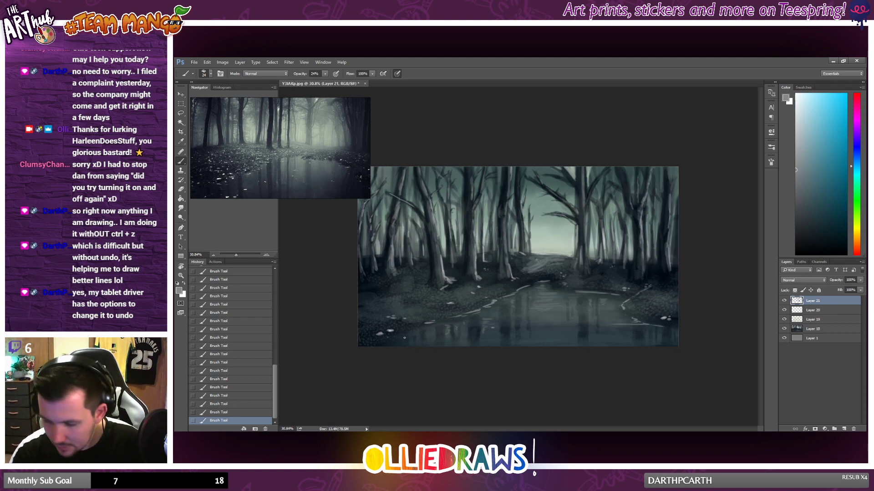
pyautogui.click(795, 108)
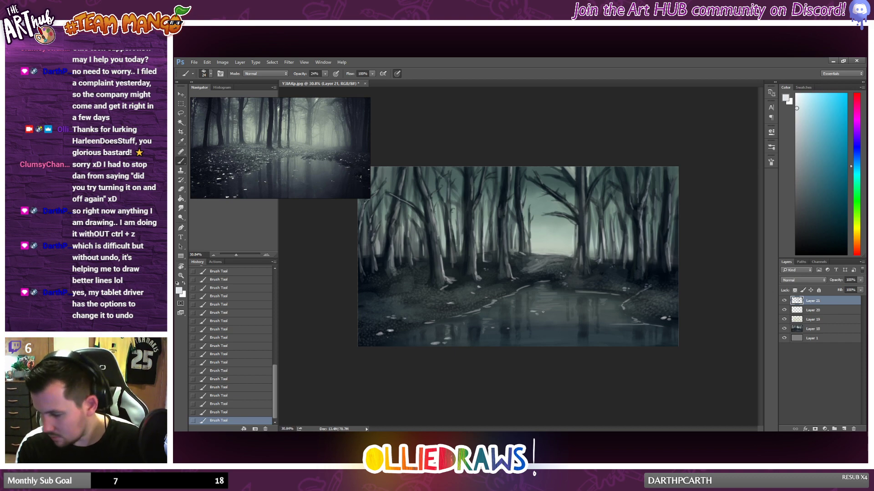
pyautogui.press('e')
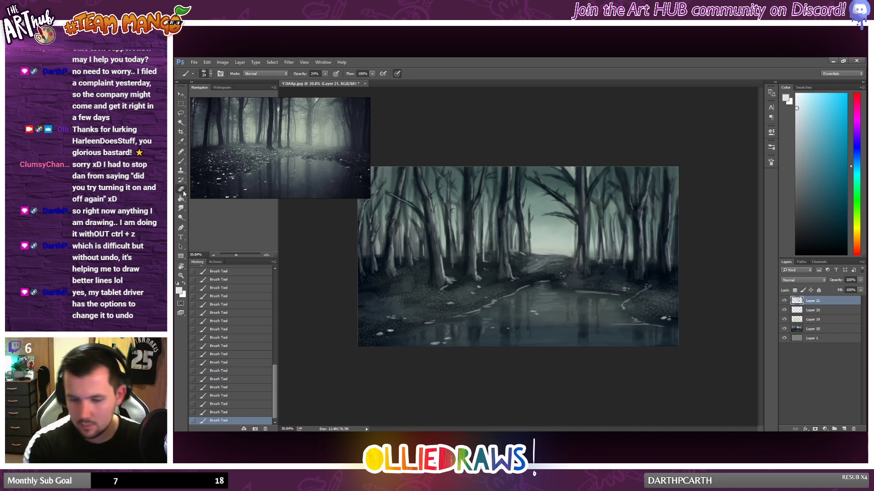
pyautogui.moveTo(545, 322)
pyautogui.mouseDown()
pyautogui.moveTo(530, 324)
pyautogui.moveTo(581, 307)
pyautogui.mouseUp()
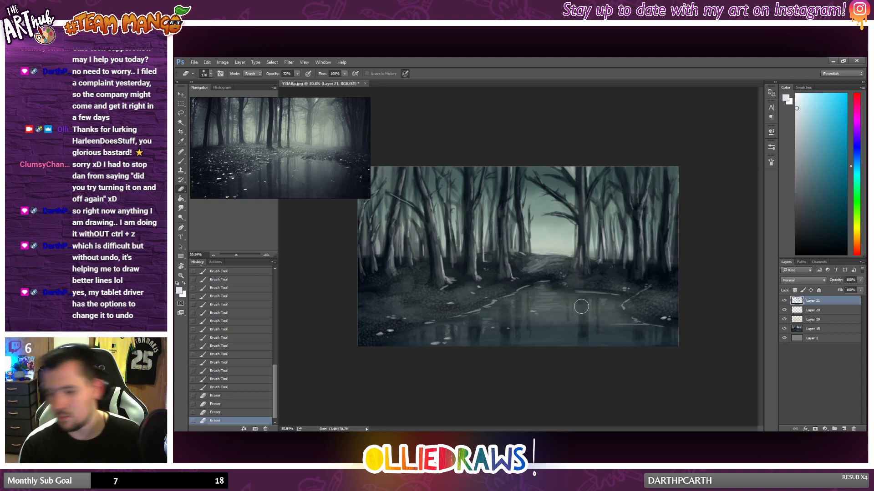
# Step: Sample light grey from the clearing and brush pale strokes along the ground line at the far end of the path
pyautogui.press('b')
pyautogui.keyDown('alt'); pyautogui.click(534, 251); pyautogui.keyUp('alt')
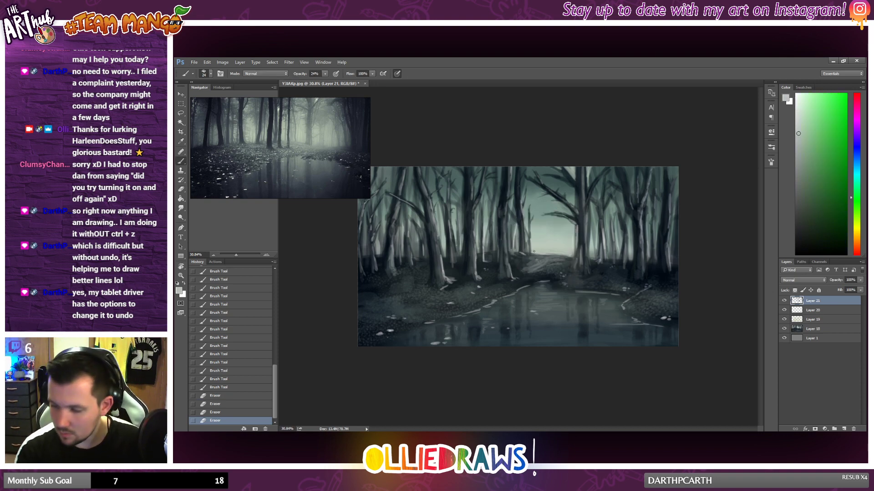
pyautogui.moveTo(552, 254); pyautogui.dragTo(561, 256)
pyautogui.moveTo(555, 255); pyautogui.dragTo(566, 256)
pyautogui.moveTo(559, 255)
pyautogui.mouseDown()
pyautogui.moveTo(646, 242)
pyautogui.moveTo(585, 257)
pyautogui.moveTo(563, 256)
pyautogui.mouseUp()
pyautogui.scroll(-5, 609, 269)
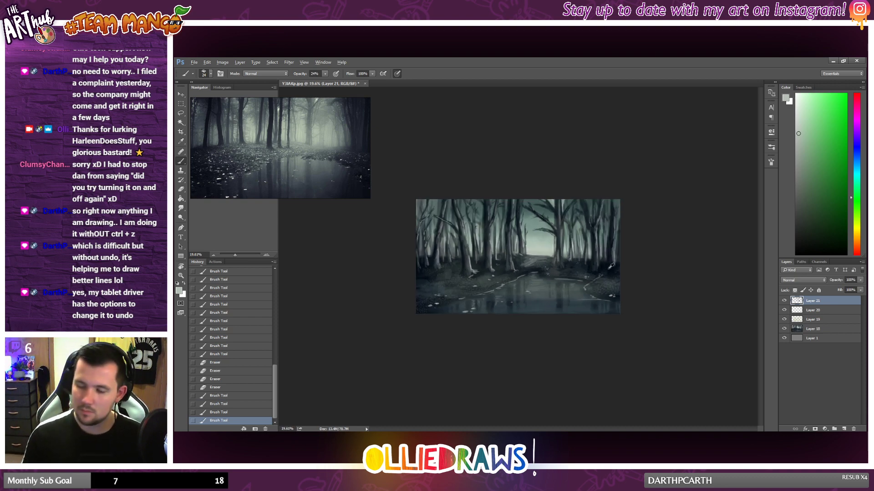
pyautogui.scroll(3, 610, 267)
pyautogui.scroll(3, 551, 282)
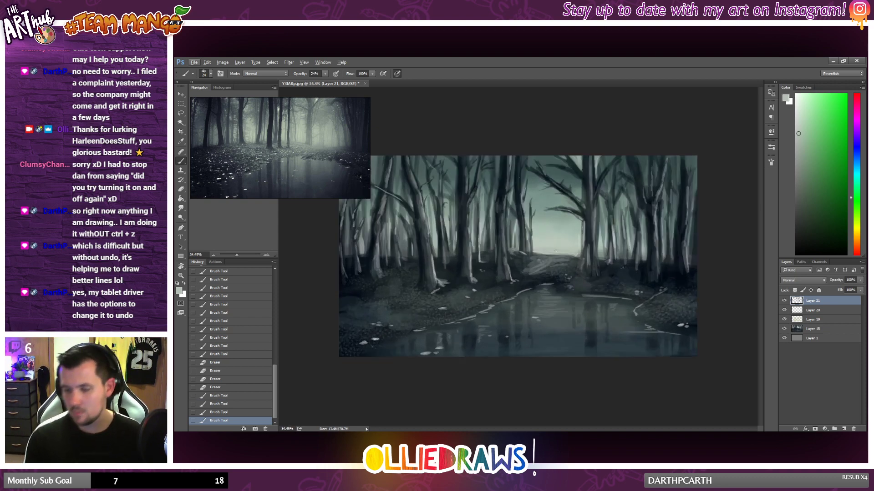
pyautogui.keyDown('alt'); pyautogui.click(542, 255); pyautogui.keyUp('alt')
pyautogui.moveTo(543, 255); pyautogui.dragTo(556, 255)
pyautogui.moveTo(545, 254); pyautogui.dragTo(560, 255)
pyautogui.moveTo(551, 255)
pyautogui.mouseDown()
pyautogui.moveTo(576, 257)
pyautogui.moveTo(546, 255)
pyautogui.mouseUp()
pyautogui.moveTo(550, 255); pyautogui.dragTo(538, 256)
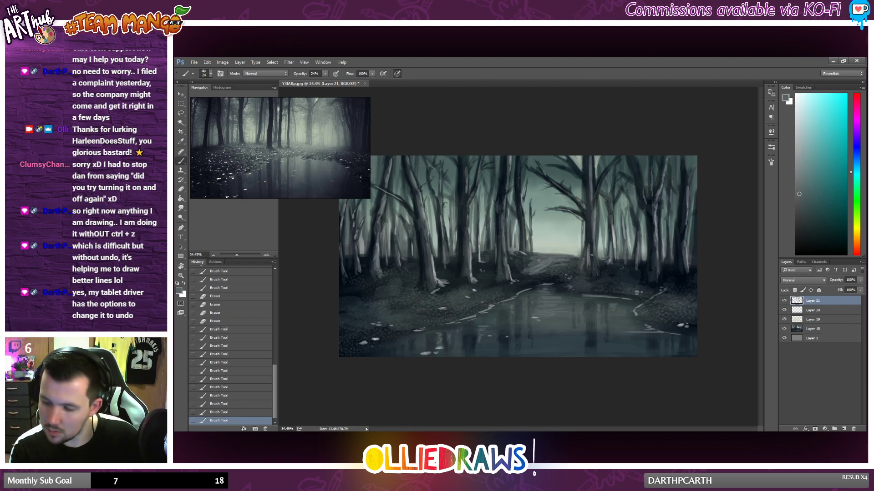
# Step: Brush dark grey-teal touches along the ground at the base of the large tree right of the clearing and the left-hand trunks
pyautogui.moveTo(591, 255); pyautogui.dragTo(611, 261)
pyautogui.moveTo(609, 261); pyautogui.dragTo(614, 261)
pyautogui.moveTo(612, 261); pyautogui.dragTo(618, 261)
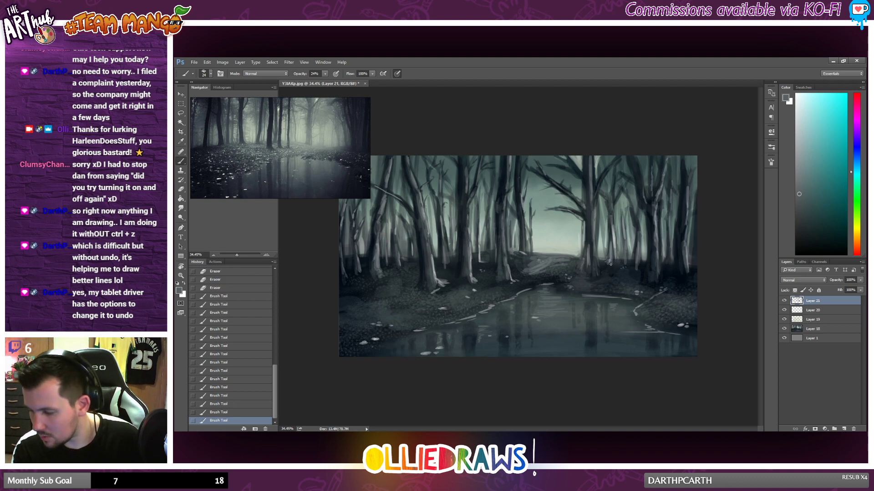
pyautogui.moveTo(458, 257); pyautogui.dragTo(448, 263)
pyautogui.keyDown('alt'); pyautogui.click(446, 264); pyautogui.keyUp('alt')
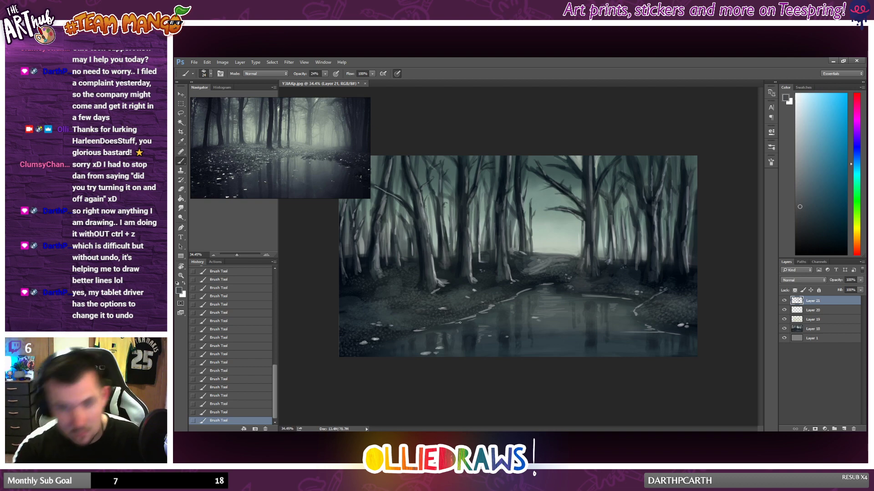
# Step: Examine the whole painting at several magnifications to judge the overall composition and the ground around the path
pyautogui.scroll(-3, 469, 318)
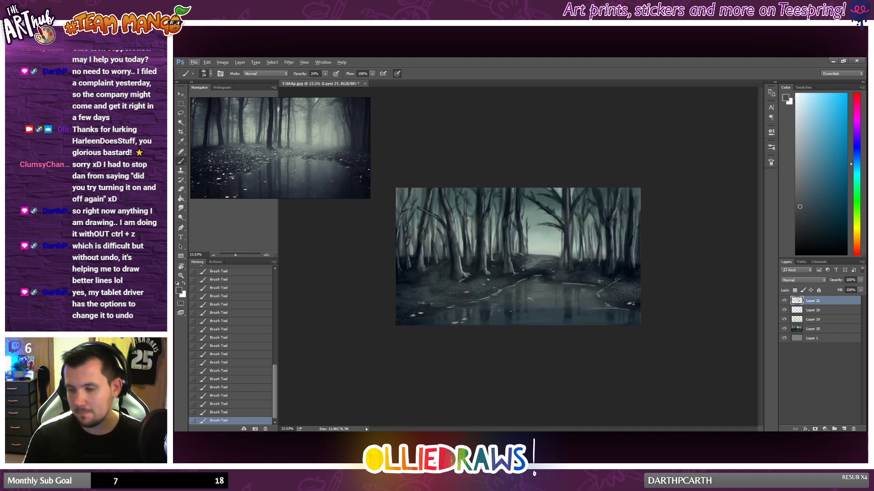
pyautogui.scroll(1, 526, 268)
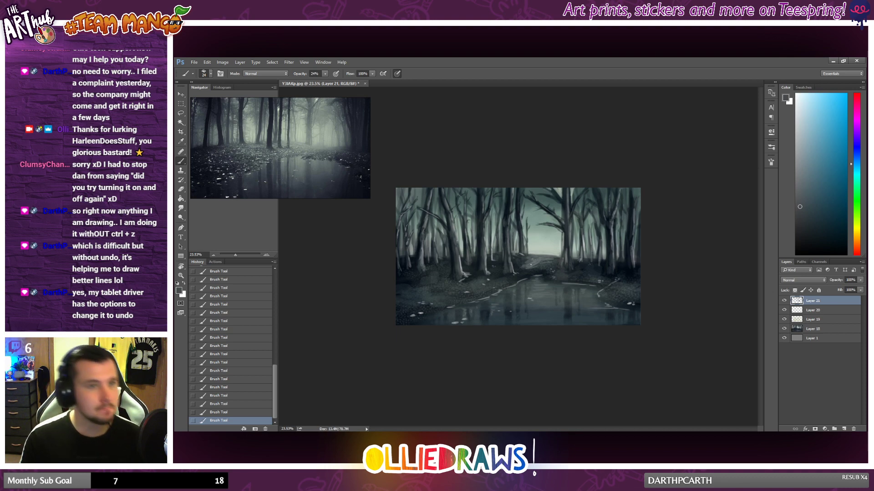
pyautogui.scroll(5, 531, 265)
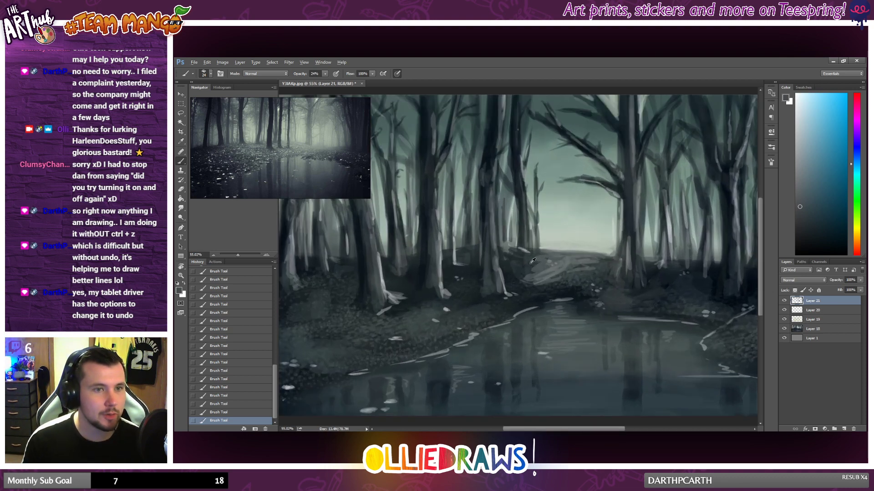
pyautogui.scroll(-6, 532, 261)
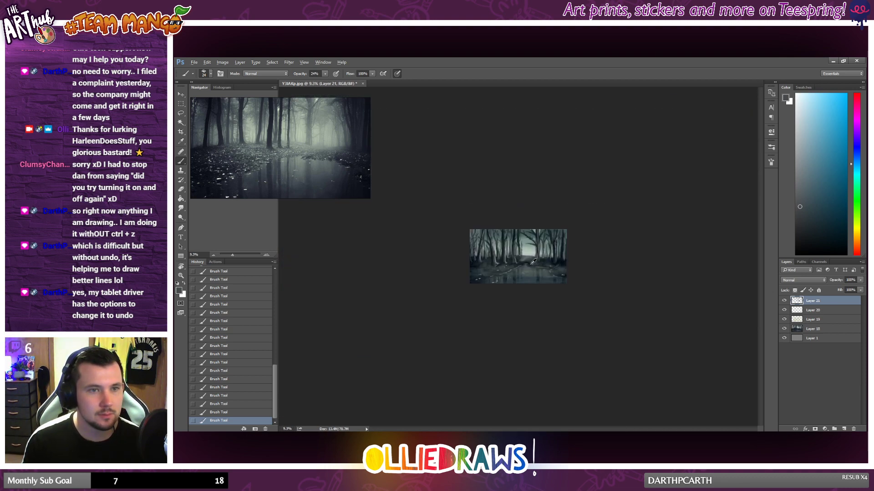
pyautogui.scroll(-1, 533, 261)
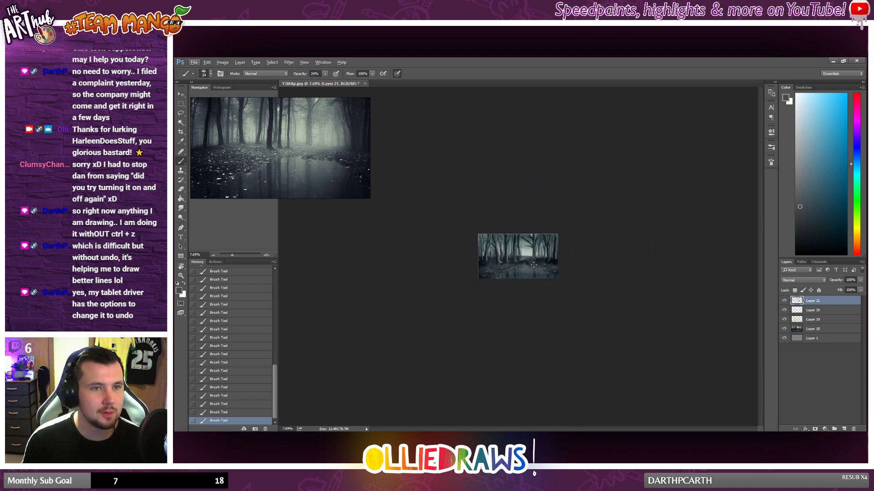
pyautogui.scroll(5, 547, 271)
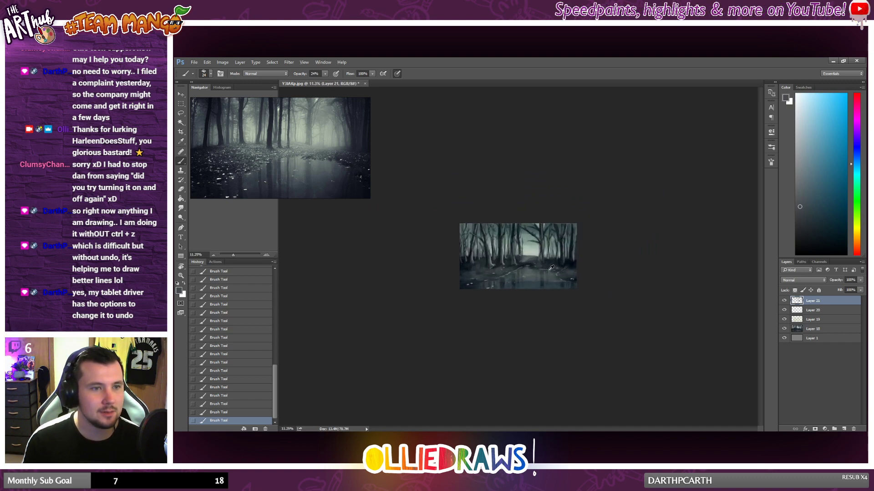
pyautogui.scroll(3, 572, 275)
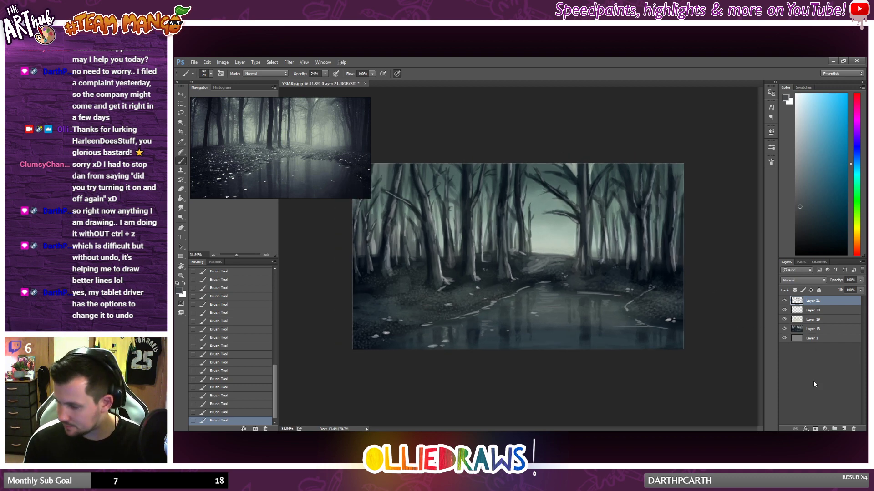
# Step: Add a new layer above the others, choose a soft round brush with 0% hardness and sample light grey-green from the clearing
pyautogui.click(843, 428)
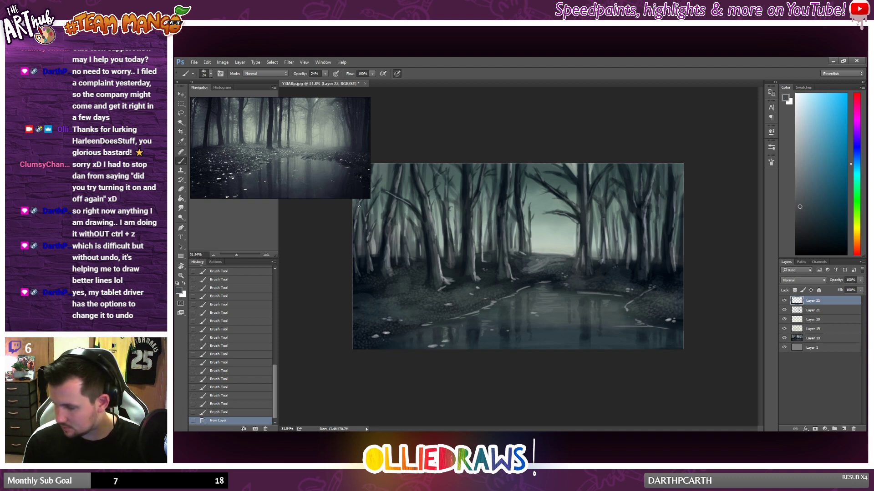
pyautogui.rightClick(534, 285)
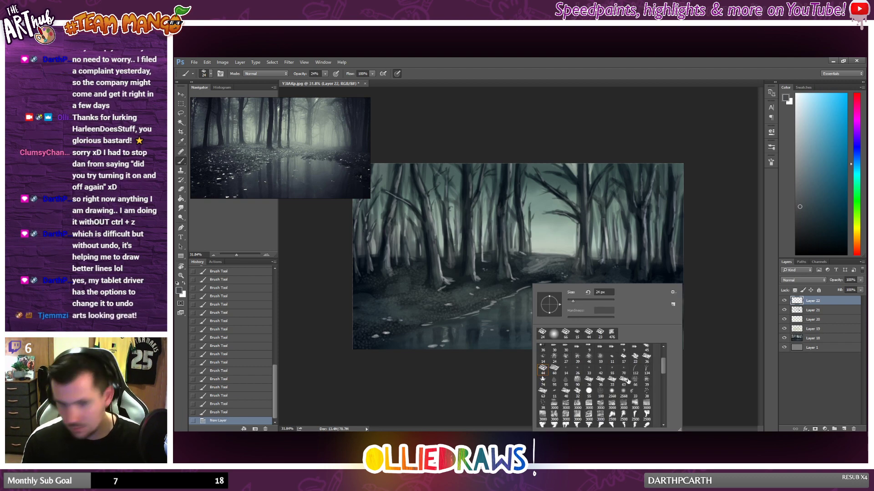
pyautogui.scroll(-4, 637, 391)
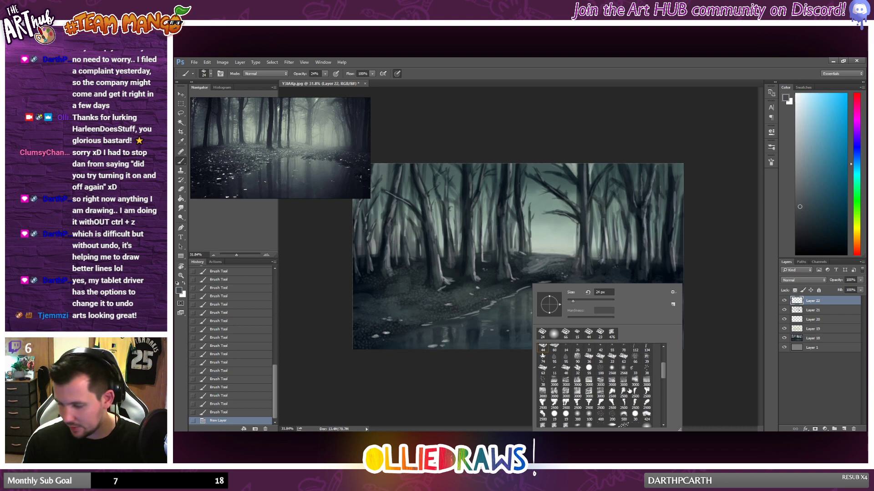
pyautogui.scroll(-1, 653, 402)
pyautogui.click(646, 399)
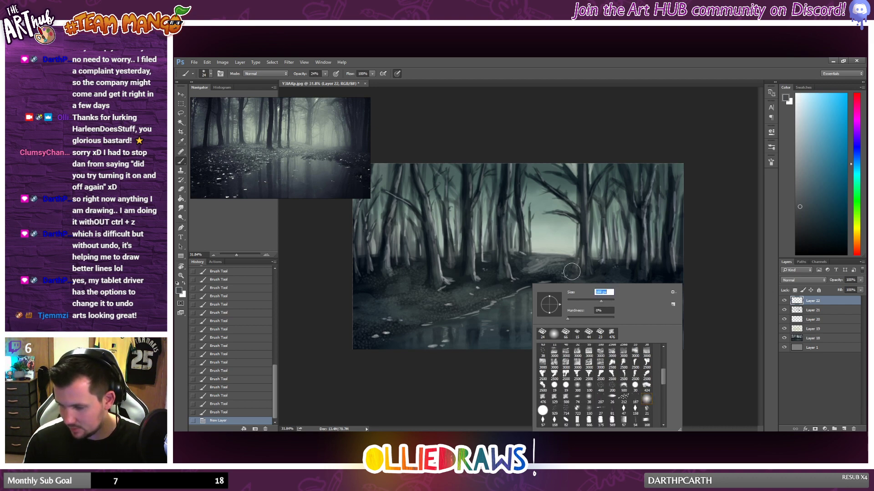
pyautogui.keyDown('alt'); pyautogui.click(551, 245); pyautogui.keyUp('alt')
# Step: Brush soft light grey-green mist around the lower trunks on both sides of the clearing at 24% brush opacity
pyautogui.moveTo(520, 255)
pyautogui.mouseDown()
pyautogui.moveTo(618, 242)
pyautogui.moveTo(542, 271)
pyautogui.moveTo(572, 274)
pyautogui.moveTo(517, 257)
pyautogui.moveTo(539, 242)
pyautogui.moveTo(498, 221)
pyautogui.moveTo(509, 246)
pyautogui.moveTo(410, 241)
pyautogui.moveTo(448, 255)
pyautogui.mouseUp()
pyautogui.hotkey('ctrl', 'z')
pyautogui.moveTo(401, 269)
pyautogui.mouseDown()
pyautogui.moveTo(537, 261)
pyautogui.moveTo(524, 264)
pyautogui.mouseUp()
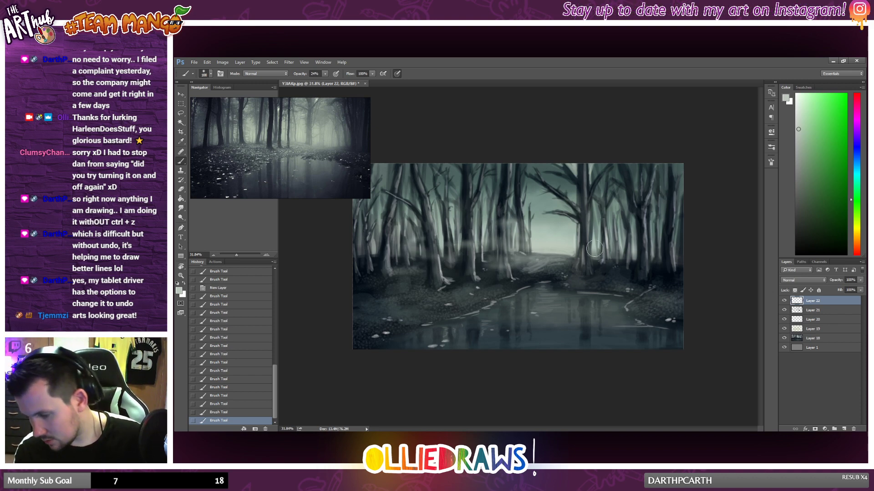
pyautogui.moveTo(571, 246)
pyautogui.mouseDown()
pyautogui.moveTo(594, 250)
pyautogui.moveTo(594, 234)
pyautogui.moveTo(608, 232)
pyautogui.moveTo(608, 245)
pyautogui.moveTo(599, 227)
pyautogui.moveTo(610, 255)
pyautogui.moveTo(624, 237)
pyautogui.mouseUp()
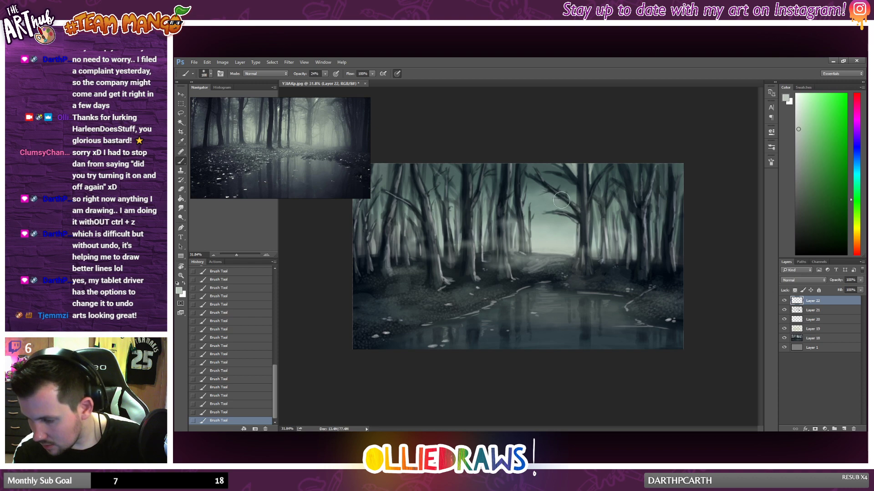
pyautogui.moveTo(631, 242)
pyautogui.mouseDown()
pyautogui.moveTo(647, 252)
pyautogui.moveTo(627, 265)
pyautogui.moveTo(648, 268)
pyautogui.moveTo(620, 269)
pyautogui.mouseUp()
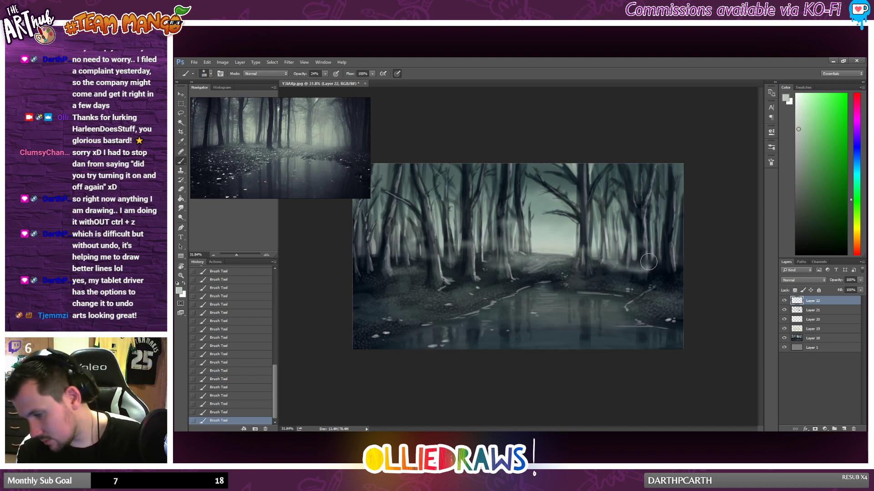
pyautogui.moveTo(665, 262); pyautogui.dragTo(670, 262)
pyautogui.moveTo(422, 272)
pyautogui.mouseDown()
pyautogui.moveTo(443, 272)
pyautogui.moveTo(424, 274)
pyautogui.mouseUp()
pyautogui.moveTo(378, 236)
pyautogui.mouseDown()
pyautogui.moveTo(371, 244)
pyautogui.moveTo(410, 246)
pyautogui.moveTo(365, 247)
pyautogui.mouseUp()
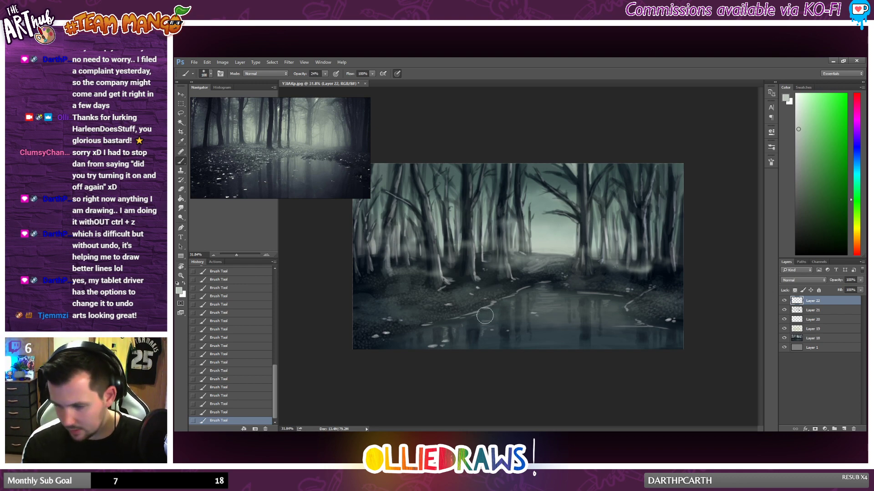
pyautogui.scroll(-2, 479, 316)
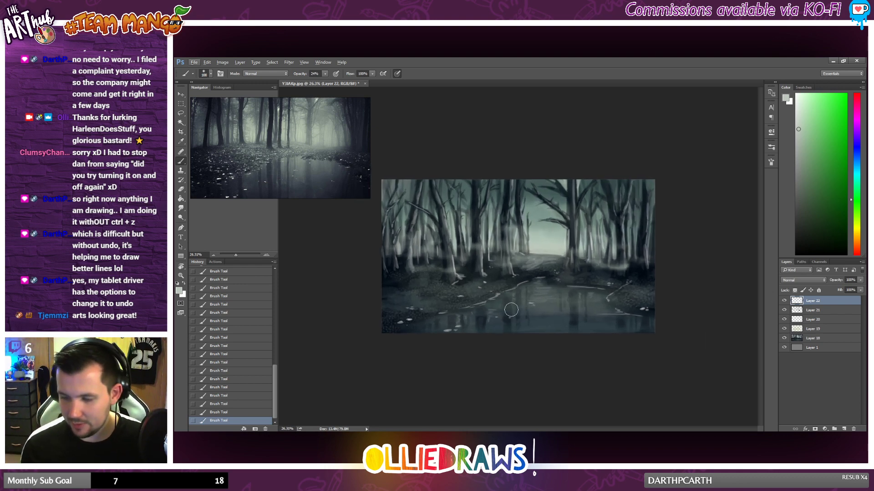
pyautogui.moveTo(413, 267)
pyautogui.mouseDown()
pyautogui.moveTo(443, 269)
pyautogui.moveTo(435, 274)
pyautogui.mouseUp()
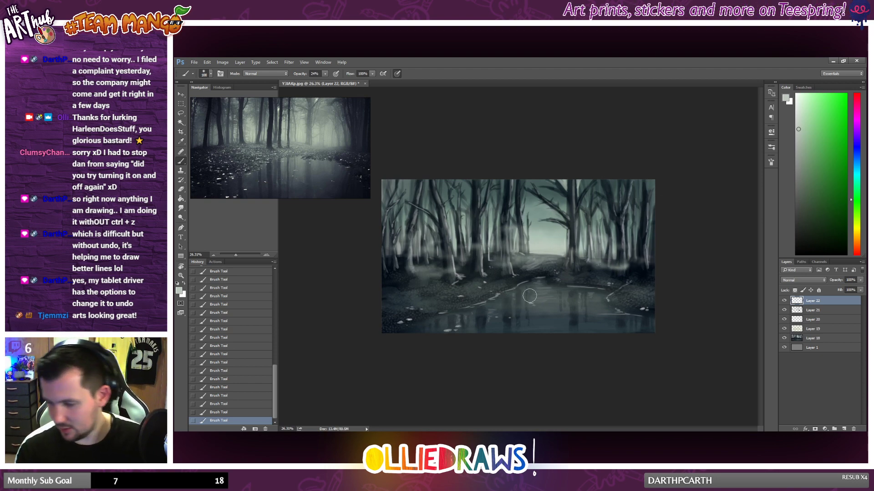
# Step: Lower the mist layer's opacity to 86% and brush more haze around the path and the pond's far bank
pyautogui.click(860, 279)
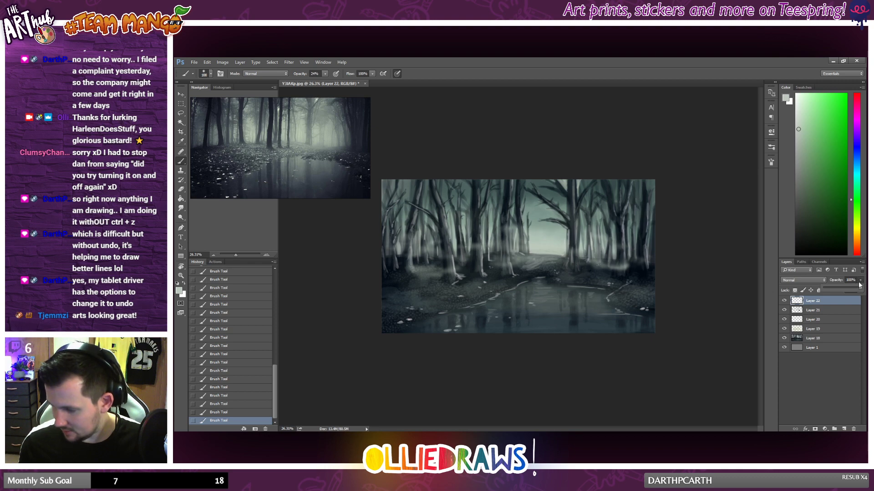
pyautogui.moveTo(857, 291); pyautogui.dragTo(852, 290)
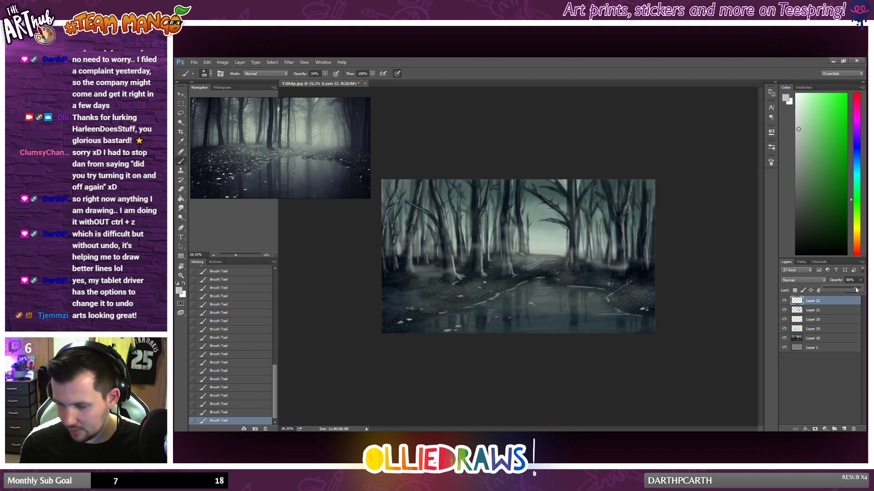
pyautogui.click(498, 253)
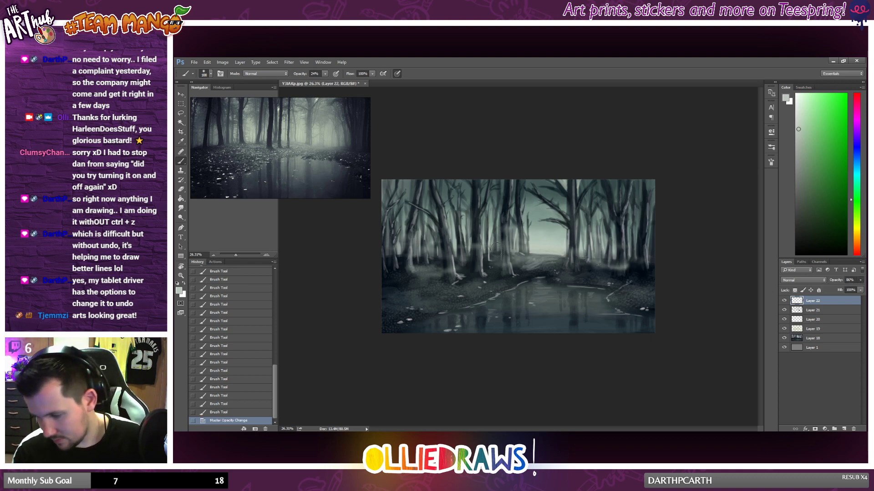
pyautogui.moveTo(501, 253); pyautogui.dragTo(530, 258)
pyautogui.moveTo(585, 261)
pyautogui.mouseDown()
pyautogui.moveTo(601, 261)
pyautogui.moveTo(496, 274)
pyautogui.mouseUp()
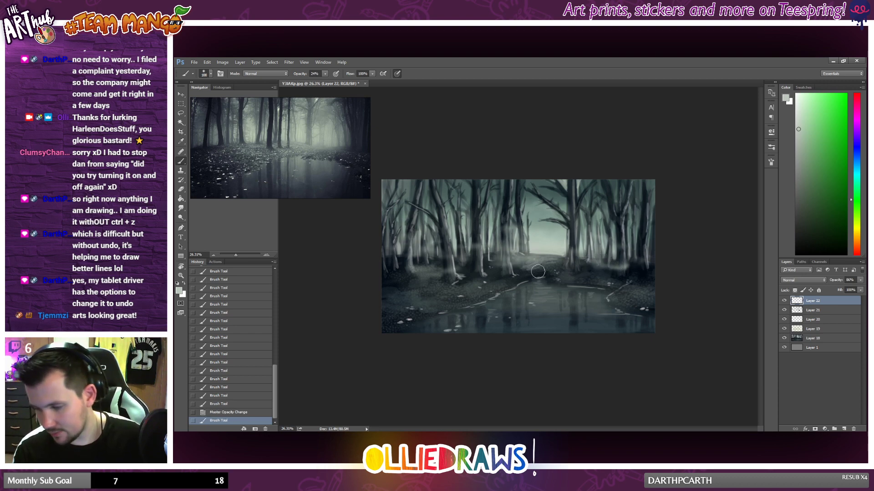
# Step: Try out soft mist strokes over the pond's right side, undoing unwanted ones, and lay a band of haze across the water
pyautogui.moveTo(613, 303)
pyautogui.mouseDown()
pyautogui.moveTo(657, 299)
pyautogui.moveTo(594, 303)
pyautogui.moveTo(664, 300)
pyautogui.moveTo(588, 299)
pyautogui.moveTo(622, 299)
pyautogui.mouseUp()
pyautogui.hotkey('ctrl', 'z')
pyautogui.moveTo(622, 299)
pyautogui.mouseDown()
pyautogui.moveTo(567, 303)
pyautogui.moveTo(671, 301)
pyautogui.moveTo(639, 319)
pyautogui.moveTo(564, 319)
pyautogui.mouseUp()
pyautogui.hotkey('ctrl', 'z')
pyautogui.hotkey('ctrl', 'z')
pyautogui.moveTo(647, 305); pyautogui.dragTo(574, 314)
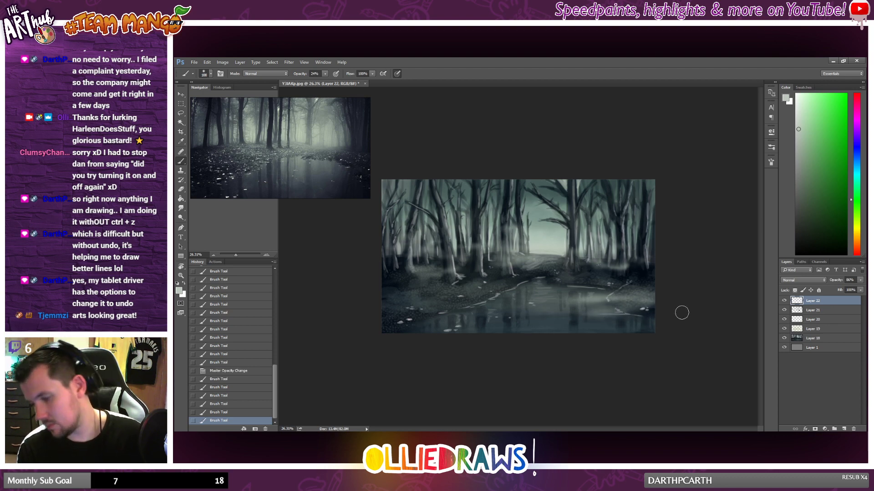
# Step: Brush low mist across the left foreground bank and among the tree bases on either side of the path
pyautogui.moveTo(376, 306); pyautogui.dragTo(460, 310)
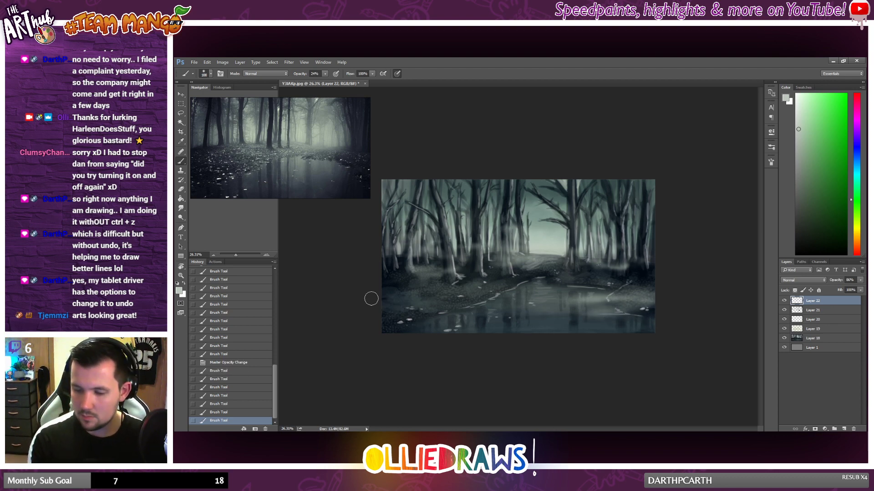
pyautogui.moveTo(389, 306); pyautogui.dragTo(482, 307)
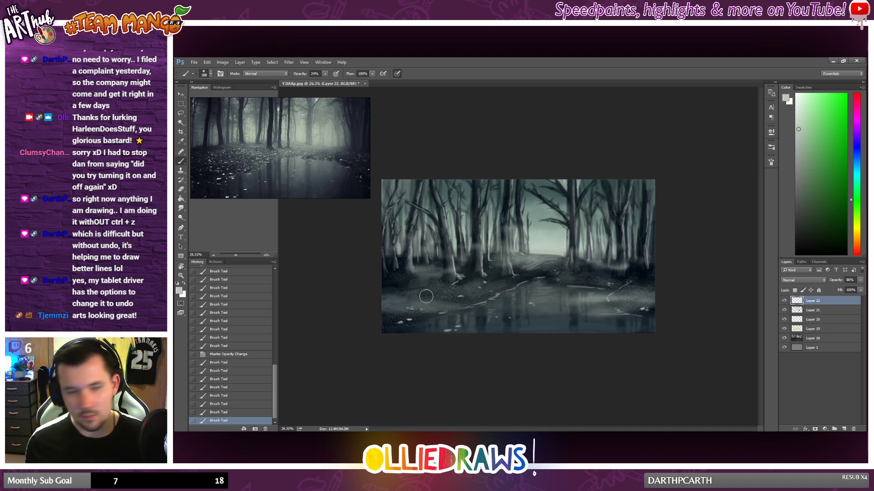
pyautogui.scroll(1, 517, 253)
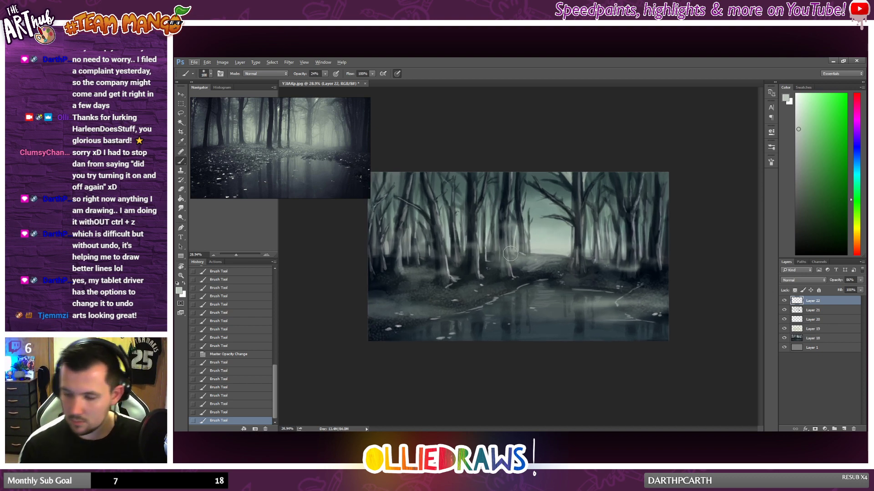
pyautogui.moveTo(592, 249); pyautogui.dragTo(564, 254)
pyautogui.moveTo(464, 256)
pyautogui.mouseDown()
pyautogui.moveTo(444, 251)
pyautogui.moveTo(439, 259)
pyautogui.moveTo(483, 253)
pyautogui.mouseUp()
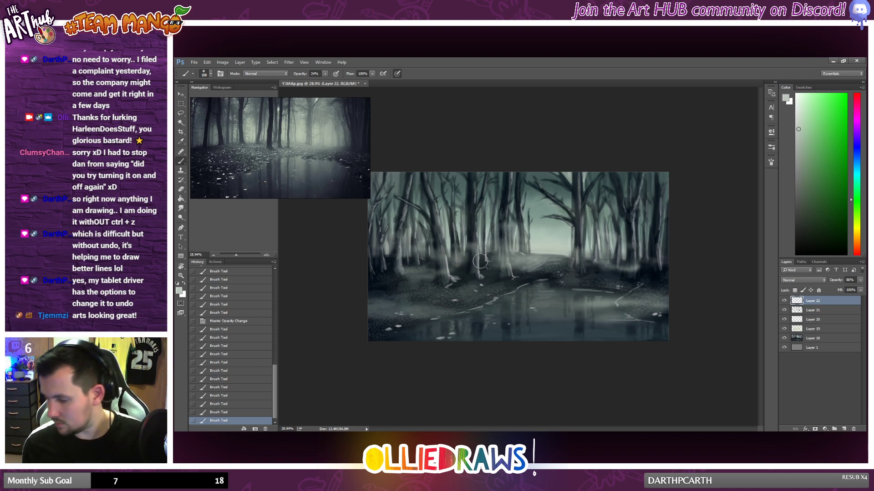
# Step: Dab a pale glow into the canopy gap at the painting's upper edge above the clearing and choose near-white as the brush colour
pyautogui.scroll(-1, 523, 236)
pyautogui.moveTo(564, 181); pyautogui.dragTo(563, 183)
pyautogui.moveTo(564, 178); pyautogui.dragTo(561, 184)
pyautogui.moveTo(564, 186); pyautogui.dragTo(560, 182)
pyautogui.moveTo(562, 182); pyautogui.dragTo(579, 184)
pyautogui.moveTo(580, 181); pyautogui.dragTo(579, 185)
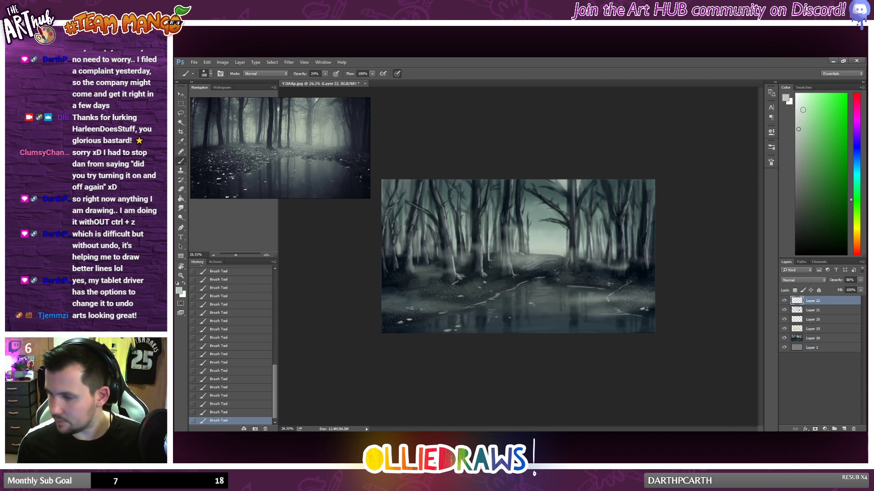
pyautogui.click(797, 103)
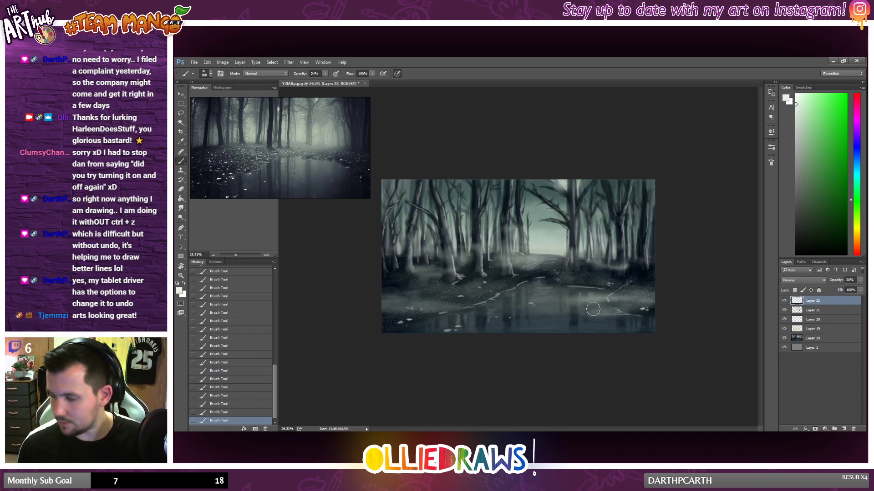
pyautogui.scroll(-1, 622, 319)
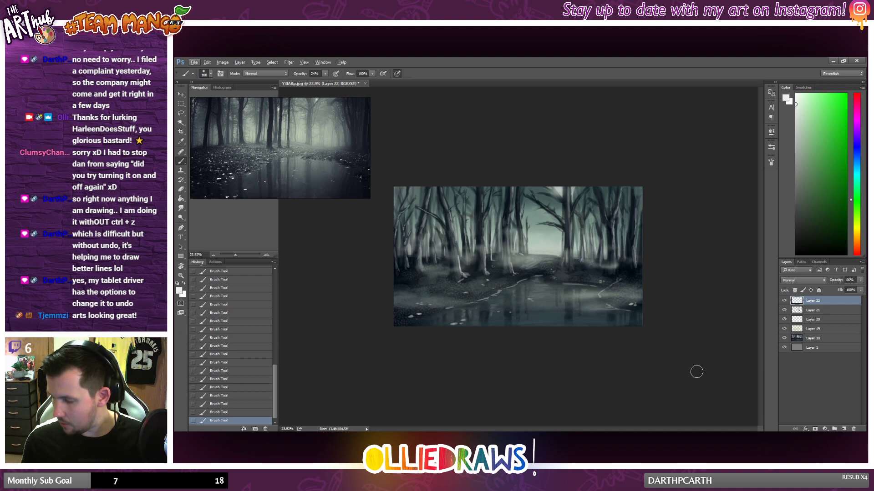
# Step: Dab pale glows into the canopy gap above the clearing and between the upper trunks on the forest's right side
pyautogui.click(557, 190)
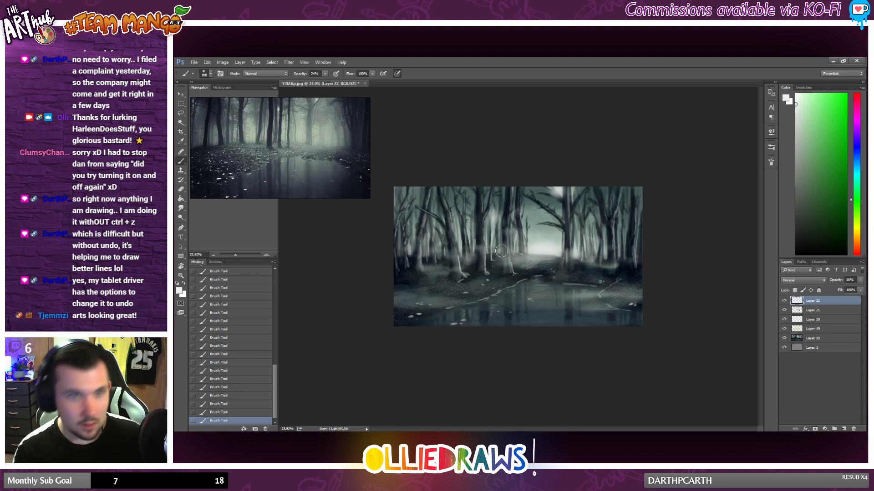
pyautogui.click(606, 208)
pyautogui.click(607, 209)
pyautogui.click(606, 209)
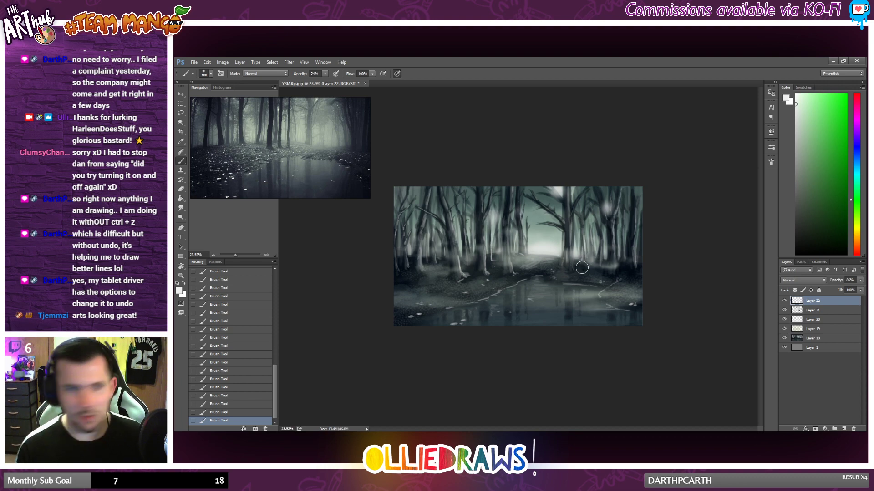
# Step: Brush light haze between the tree trunks on the left side of the forest
pyautogui.scroll(1, 537, 260)
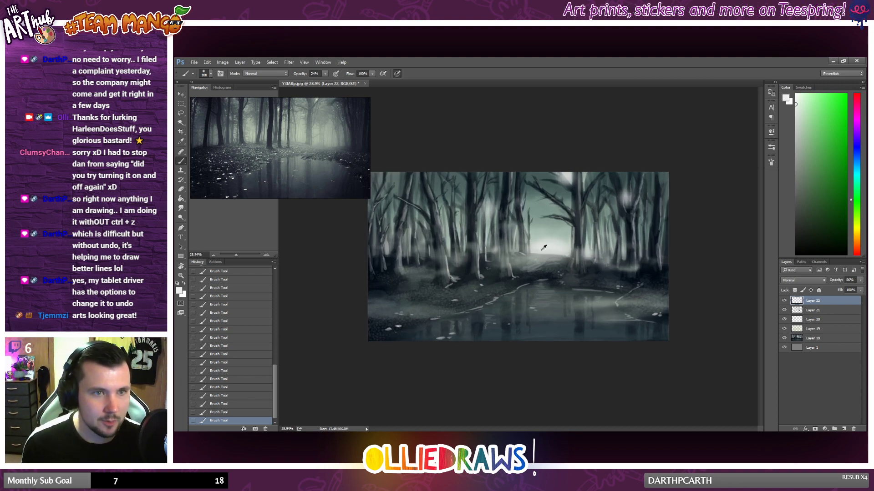
pyautogui.scroll(1, 539, 255)
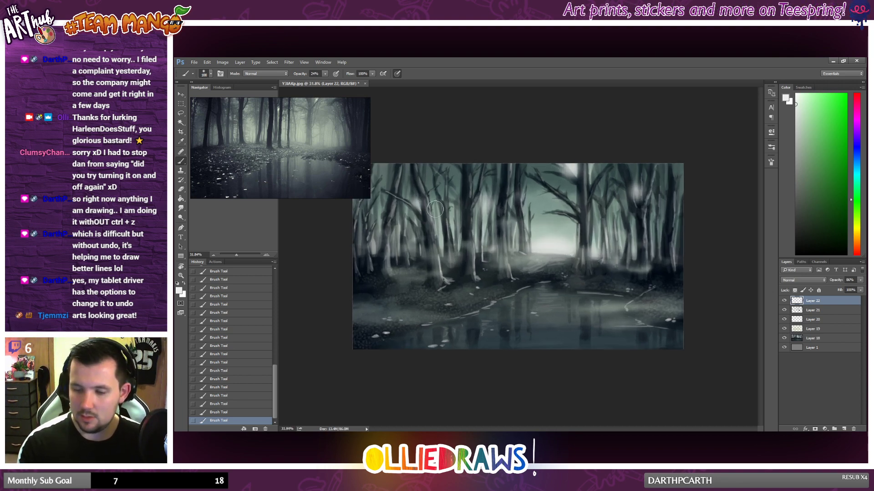
pyautogui.click(412, 241)
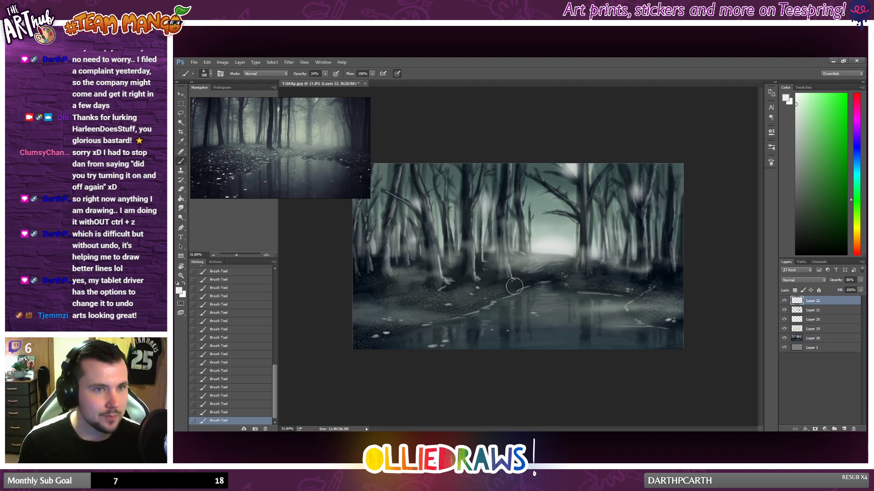
pyautogui.click(439, 246)
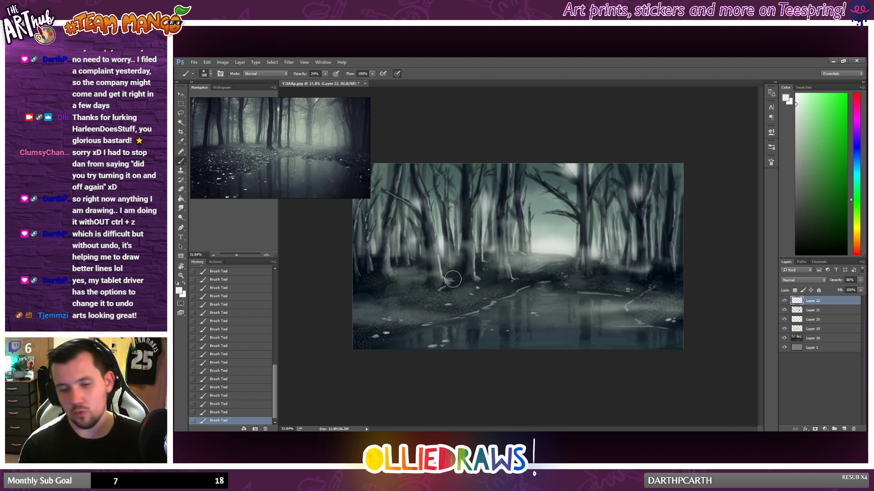
# Step: Lower the opacity of Layer 22 to soften its glow and toggle the layer's visibility to compare the effect
pyautogui.scroll(-1, 474, 274)
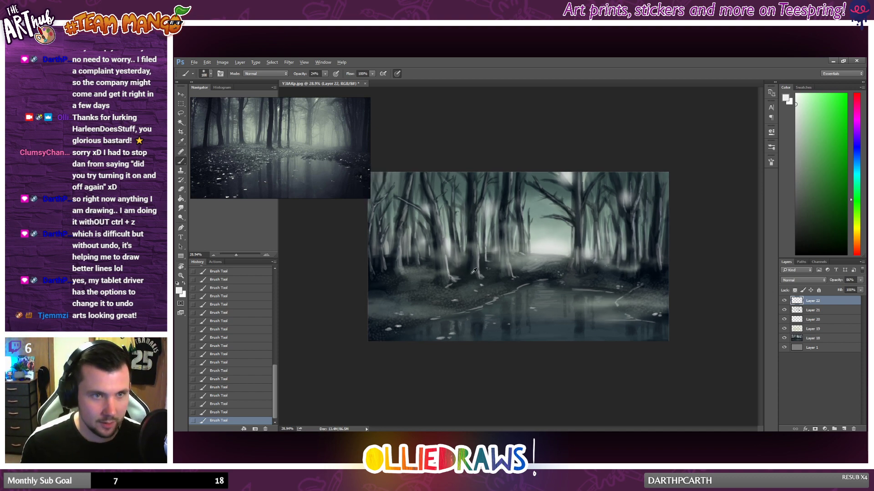
pyautogui.scroll(2, 474, 274)
pyautogui.scroll(-1, 728, 283)
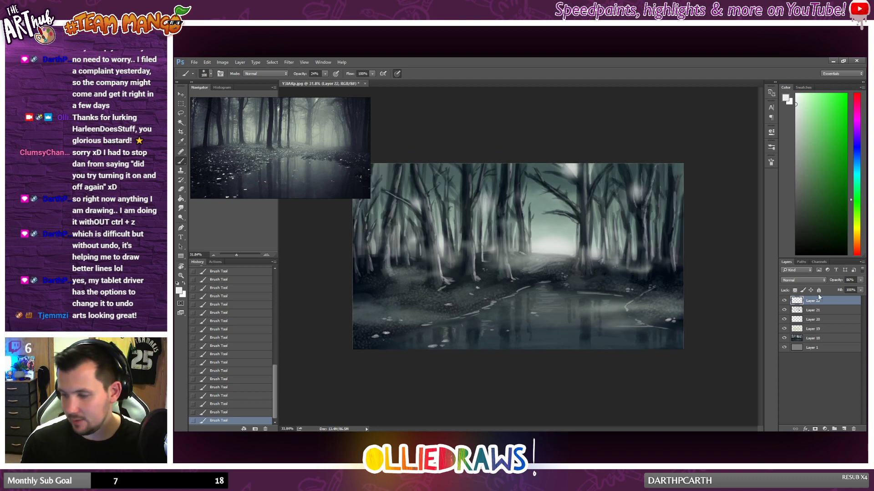
pyautogui.click(859, 281)
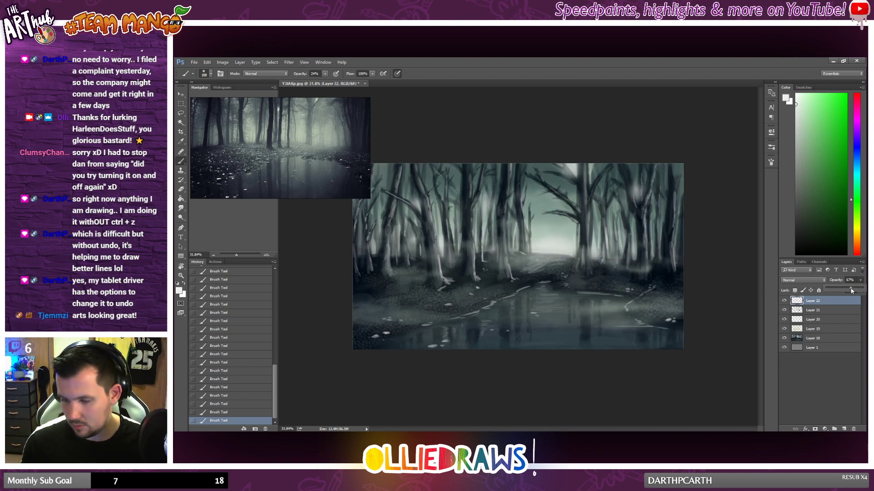
pyautogui.click(784, 301)
pyautogui.click(784, 301)
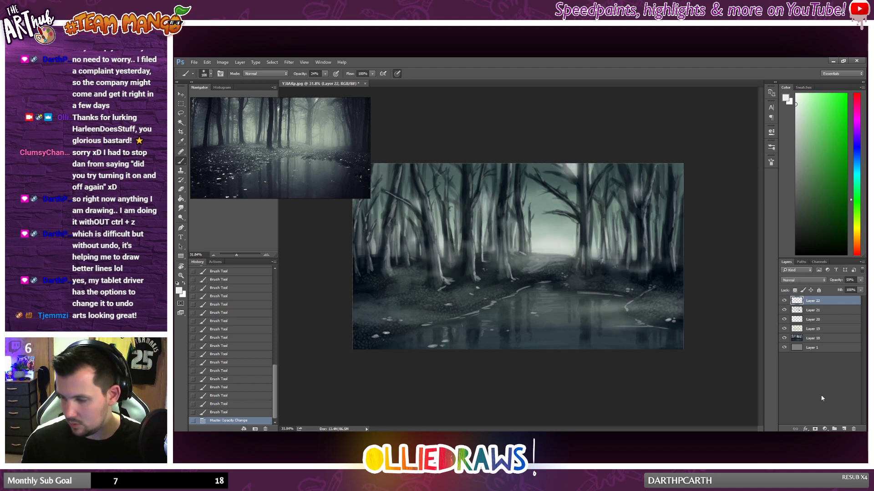
# Step: Add a new layer above the mist and build up a bright near-white glow in the canopy gap over the clearing
pyautogui.click(844, 429)
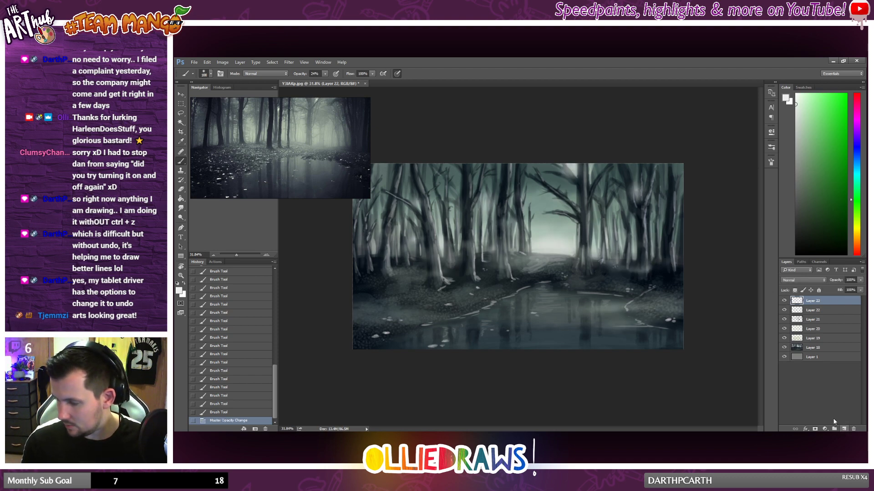
pyautogui.moveTo(578, 165); pyautogui.dragTo(599, 173)
pyautogui.click(575, 169)
pyautogui.click(573, 169)
pyautogui.click(573, 169)
pyautogui.click(573, 170)
pyautogui.click(573, 170)
pyautogui.click(573, 170)
pyautogui.click(575, 172)
pyautogui.click(576, 171)
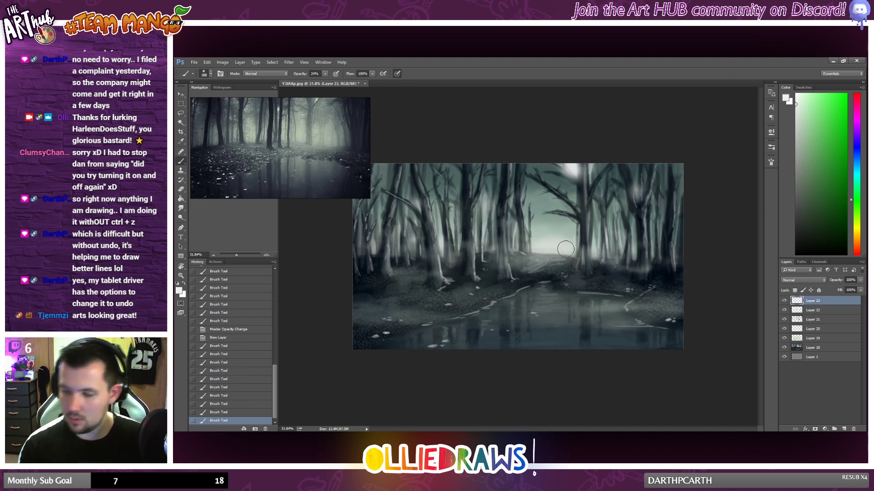
# Step: Brush a soft glow along the horizon at the path's far end and haze between the left trunks
pyautogui.moveTo(567, 249); pyautogui.dragTo(542, 258)
pyautogui.moveTo(543, 258); pyautogui.dragTo(558, 259)
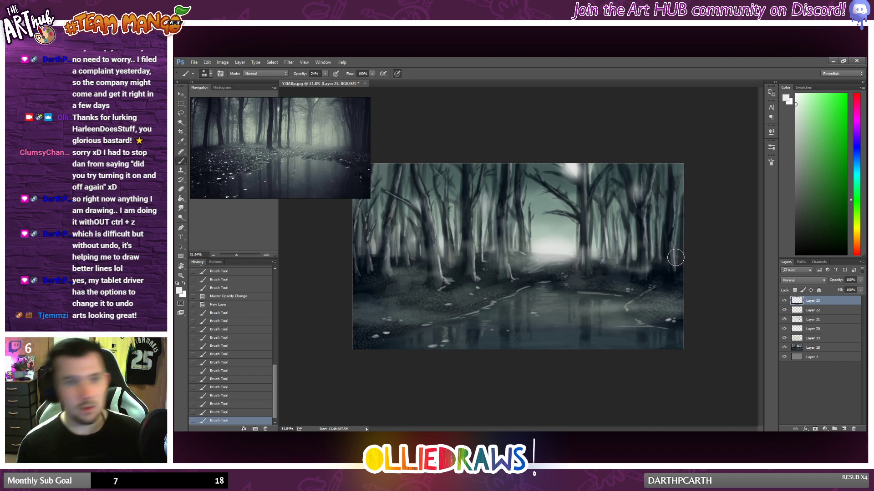
pyautogui.scroll(3, 638, 257)
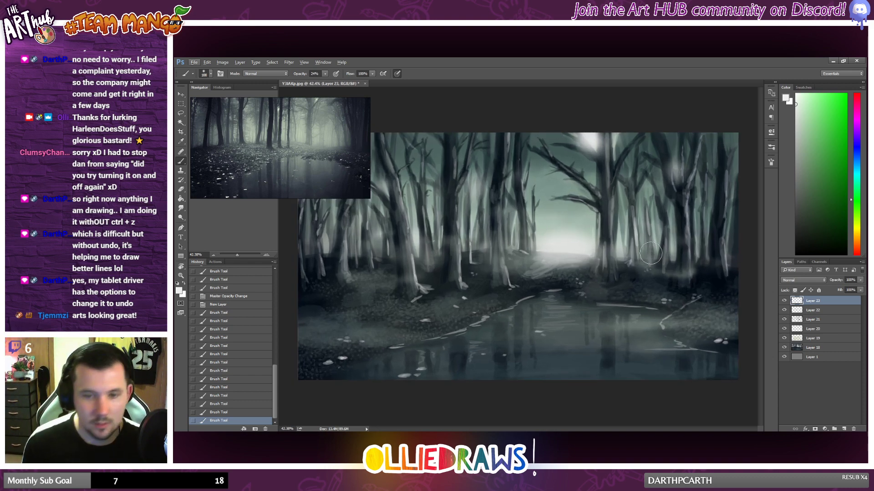
pyautogui.moveTo(476, 247); pyautogui.dragTo(496, 249)
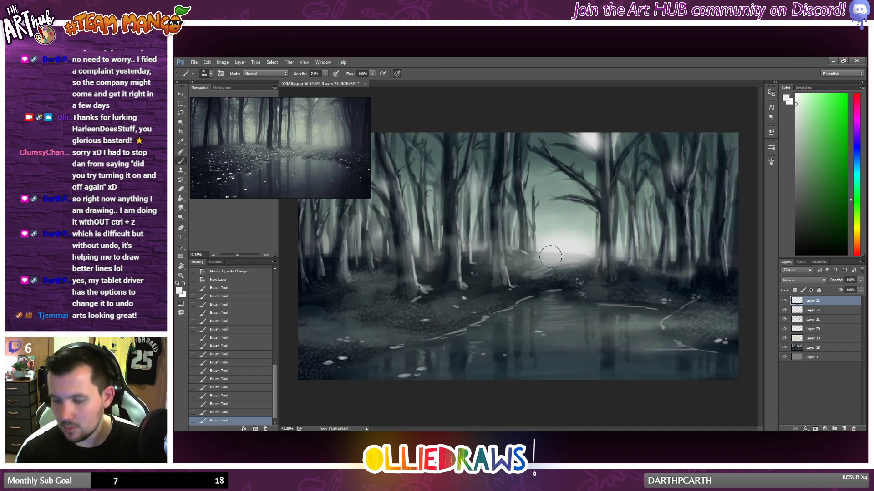
pyautogui.scroll(-3, 543, 253)
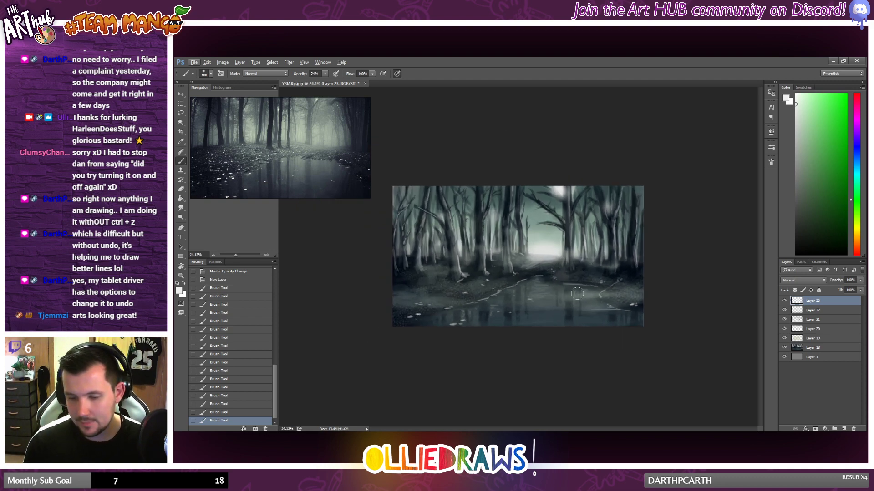
# Step: Sample dark teal tones from the pond and brush them softly across the water's lower and right areas
pyautogui.keyDown('alt'); pyautogui.click(554, 302); pyautogui.keyUp('alt')
pyautogui.moveTo(557, 311); pyautogui.dragTo(530, 313)
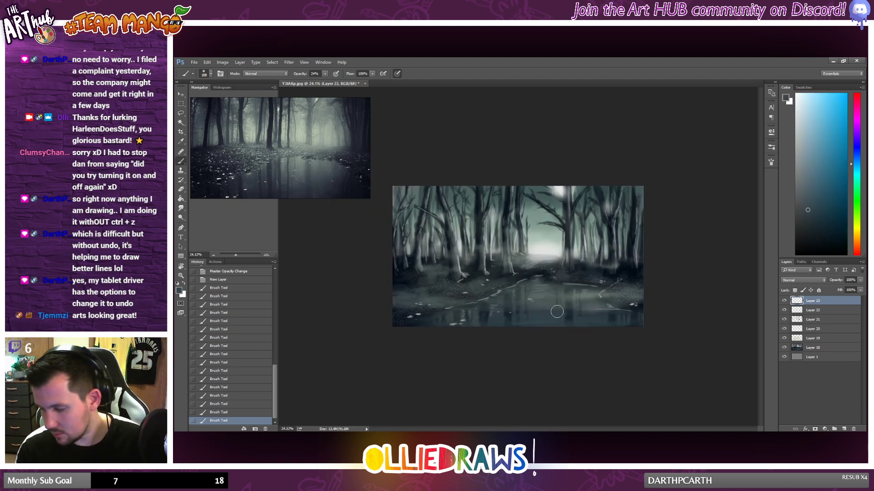
pyautogui.moveTo(612, 315); pyautogui.dragTo(552, 324)
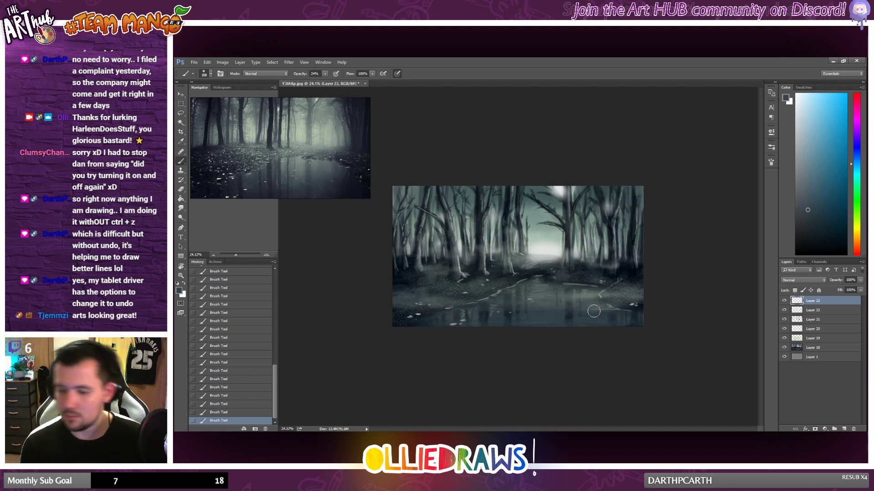
pyautogui.keyDown('alt'); pyautogui.click(576, 310); pyautogui.keyUp('alt')
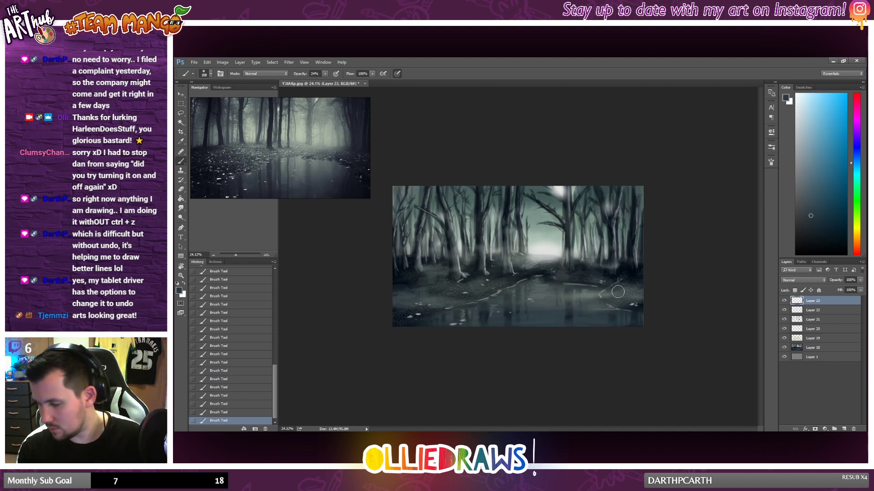
# Step: Pick a near-black blue from the painting and shade the foreground banks on both sides of the pond
pyautogui.keyDown('alt'); pyautogui.click(627, 267); pyautogui.keyUp('alt')
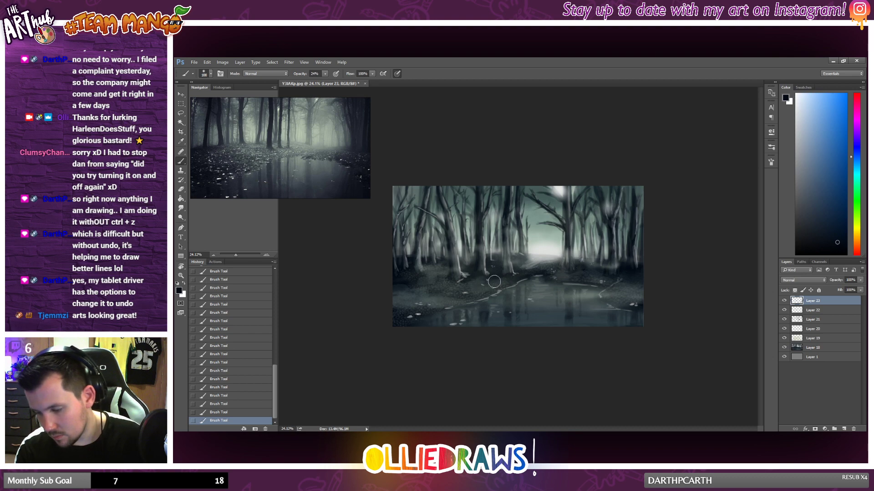
pyautogui.moveTo(390, 321); pyautogui.dragTo(466, 295)
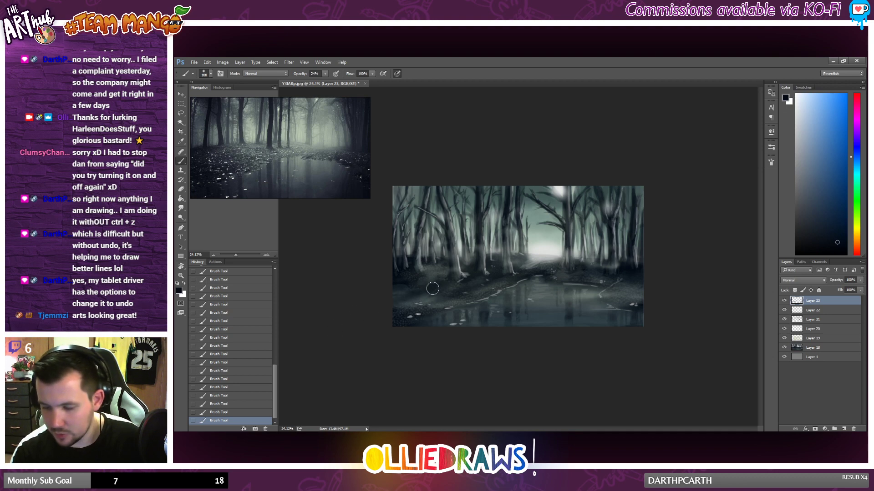
pyautogui.scroll(1, 560, 292)
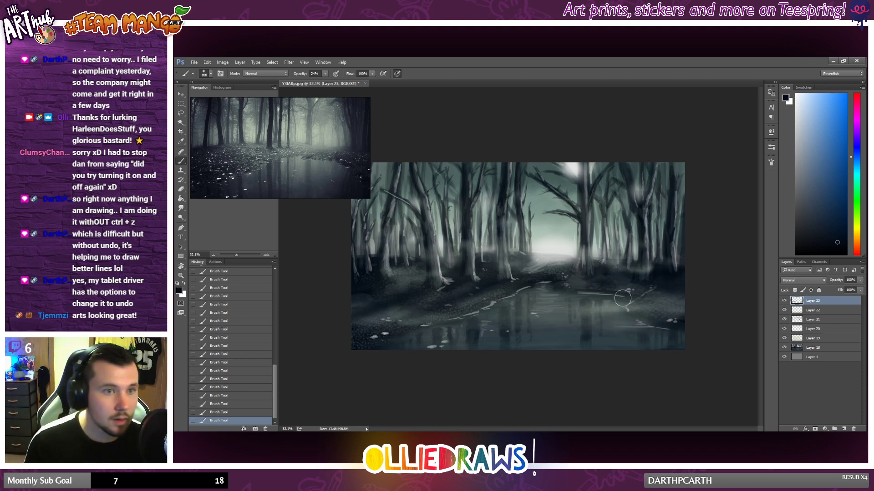
# Step: Examine the painting at several zoom levels and compare it with the top glow and shading layer hidden and shown
pyautogui.scroll(-4, 597, 280)
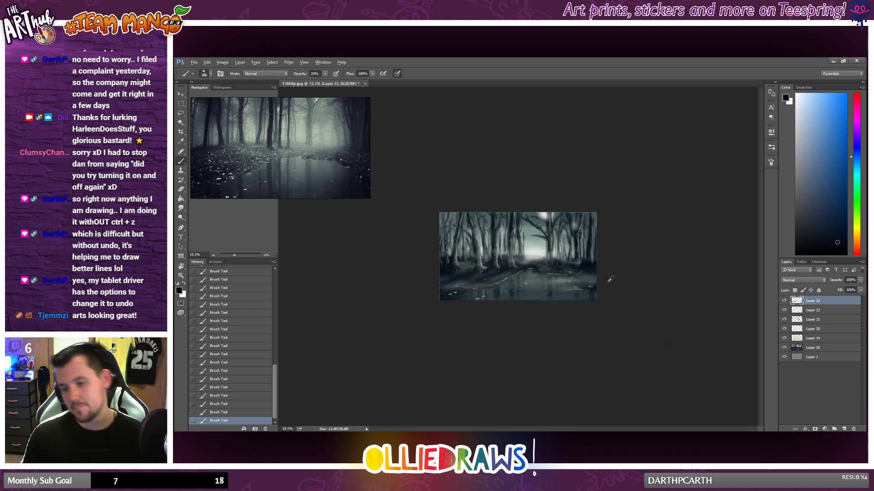
pyautogui.scroll(1, 597, 280)
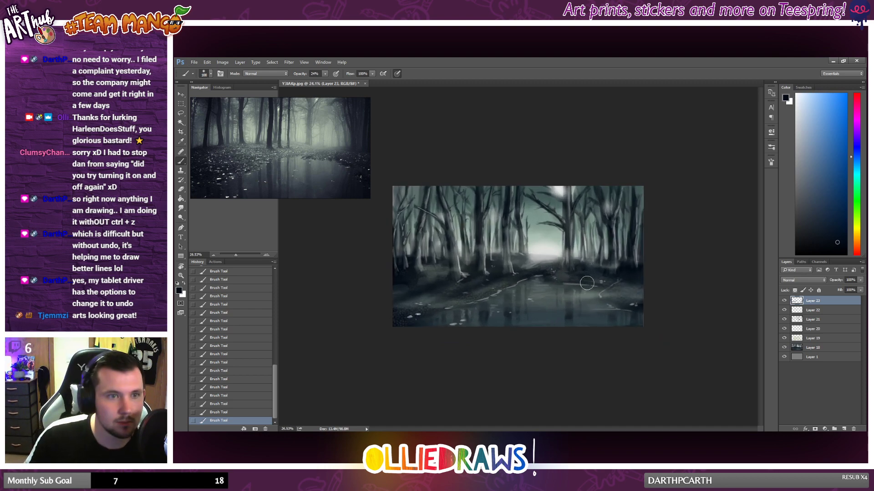
pyautogui.scroll(1, 586, 283)
pyautogui.scroll(1, 589, 279)
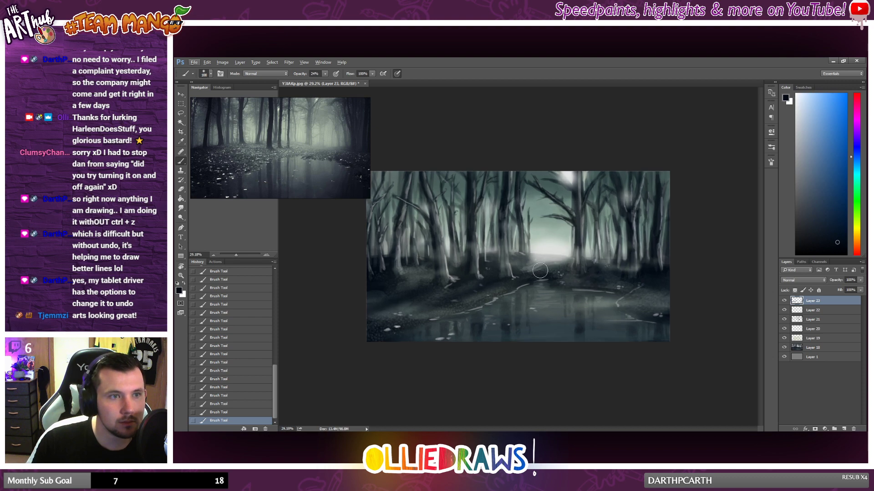
pyautogui.click(782, 301)
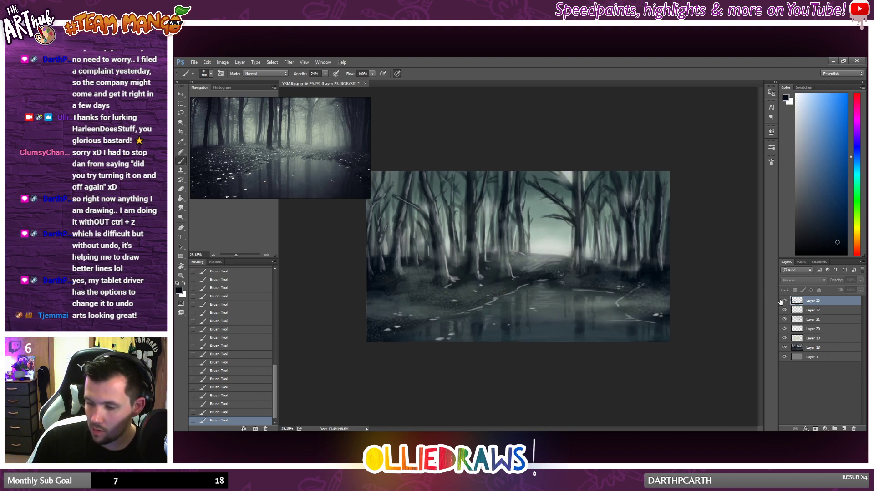
pyautogui.click(783, 301)
pyautogui.click(783, 301)
pyautogui.click(782, 301)
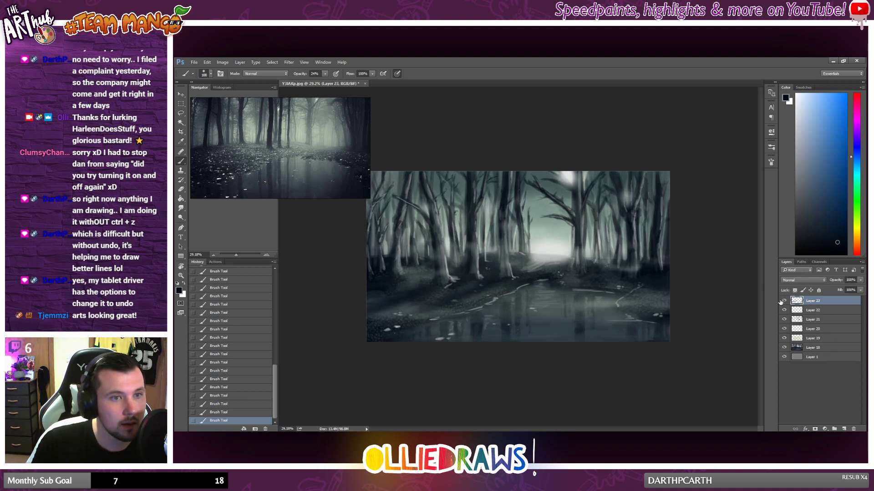
pyautogui.scroll(-5, 551, 300)
pyautogui.scroll(6, 564, 301)
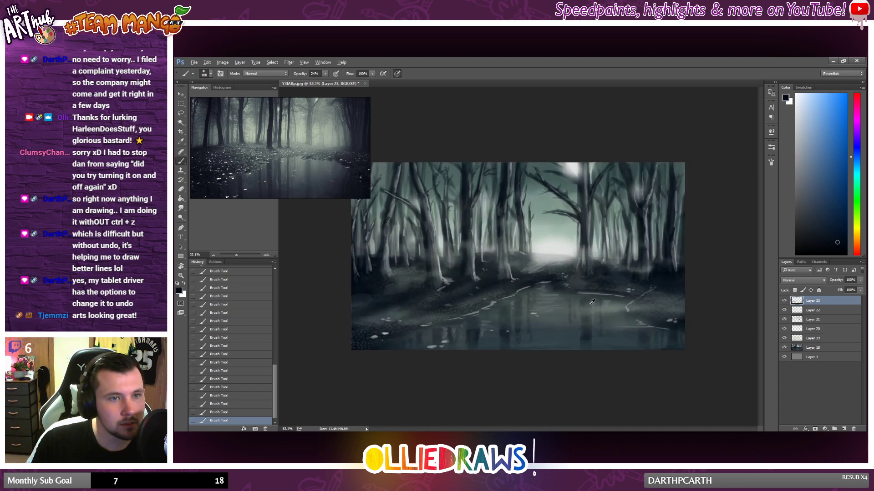
pyautogui.scroll(-6, 592, 302)
pyautogui.scroll(2, 592, 301)
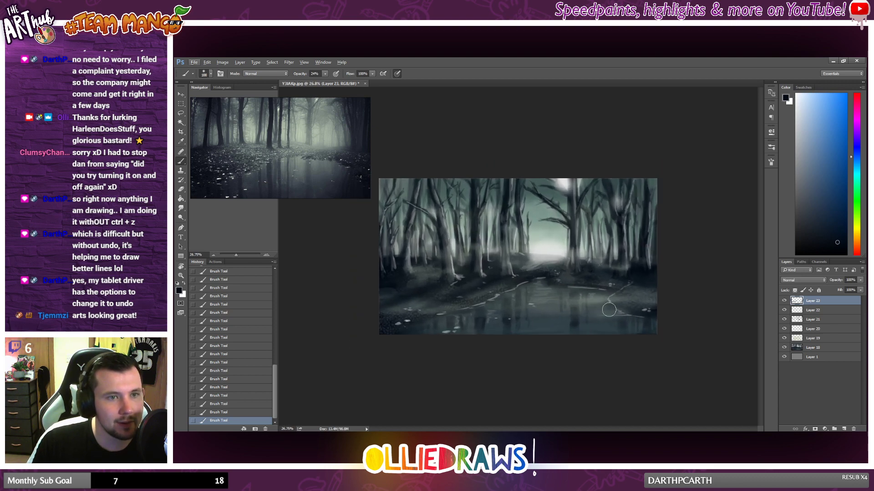
pyautogui.scroll(1, 594, 315)
pyautogui.scroll(-1, 533, 323)
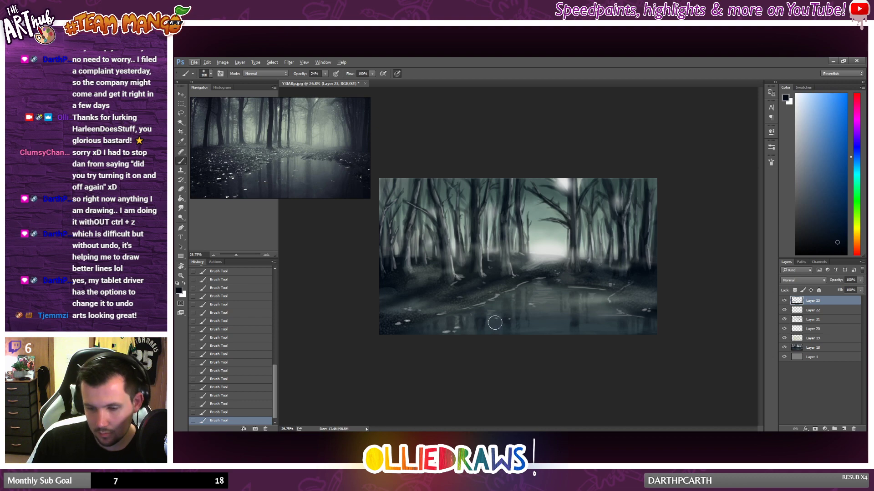
# Step: Sample a mid grey and a dark blue from the painting, brush subtle tones around the pond, and check the overall look
pyautogui.keyDown('alt'); pyautogui.click(496, 296); pyautogui.keyUp('alt')
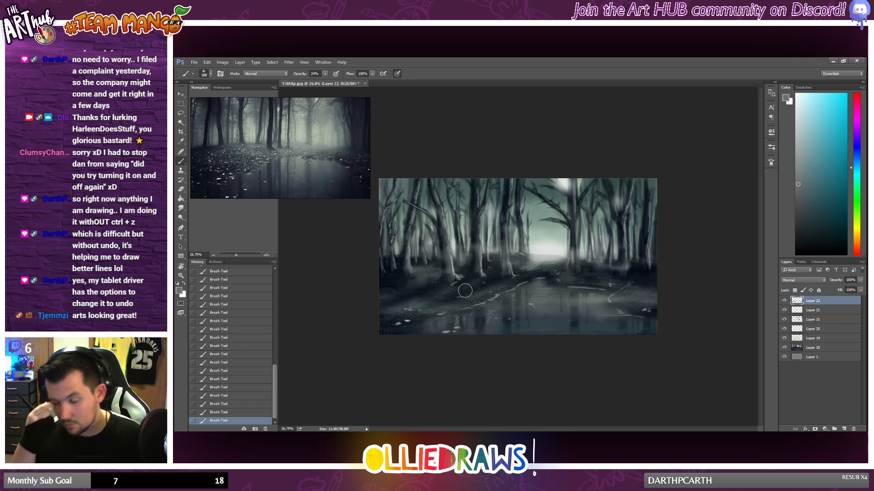
pyautogui.keyDown('alt'); pyautogui.click(480, 316); pyautogui.keyUp('alt')
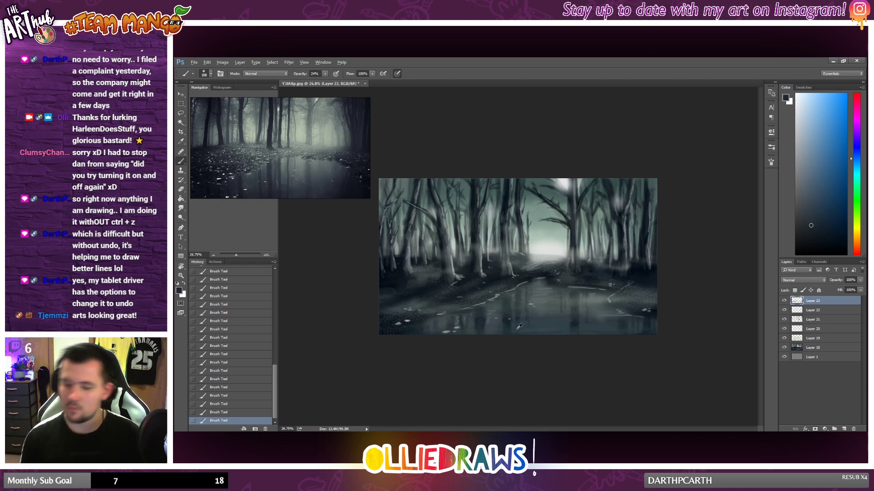
pyautogui.scroll(-4, 519, 327)
pyautogui.scroll(7, 536, 312)
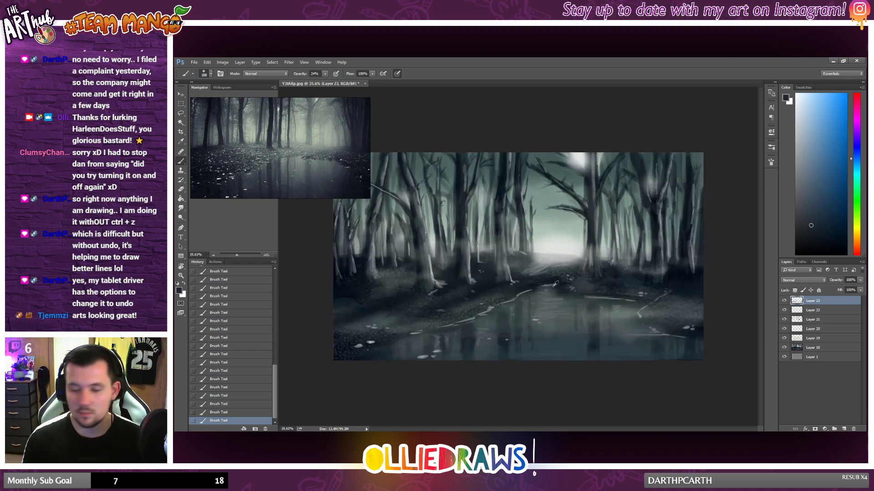
pyautogui.scroll(-3, 555, 284)
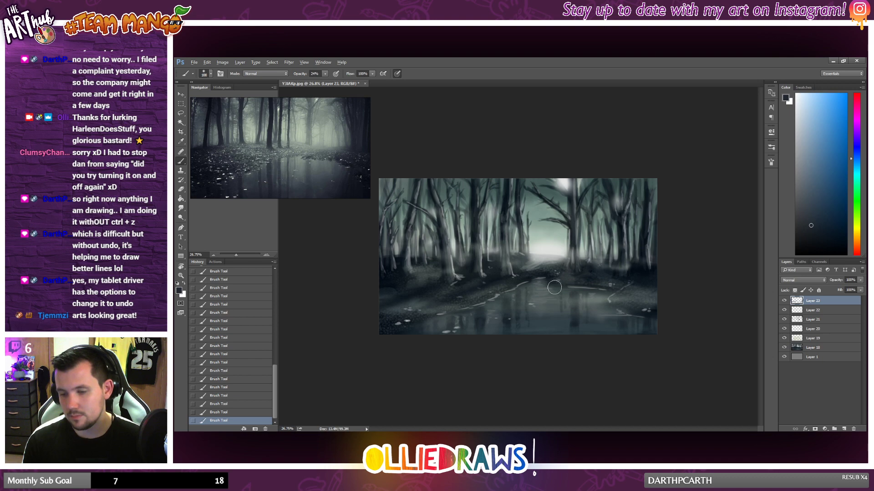
pyautogui.scroll(1, 554, 287)
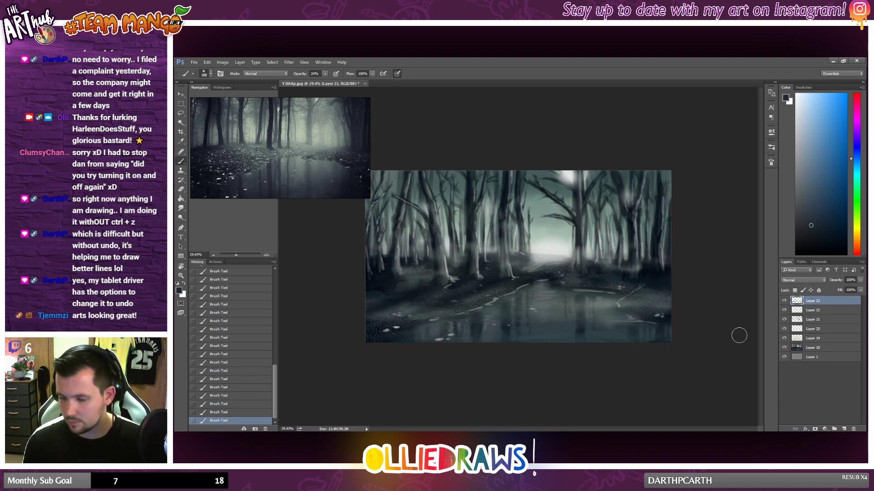
# Step: Add a new layer and set up the textured 66 px brush preset with a near-black blue from the painting
pyautogui.click(843, 429)
pyautogui.rightClick(502, 283)
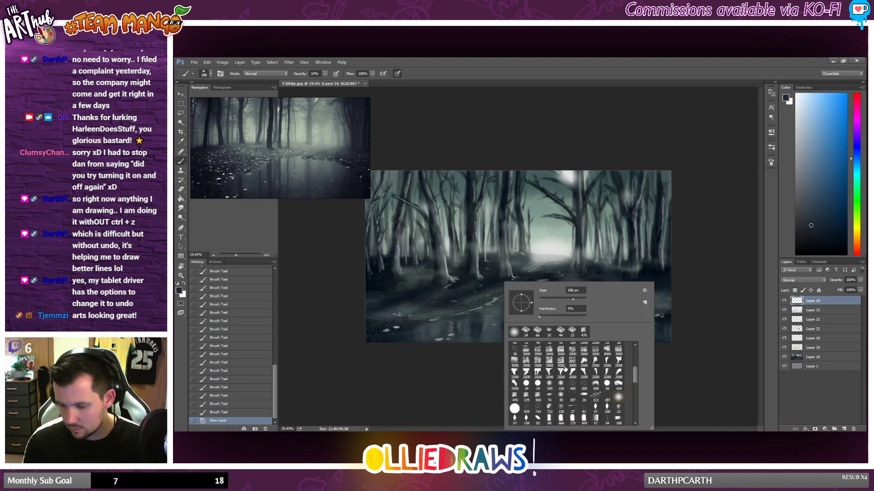
pyautogui.click(537, 331)
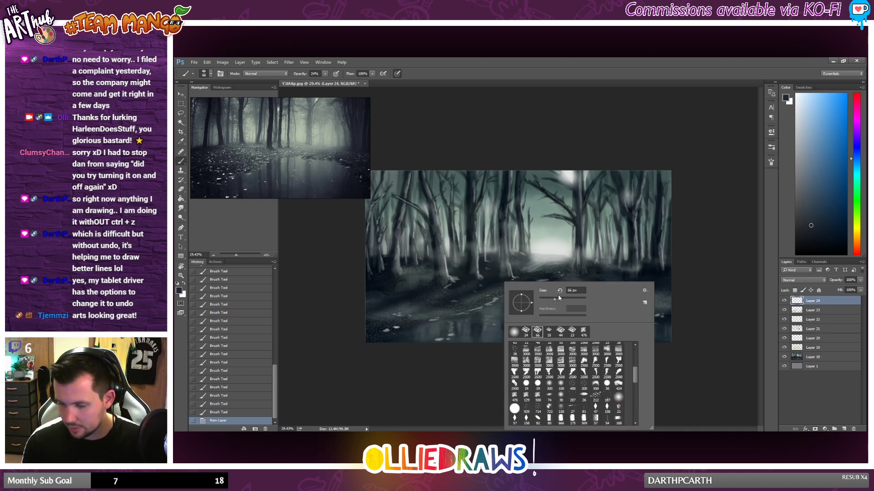
pyautogui.keyDown('alt'); pyautogui.click(493, 283); pyautogui.keyUp('alt')
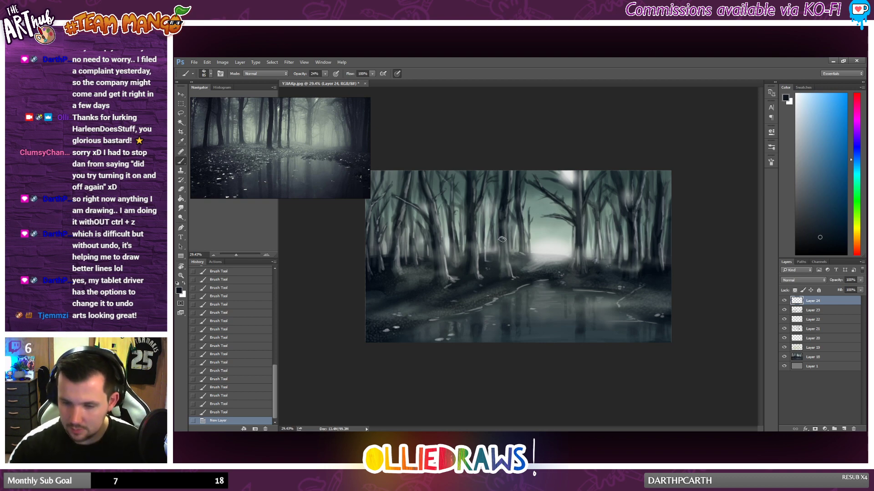
# Step: Darken the tree trunk just left of the glowing clearing with vertical strokes from its base to the canopy, and touch the nearby branch
pyautogui.moveTo(499, 256); pyautogui.dragTo(499, 277)
pyautogui.moveTo(500, 233)
pyautogui.mouseDown()
pyautogui.moveTo(498, 284)
pyautogui.moveTo(503, 235)
pyautogui.moveTo(504, 276)
pyautogui.mouseUp()
pyautogui.moveTo(506, 279); pyautogui.dragTo(504, 241)
pyautogui.moveTo(505, 268); pyautogui.dragTo(503, 195)
pyautogui.moveTo(503, 237); pyautogui.dragTo(508, 180)
pyautogui.moveTo(504, 214)
pyautogui.mouseDown()
pyautogui.moveTo(508, 172)
pyautogui.moveTo(504, 211)
pyautogui.mouseUp()
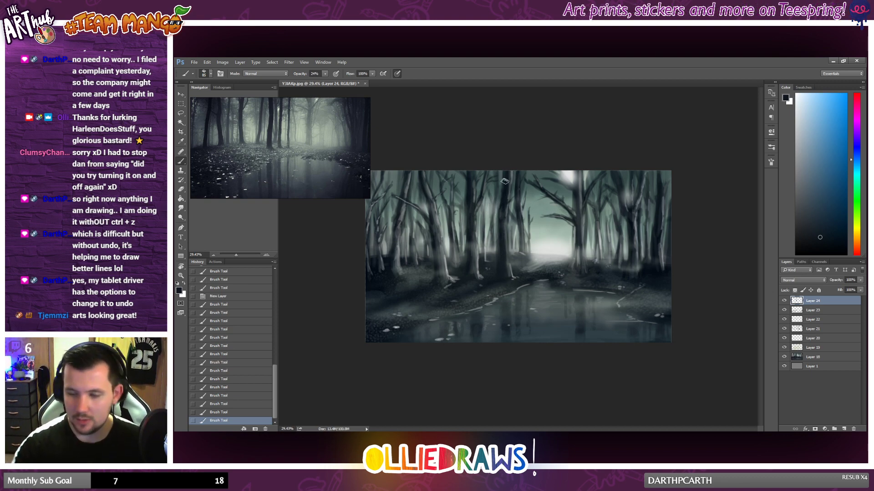
pyautogui.moveTo(504, 182); pyautogui.dragTo(504, 263)
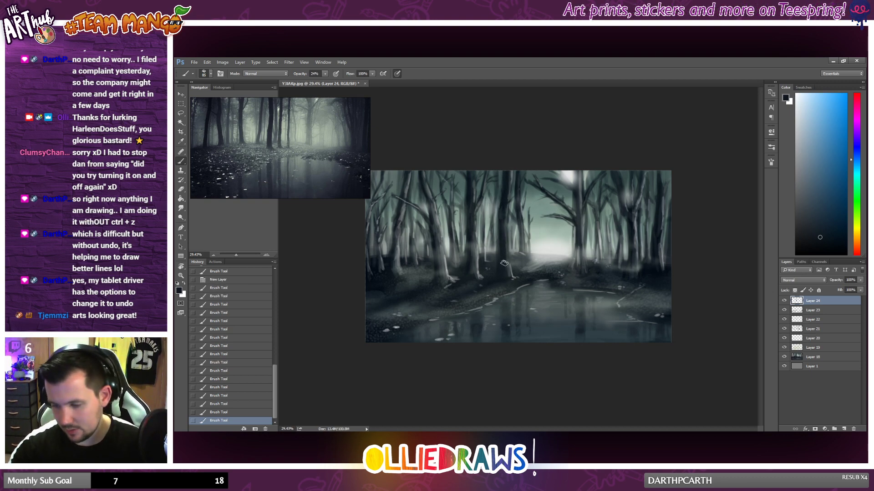
pyautogui.moveTo(529, 194); pyautogui.dragTo(536, 201)
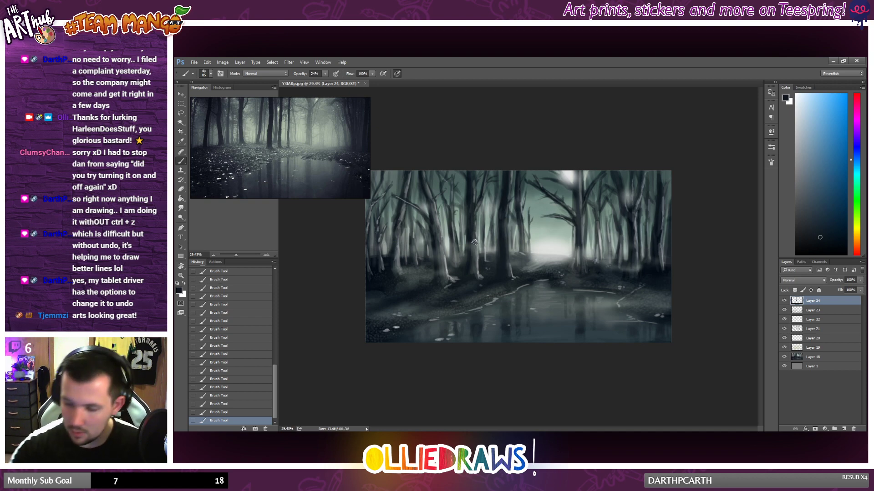
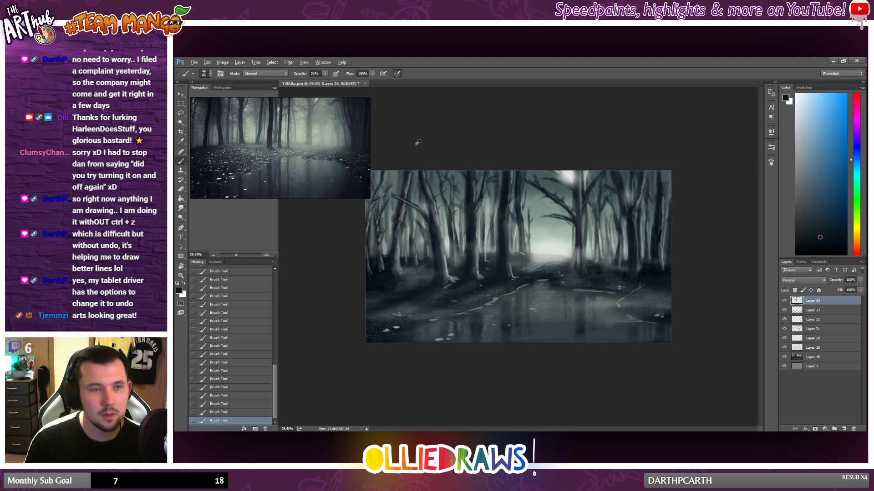
# Step: Compare the painting with Layer 24 hidden and shown, and lower that layer's opacity to 89%
pyautogui.scroll(-2, 564, 227)
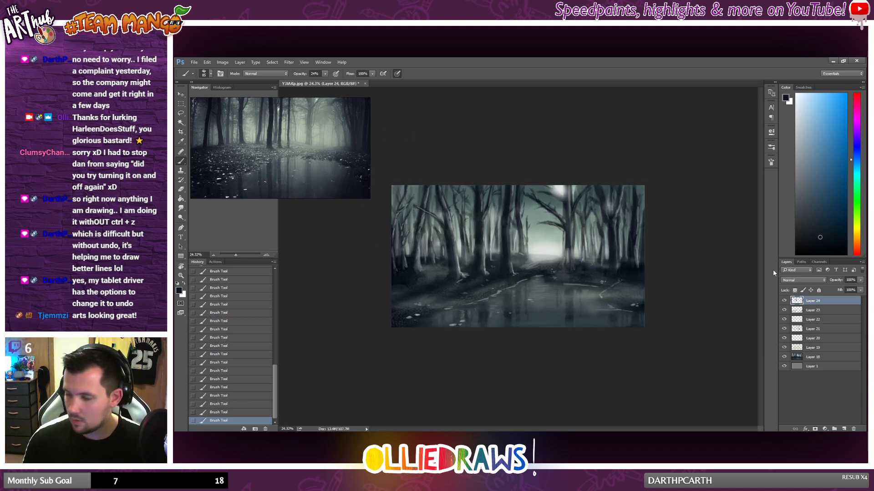
pyautogui.click(782, 301)
pyautogui.click(782, 301)
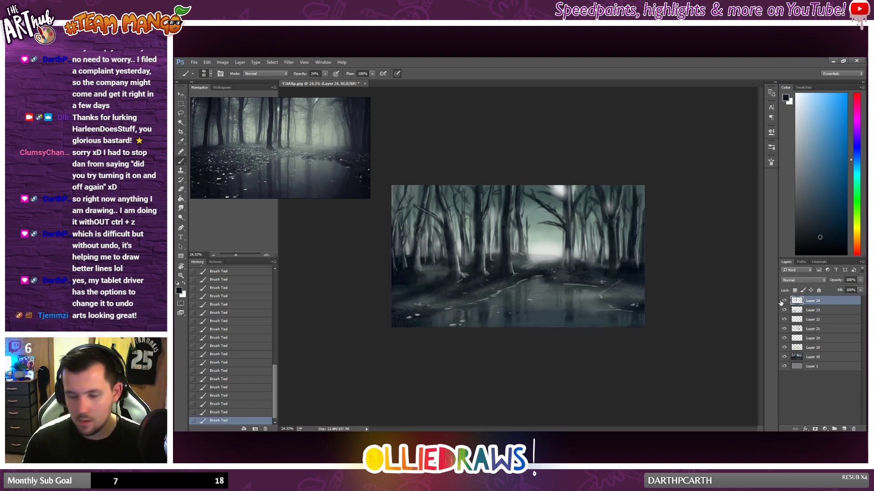
pyautogui.click(782, 301)
pyautogui.click(782, 301)
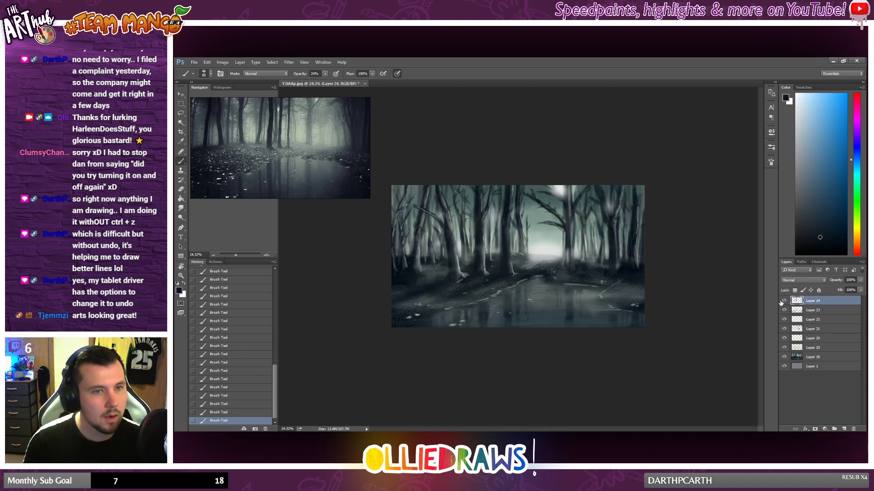
pyautogui.click(861, 290)
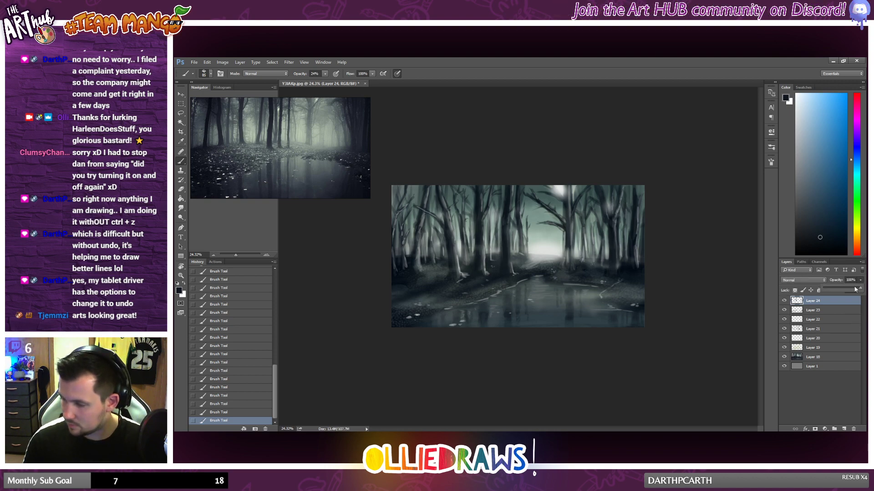
pyautogui.click(855, 290)
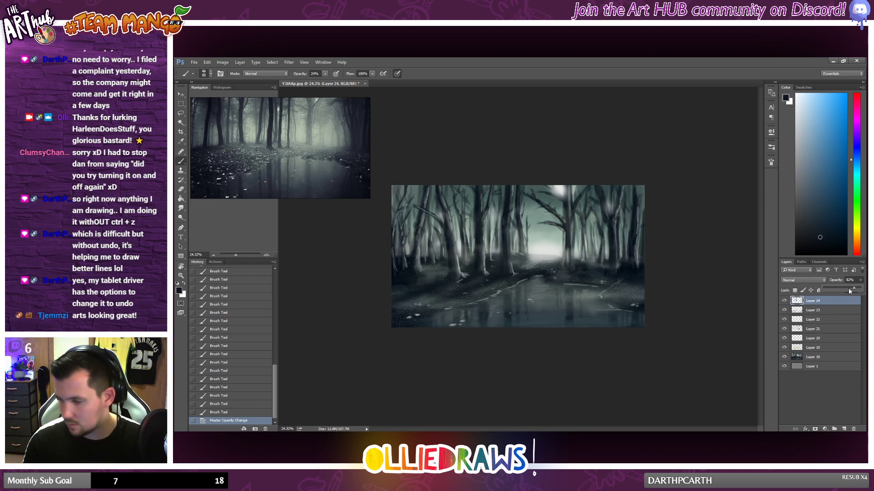
pyautogui.moveTo(854, 288); pyautogui.dragTo(857, 288)
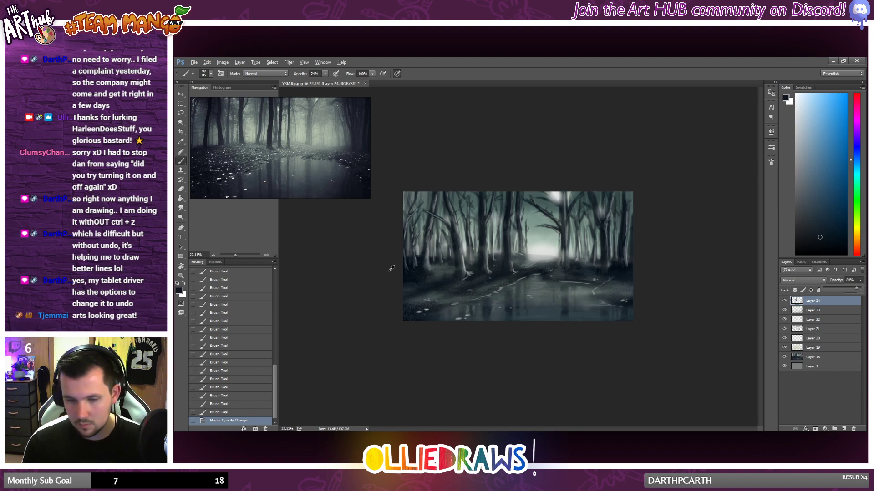
# Step: Raise the brush opacity to 53% and darken the trunk near the painting's left edge with vertical strokes from base to canopy
pyautogui.click(325, 75)
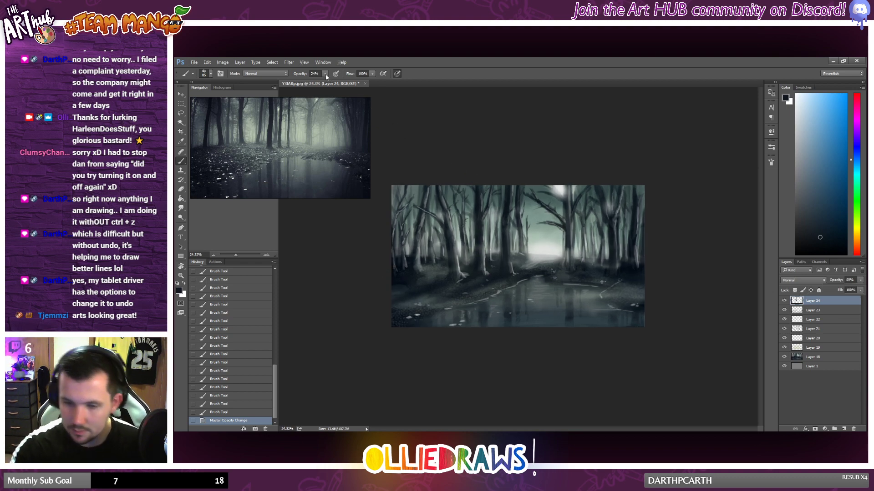
pyautogui.click(402, 273)
pyautogui.moveTo(400, 271); pyautogui.dragTo(401, 257)
pyautogui.moveTo(400, 260); pyautogui.dragTo(408, 219)
pyautogui.moveTo(405, 235); pyautogui.dragTo(406, 224)
pyautogui.moveTo(404, 237); pyautogui.dragTo(406, 227)
pyautogui.moveTo(404, 233); pyautogui.dragTo(413, 187)
pyautogui.moveTo(408, 224); pyautogui.dragTo(409, 218)
pyautogui.moveTo(405, 237); pyautogui.dragTo(404, 267)
pyautogui.moveTo(403, 241); pyautogui.dragTo(402, 269)
pyautogui.moveTo(414, 210); pyautogui.dragTo(415, 226)
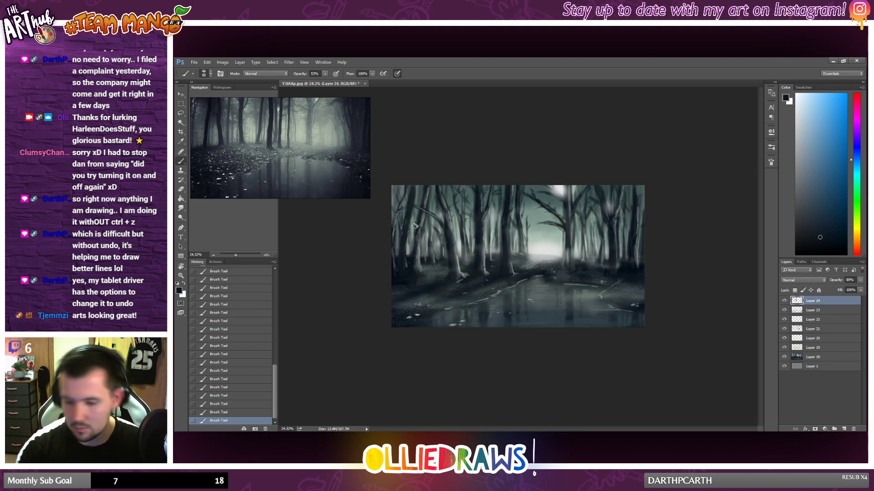
# Step: Choose a darker blue, sample grey and near-black blue tones from the left trees, and brush touches into the left side
pyautogui.click(821, 245)
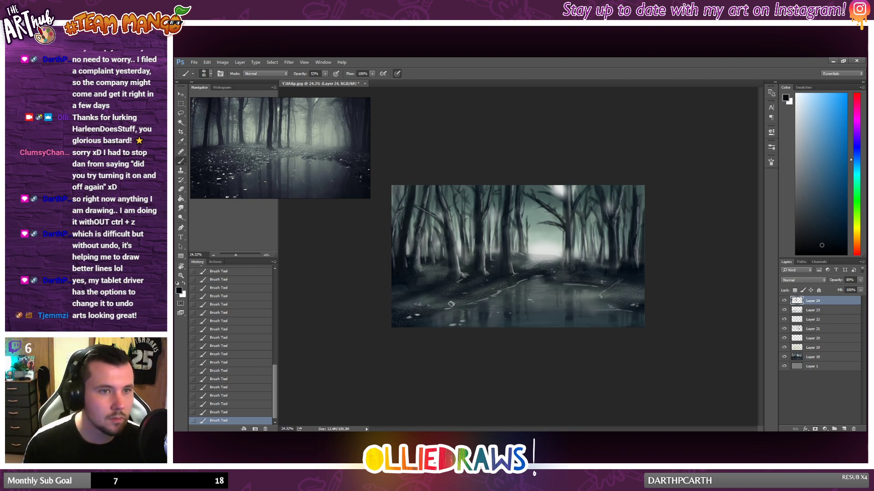
pyautogui.scroll(1, 416, 250)
pyautogui.keyDown('alt'); pyautogui.click(412, 219); pyautogui.keyUp('alt')
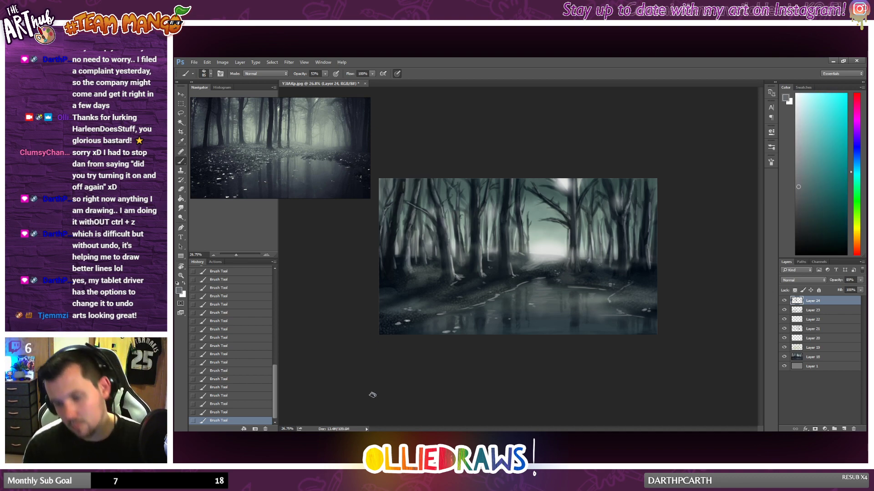
pyautogui.scroll(-1, 484, 294)
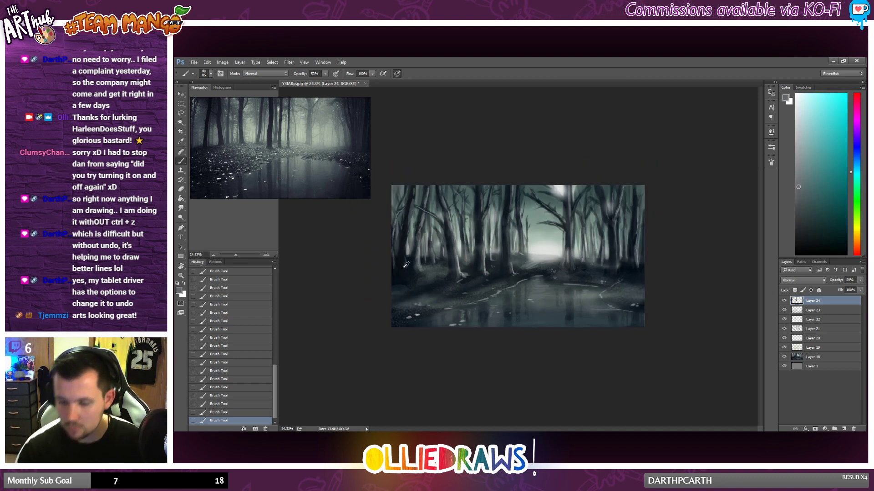
pyautogui.keyDown('alt'); pyautogui.click(404, 267); pyautogui.keyUp('alt')
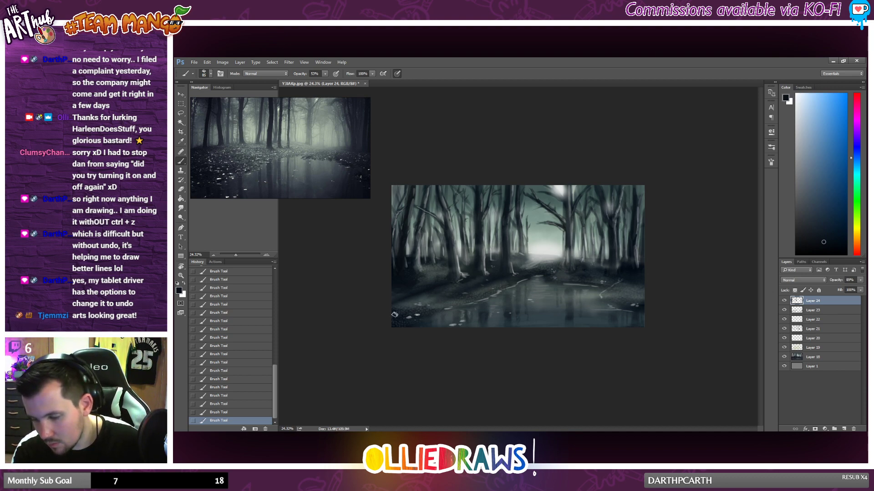
pyautogui.scroll(-1, 437, 290)
pyautogui.scroll(1, 438, 291)
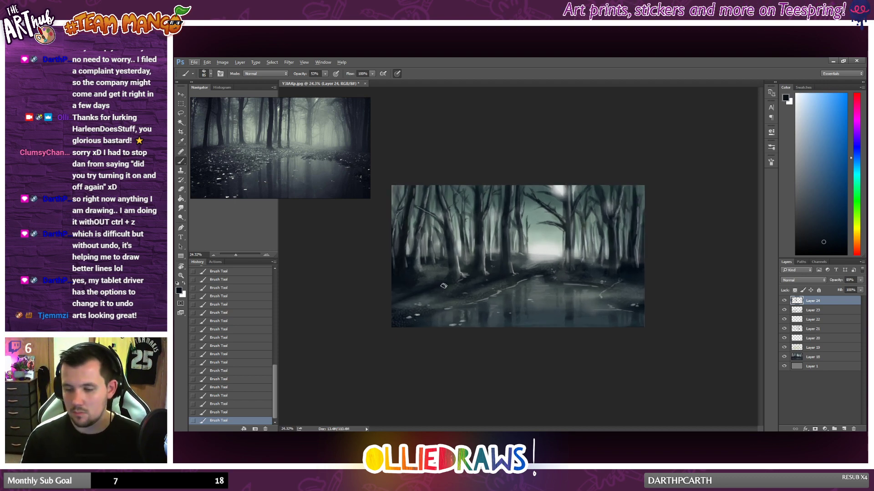
# Step: Soften the dark paint along the left bank with the Eraser at 32% opacity
pyautogui.click(182, 190)
pyautogui.moveTo(387, 307); pyautogui.dragTo(509, 283)
pyautogui.scroll(-3, 577, 272)
pyautogui.scroll(4, 636, 285)
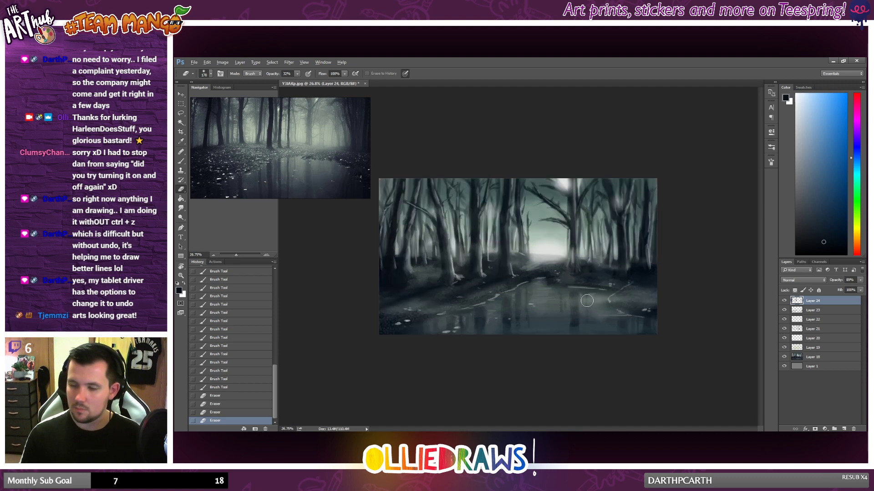
# Step: Examine the overall contrast of the painting at several zoom levels
pyautogui.scroll(2, 574, 285)
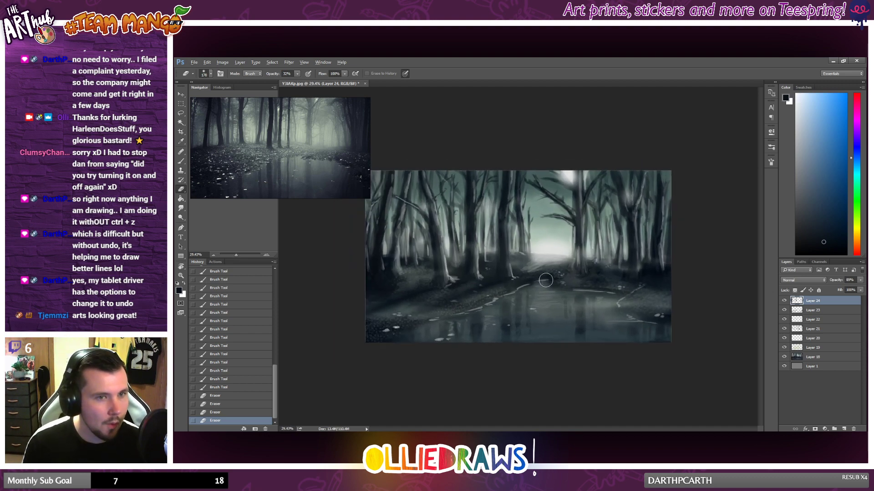
pyautogui.scroll(2, 546, 280)
pyautogui.scroll(-4, 545, 280)
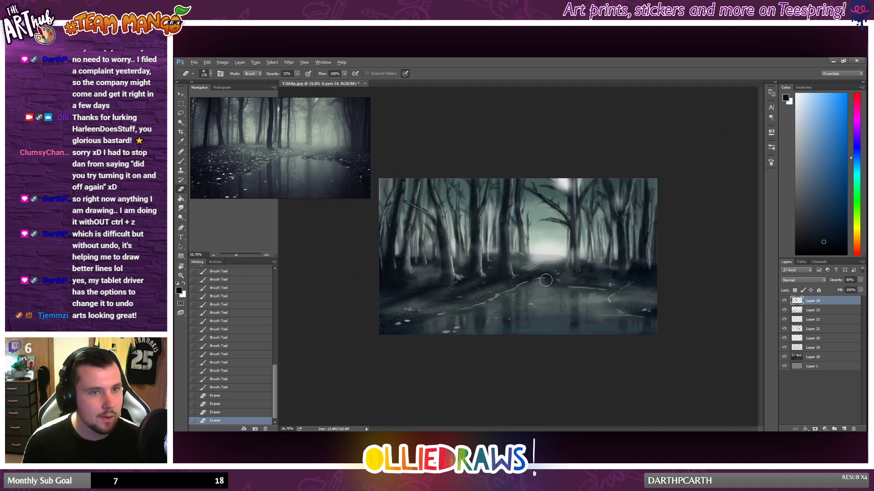
pyautogui.scroll(2, 546, 281)
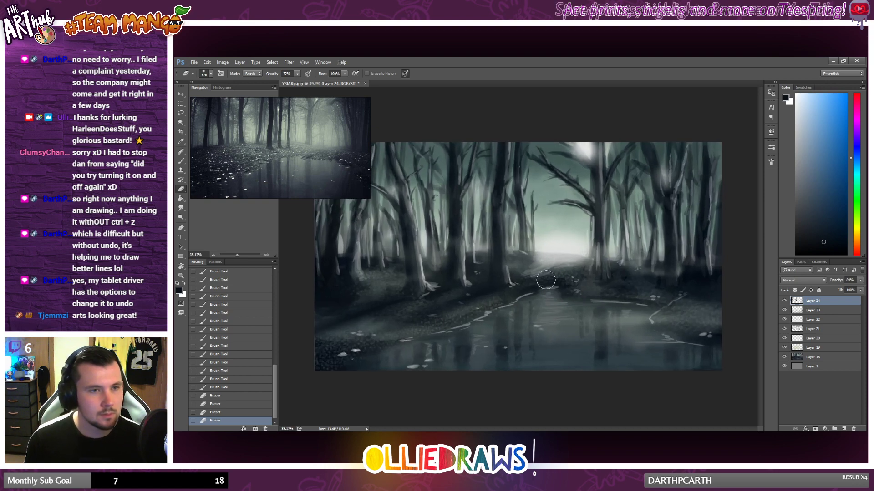
pyautogui.scroll(-1, 573, 235)
pyautogui.scroll(-1, 574, 234)
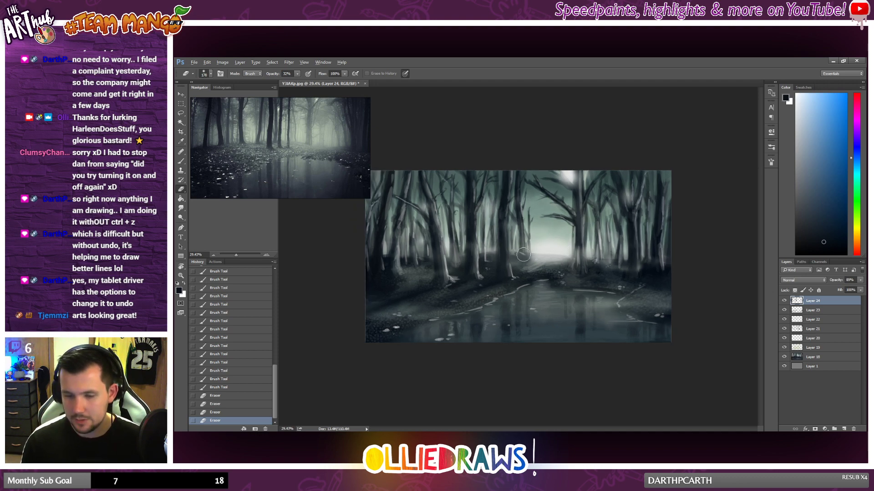
pyautogui.scroll(-1, 518, 254)
# Step: Merge all the painted layers above Layer 1 into one layer, and add a new empty layer on top
pyautogui.keyDown('shift'); pyautogui.click(818, 357); pyautogui.keyUp('shift')
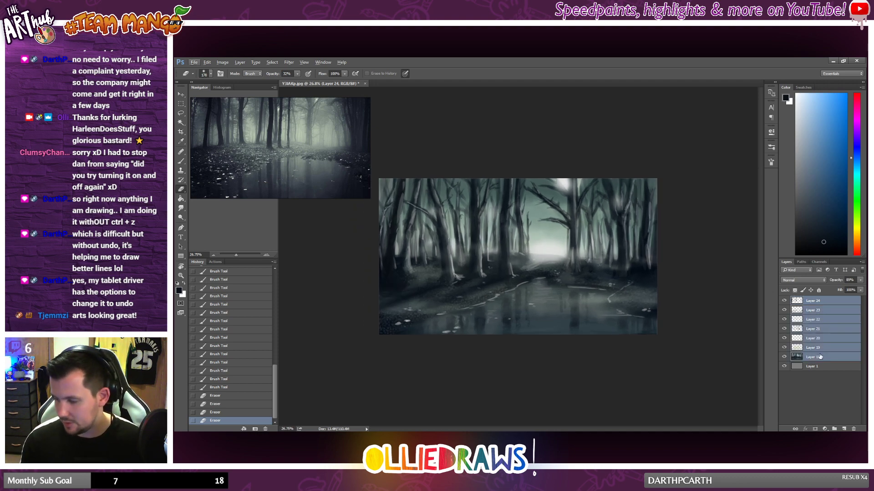
pyautogui.rightClick(817, 356)
pyautogui.click(774, 345)
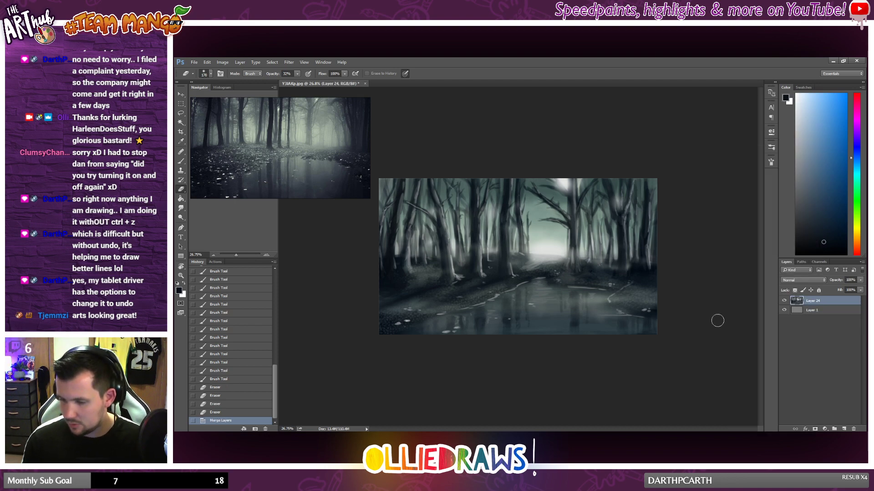
pyautogui.click(844, 428)
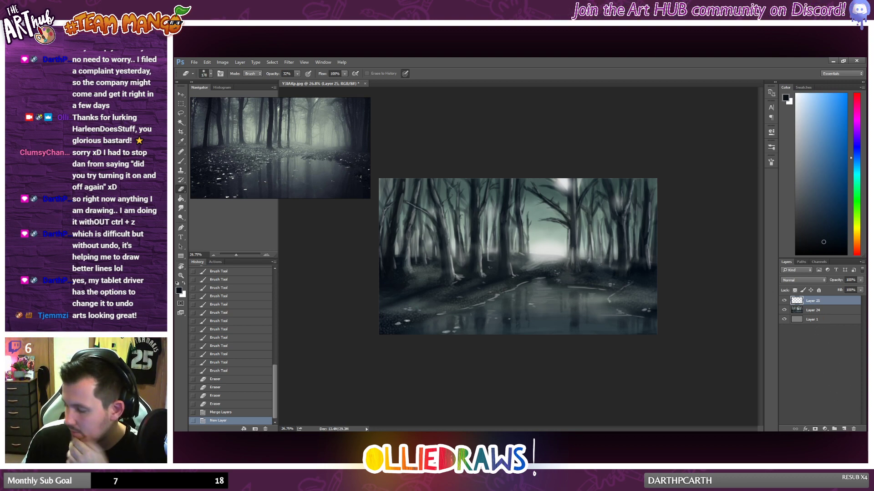
# Step: Add a Gradient Map adjustment layer above the painting and apply the Violet, Orange preset to its gradient
pyautogui.click(825, 428)
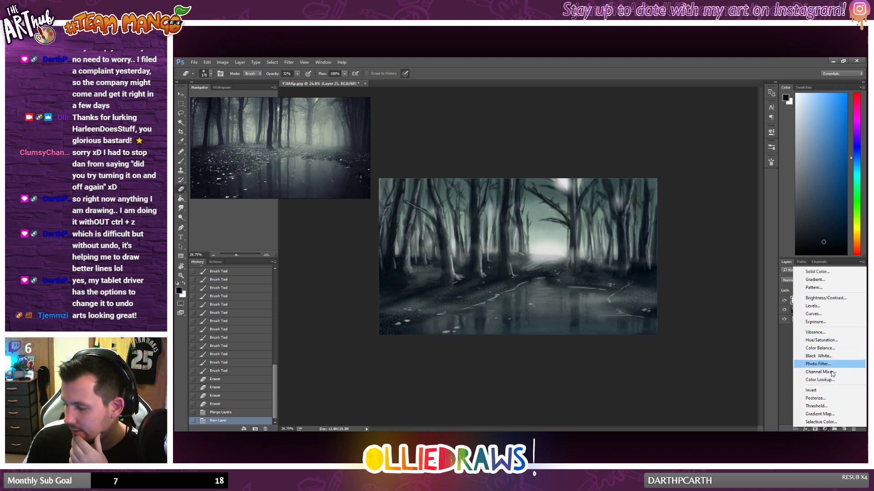
pyautogui.click(824, 429)
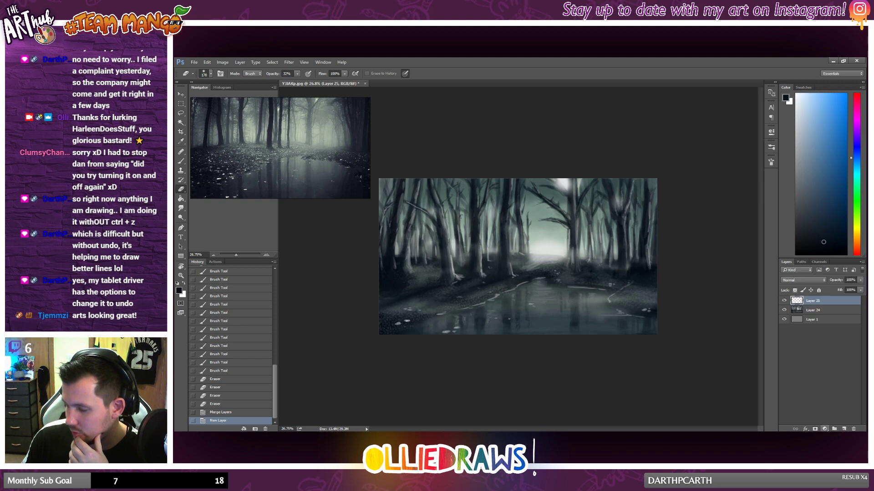
pyautogui.click(825, 429)
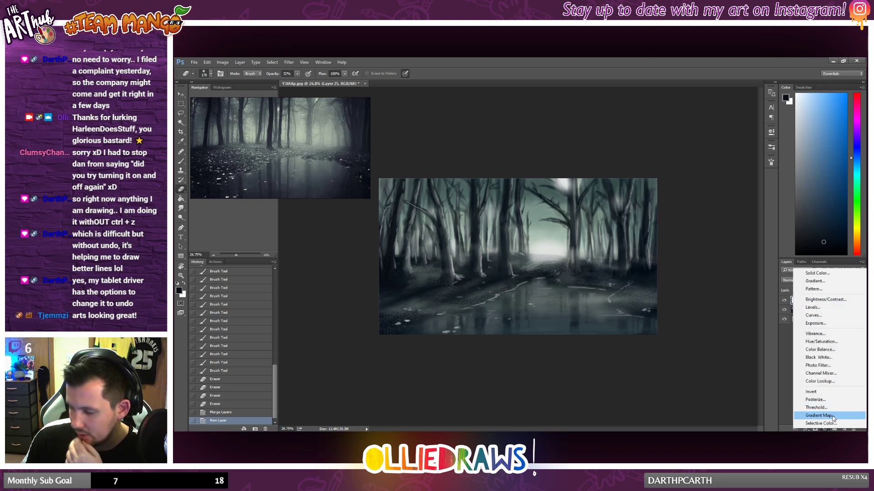
pyautogui.click(819, 416)
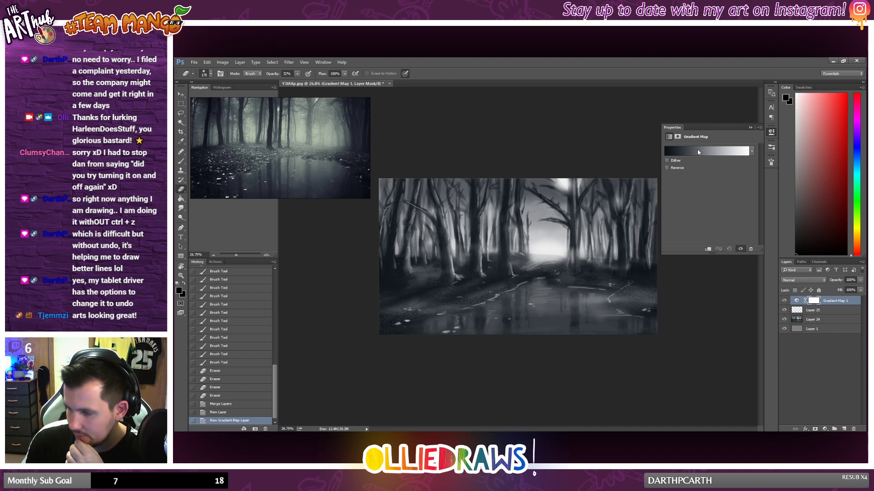
pyautogui.click(693, 153)
pyautogui.moveTo(333, 165); pyautogui.dragTo(471, 242)
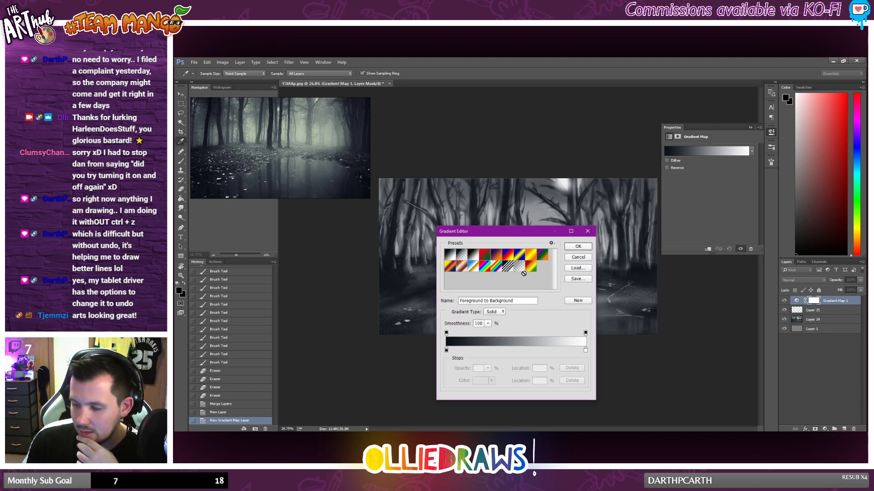
pyautogui.click(497, 257)
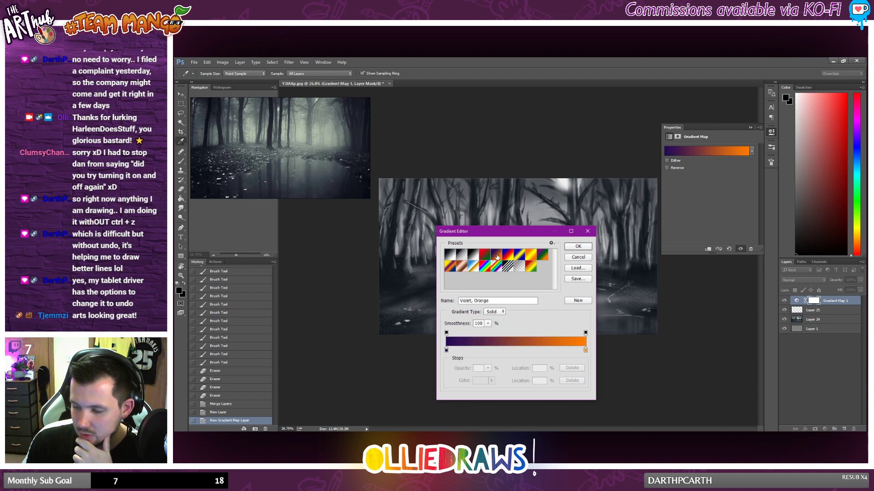
# Step: Change the gradient's highlight end stop from orange to the pale yellow-green d0f085
pyautogui.click(585, 351)
pyautogui.doubleClick(586, 351)
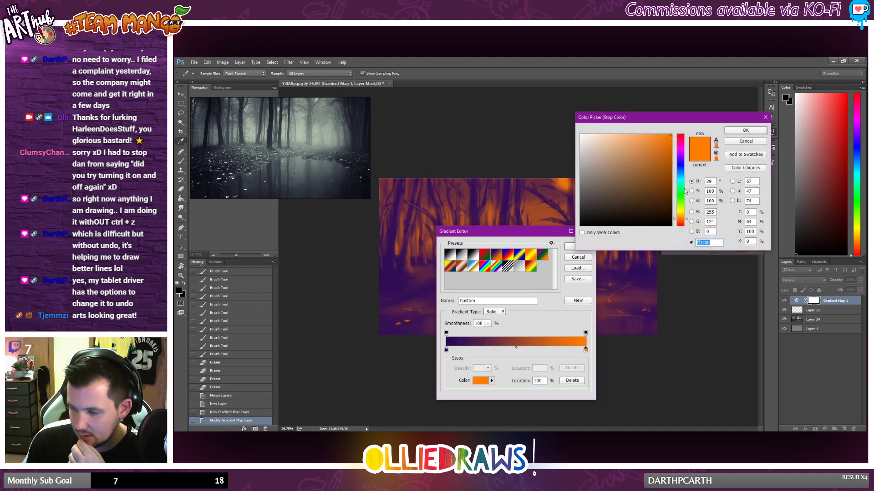
pyautogui.click(682, 194)
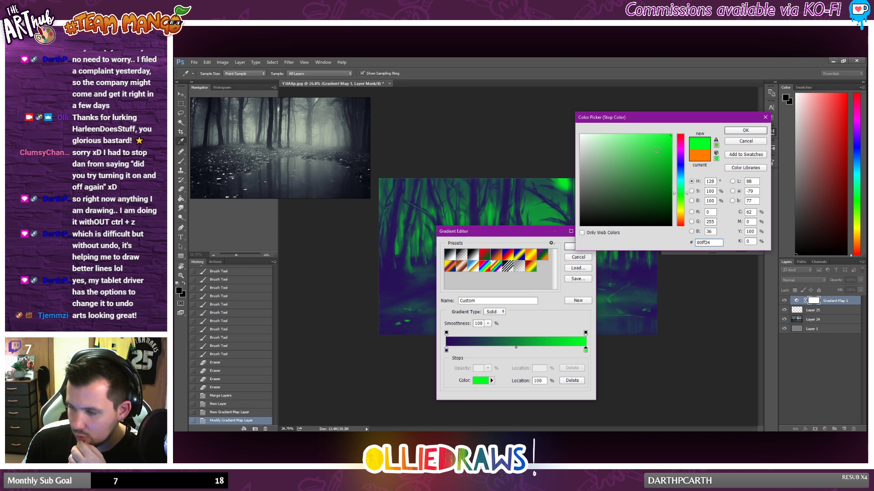
pyautogui.click(681, 213)
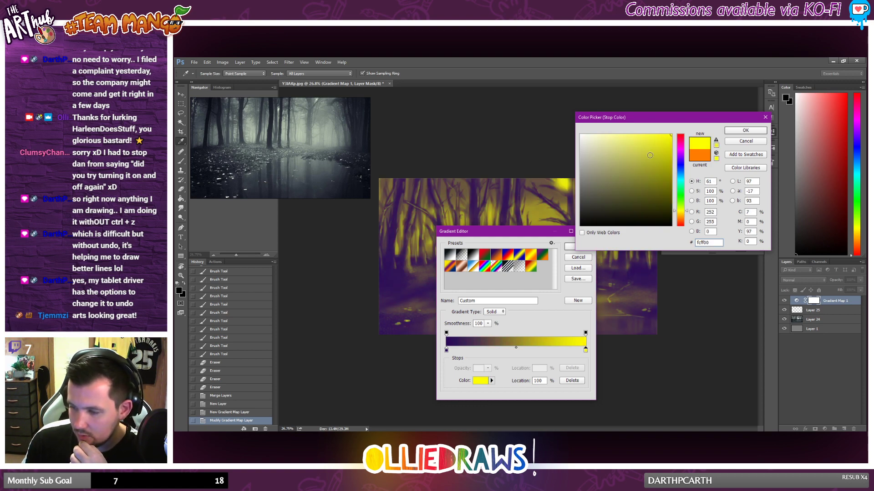
pyautogui.click(632, 142)
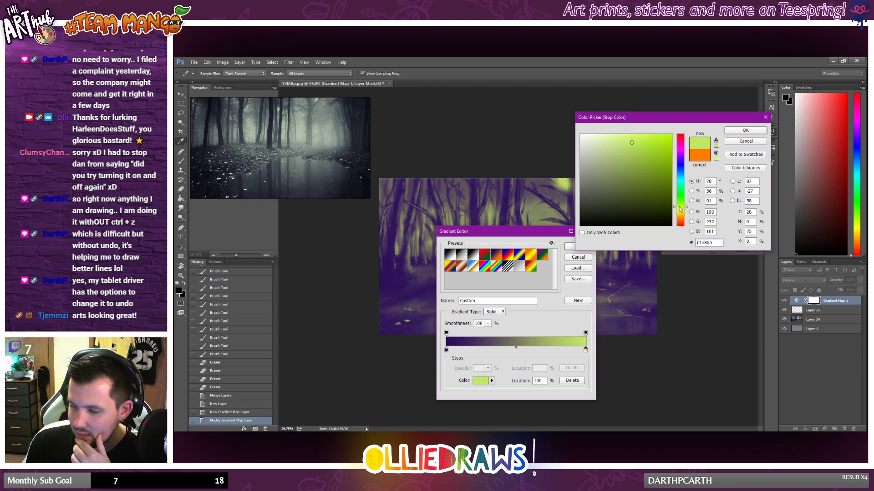
pyautogui.click(681, 206)
pyautogui.click(620, 140)
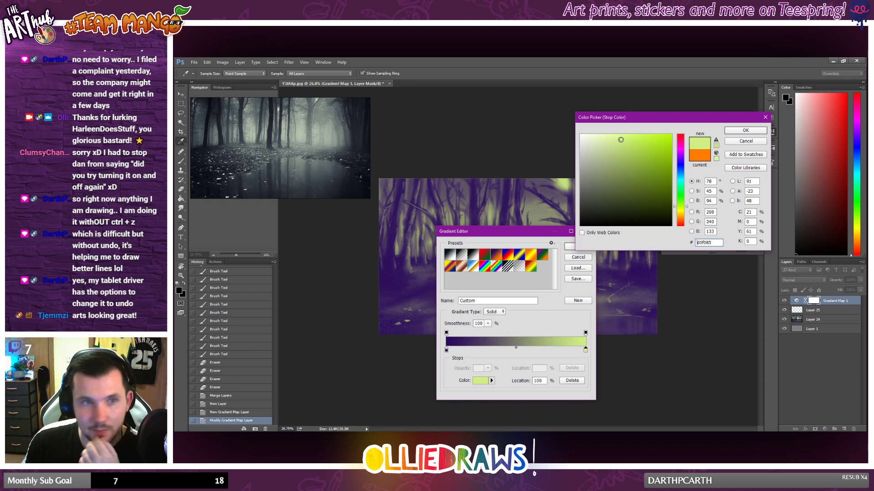
pyautogui.click(745, 130)
# Step: Change the gradient's shadow end stop to a dark navy blue and accept the edited gradient
pyautogui.doubleClick(446, 350)
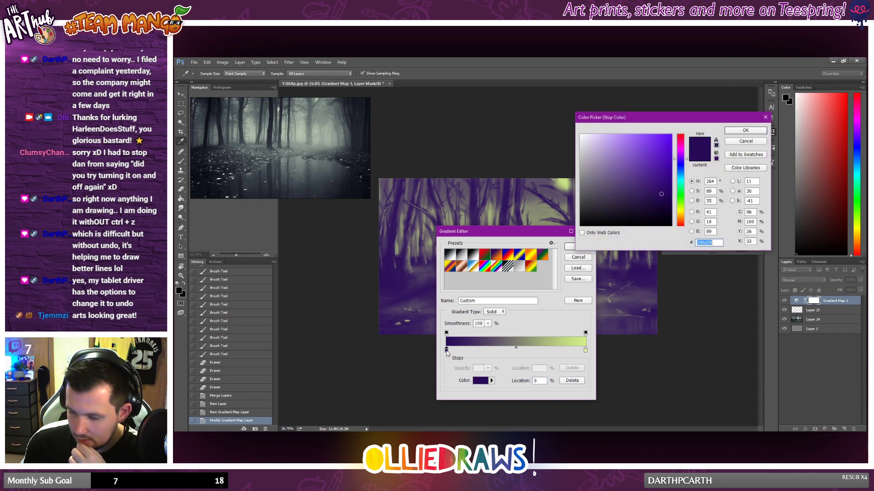
pyautogui.moveTo(679, 160); pyautogui.dragTo(680, 168)
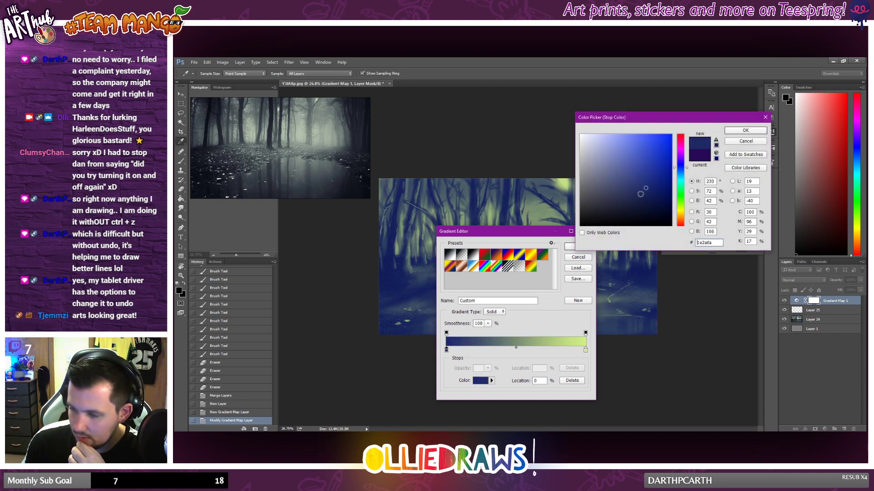
pyautogui.moveTo(639, 194); pyautogui.dragTo(615, 207)
pyautogui.click(620, 206)
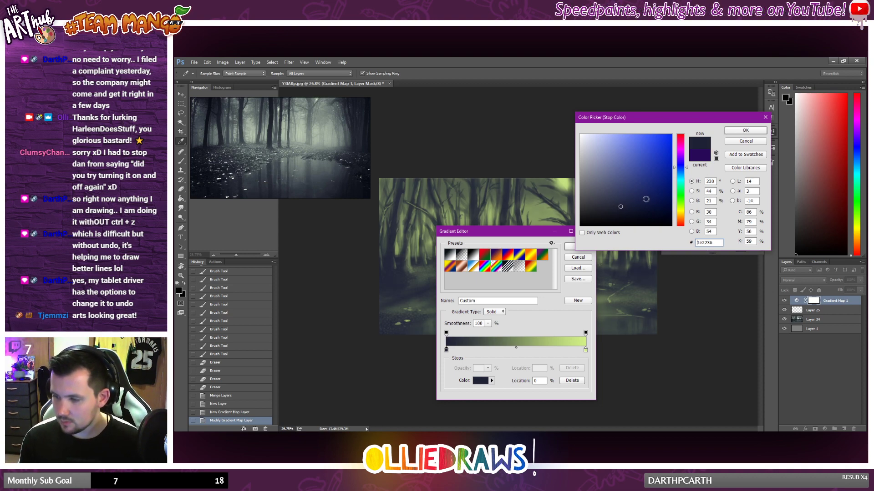
pyautogui.click(731, 131)
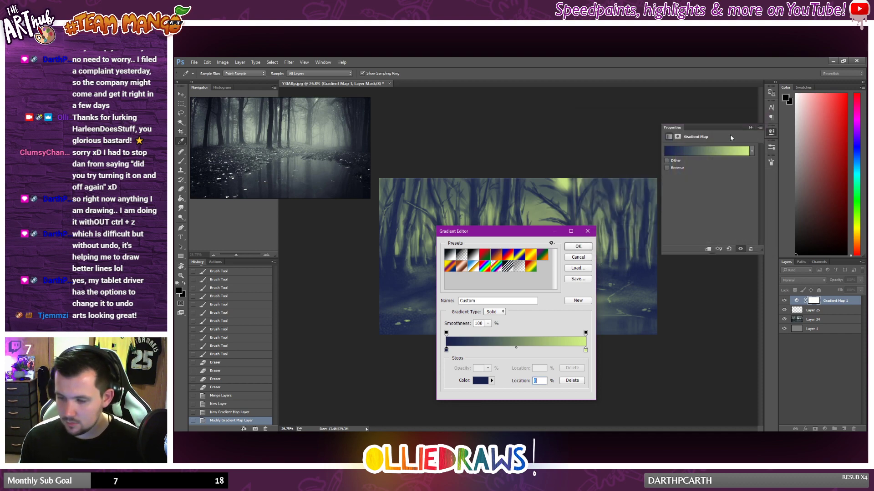
pyautogui.moveTo(546, 234); pyautogui.dragTo(620, 223)
pyautogui.click(652, 236)
pyautogui.press('e')
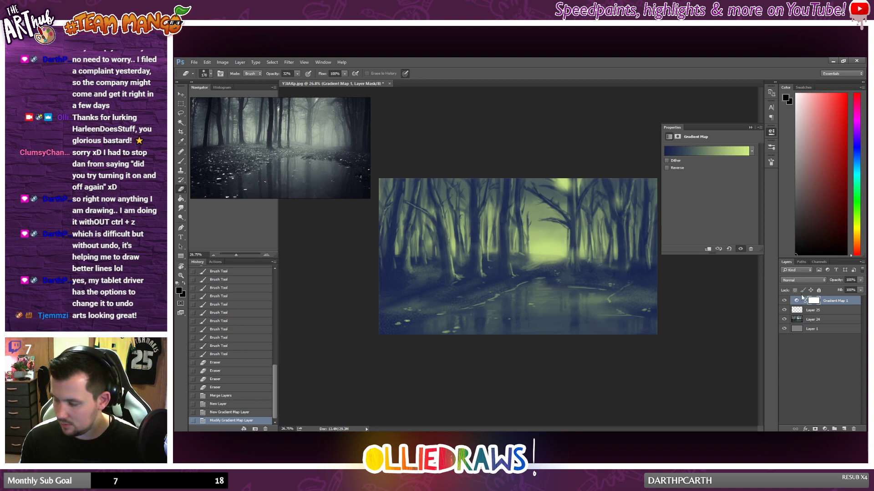
# Step: Try Overlay, Hard Light and the neighbouring blend modes on the Gradient Map layer
pyautogui.click(815, 281)
pyautogui.click(798, 350)
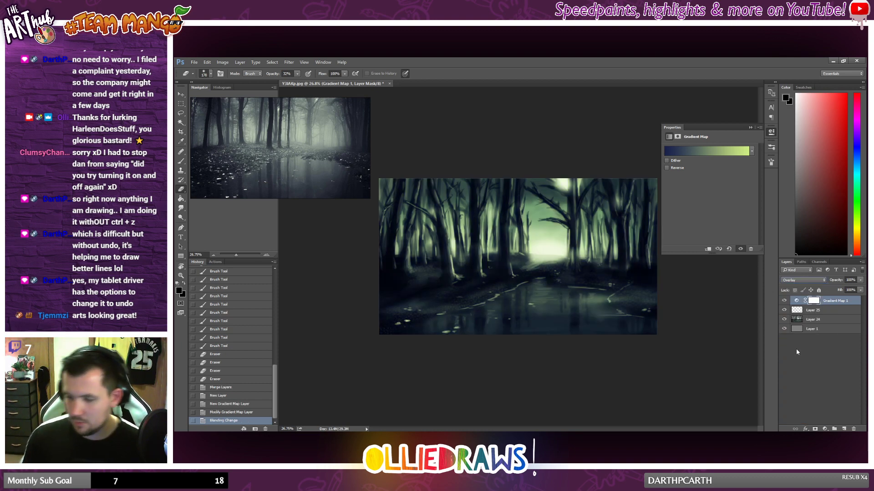
pyautogui.press('Down')
pyautogui.press('Down')
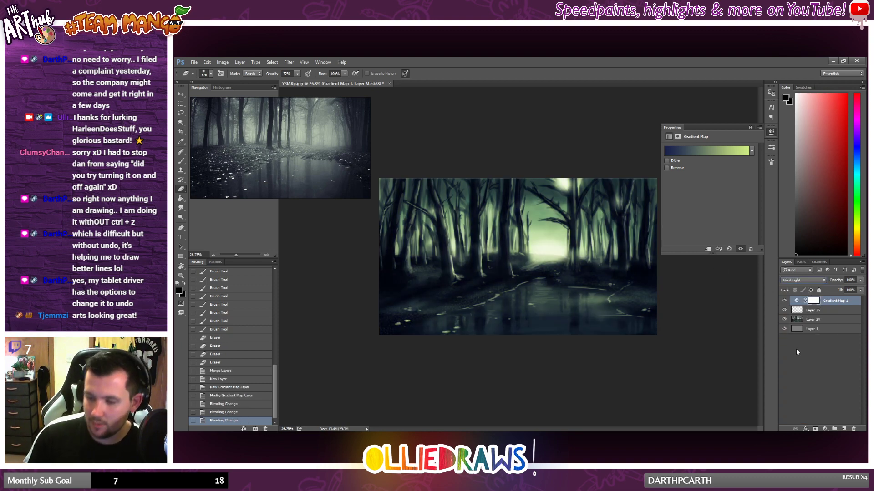
pyautogui.press('Down')
pyautogui.press('Up')
pyautogui.press('Up')
pyautogui.press('Up')
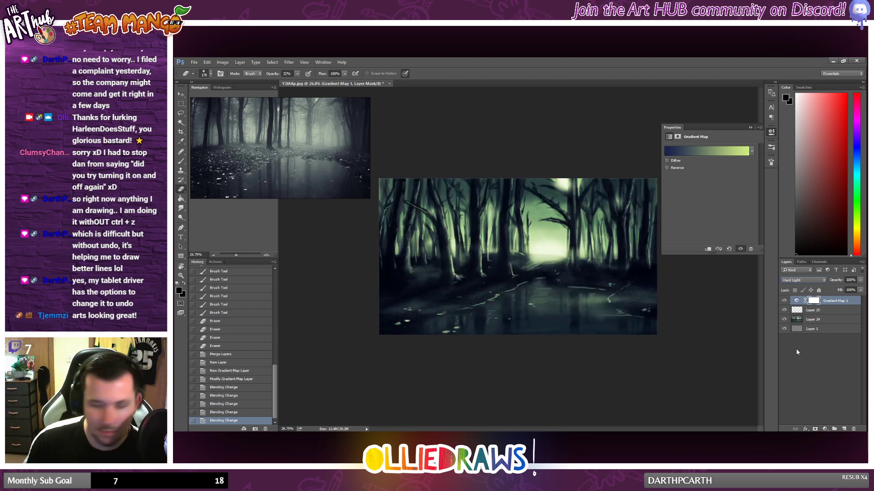
pyautogui.press('Up')
pyautogui.press('Down')
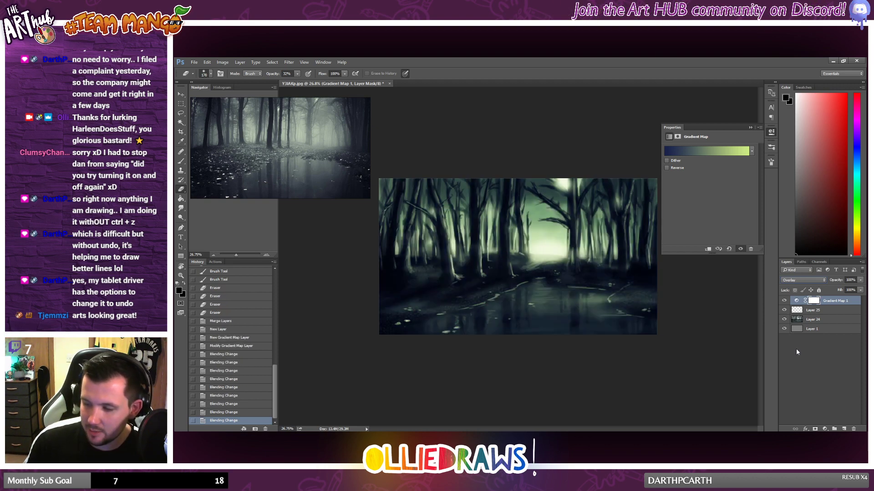
# Step: Try the Lighter Color blend mode on the Gradient Map layer at 56% opacity
pyautogui.press('Up')
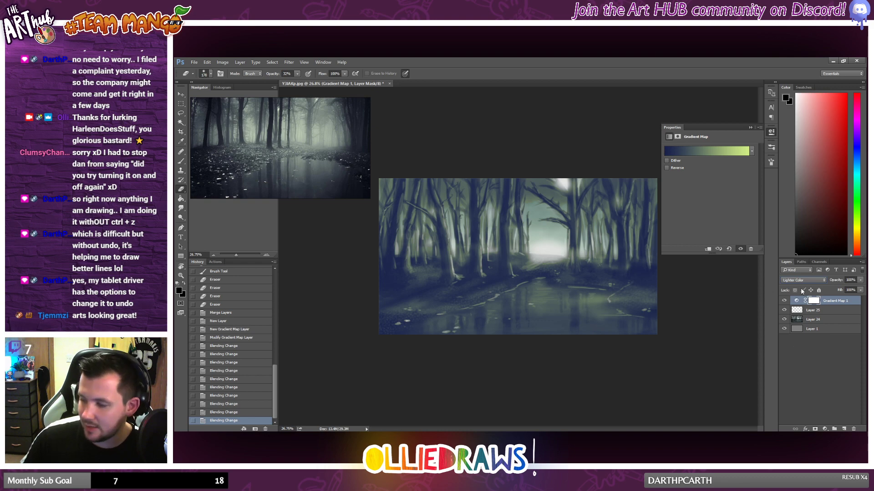
pyautogui.moveTo(859, 279); pyautogui.dragTo(834, 290)
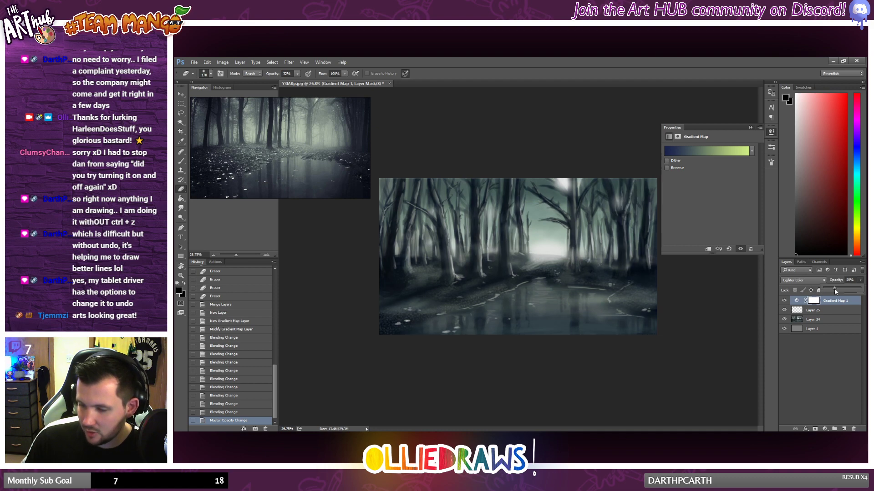
pyautogui.moveTo(840, 291); pyautogui.dragTo(844, 294)
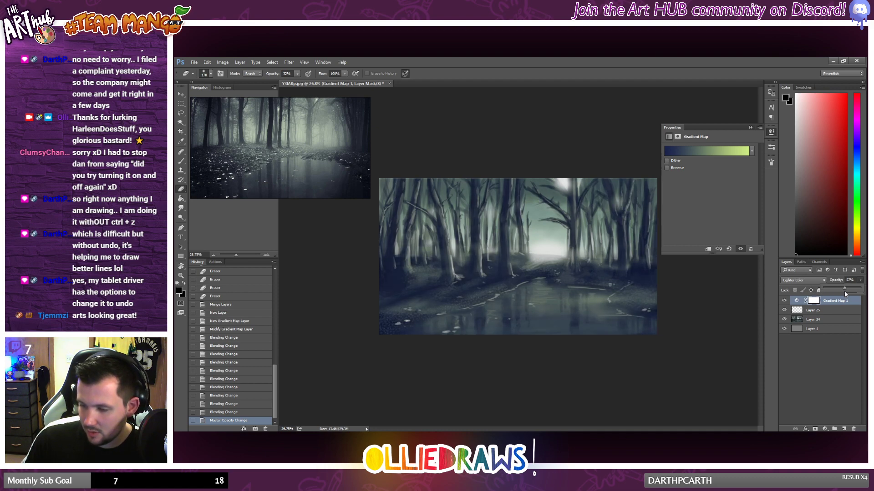
# Step: Set the Gradient Map layer's blend mode to Overlay and its opacity to 100%
pyautogui.click(802, 280)
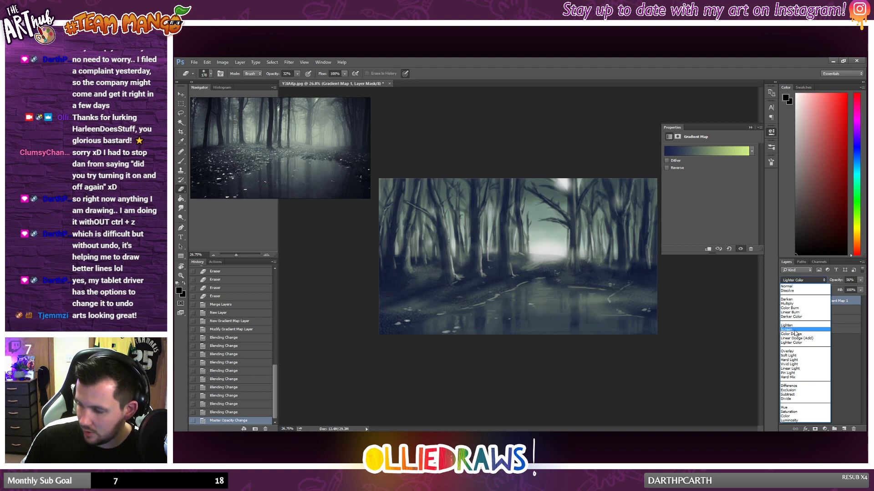
pyautogui.click(788, 338)
pyautogui.press('Down')
pyautogui.press('Down')
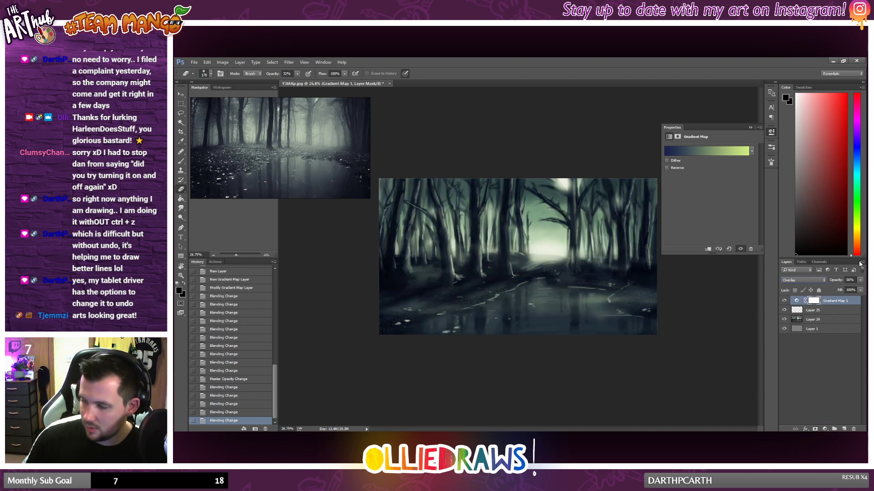
pyautogui.click(860, 280)
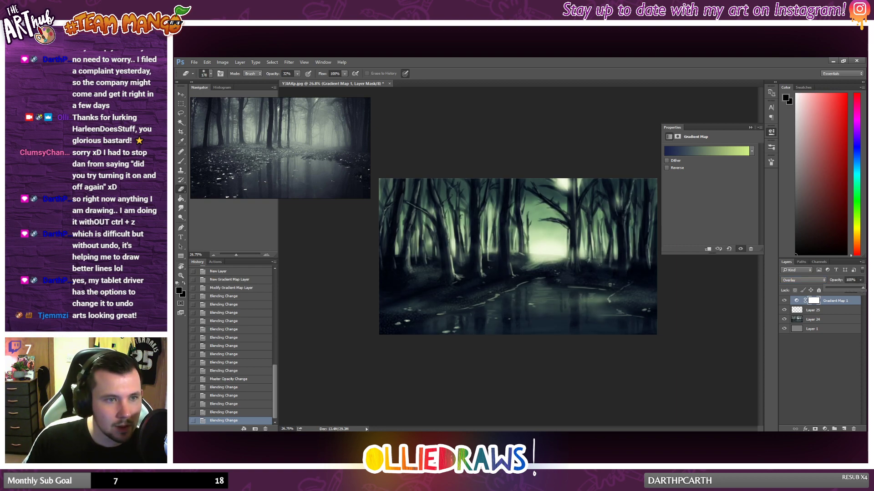
pyautogui.scroll(6, 538, 251)
pyautogui.scroll(-7, 539, 252)
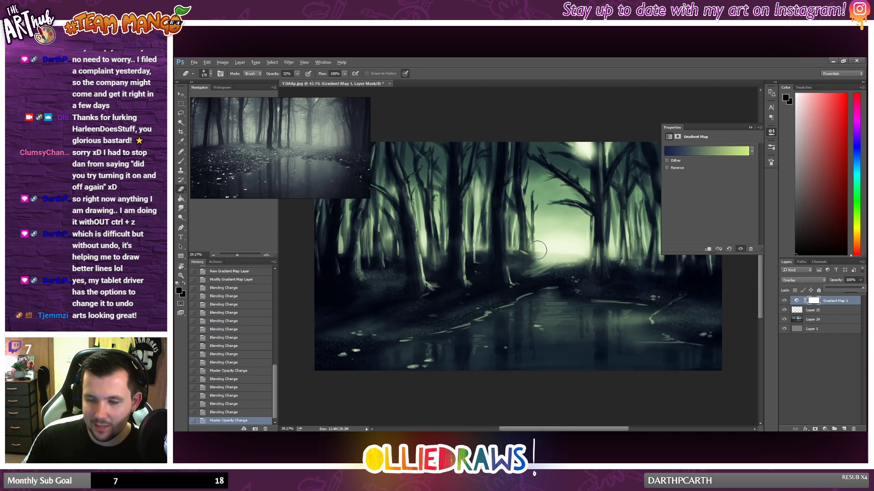
pyautogui.scroll(1, 537, 250)
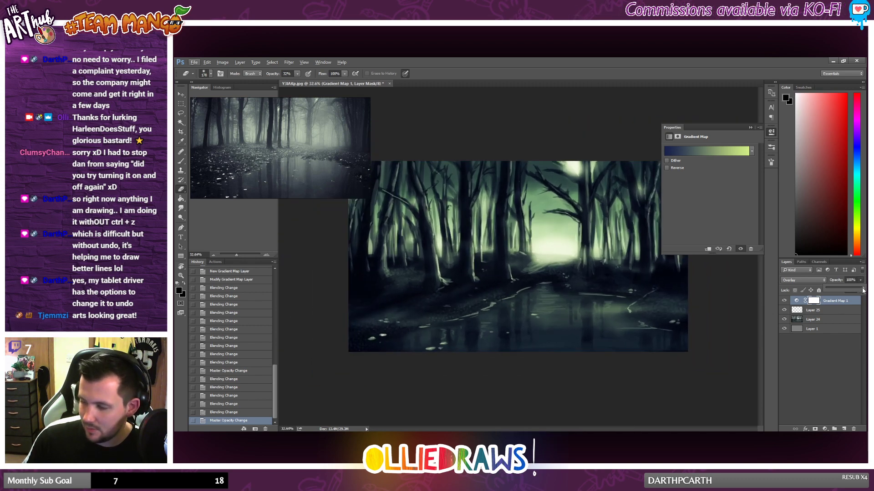
# Step: Lower the Gradient Map layer's opacity to under 30% for a subtler green-blue tint
pyautogui.moveTo(849, 292); pyautogui.dragTo(852, 290)
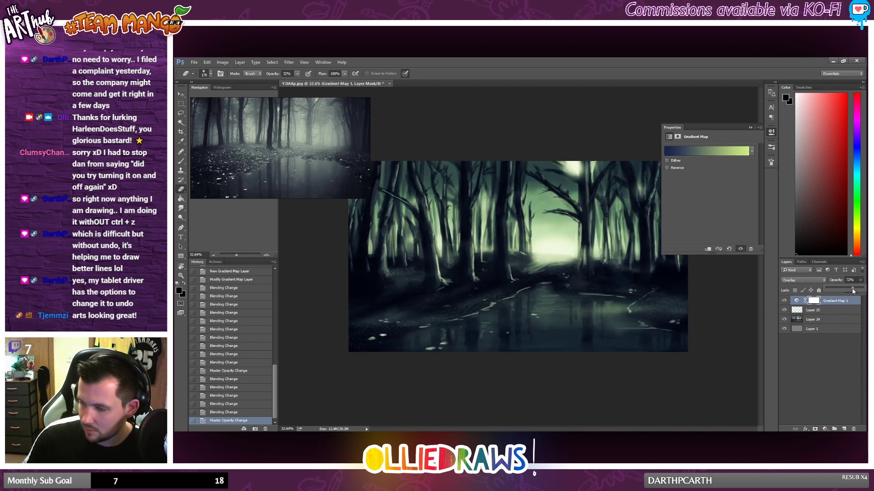
pyautogui.click(822, 291)
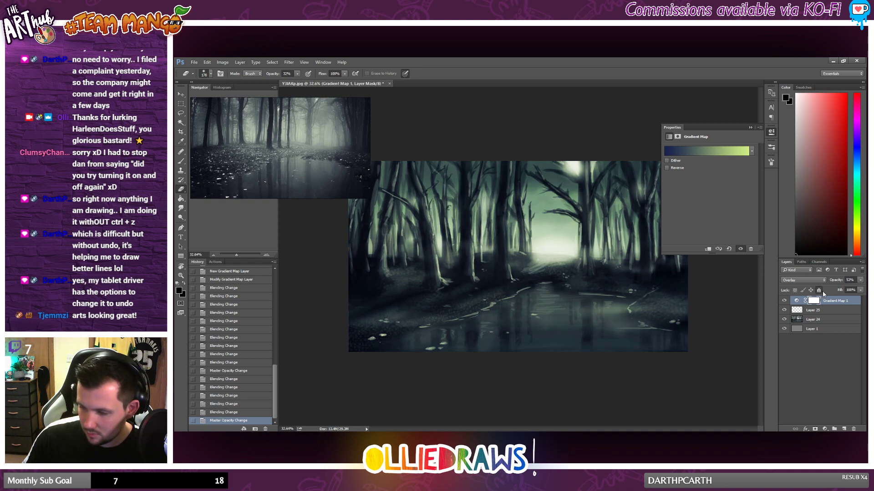
pyautogui.click(859, 280)
pyautogui.moveTo(839, 290); pyautogui.dragTo(828, 290)
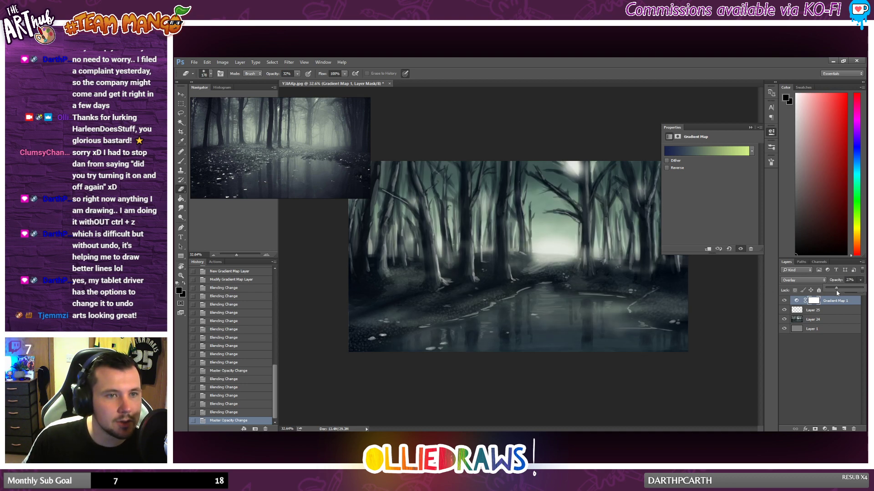
pyautogui.moveTo(831, 291); pyautogui.dragTo(831, 290)
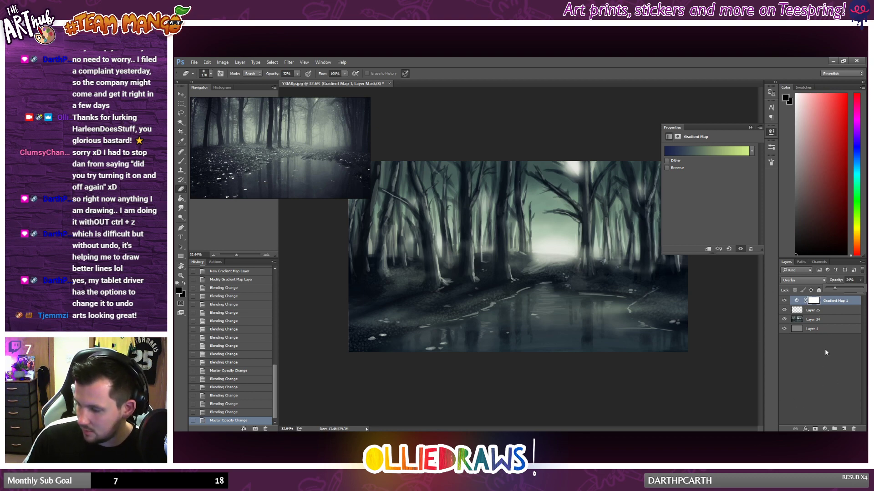
# Step: Hide the gradient map's properties and examine the color-graded painting at several zoom levels against the misty reference
pyautogui.scroll(-5, 516, 315)
pyautogui.scroll(1, 512, 315)
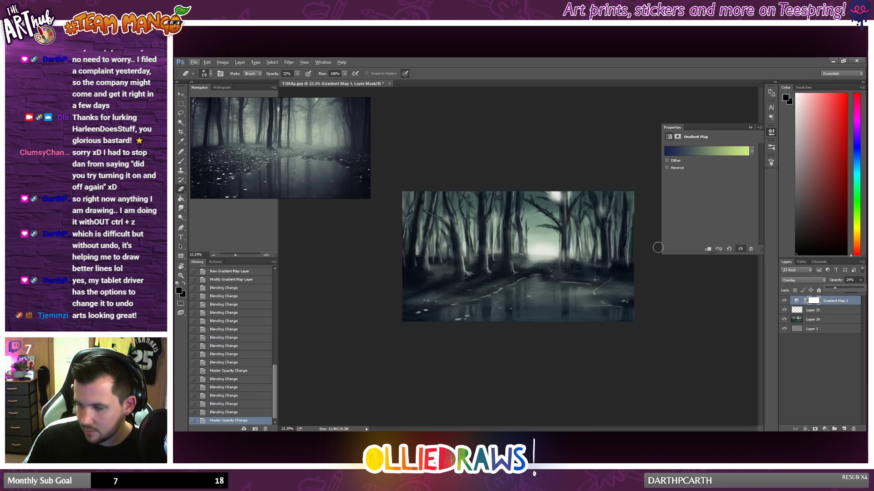
pyautogui.click(771, 132)
pyautogui.scroll(-1, 563, 250)
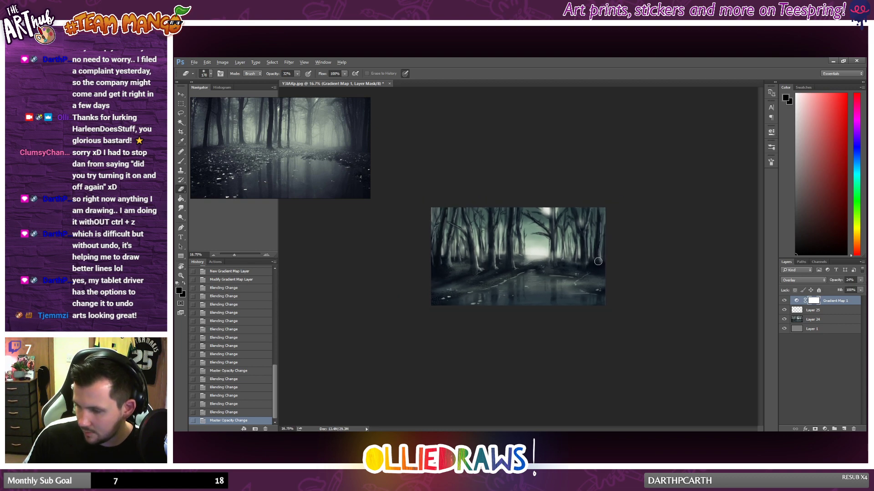
pyautogui.scroll(2, 563, 250)
pyautogui.scroll(1, 563, 250)
pyautogui.scroll(-2, 562, 251)
pyautogui.scroll(1, 561, 251)
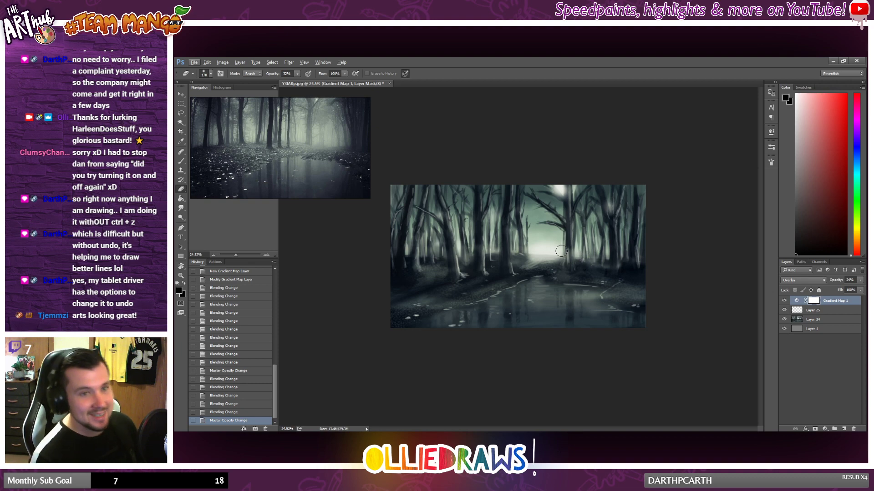
pyautogui.scroll(1, 528, 220)
pyautogui.scroll(-1, 524, 219)
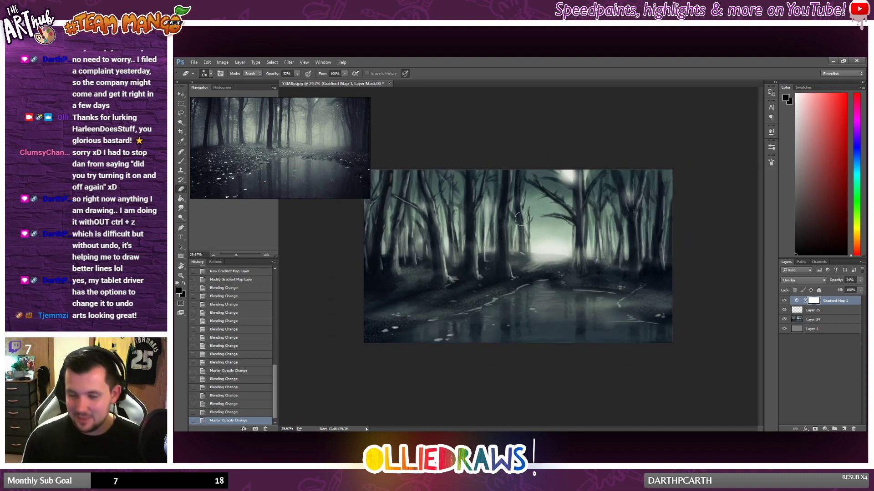
pyautogui.scroll(1, 519, 217)
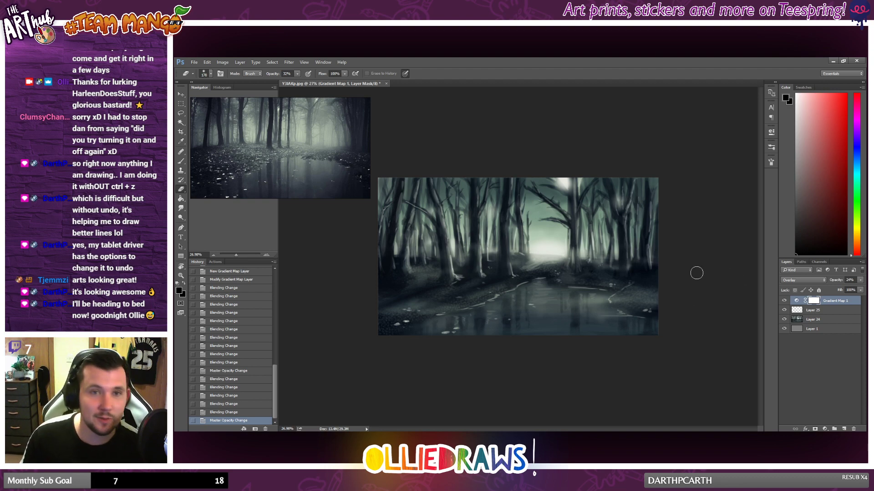
pyautogui.scroll(-1, 474, 209)
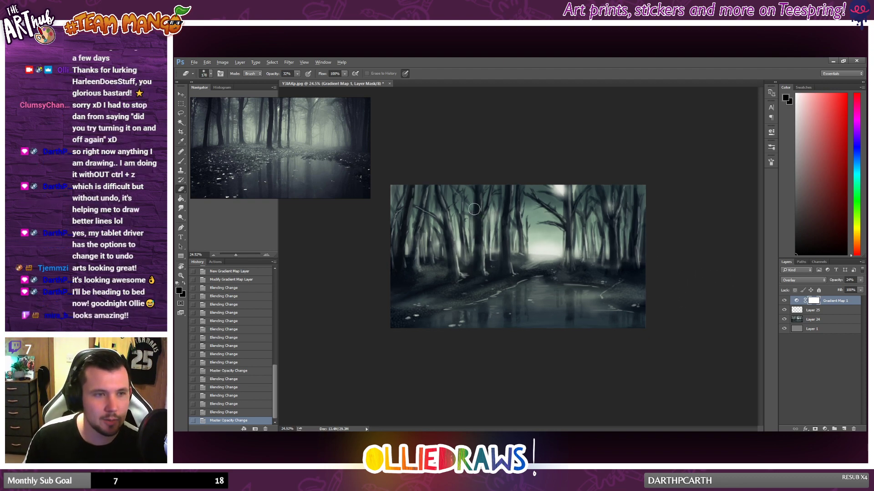
pyautogui.scroll(1, 474, 210)
pyautogui.scroll(-1, 474, 209)
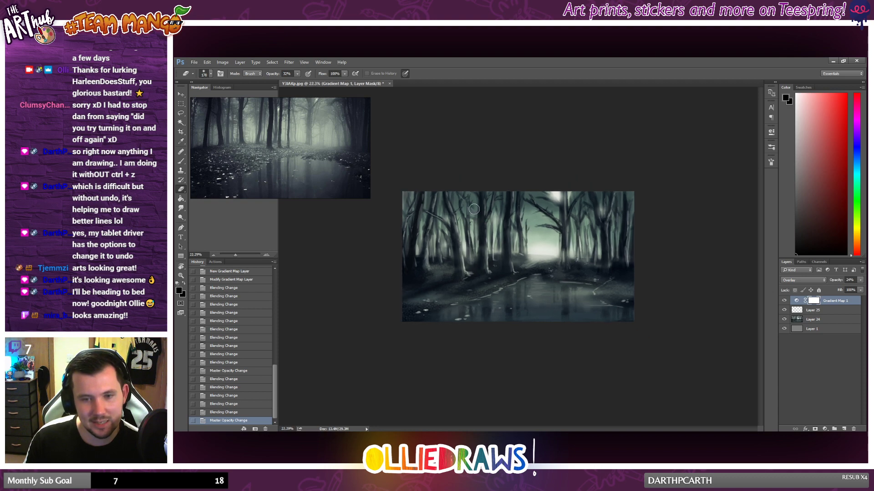
pyautogui.scroll(2, 474, 209)
pyautogui.scroll(2, 474, 210)
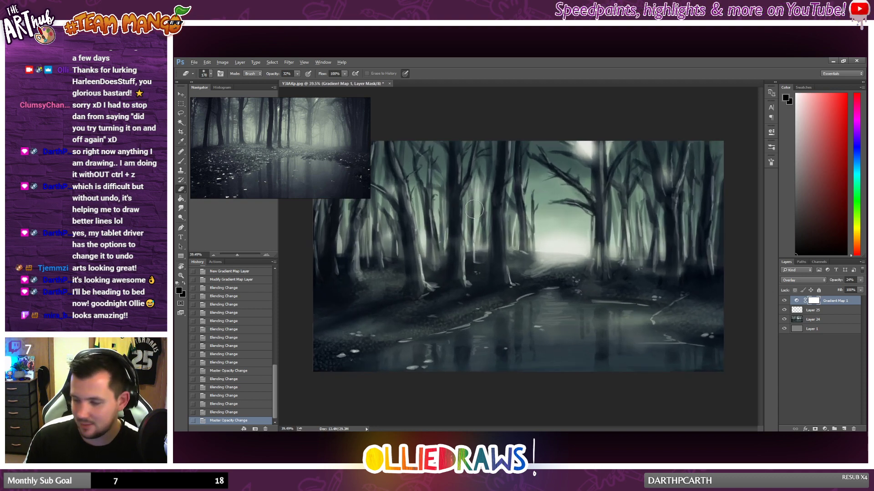
pyautogui.scroll(-1, 474, 209)
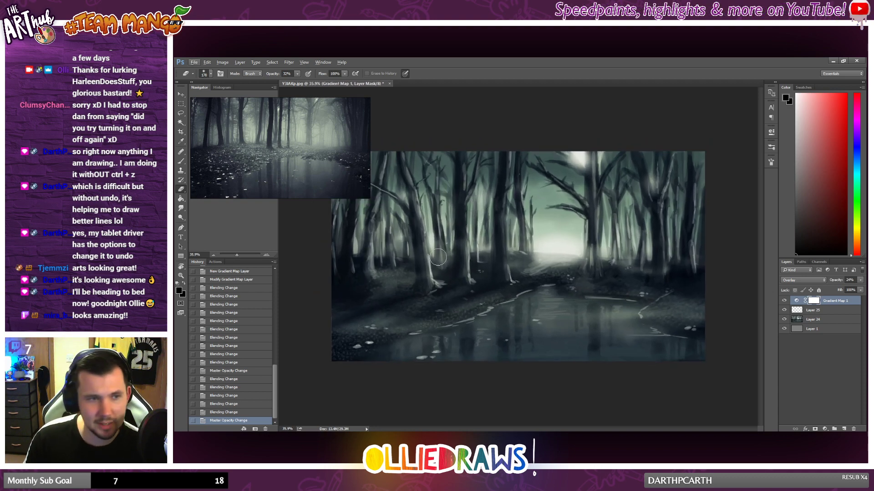